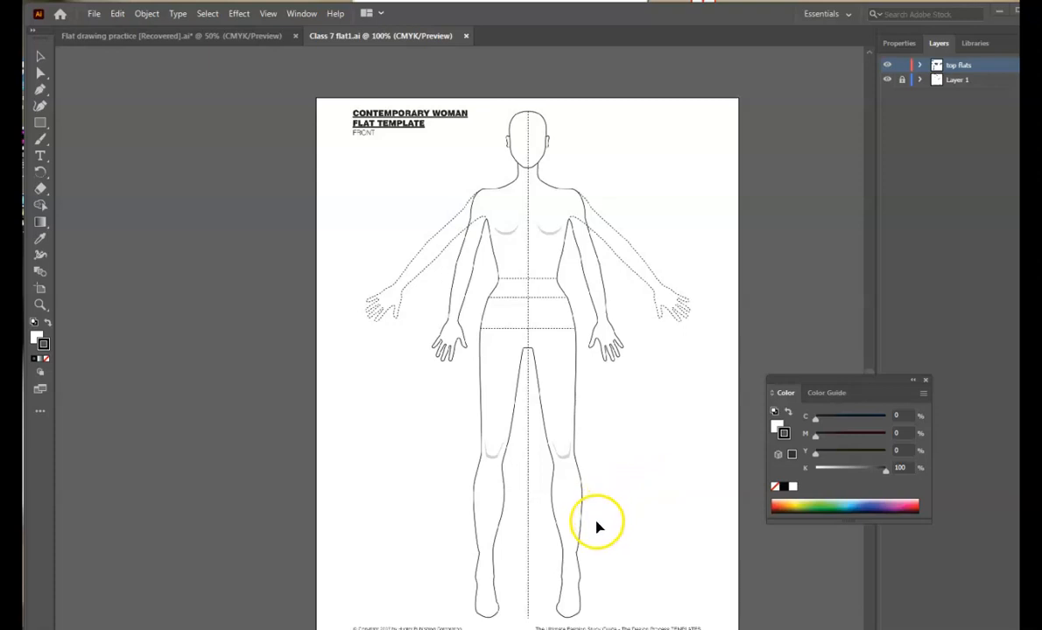
- Examine the finished garment flats placed around the figure template, then return to the template at 100%
left_click(615, 438)
key("ctrl+minus")
key("ctrl+minus")
key("ctrl+minus")
key("ctrl+minus")
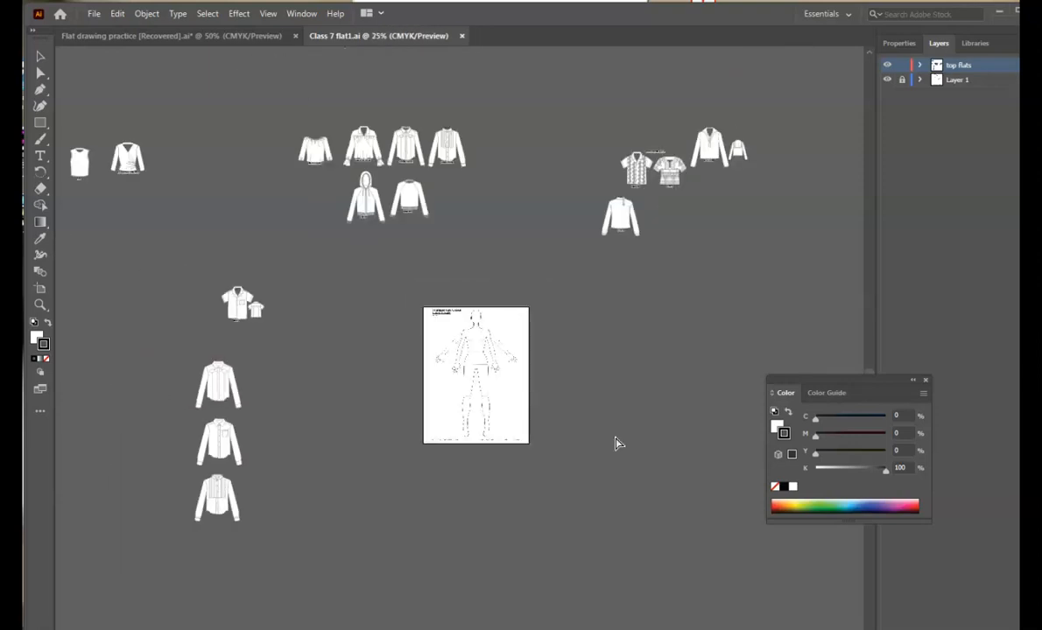
key("ctrl+plus")
key("ctrl+plus")
key("ctrl+plus")
key("ctrl+plus")
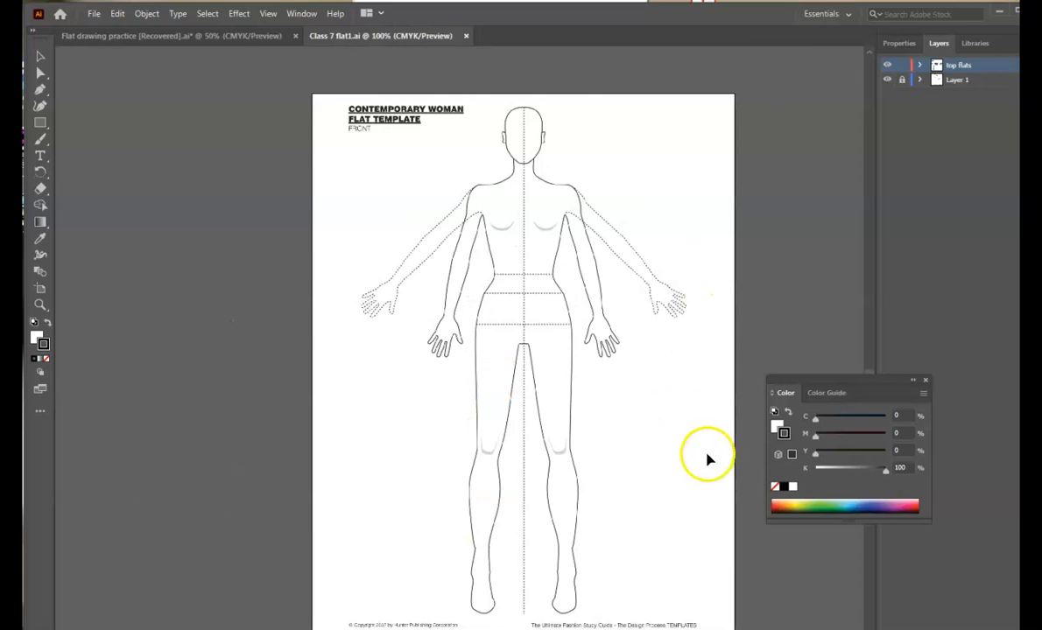
scroll(700, 535, "up", 1)
scroll(701, 534, "down", 1)
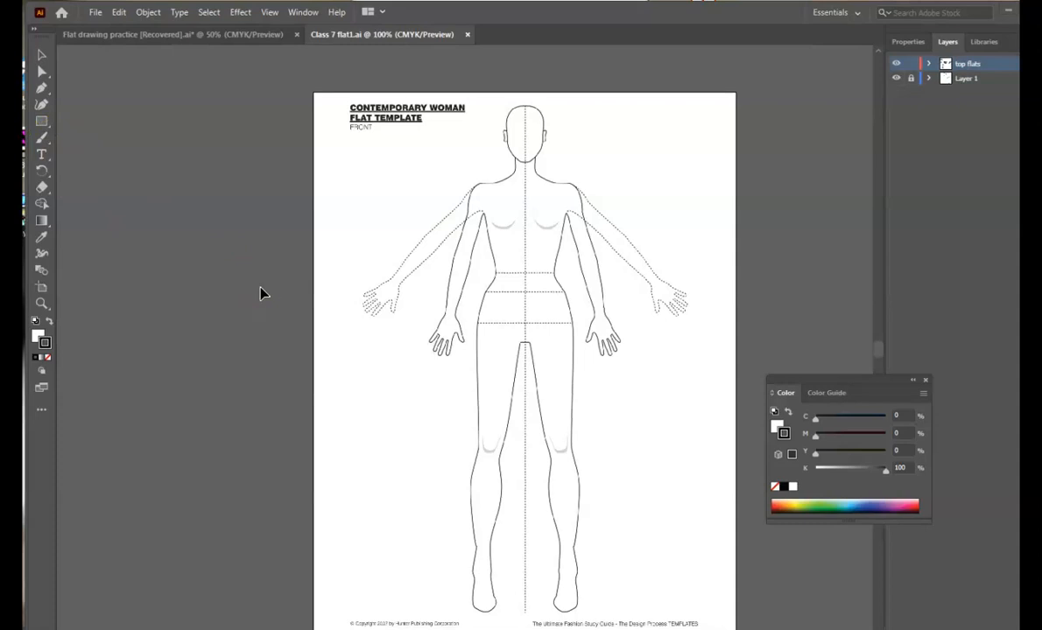
- Set up the Pen tool with no fill and a crimson stroke of C 11.55, M 100, Y 63.84, K 1.43
left_click(232, 321)
key("ctrl+plus")
key("ctrl+plus")
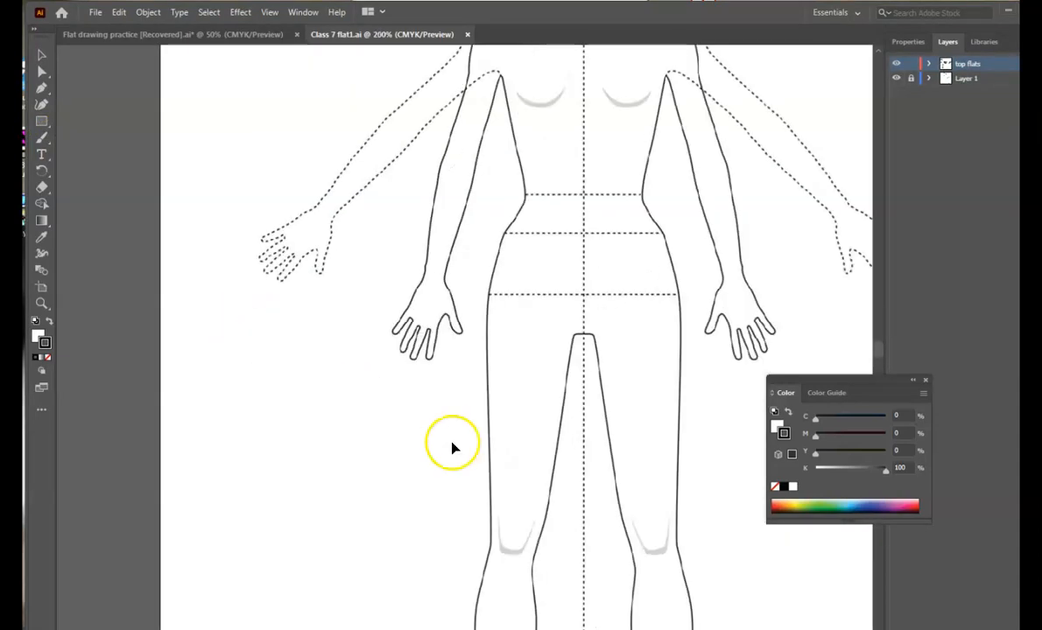
scroll(464, 337, "right", 7)
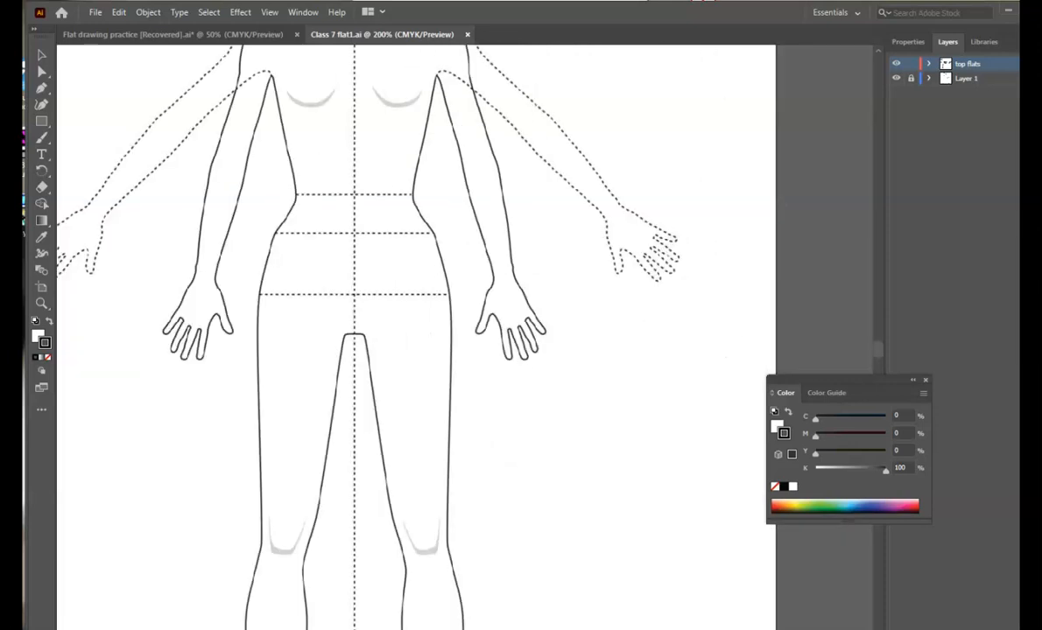
scroll(483, 467, "up", 2)
scroll(483, 468, "down", 4)
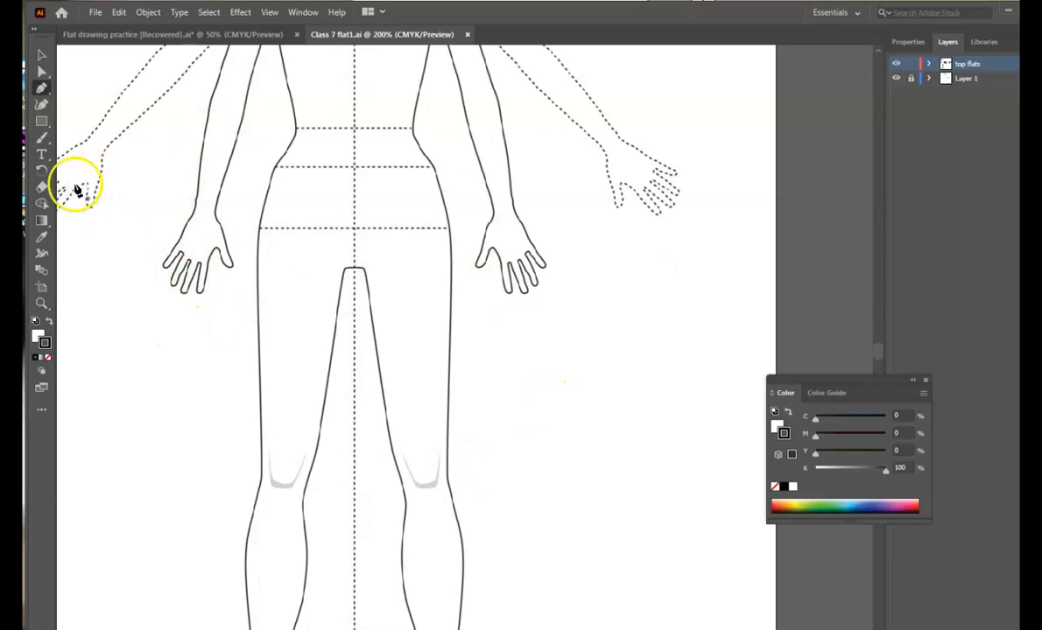
left_click(37, 335)
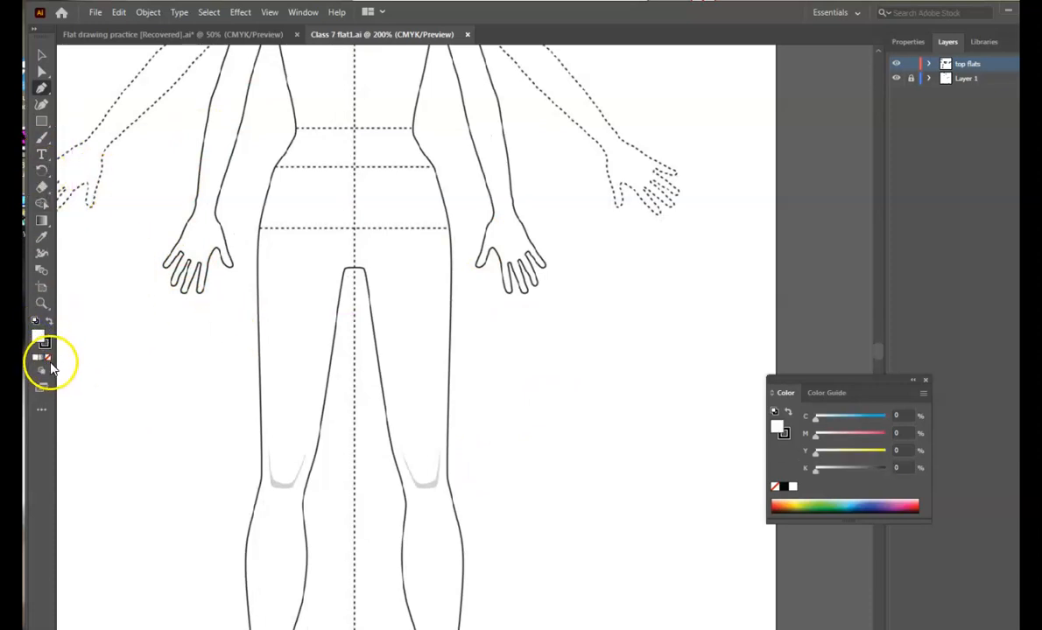
left_click(49, 359)
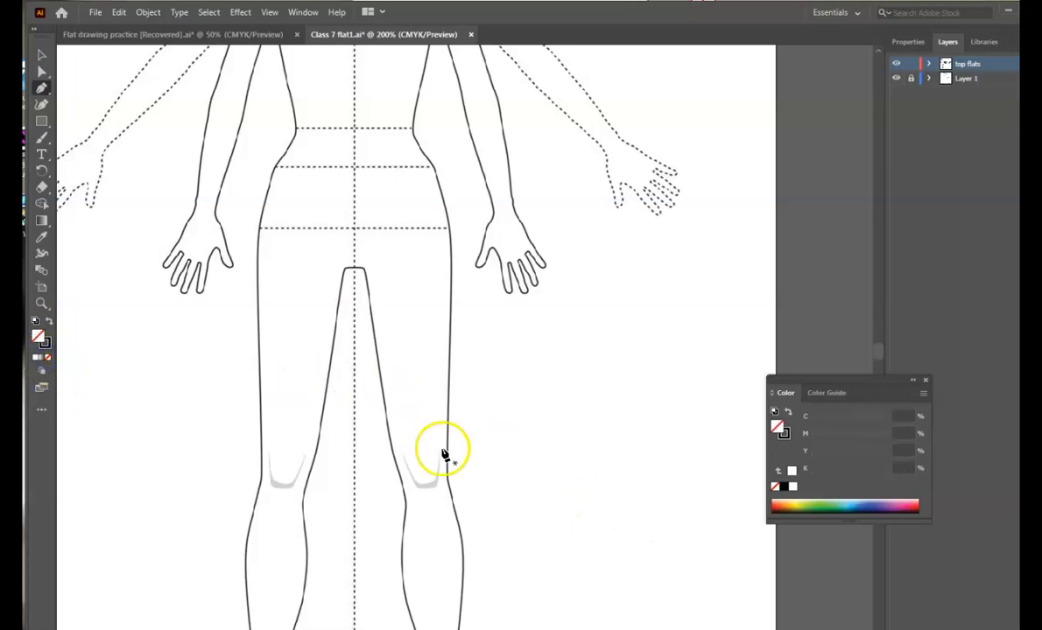
left_click(45, 345)
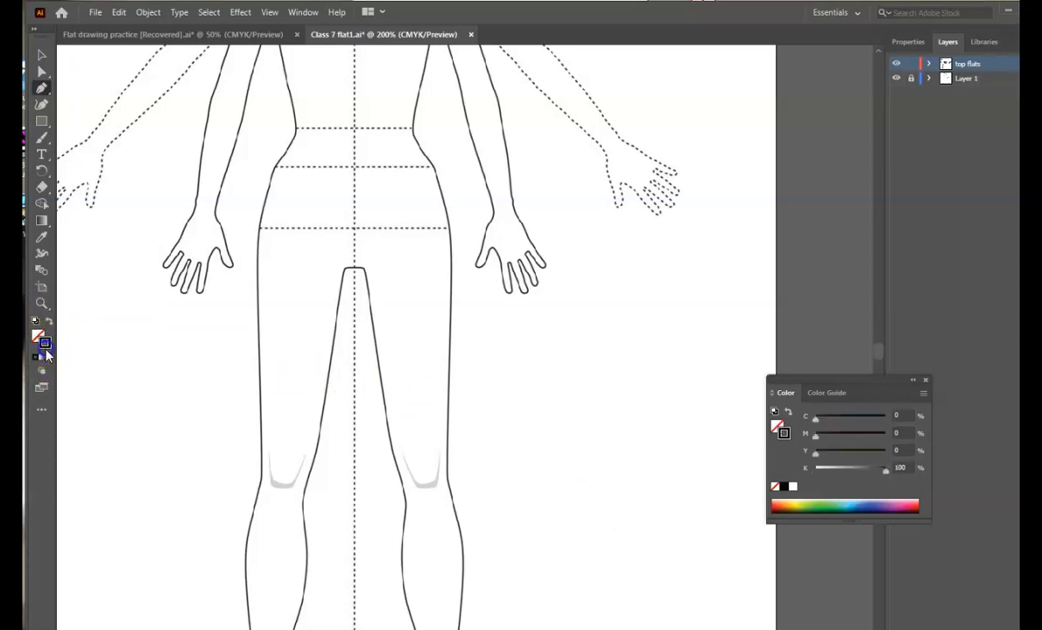
double_click(45, 344)
left_click(477, 299)
left_click(619, 276)
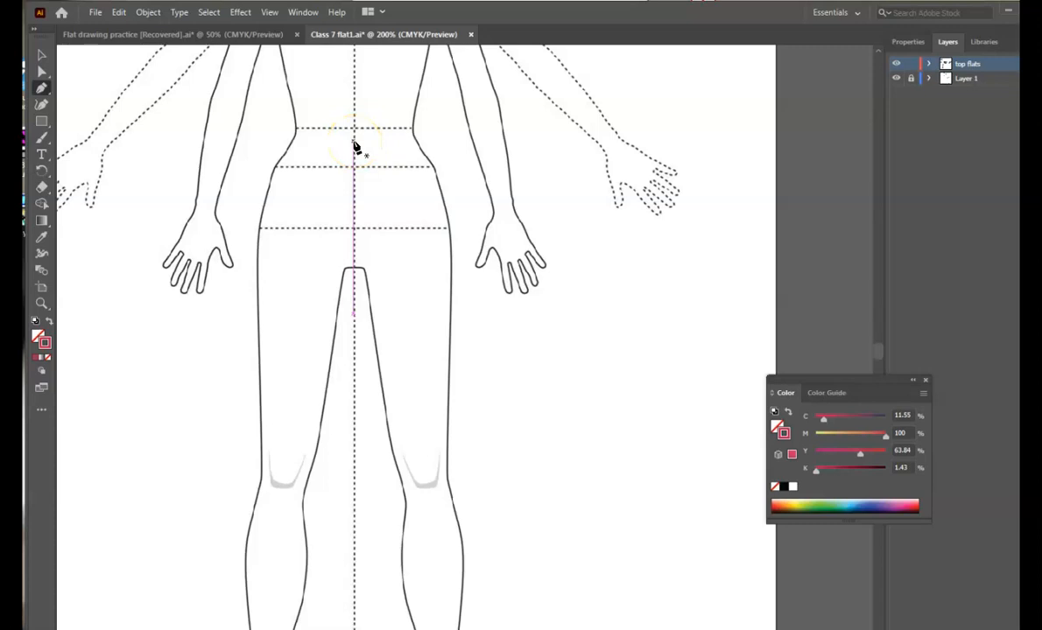
- Draw the pink-red waistline from the centre front line to the side waist and curve the path down over the hip
left_click(355, 142)
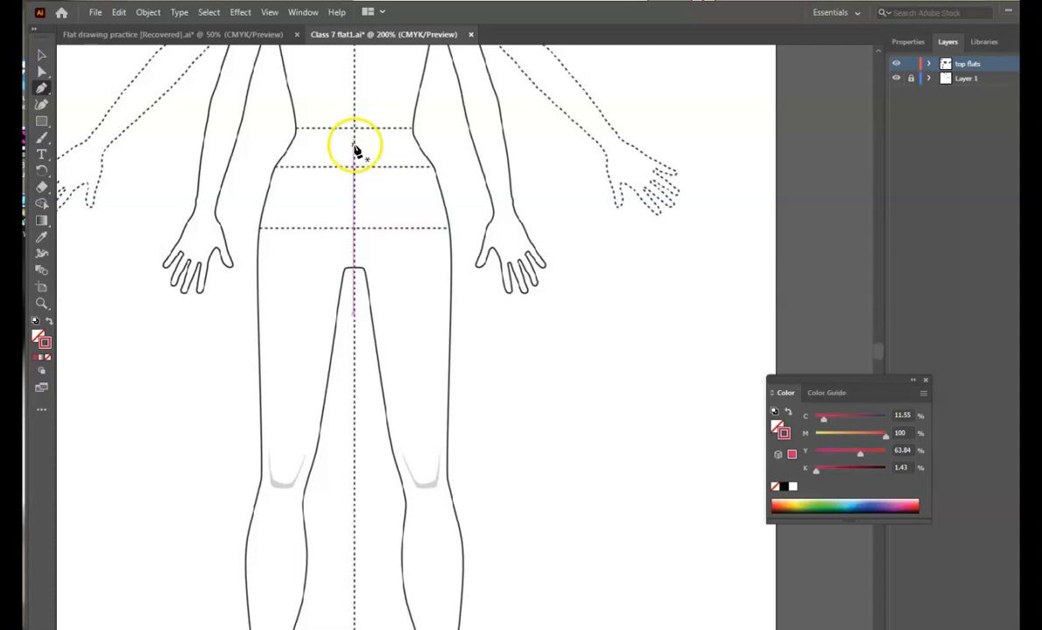
left_click(417, 143)
mouse_move(422, 143)
left_mouse_down()
mouse_move(429, 131)
mouse_move(445, 176)
left_mouse_up()
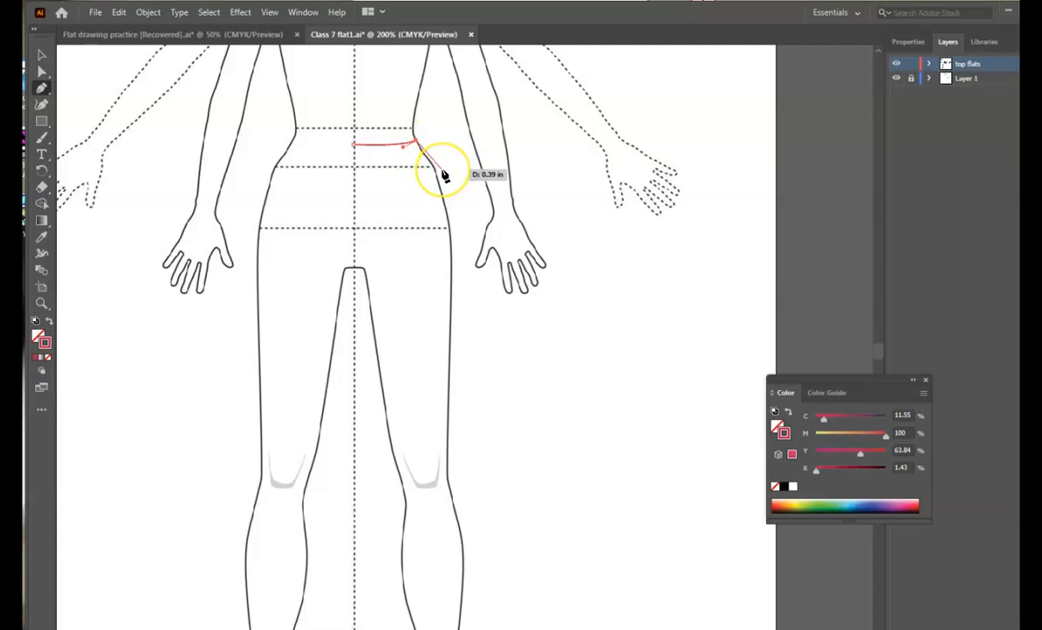
left_click_drag(440, 173, 443, 180)
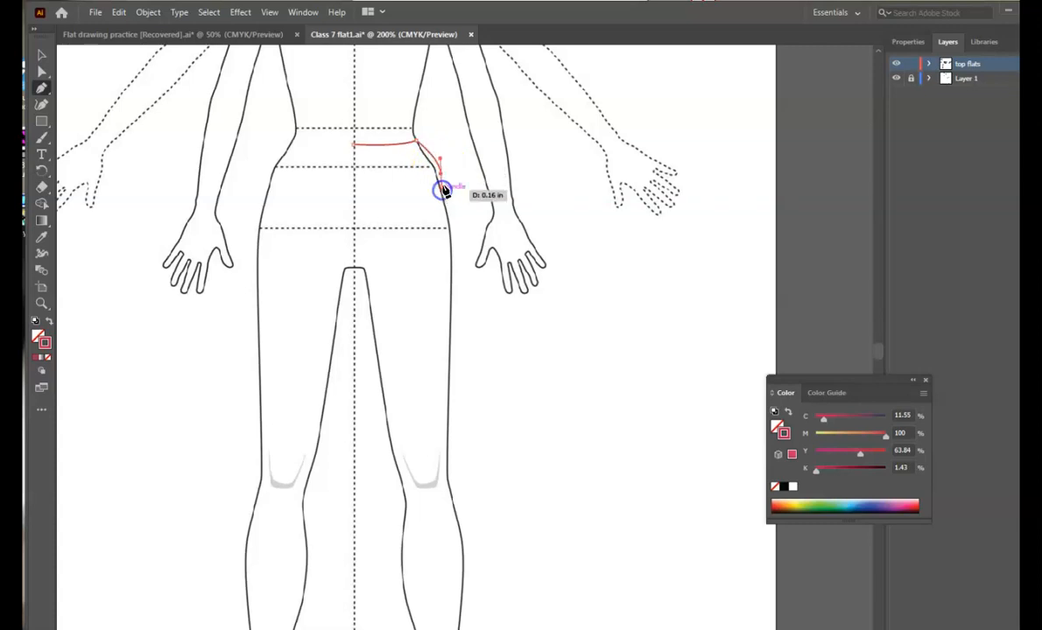
- Continue the side outline along the hip with small zigzag fabric folds, ending in a long straight segment down the thigh
left_click_drag(444, 174, 464, 187)
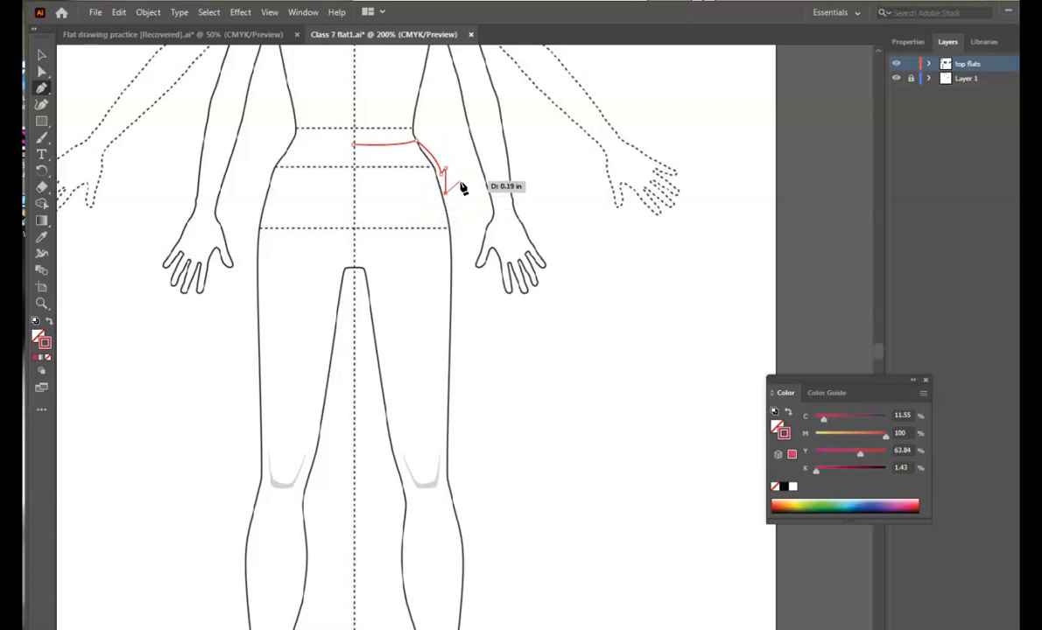
left_click(454, 222)
left_click_drag(453, 223, 459, 247)
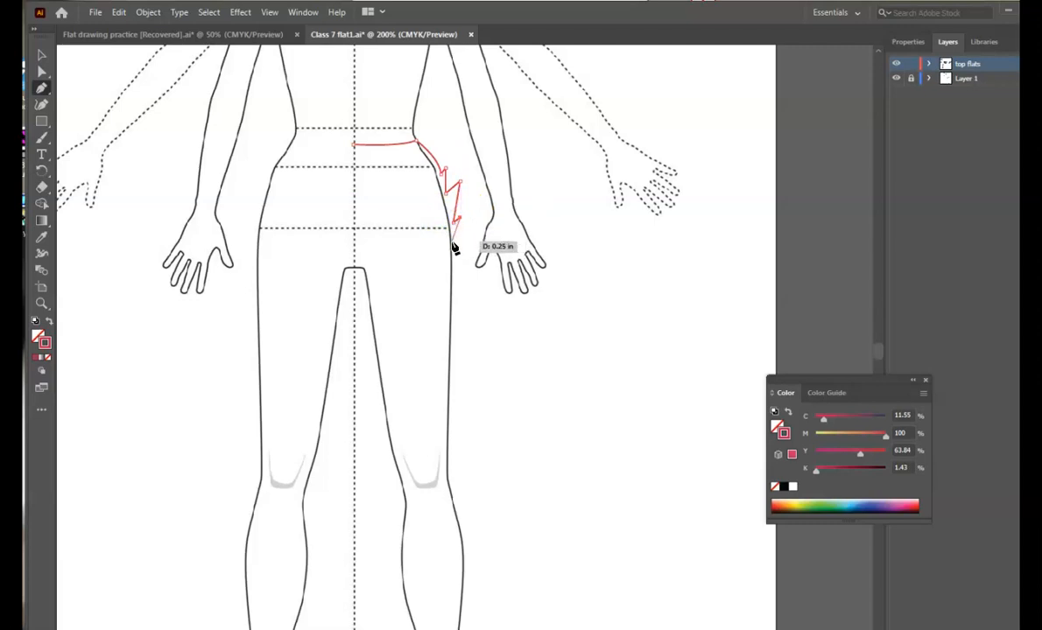
left_click(454, 235)
left_click_drag(464, 232, 454, 364)
- Add two small zigzag folds to the side outline at mid-thigh, just outside the leg
left_click(454, 362)
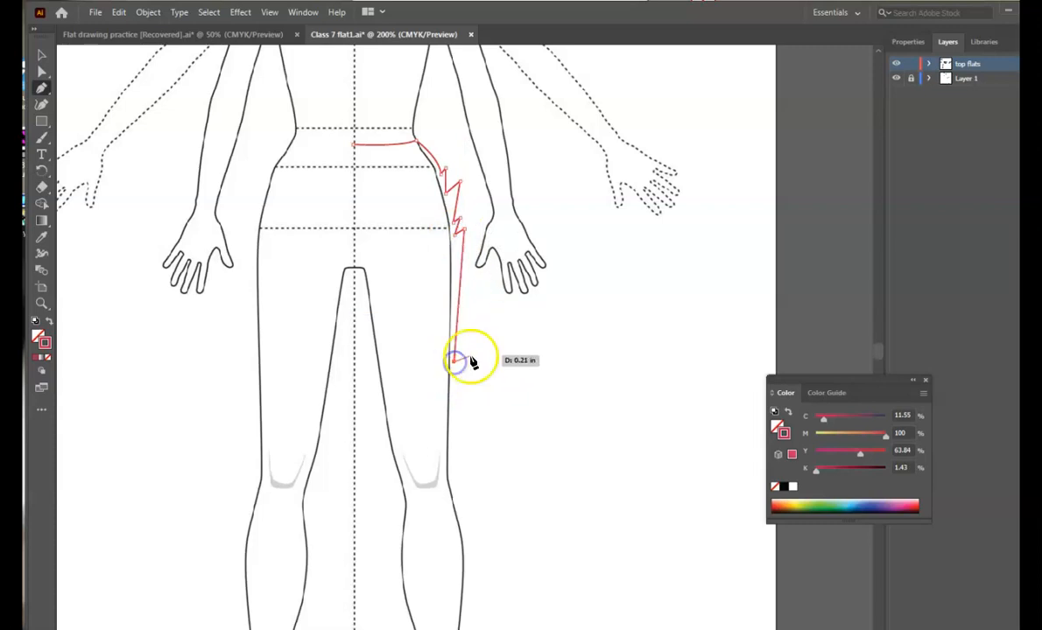
left_click(464, 357)
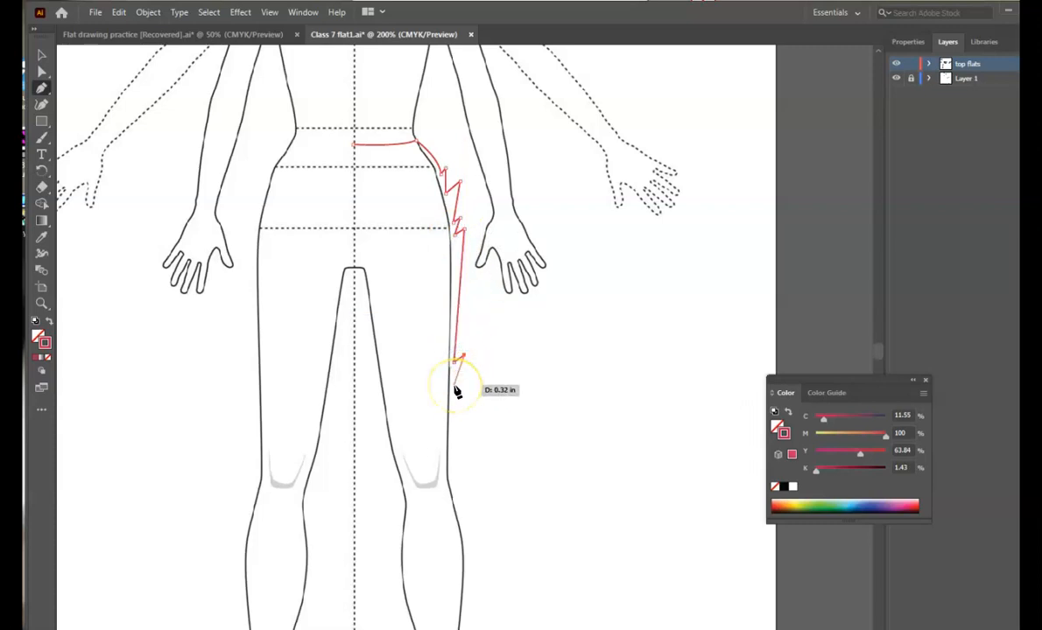
left_click(454, 385)
left_click(464, 380)
left_click(455, 402)
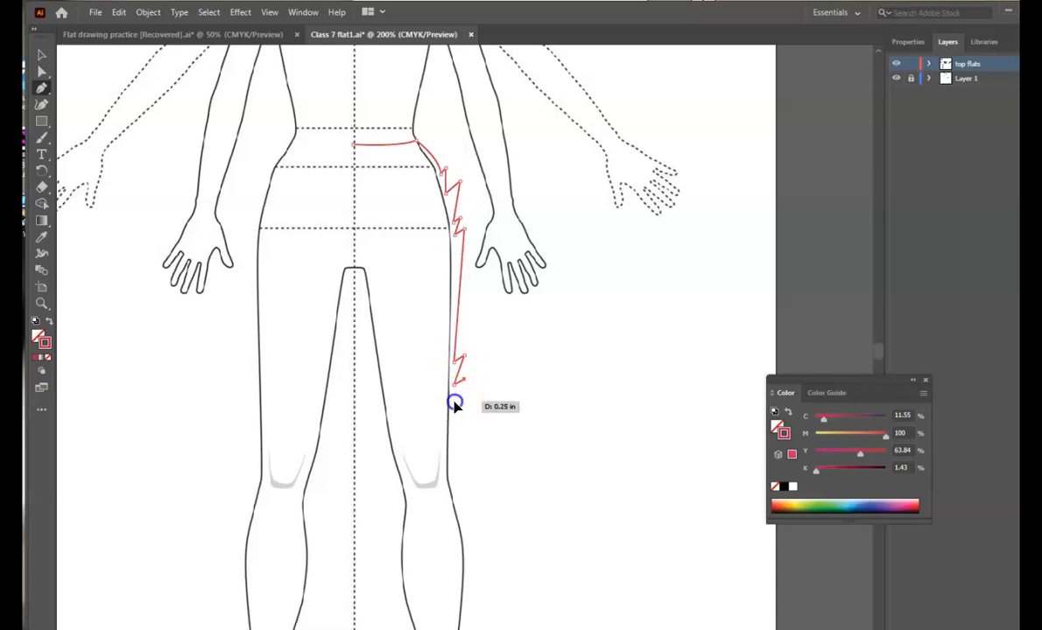
- Extend the side outline past the knee with several small angular folds and end it at the hem corner beside the calf
left_click(453, 472)
left_click(470, 483)
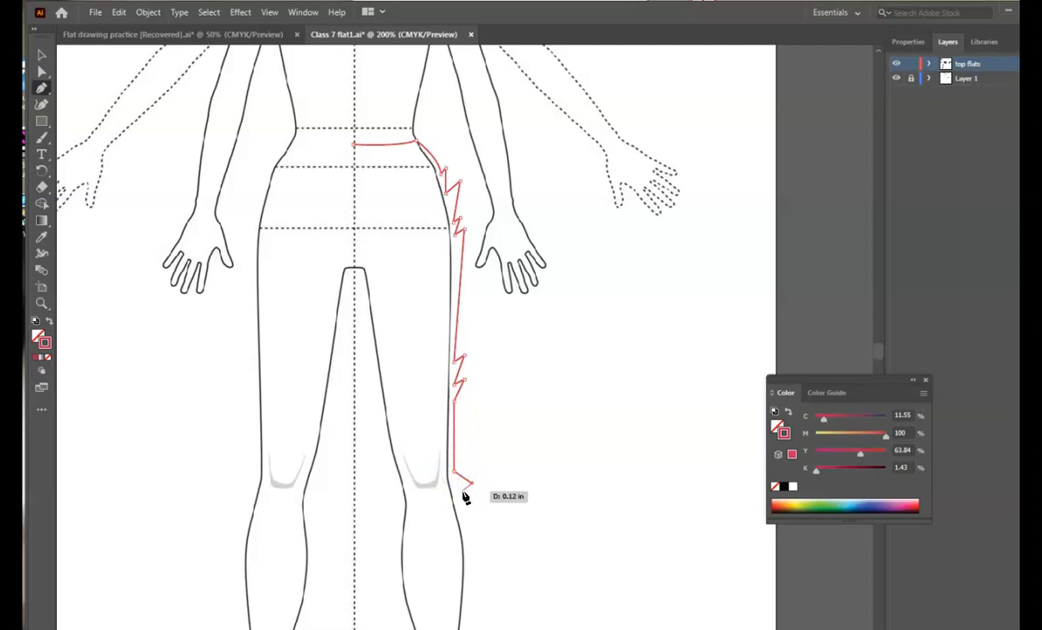
left_click(462, 493)
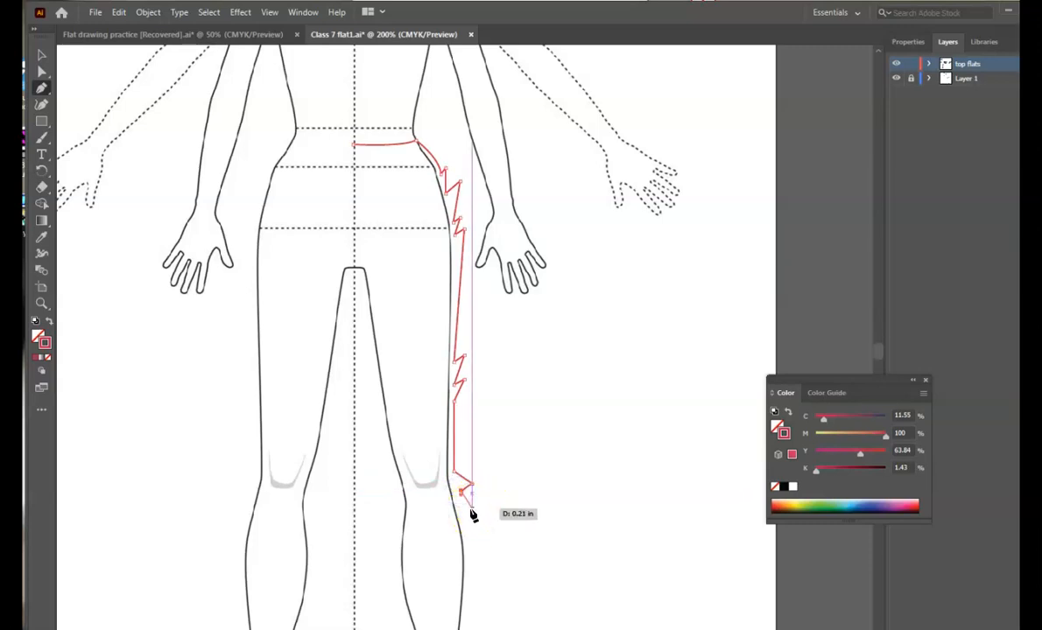
left_click(467, 503)
left_click(467, 523)
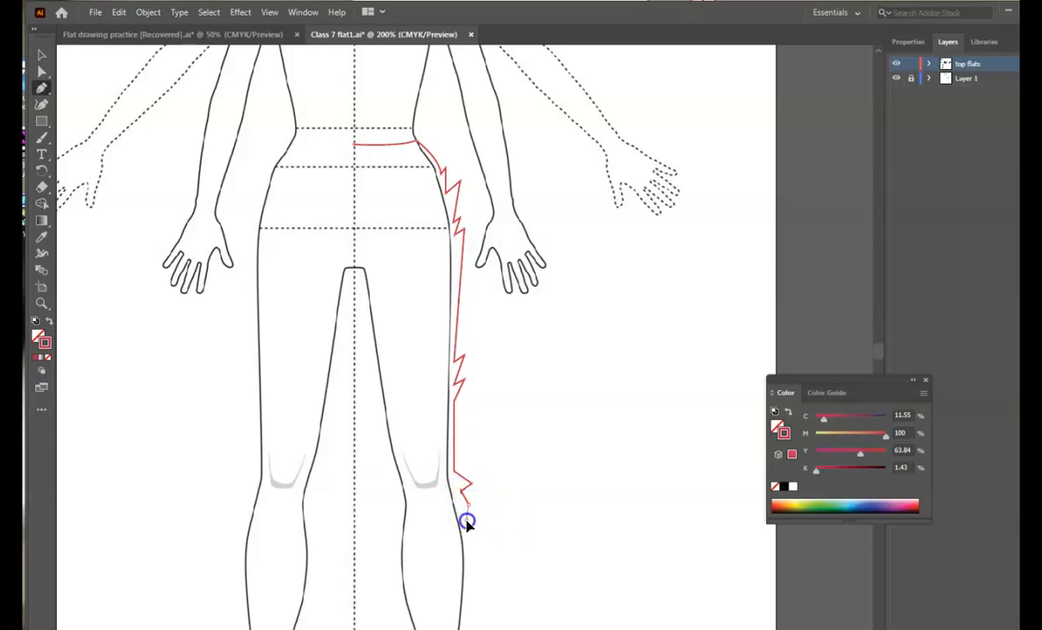
left_click(476, 530)
left_click(471, 608)
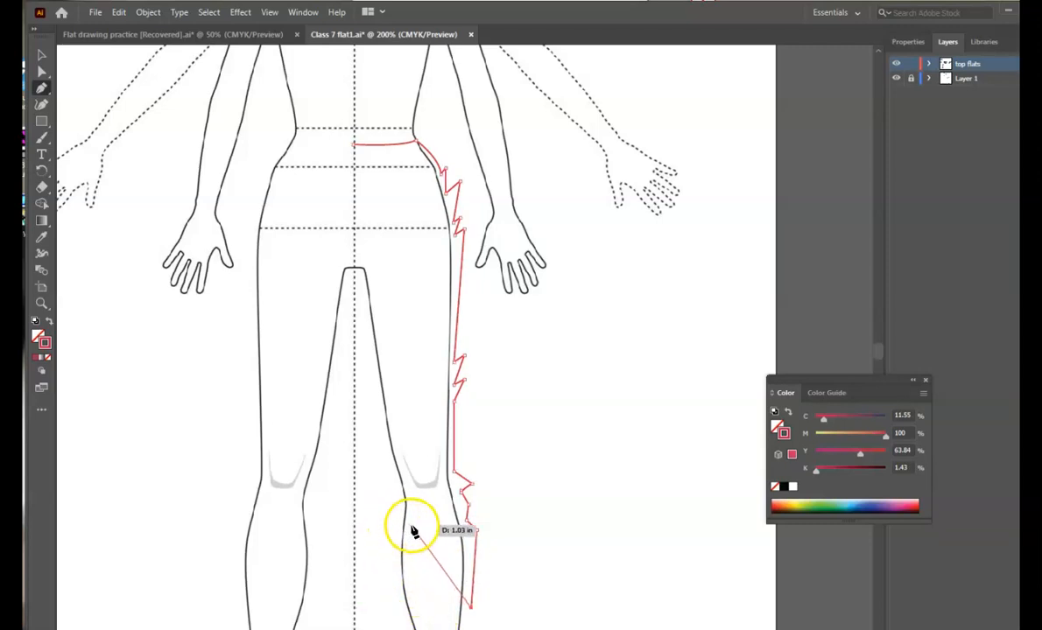
- Draw the curved hem from the side corner up to a rounded fold at the inner calf and down to the centre front line, ending the path
left_click(402, 523)
left_click_drag(400, 515, 397, 461)
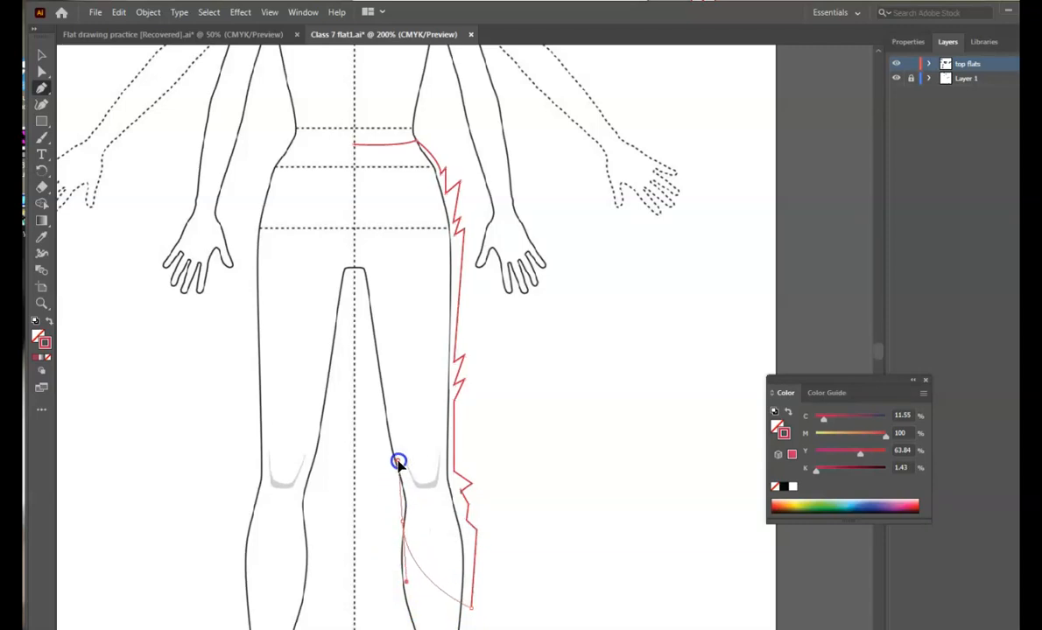
left_click(402, 524)
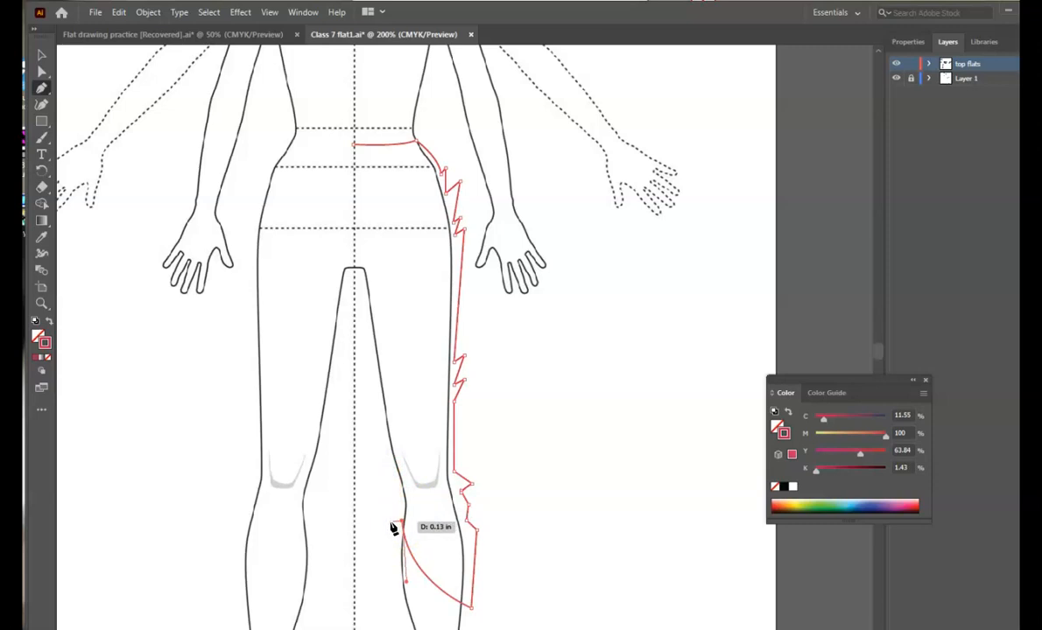
left_click_drag(385, 527, 386, 532)
mouse_move(379, 609)
left_mouse_down()
mouse_move(374, 618)
mouse_move(376, 600)
left_mouse_up()
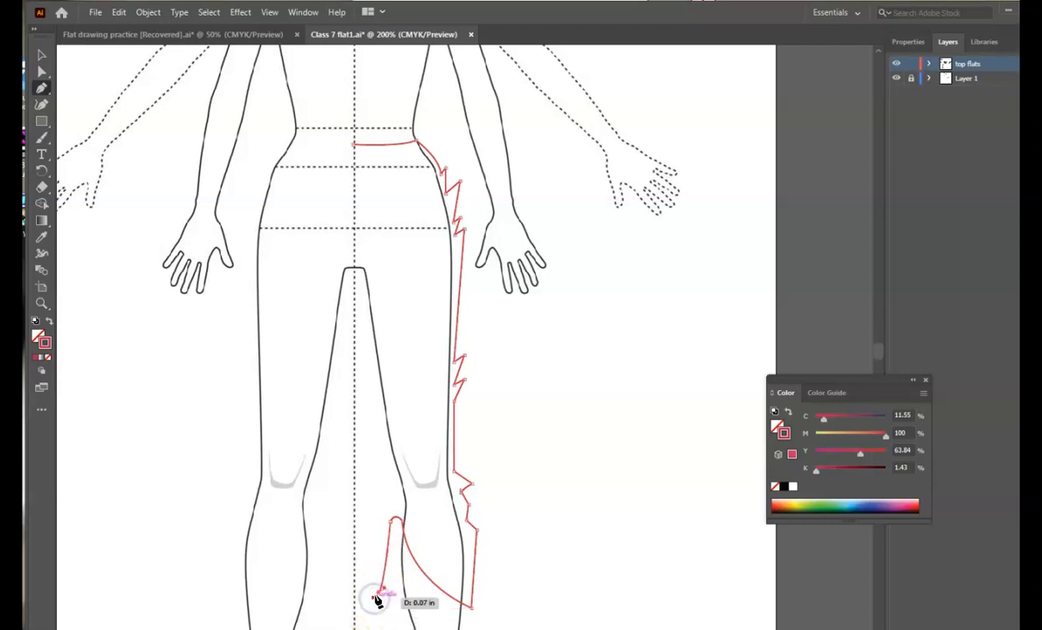
left_click(353, 605)
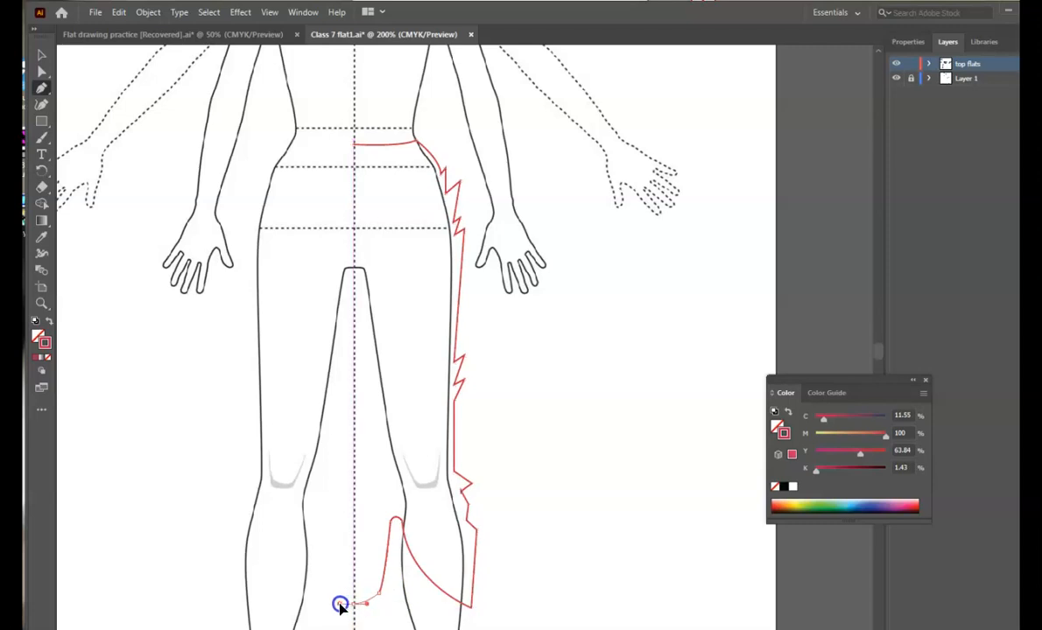
left_click_drag(339, 604, 339, 604)
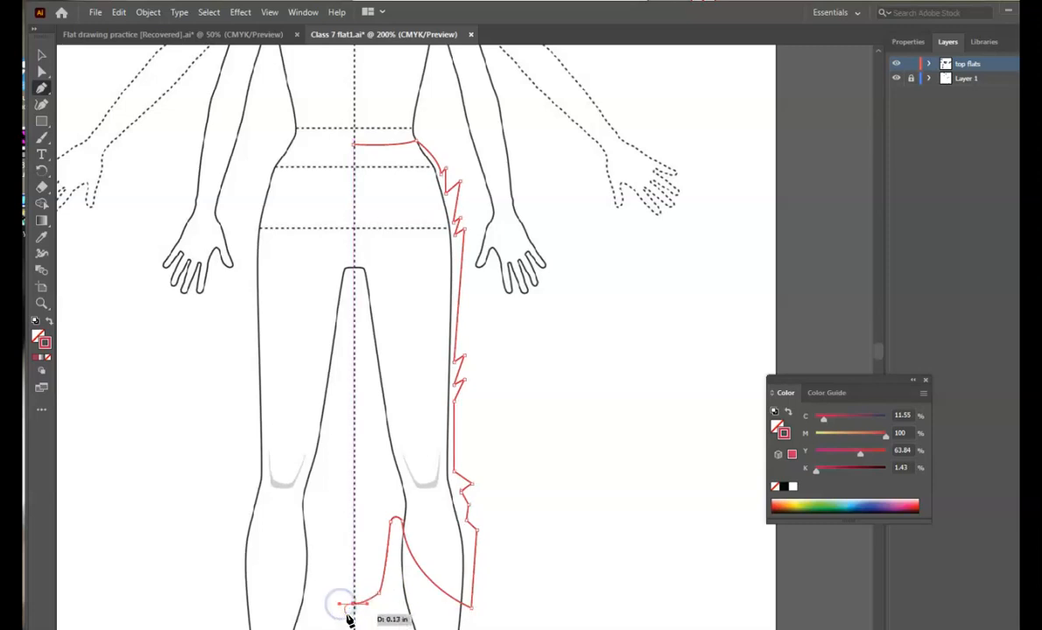
key("Escape")
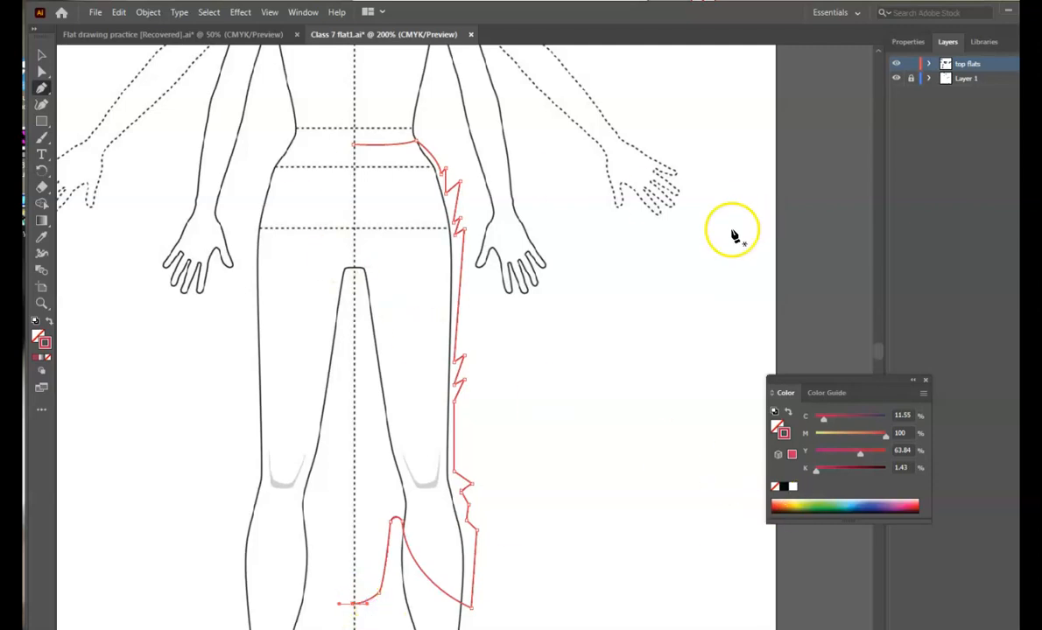
- Pull the outer points of the zigzag folds along the hip closer to the body using Direct Selection
key("ctrl+plus")
scroll(706, 394, "up", 6)
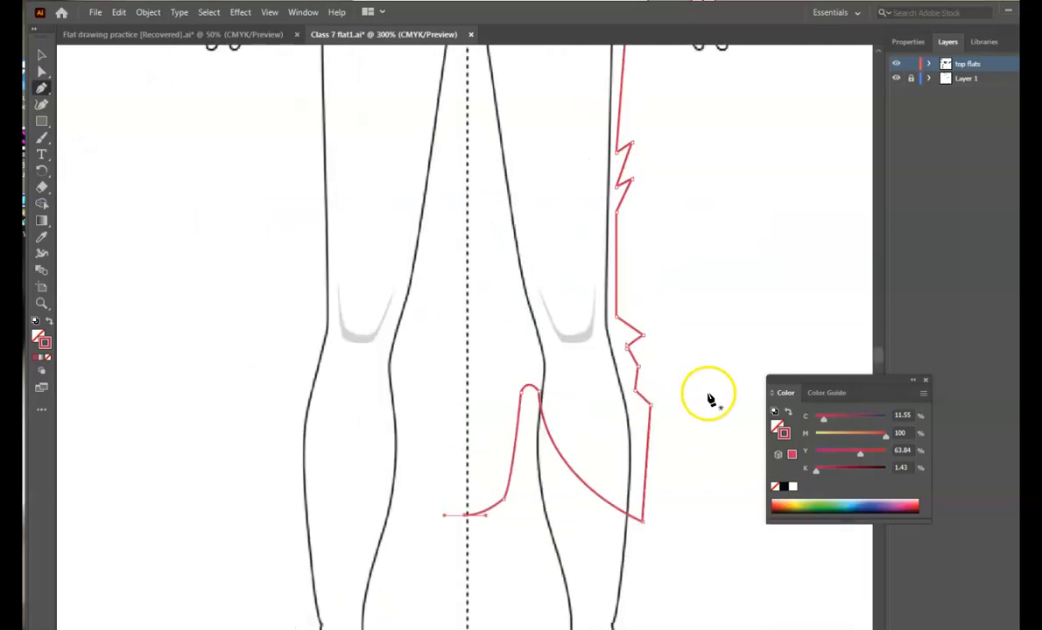
scroll(706, 402, "up", 4)
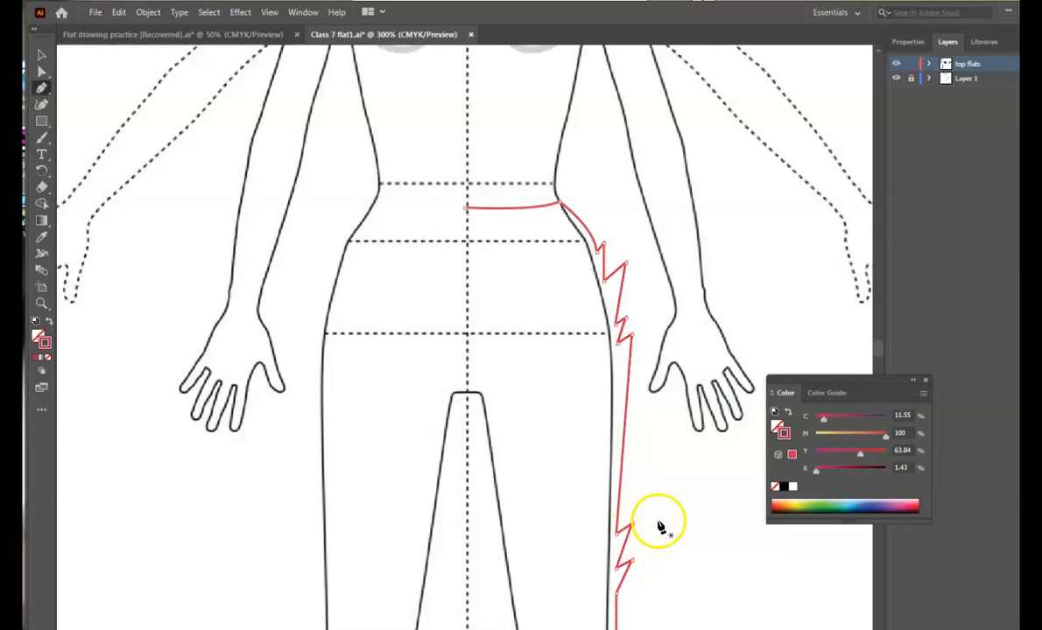
key("a")
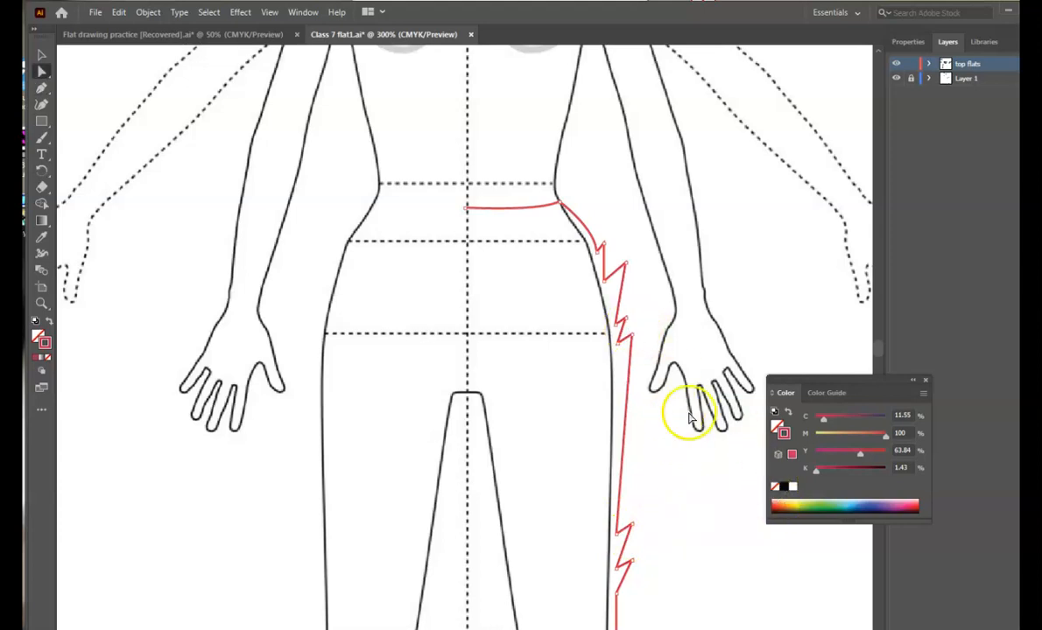
left_click_drag(605, 246, 618, 276)
left_click_drag(602, 235, 632, 342)
- Round the outer point of the lower mid-thigh fold with the Anchor Point tool and adjust its anchors and handles into a soft curve
scroll(663, 558, "down", 3)
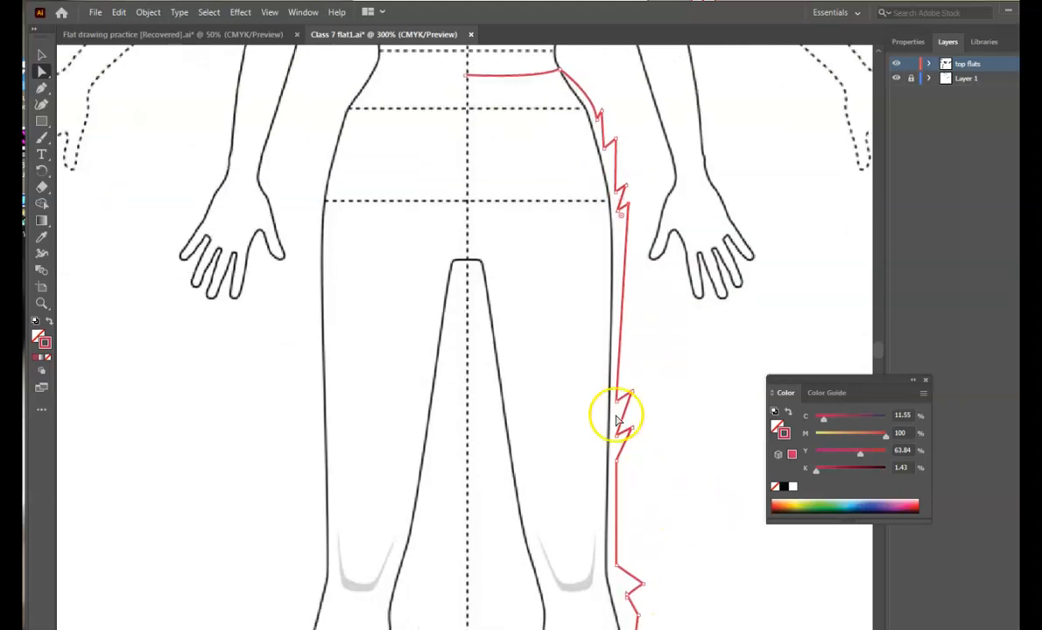
scroll(637, 440, "down", 1)
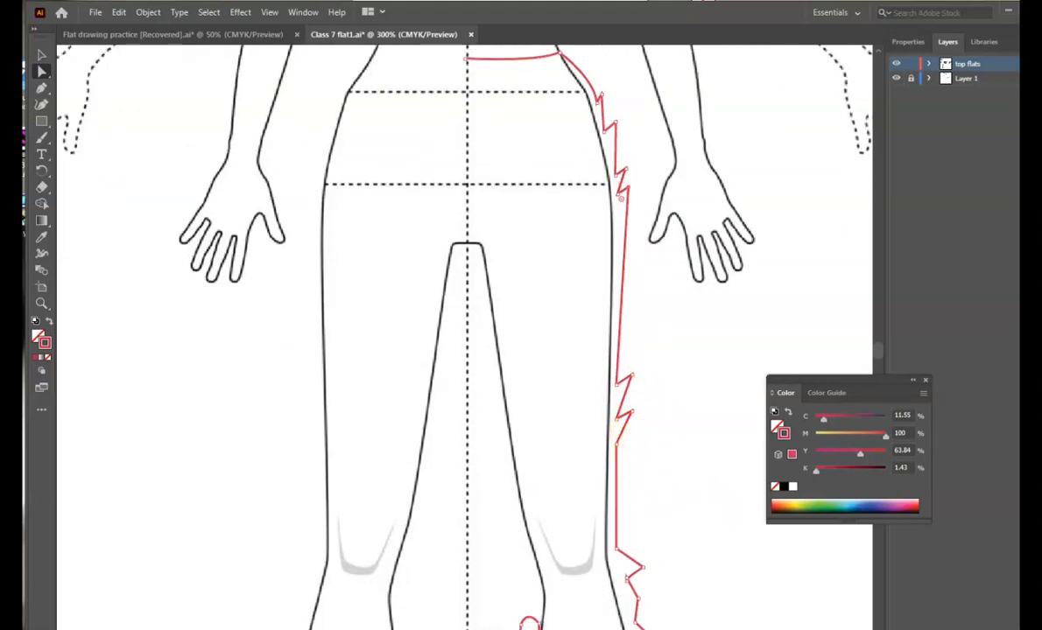
left_click(45, 87)
left_click(42, 89)
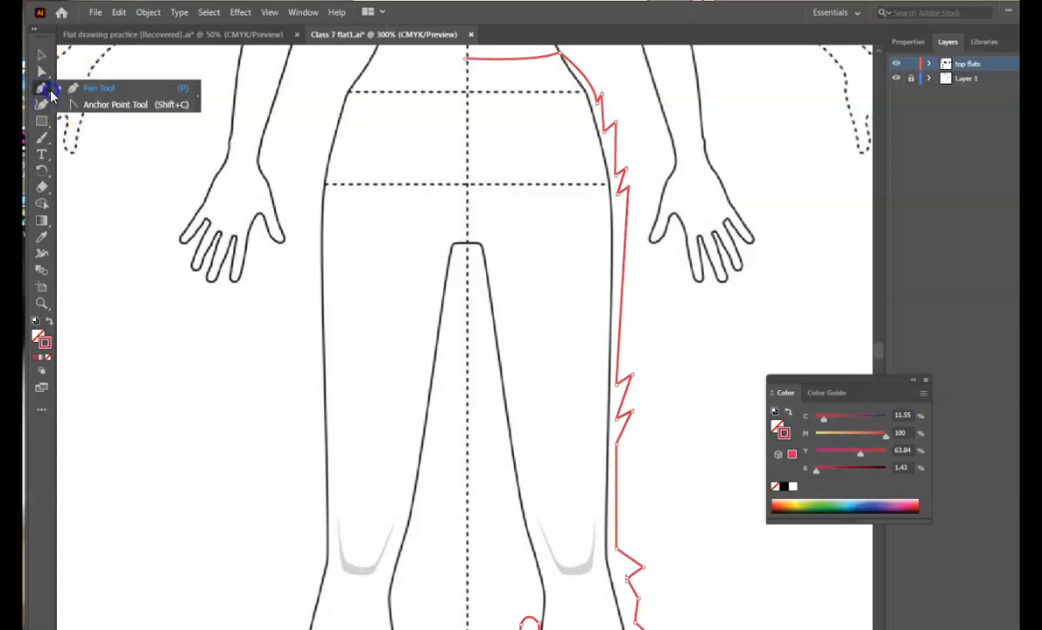
left_click(110, 108)
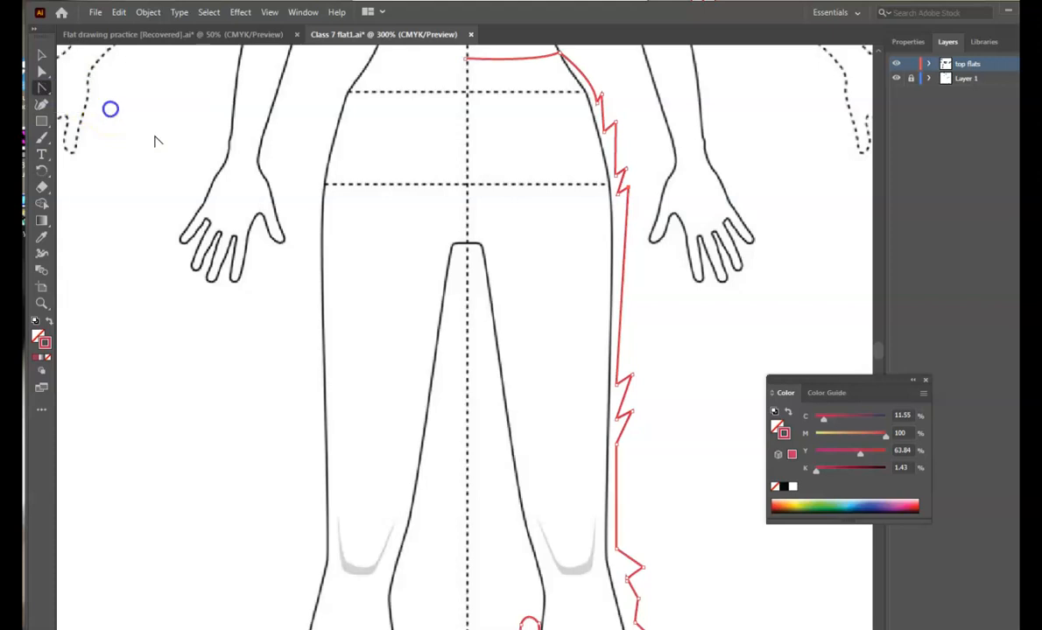
left_click(632, 411)
key("a")
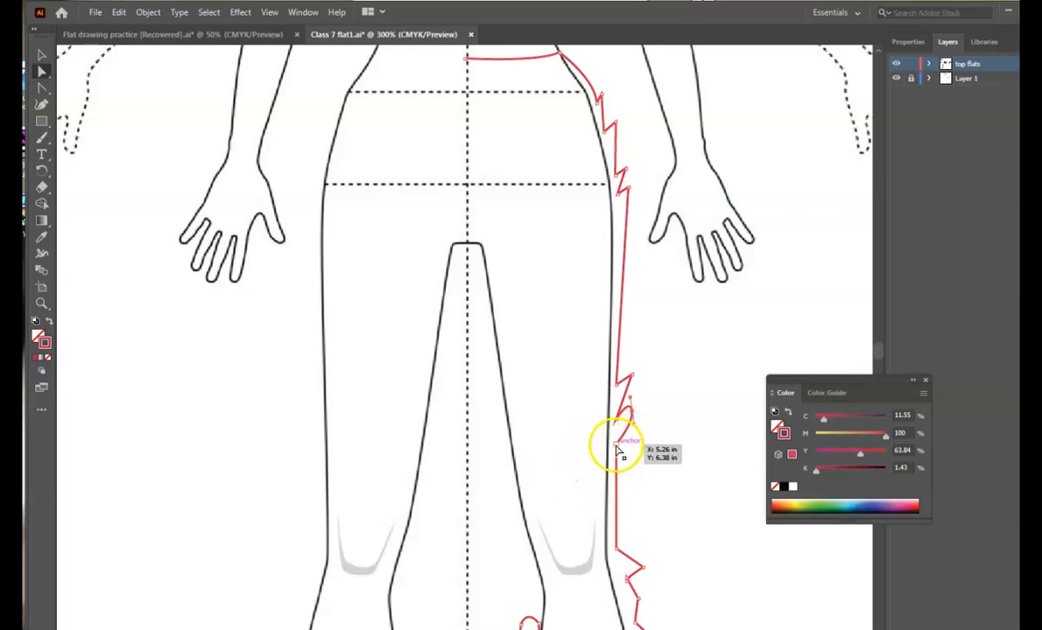
left_click_drag(617, 445, 625, 409)
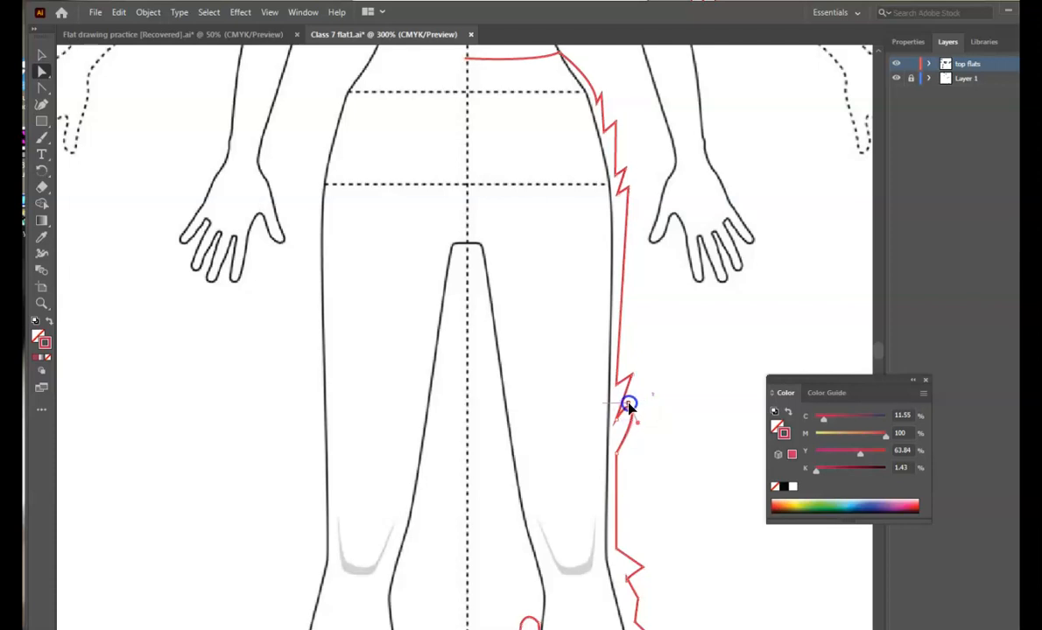
mouse_move(627, 414)
left_mouse_down()
mouse_move(637, 420)
mouse_move(624, 421)
left_mouse_up()
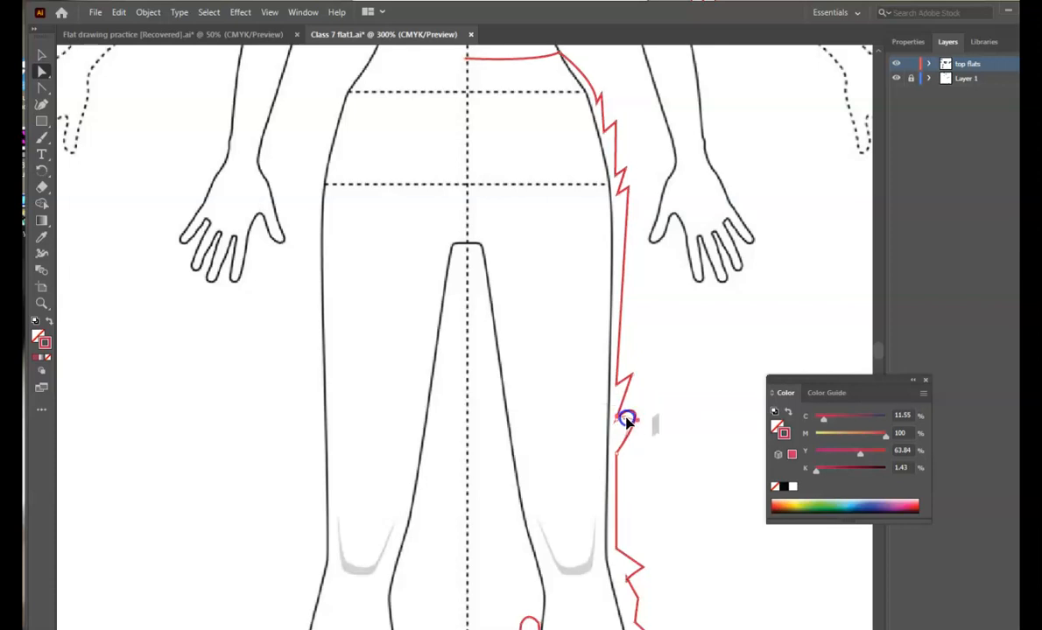
- Remove the stray extra anchor point at the small notch in the side outline just beside the knee
scroll(662, 528, "down", 2)
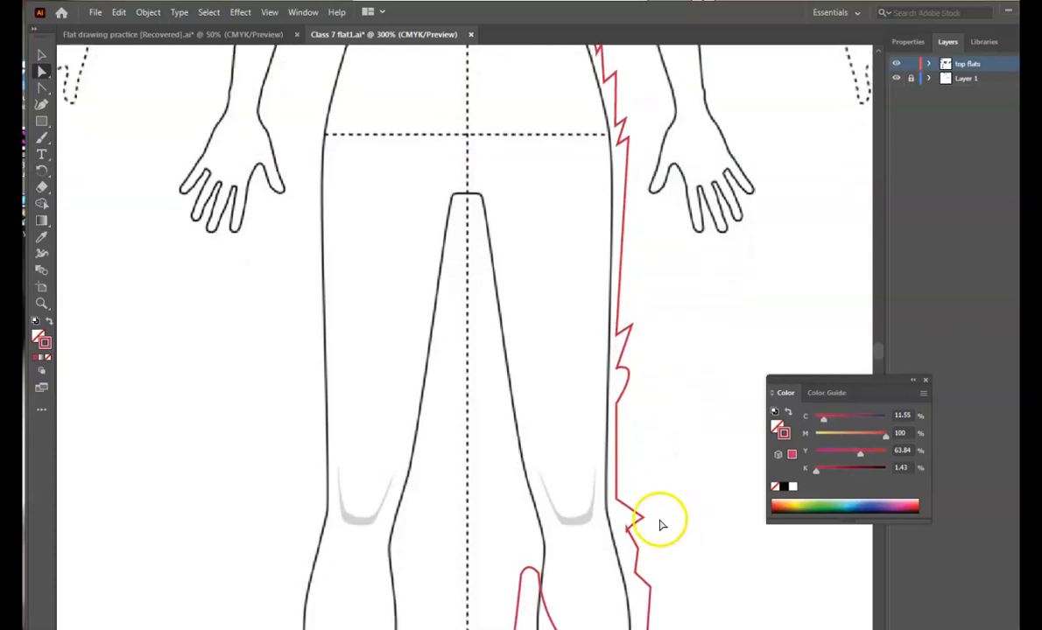
scroll(662, 528, "down", 4)
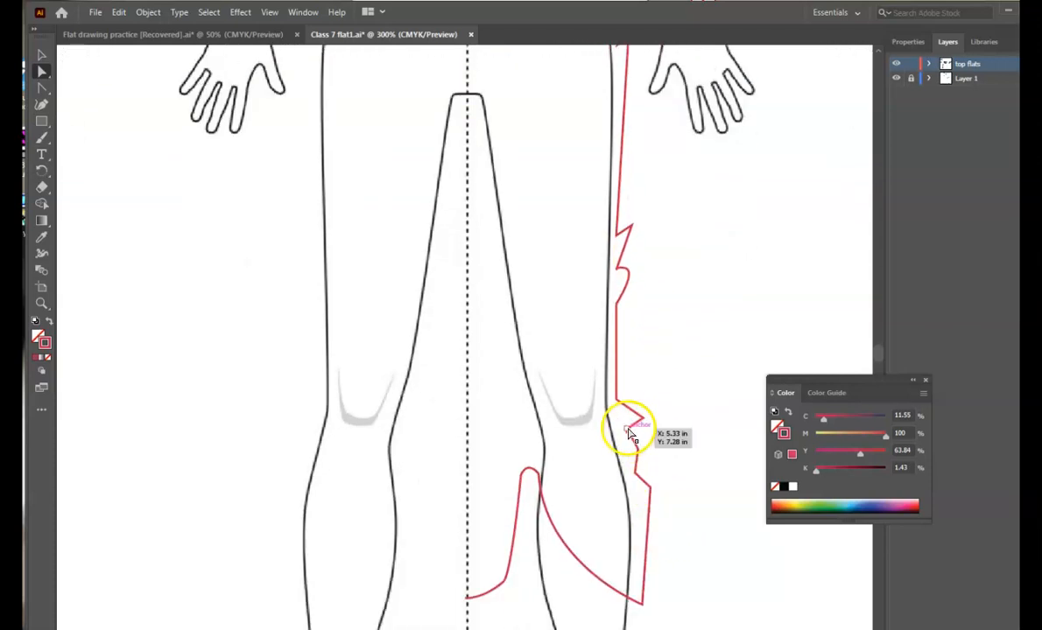
key("ctrl+plus")
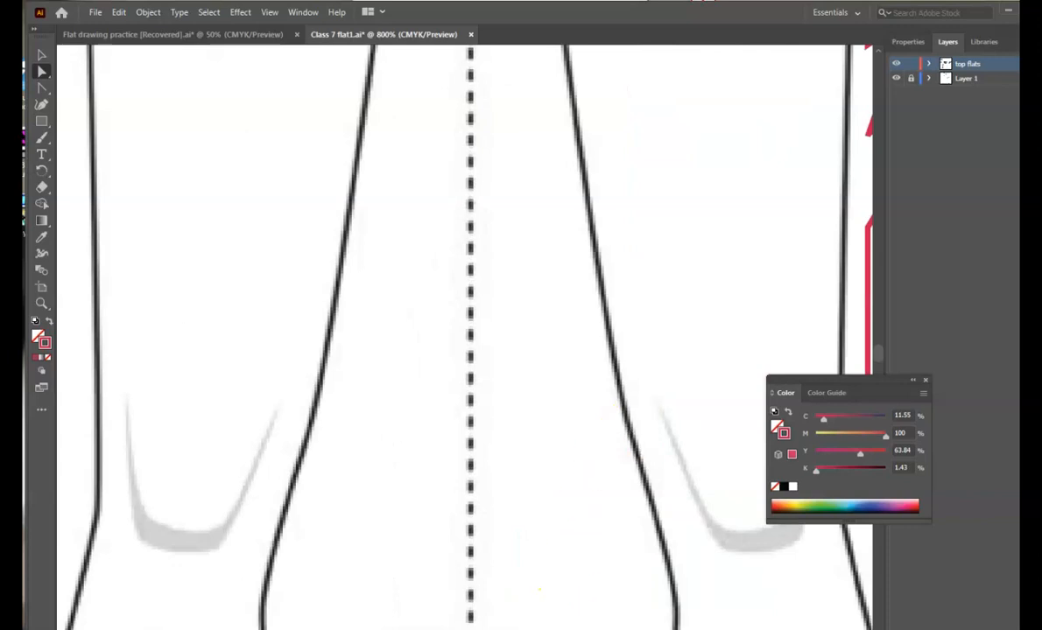
scroll(593, 563, "right", 7)
scroll(593, 563, "left", 4)
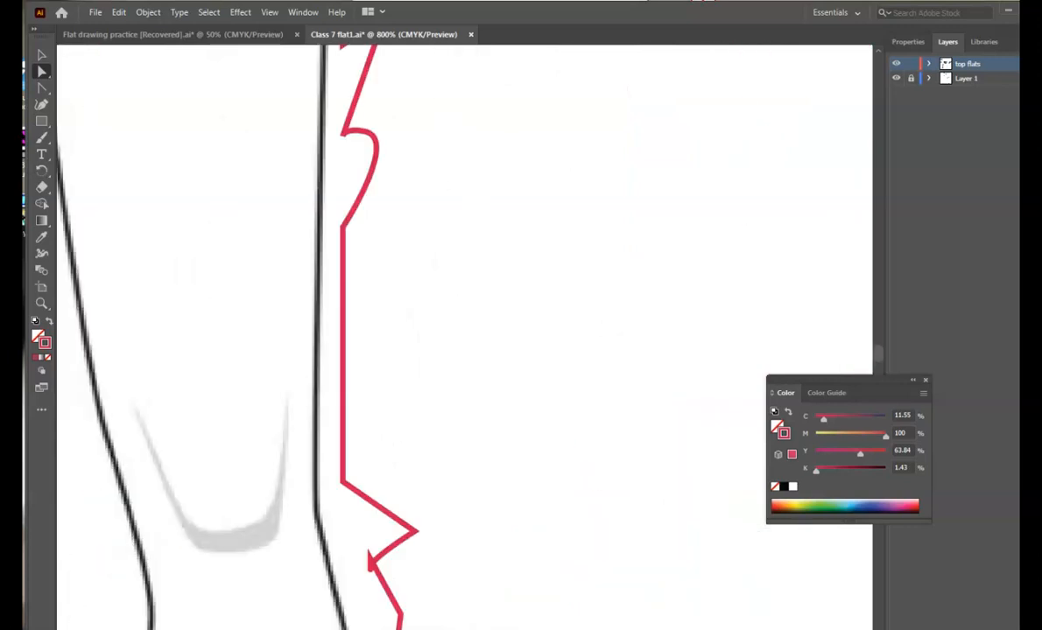
scroll(589, 525, "down", 2)
left_click(514, 395)
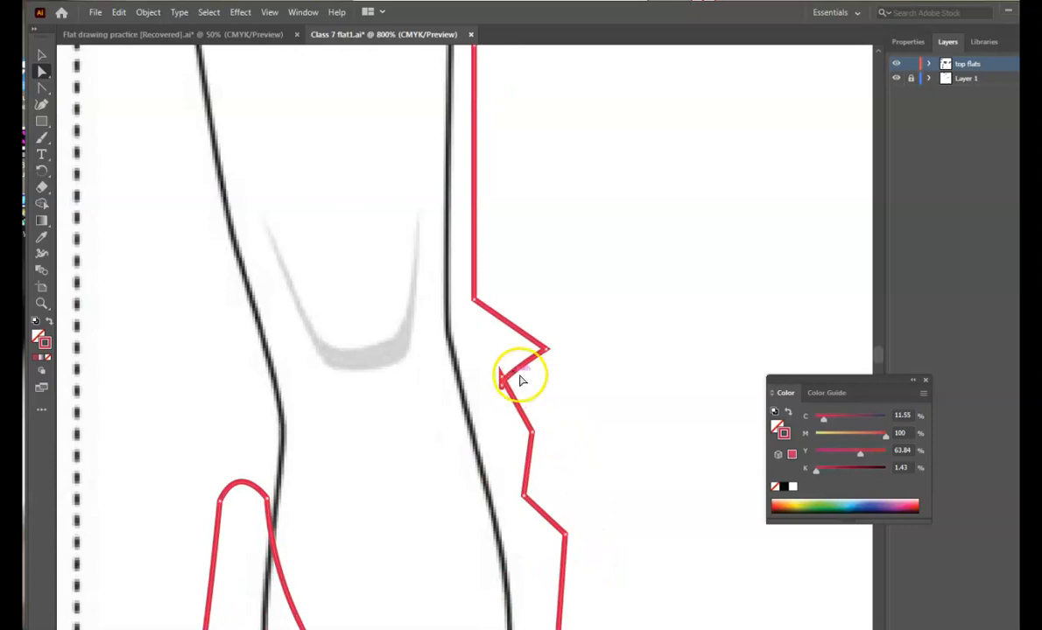
key("minus")
left_click(499, 380)
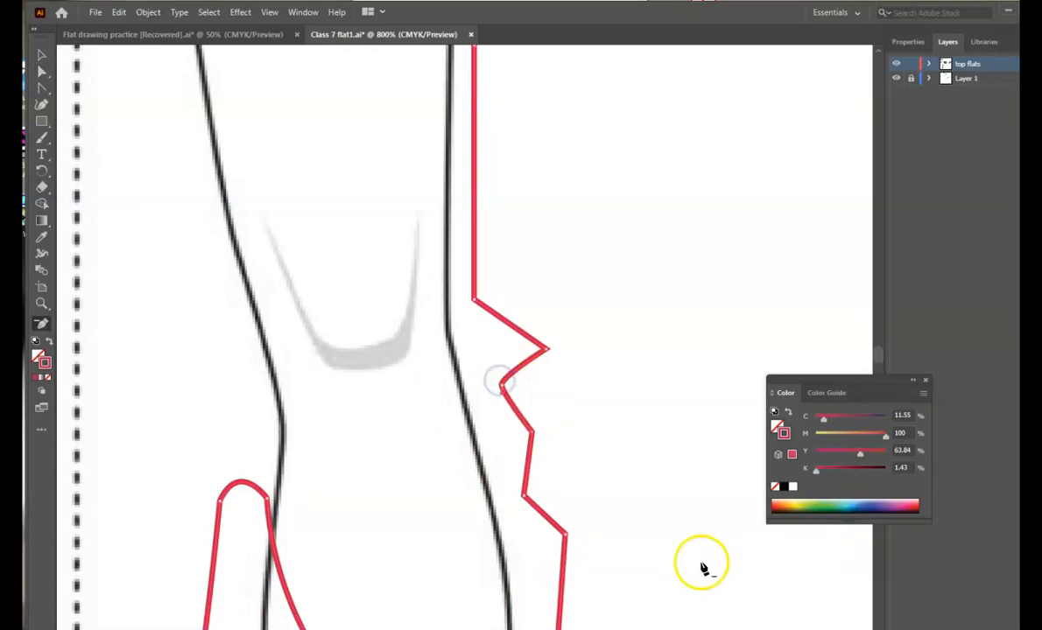
- Pull the outer point of the knee fold closer to the leg and tighten the points of the fold below it
key("a")
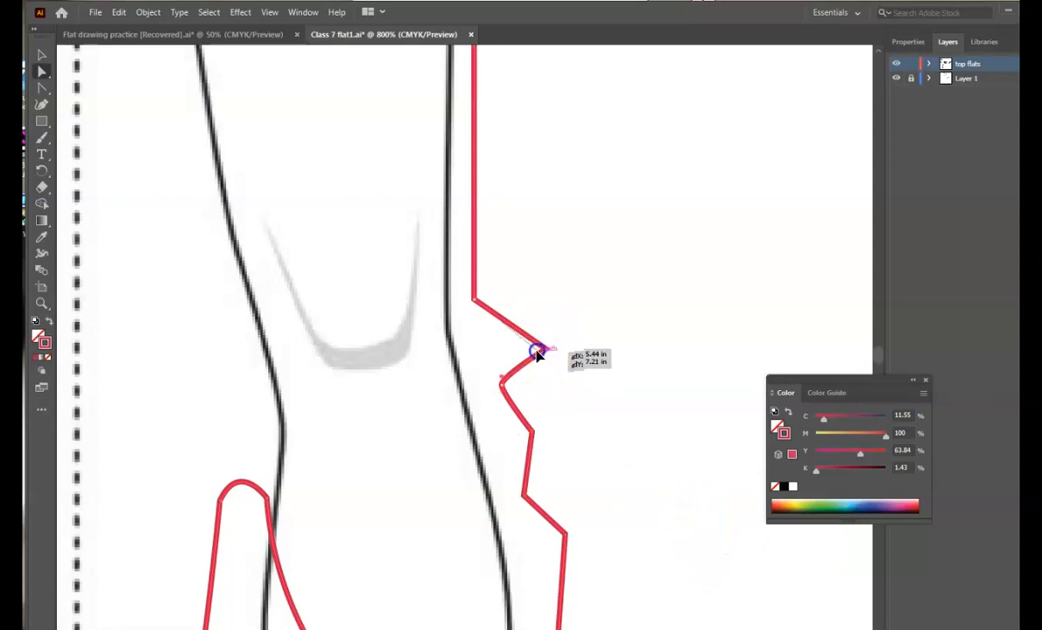
left_click_drag(520, 352, 519, 350)
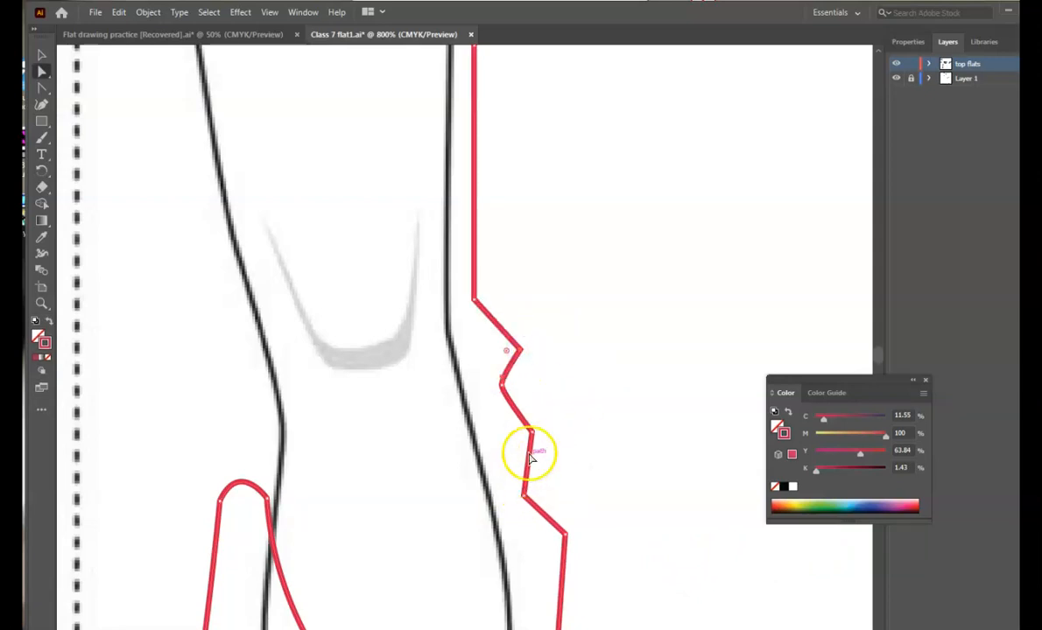
left_click_drag(535, 438, 536, 438)
left_click_drag(525, 499, 554, 529)
key("ctrl+minus")
key("ctrl+minus")
key("ctrl+minus")
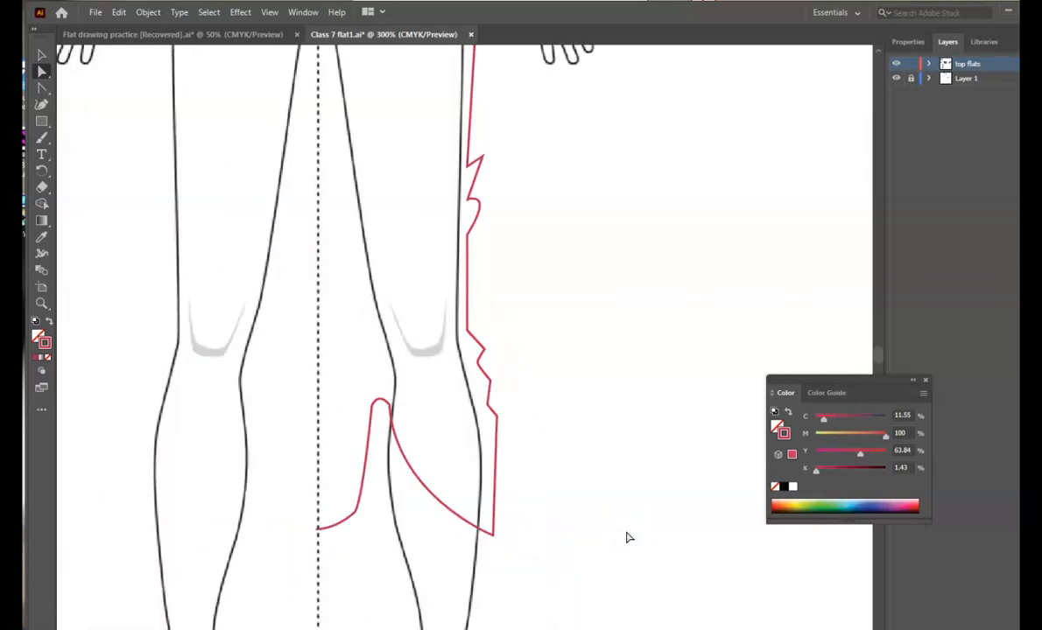
- Draw two short curved fold lines with the Pen tool, running inward from the upper zigzag folds at the high hip
scroll(579, 393, "up", 5)
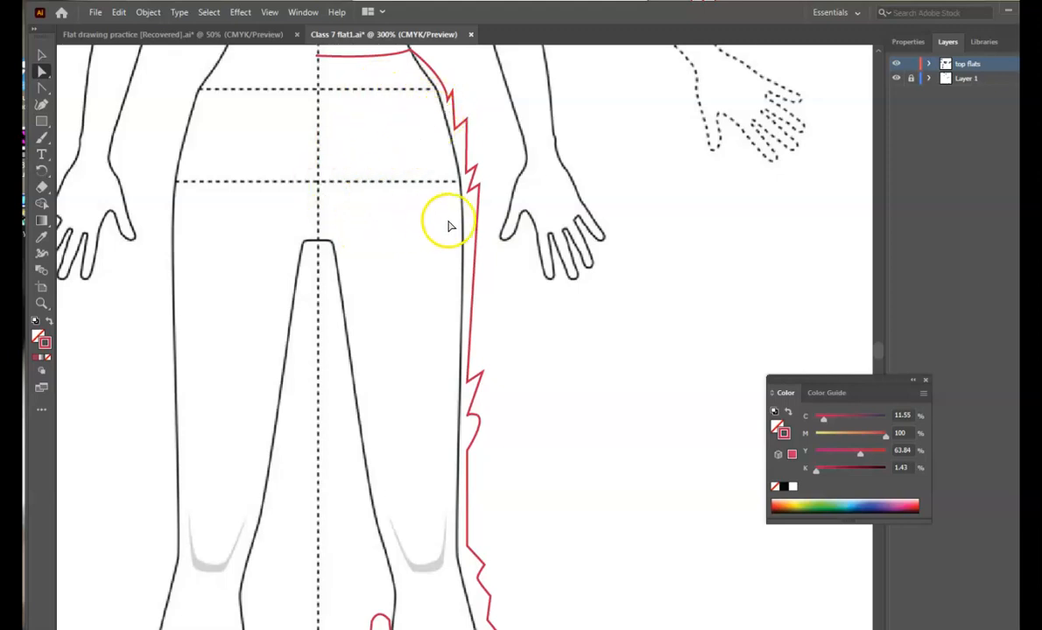
scroll(456, 302, "up", 5)
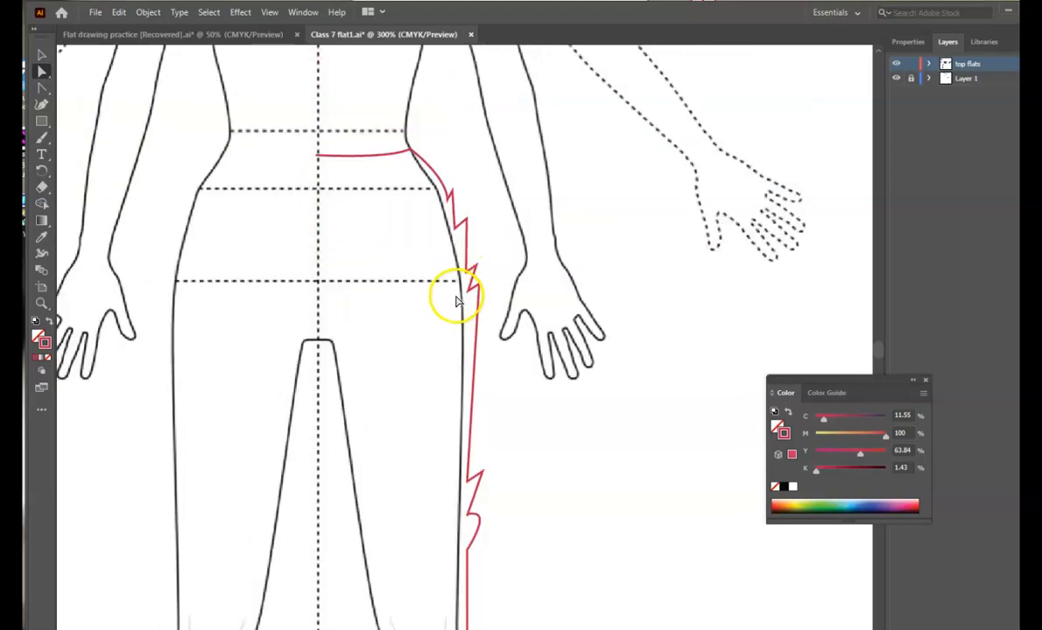
key("p")
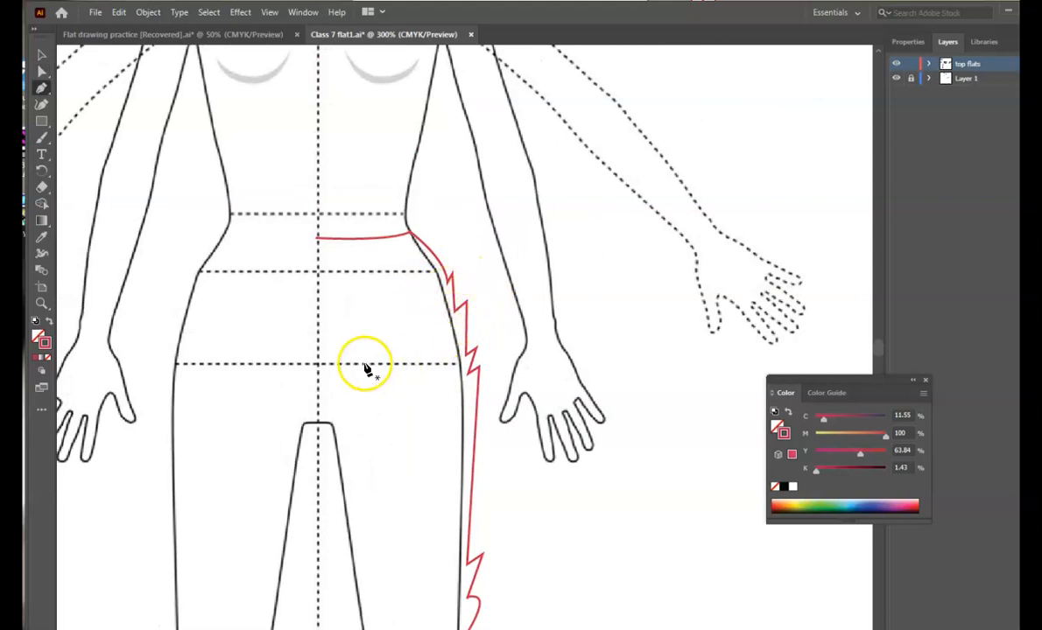
left_click_drag(415, 272, 441, 292)
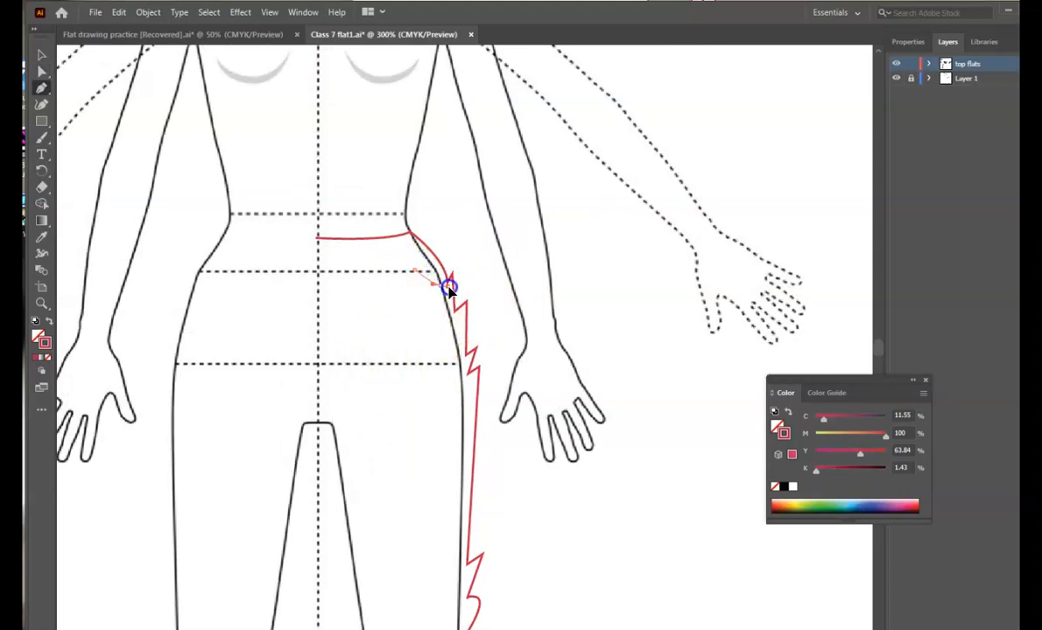
left_click(450, 288)
key("Escape")
left_click(422, 294)
left_click(450, 317)
- Draw two more short curved fold lines running inward from the lower hip folds, around the dashed hip line
left_click_drag(423, 294, 427, 344)
key("ctrl+z")
left_click(427, 340)
mouse_move(457, 355)
left_mouse_down()
mouse_move(473, 351)
mouse_move(462, 353)
left_mouse_up()
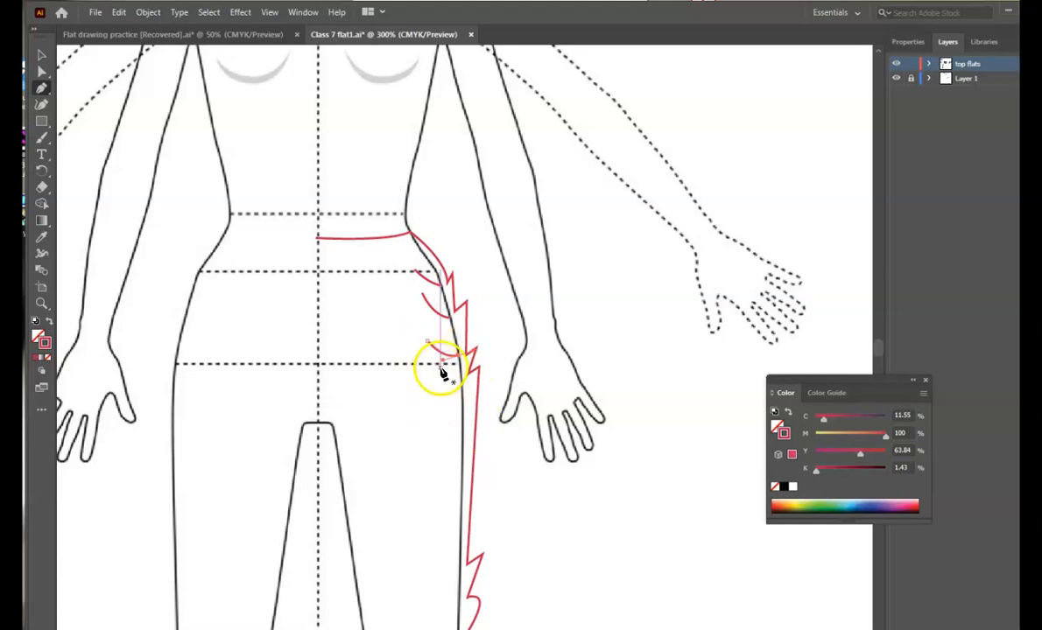
left_click_drag(476, 384, 484, 380)
key("Escape")
- Draw two curved fold lines running up and inward from the mid-thigh folds
left_click_drag(443, 540, 467, 602)
key("Escape")
left_click(439, 570)
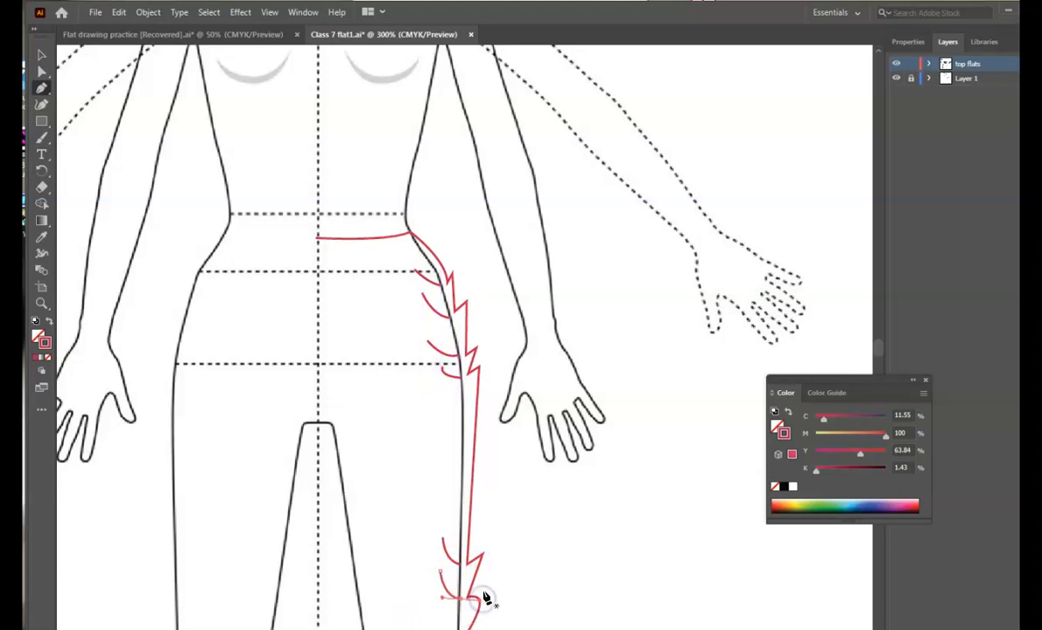
- Draw three curved fold lines running up and inward from the side folds at the knee and upper calf
scroll(486, 598, "down", 5)
left_click_drag(449, 368, 453, 415)
key("Escape")
left_click(436, 408)
left_click(473, 452)
left_click_drag(496, 452, 497, 452)
key("Escape")
left_click(446, 452)
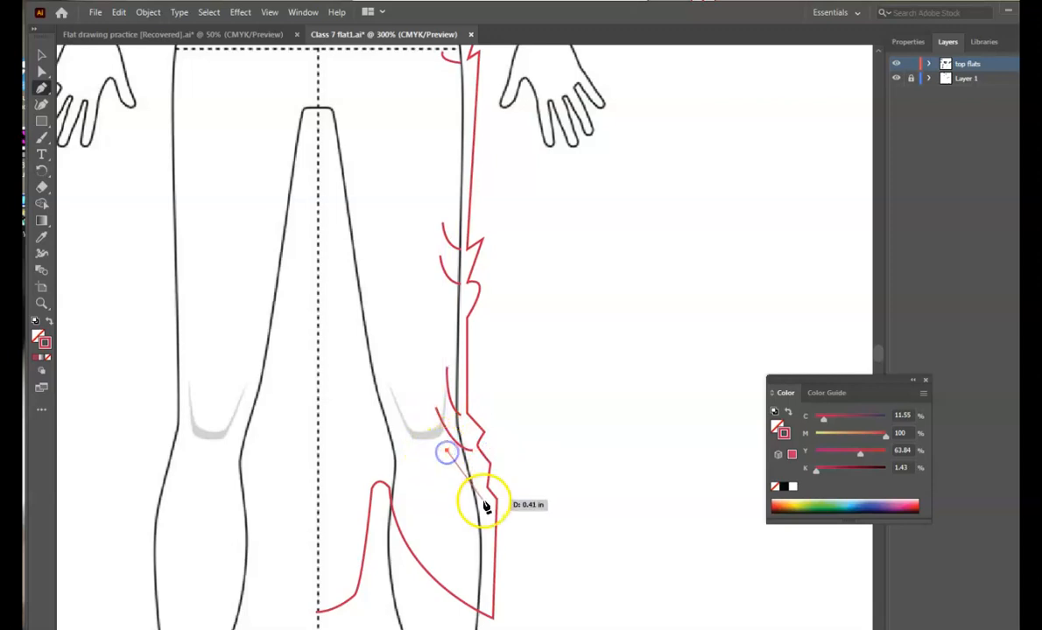
left_click(485, 491)
left_click_drag(512, 492, 513, 493)
- Select all the curved fold lines from the hip down to the knee with the Selection tool
scroll(525, 473, "up", 5)
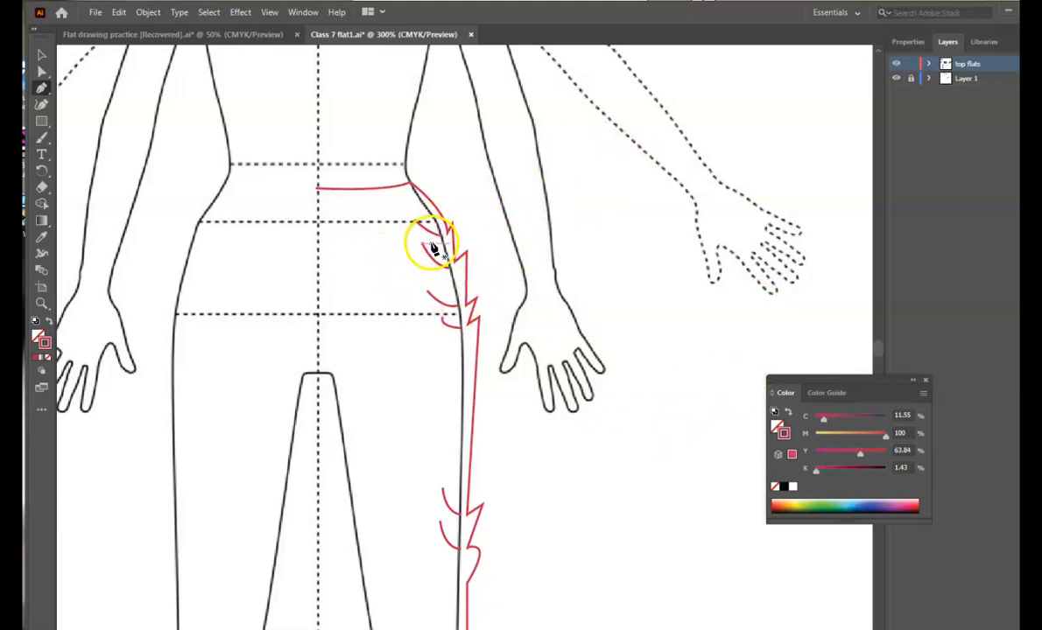
left_click(41, 54)
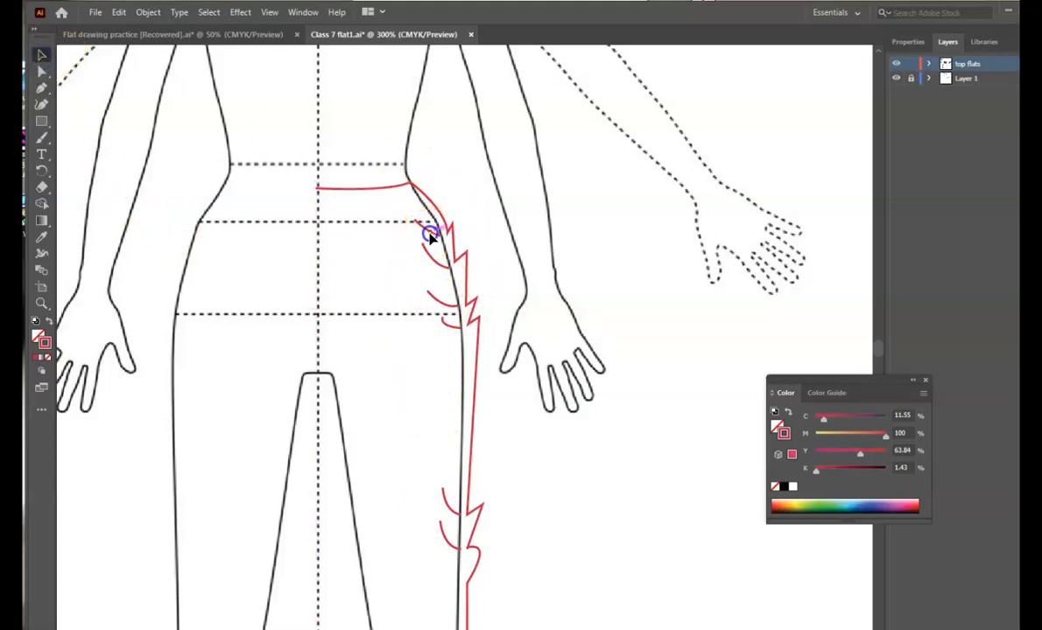
left_click(451, 312, "shift")
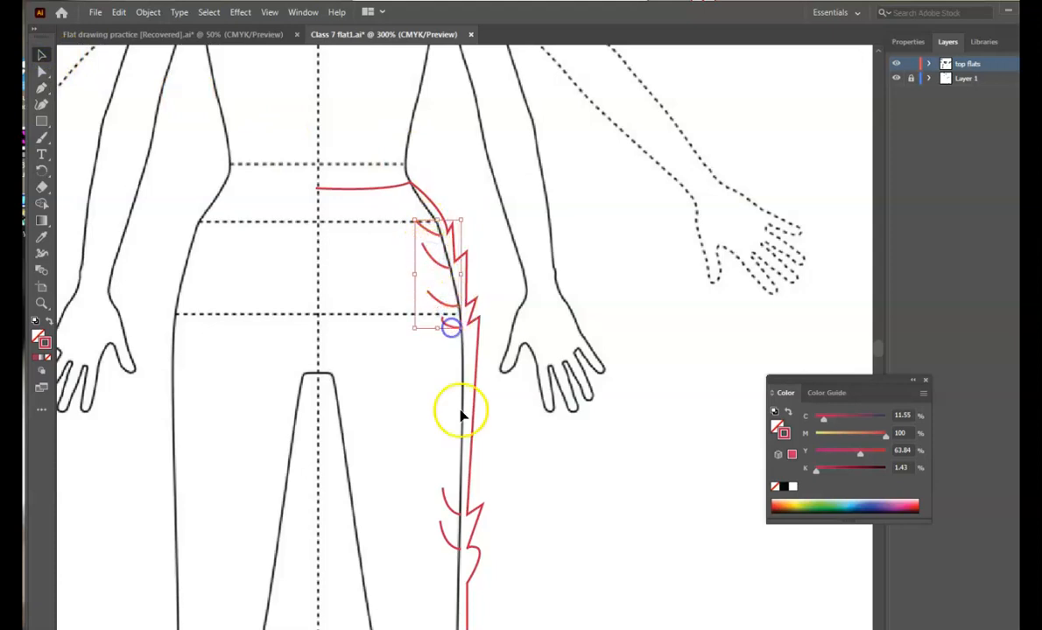
left_click(449, 513, "shift")
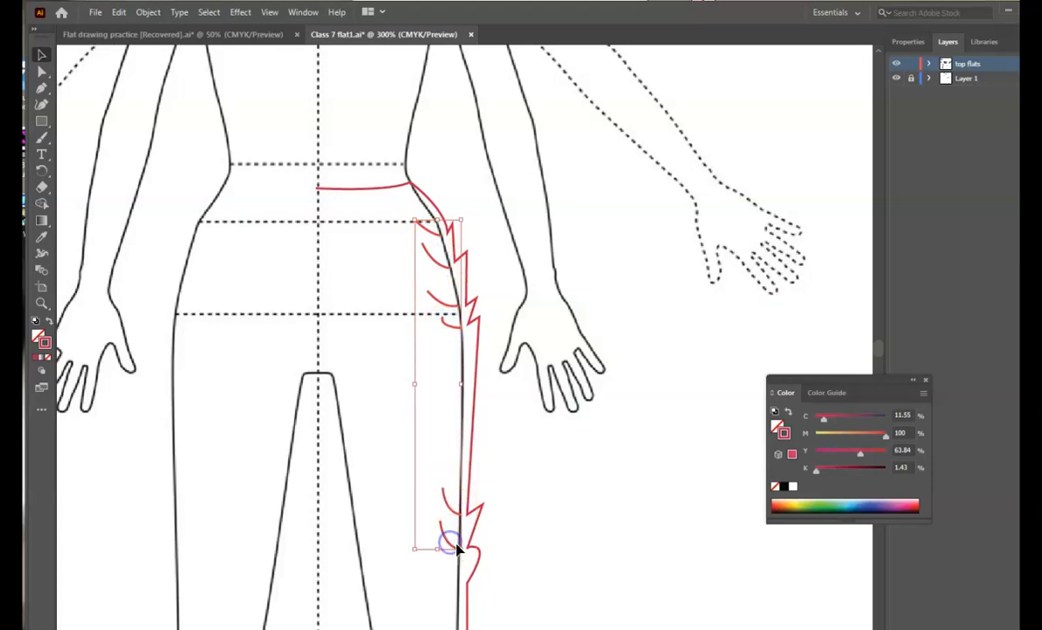
scroll(456, 549, "down", 5)
left_click(451, 385, "shift")
left_click(463, 464, "shift")
scroll(461, 470, "up", 5)
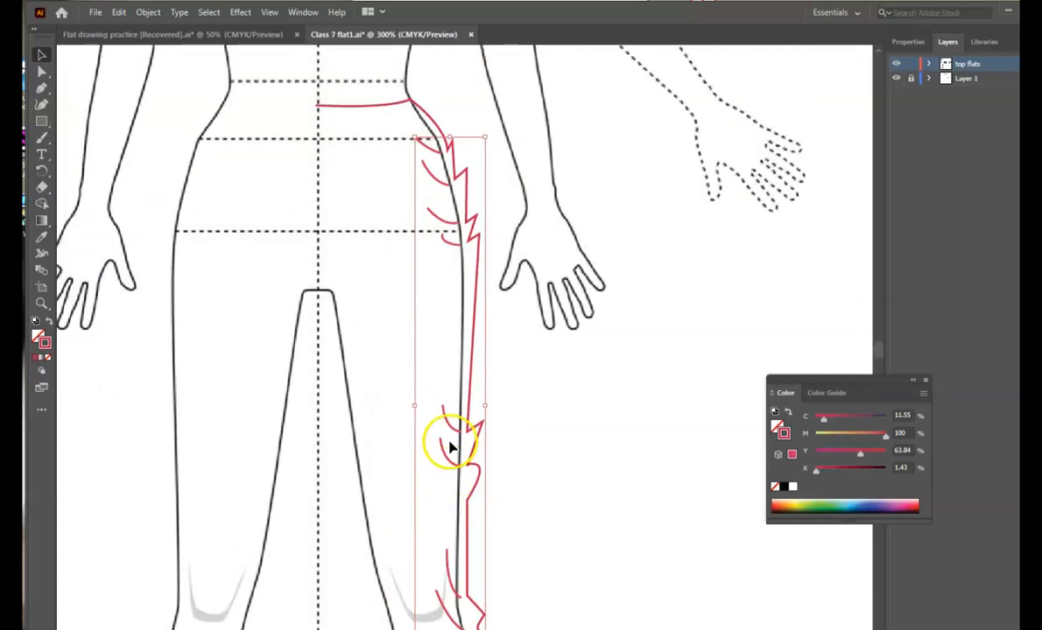
- Open the Stroke settings beside the drawing and show their full options
left_click(303, 13)
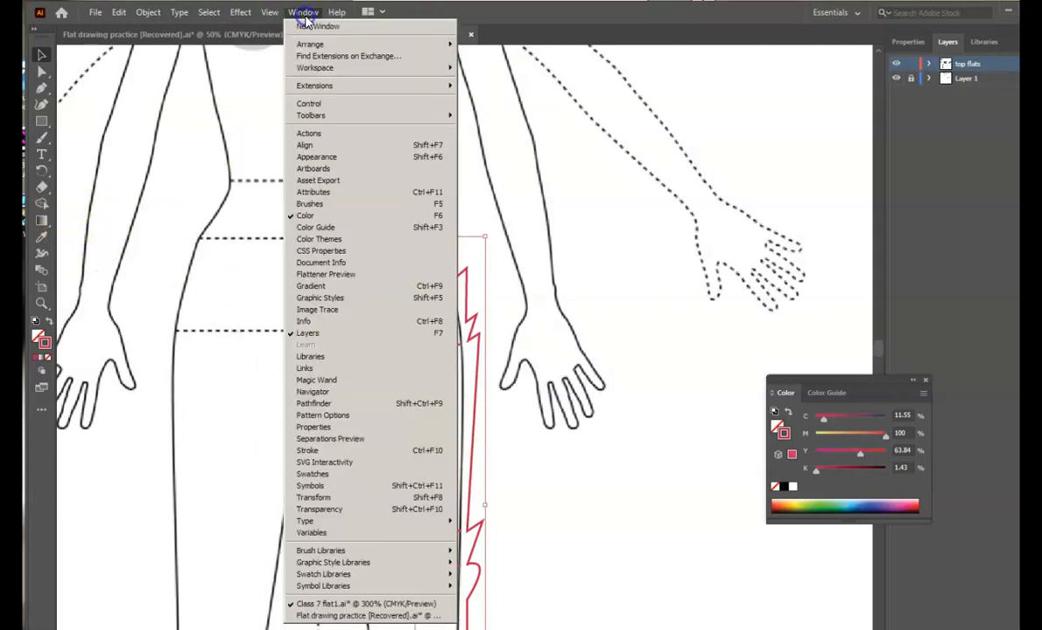
left_click(415, 451)
left_click_drag(24, 413, 684, 173)
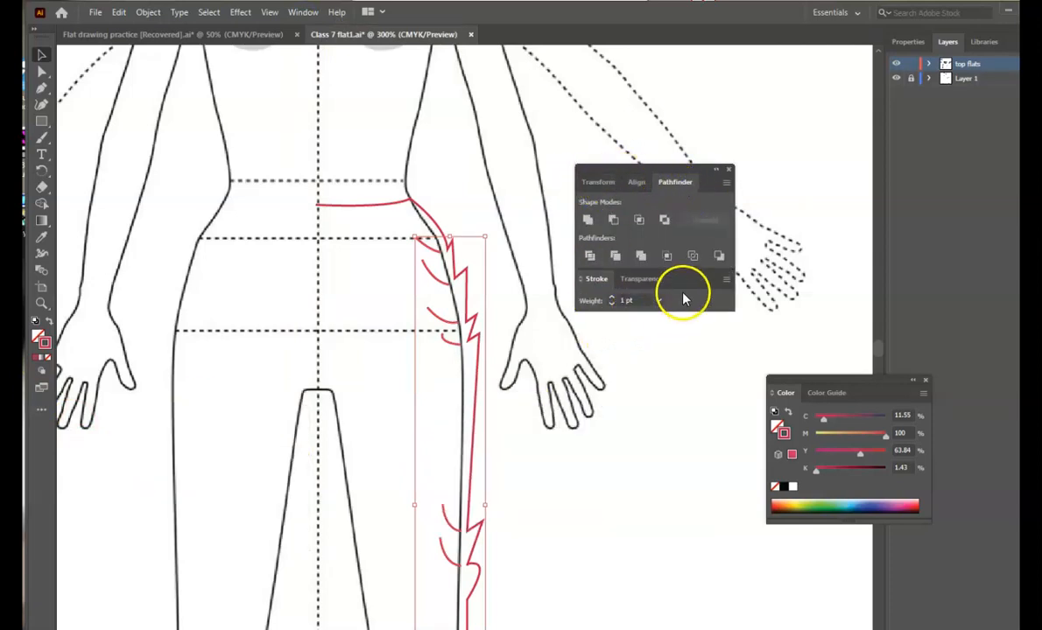
left_click(726, 279)
left_click(737, 281)
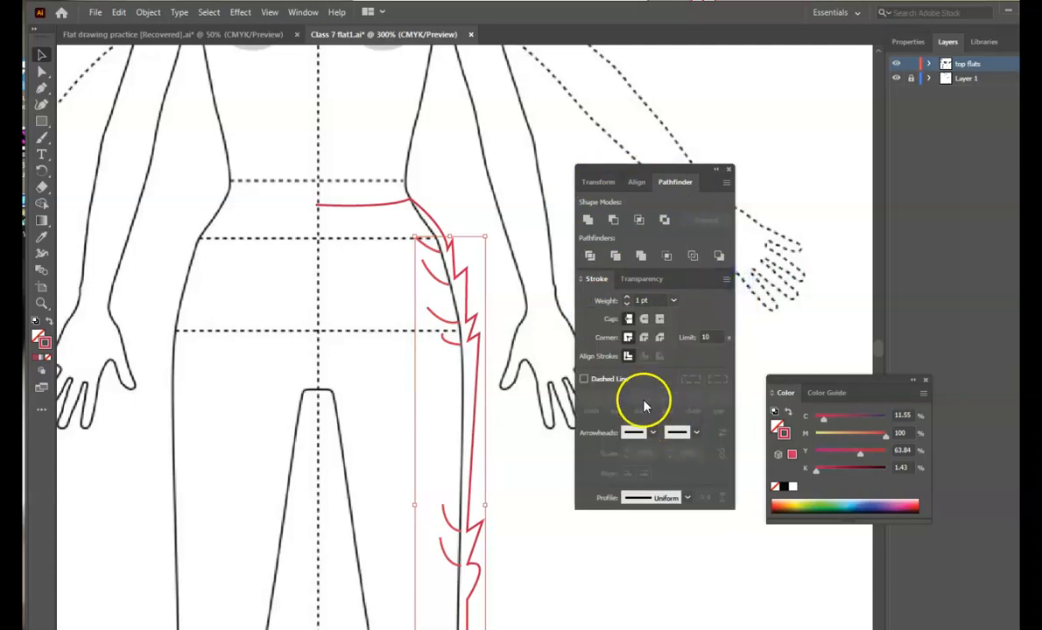
- Try Width Profile 4 on the selected fold lines and replace it with the elongated profile tapering at both ends
left_click(636, 497)
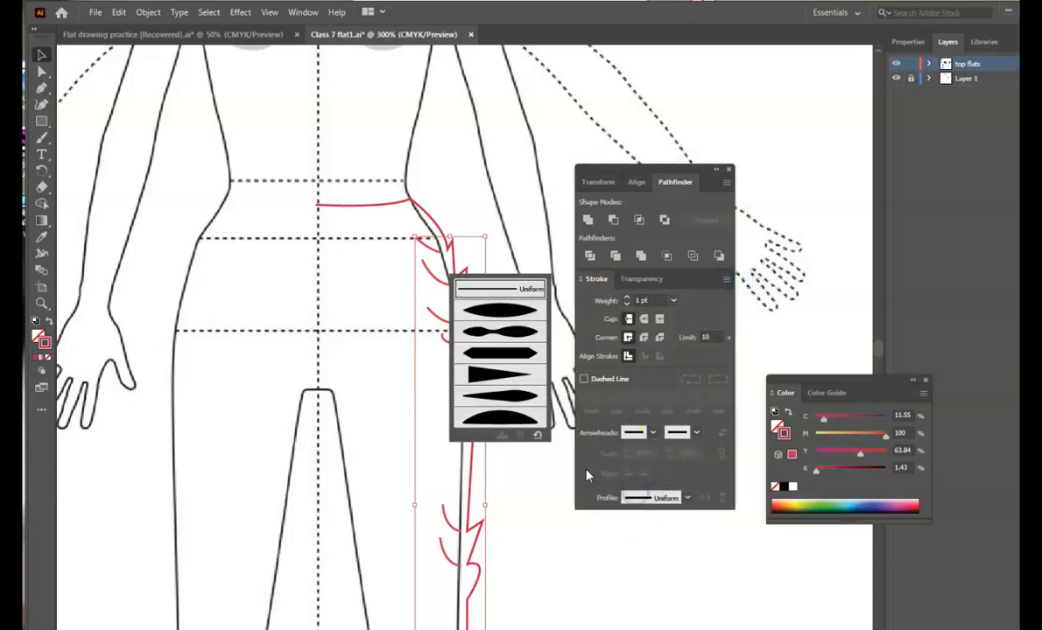
left_click(501, 380)
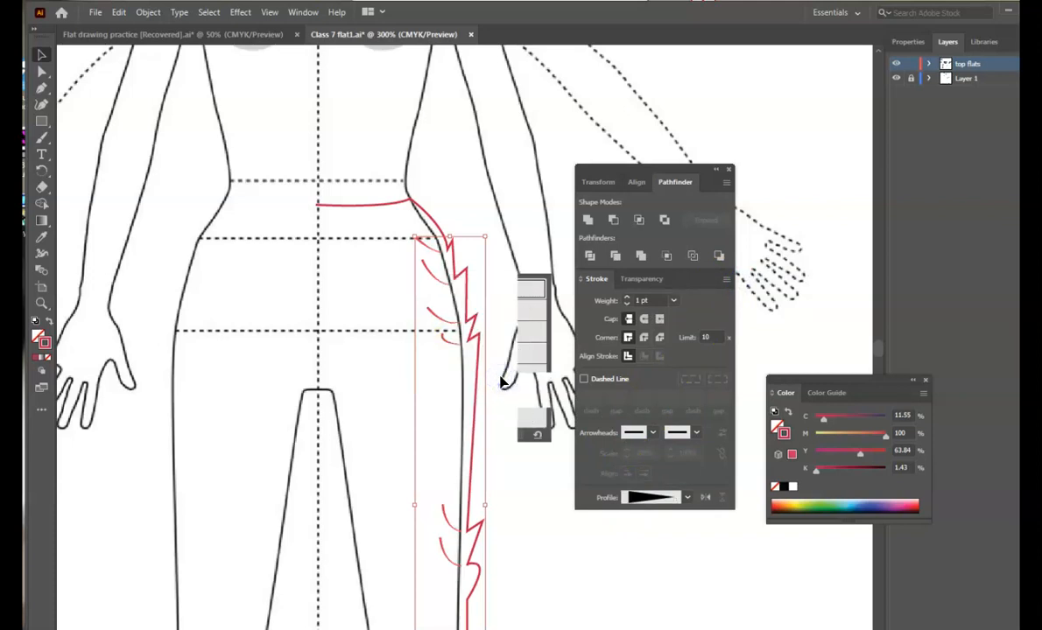
left_click(670, 498)
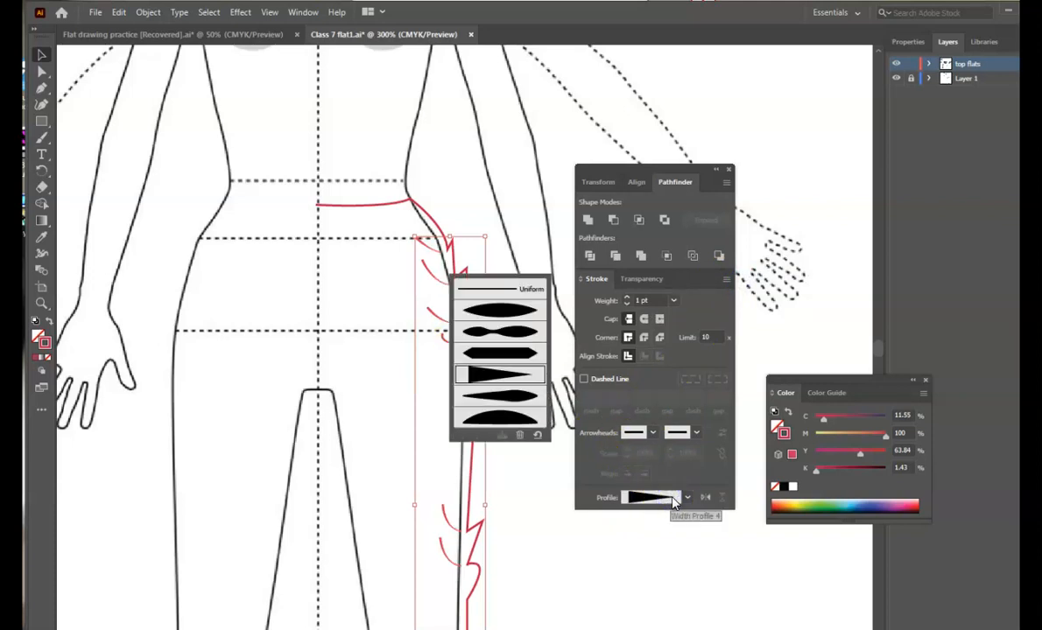
left_click(523, 399)
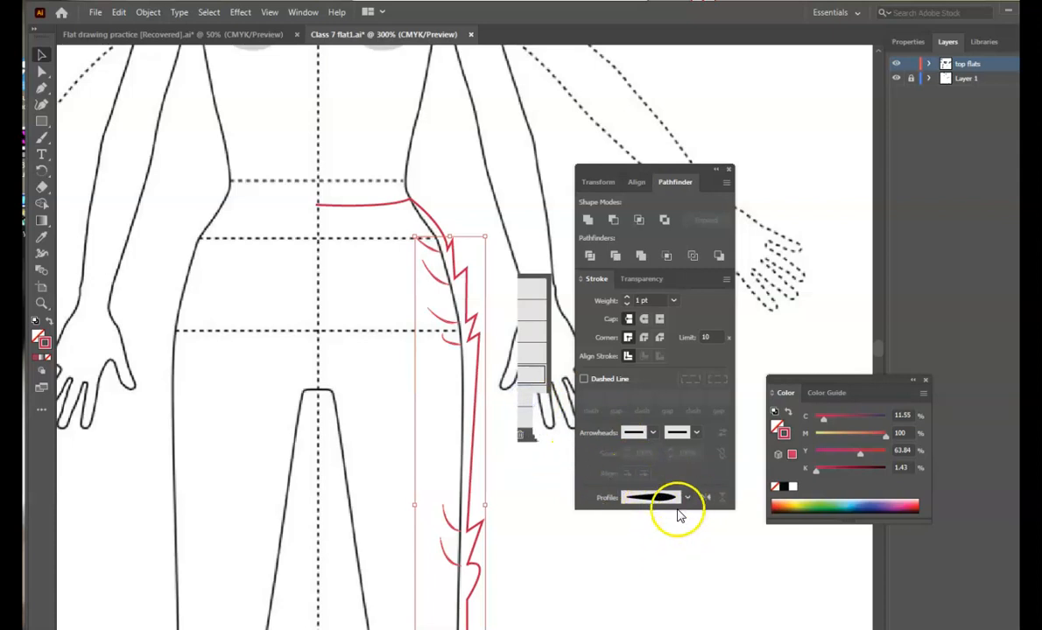
- Deselect the fold lines and hide Layer 1 to check the skirt lines without the figure template
left_click(692, 576)
scroll(616, 516, "down", 10)
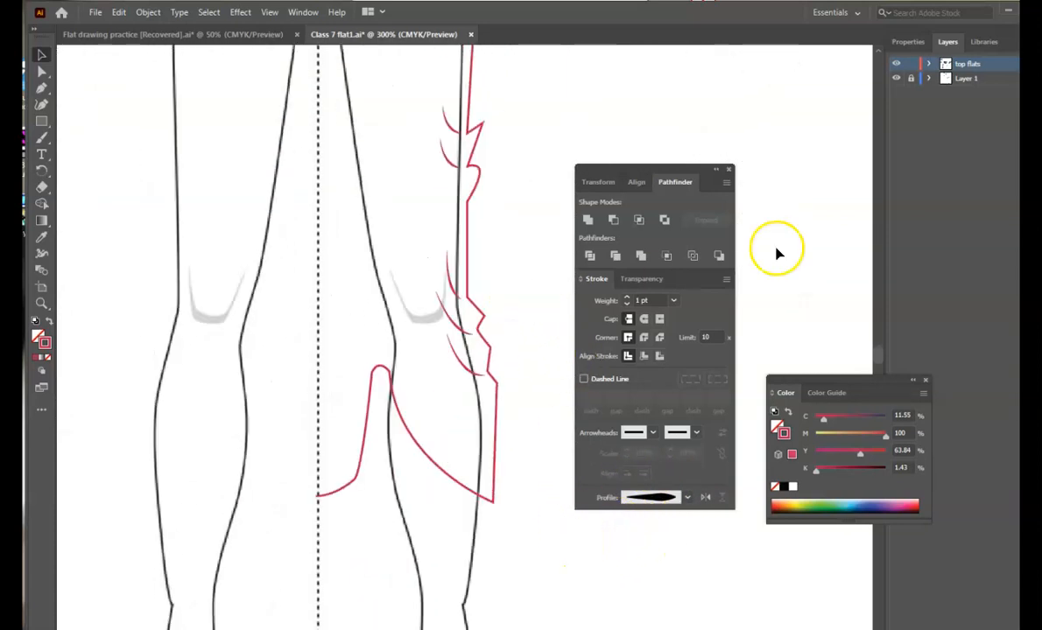
left_click(894, 78)
scroll(488, 361, "up", 8)
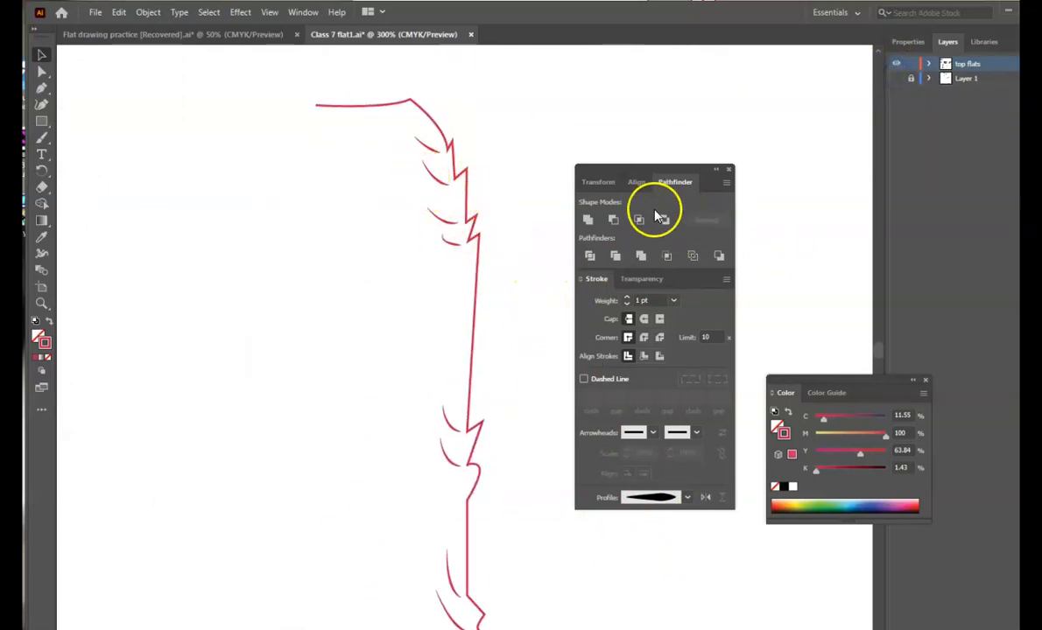
- Dock and collapse the Pathfinder panel, and move the Align and Stroke panel group away from the drawing
left_click_drag(691, 170, 875, 125)
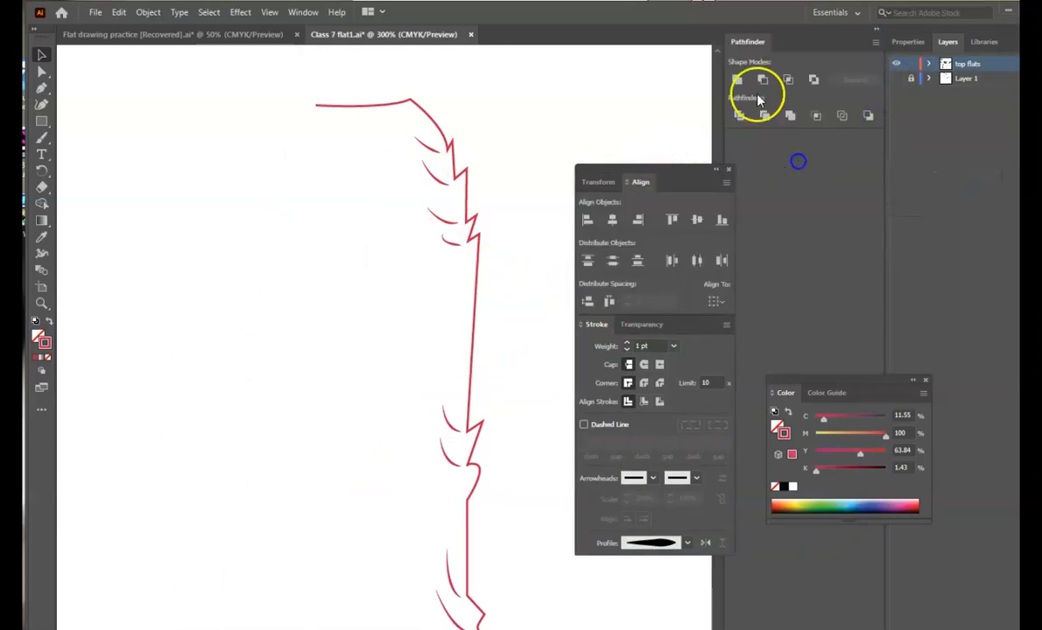
left_click(877, 30)
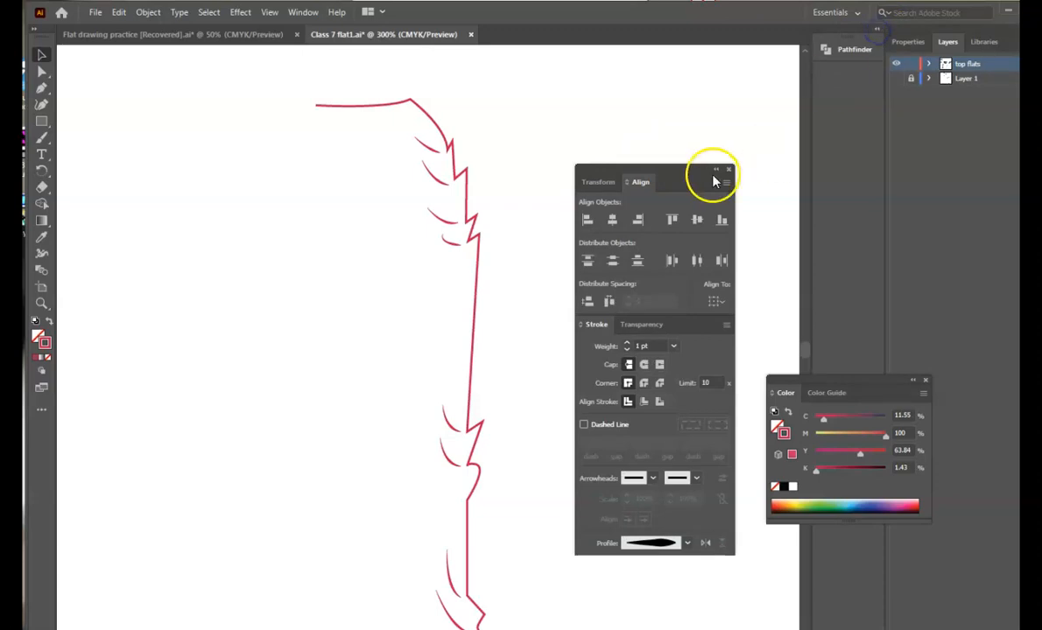
left_click_drag(695, 168, 944, 131)
- Show Layer 1 again and make a reflected copy of the entire half skirt across the vertical axis
left_click(894, 79)
scroll(507, 368, "down", 2)
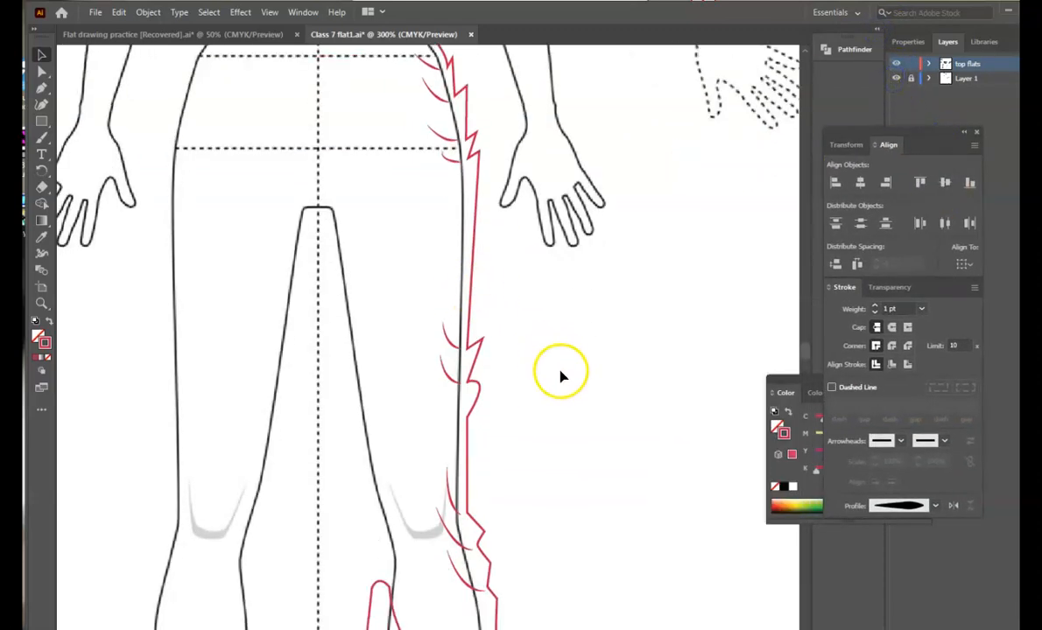
key("ctrl+minus")
key("ctrl+minus")
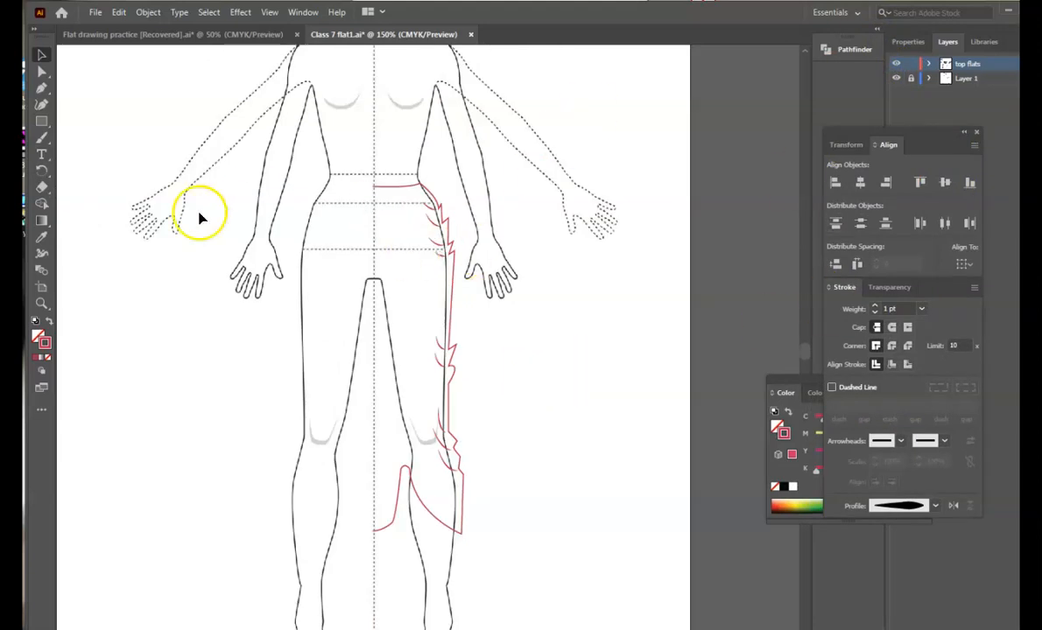
left_click_drag(364, 157, 513, 555)
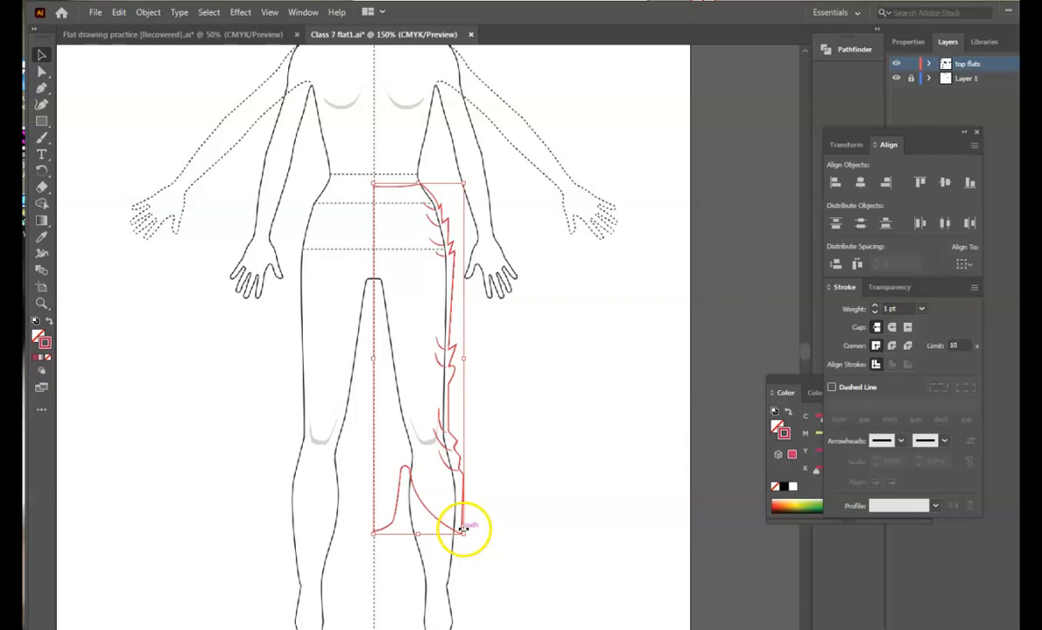
right_click(462, 532)
left_click(495, 465)
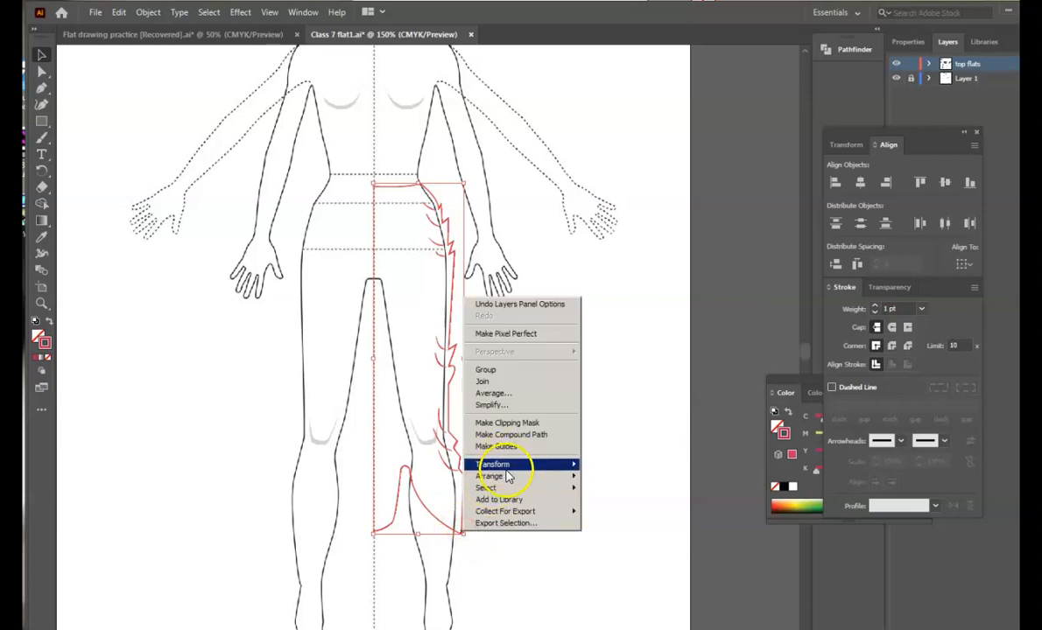
left_click(385, 506)
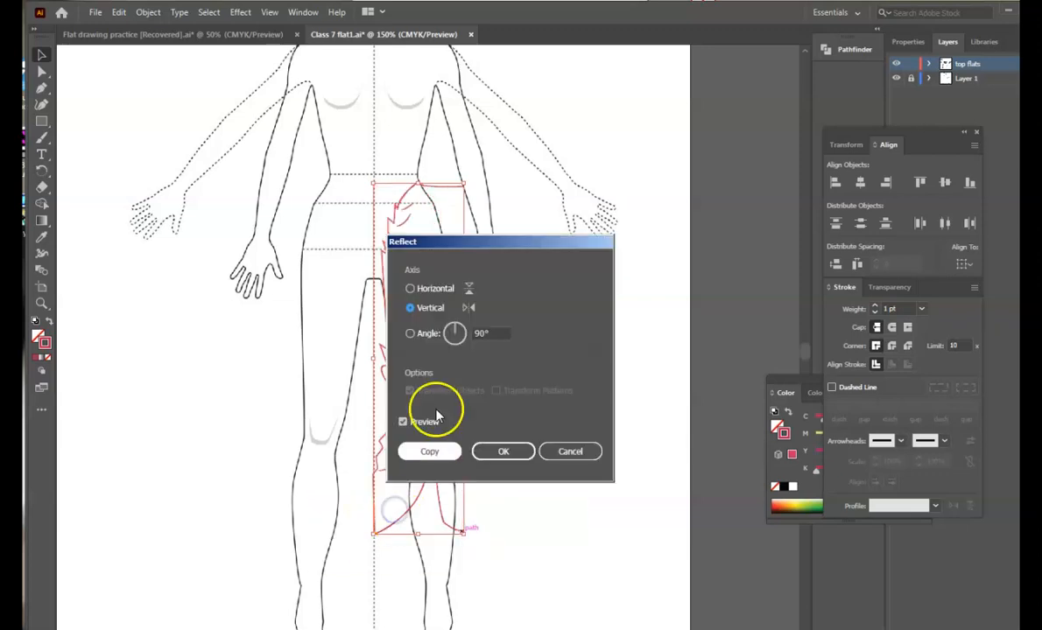
left_click(427, 453)
- Nudge the mirrored half skirt left until its center edge meets the original half at the center front line
key("Left")
key("Left")
key("Left")
key("Left")
key("Left")
key("Left")
key("Left")
key("Left")
key("Left")
key("Left")
key("Left")
key("Left")
key("Left")
key("Left")
key("Left")
key("Left")
key("Left")
key("Left")
key("Left")
key("Left")
key("Left")
key("Left")
key("Left")
key("Left")
key("Left")
key("Left")
key("Left")
key("Left")
key("Left")
key("Left")
key("Left")
key("Left")
key("Left")
key("Left")
key("Left")
key("Left")
key("Left")
key("Left")
key("Left")
key("Left")
key("Right")
key("Right")
key("Right")
left_click(603, 517)
key("ctrl+minus")
key("ctrl+minus")
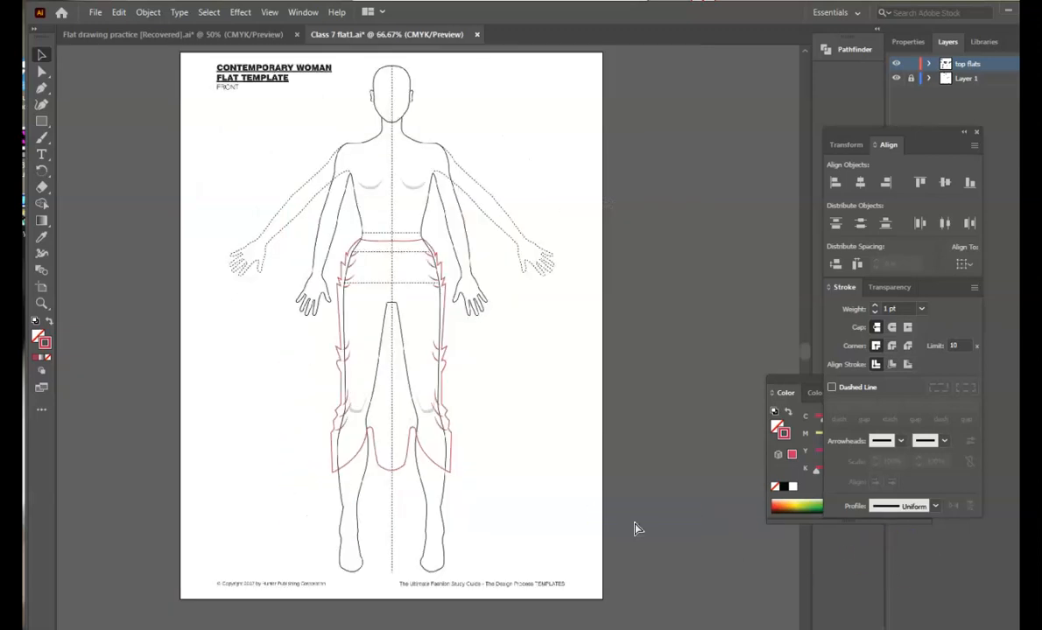
- Join the two skirt halves where their waist lines meet at center front
key("ctrl+plus")
key("ctrl+plus")
key("ctrl+plus")
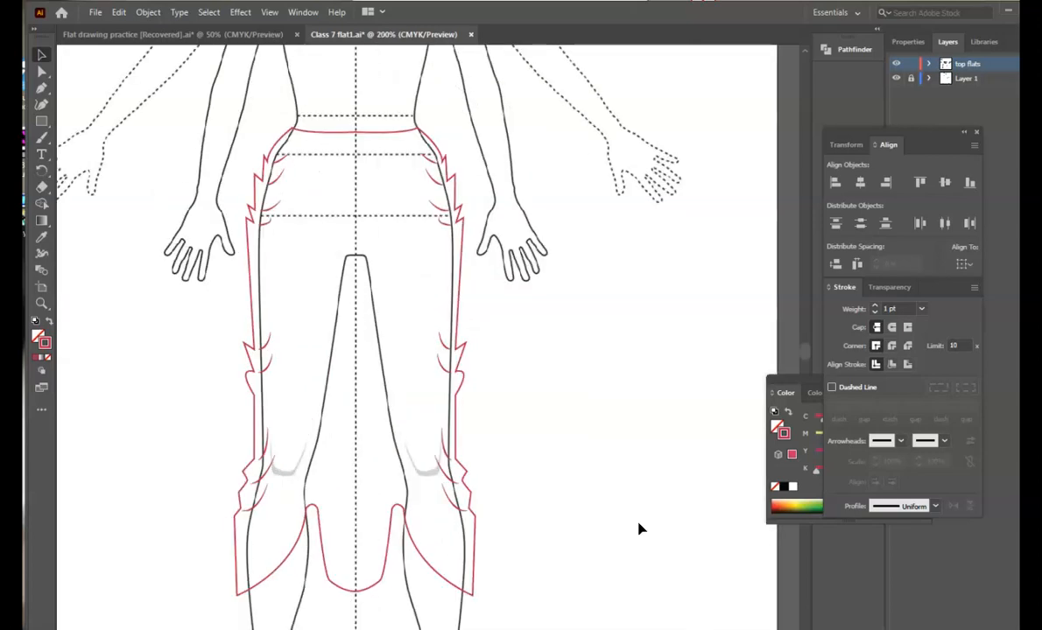
scroll(347, 274, "up", 3)
left_click_drag(374, 225, 374, 225)
right_click(372, 216)
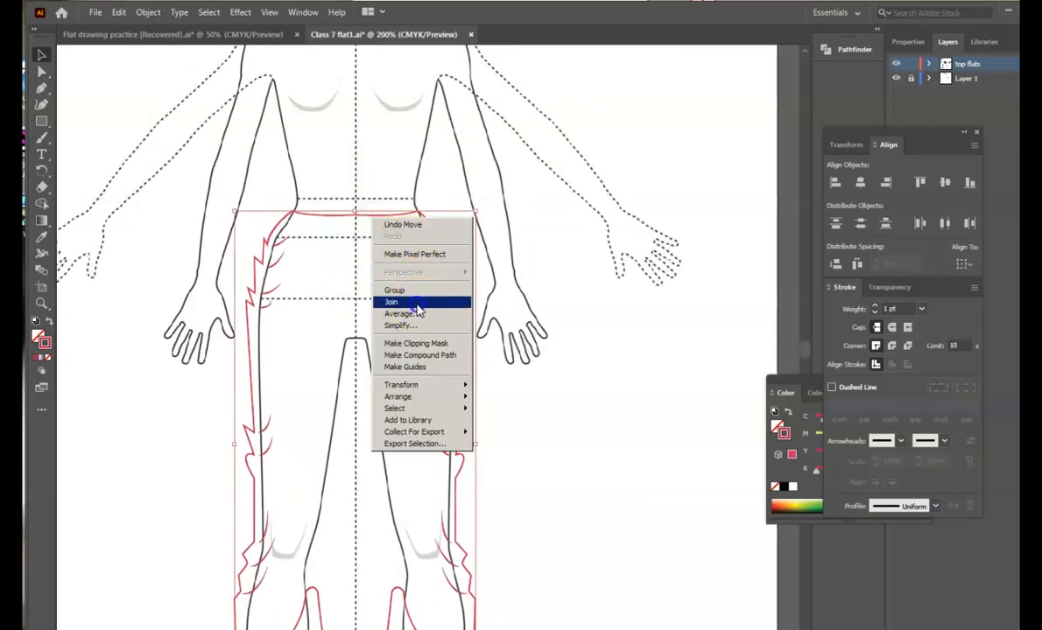
left_click(418, 304)
left_click(630, 475)
- Join the skirt outline's open ends at the center of the hem
scroll(668, 461, "down", 2)
scroll(667, 462, "down", 3)
left_click(666, 471)
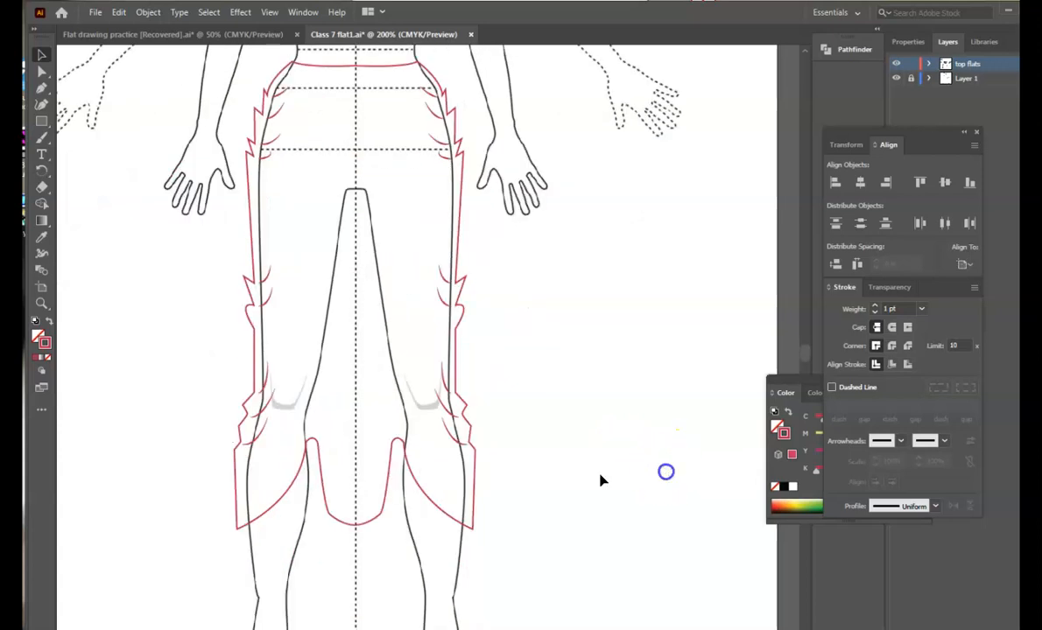
left_click_drag(367, 546, 357, 529)
right_click(357, 529)
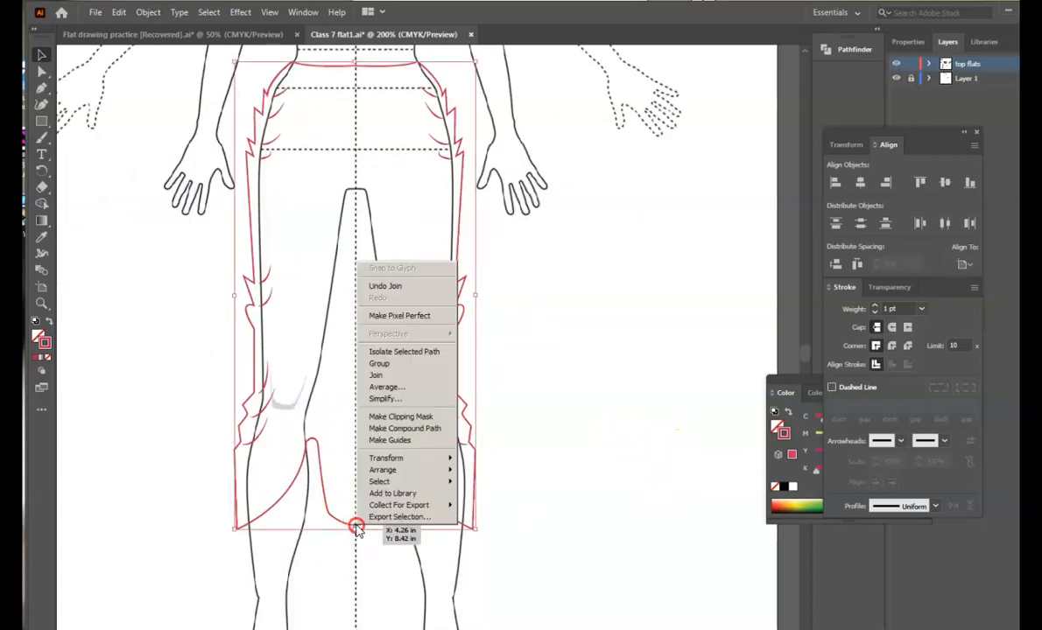
left_click(423, 375)
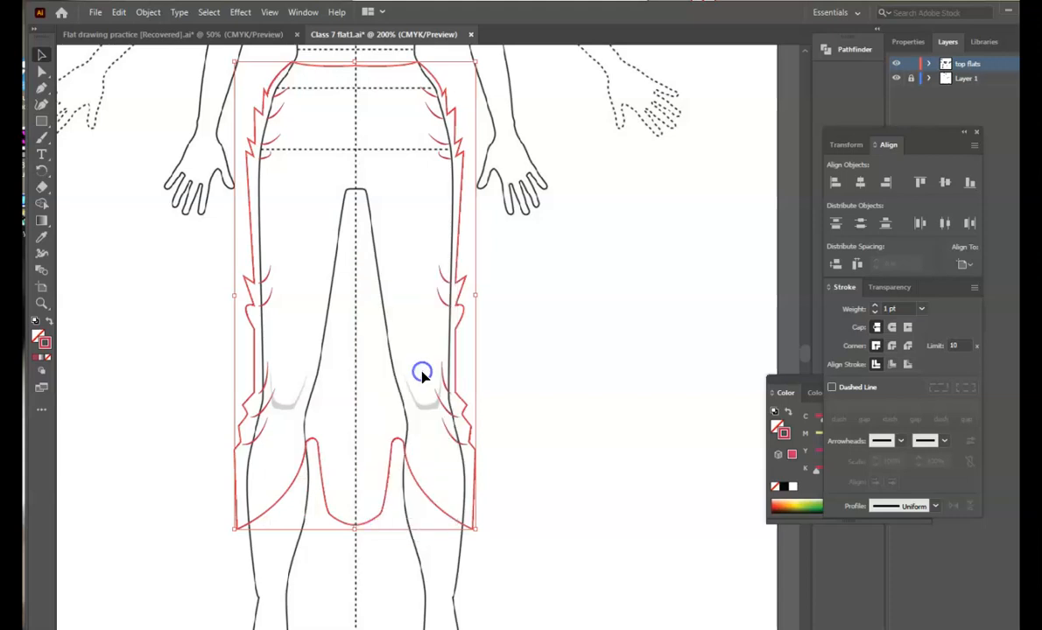
left_click(663, 408)
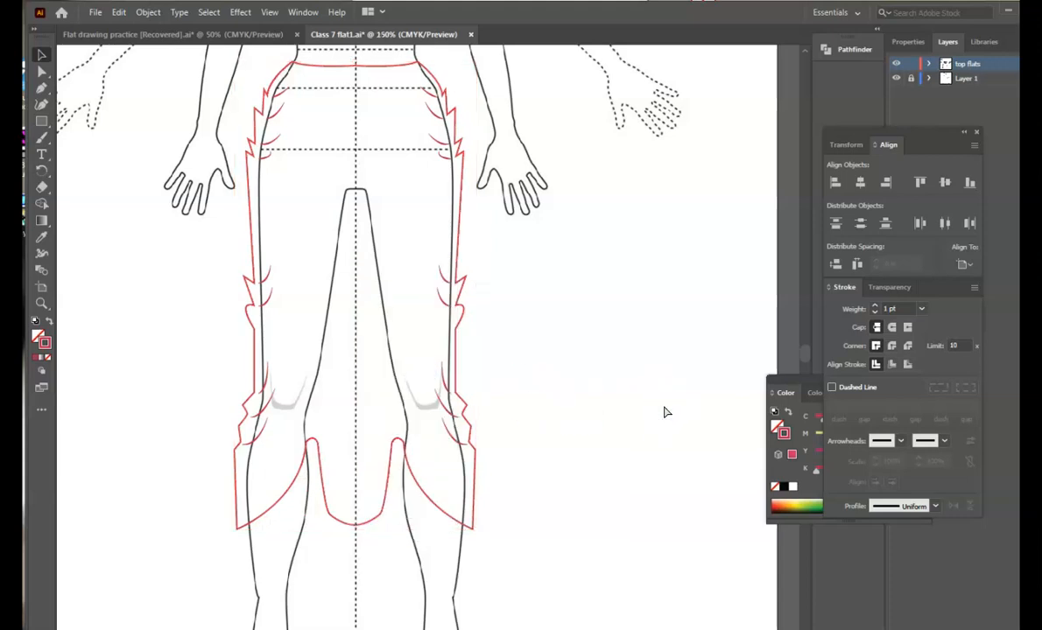
- Draw half a waistband with the Pen tool from center front above the waist to the side, down and back along the skirt's waist edge
key("ctrl+minus")
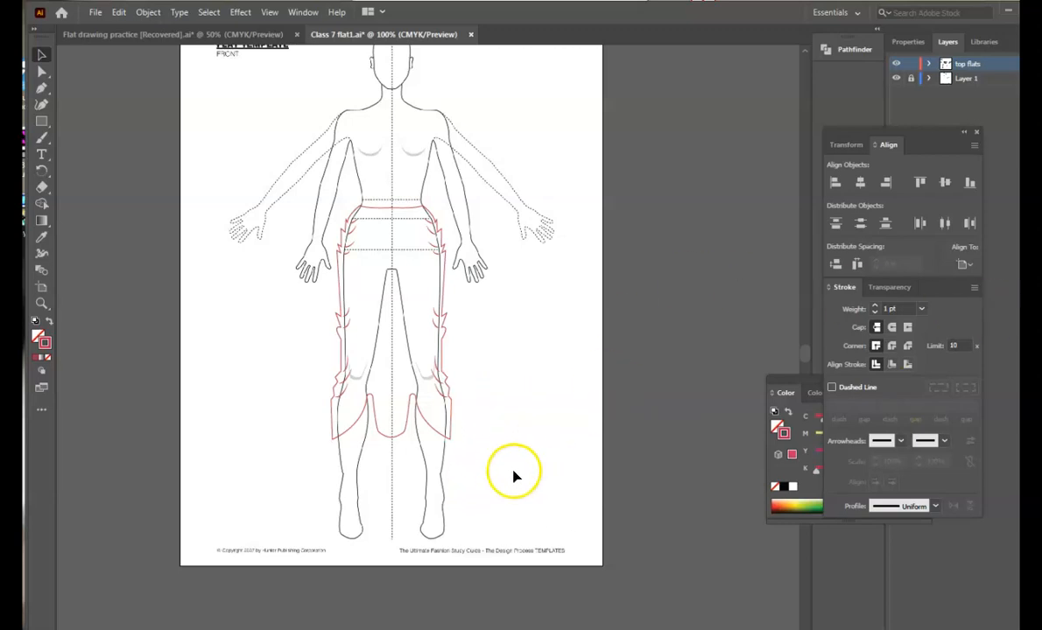
scroll(483, 344, "up", 5)
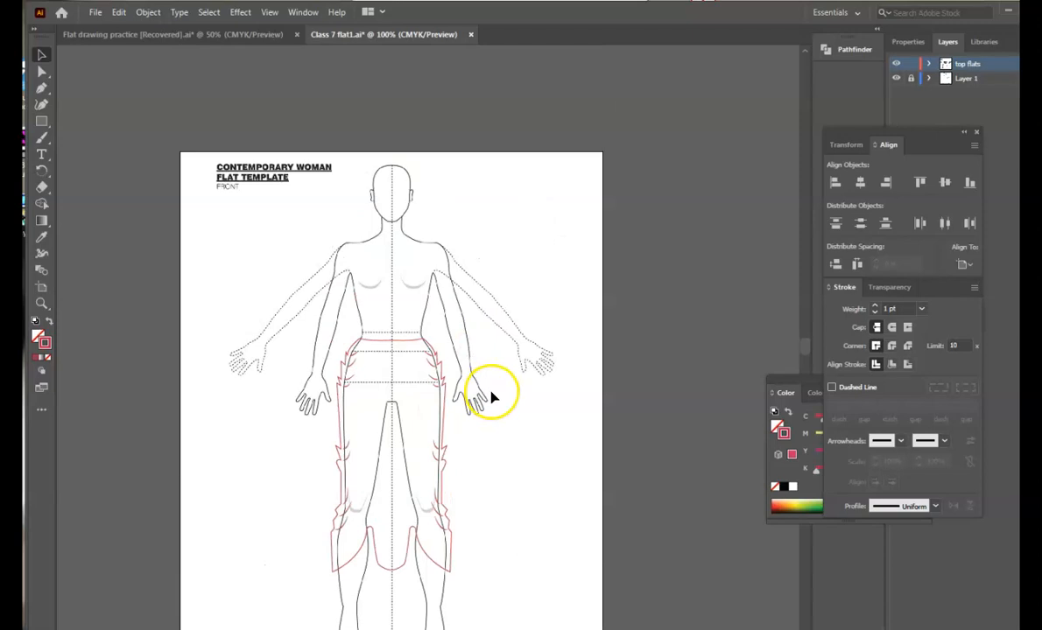
key("ctrl+plus")
key("ctrl+plus")
key("ctrl+plus")
key("ctrl+plus")
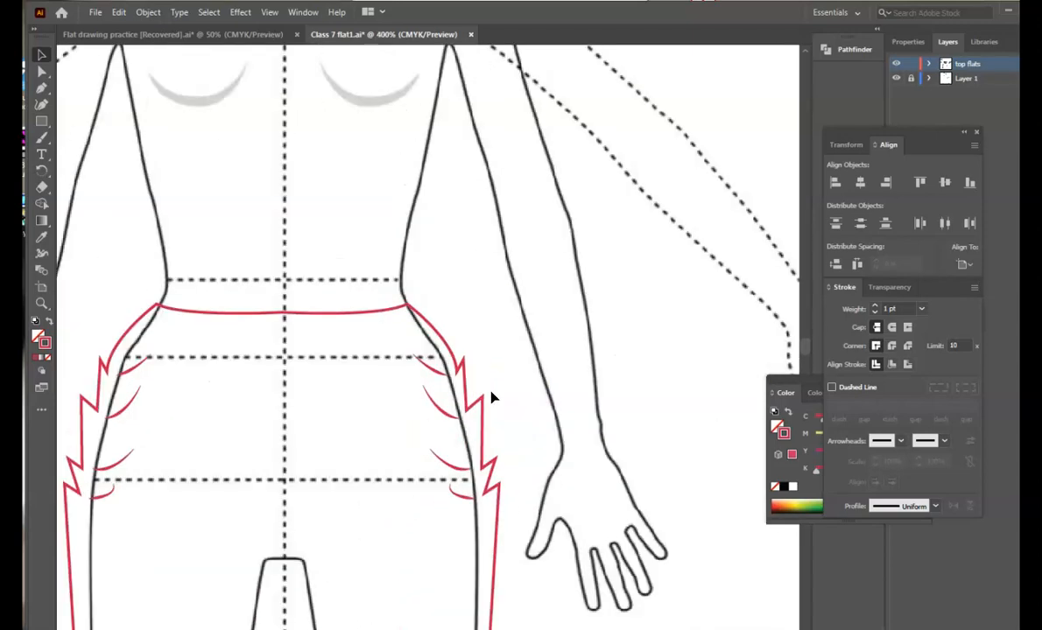
key("p")
left_click(285, 278)
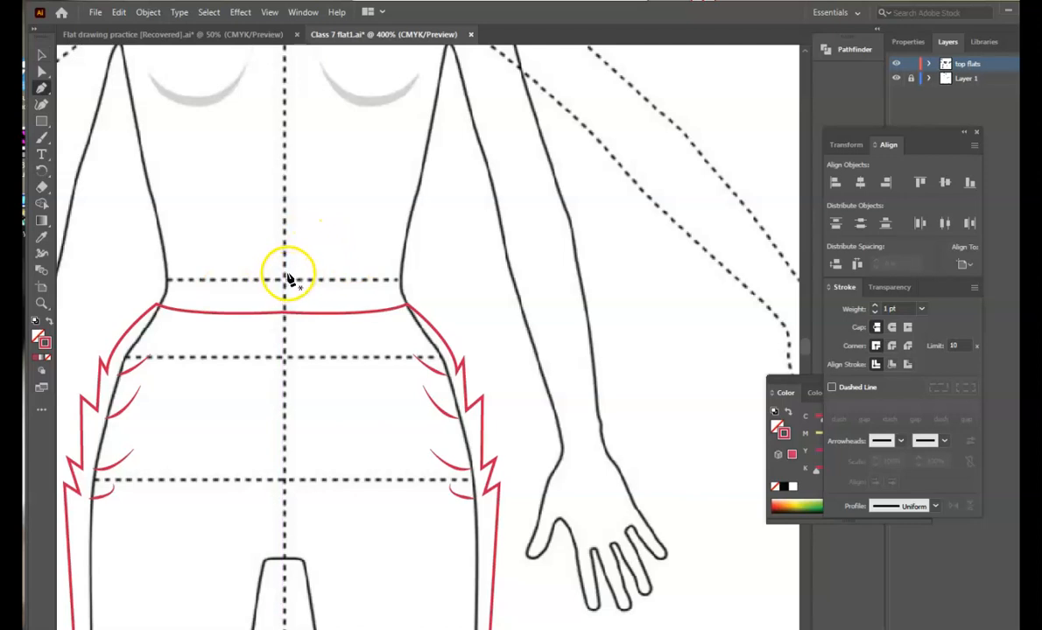
left_click_drag(282, 274, 409, 307)
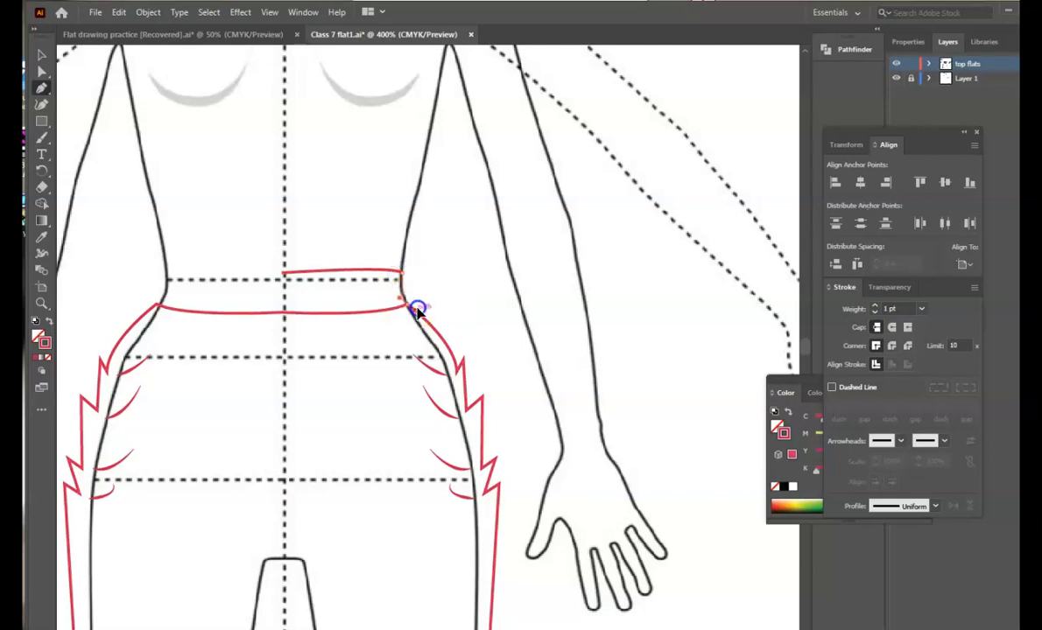
left_click_drag(285, 314, 283, 309)
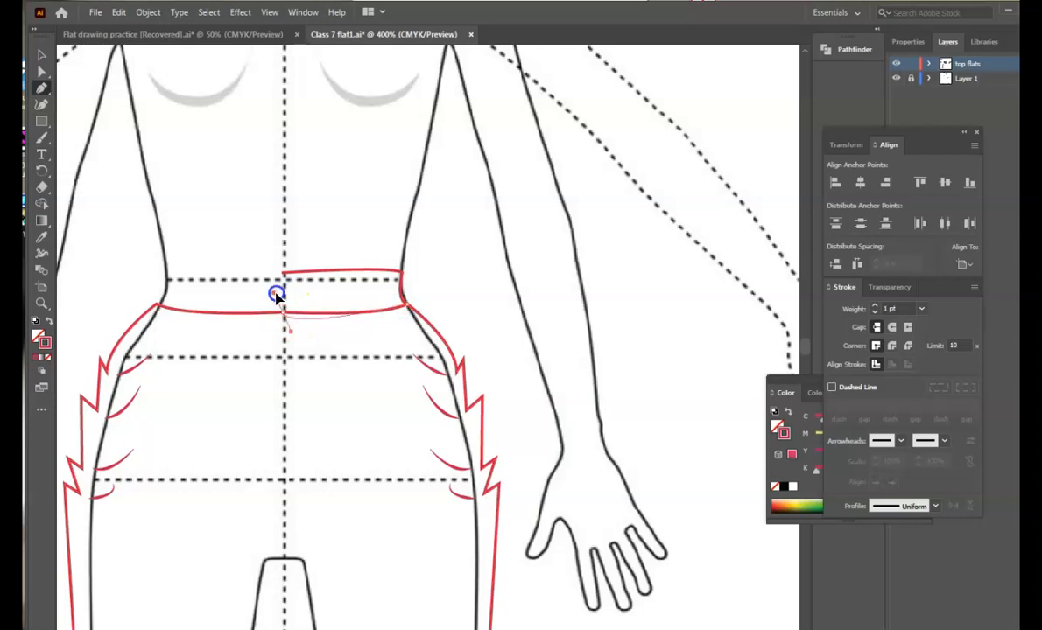
left_click_drag(214, 305, 284, 309)
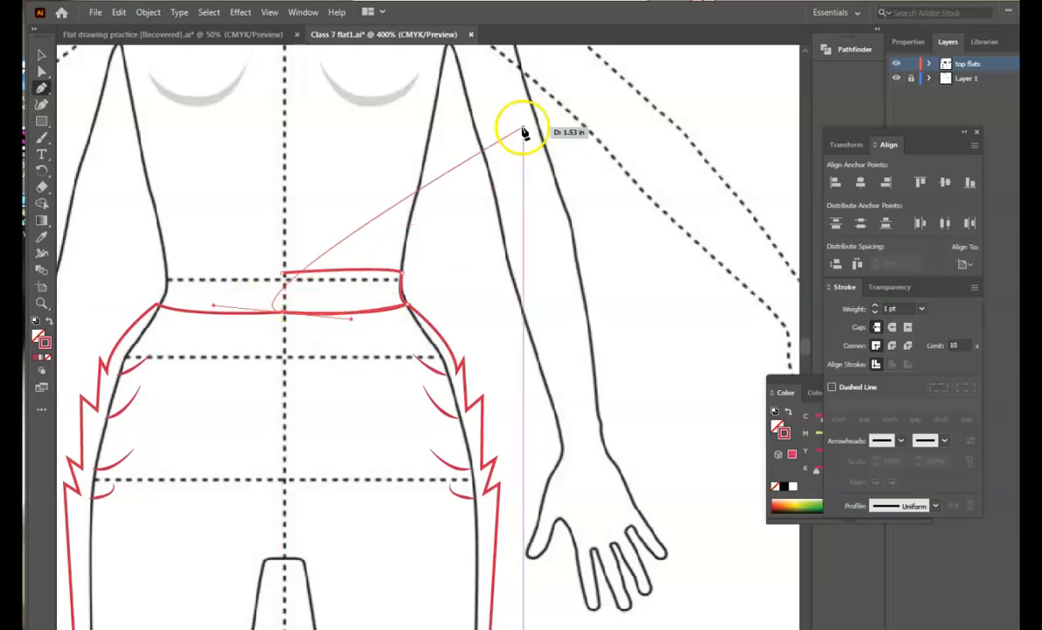
- Select the half waistband and make a reflected copy of it across the vertical axis
left_click(42, 55)
left_click(355, 266)
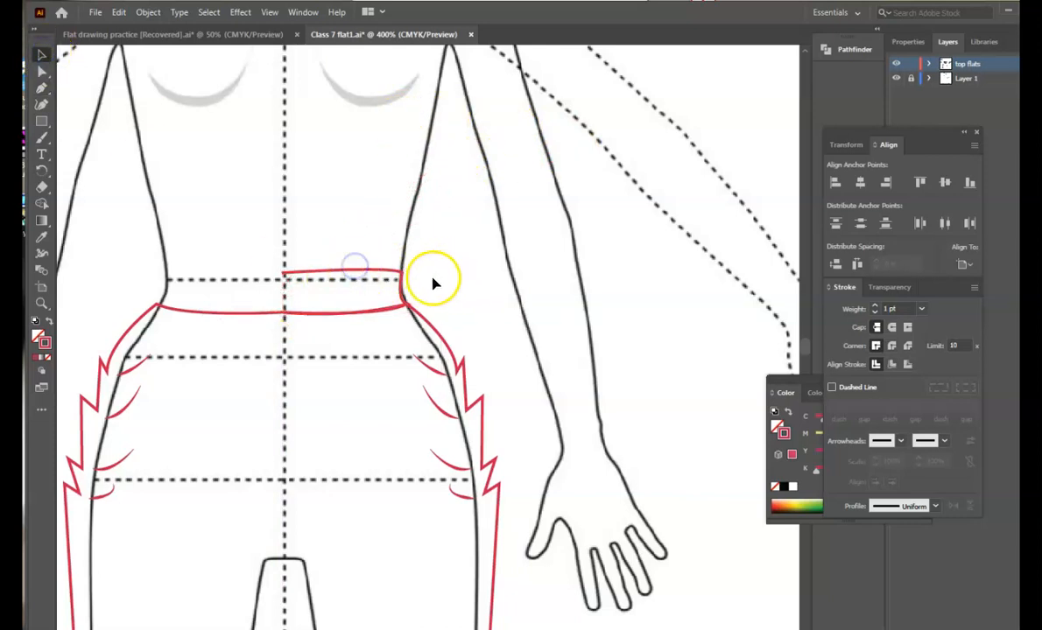
right_click(394, 273)
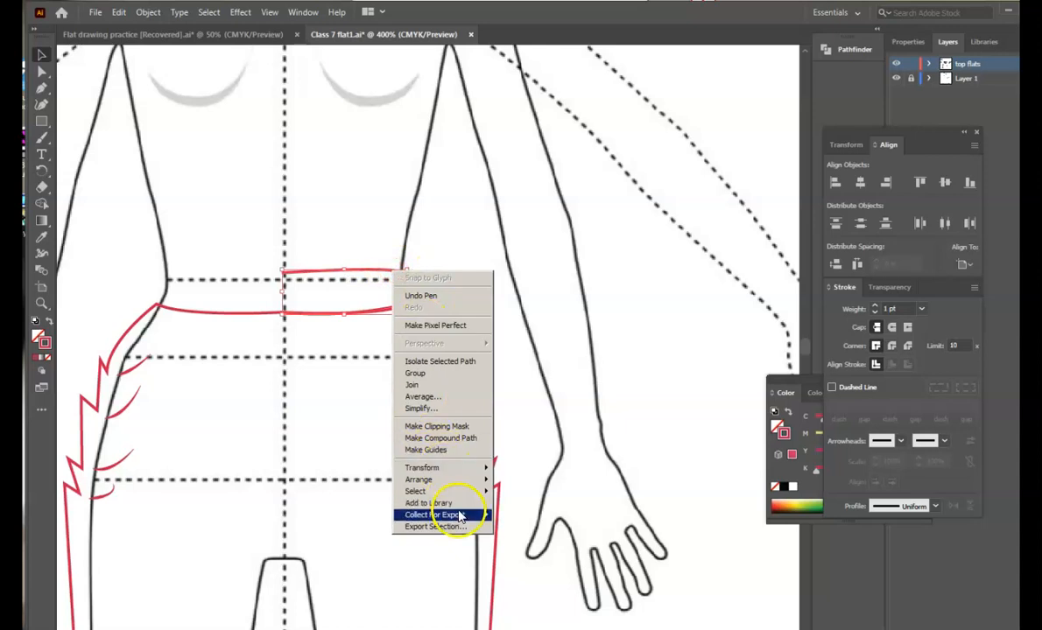
mouse_move(464, 467)
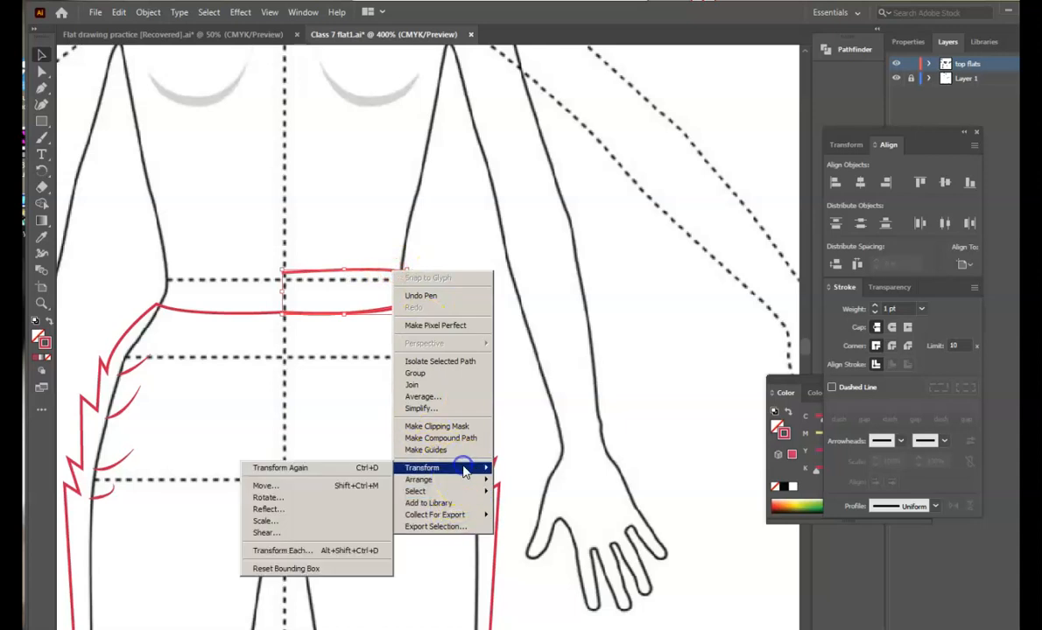
left_click(292, 510)
left_click(447, 451)
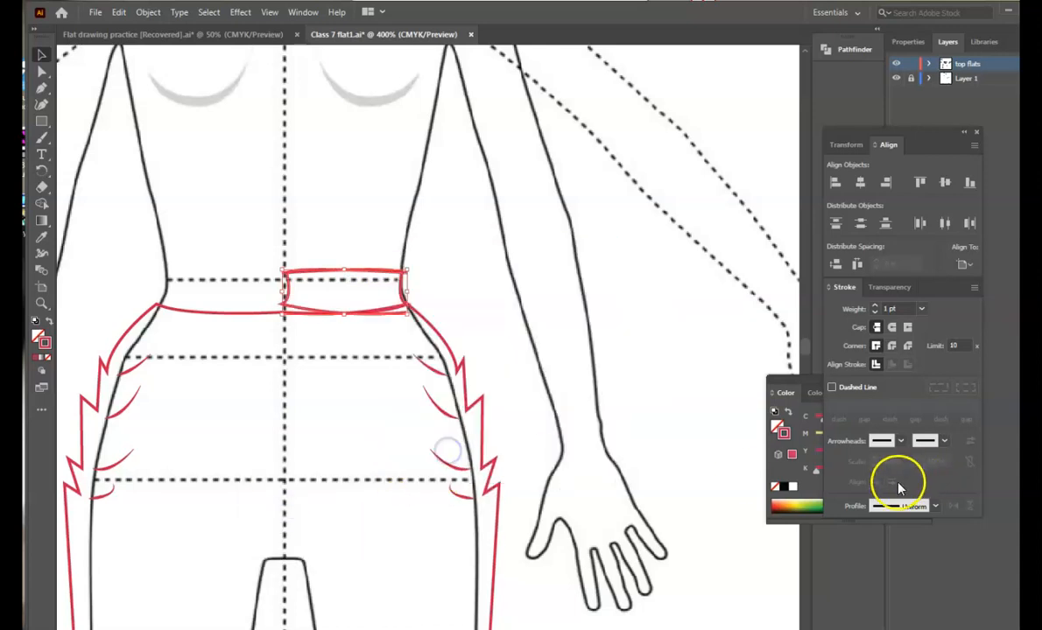
- Nudge the mirrored waistband half left until it meets the original at center front, and deselect it
key("Left")
key("Left")
key("Left")
key("Left")
key("Left")
key("Left")
key("Left")
key("Left")
key("Left")
key("Left")
key("Left")
key("Left")
key("Left")
key("Left")
key("Left")
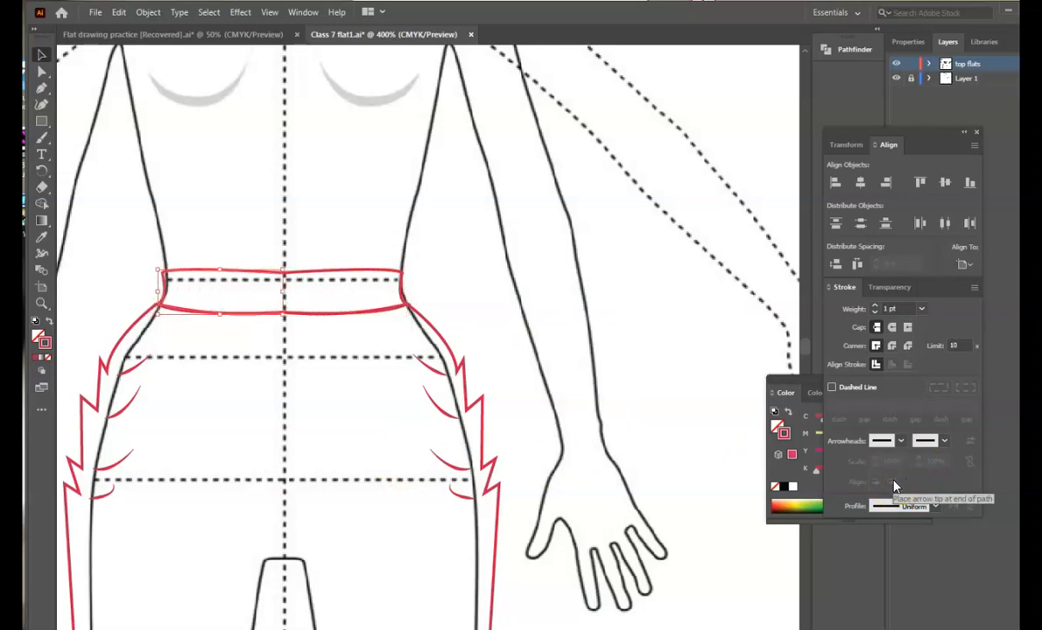
left_click(452, 343)
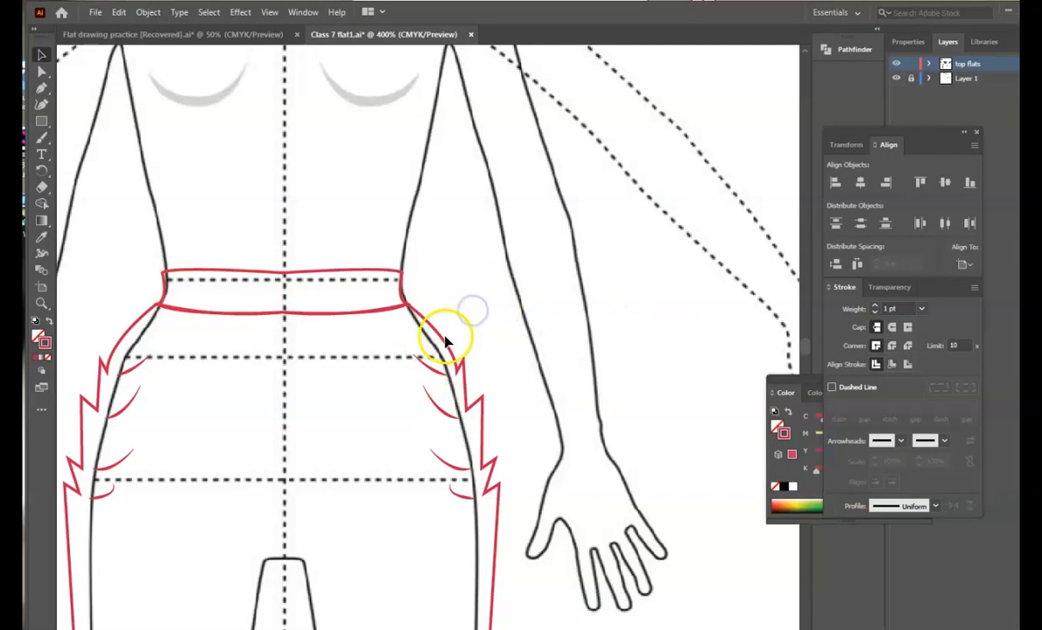
- Move the skirt outline down slightly to separate its waist edge from the waistband
left_click(444, 343)
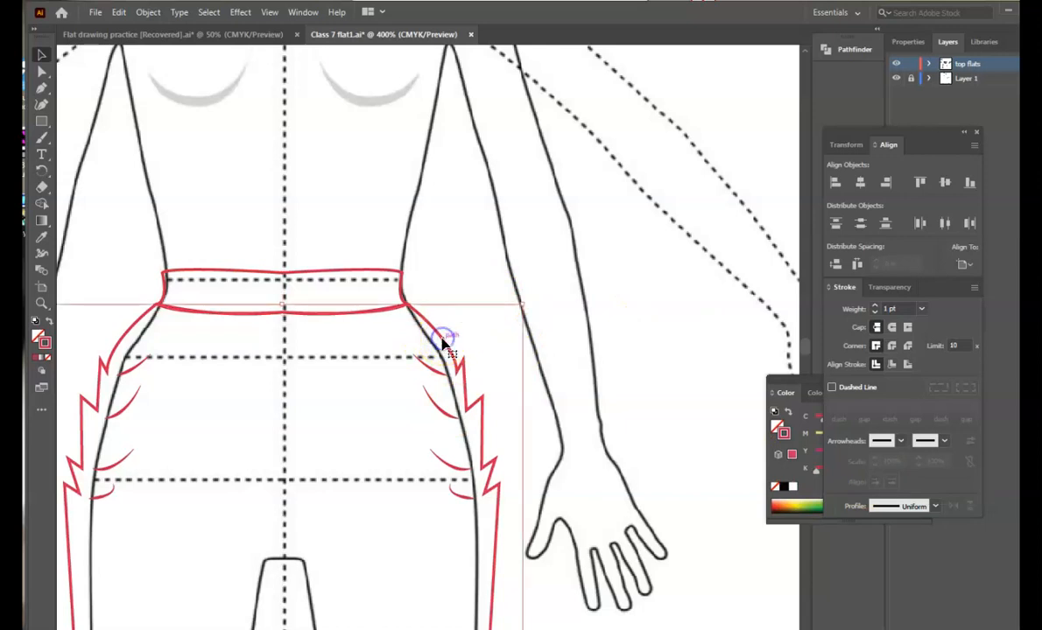
left_click_drag(442, 338, 452, 367)
left_click(479, 347)
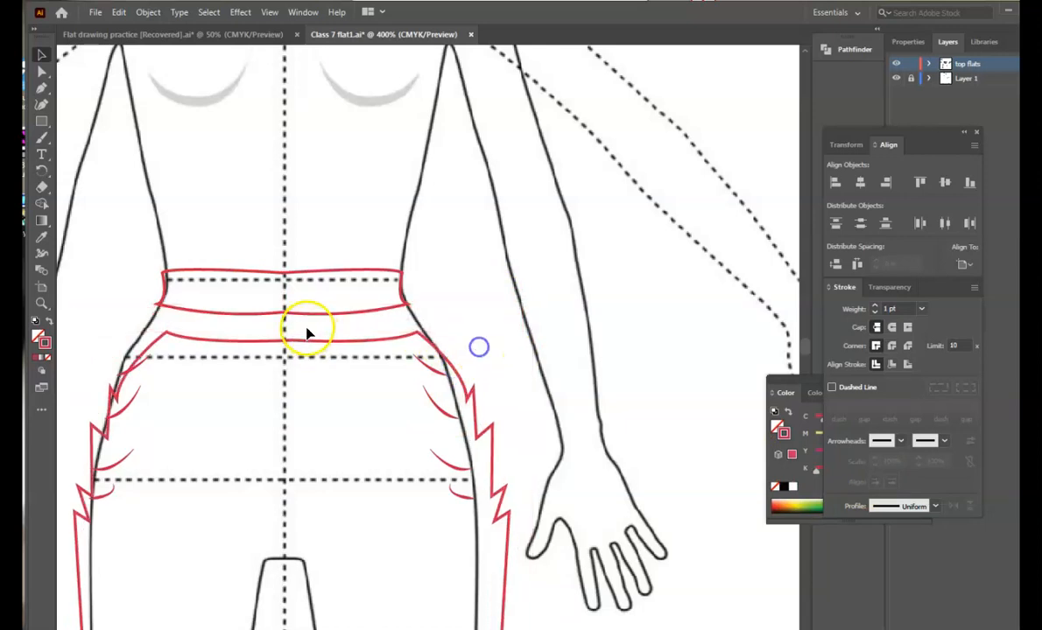
- Select both waistband halves at center front and join them
left_click_drag(268, 249, 297, 320)
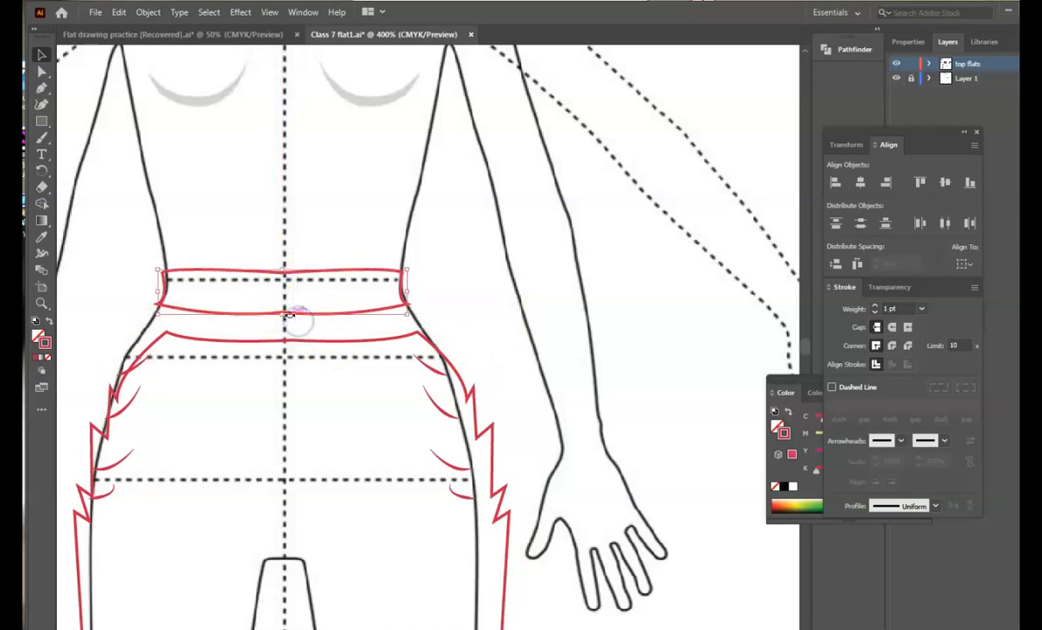
right_click(298, 321)
left_click(333, 399)
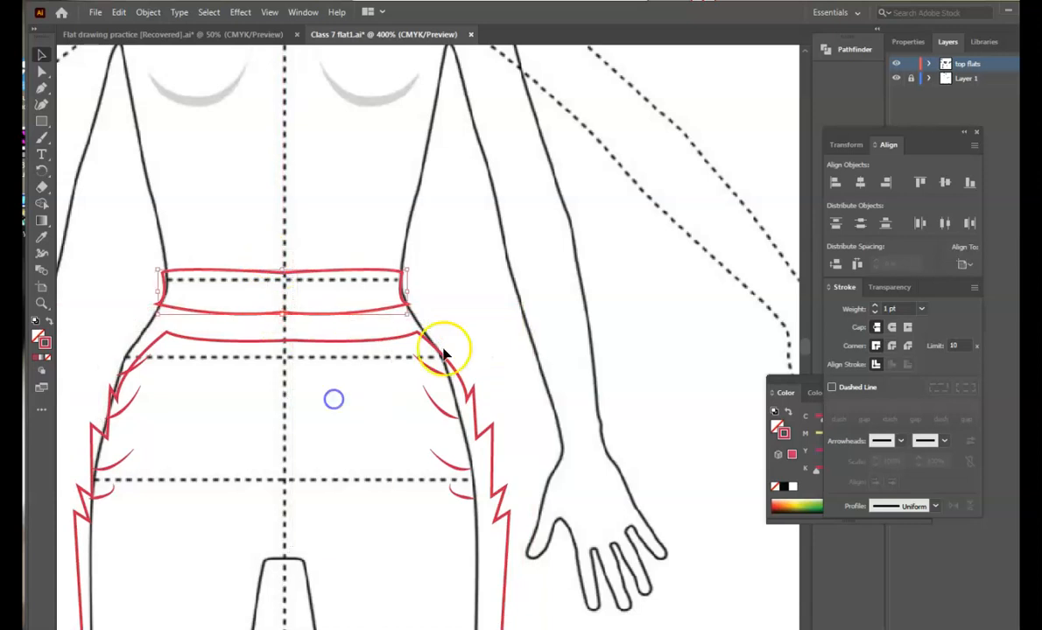
- Move the skirt outline back up so its waist edge meets the bottom of the waistband, and deselect it
left_click_drag(355, 343, 350, 314)
left_click(400, 333)
left_click(444, 335)
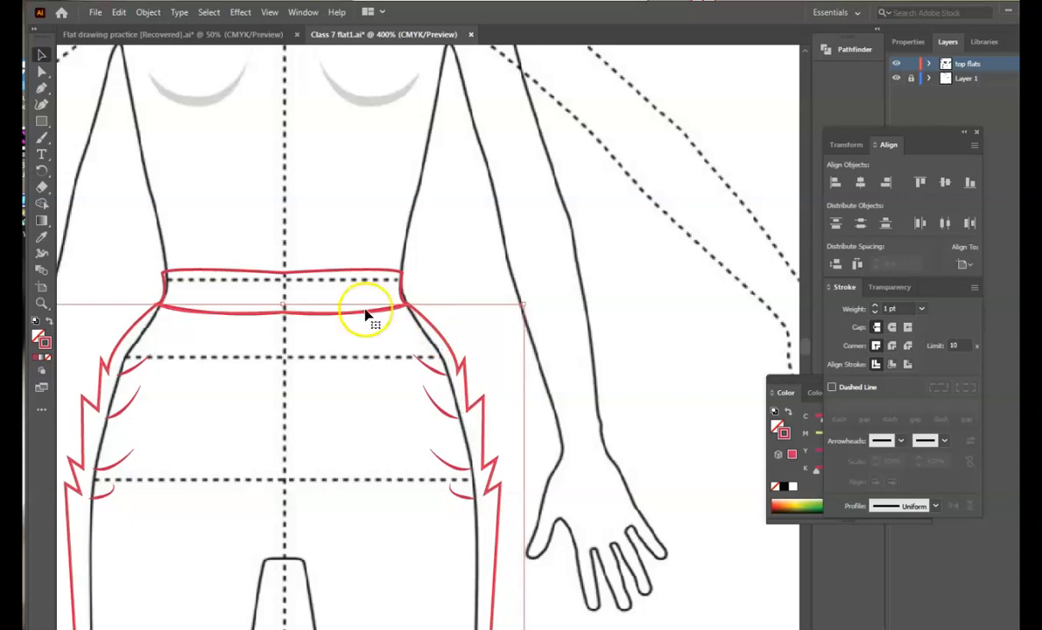
left_click(396, 398)
scroll(396, 399, "down", 3)
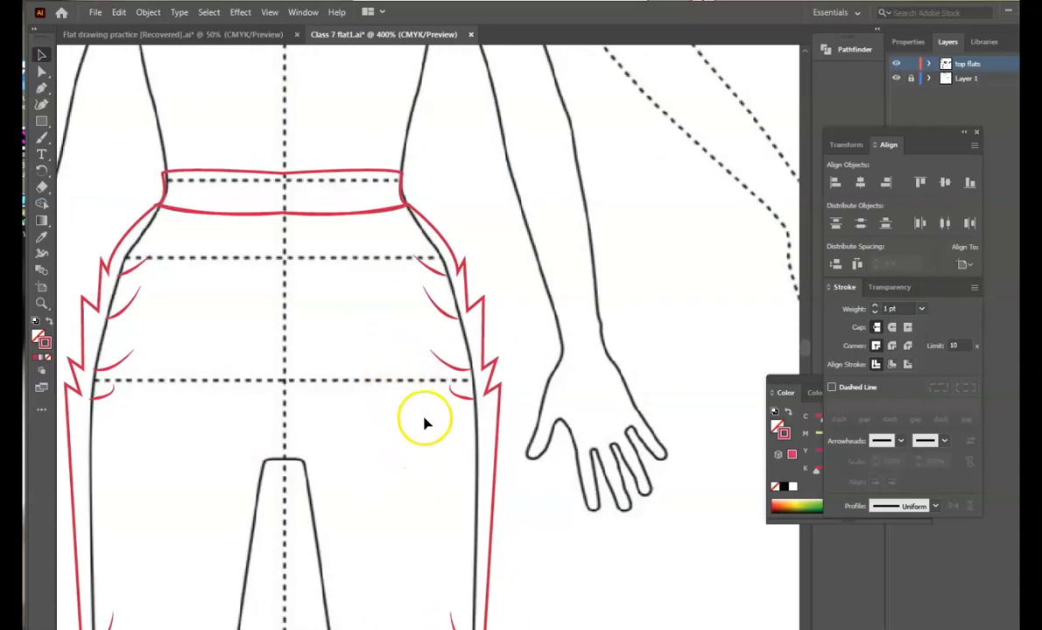
- Draw a short horizontal line in the blank space to the right of the skirt
scroll(390, 556, "down", 6)
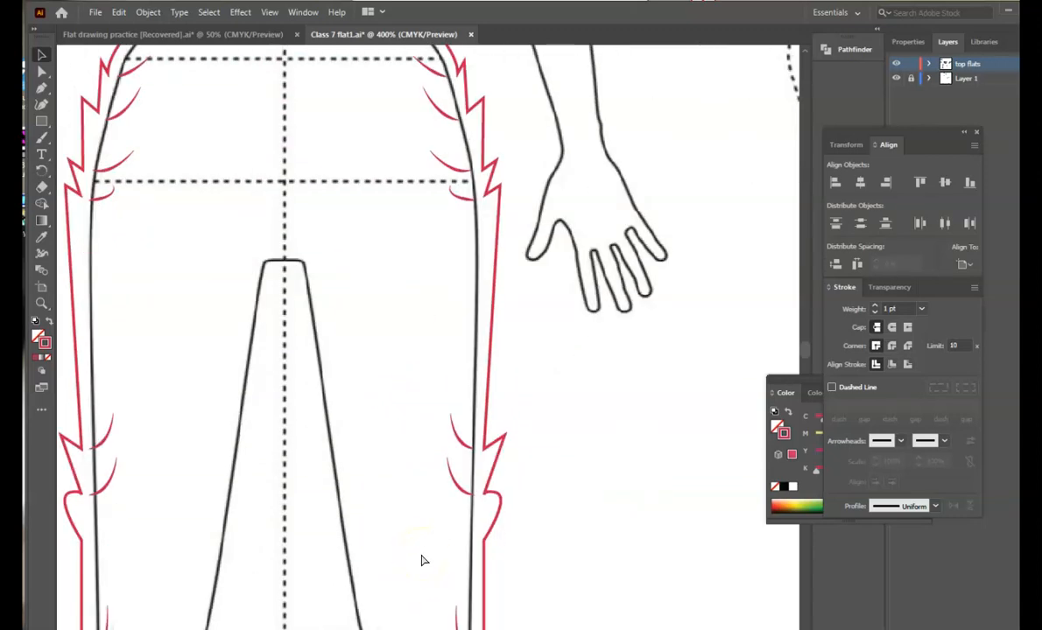
key("ctrl+0")
key("ctrl+plus")
key("ctrl+plus")
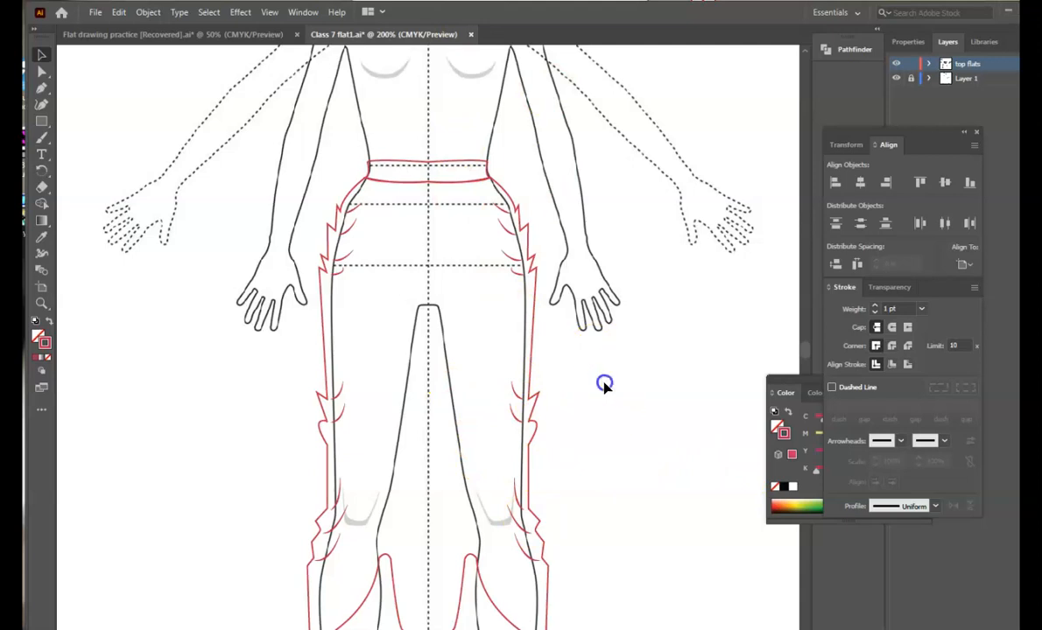
key("p")
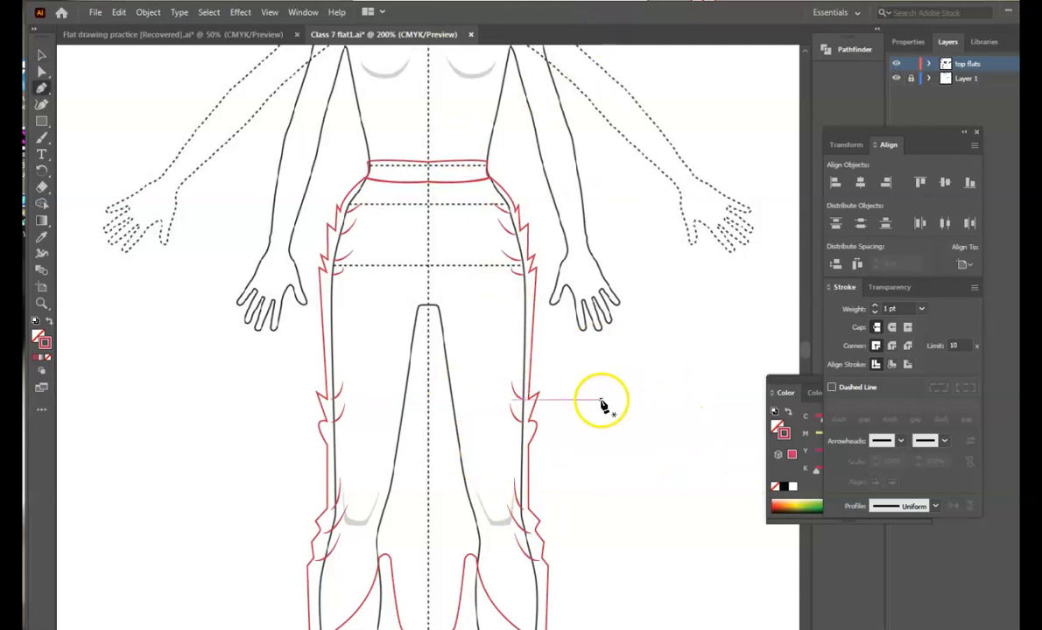
left_click_drag(609, 395, 658, 400)
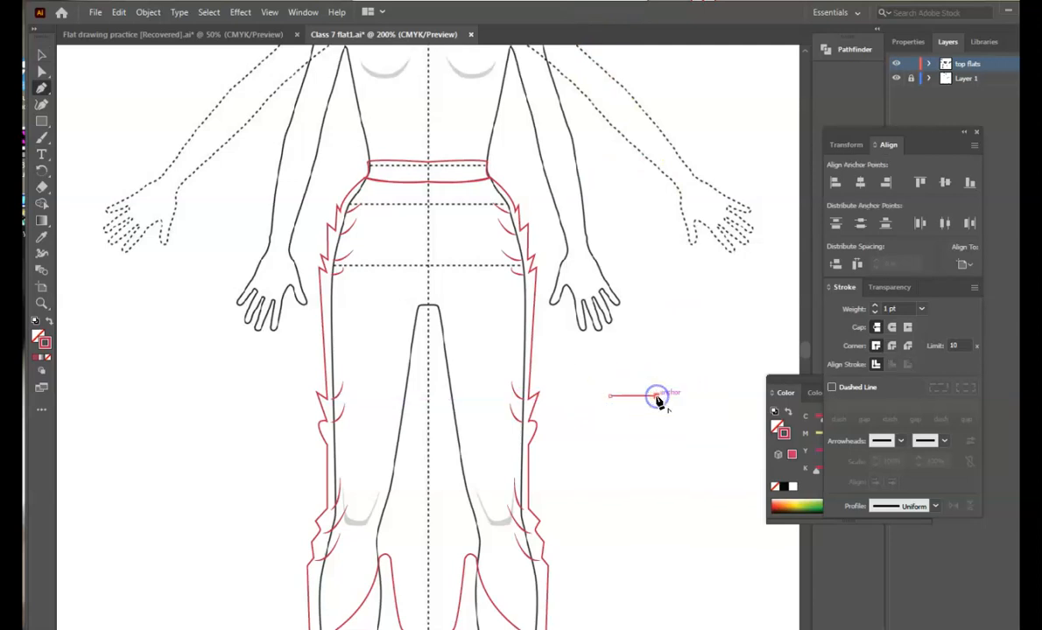
left_click(190, 191, "ctrl")
- Select the short line and place a parallel copy of equal length a small distance below it
left_click(41, 55)
left_click_drag(581, 371, 661, 425)
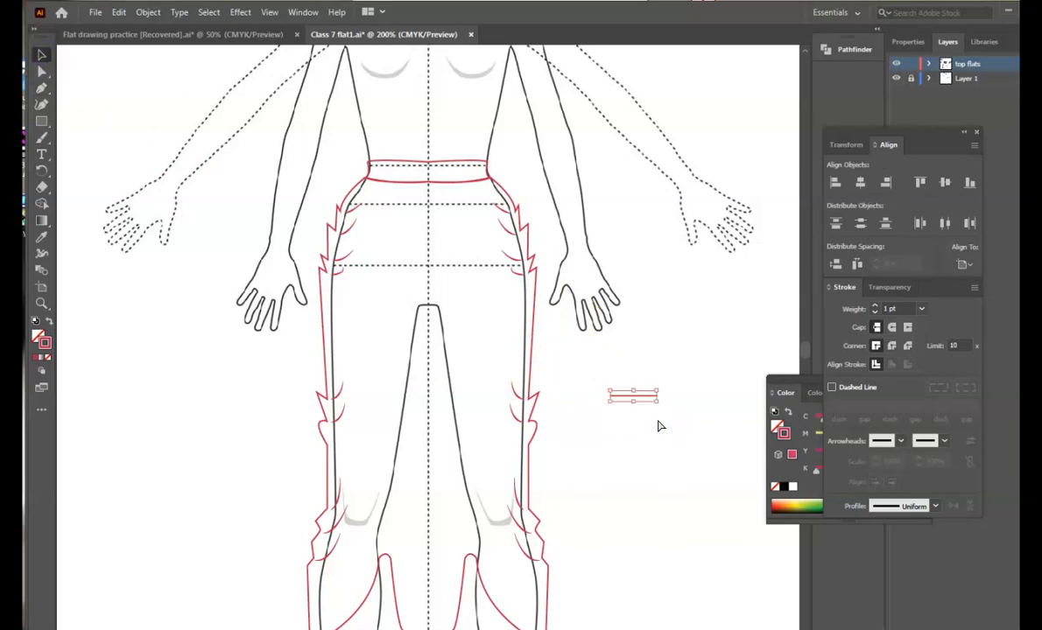
left_click_drag(439, 350, 646, 416)
left_click(688, 453)
left_click_drag(596, 365, 690, 446)
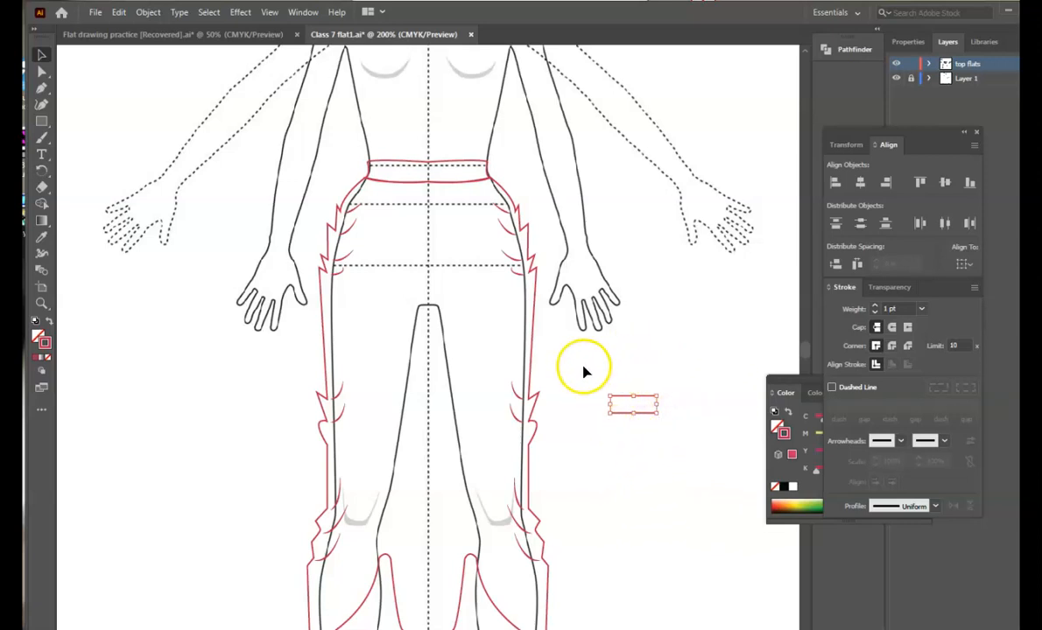
left_click_drag(598, 386, 678, 430)
- Draw a small wavy stroke between the two parallel lines, starting at their left end
key("p")
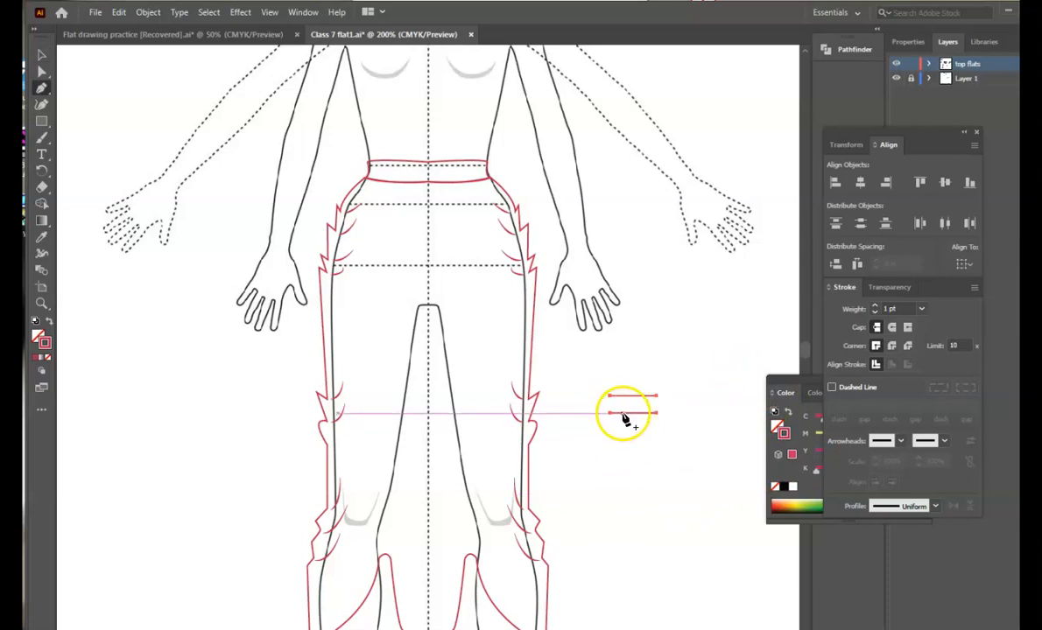
key("ctrl+equal")
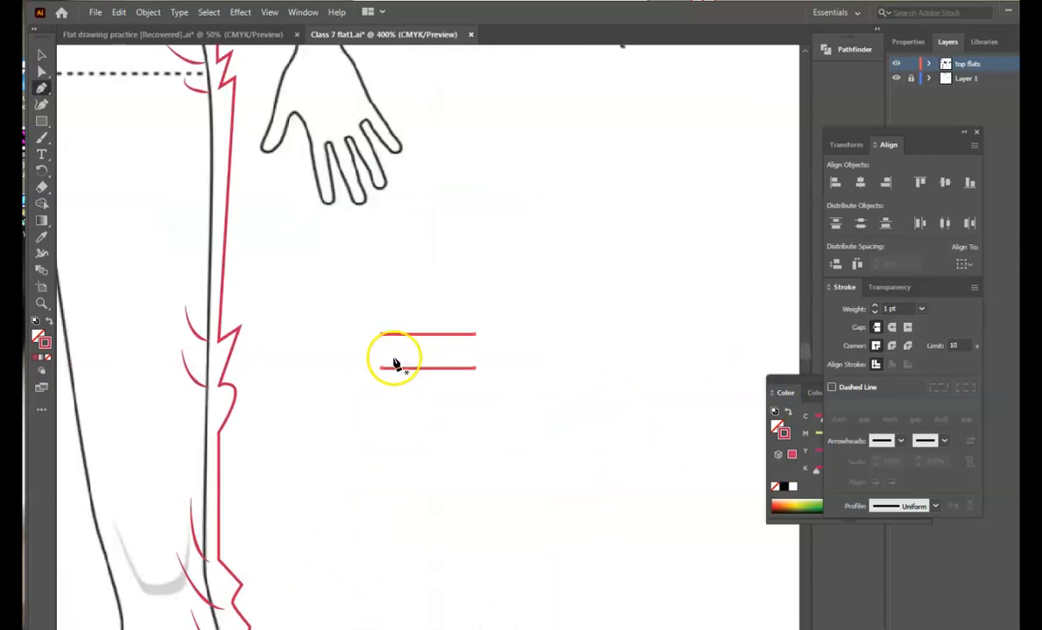
left_click_drag(388, 366, 391, 349)
left_click(392, 342)
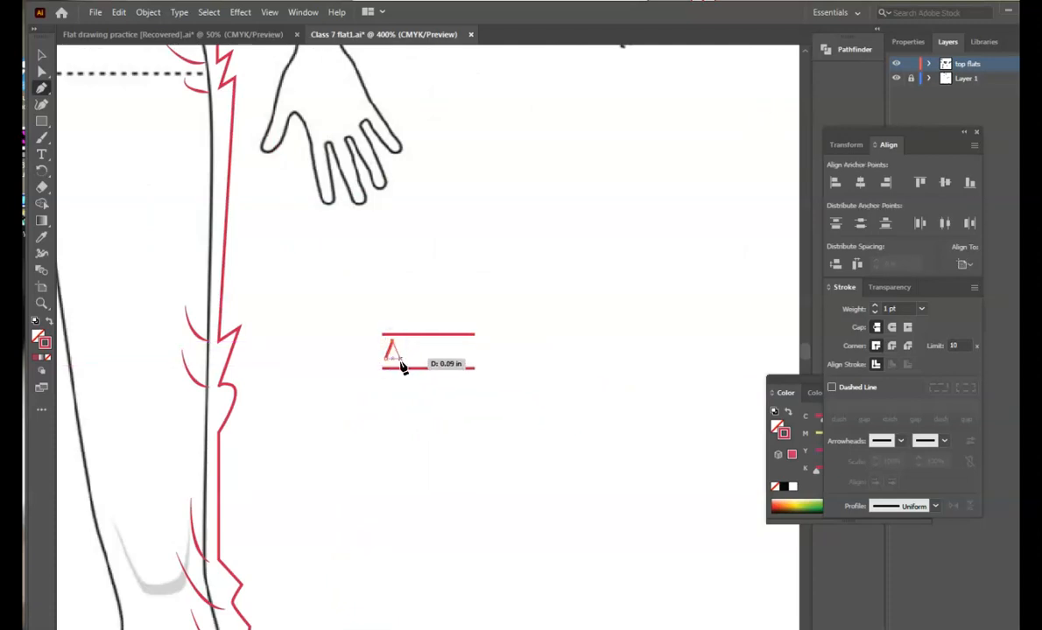
left_click(401, 359)
left_click_drag(423, 315, 424, 316)
key("Escape")
- Add a short diagonal stroke and an x-shaped pair of curves between the lines to complete the motif, and deselect it
left_click(430, 342)
left_click(447, 360)
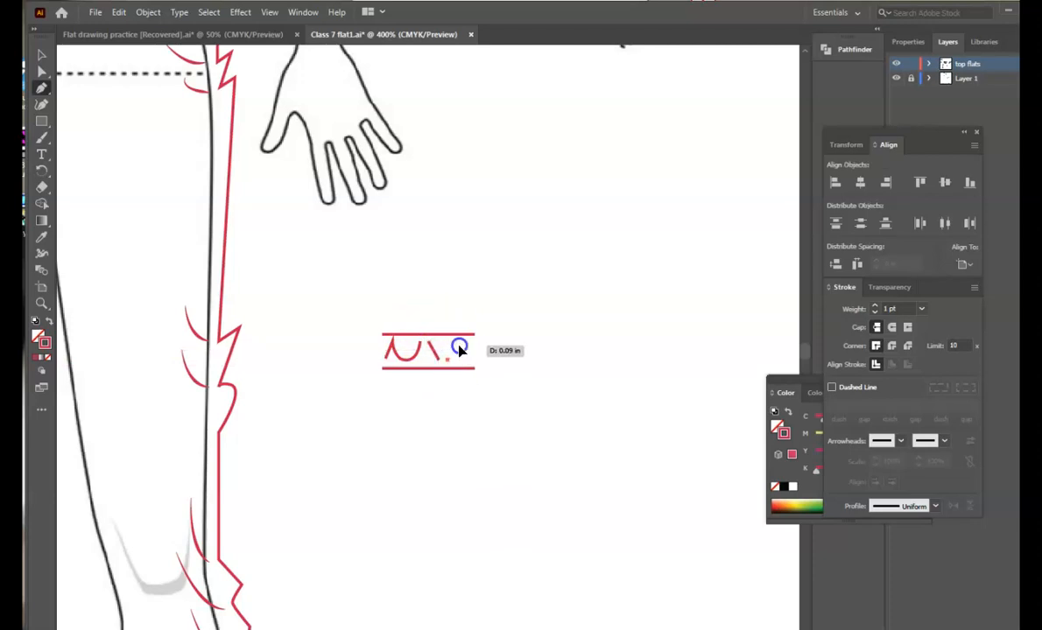
left_click(462, 321)
left_click(468, 343)
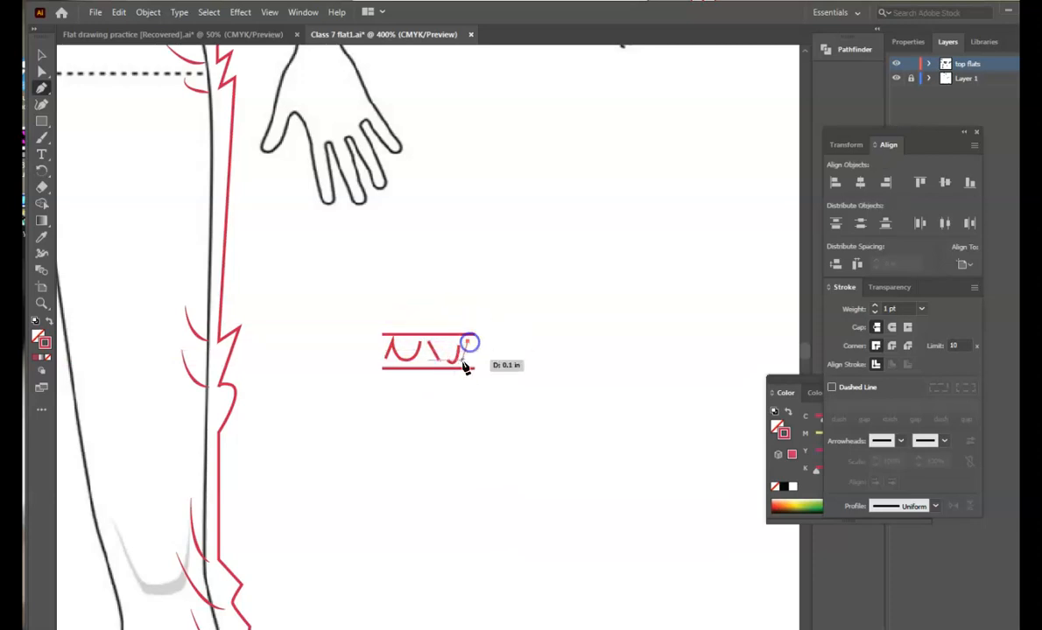
left_click(465, 364)
left_click(486, 377)
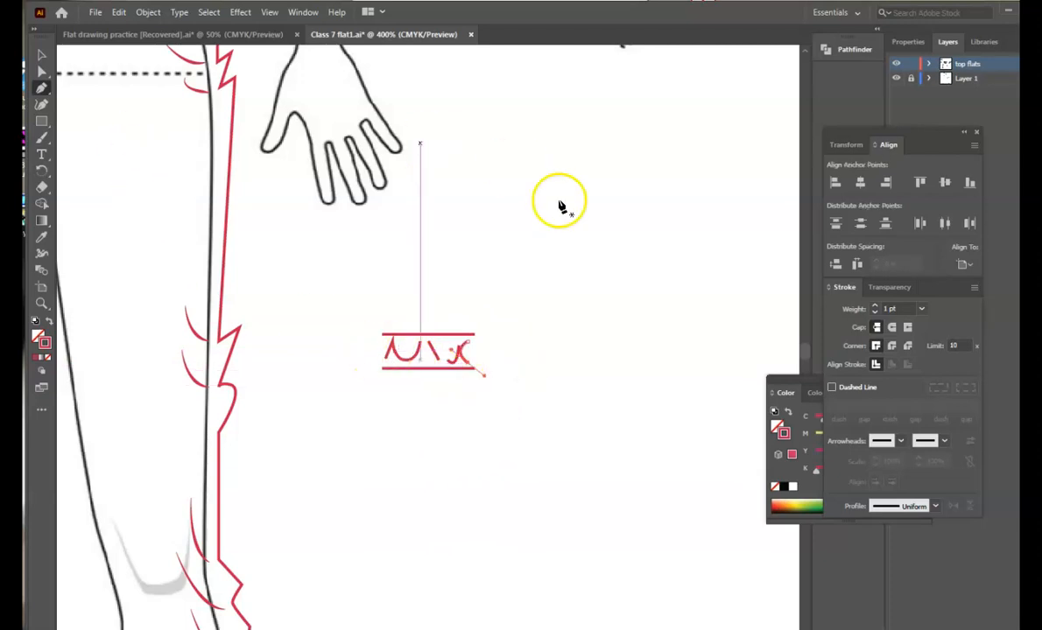
left_click(40, 70)
left_click(340, 311)
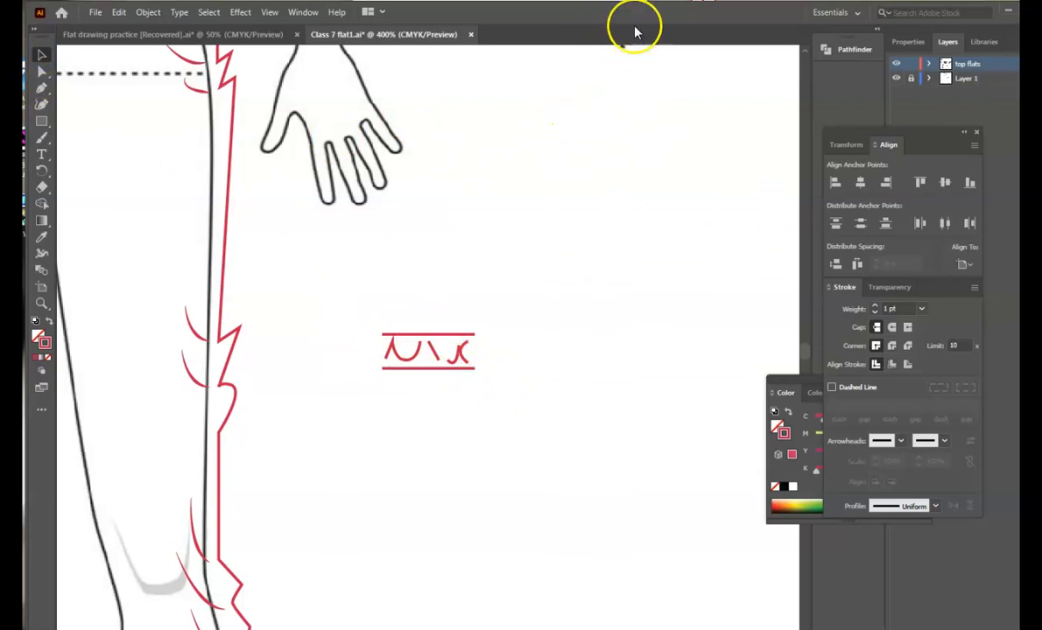
- Show the Brushes panel and move it to the empty area above and beside the motif
left_click(301, 12)
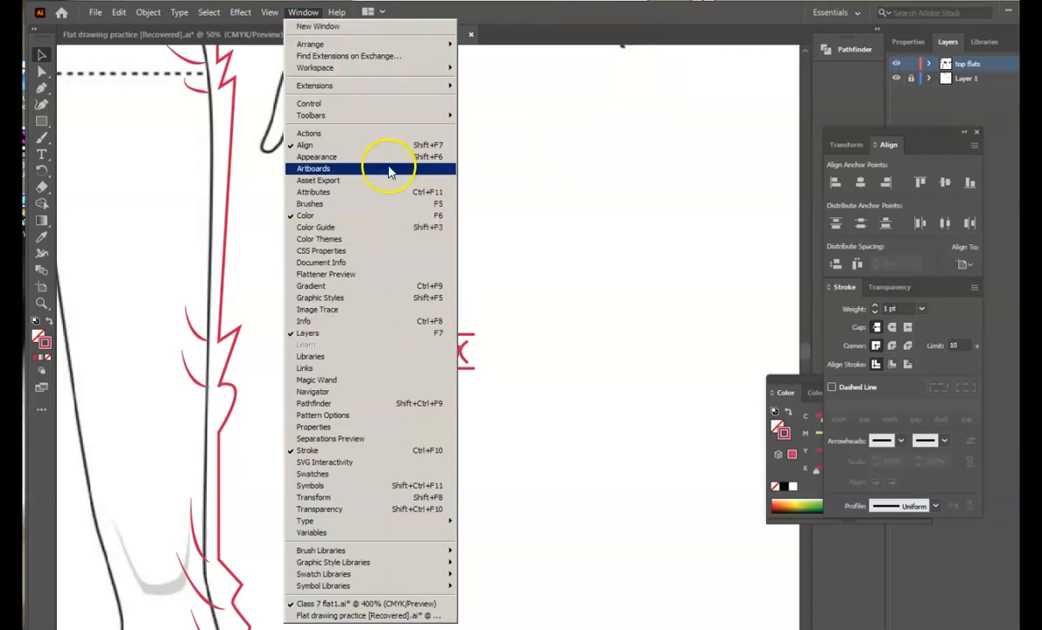
left_click(372, 206)
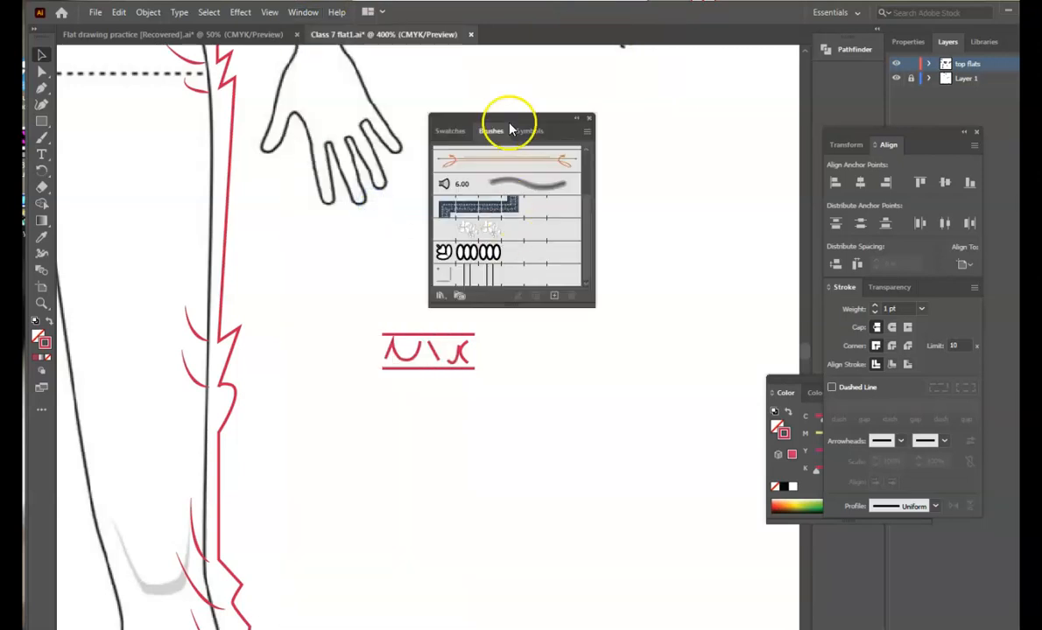
mouse_move(514, 125)
left_mouse_down()
mouse_move(565, 98)
mouse_move(628, 89)
left_mouse_up()
- Select the whole motif and create a Pattern Brush from it with the default options
left_click_drag(338, 309, 494, 415)
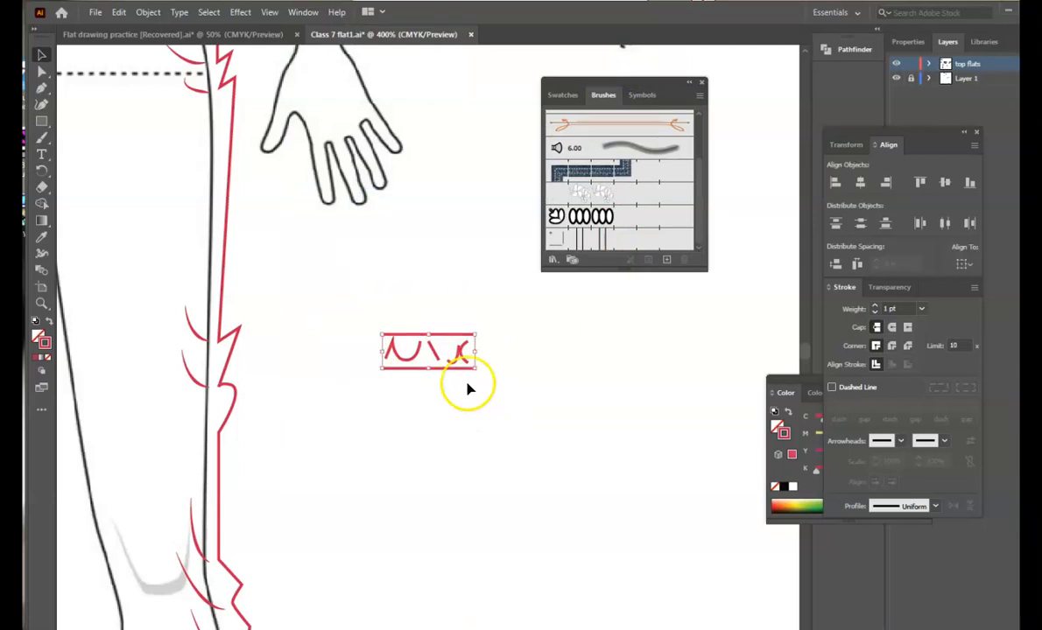
left_click_drag(462, 363, 616, 251)
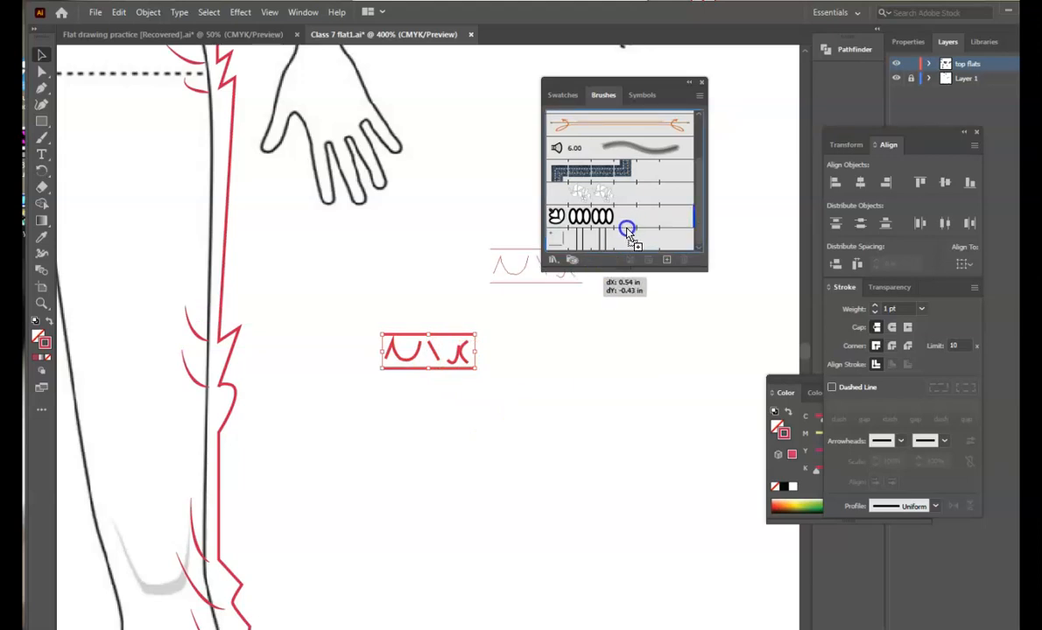
left_click_drag(626, 232, 626, 232)
left_click(473, 392)
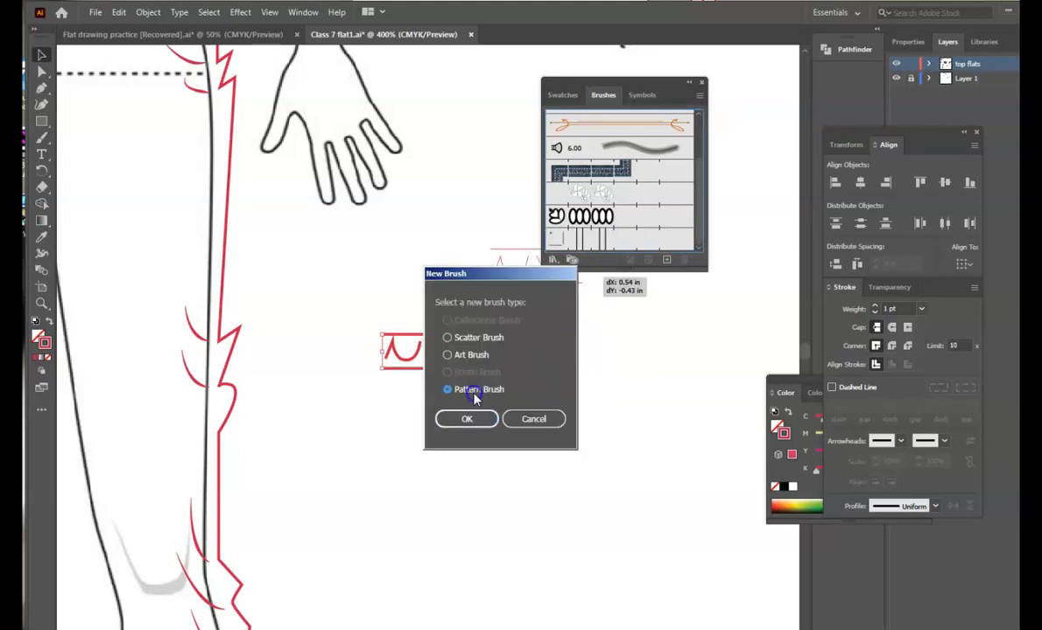
left_click(466, 418)
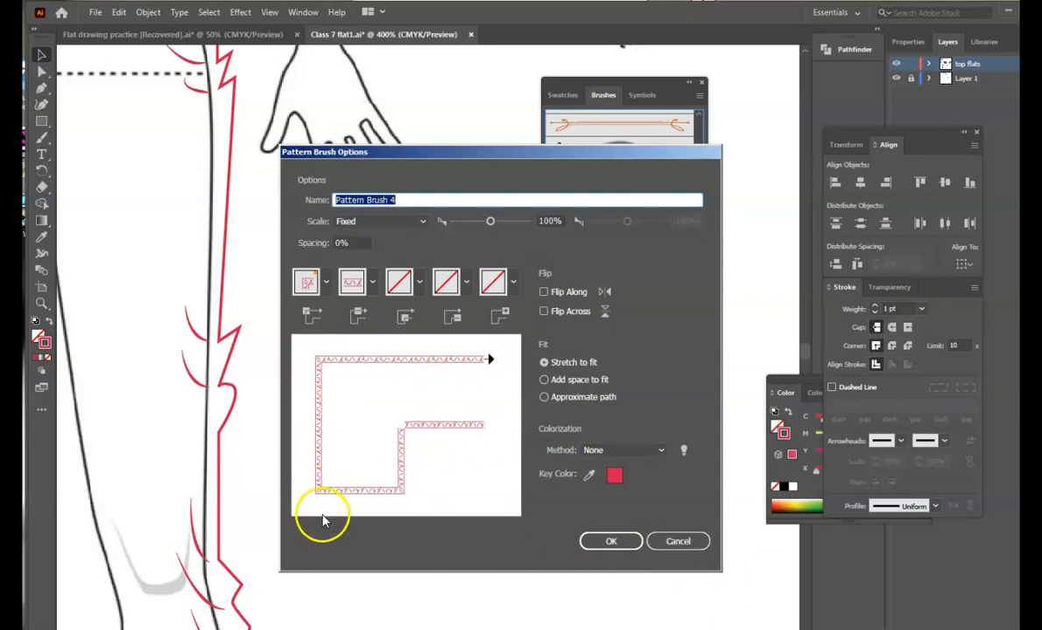
left_click(618, 543)
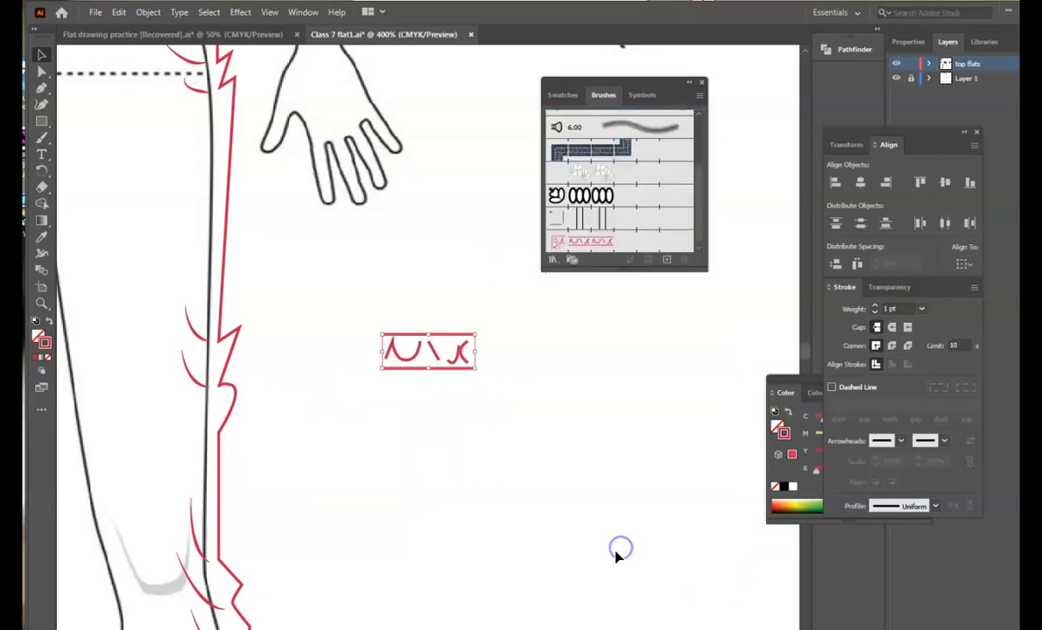
- Draw a long near-vertical line from the waistband to the skirt's right hem arch and apply Pattern Brush 4 to it
scroll(428, 350, "left", 15)
scroll(428, 350, "right", 6)
scroll(428, 350, "left", 3)
key("ctrl+minus")
key("ctrl+minus")
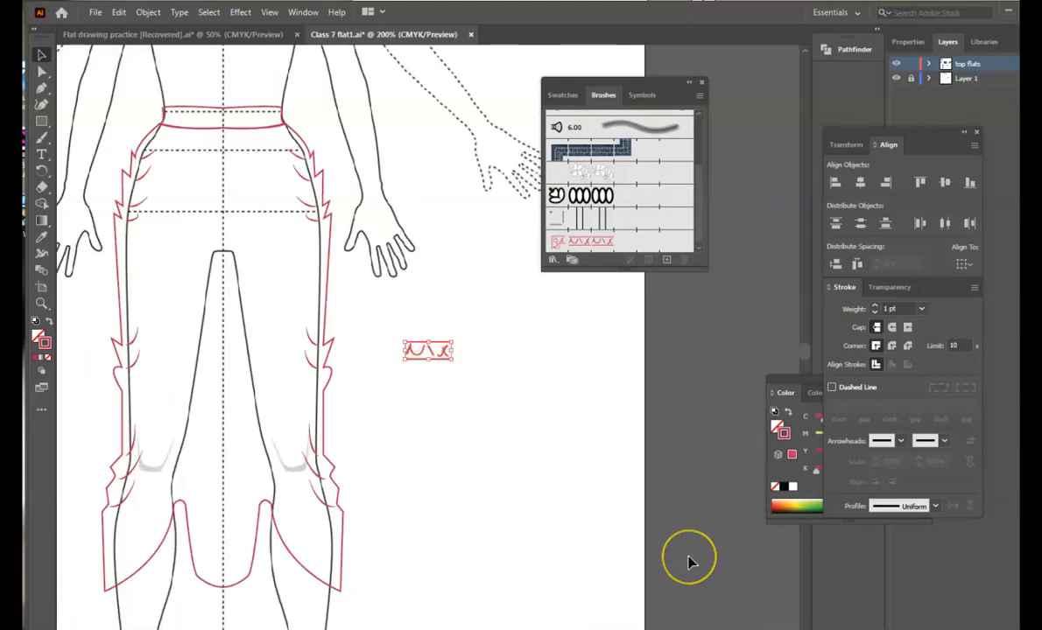
key("p")
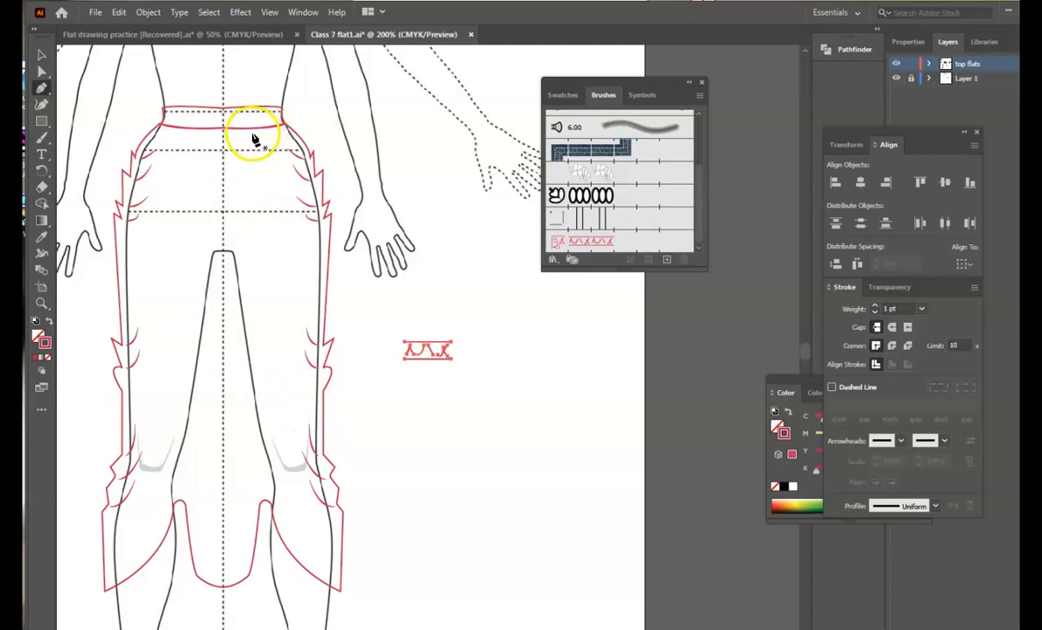
left_click(253, 128)
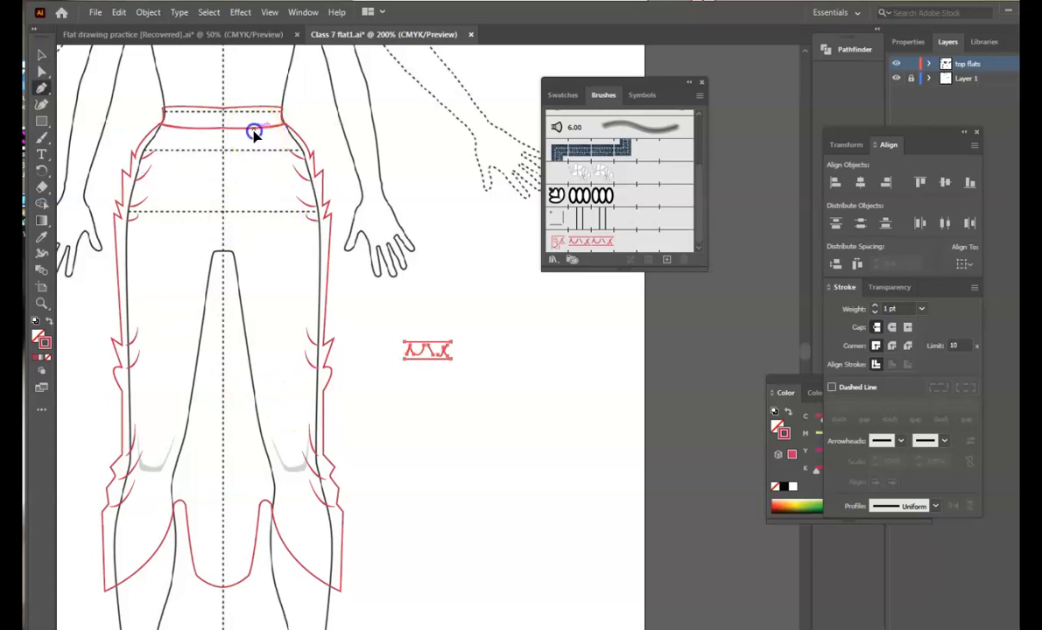
left_click(263, 517)
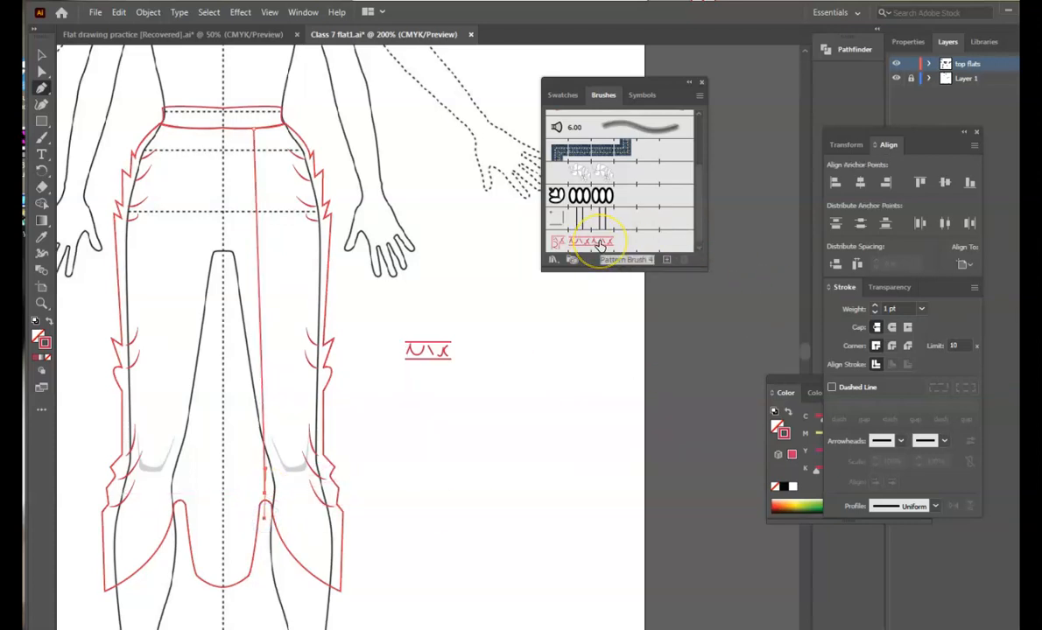
left_click(600, 244)
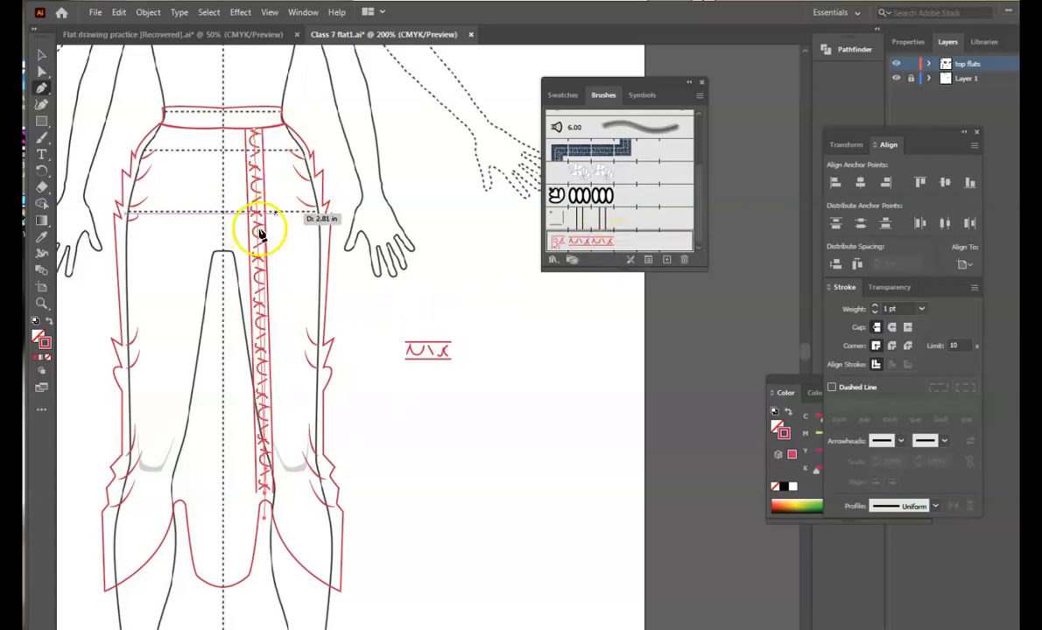
mouse_move(292, 494)
left_mouse_down()
mouse_move(274, 468)
mouse_move(276, 482)
left_mouse_up()
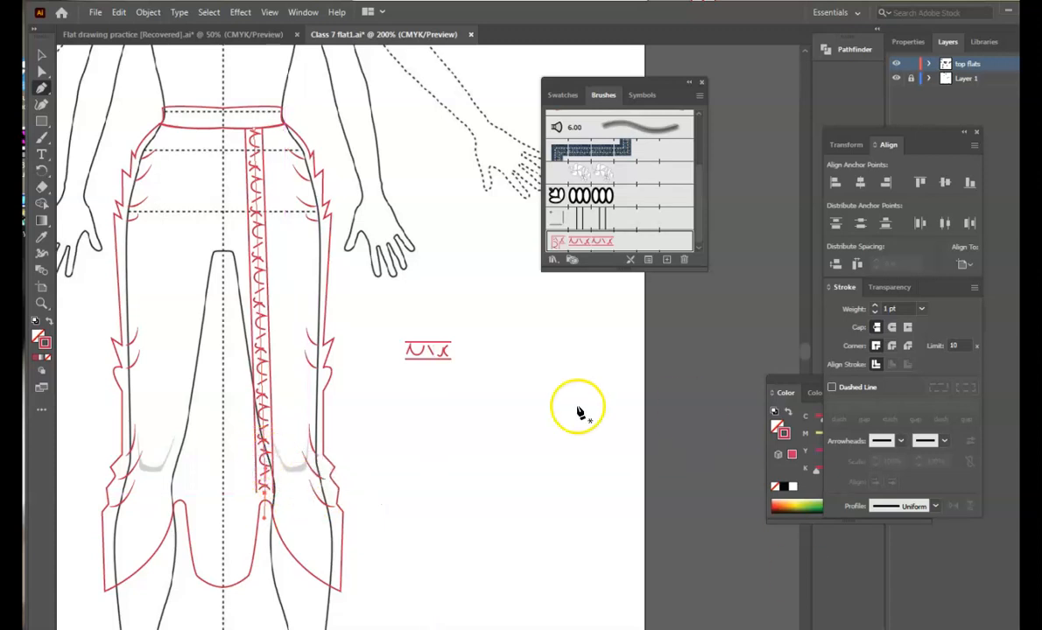
- Reduce the scale of Pattern Brush 4 to 87% and apply the change to the existing stroke
double_click(630, 240)
mouse_move(607, 155)
left_mouse_down()
mouse_move(668, 107)
mouse_move(691, 108)
left_mouse_up()
left_click_drag(572, 185, 574, 185)
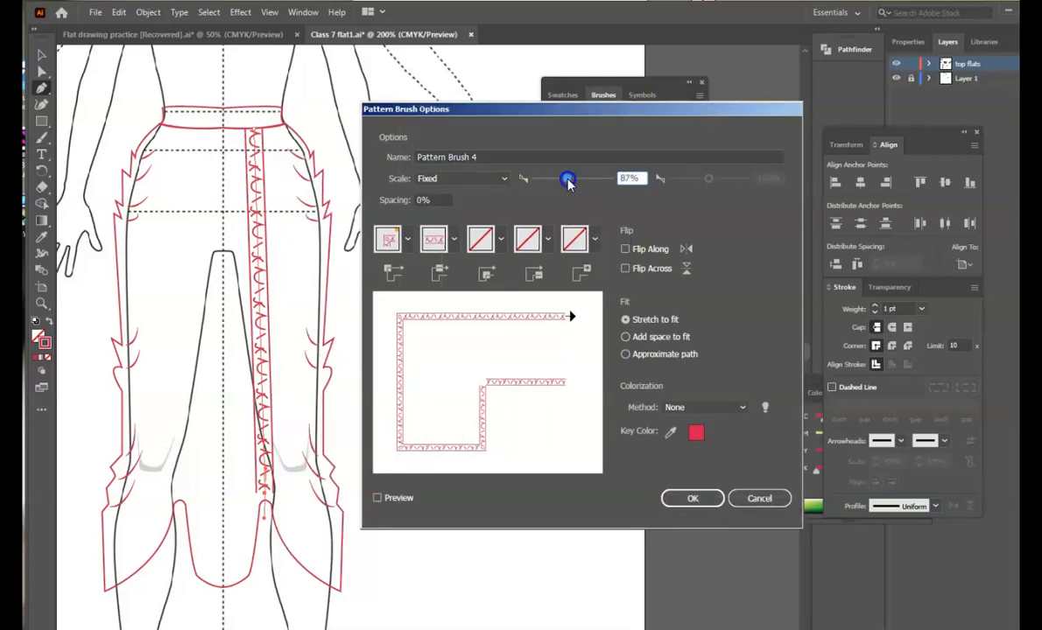
left_click(692, 497)
left_click(480, 383)
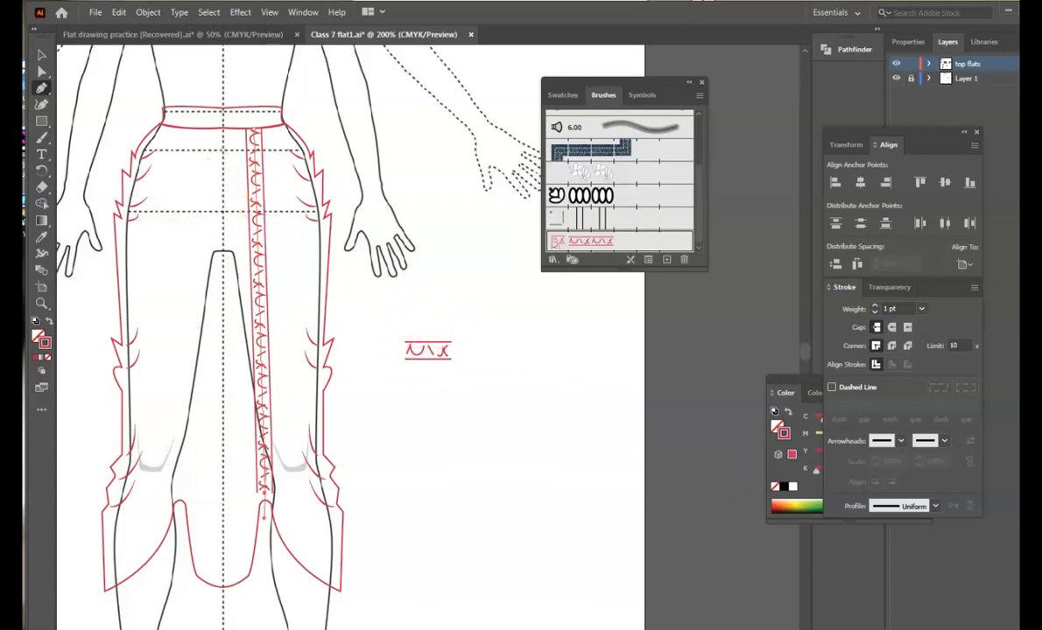
- Draw a gently curved near-vertical line from the waistband to the skirt's left hem arch and apply Pattern Brush 4 to it
left_click(40, 57)
left_click(260, 227)
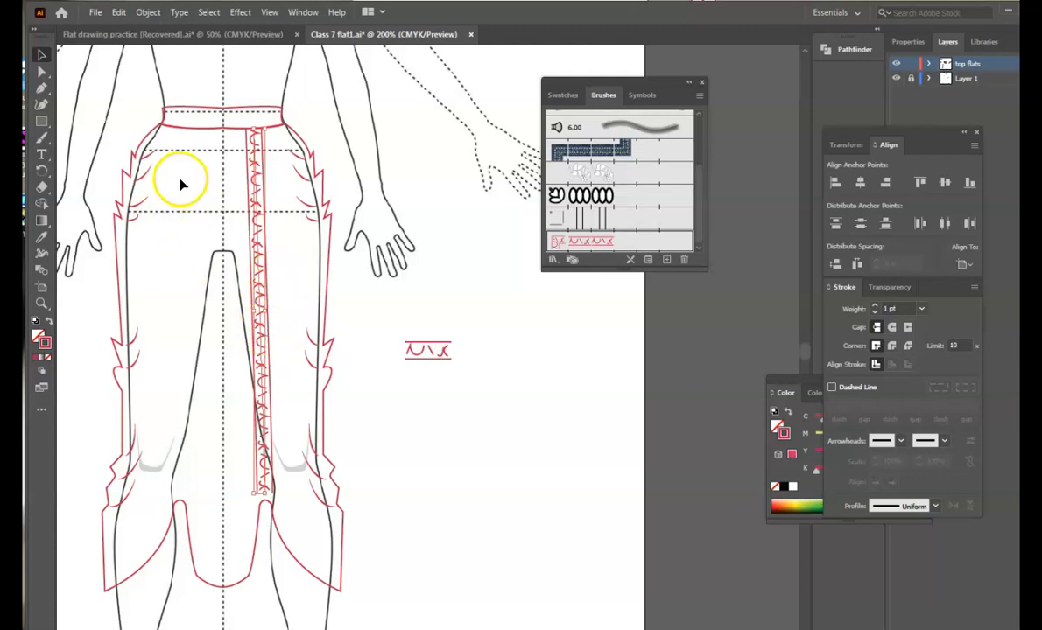
key("p")
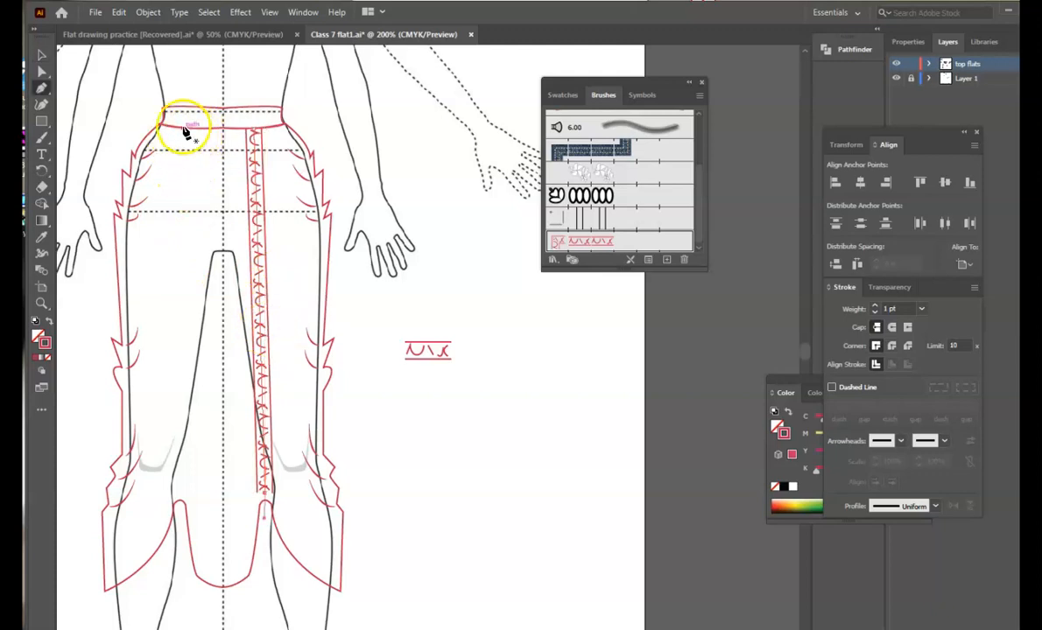
left_click(186, 129)
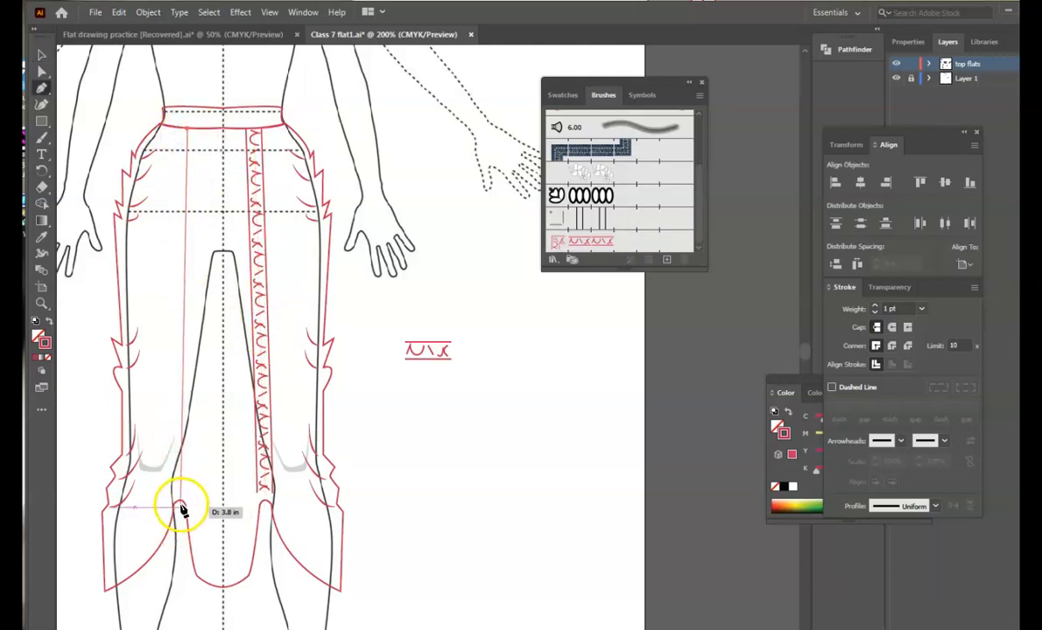
left_click_drag(180, 507, 182, 494)
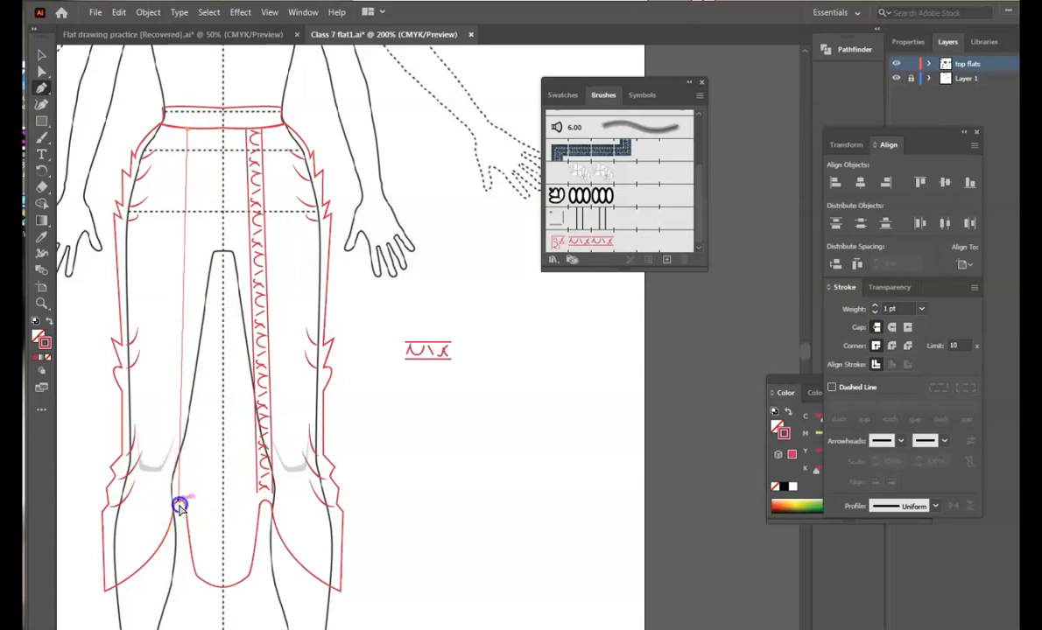
scroll(188, 622, "down", 5)
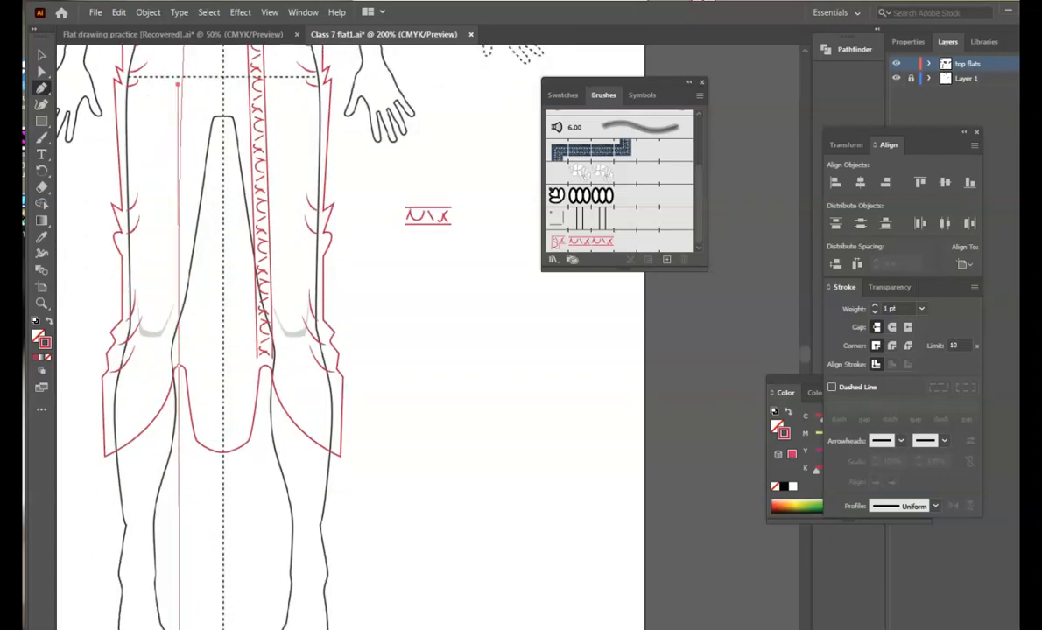
left_click(204, 598)
scroll(224, 482, "up", 1)
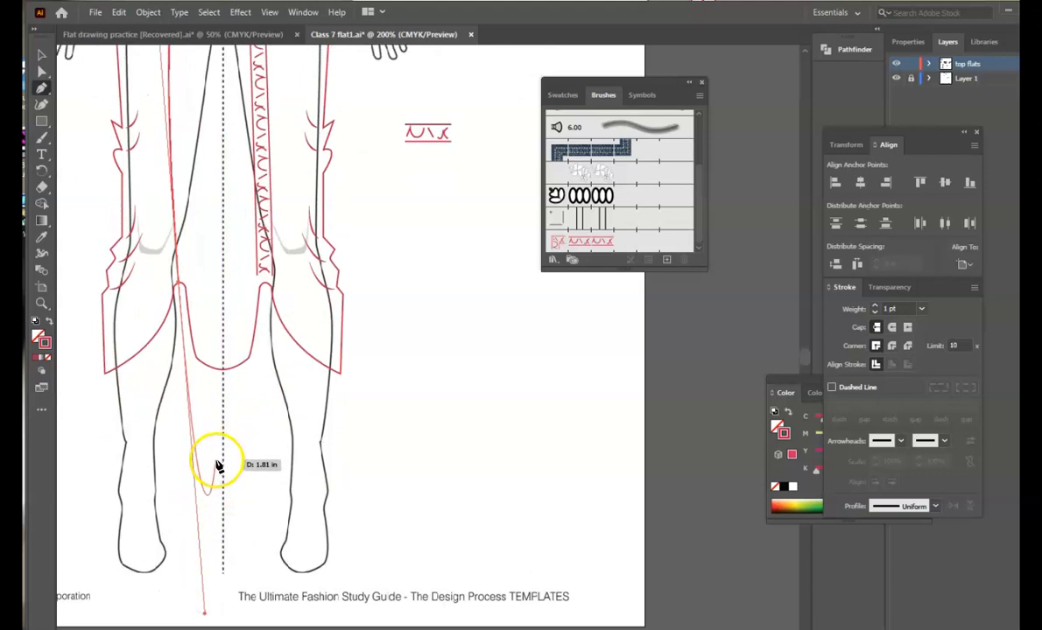
scroll(214, 455, "up", 4)
scroll(206, 448, "up", 4)
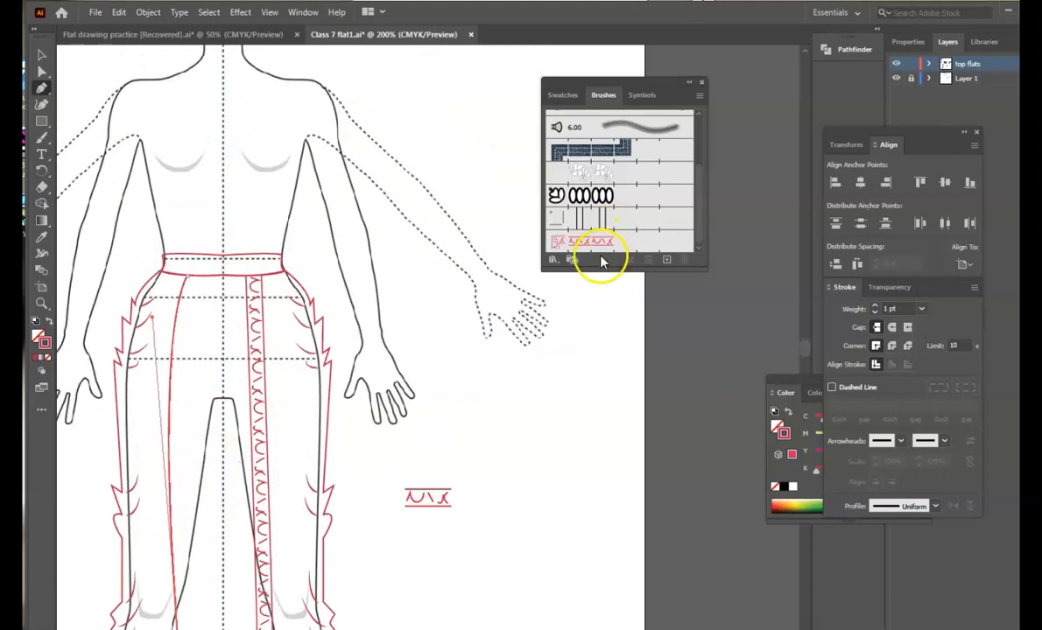
left_click(606, 242)
scroll(482, 433, "down", 2)
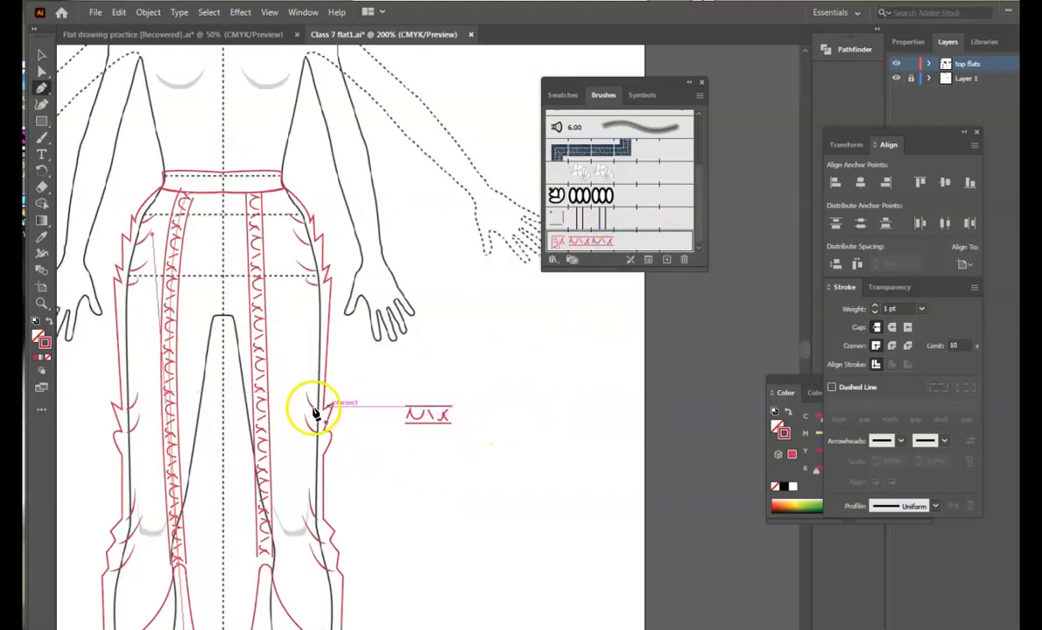
- Try to bend the skirt's right trim by adjusting the direction of its lower anchor point
key("a")
left_click(260, 391)
left_click_drag(267, 560, 236, 519)
scroll(256, 481, "up", 8)
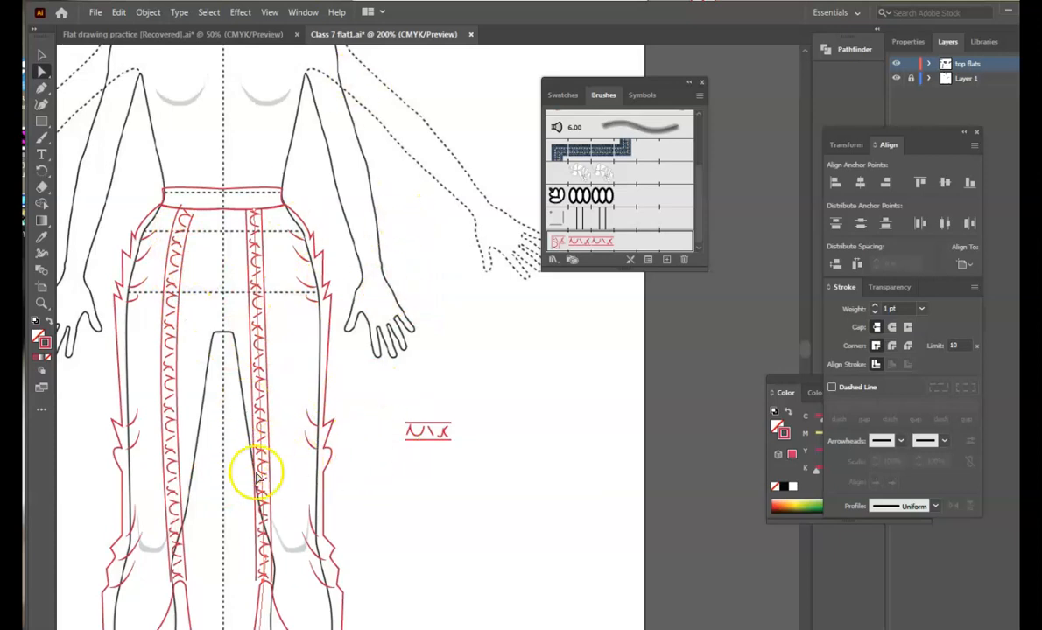
- Delete the trim on the skirt's right side
left_click(41, 54)
left_click(259, 337)
left_click_drag(259, 337, 189, 352)
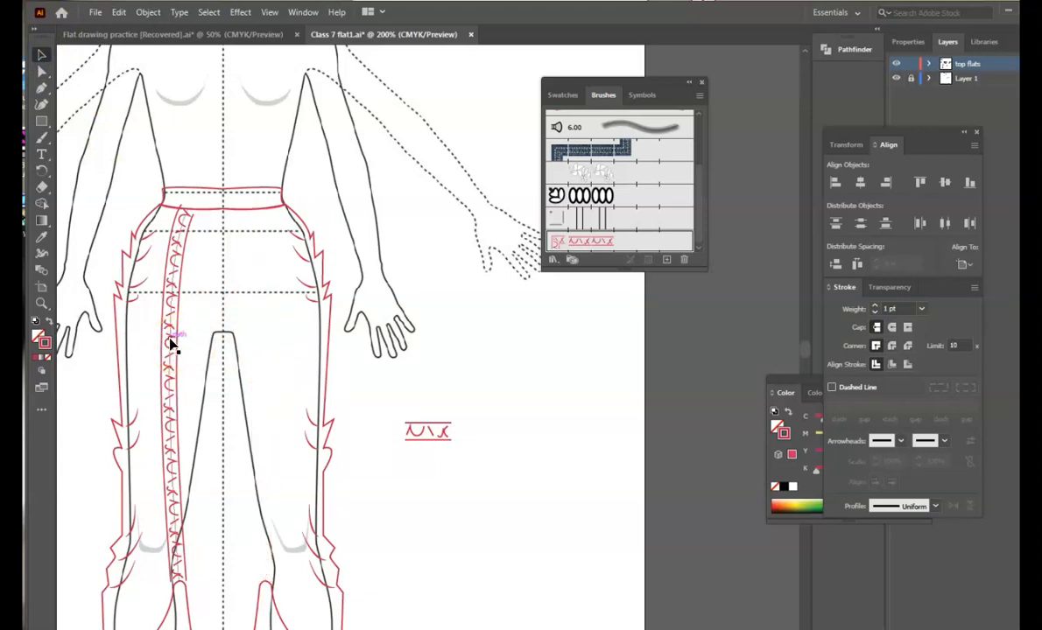
- Make a mirrored copy of the left trim with Reflect
right_click(171, 345)
left_click(212, 431)
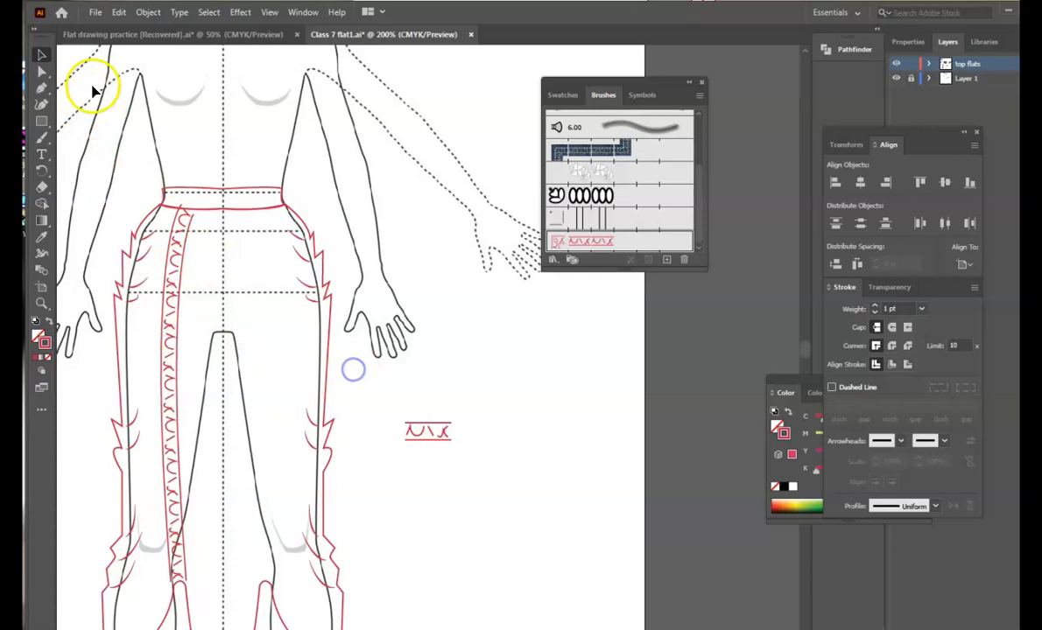
left_click(177, 304)
right_click(173, 304)
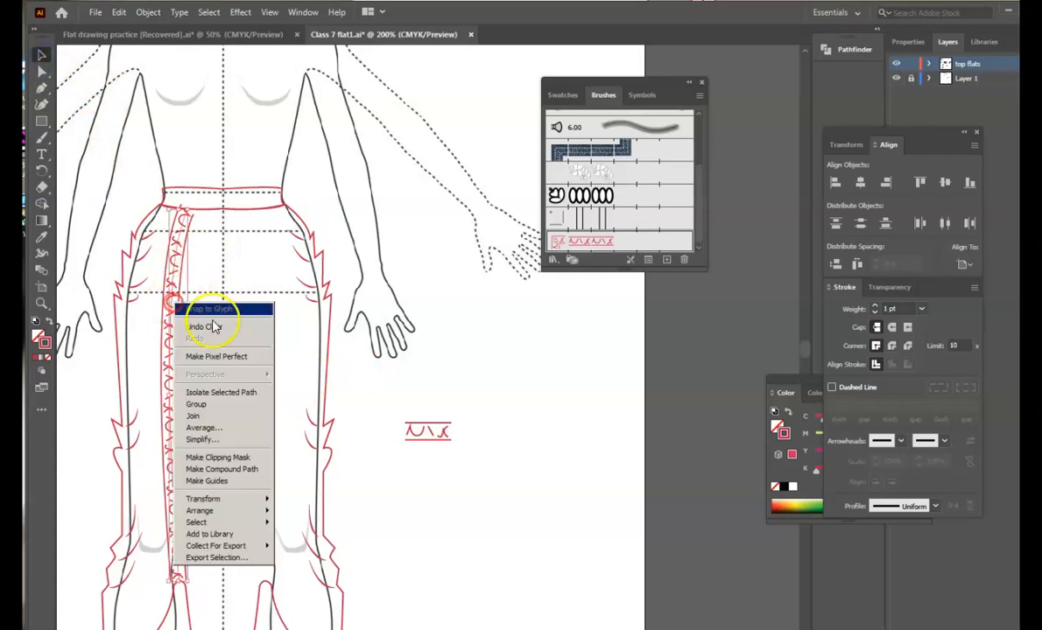
left_click(247, 498)
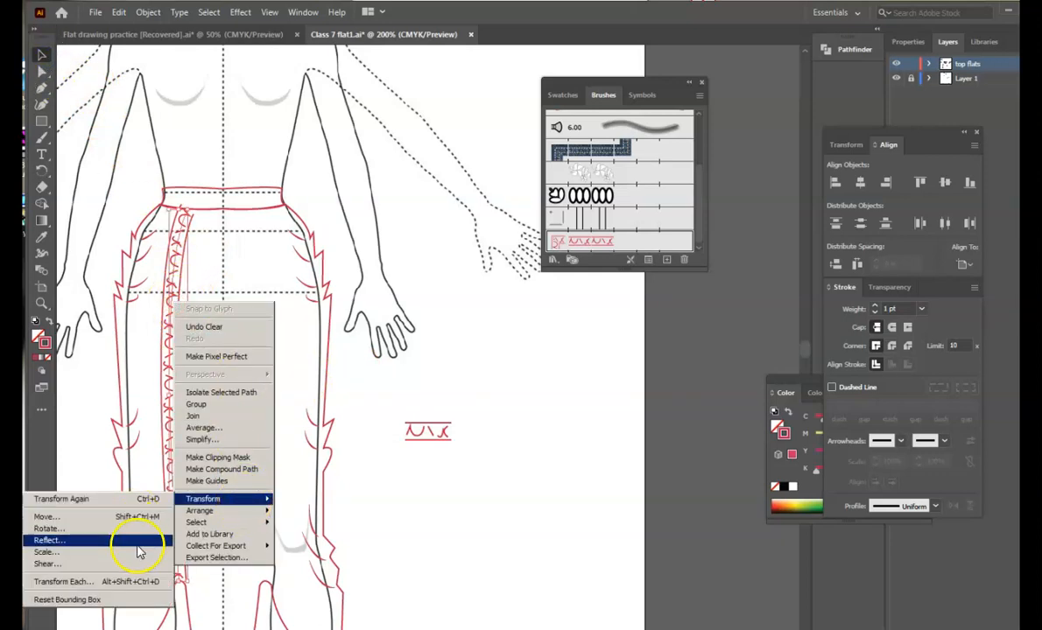
left_click(132, 540)
left_click(431, 451)
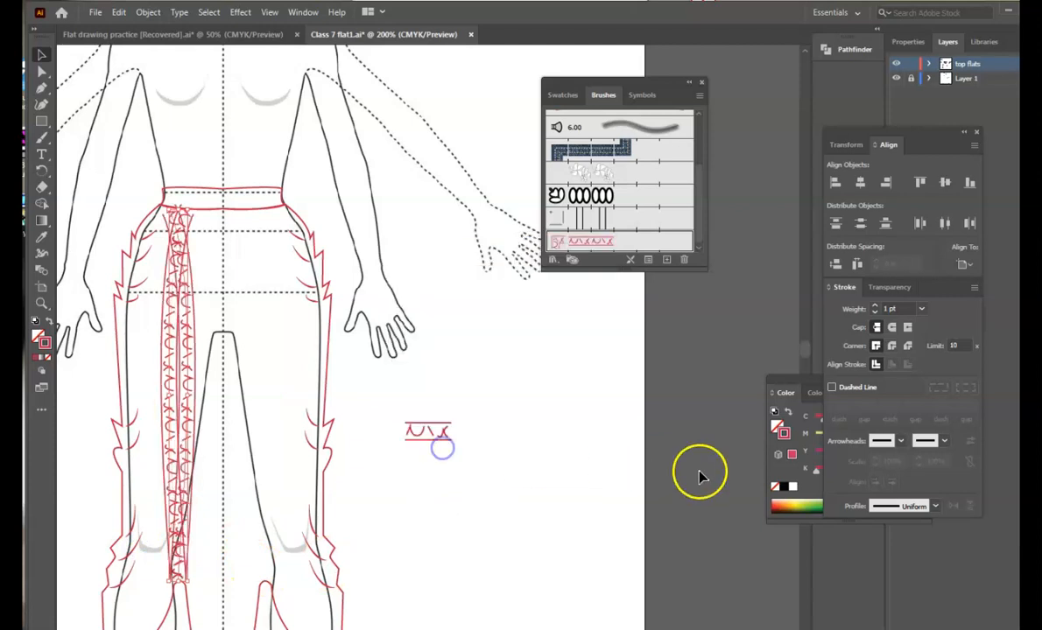
- Move the mirrored trim across the skirt until its lower end meets the right hem arch
key("Right")
key("Right")
key("Right")
key("Right")
key("Right")
key("Right")
key("Right")
key("Right")
key("Right")
key("Right")
key("Right")
key("Right")
key("Right")
key("Right")
key("Right")
key("Right")
key("Right")
key("Right")
key("Right")
key("Right")
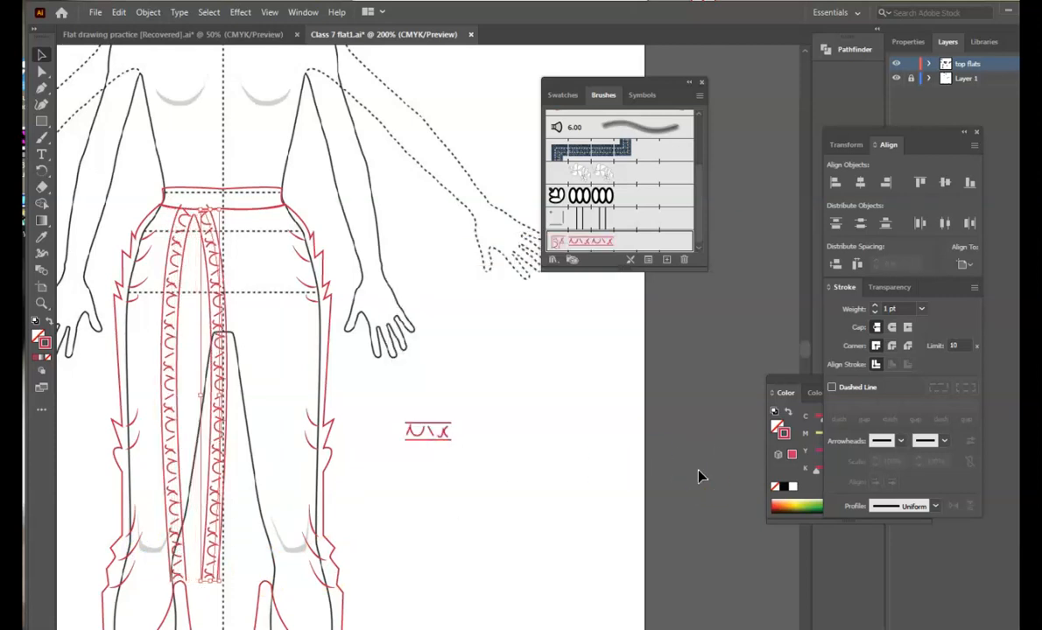
key("Right")
key("Right")
key("Right")
key("Right")
key("Right")
key("Right")
key("Right")
key("Right")
key("Right")
key("Right")
key("Right")
key("Right")
key("Right")
key("Right")
key("Right")
key("Right")
key("Right")
key("Right")
key("Right")
key("Right")
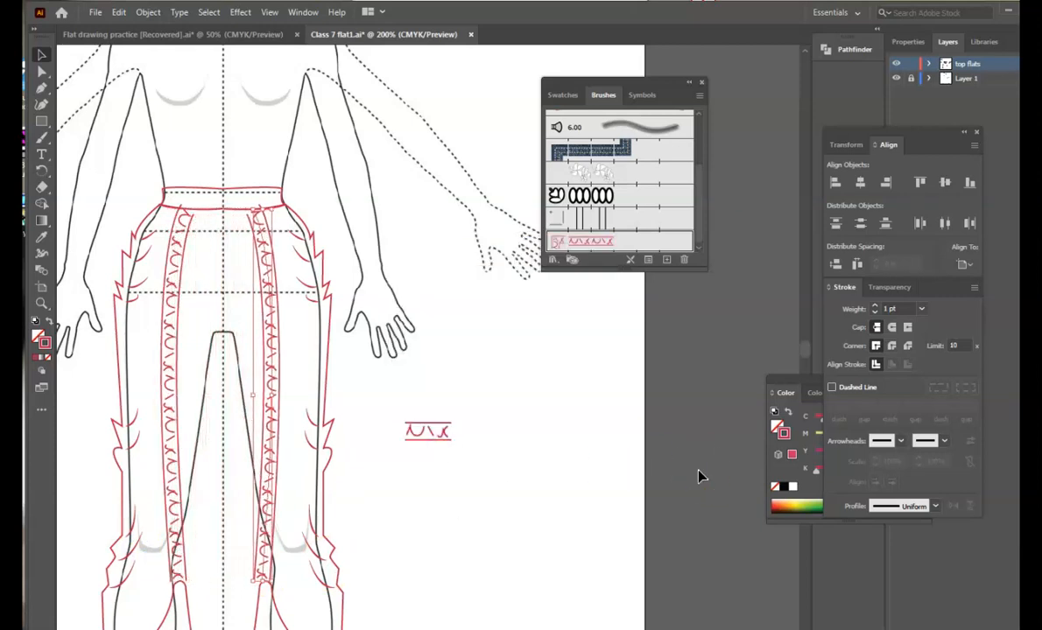
left_click(679, 477)
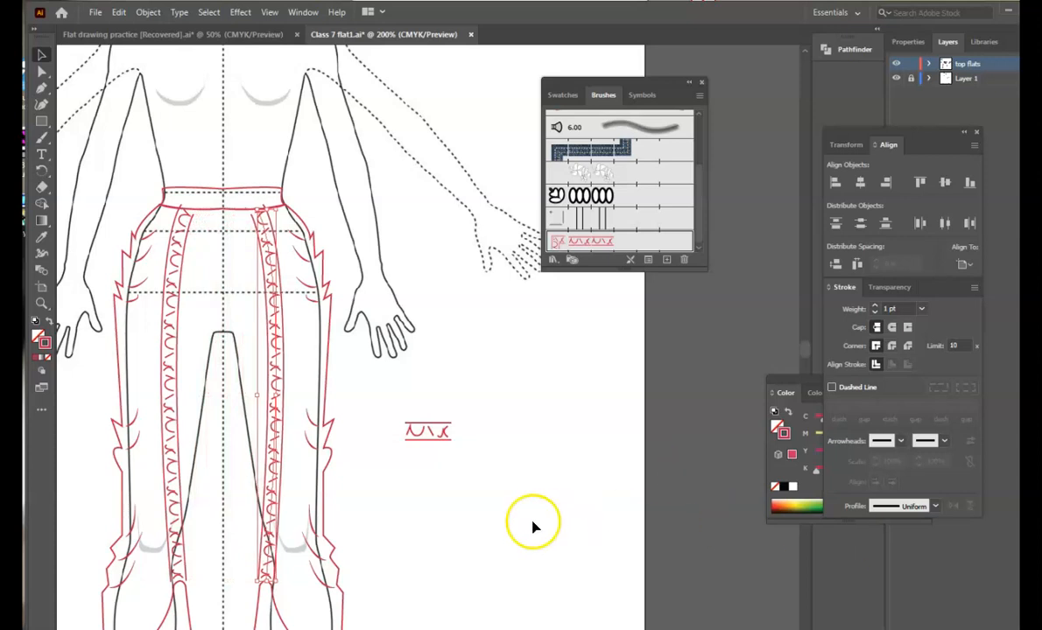
- Deselect the trim and delete the loose brush motif beside the skirt
scroll(470, 499, "down", 1)
scroll(471, 499, "down", 2)
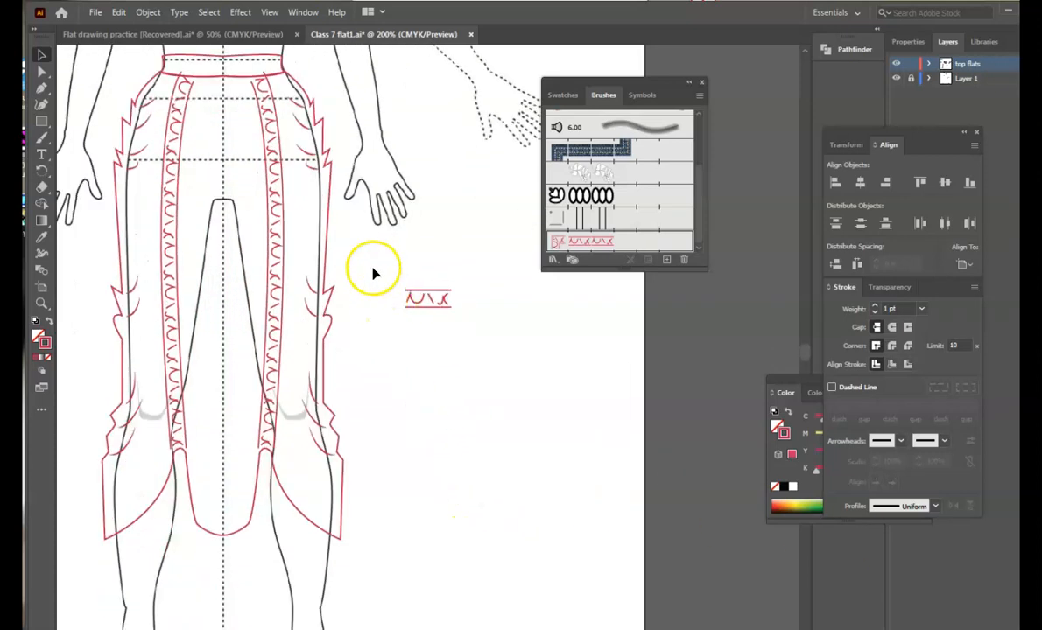
left_click(434, 290)
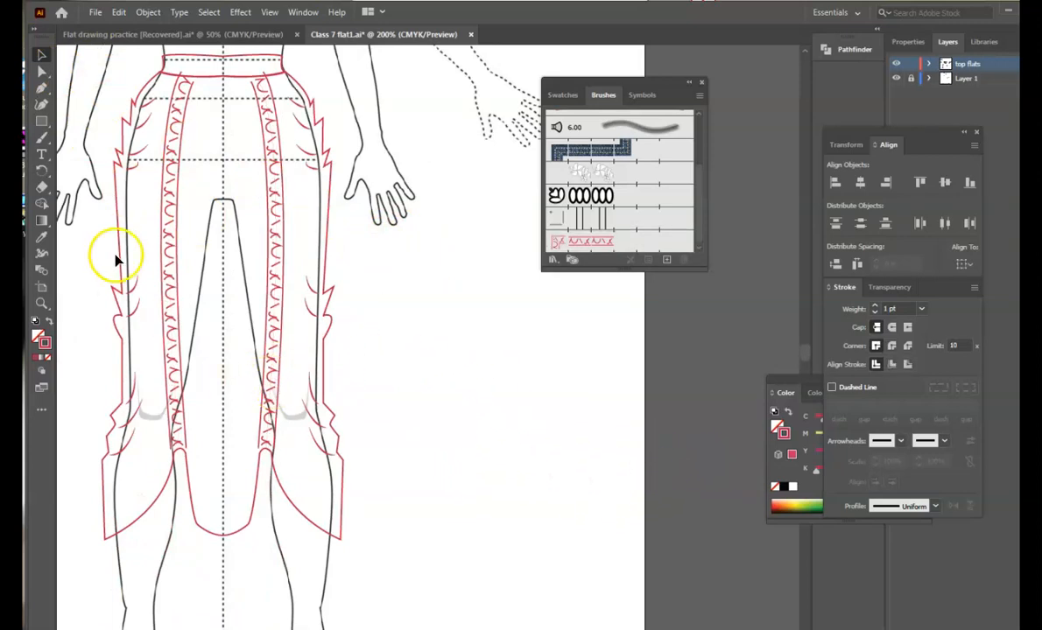
- Draw a small upright rectangle in the empty area to the right of the skirt
left_click(38, 124)
left_click(136, 127)
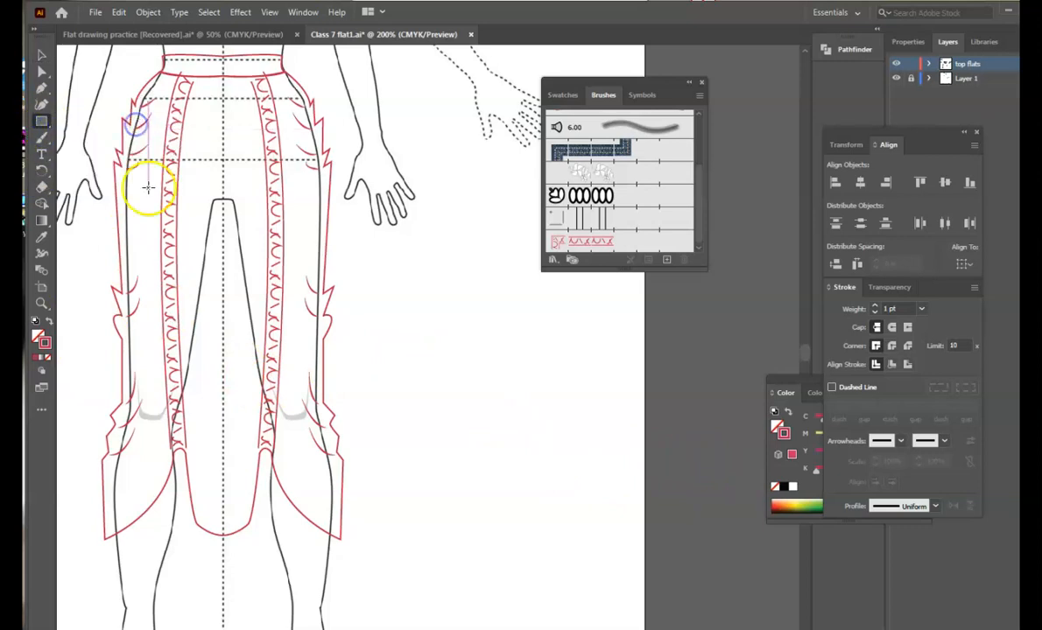
left_click_drag(441, 441, 459, 470)
key("ctrl+=")
key("ctrl+=")
key("ctrl+=")
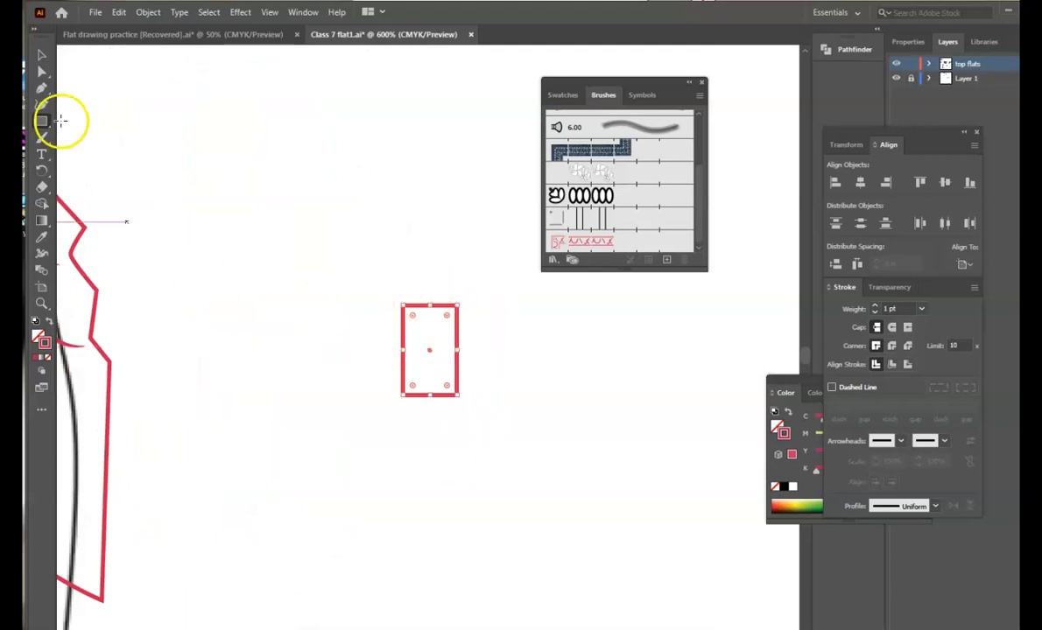
- Convert the small rectangle's two bottom corners to smooth curves with the Anchor Point tool
left_click(42, 71)
left_click(44, 73)
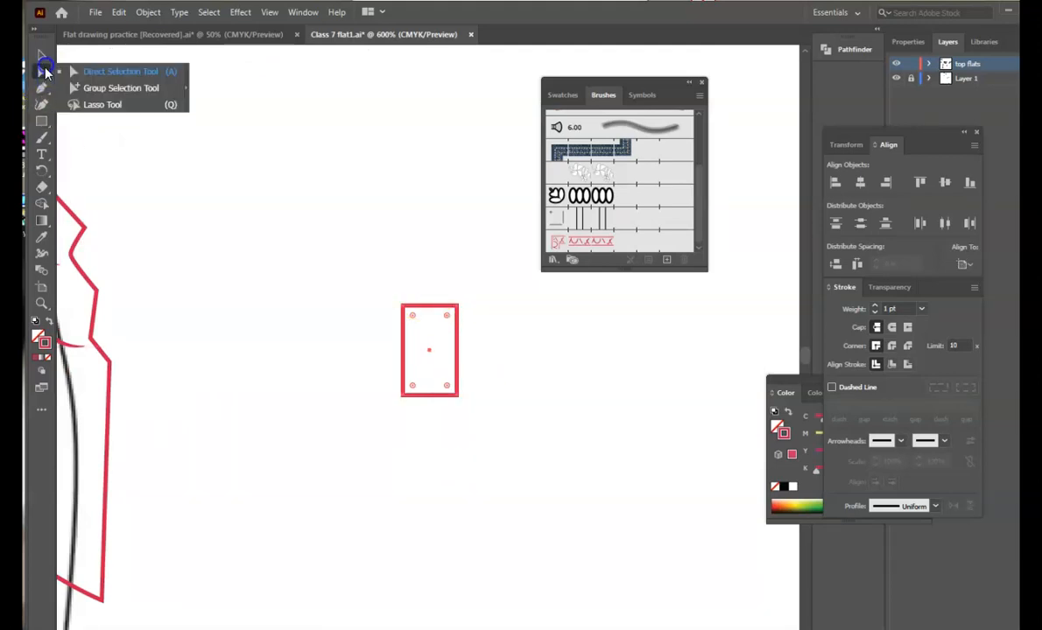
left_click(50, 90)
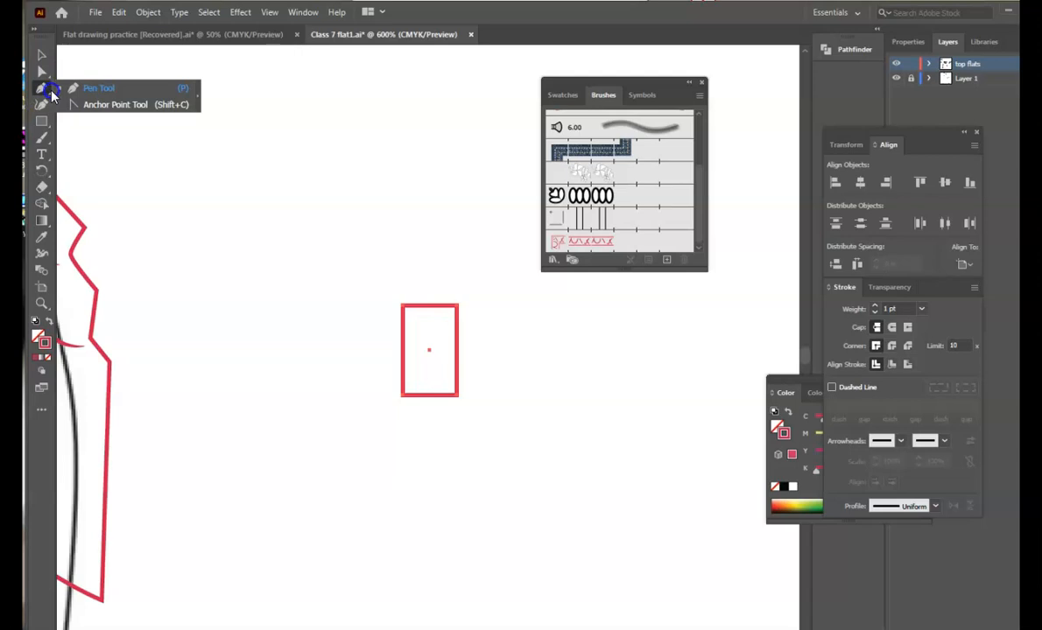
left_click(88, 104)
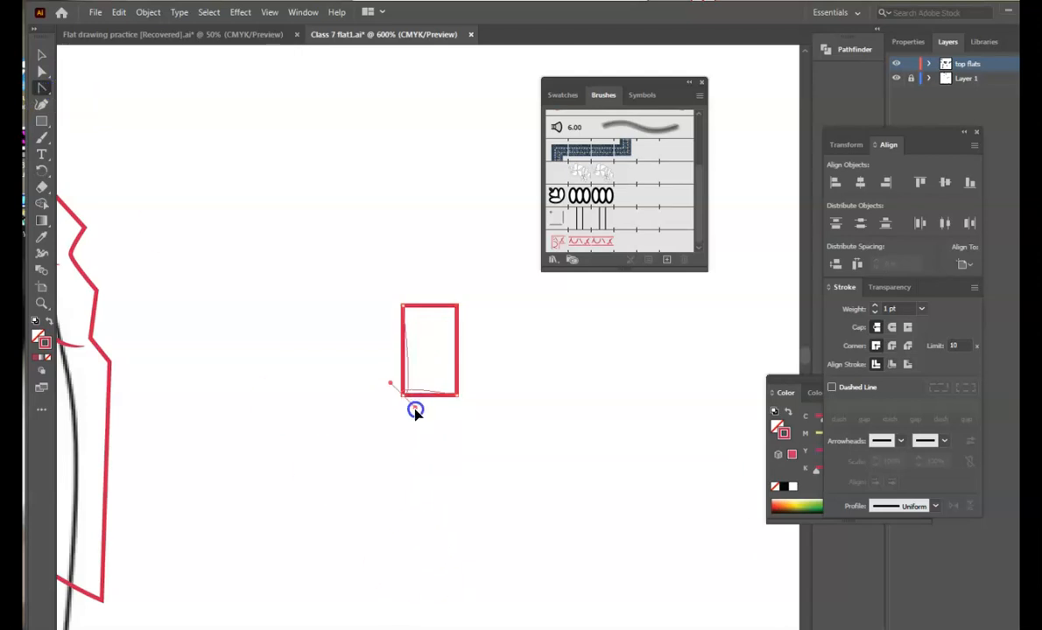
left_click_drag(376, 403, 378, 374)
left_click_drag(458, 395, 441, 417)
- Move the shape's two top corners inward and adjust its lower-left curve to form a tapered teardrop
left_click(458, 306)
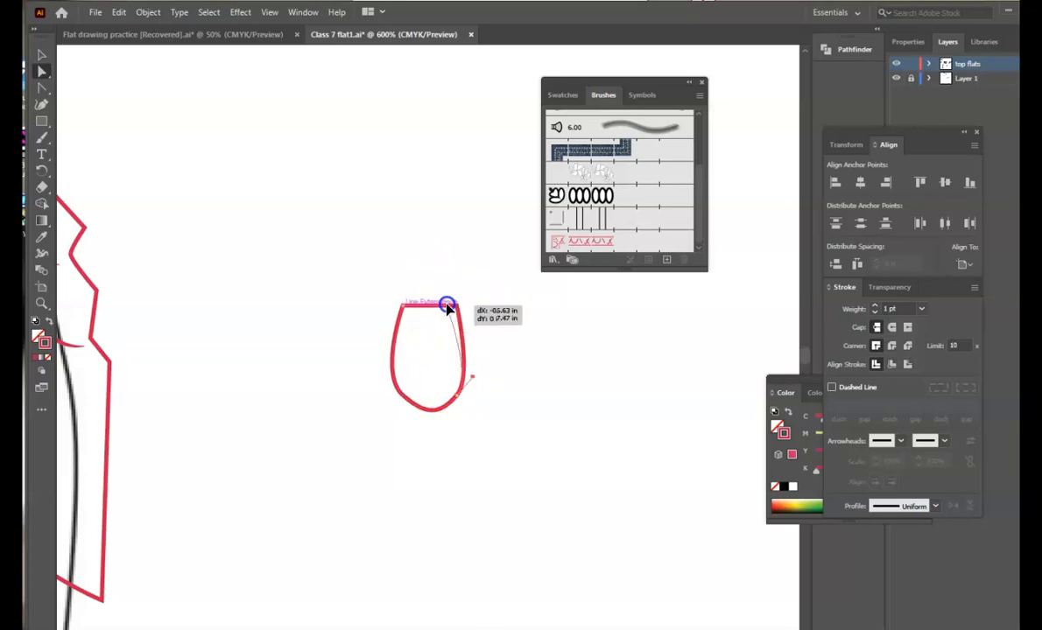
left_click_drag(443, 310, 417, 308)
left_click(404, 310)
left_click(402, 398)
left_click_drag(404, 400, 413, 405)
left_click(473, 476)
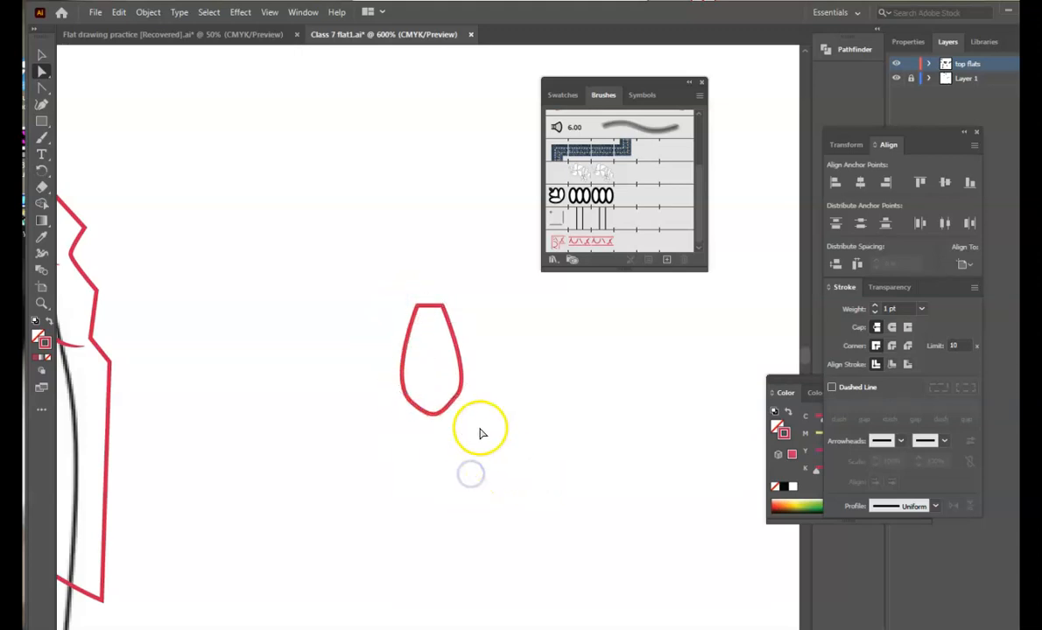
- Draw a long, thin vertical rectangle below and left of the teardrop and curve its bottom corners
left_click(41, 121)
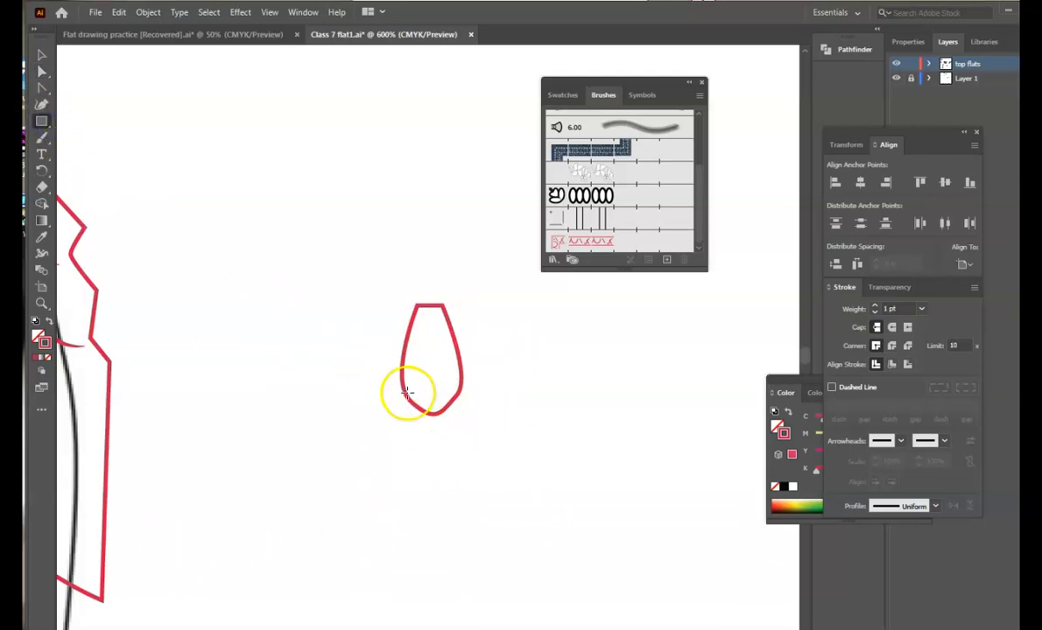
scroll(408, 392, "down", 5)
mouse_move(315, 282)
left_mouse_down()
mouse_move(336, 495)
mouse_move(328, 595)
left_mouse_up()
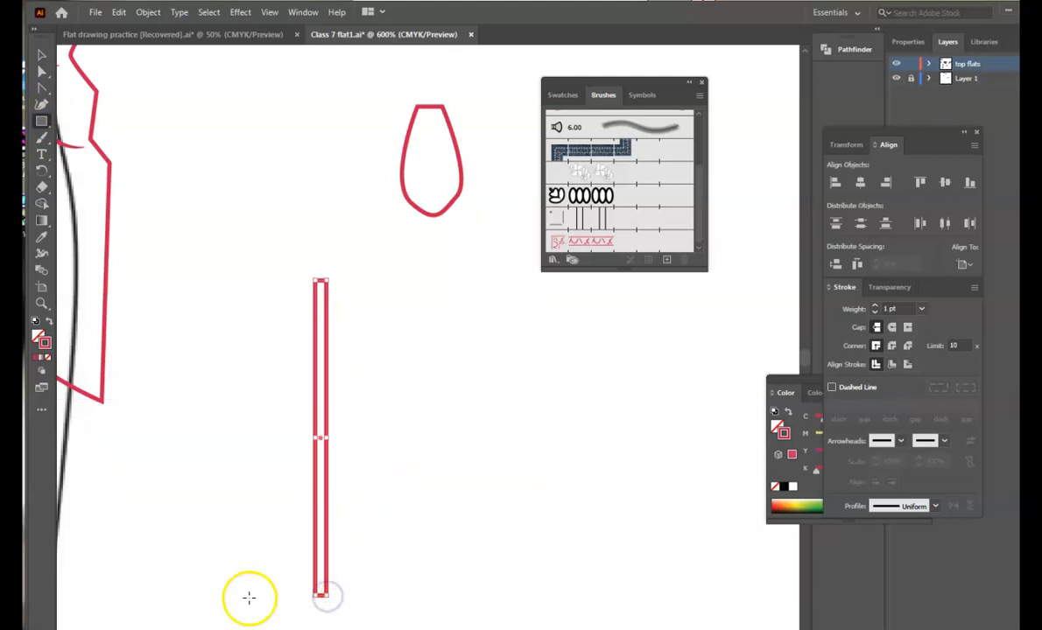
left_click(43, 88)
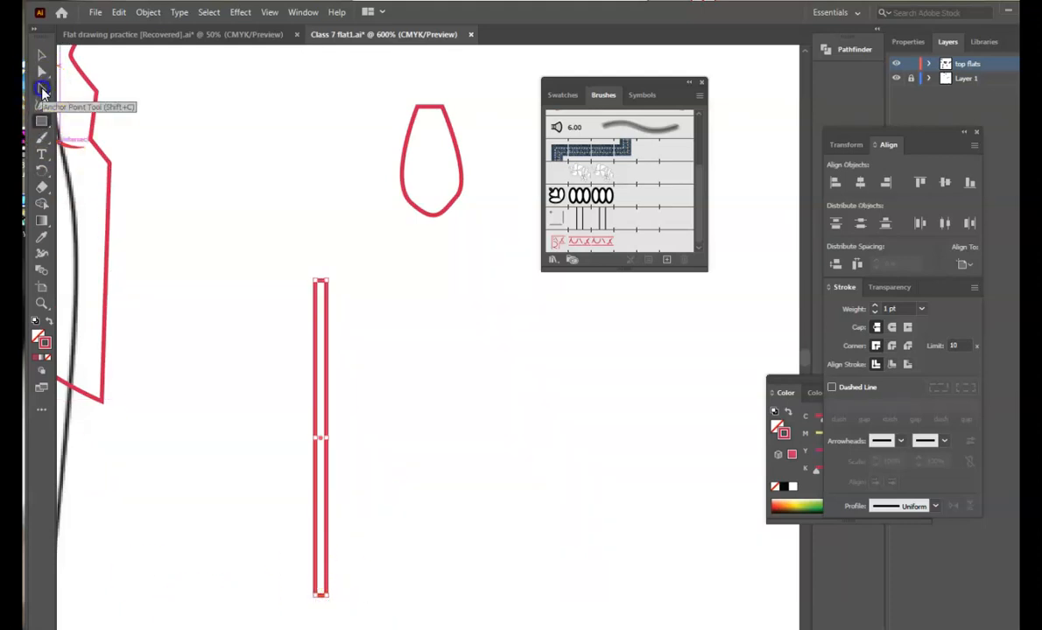
left_click_drag(316, 597, 314, 620)
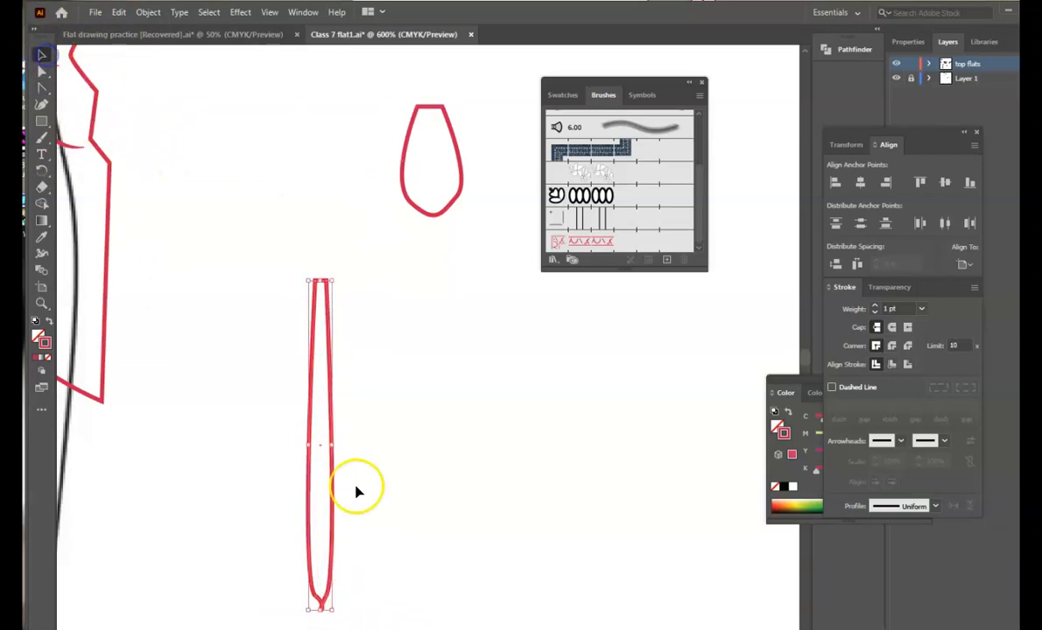
- Reshape the lower anchor points and handles of the long tapered shape so its bottom ends in a slanted tip
left_click(321, 526)
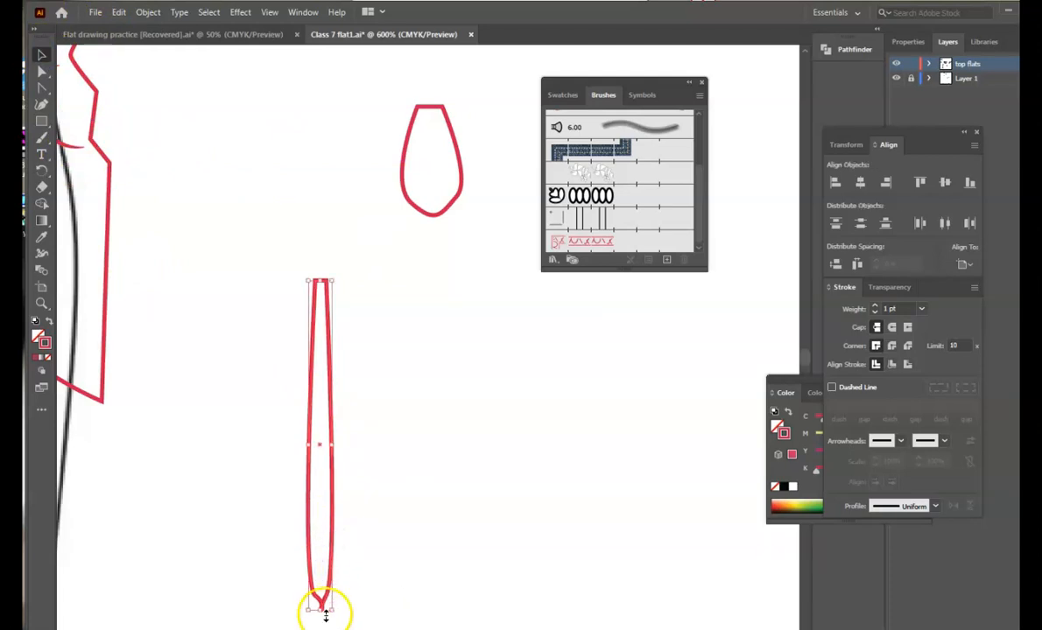
key("a")
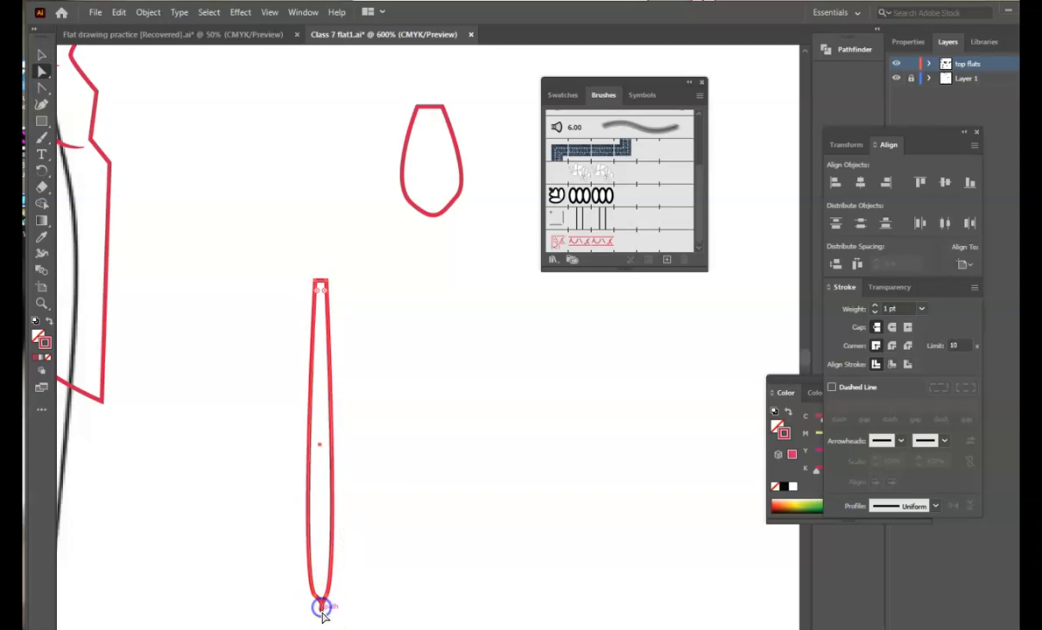
left_click(315, 598)
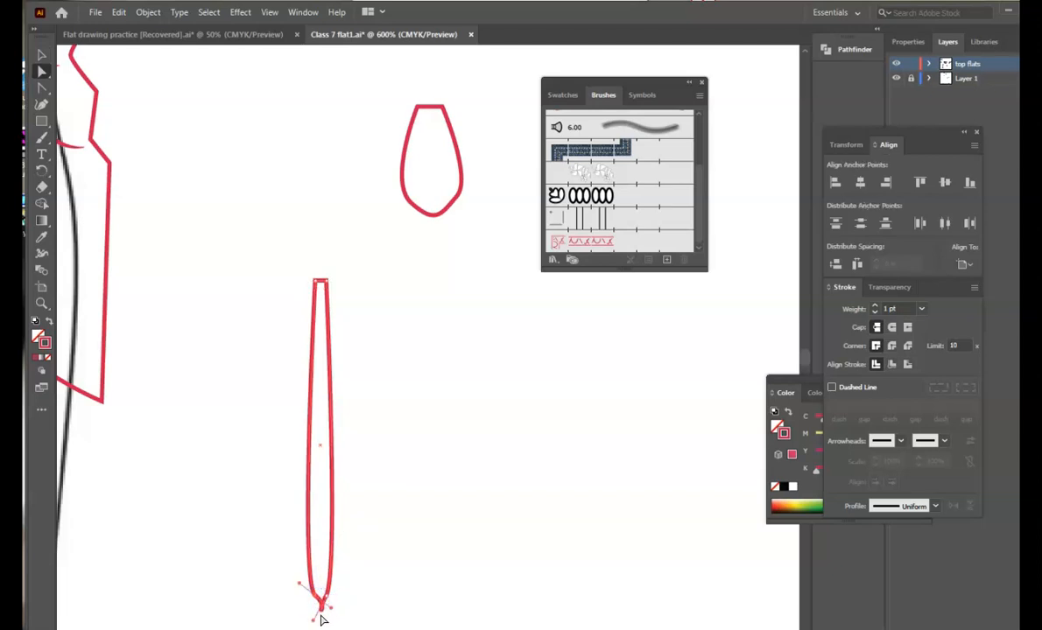
left_click(325, 597)
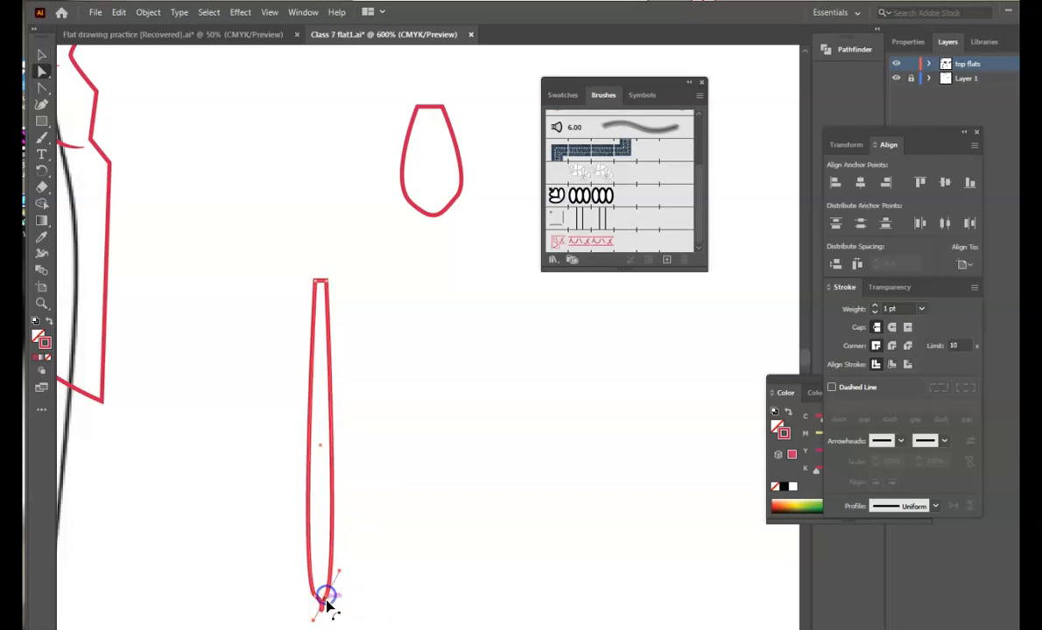
left_click_drag(342, 571, 330, 607)
left_click(316, 599)
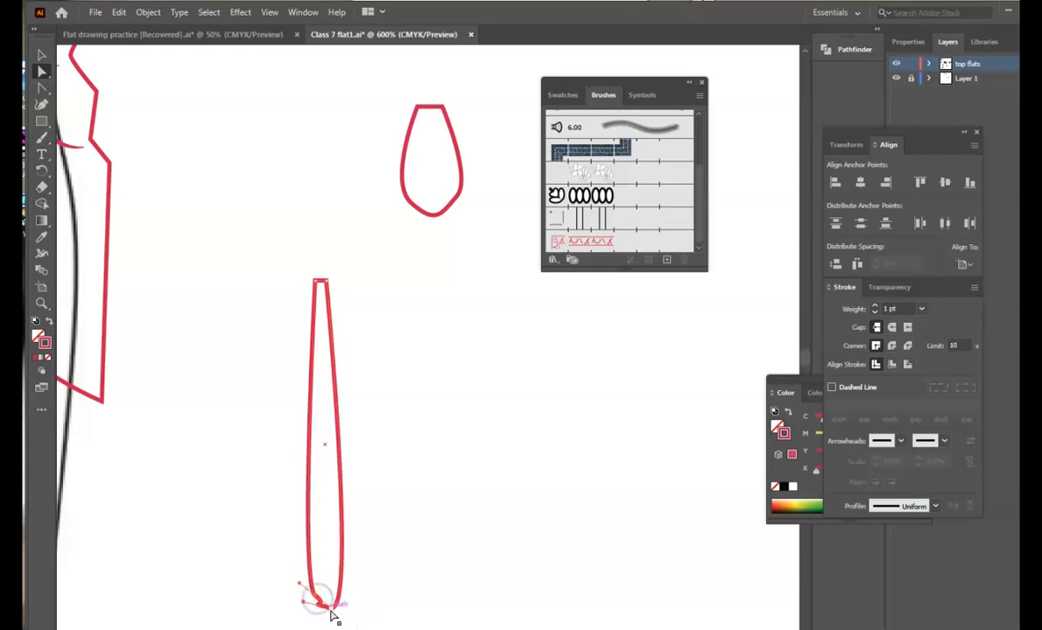
left_click(332, 611)
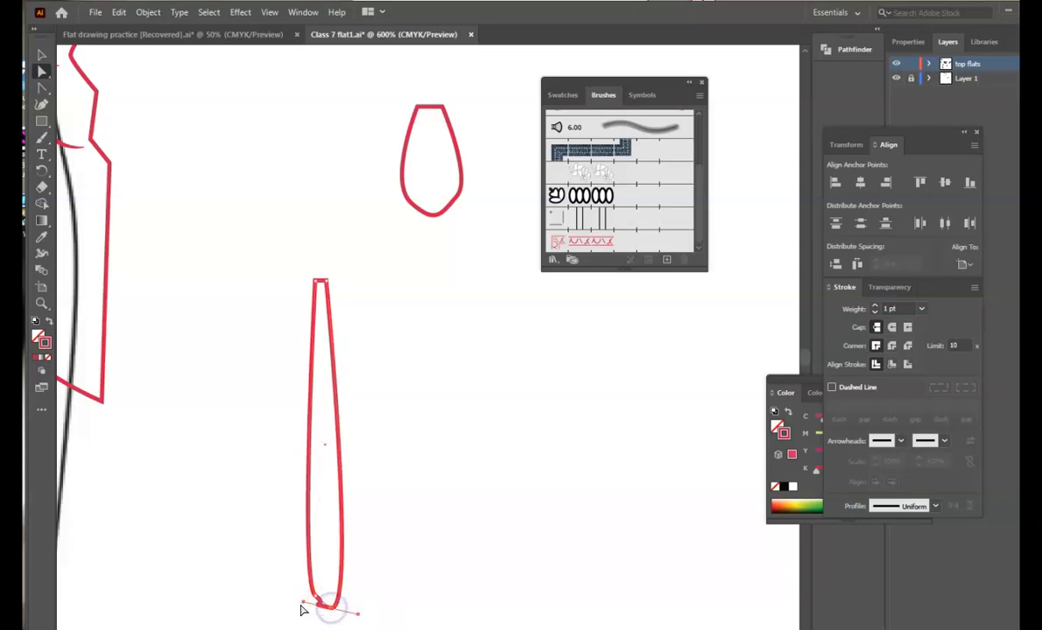
left_click_drag(324, 604, 302, 592)
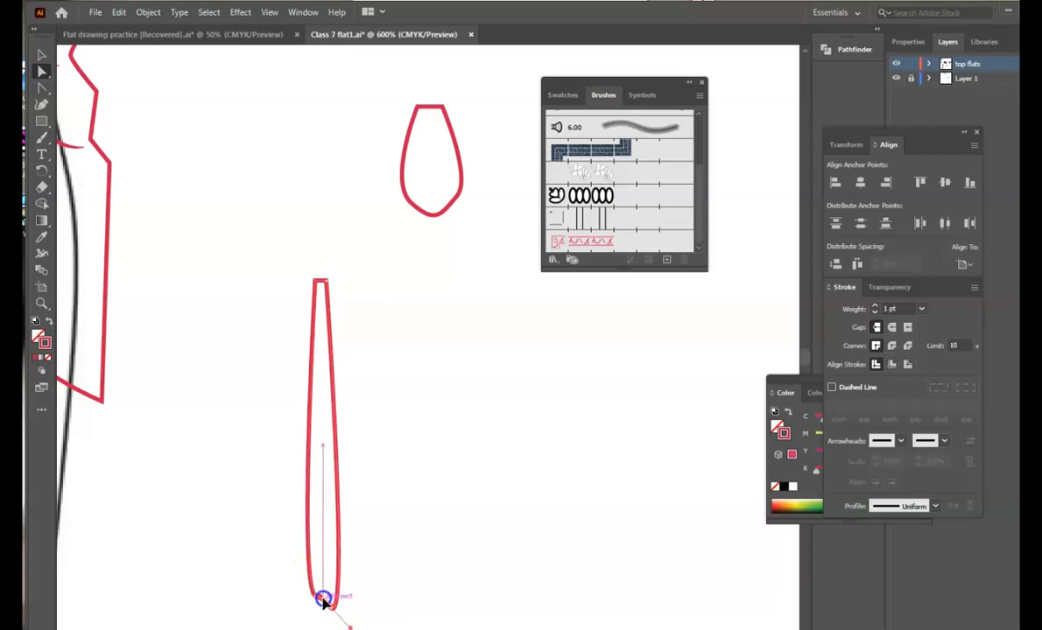
left_click(395, 600)
- Duplicate the long tapered strip and place the copy to its right, below the teardrop
left_click_drag(259, 235, 375, 614)
key("ctrl+c")
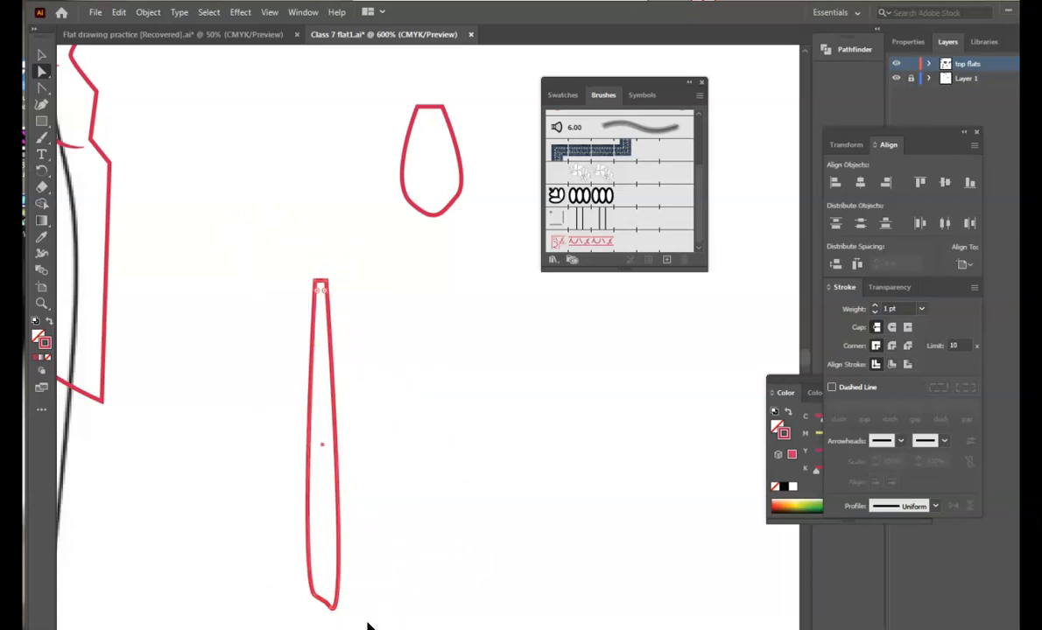
key("ctrl+v")
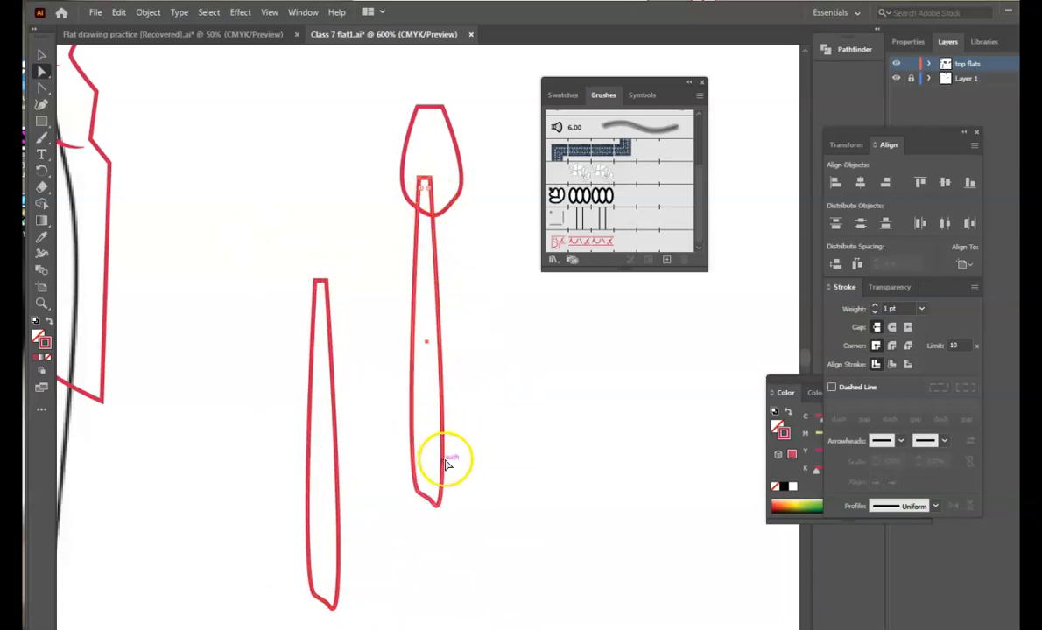
left_click_drag(444, 494, 489, 554)
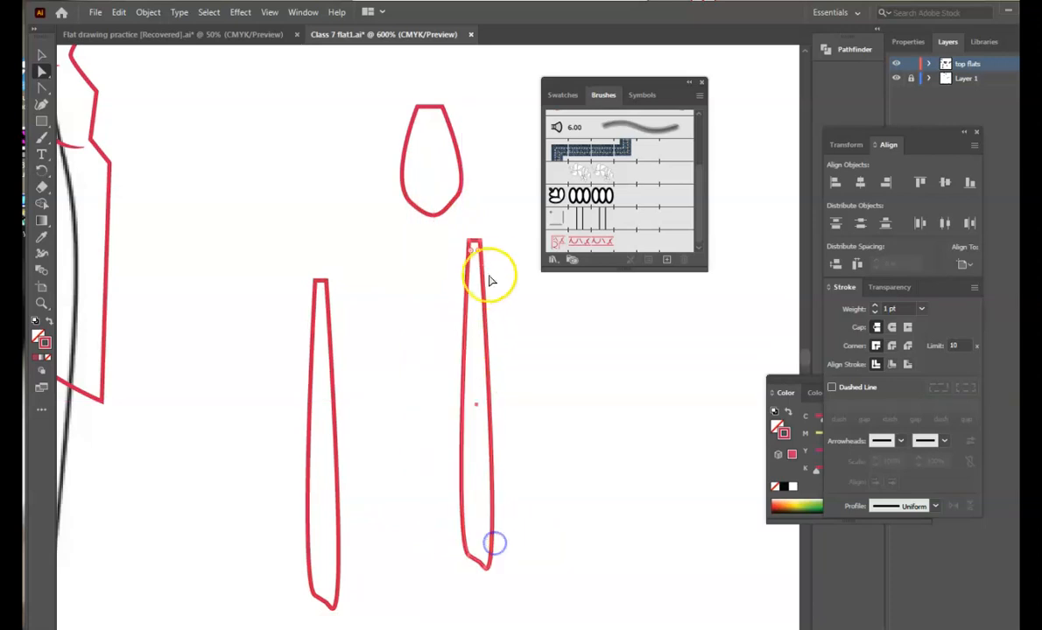
- Shorten the copied strip to about half its length and position both strips hanging from the teardrop shape
left_click(42, 58)
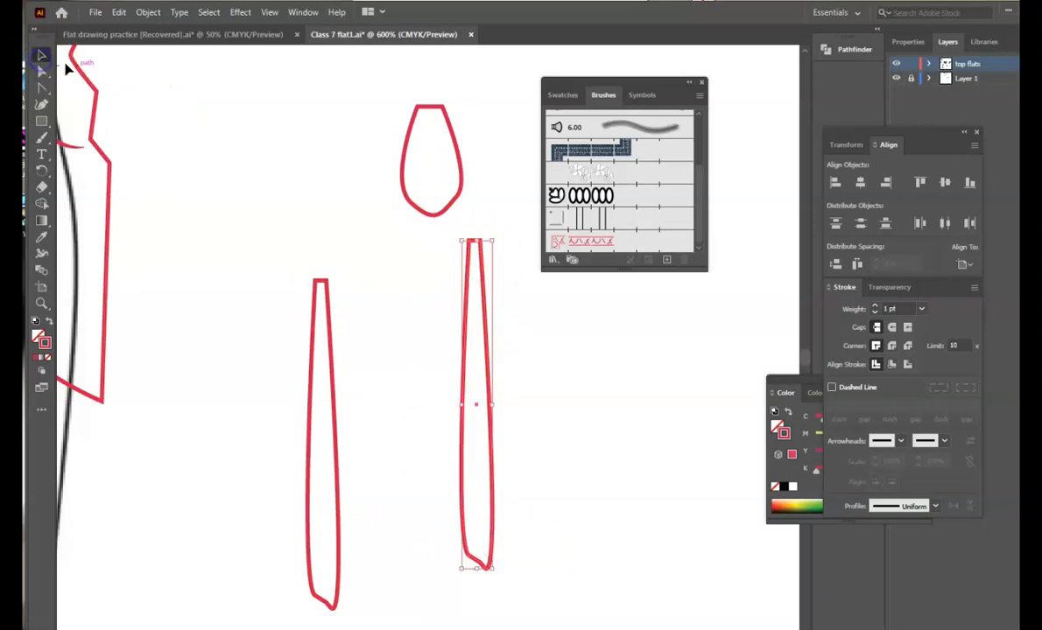
left_click_drag(491, 240, 462, 387)
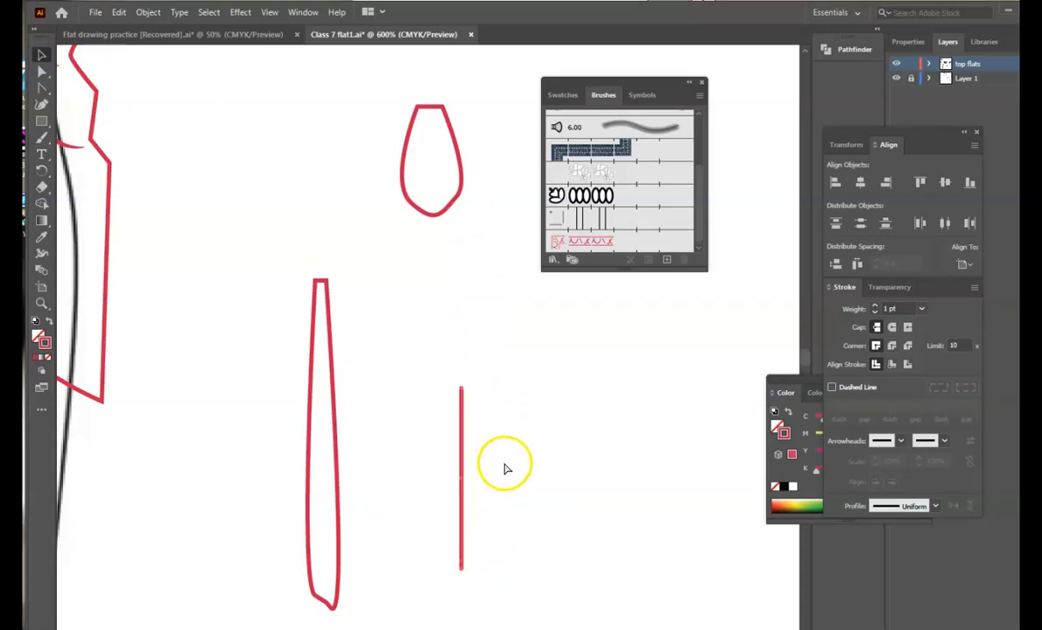
key("ctrl+z")
left_click_drag(491, 240, 453, 133)
left_click_drag(336, 432, 441, 259)
- Bring the teardrop shape to the front of the two strips
left_click(407, 203)
right_click(408, 202)
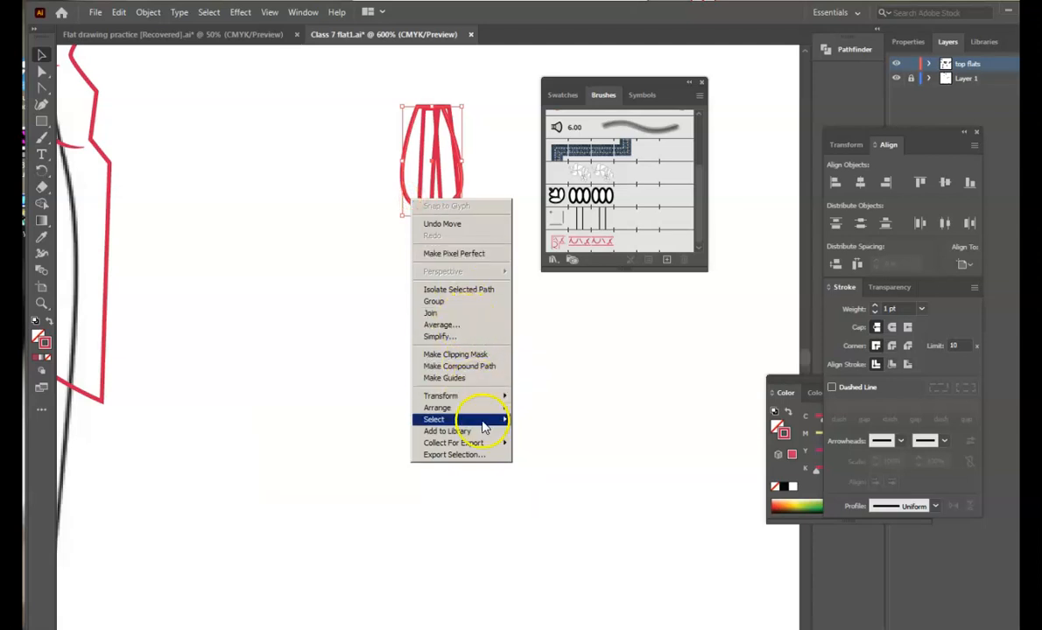
mouse_move(429, 407)
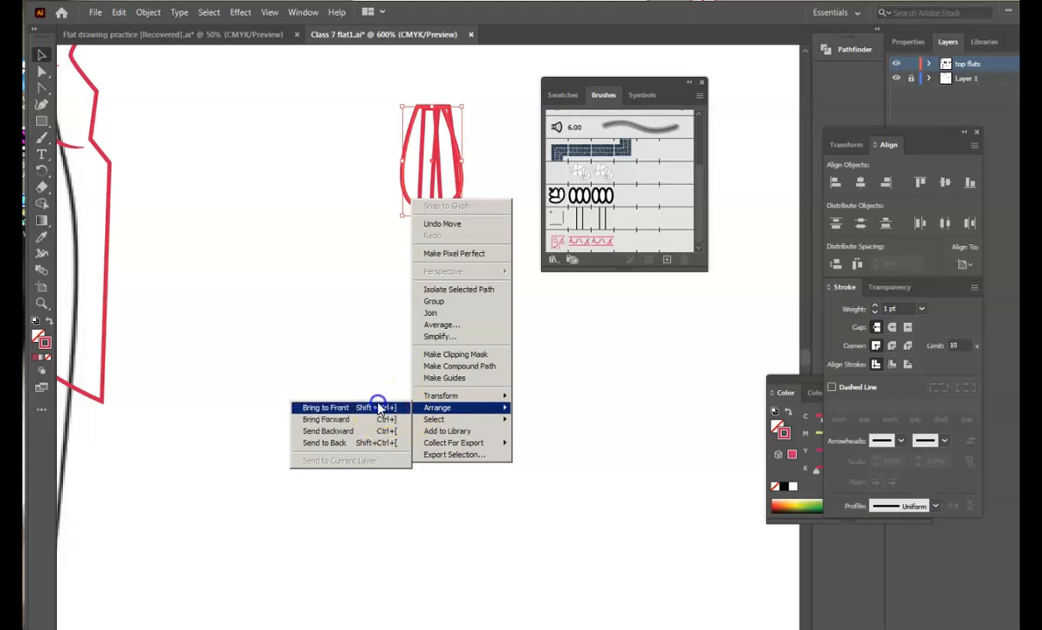
left_click(379, 408)
left_click(377, 433)
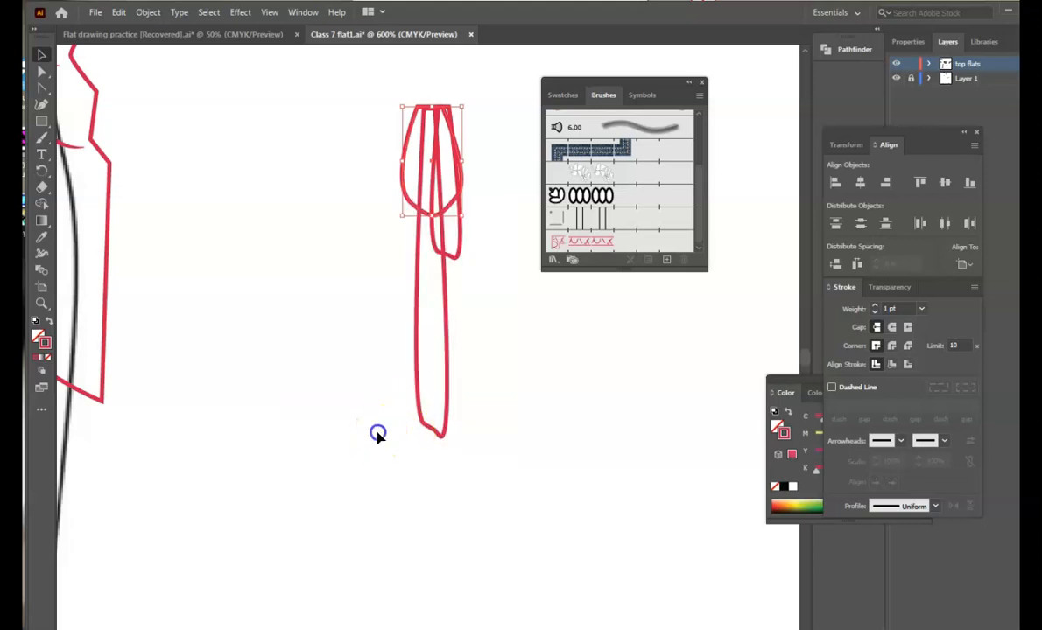
- Fill the teardrop with the near-white colour FFF8FA
left_click(408, 205)
double_click(37, 334)
left_click(325, 269)
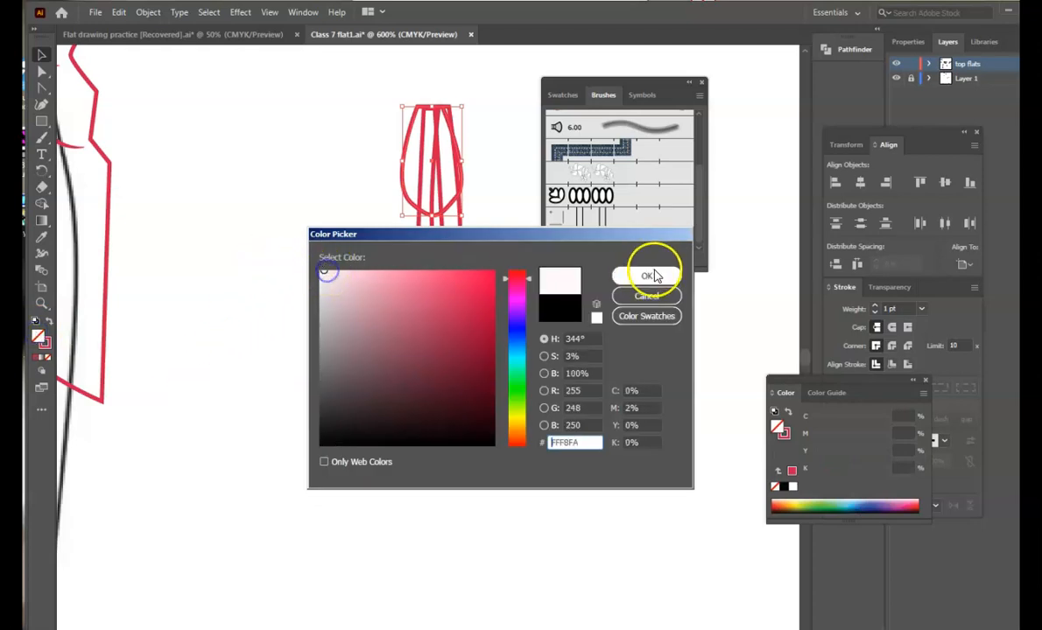
left_click(646, 276)
left_click(212, 323)
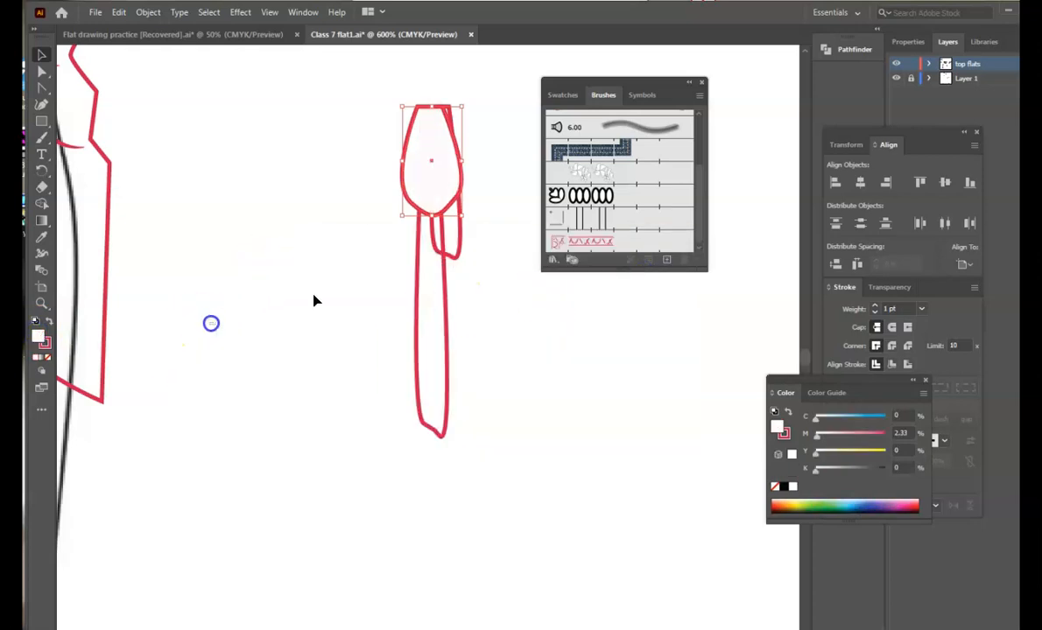
- Fill both hanging strips with the very light grey F7F7F7
left_click(462, 260)
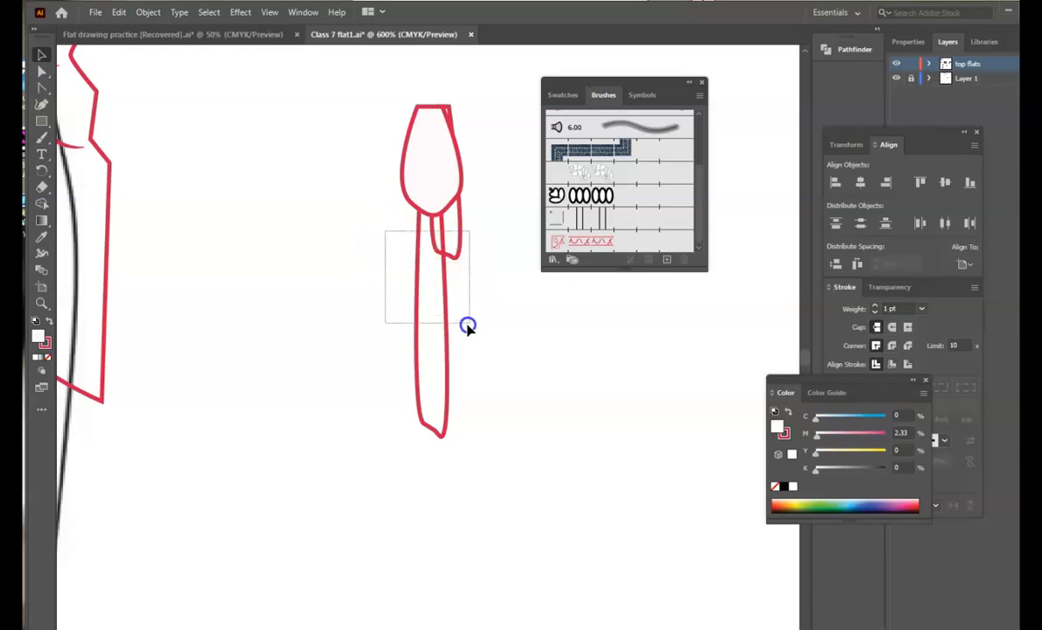
left_click_drag(468, 326, 469, 326)
double_click(36, 339)
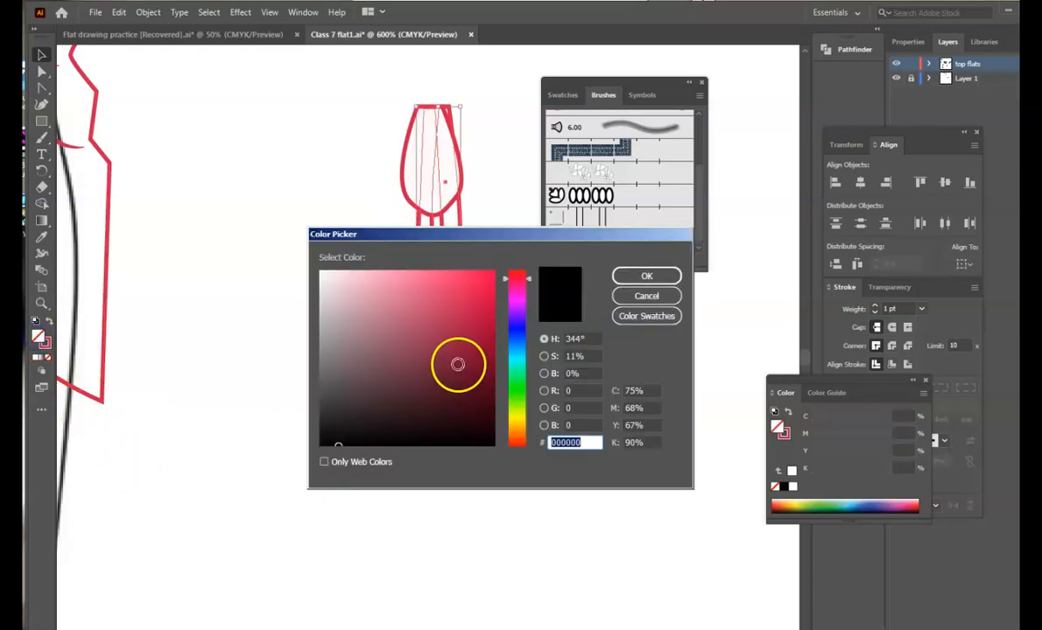
left_click(320, 273)
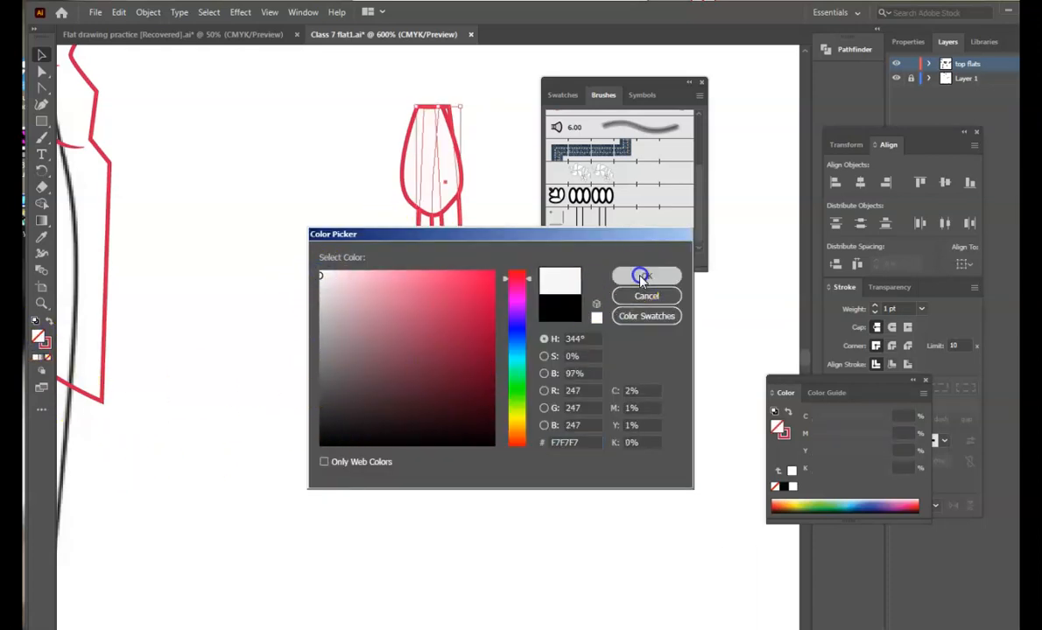
left_click(631, 274)
- Shift the teardrop slightly to the right so it sits centred over the tops of the two strips
left_click(389, 131)
left_click_drag(377, 87, 471, 452)
left_click(335, 130)
left_click_drag(443, 214, 447, 209)
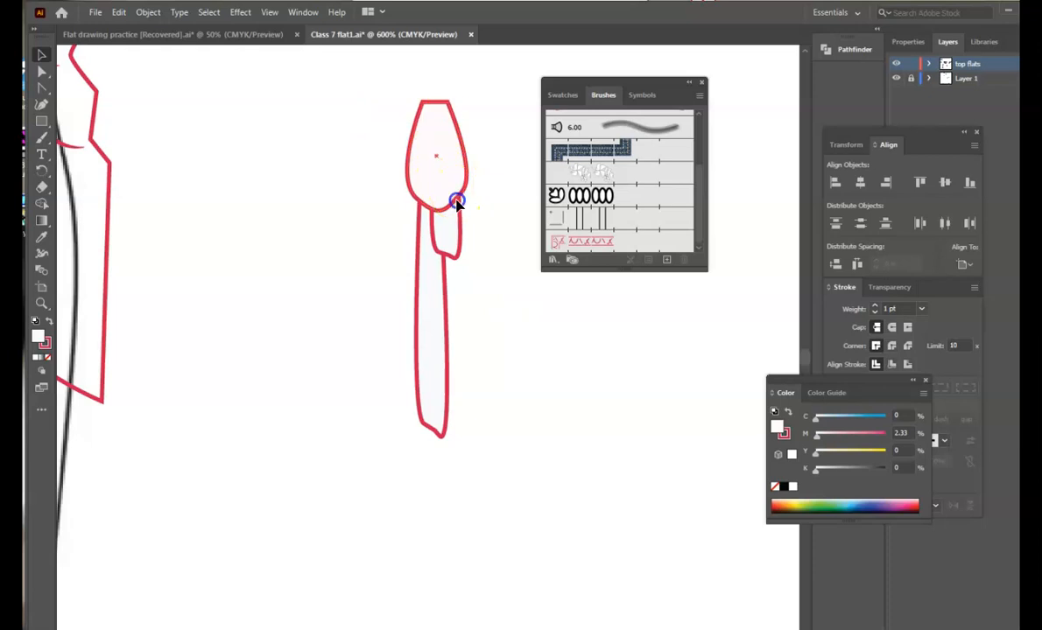
left_click(516, 284)
- Duplicate the whole tassel and place the copy at the lower end of the skirt's right-hand trim
left_click_drag(372, 81, 498, 463)
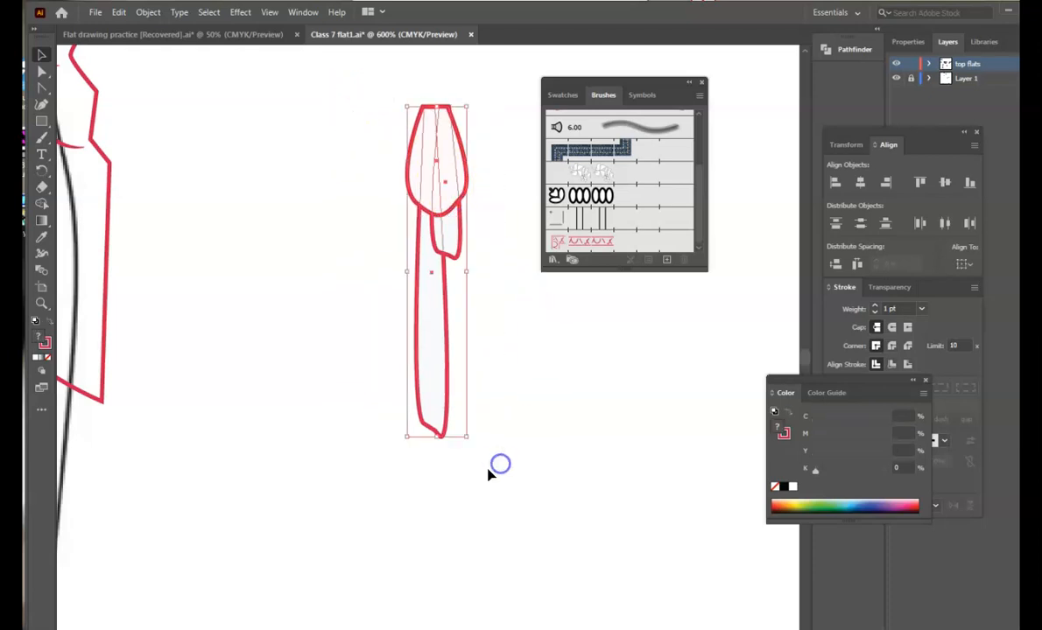
key("ctrl+minus")
key("ctrl+minus")
key("ctrl+minus")
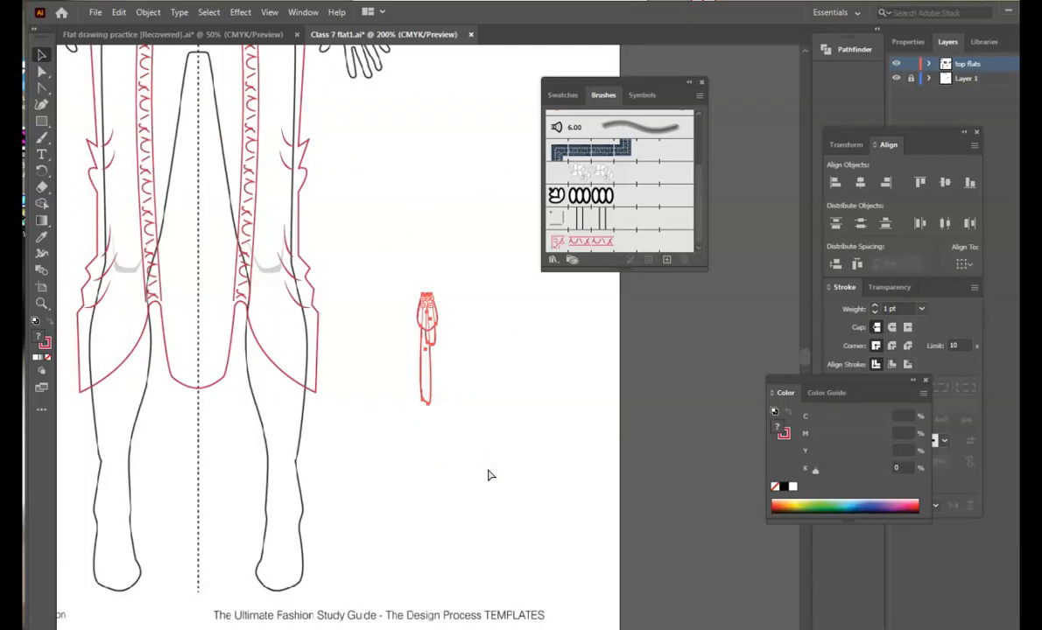
key("ctrl+c")
key("ctrl+v")
left_click_drag(440, 321, 251, 326)
left_click(507, 449)
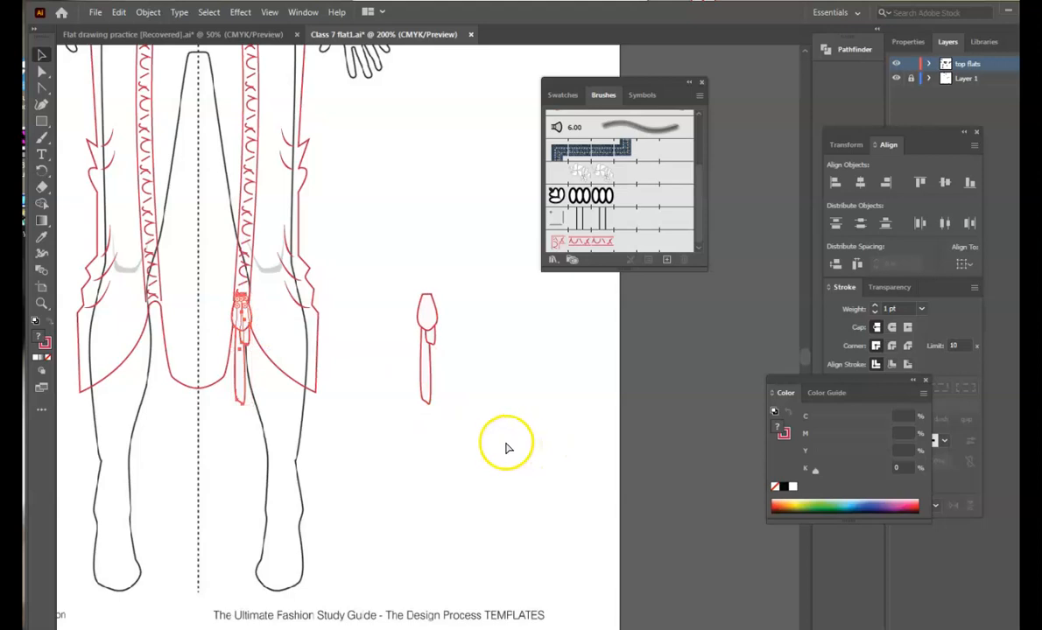
- Place another tassel copy at the lower end of the skirt's left-hand trim
left_click(452, 346)
left_click_drag(435, 326, 162, 328)
left_click(514, 435)
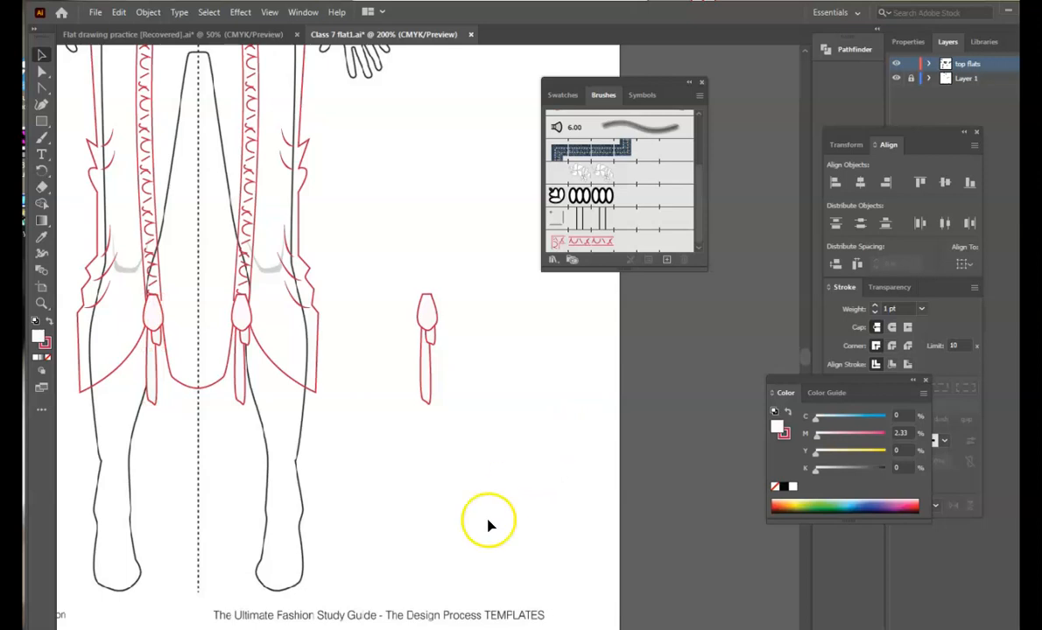
- Duplicate the tassel's long strip and hang one copy from each outer bottom corner of the skirt
left_click(423, 392)
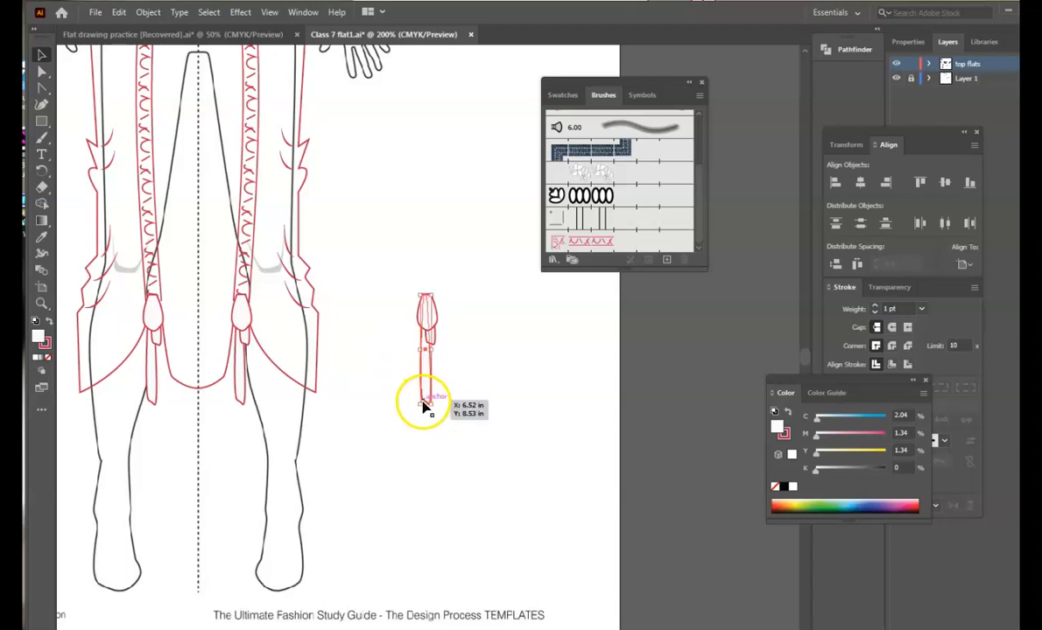
key("ctrl+c")
key("ctrl+v")
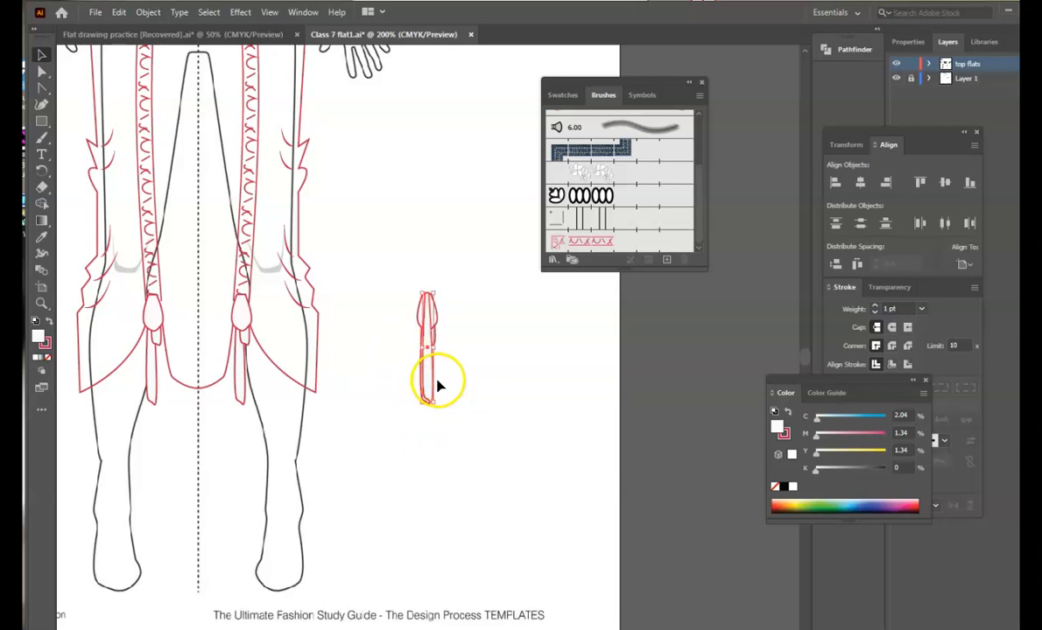
left_click_drag(436, 390, 325, 488)
left_click(429, 400)
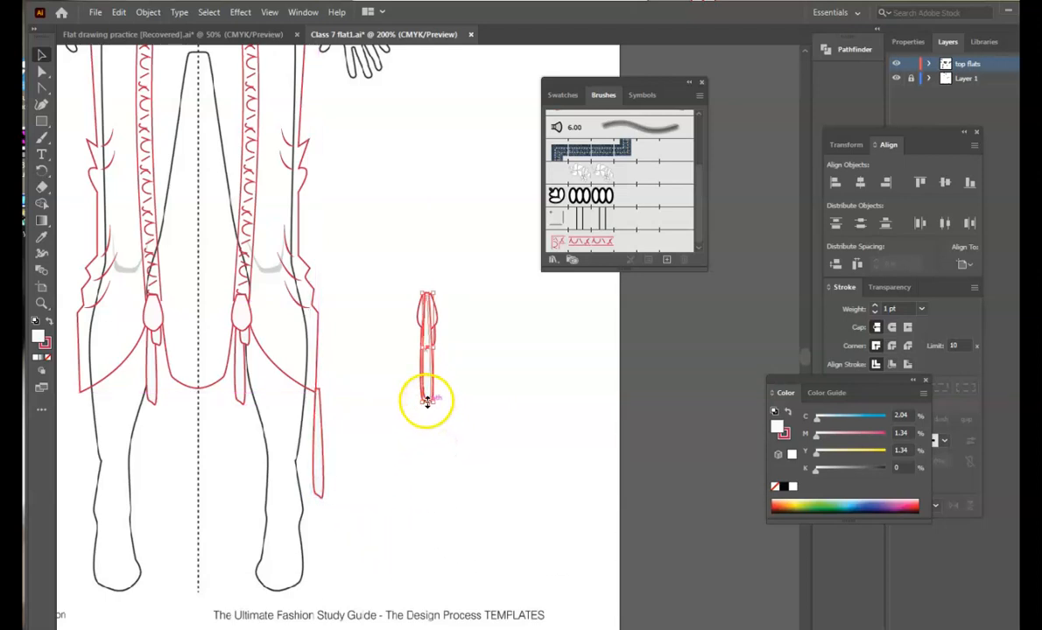
left_click_drag(426, 401, 354, 488)
key("ctrl+z")
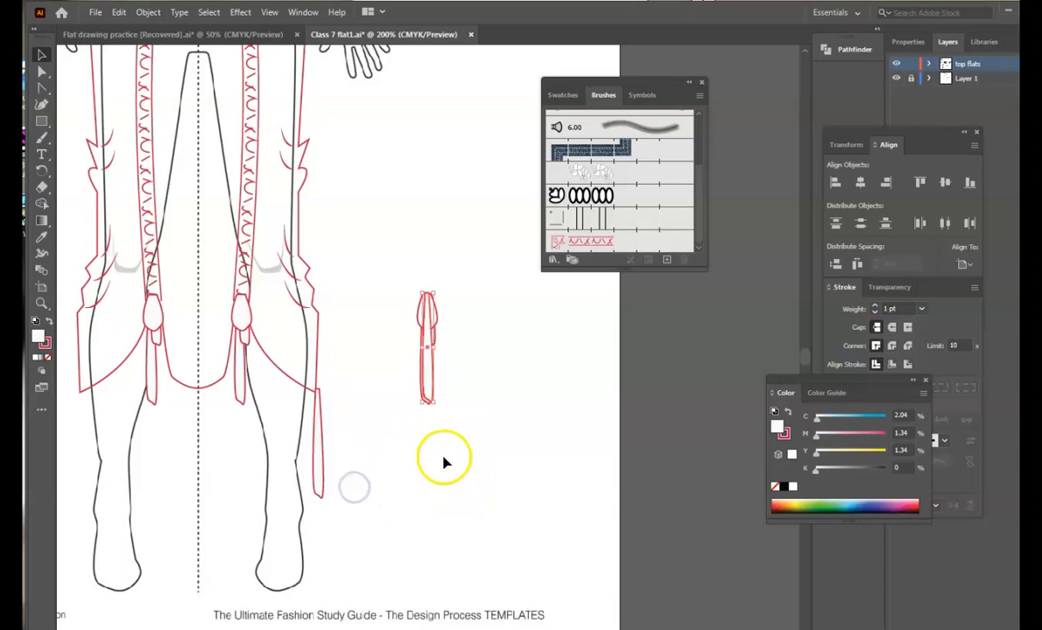
left_click_drag(426, 398, 78, 494)
- Hide the body template layer, Layer 1, so only the skirt artwork shows
key("ctrl+minus")
key("ctrl+minus")
key("ctrl+minus")
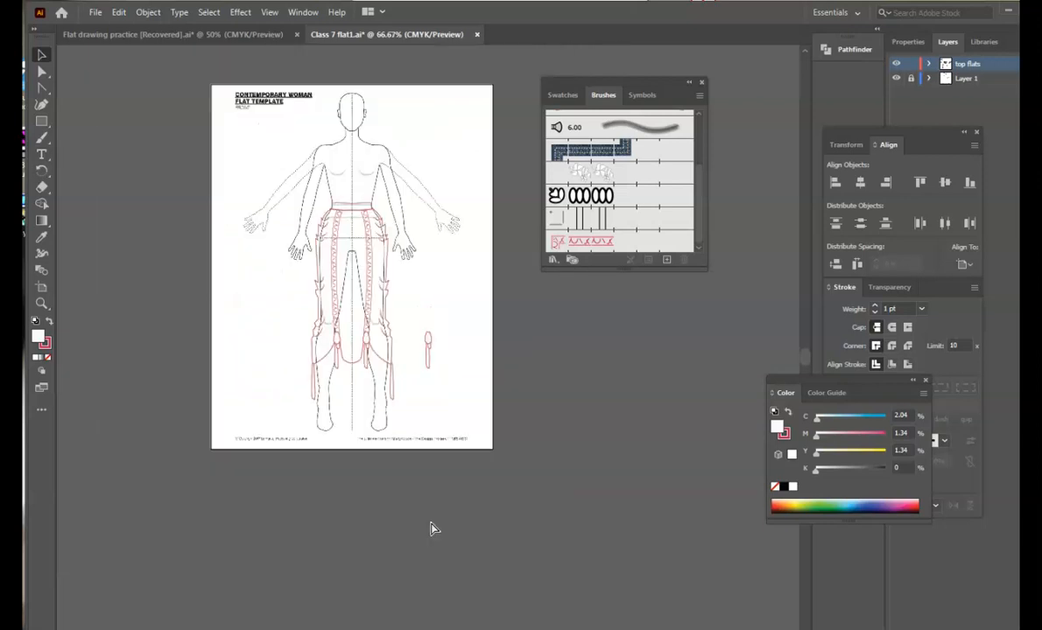
left_click(894, 79)
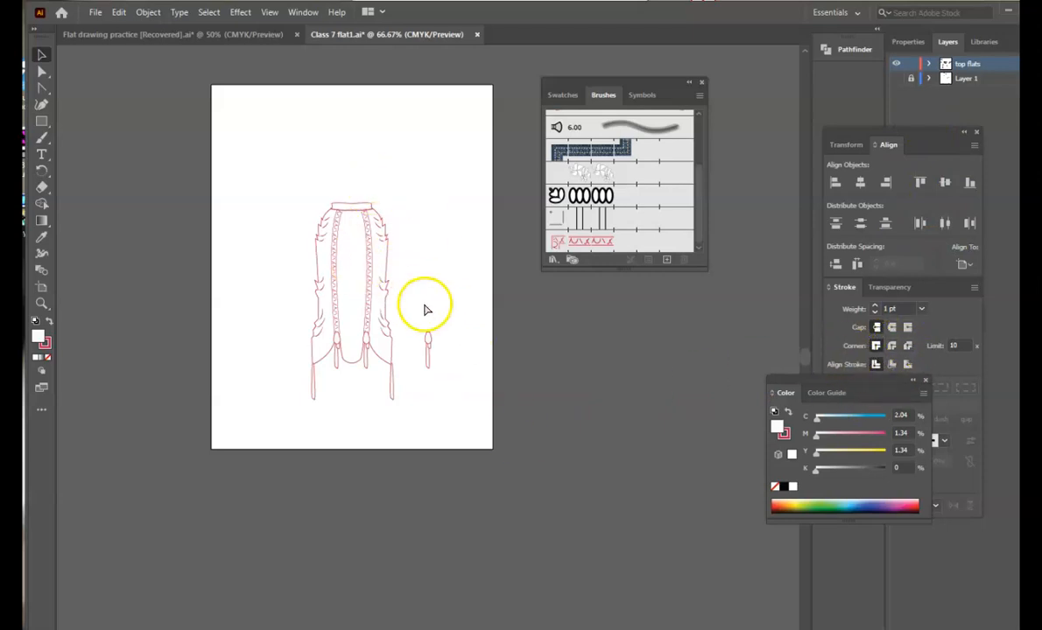
- Draw two downward-curving drape lines with the Pen tool between the trims, just below the waistband
key("ctrl+plus")
key("ctrl+plus")
key("ctrl+plus")
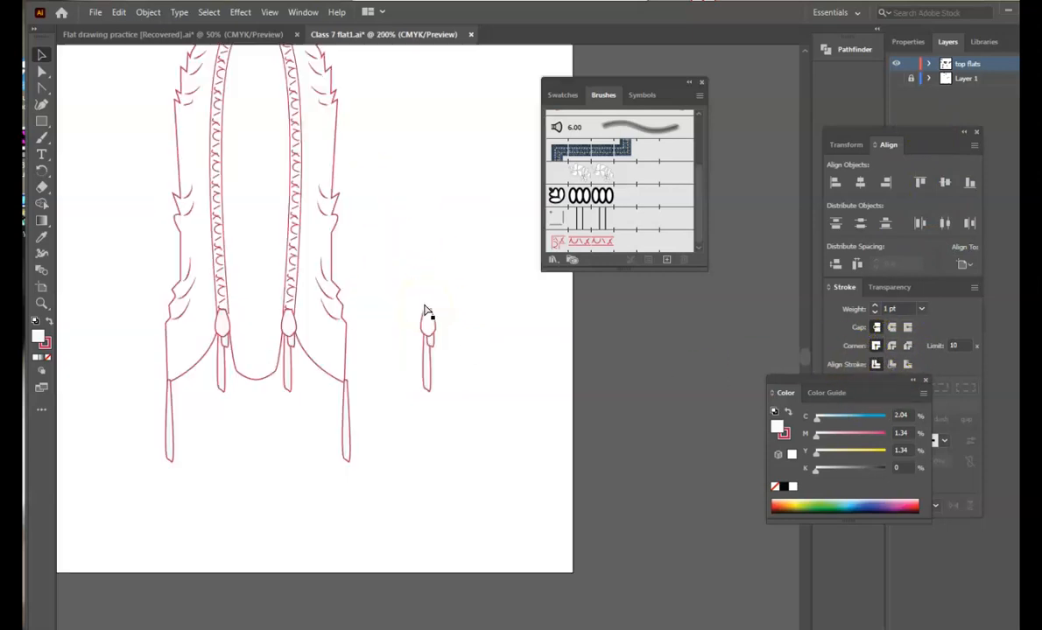
scroll(388, 278, "up", 5)
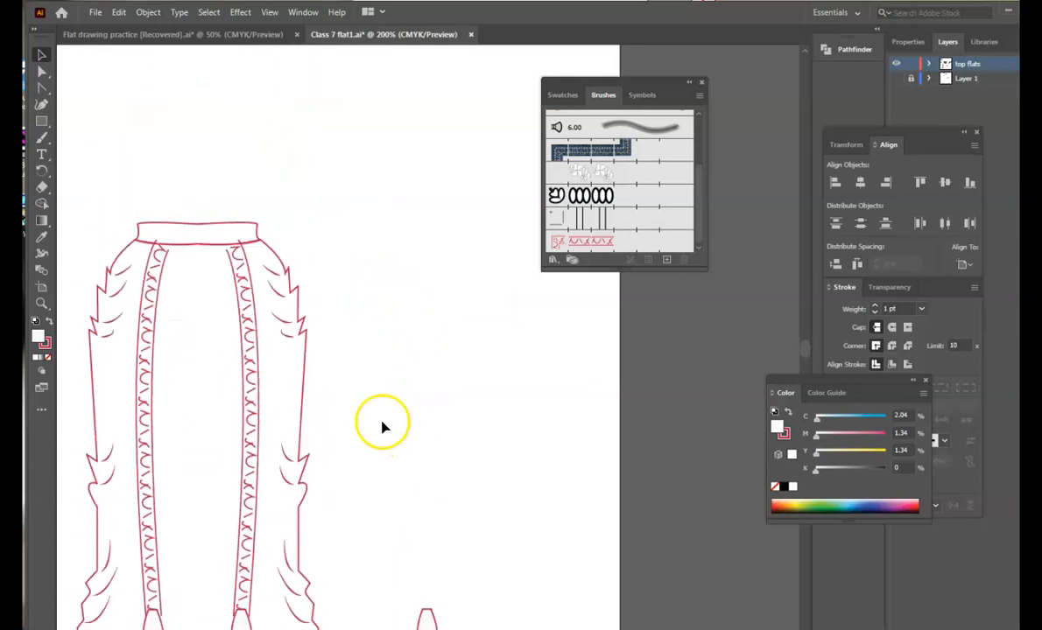
left_click_drag(175, 270, 240, 246)
key("Escape")
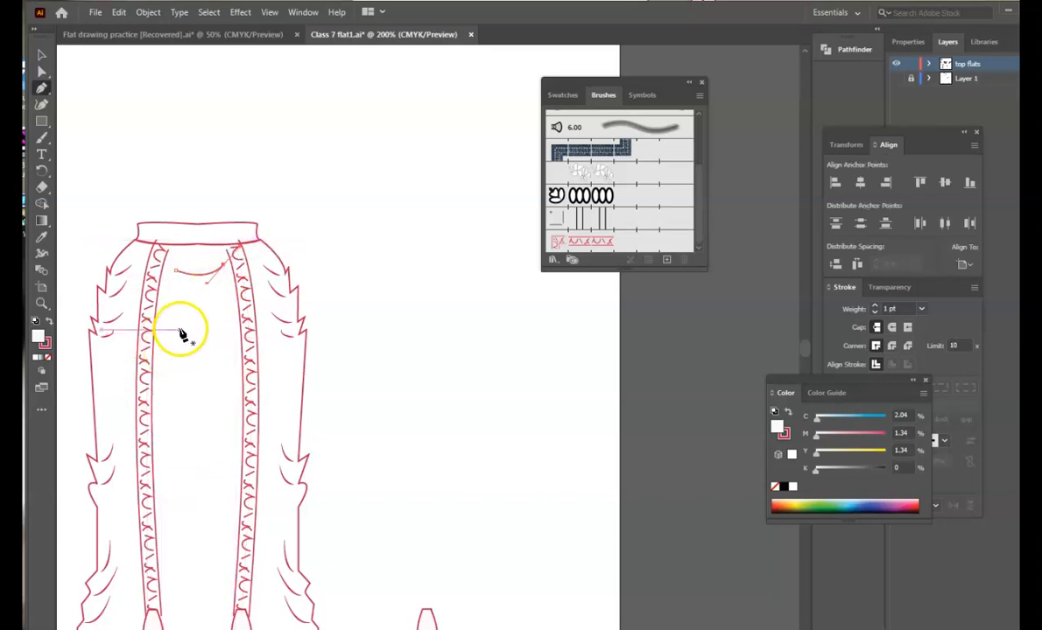
left_click_drag(169, 289, 230, 304)
left_click_drag(252, 261, 254, 257)
key("Escape")
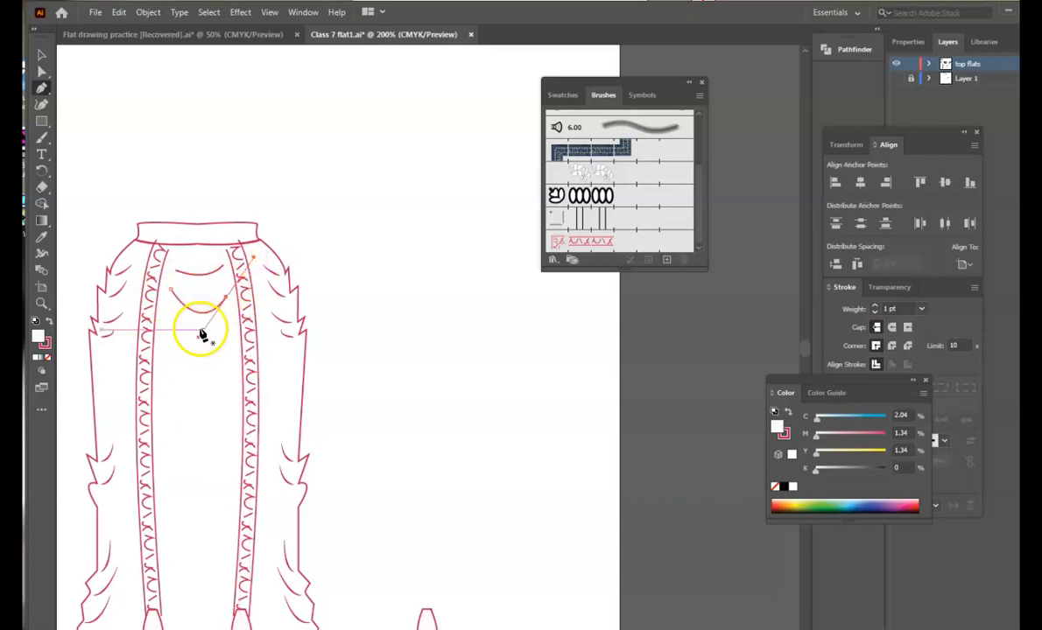
- Draw three curved drape lines with the Pen tool between the trims, in the middle of the skirt's centre panel
left_click(38, 339)
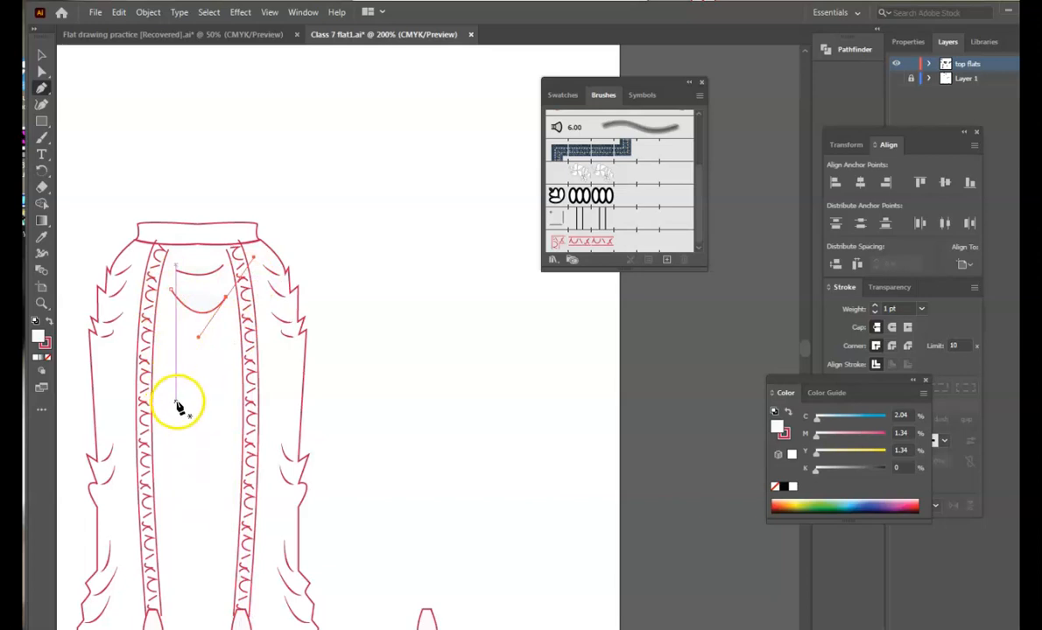
left_click(198, 362)
left_click_drag(231, 338, 239, 316)
key("Escape")
left_click_drag(169, 361, 234, 391)
key("Escape")
left_click_drag(170, 457, 197, 453)
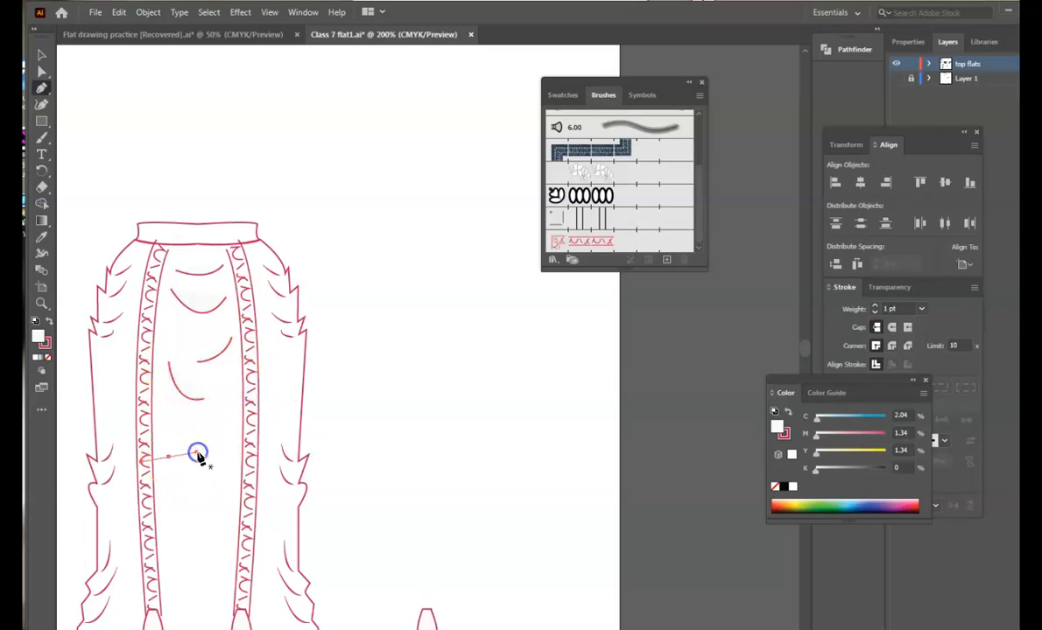
left_click_drag(226, 406, 235, 378)
key("Escape")
- Add three more curved drape lines with the Pen tool down the lower half of the centre panel to just above the hem
scroll(259, 382, "down", 1)
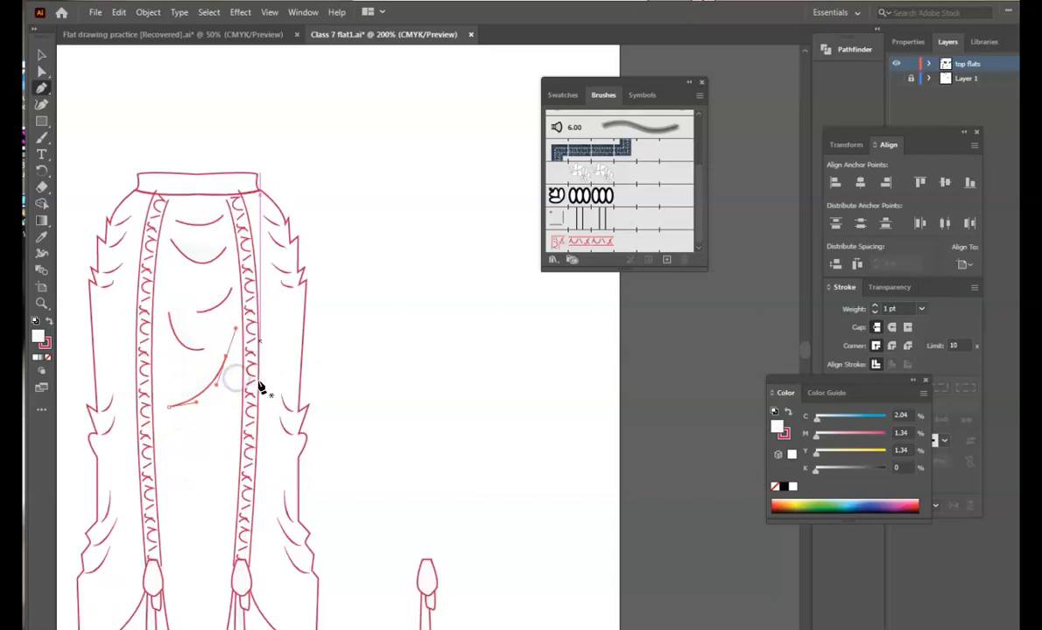
scroll(250, 385, "down", 3)
left_click_drag(170, 291, 250, 309)
key("Escape")
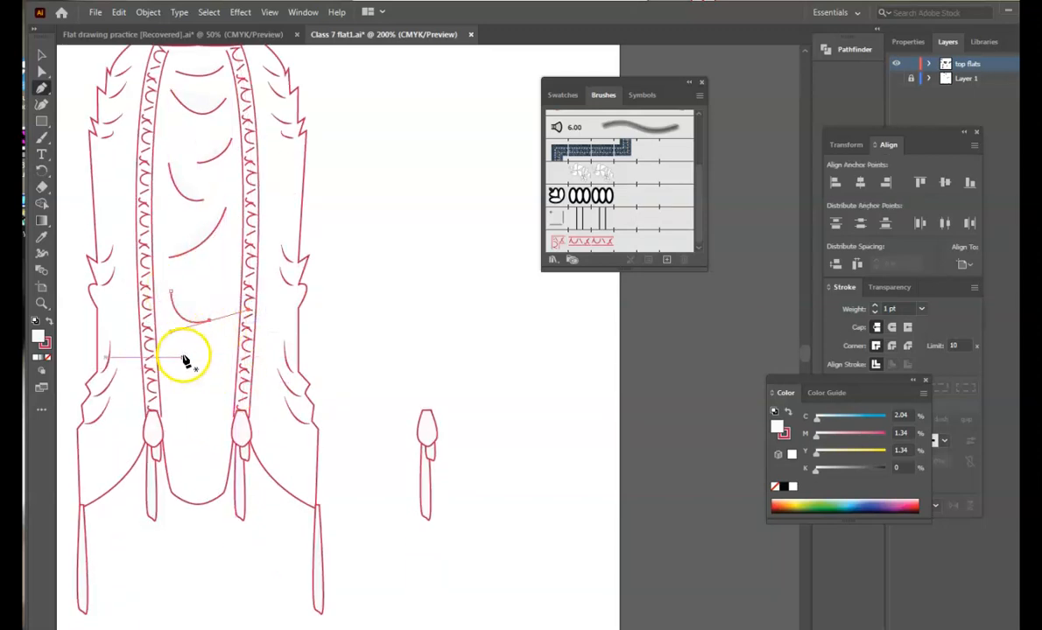
left_click(183, 353)
left_click_drag(212, 373, 227, 356)
key("Escape")
left_click(222, 401)
left_click_drag(183, 447, 160, 425)
scroll(144, 263, "up", 2)
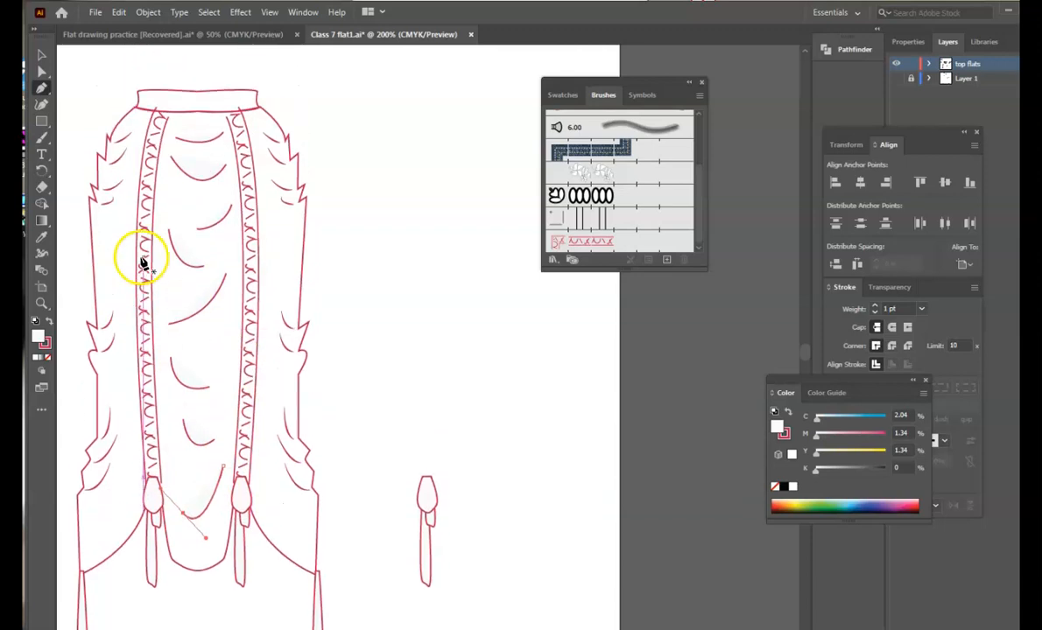
- Select all the drape lines in the centre panel and remove their fill
left_click(40, 56)
left_click(186, 144)
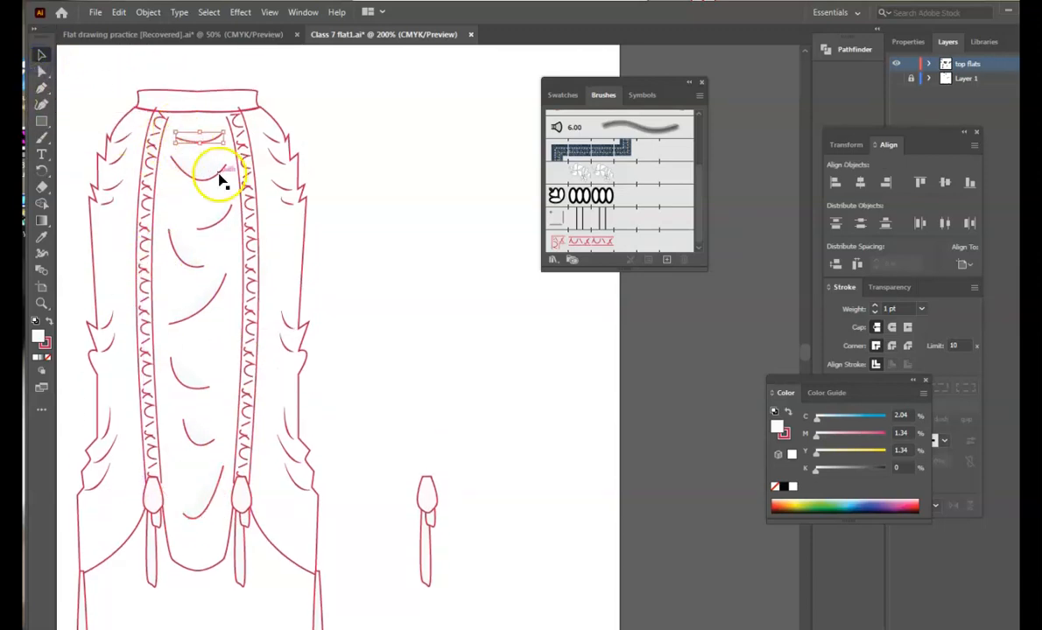
left_click(210, 175, "shift")
left_click(221, 221, "shift")
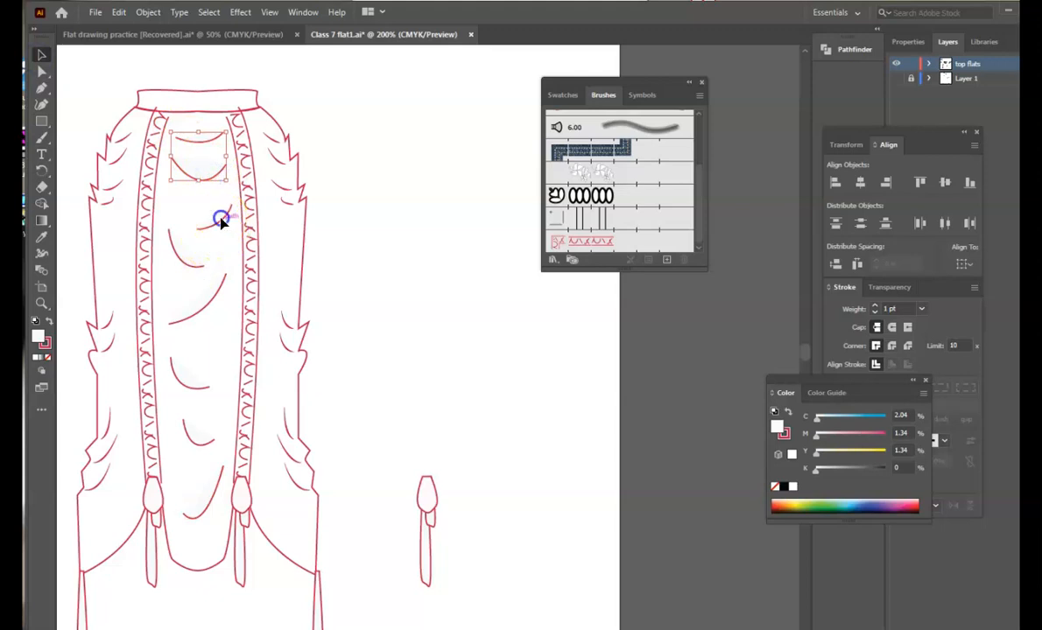
left_click(186, 260, "shift")
left_click(197, 319, "shift")
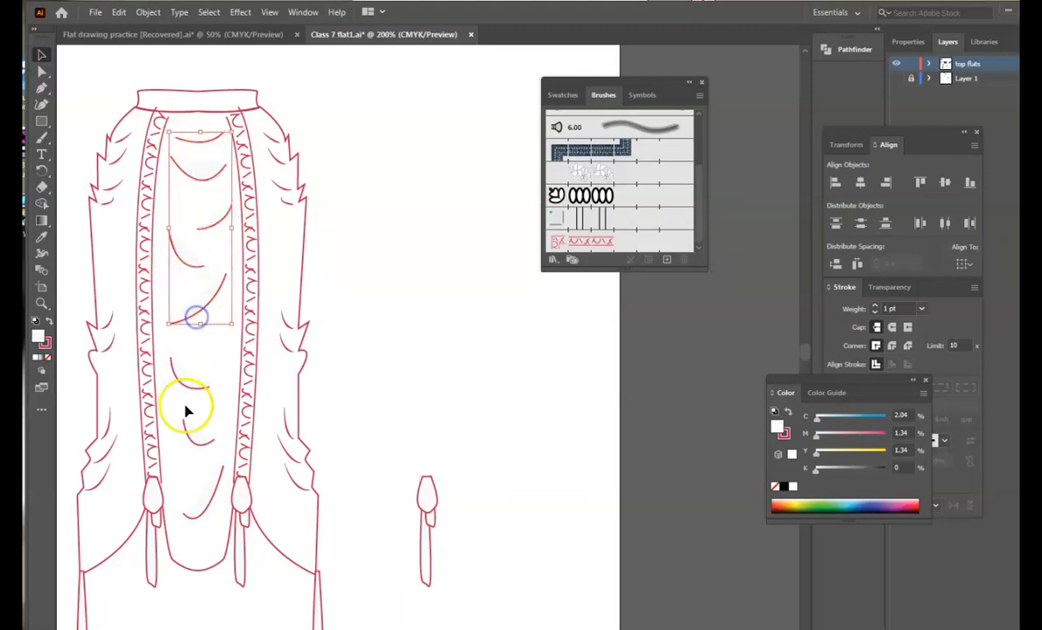
left_click(201, 446, "shift")
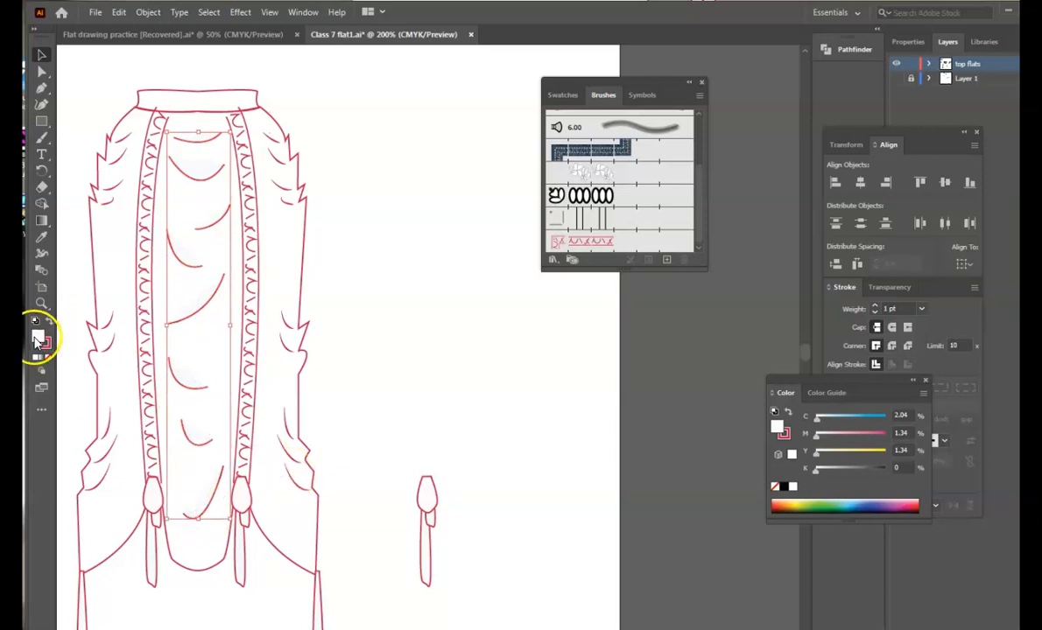
left_click(48, 357)
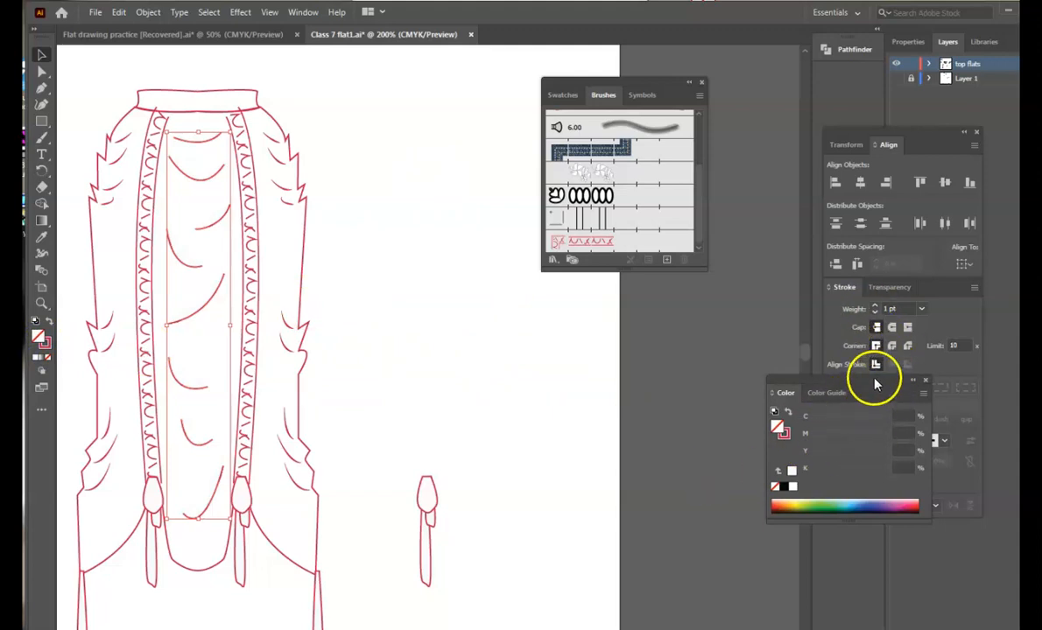
- Apply the half-oval variable width profile, the last one offered, to the selected drape lines
left_click(925, 380)
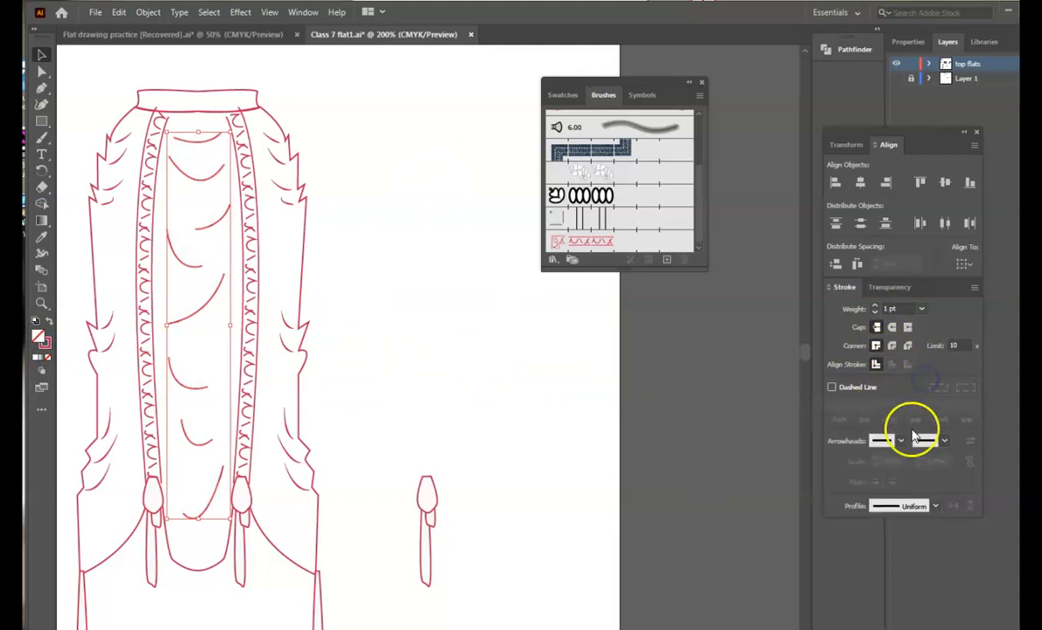
left_click(910, 506)
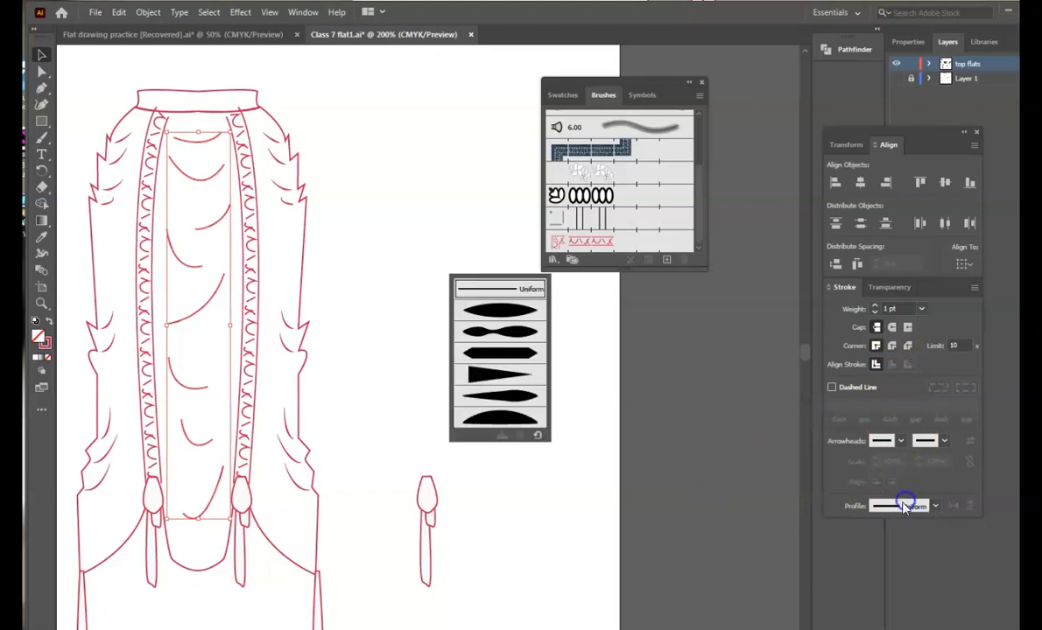
left_click(512, 419)
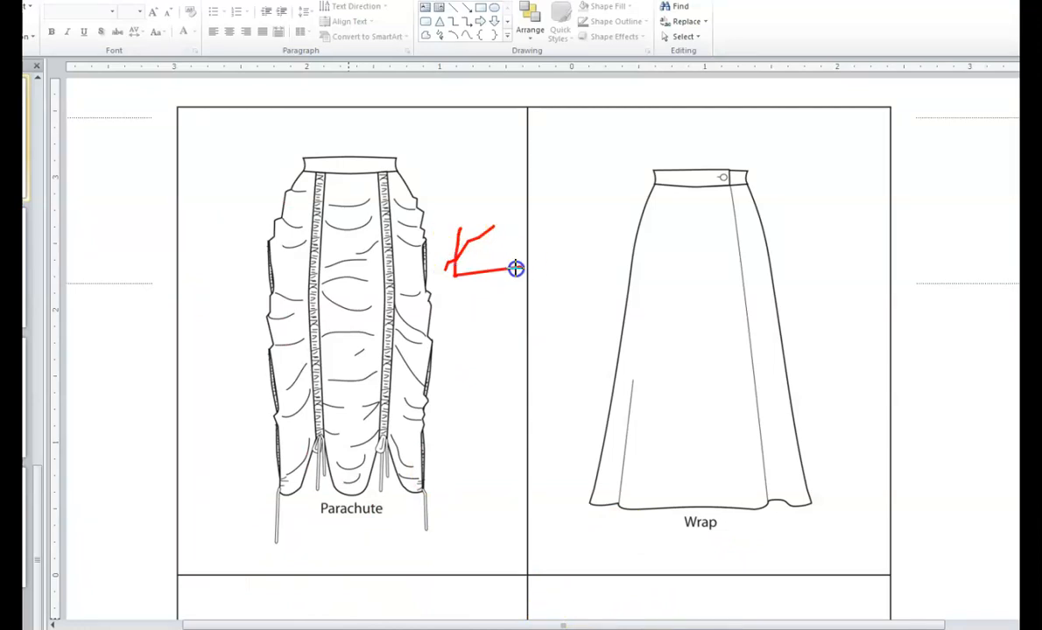
- Circle the Wrap skirt on the reference slide
mouse_move(716, 572)
left_mouse_down()
mouse_move(584, 395)
mouse_move(620, 150)
mouse_move(812, 153)
mouse_move(896, 310)
mouse_move(864, 441)
mouse_move(737, 565)
left_mouse_up()
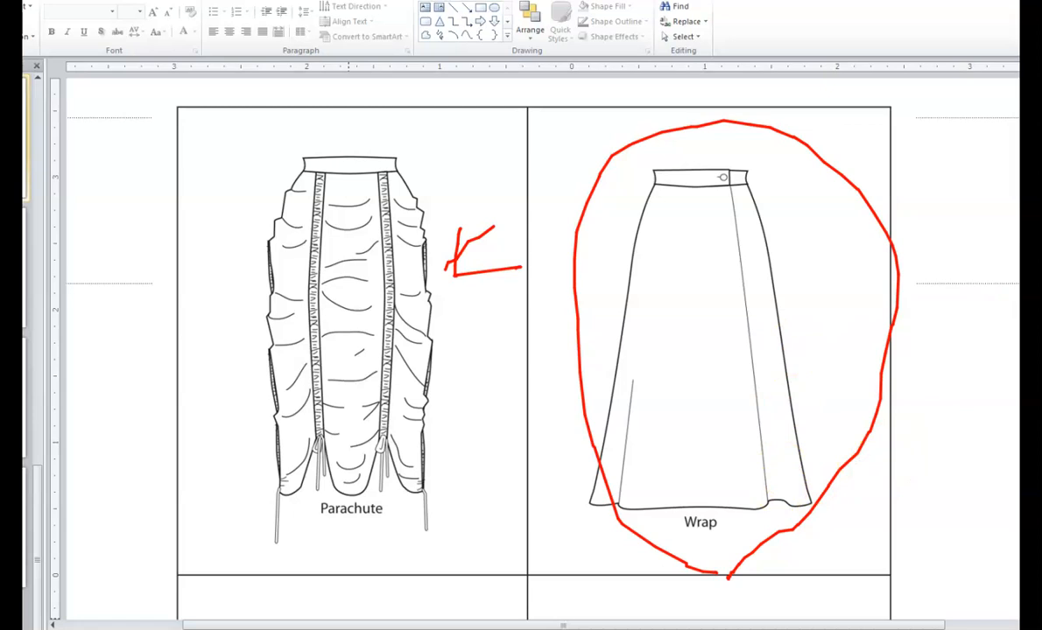
left_click(922, 471)
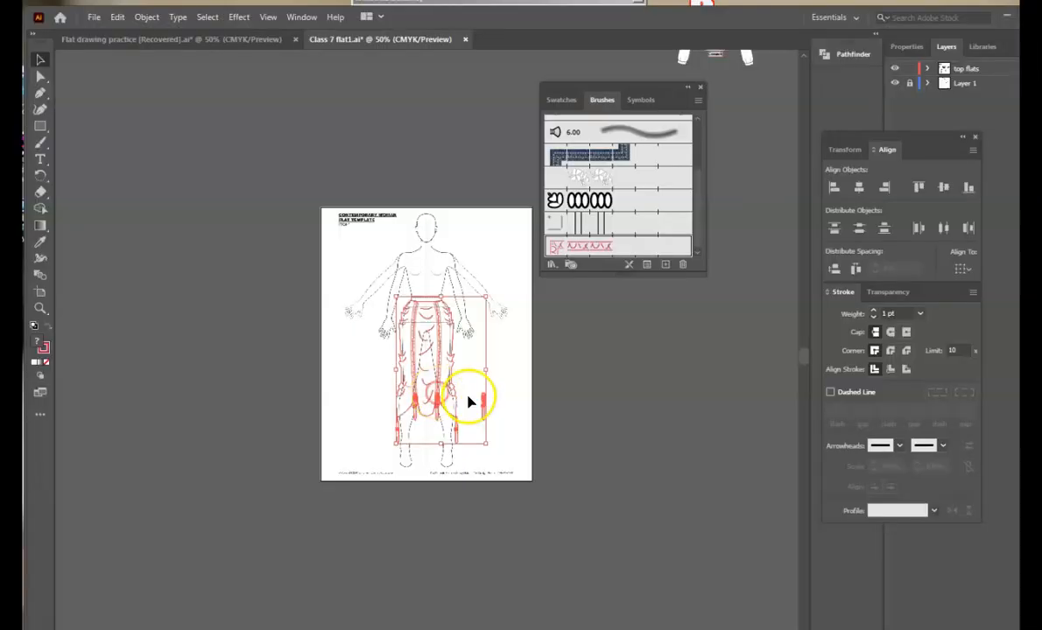
- Group the finished skirt artwork and move it off the artboard, clear of the body template
right_click(419, 400)
left_click(477, 471)
mouse_move(430, 417)
left_mouse_down()
mouse_move(442, 414)
mouse_move(248, 289)
mouse_move(143, 253)
left_mouse_up()
left_click(219, 365)
- Draw a narrow closed strip with the Pen tool from the waist over the hip, running about 3.5 in from hip to lower leg
key("ctrl+equal")
key("ctrl+equal")
key("ctrl+equal")
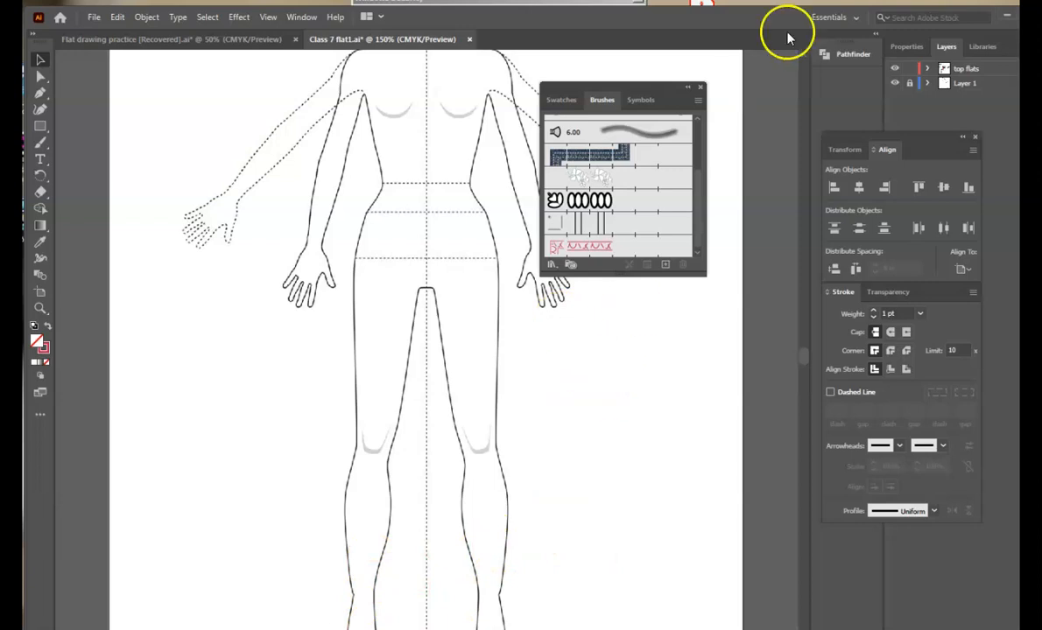
left_click_drag(665, 87, 788, 52)
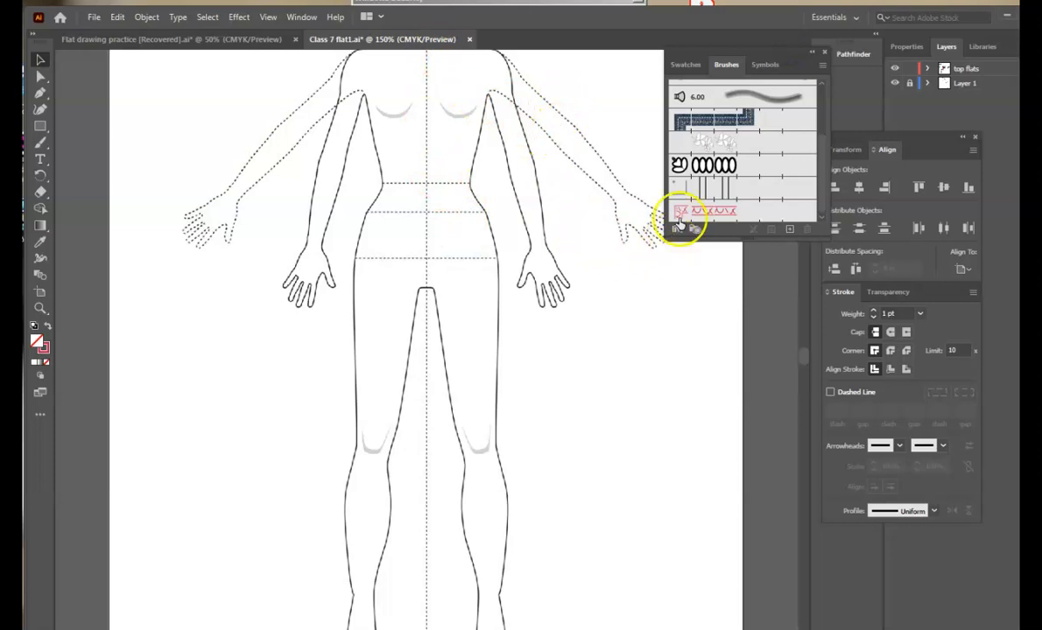
key("p")
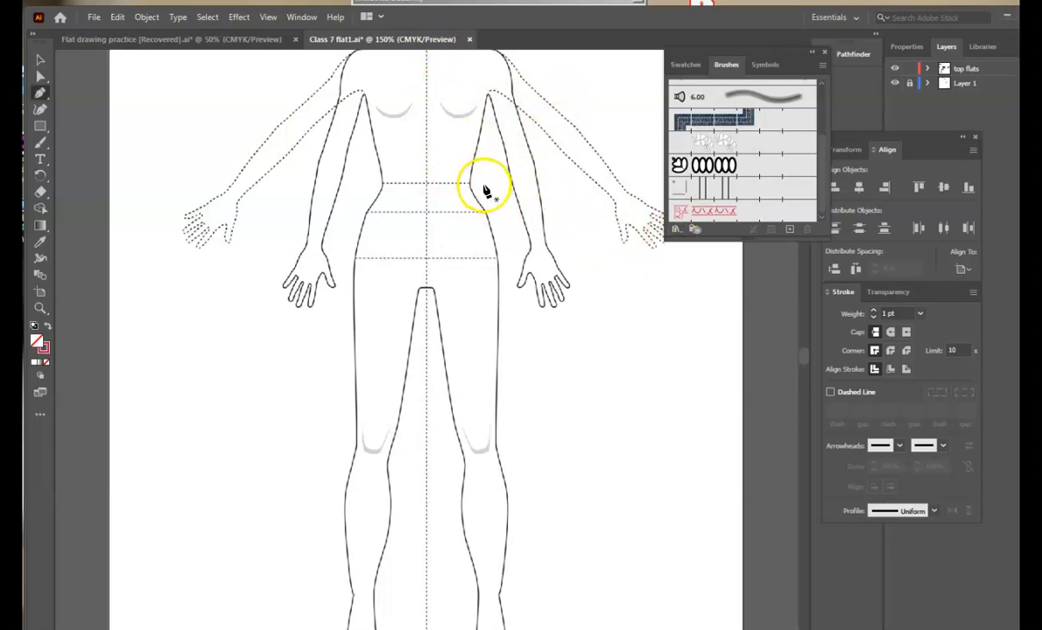
left_click(480, 184)
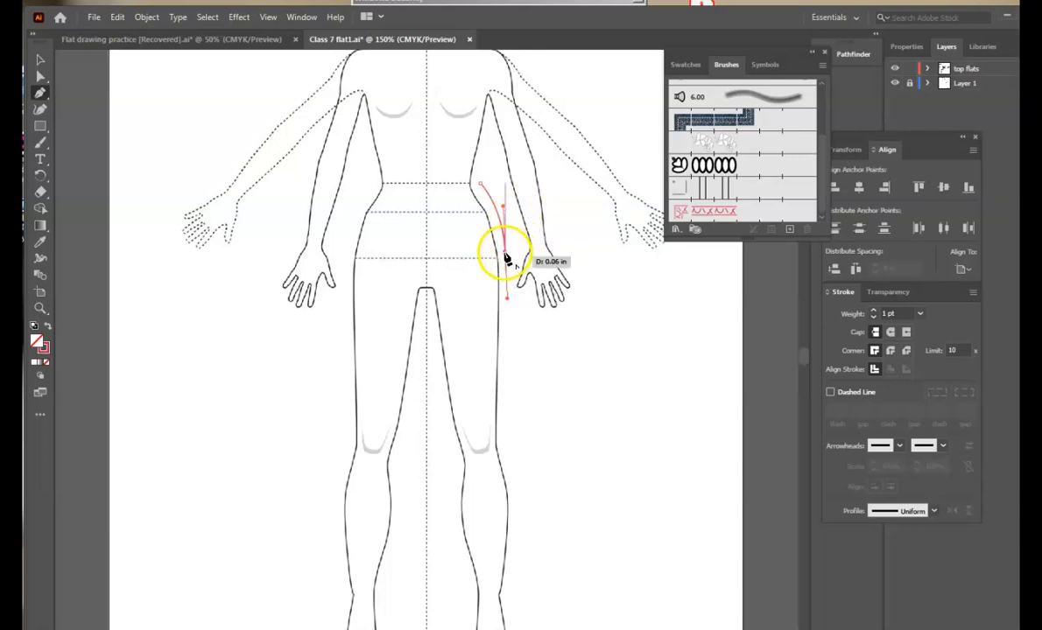
left_click(506, 254)
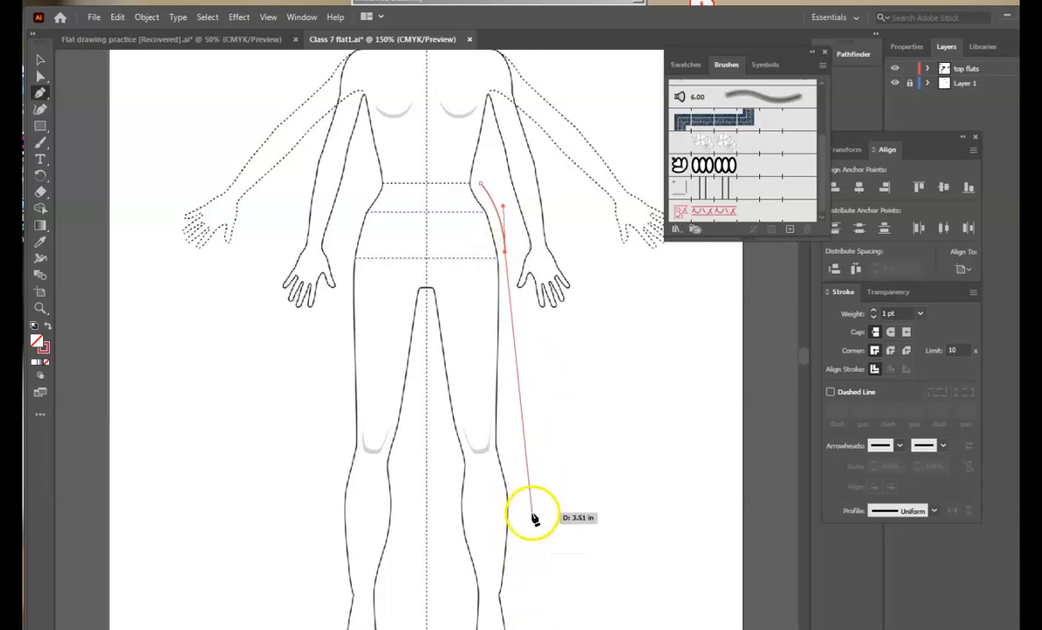
left_click_drag(532, 513, 516, 528)
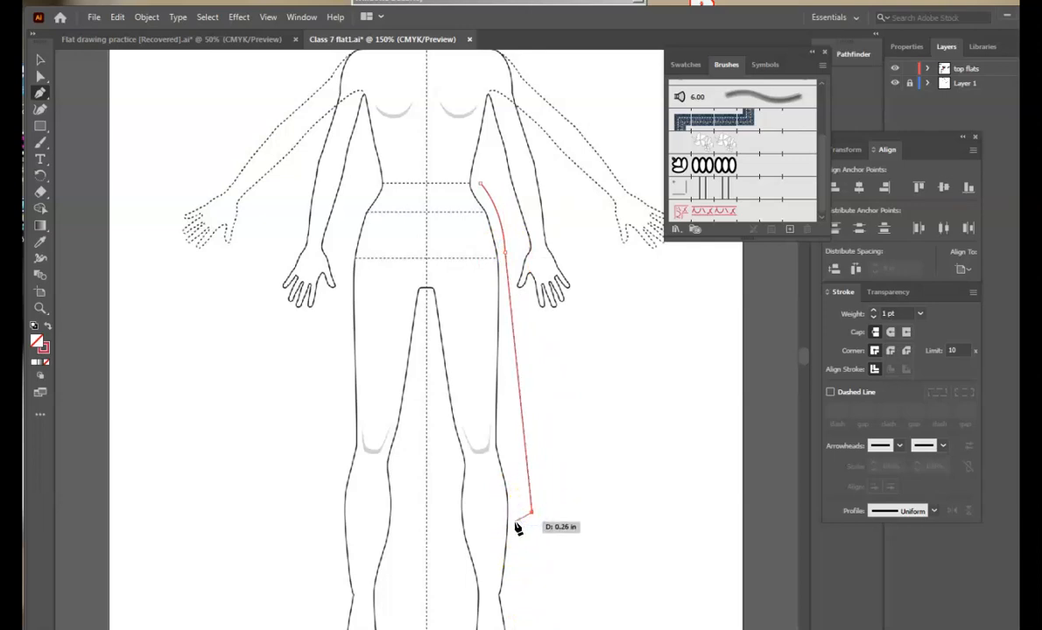
left_click(524, 520)
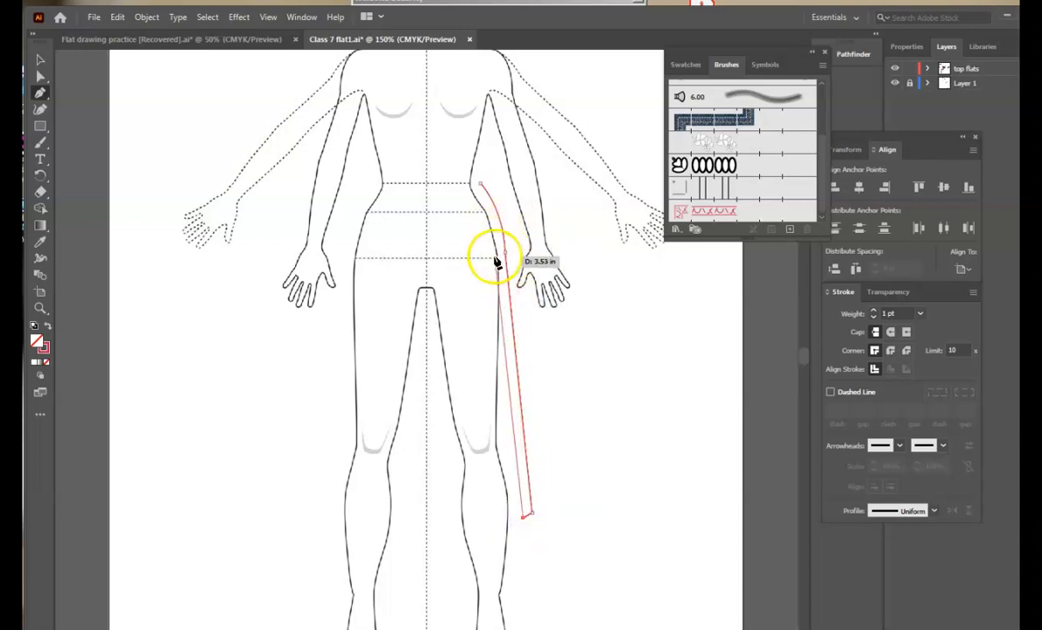
left_click_drag(498, 258, 471, 185)
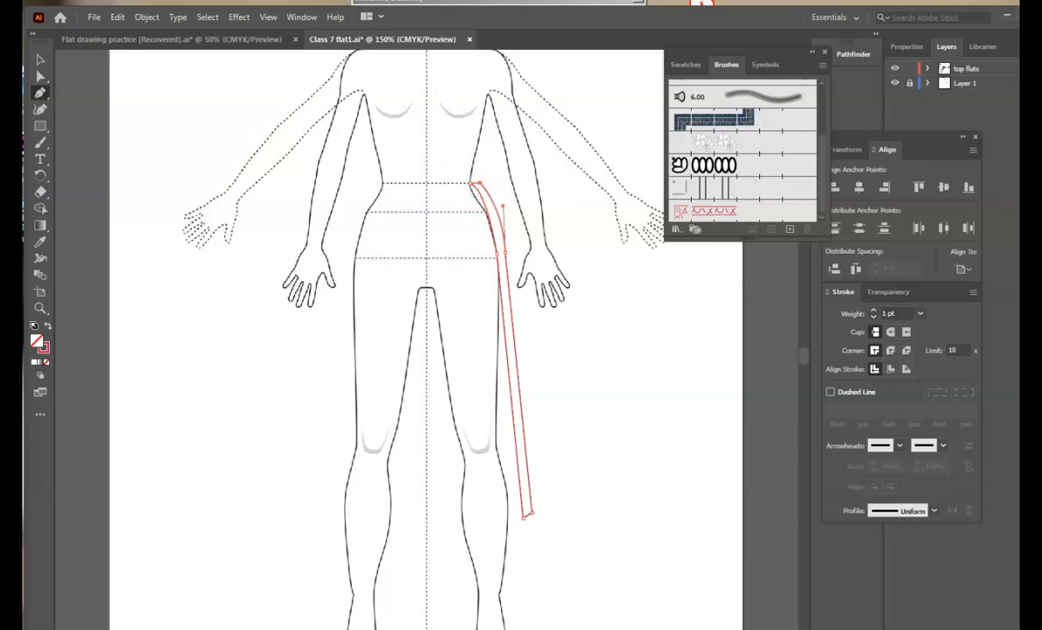
- Reshape the strip's inner hip curve through its anchor handles so it follows the body outline
key("ctrl+plus")
key("ctrl+plus")
scroll(664, 365, "down", 6)
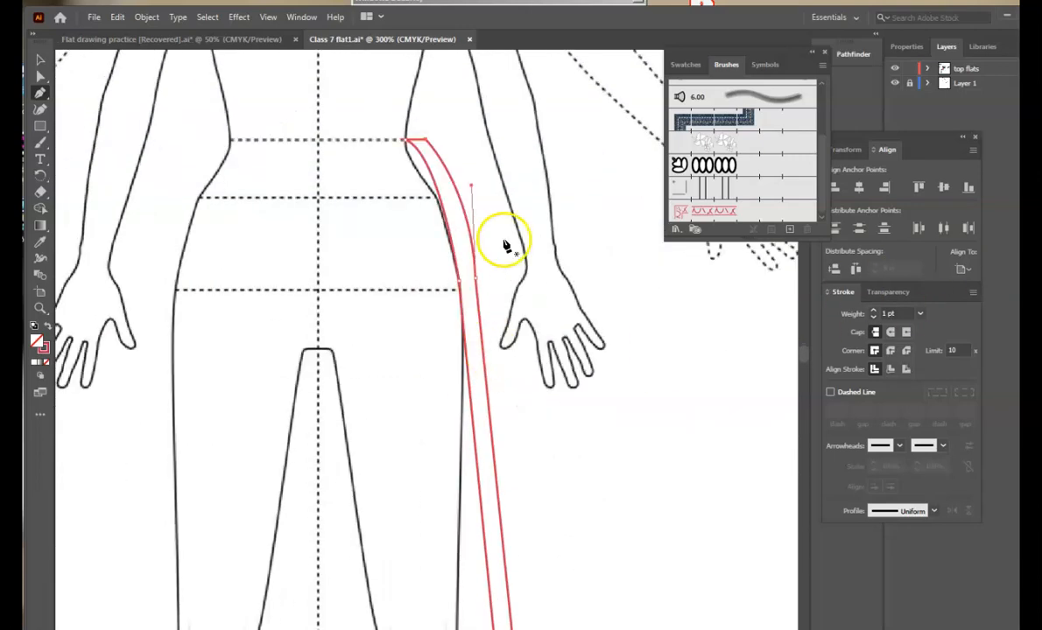
scroll(506, 263, "down", 2)
key("a")
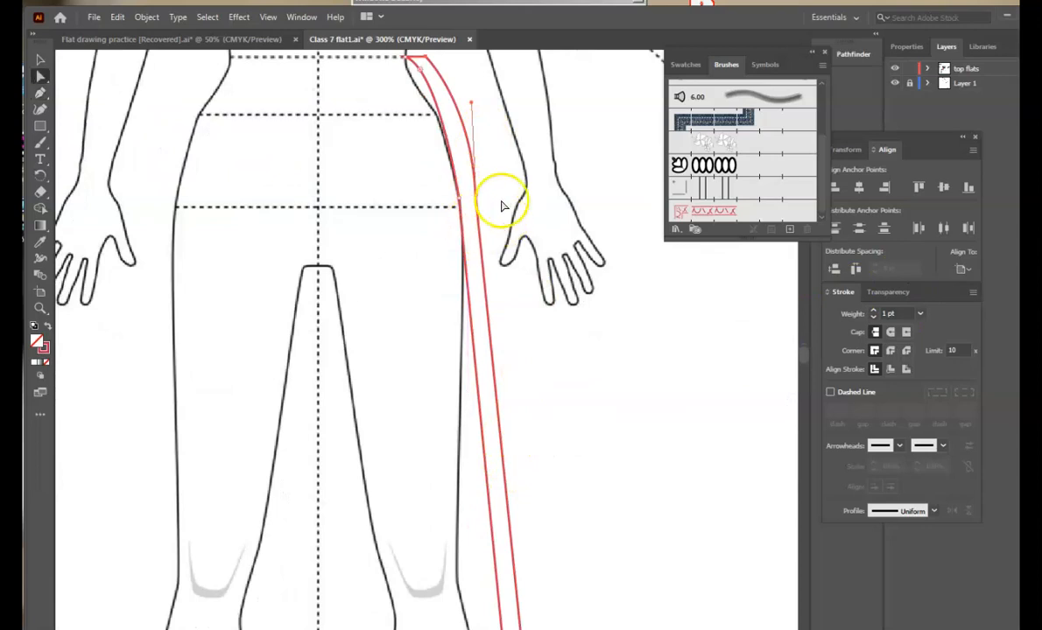
left_click(468, 195)
left_click_drag(438, 71, 429, 77)
left_click(605, 368)
- Adjust the handle of the strip's outer hip anchor to smooth the curve running up to the waist
left_click(477, 202)
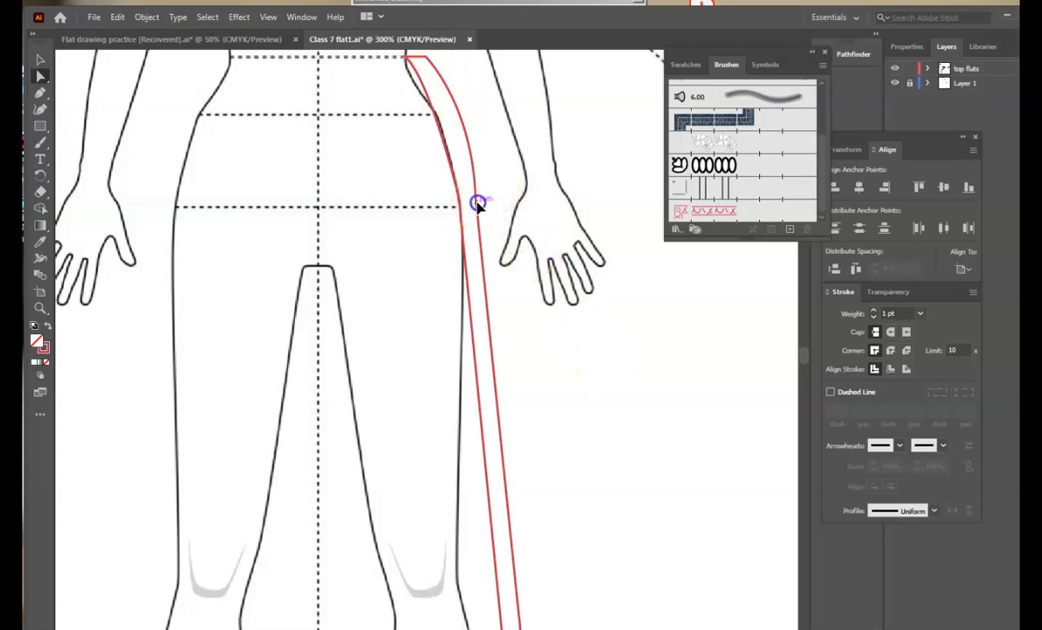
left_click(478, 200)
left_click_drag(471, 109, 460, 103)
left_click(632, 386)
scroll(643, 455, "down", 5)
scroll(638, 470, "up", 1)
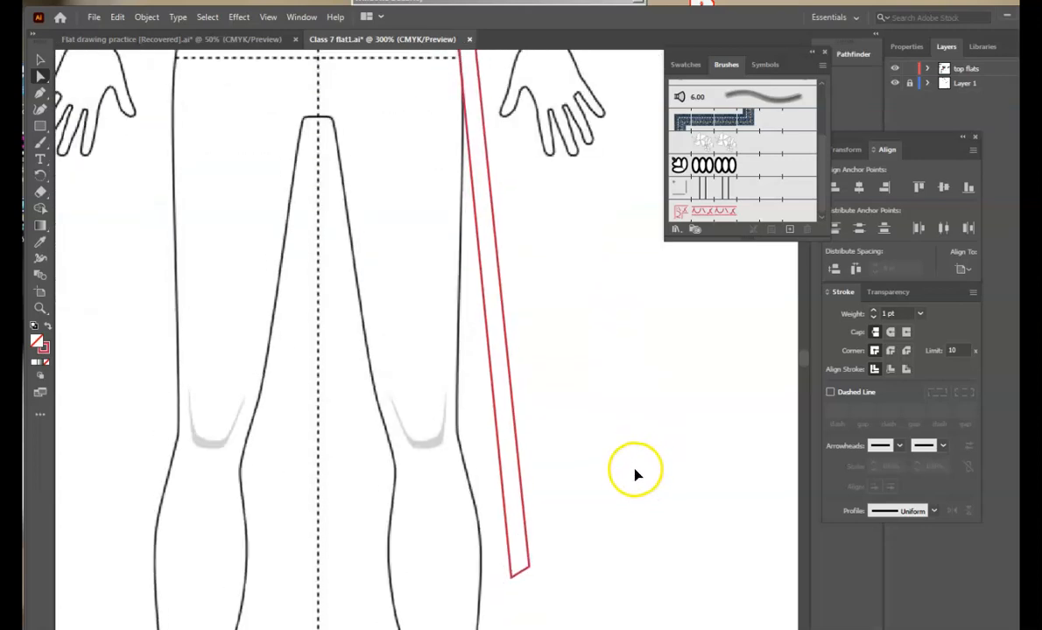
key("ctrl+minus")
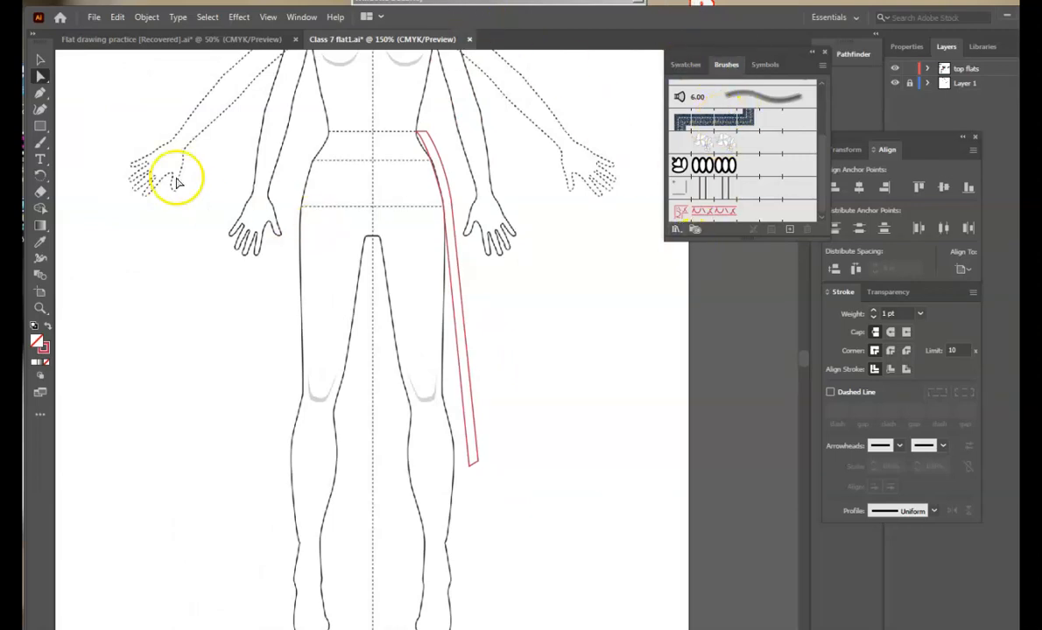
- Select the entire narrow strip running from the waist to the lower leg
left_click(40, 75)
left_click_drag(376, 123, 538, 473)
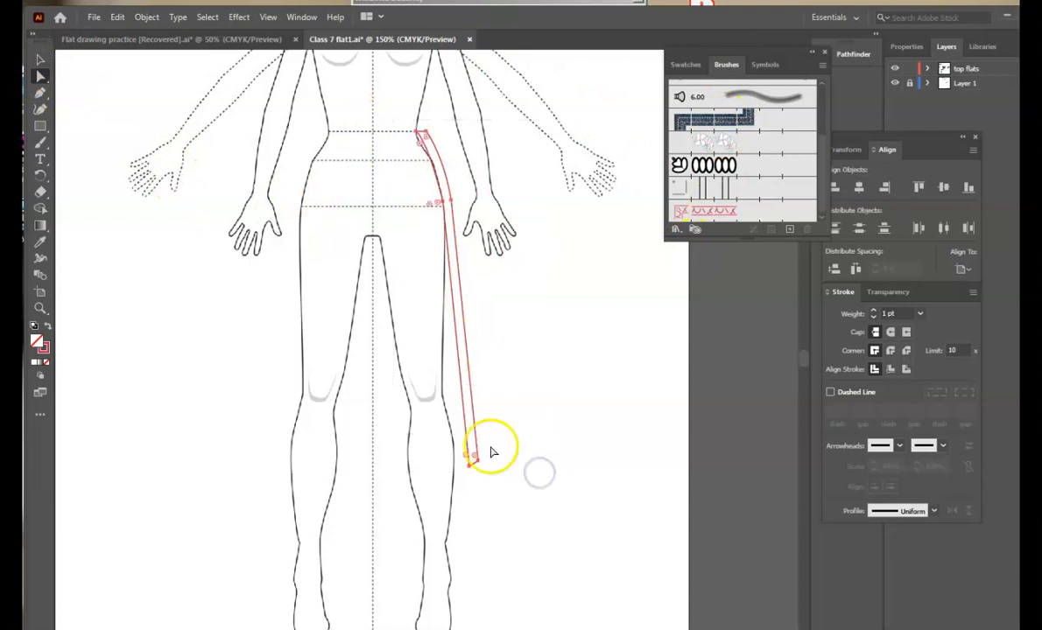
left_click(41, 59)
left_click(263, 384)
left_click_drag(400, 107, 530, 496)
left_click_drag(456, 439, 489, 444)
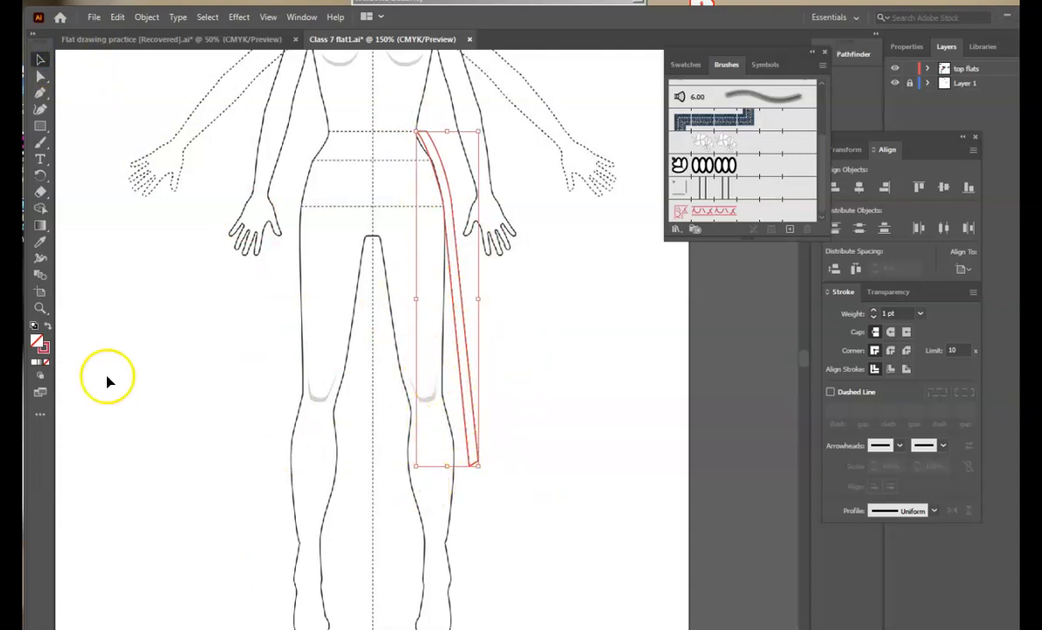
- Apply a Transform effect to the strip with 2 copies and a horizontal move of -0.125 in
left_click(239, 18)
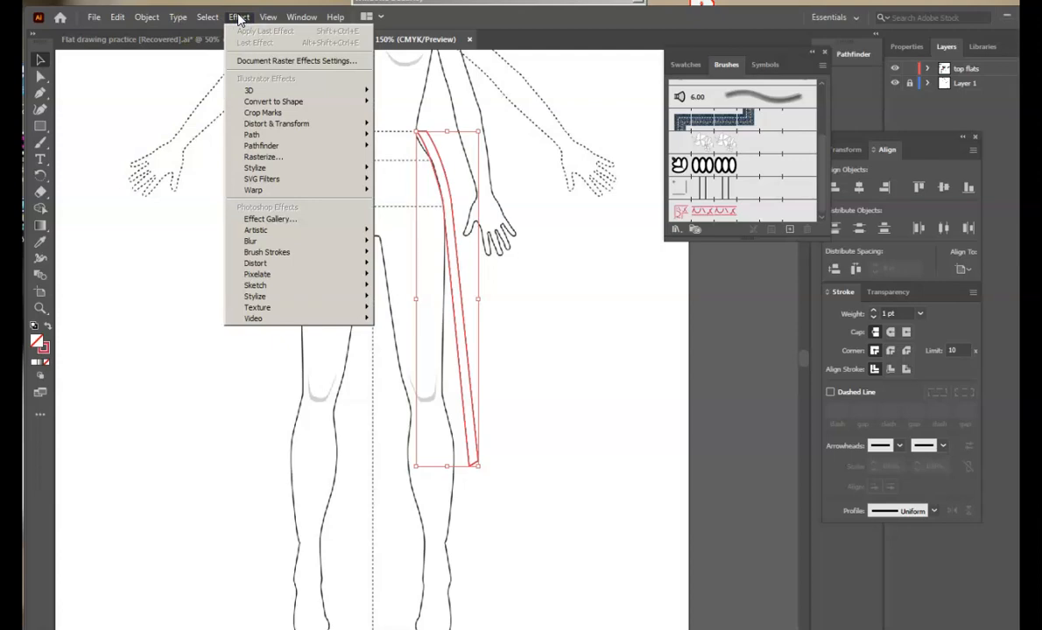
mouse_move(289, 128)
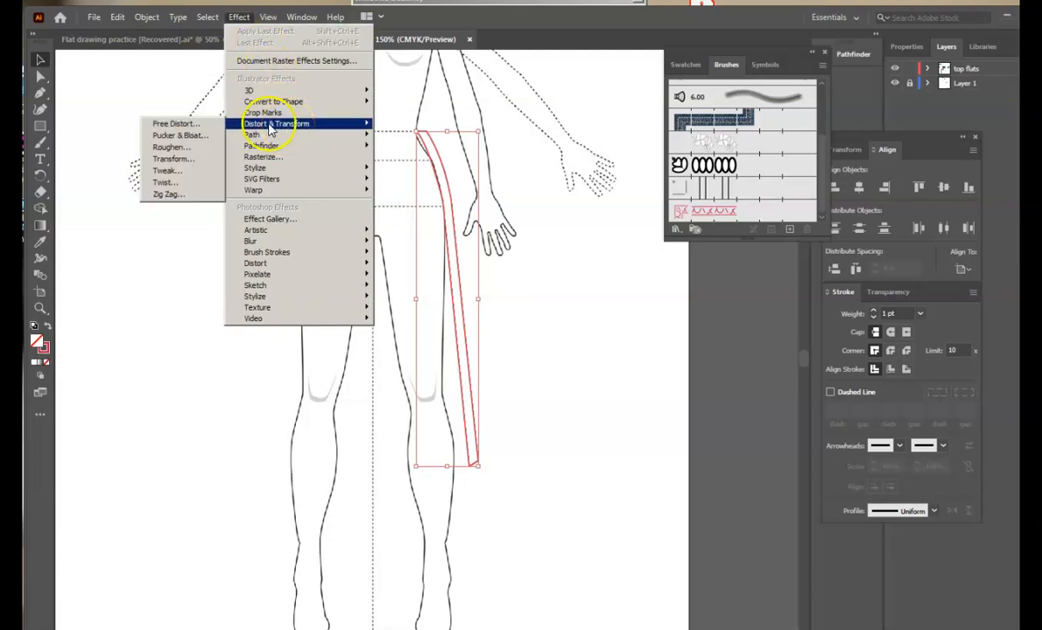
left_click(197, 159)
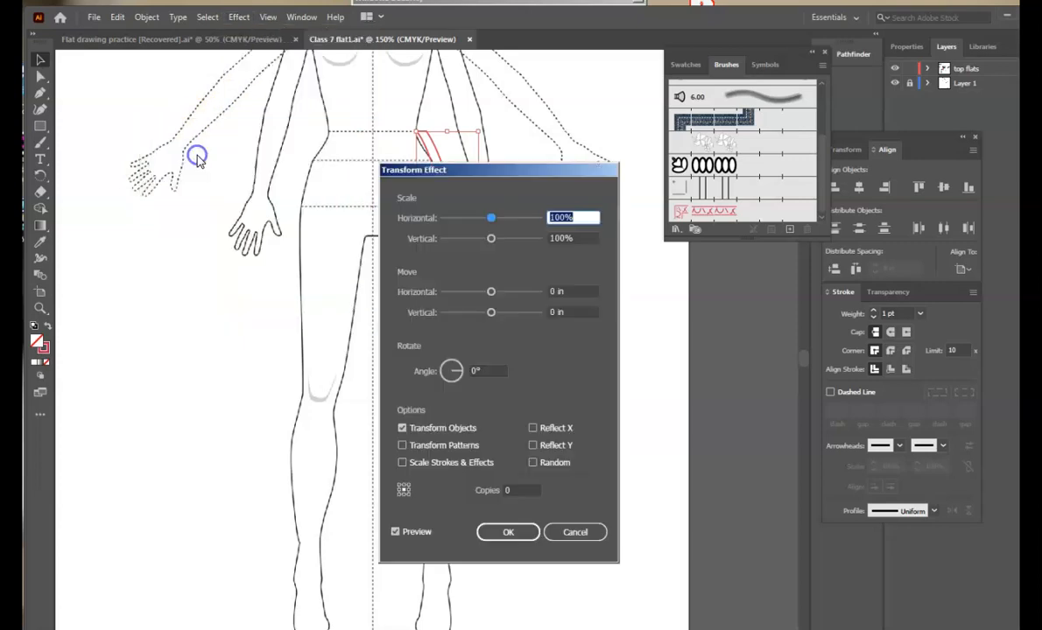
left_click_drag(448, 168, 158, 93)
left_click(172, 293)
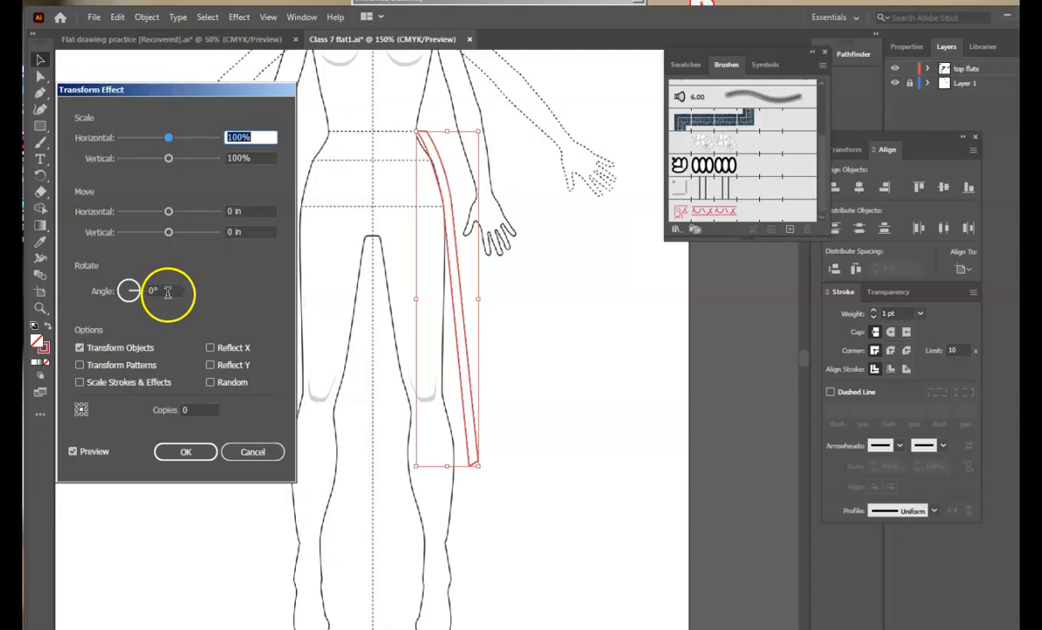
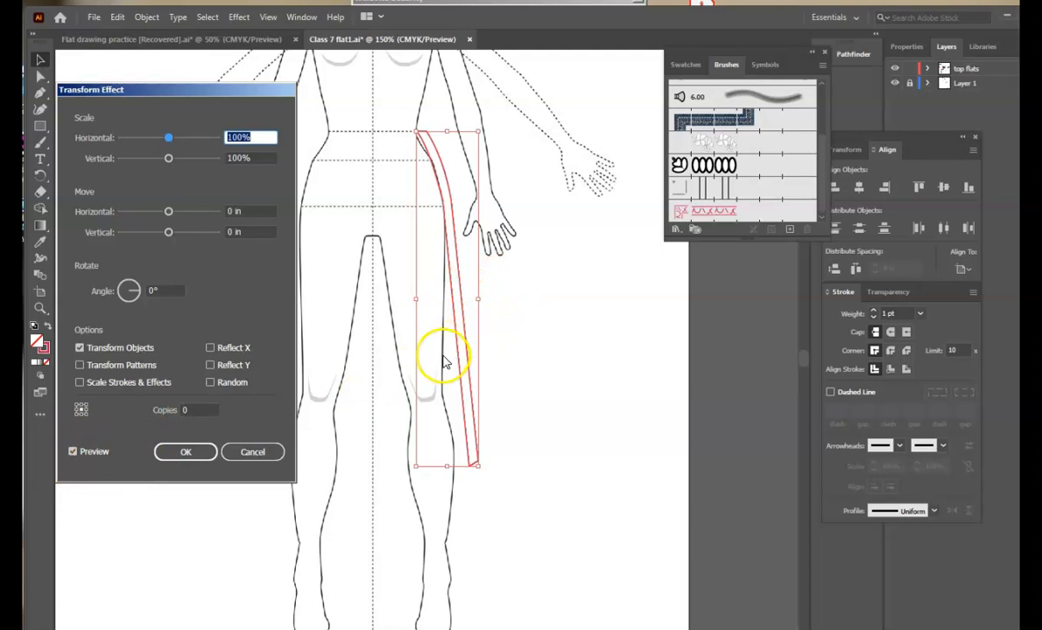
left_click(201, 410)
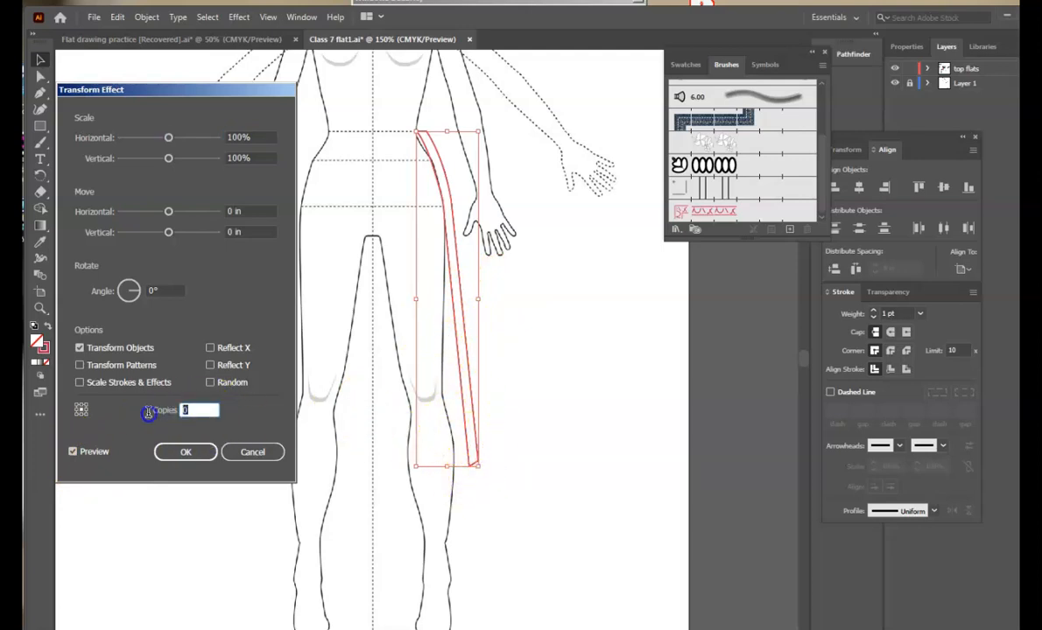
type("2")
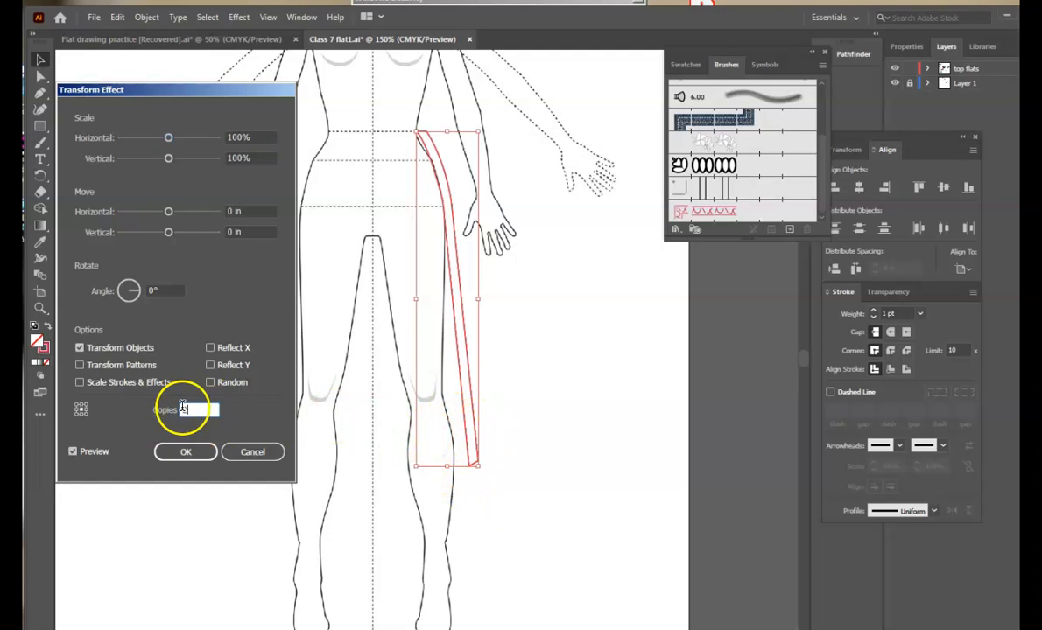
left_click(169, 213)
left_click_drag(169, 218, 162, 215)
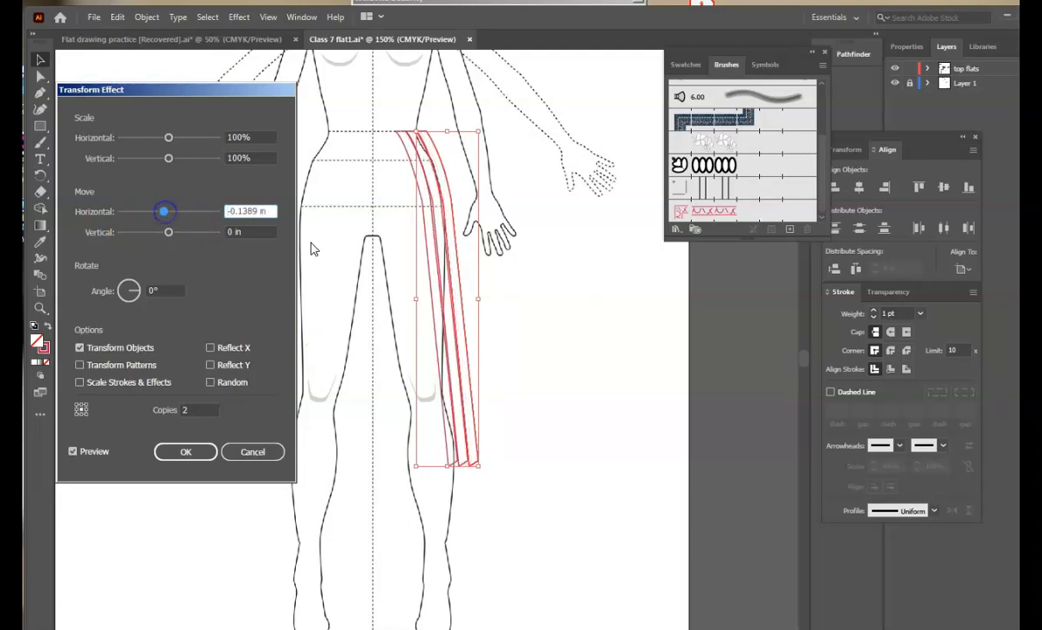
left_click(163, 217)
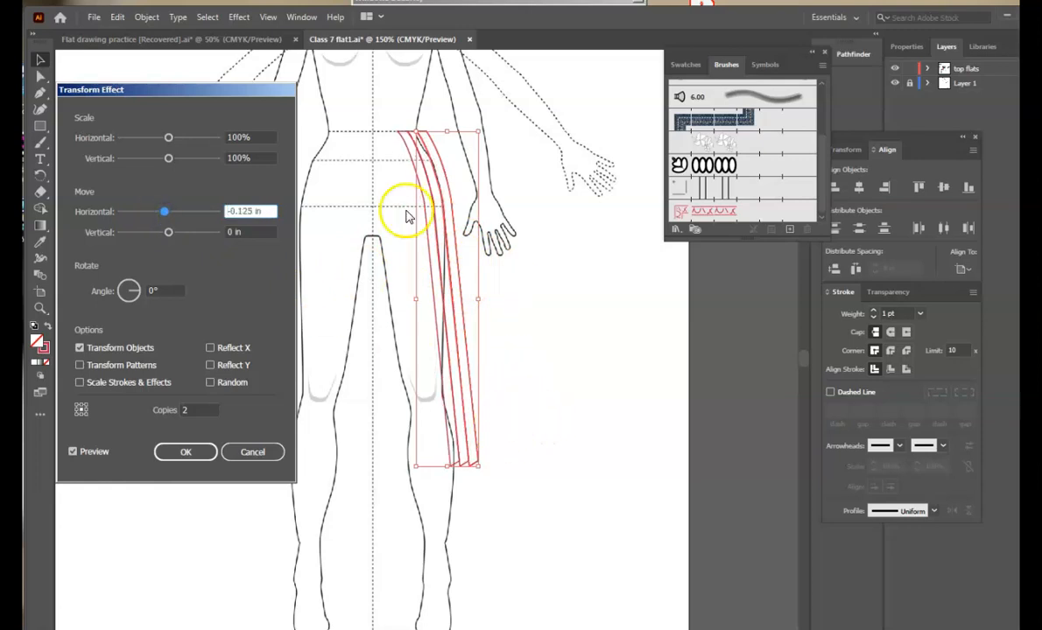
left_click(188, 453)
left_click(523, 482)
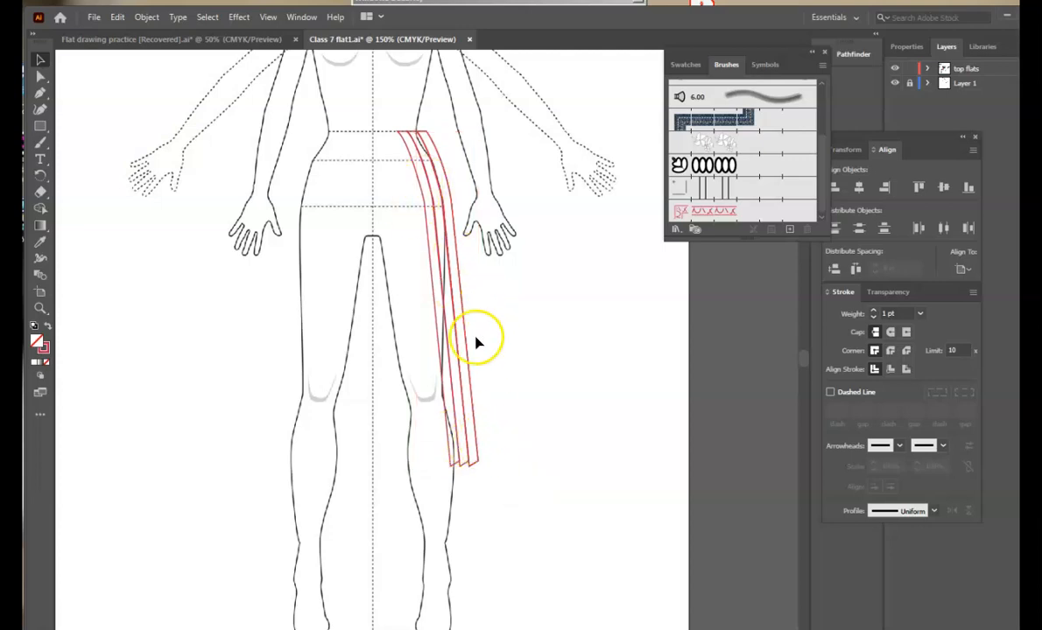
- Create a reflected copy of the repeated strips across the vertical axis
left_click(447, 252)
right_click(448, 251)
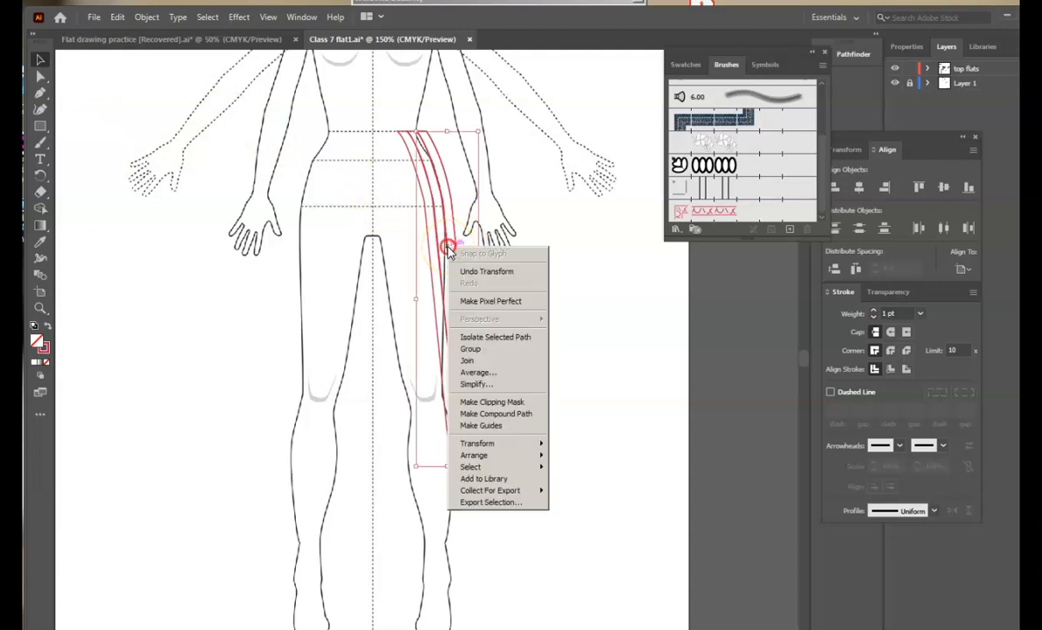
mouse_move(540, 449)
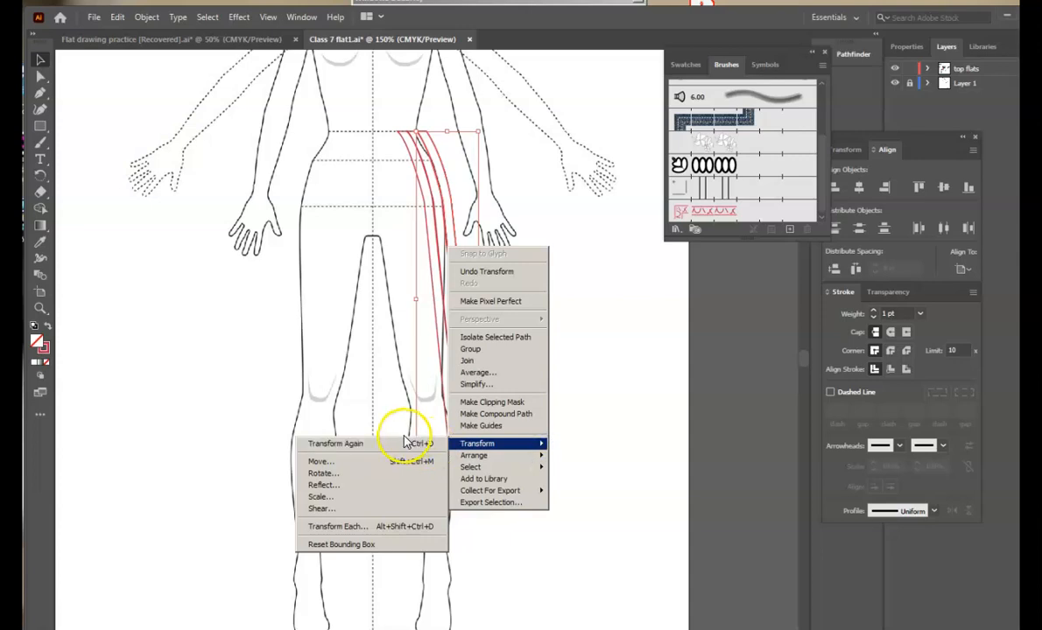
left_click(393, 483)
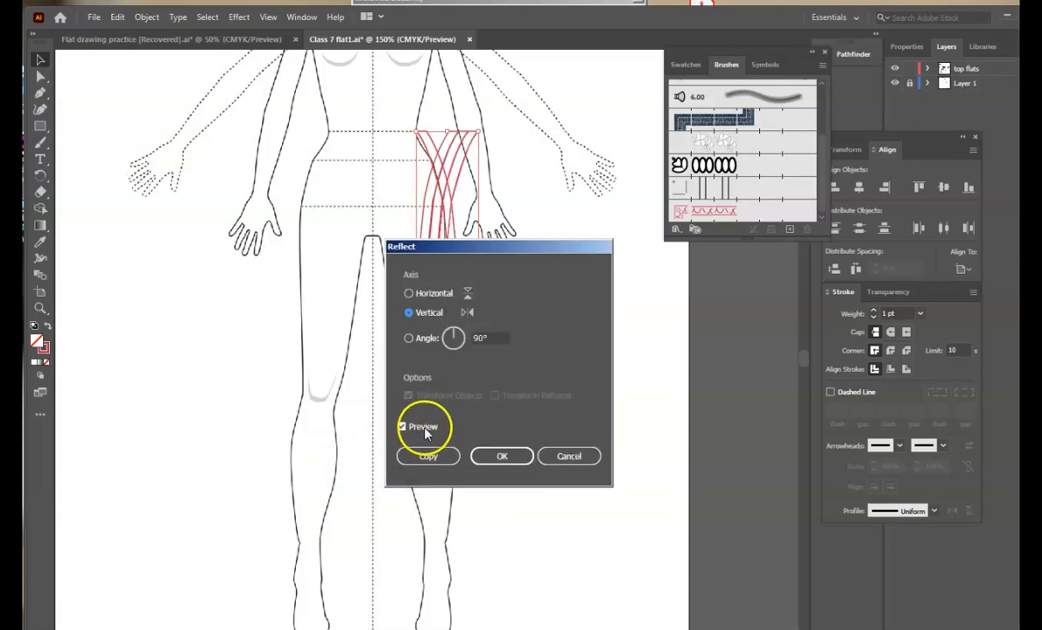
left_click(428, 456)
- Nudge the mirrored strips horizontally to the opposite hip so both sides sit symmetrically about the center line
key("Left")
key("Left")
key("Left")
key("Left")
key("Left")
key("Left")
key("Left")
key("Left")
key("Left")
key("Left")
key("Left")
key("Left")
key("Left")
key("Left")
key("Left")
key("Left")
key("Left")
key("Left")
key("Left")
key("Left")
key("Left")
key("Left")
key("Left")
key("Left")
key("Left")
key("Left")
key("Left")
key("Left")
key("Left")
key("Left")
key("Left")
key("Left")
key("Left")
key("Left")
key("Left")
key("Left")
key("Left")
key("Left")
key("Left")
key("Left")
key("Left")
key("Left")
key("Left")
key("Left")
key("Left")
key("Left")
key("Left")
key("Left")
key("Left")
key("Left")
key("Left")
key("Left")
key("Left")
key("Left")
key("Left")
key("Left")
key("Left")
key("Left")
key("Left")
key("Left")
key("Right")
key("Right")
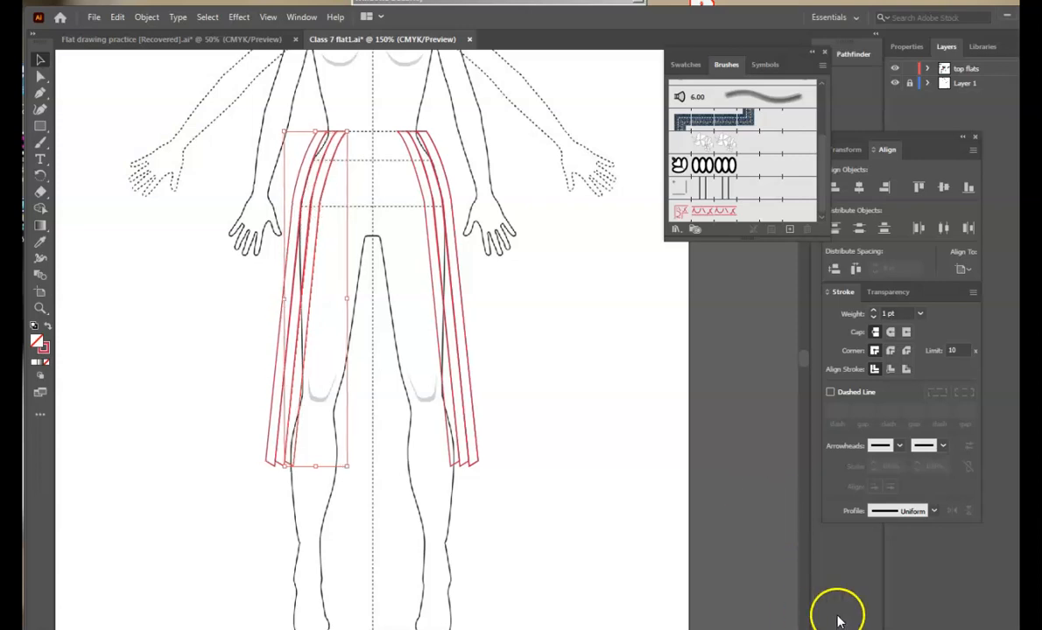
- Set the stroke color for the Pen tool to blue, about C 83, M 69, Y 0, K 0
left_click(617, 547)
key("ctrl+equal")
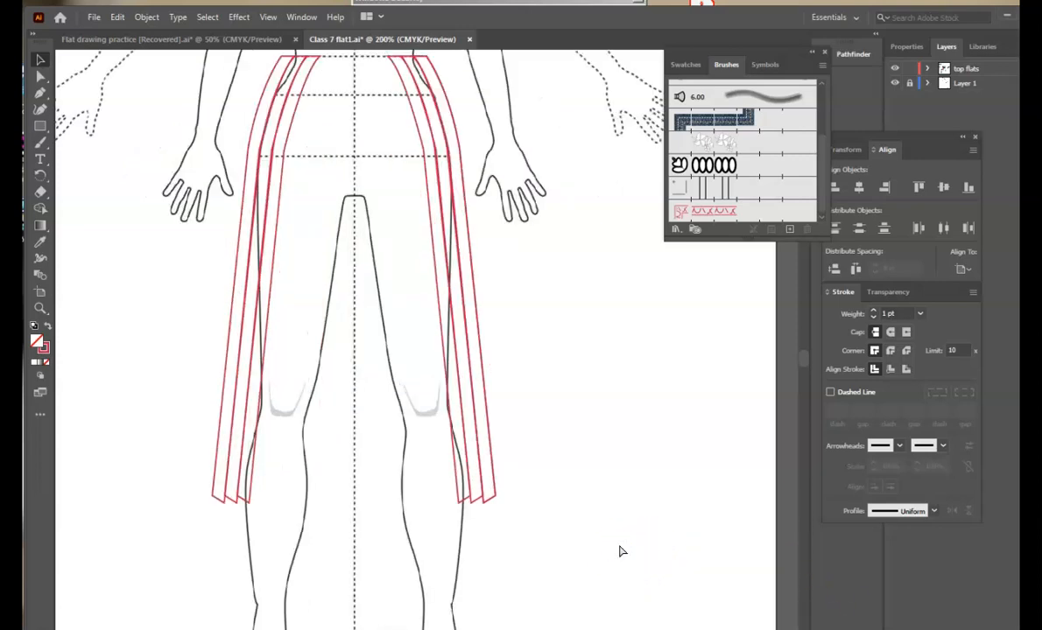
scroll(446, 471, "up", 4)
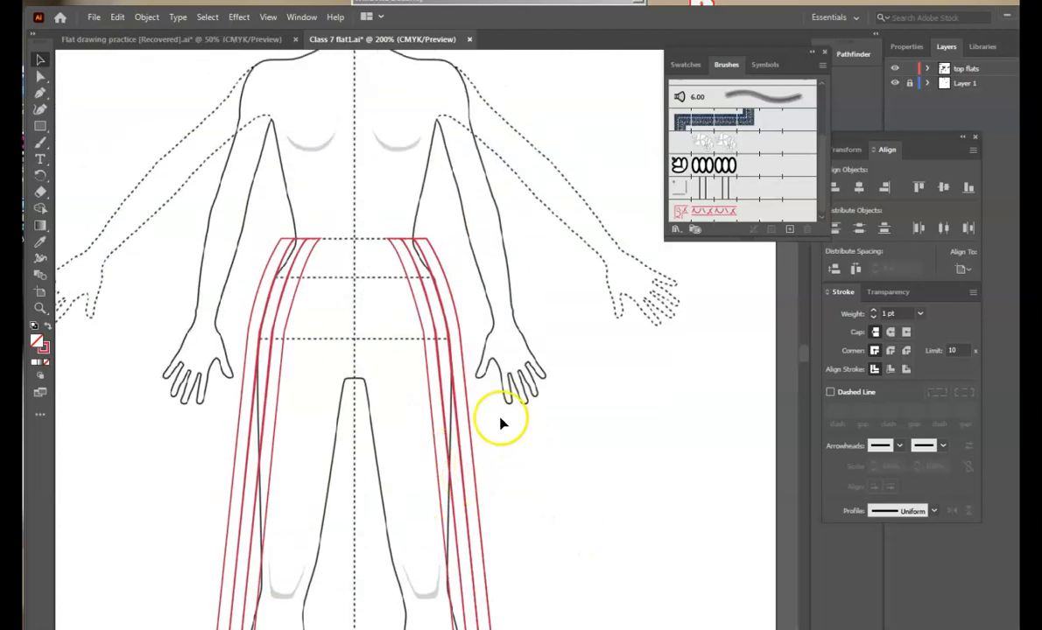
key("p")
double_click(47, 351)
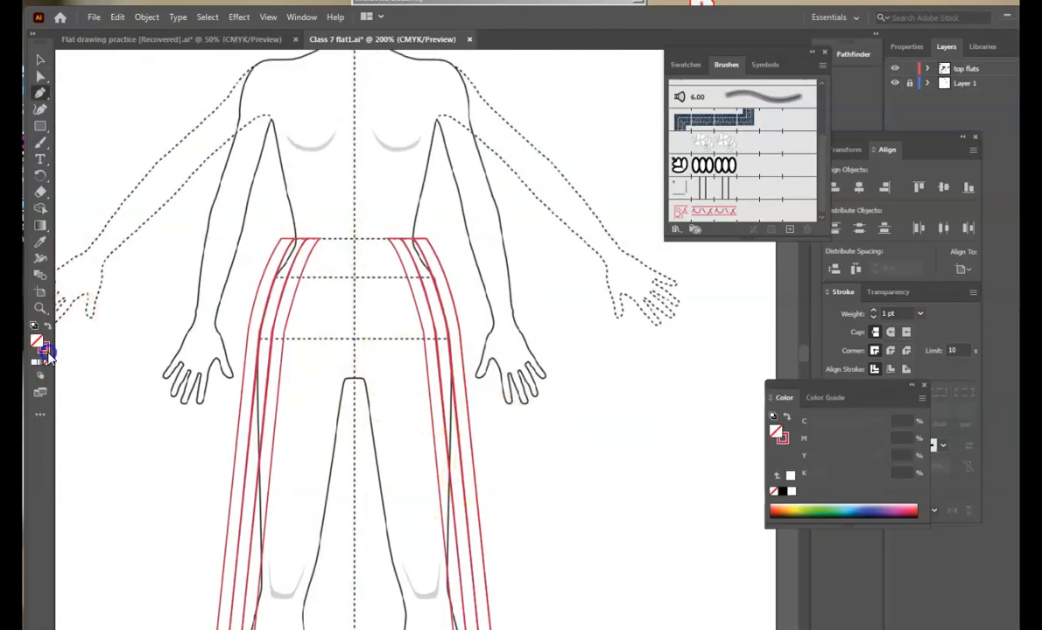
left_click(516, 348)
left_click(471, 289)
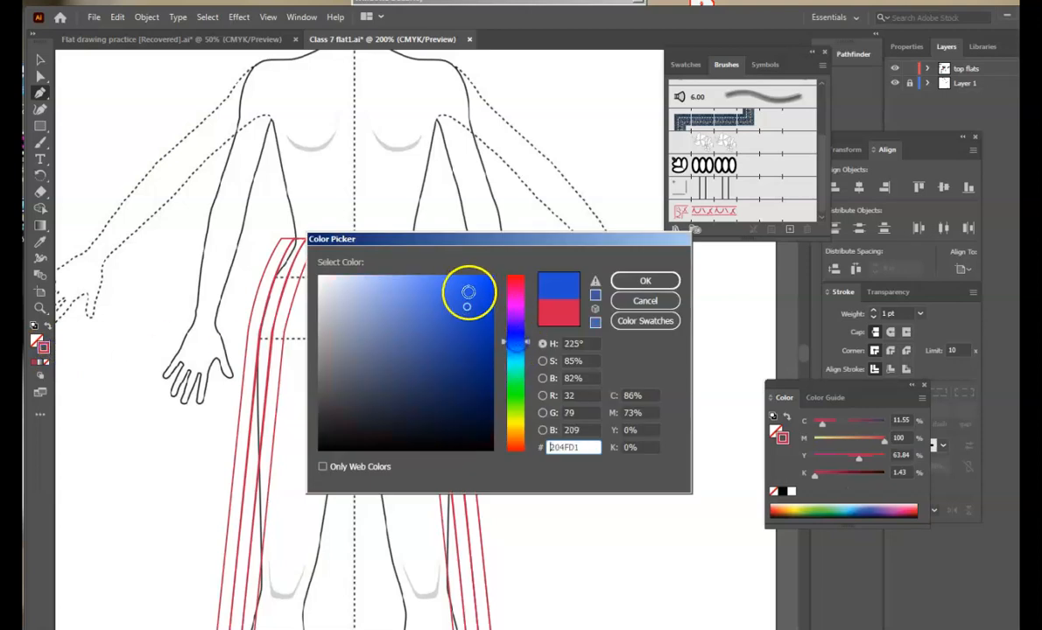
left_click(645, 282)
- Draw a straight line along the waist between the two strip groups and line up its end anchor with the innermost strip
left_click(324, 238)
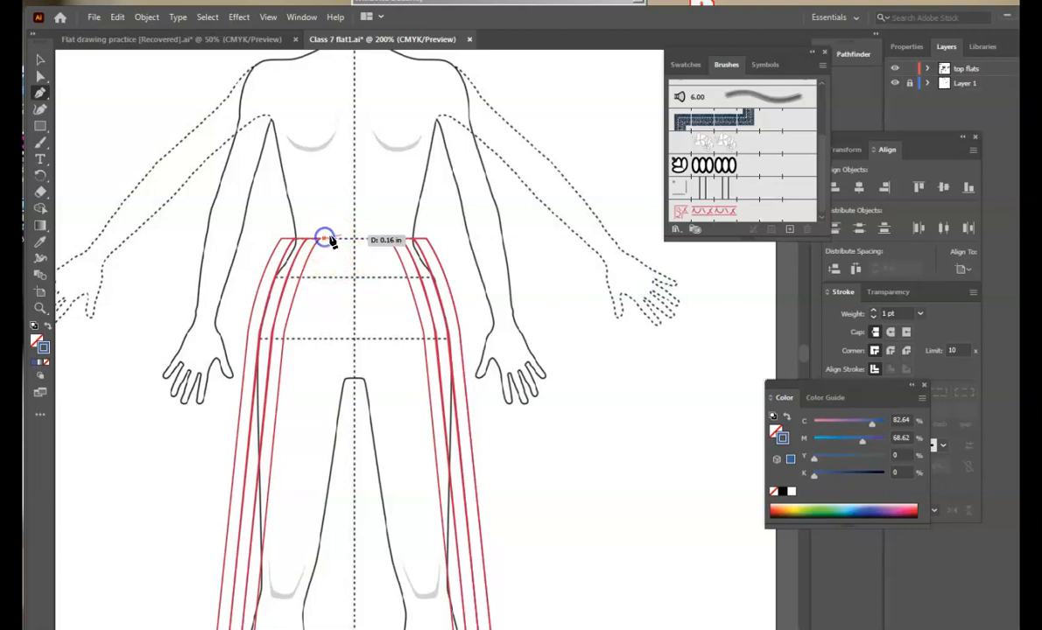
left_click(386, 239)
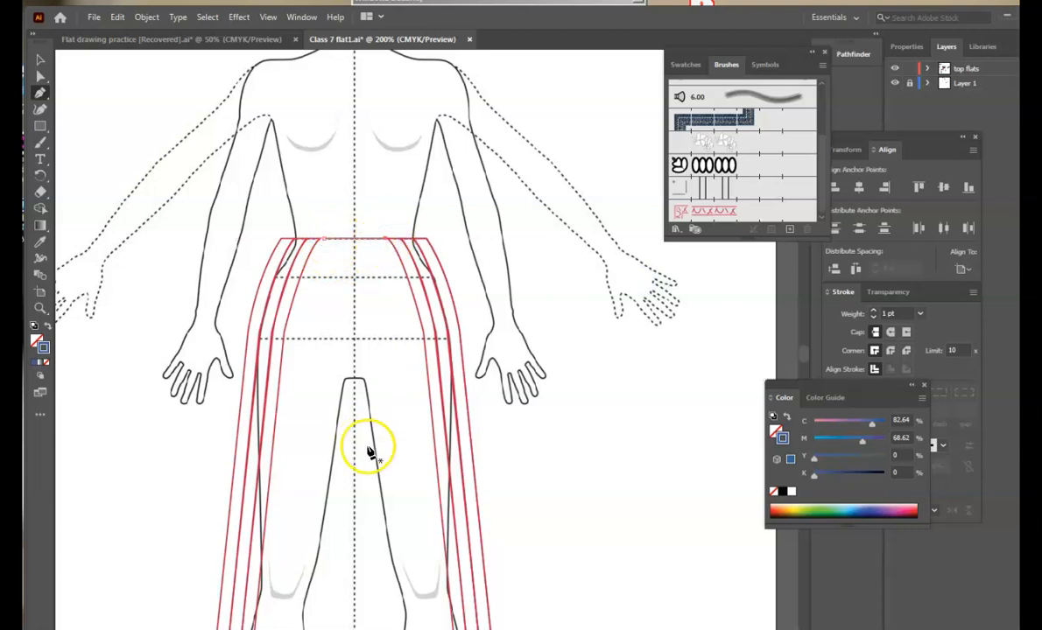
scroll(368, 442, "down", 2)
key("a")
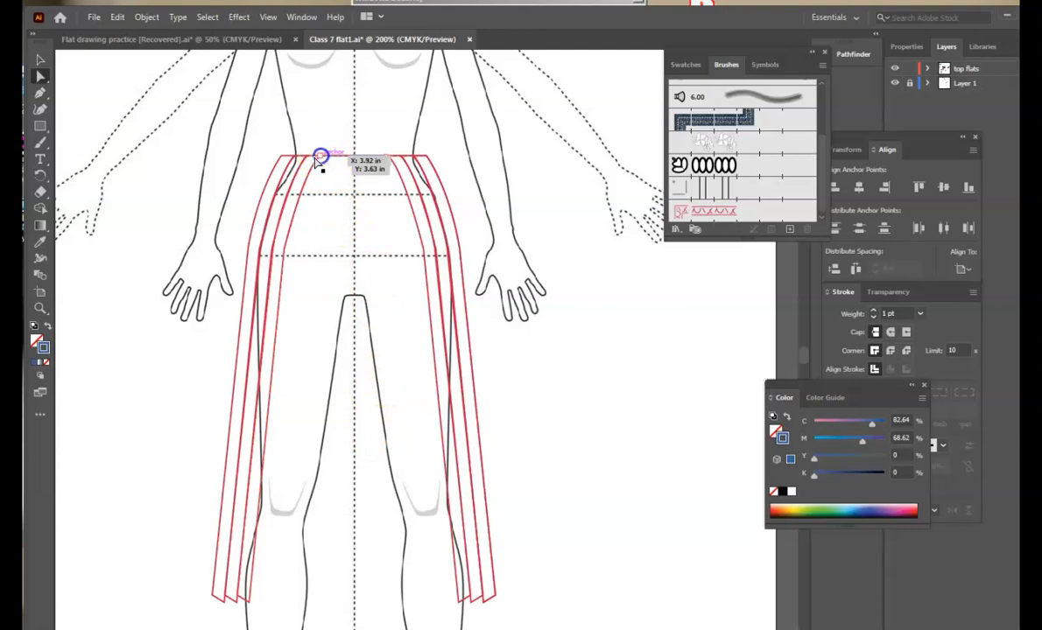
scroll(390, 272, "down", 5)
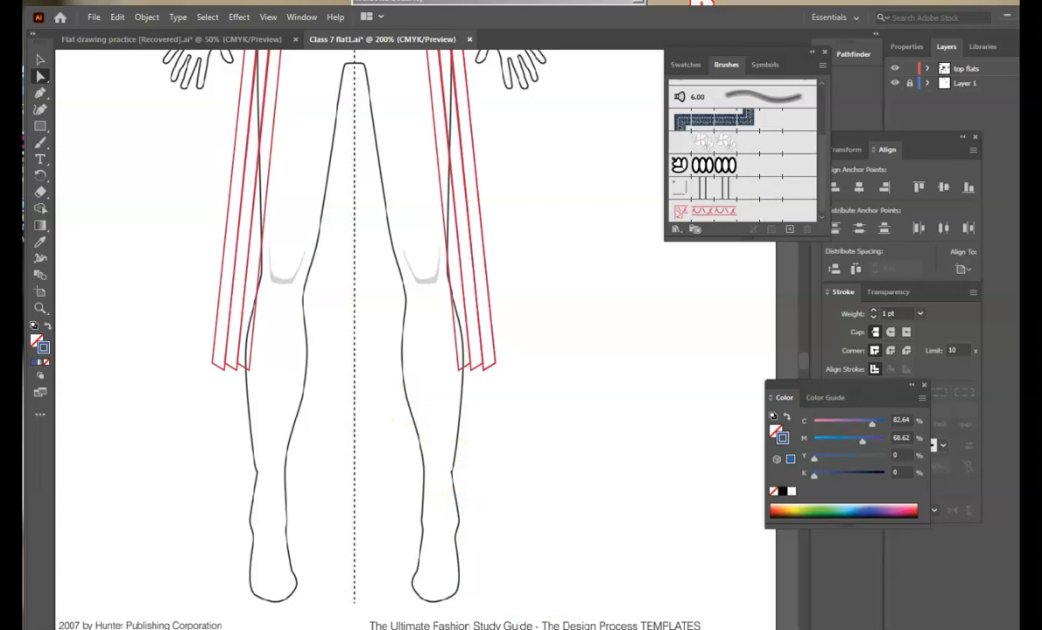
left_click_drag(252, 366, 459, 392)
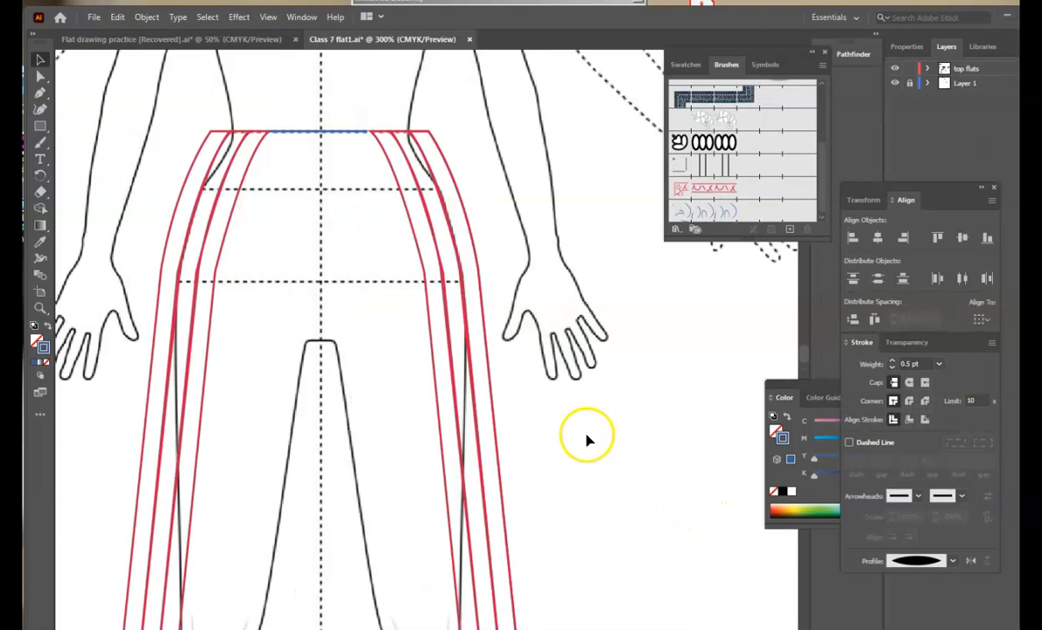
- Draw a short horizontal blue guide line with the Pen tool in the empty area beside the skirt
scroll(620, 469, "down", 5)
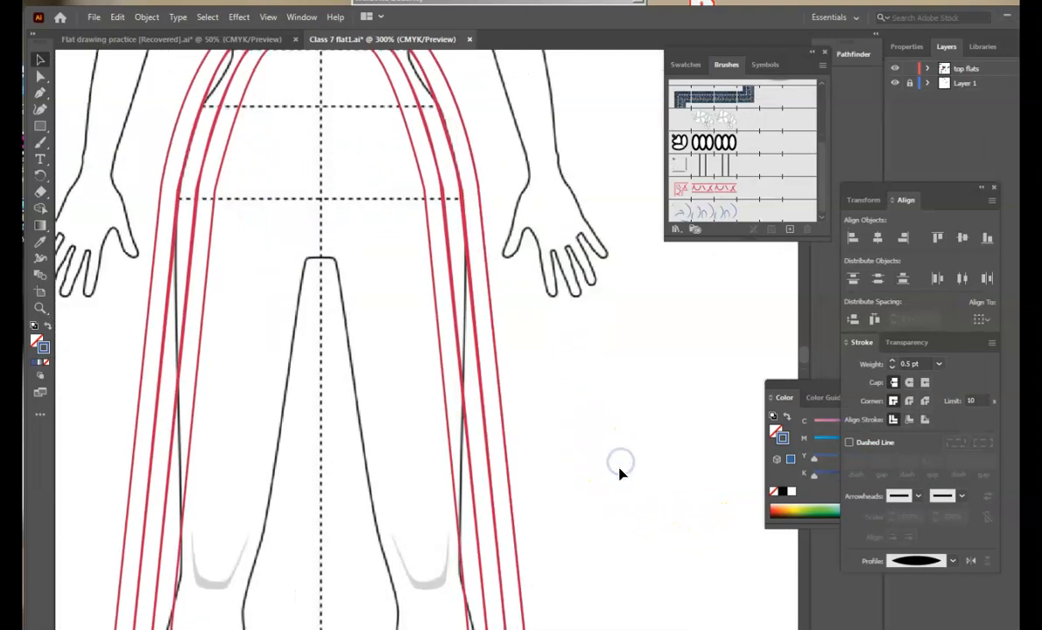
scroll(609, 480, "up", 6)
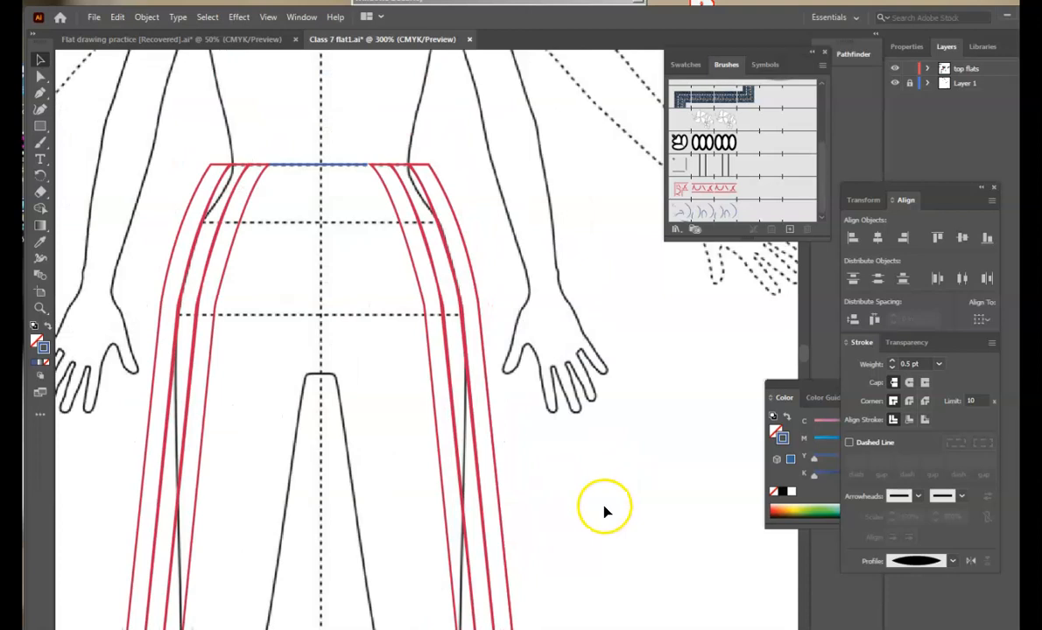
scroll(626, 524, "down", 1)
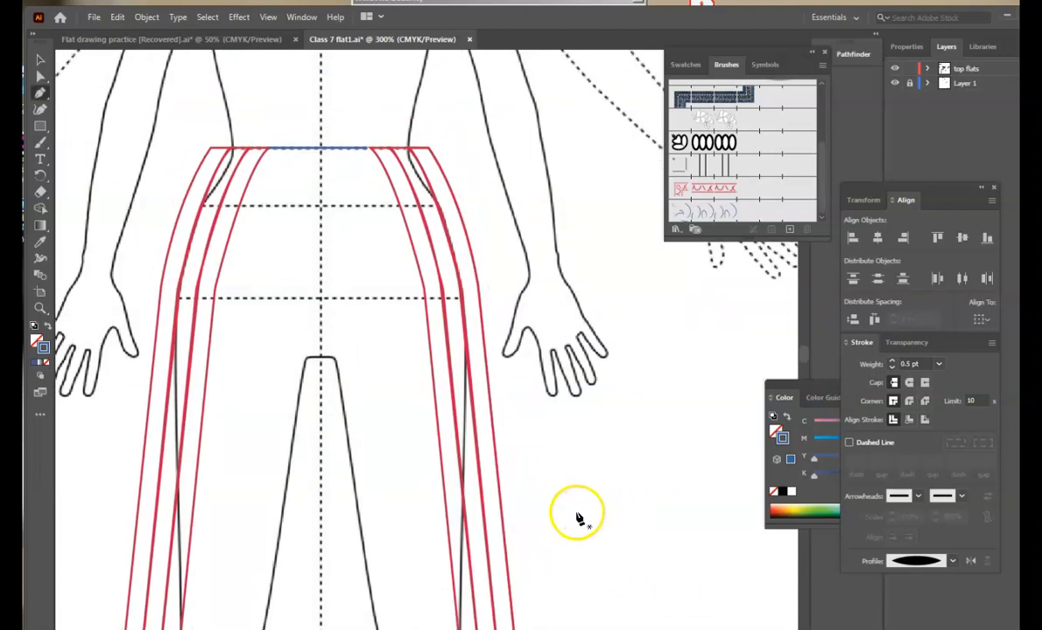
left_click(568, 514)
left_click(662, 518)
left_click(571, 516)
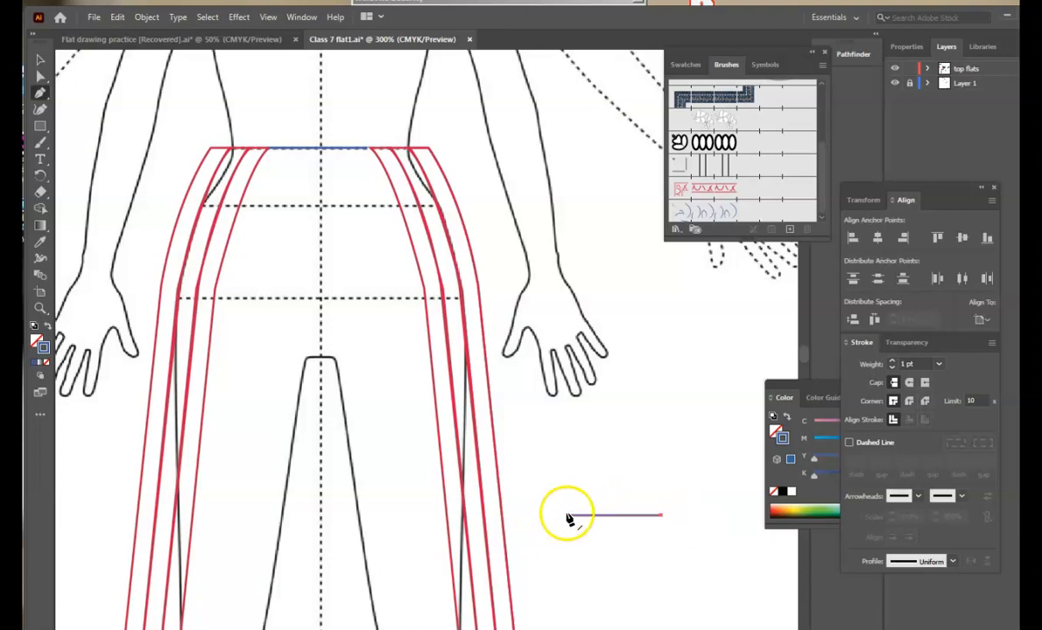
- Draw a curved gather stroke and an arched loop rising from the start of the short horizontal line
left_click_drag(577, 474, 590, 471)
mouse_move(574, 515)
left_mouse_down()
mouse_move(580, 507)
mouse_move(576, 517)
left_mouse_up()
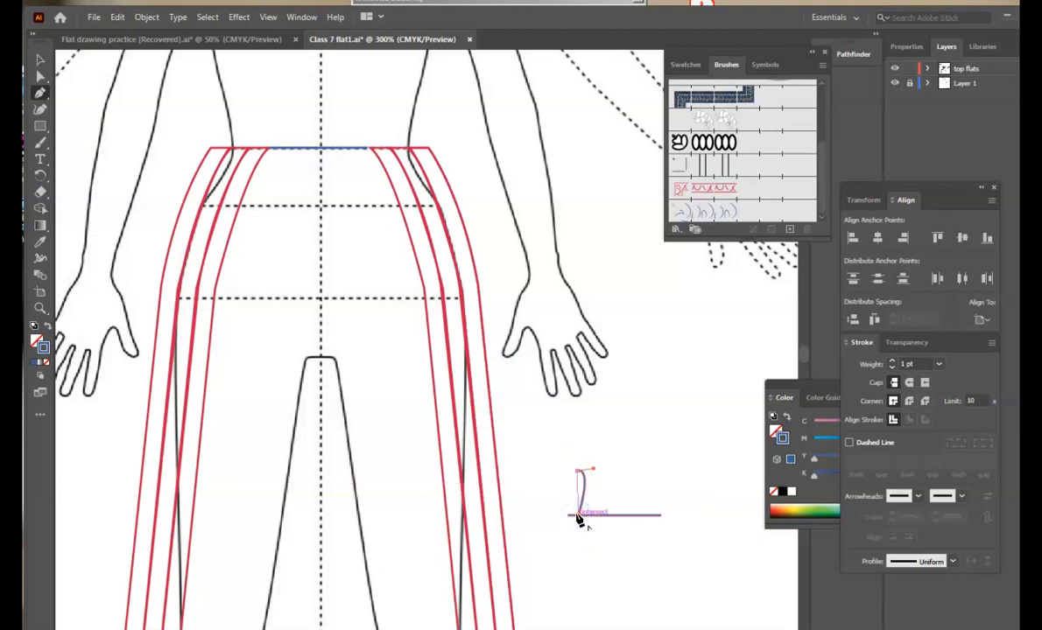
left_click(597, 511)
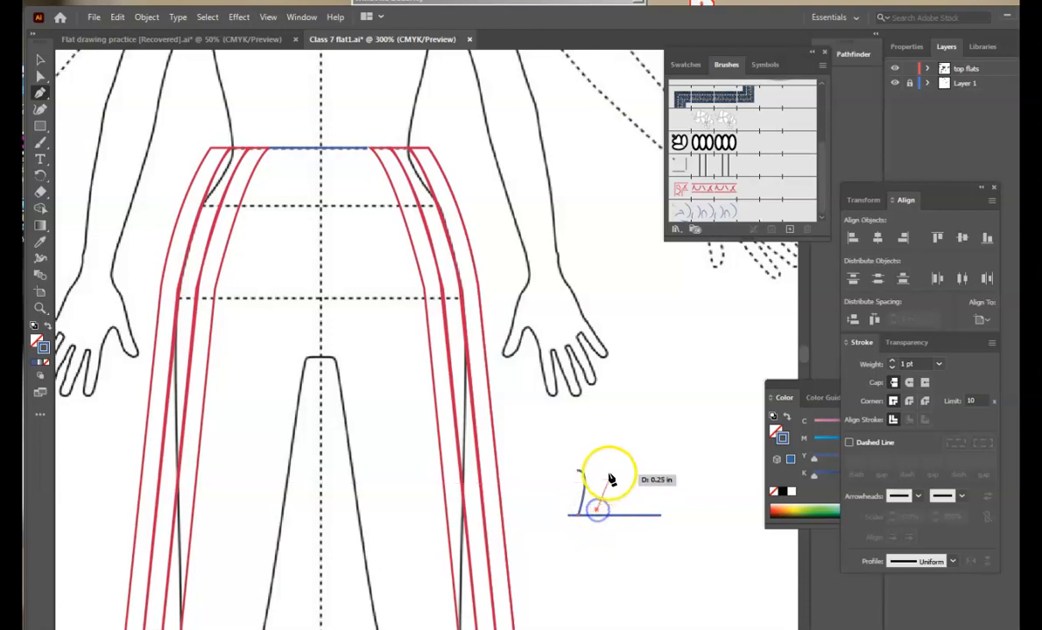
left_click_drag(600, 469, 601, 512)
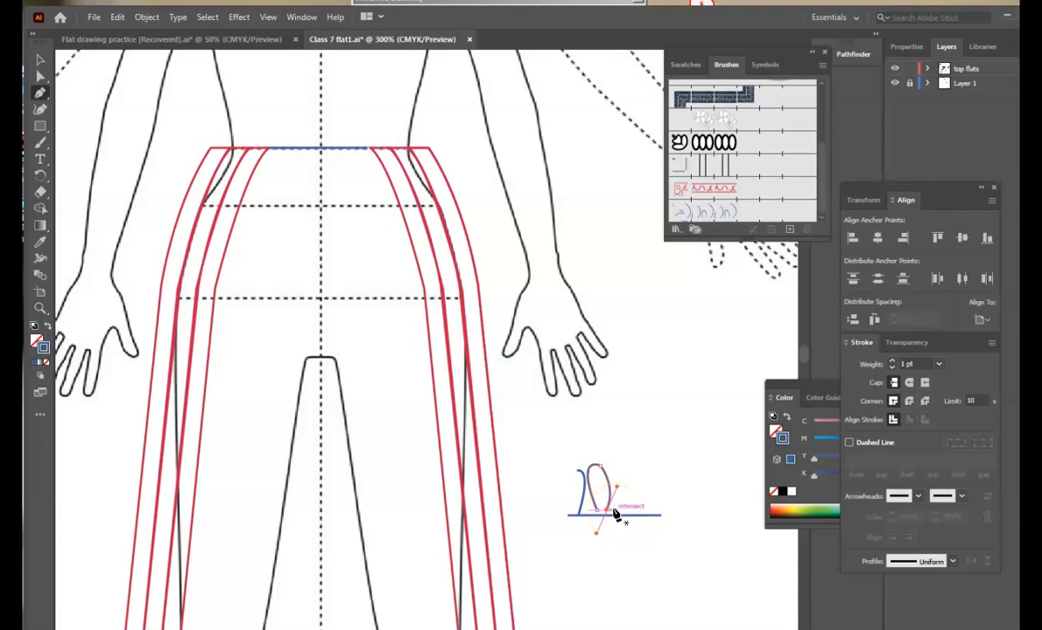
- Add two more curved gather strokes and a small slanted loop toward the far end of the short line
left_click_drag(619, 451, 620, 454)
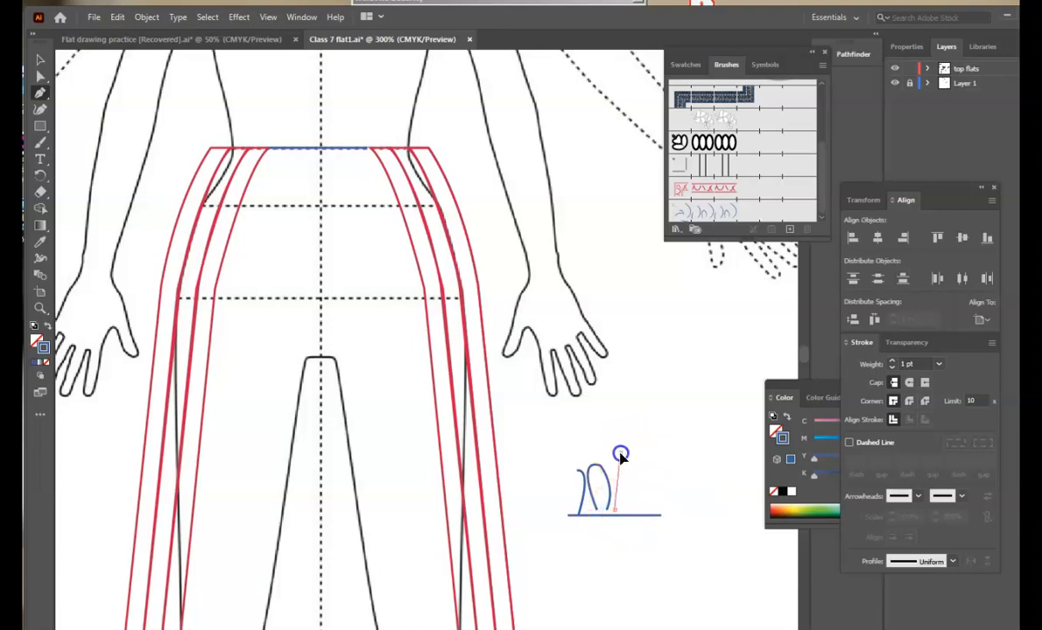
left_click_drag(602, 413, 602, 412)
key("Escape")
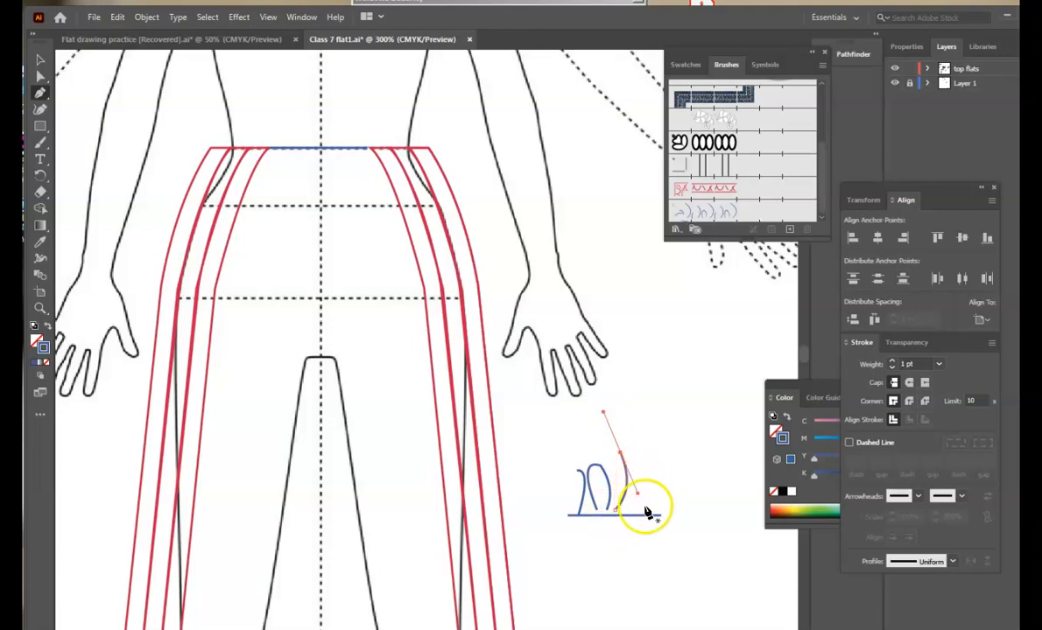
left_click_drag(632, 453, 661, 442)
left_click(652, 513)
left_click_drag(655, 514, 639, 558)
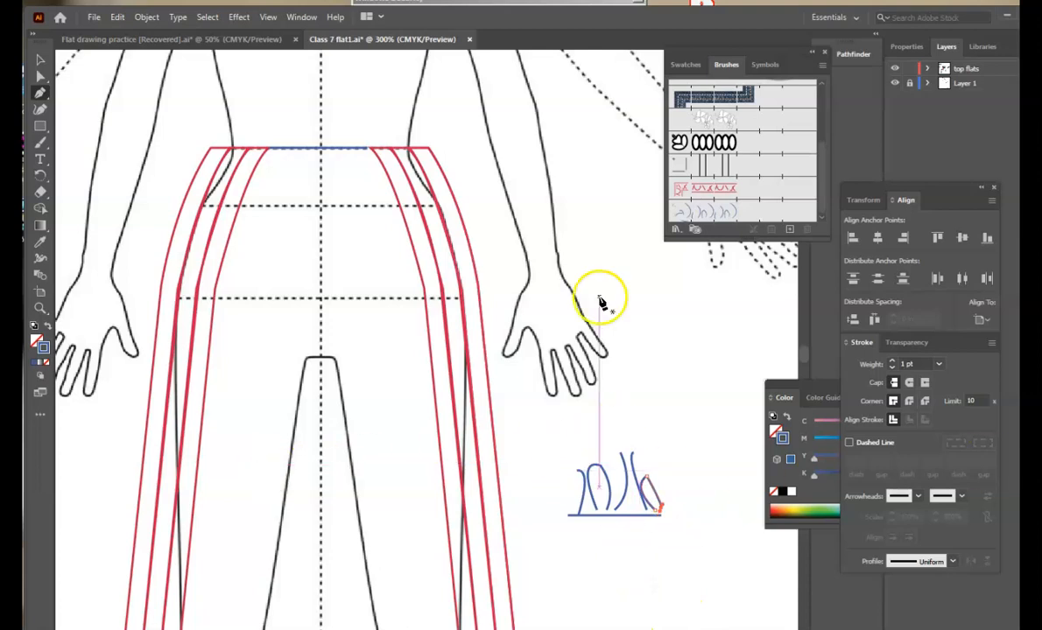
- Scale the whole gather motif down to just over half its size and set its stroke weight to 0.5 pt
left_click(39, 61)
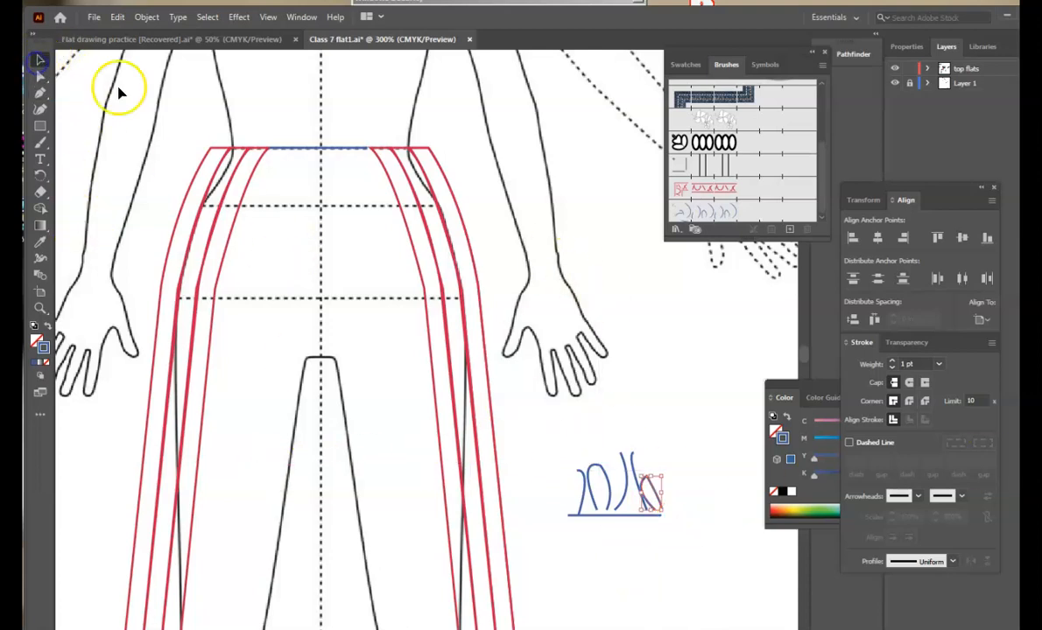
left_click_drag(537, 428, 706, 533)
left_click_drag(662, 453, 621, 481)
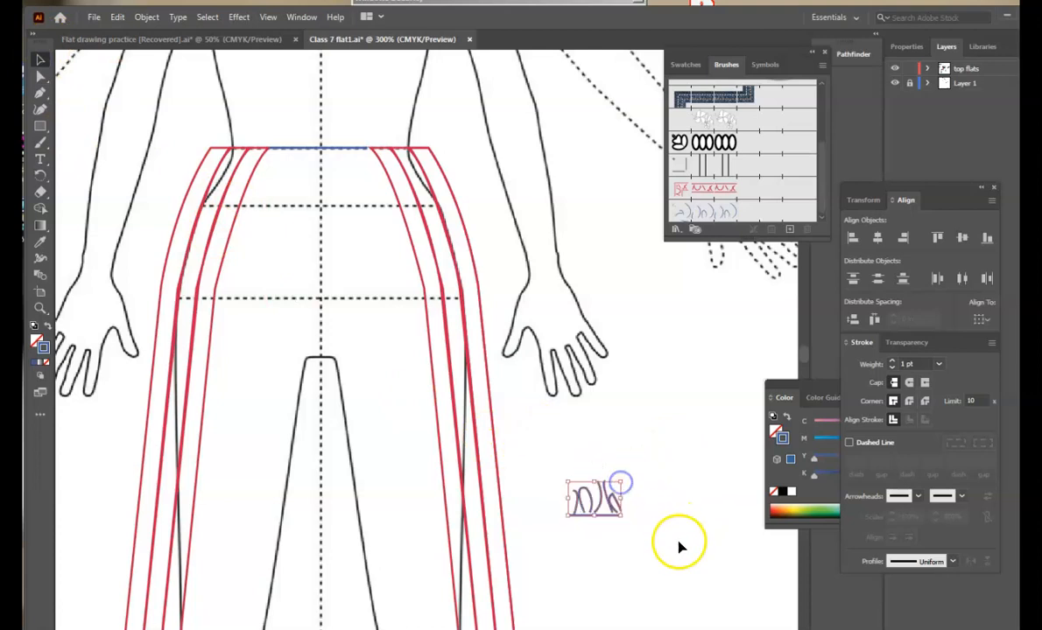
left_click(593, 510)
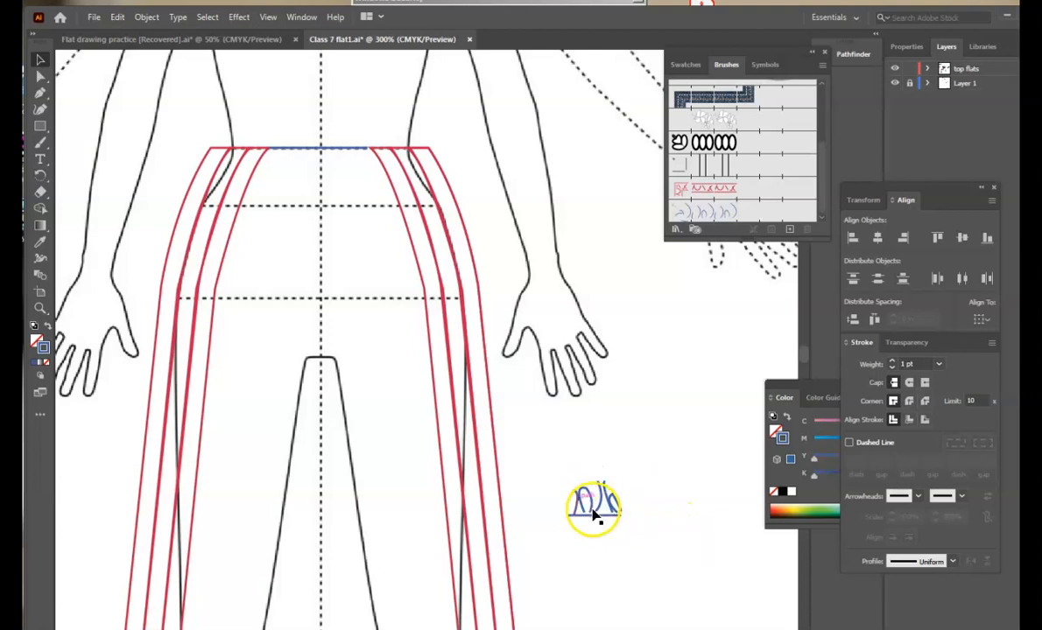
left_click_drag(666, 559, 669, 562)
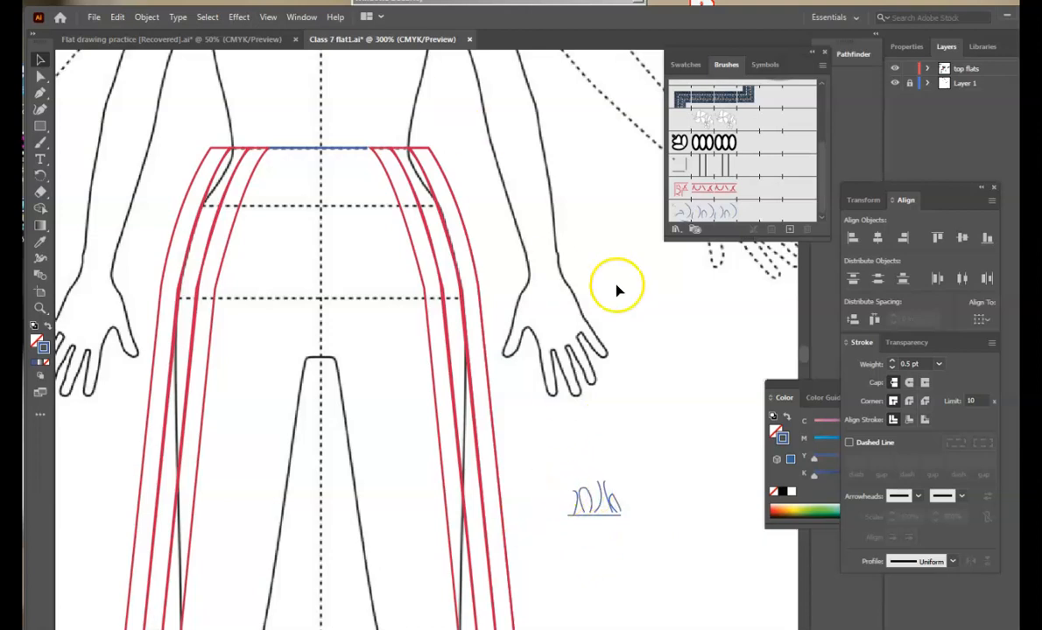
- Create a pattern brush from the scaled gather motif, keeping the default name and options
left_click_drag(562, 465, 638, 533)
left_click_drag(605, 500, 760, 212)
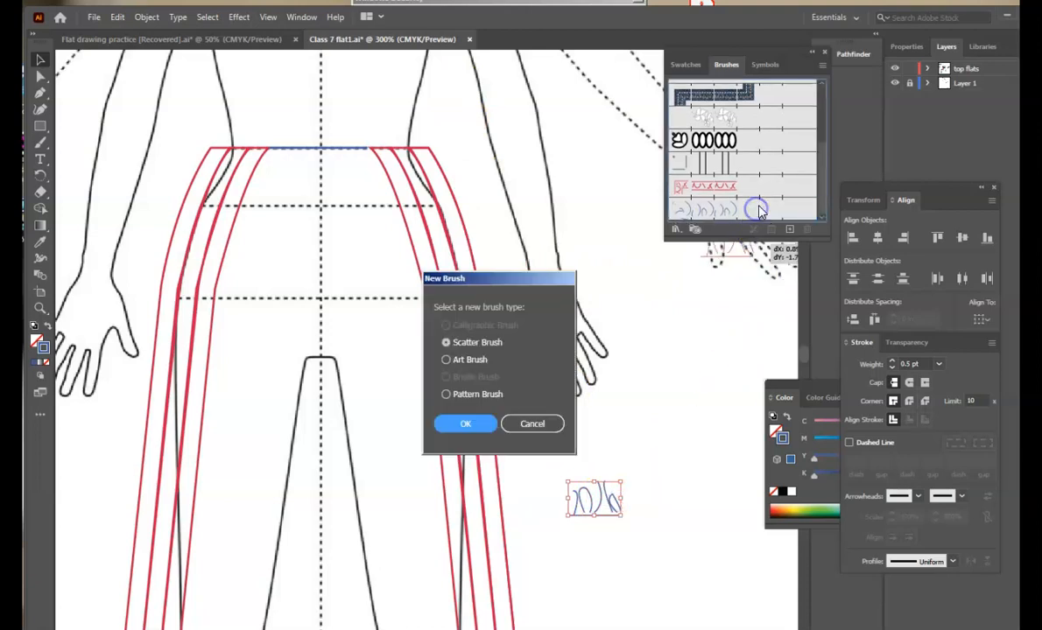
left_click(465, 425)
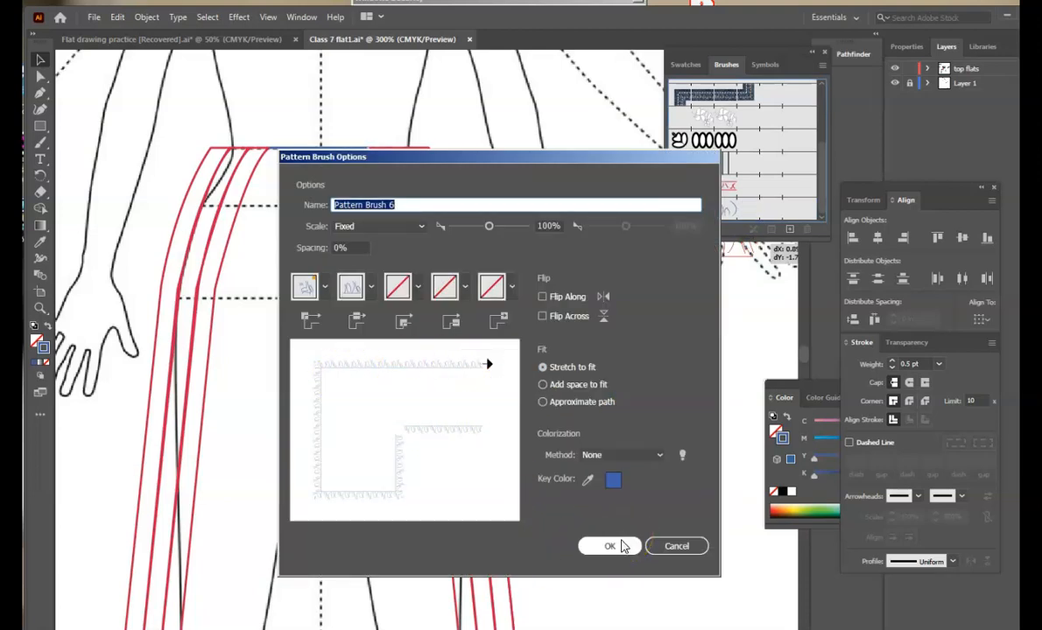
left_click(610, 546)
left_click(596, 512)
- Draw a path with the Pen tool from the waistline, curving over the hip and running down to the hem beside the innermost strip
scroll(613, 507, "down", 1)
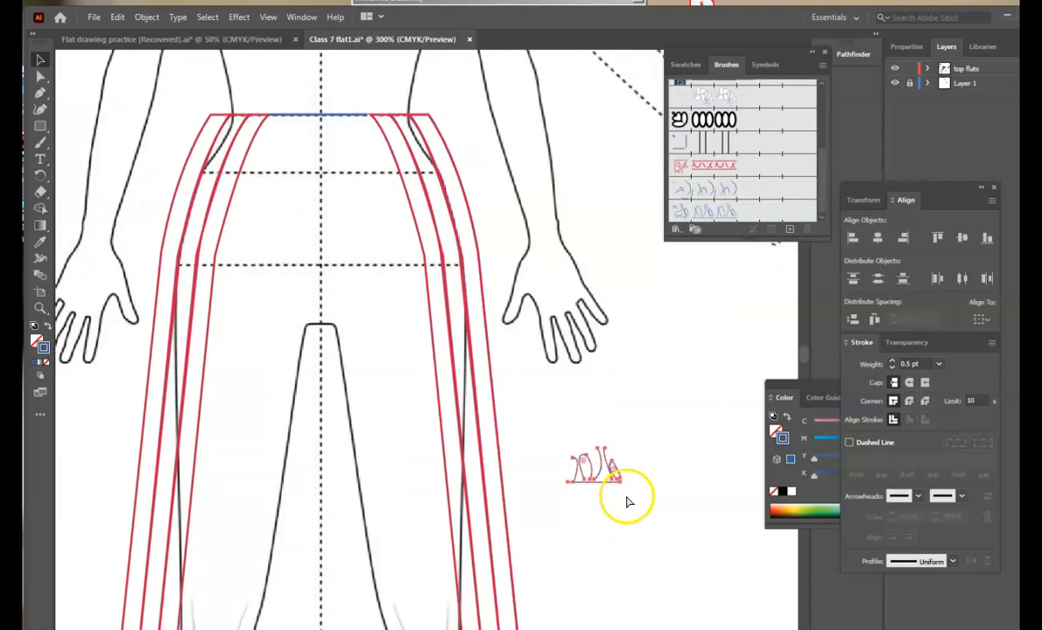
key("ctrl+minus")
key("ctrl+minus")
left_click(463, 465)
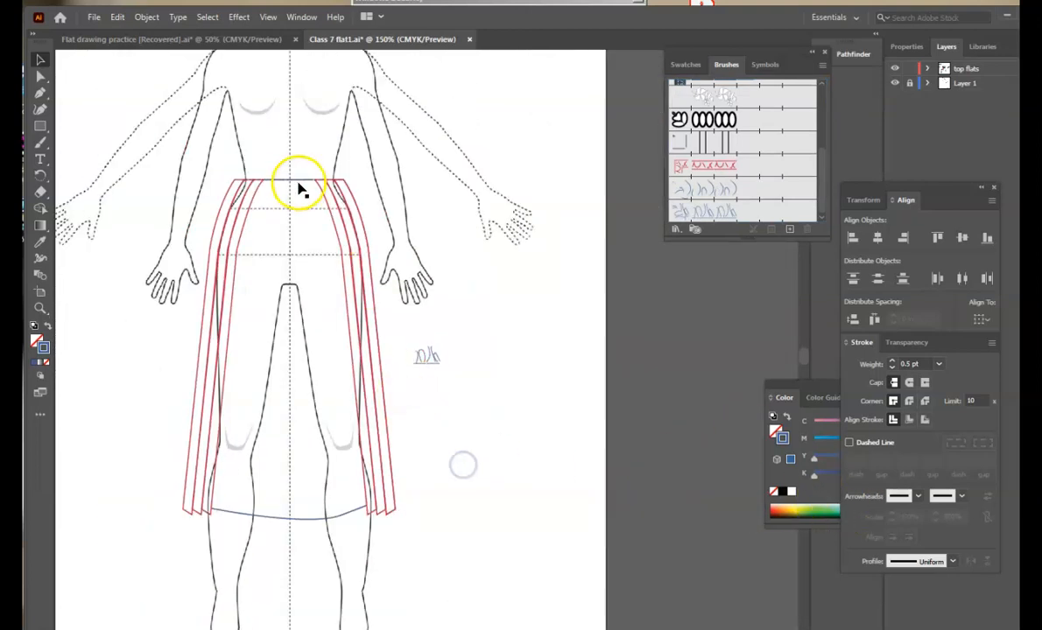
key("p")
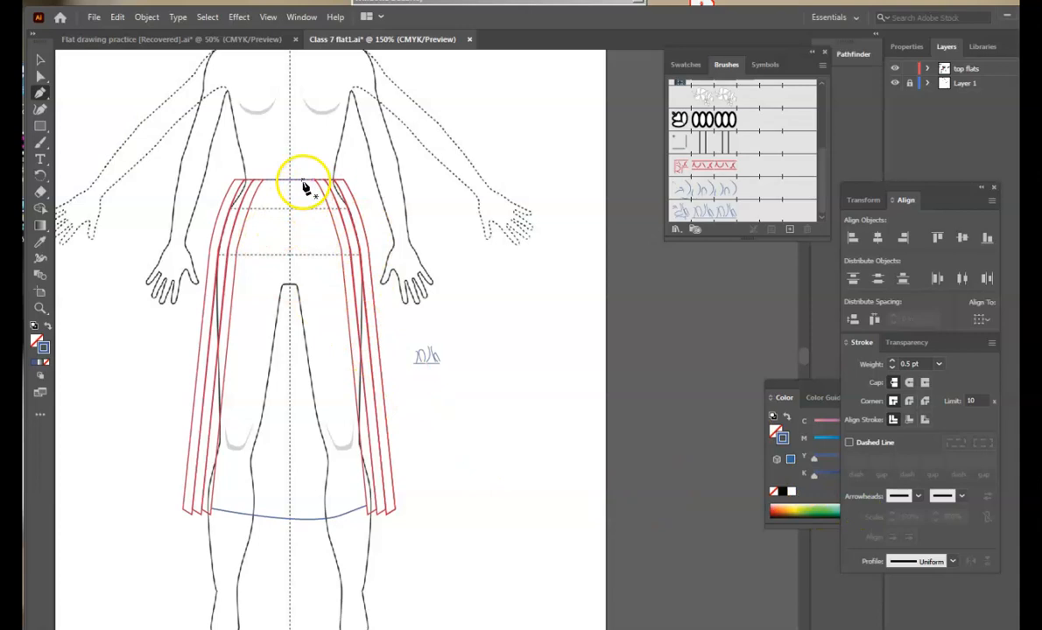
left_click(309, 182)
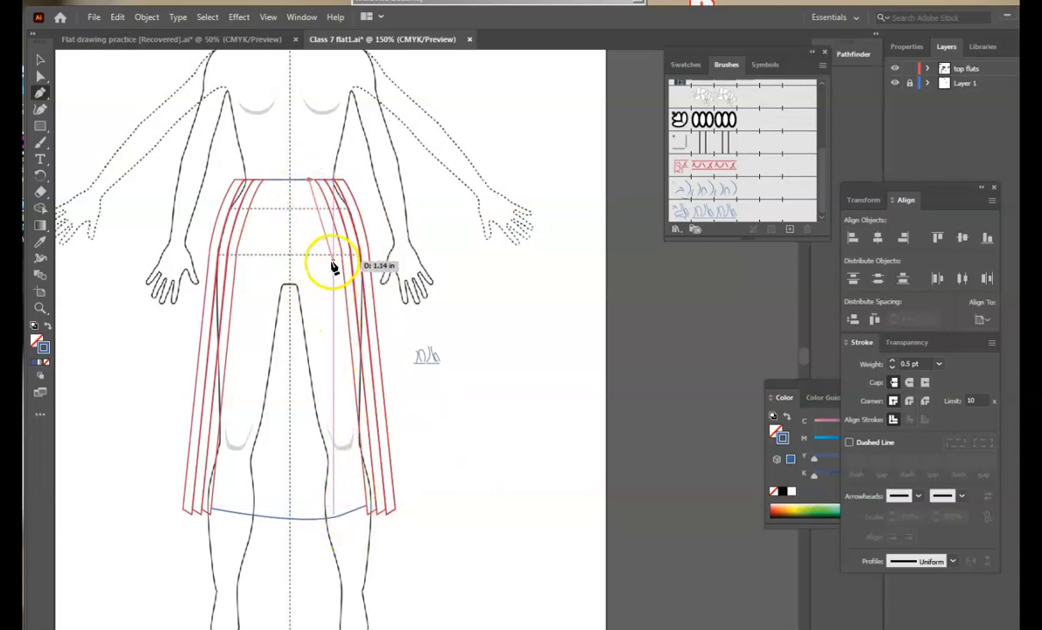
left_click(331, 266)
left_click(331, 264)
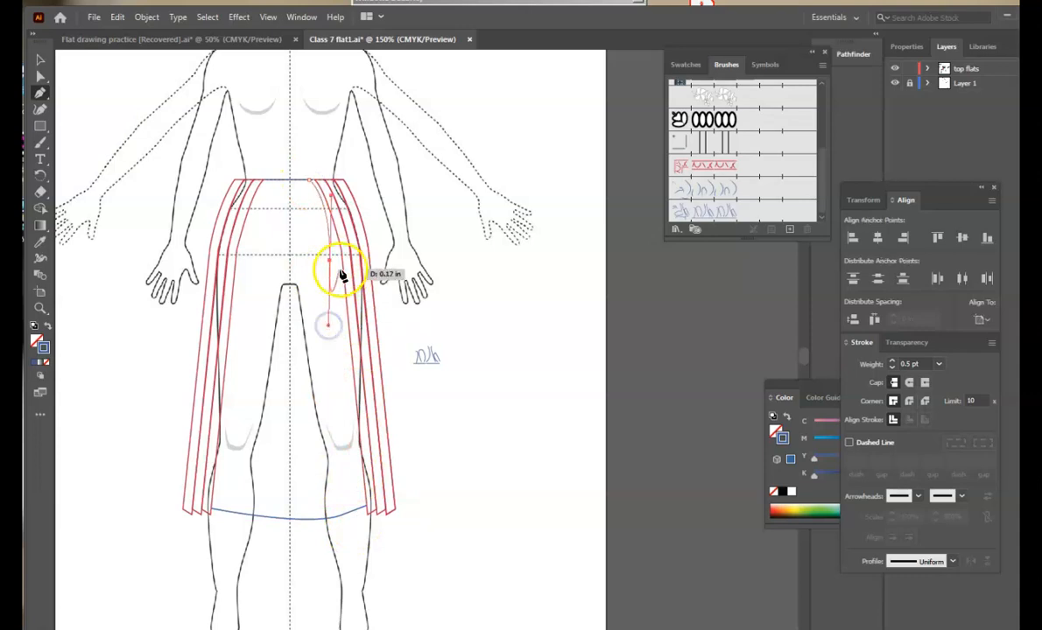
left_click(348, 512)
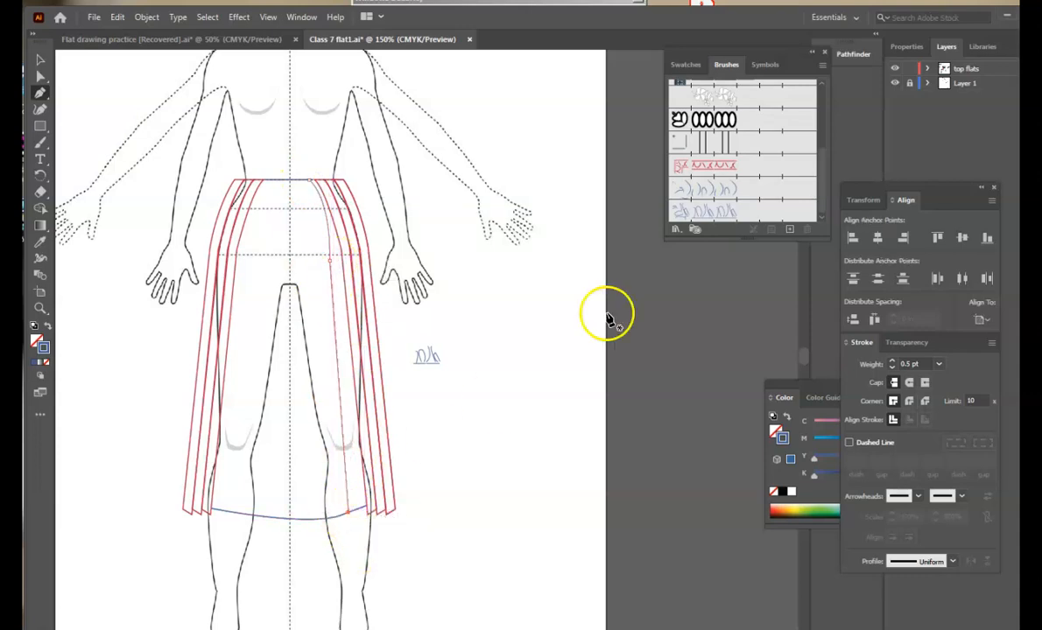
- Apply the new gather pattern brush to the waist-to-hem path and reduce the brush scale to about 69%
left_click(723, 212)
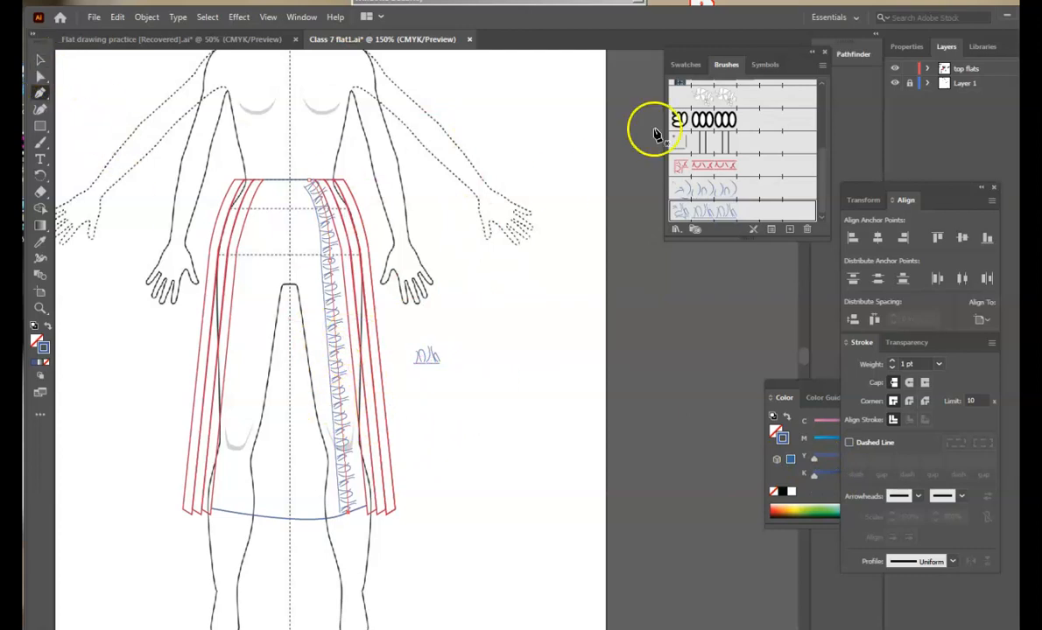
double_click(734, 213)
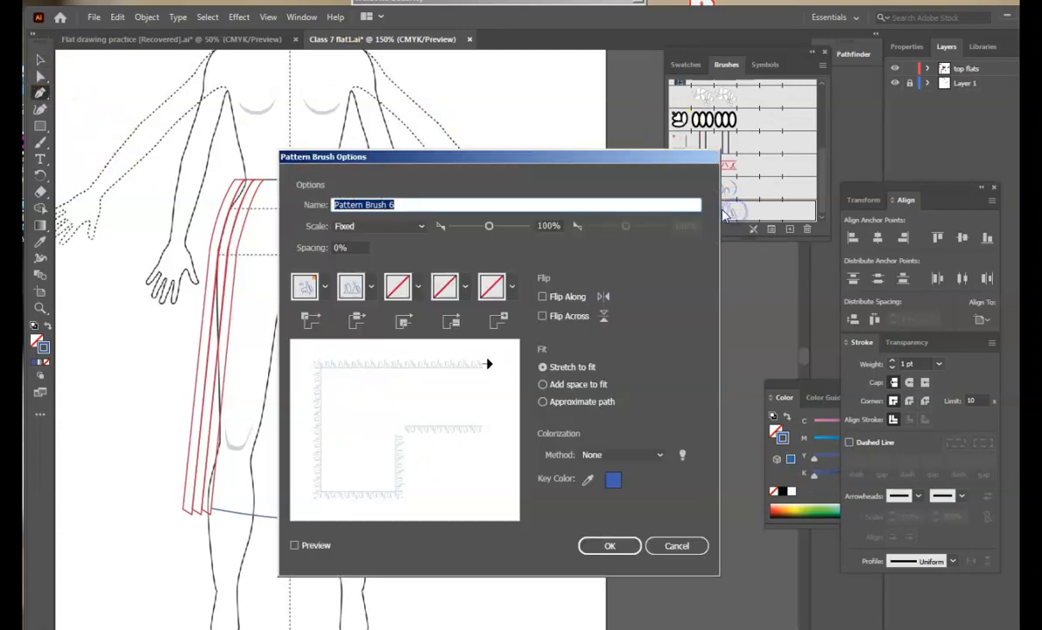
left_click_drag(708, 167, 871, 172)
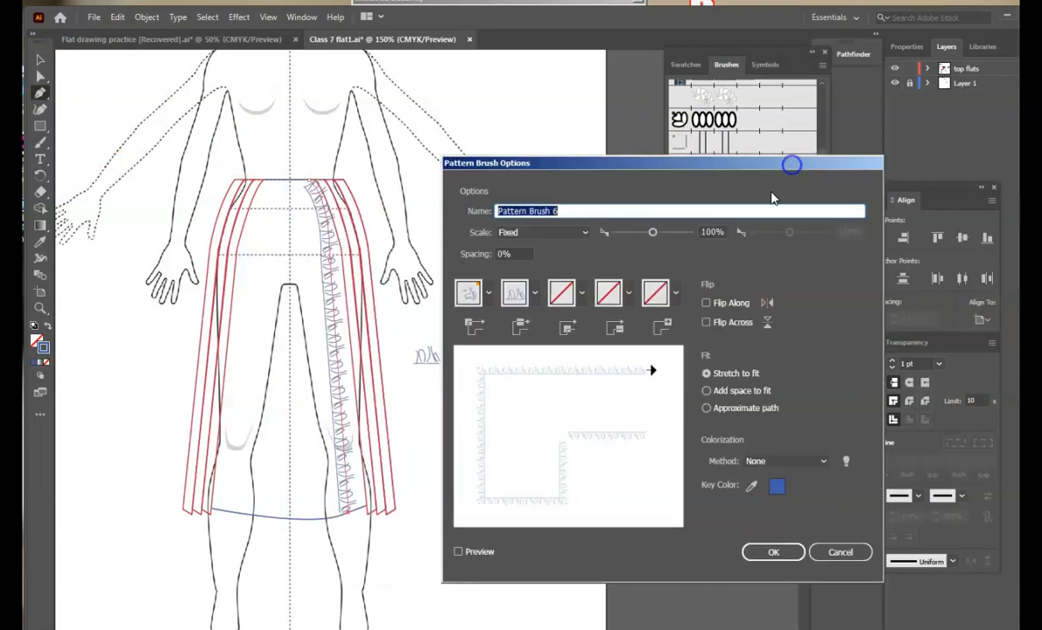
left_click(652, 235)
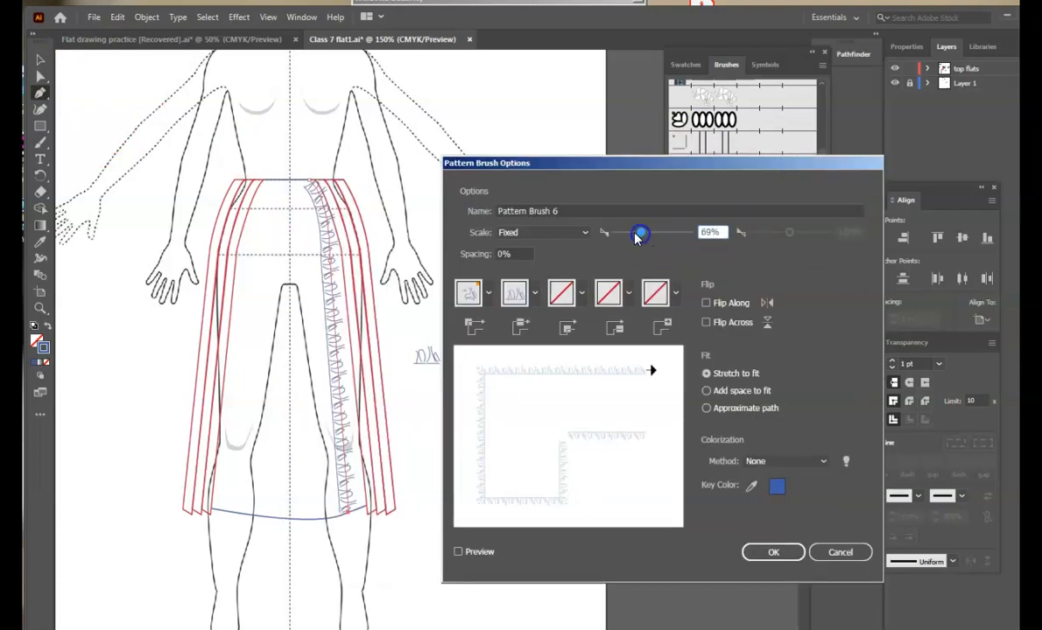
left_click(778, 552)
left_click(480, 388)
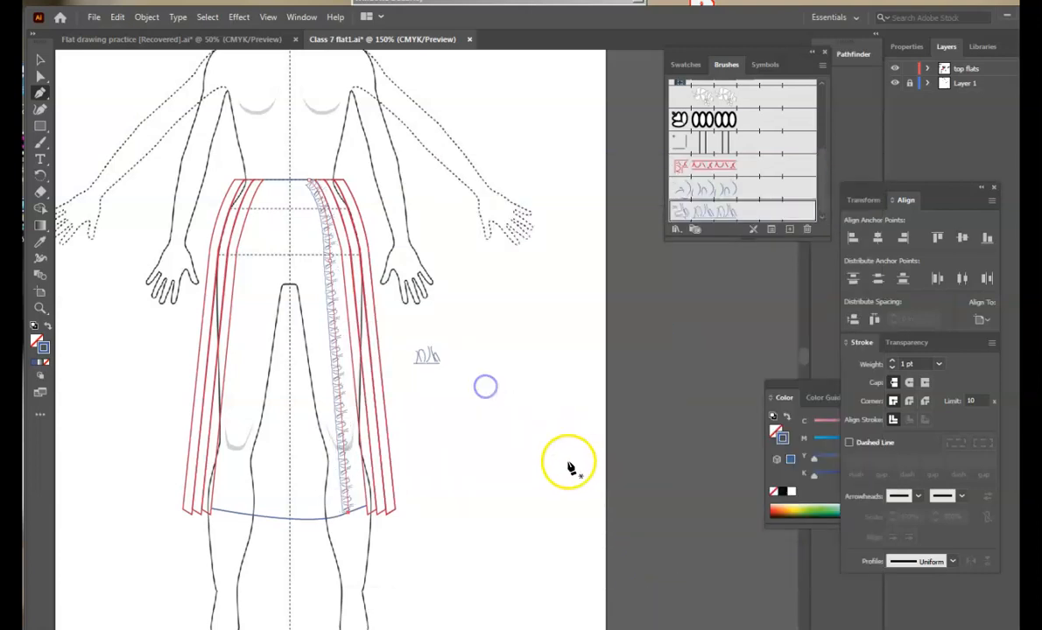
- Examine the gather brush along the skirt path up close and compare it with the full skirt
left_click(632, 484)
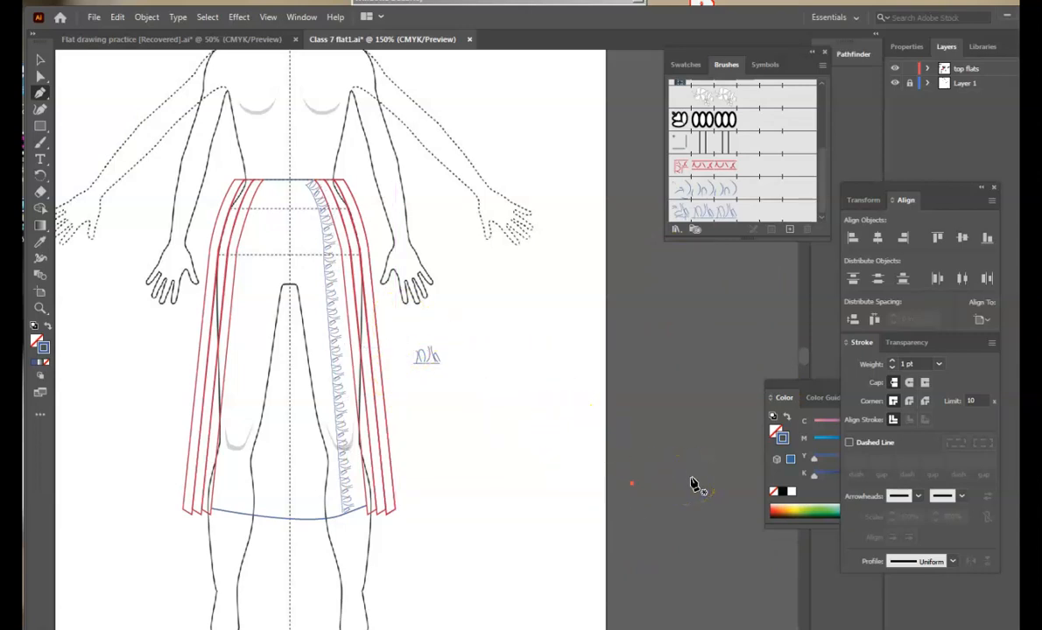
key("ctrl+plus")
key("ctrl+plus")
key("ctrl+plus")
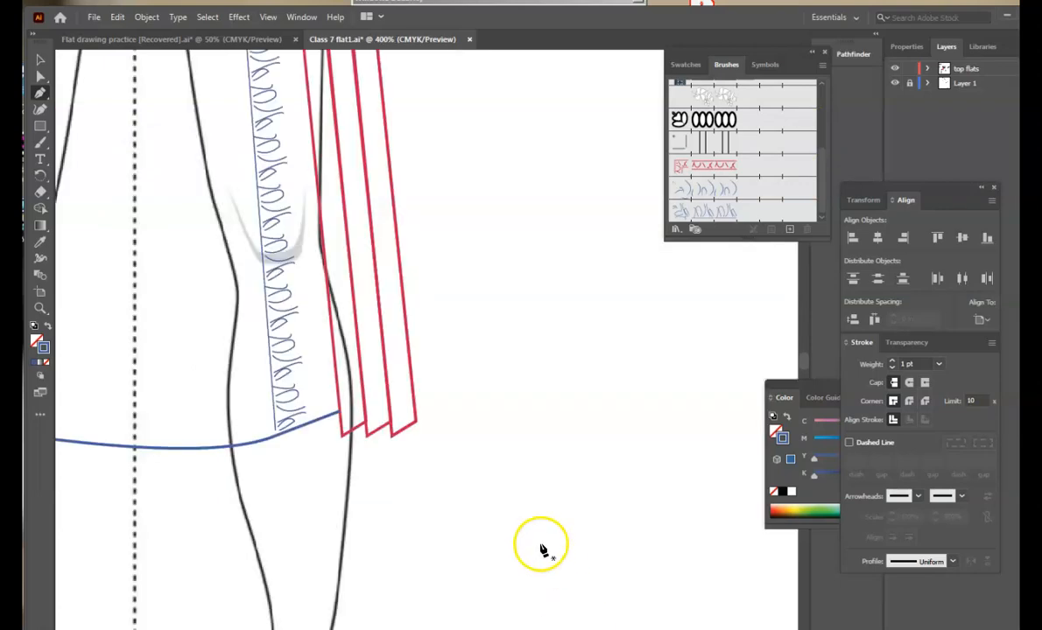
scroll(540, 549, "up", 6)
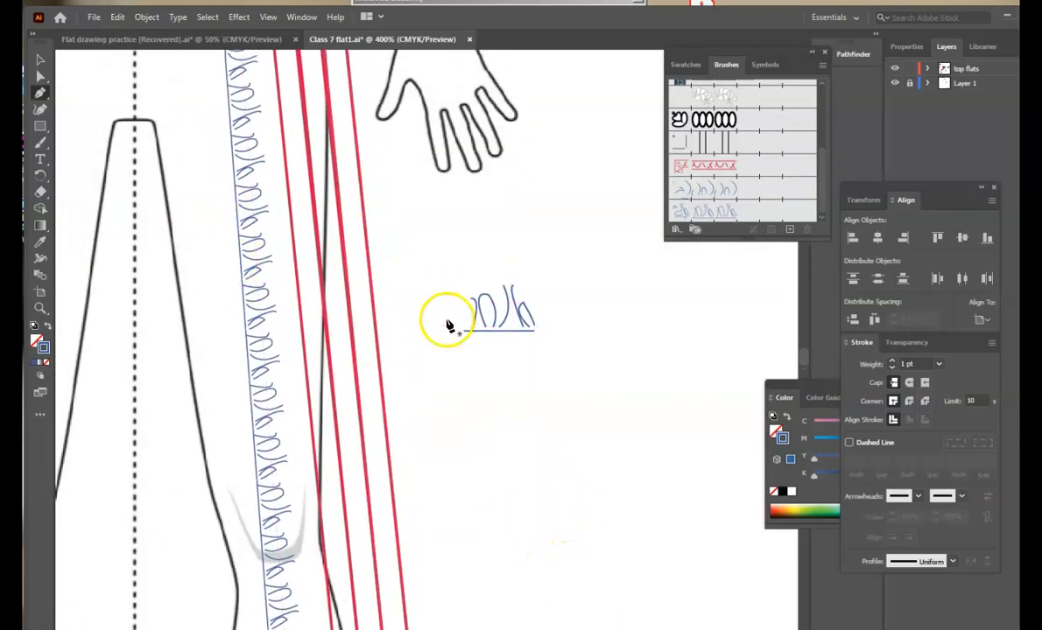
key("ctrl+minus")
key("ctrl+minus")
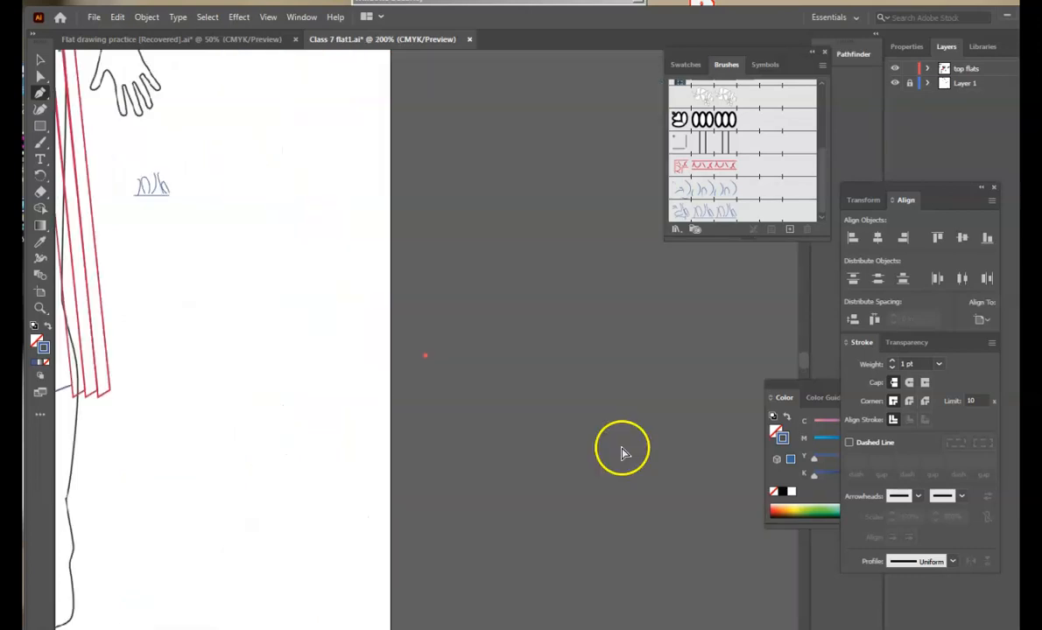
key("ctrl+minus")
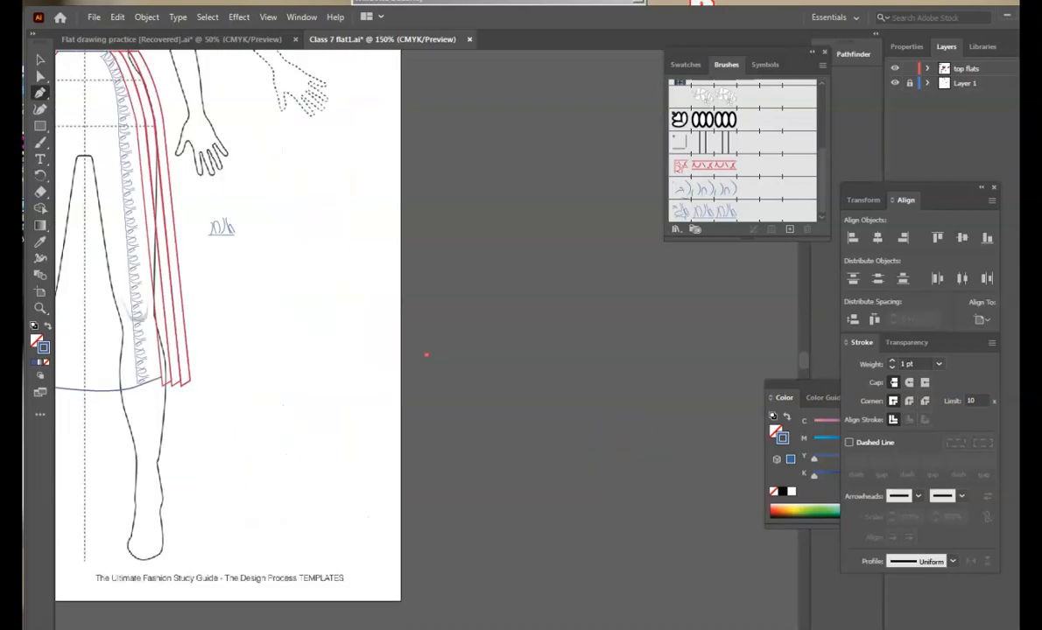
scroll(535, 421, "left", 5)
scroll(535, 421, "up", 3)
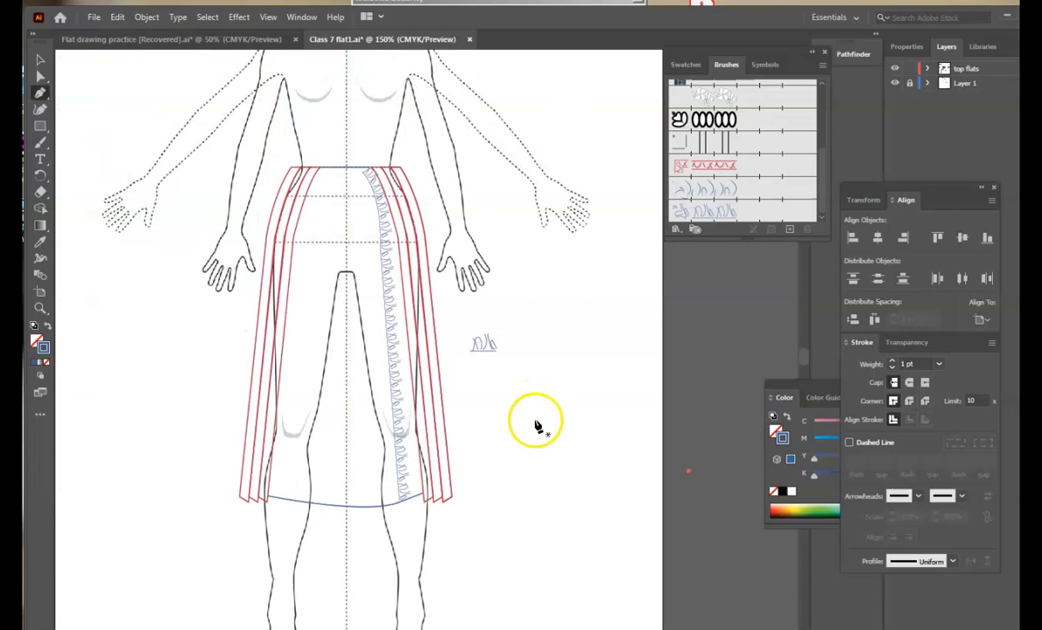
- Recolour the outlines of the red pleated skirt drawing with a near-black stroke, hex 070707
left_click(207, 182)
left_click(446, 557)
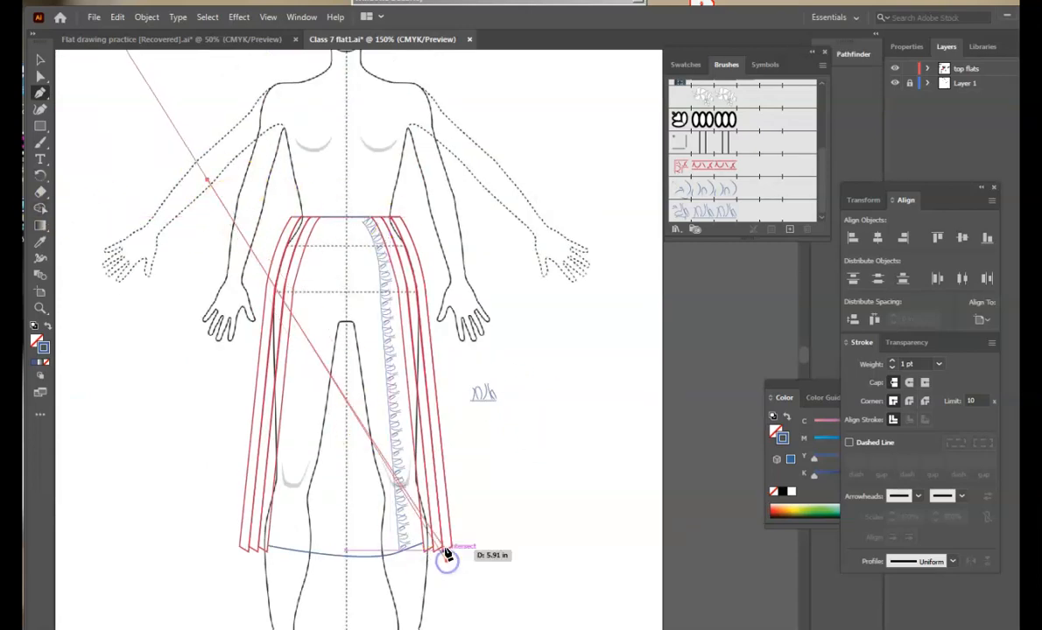
left_click(40, 60)
left_click_drag(185, 175, 453, 573)
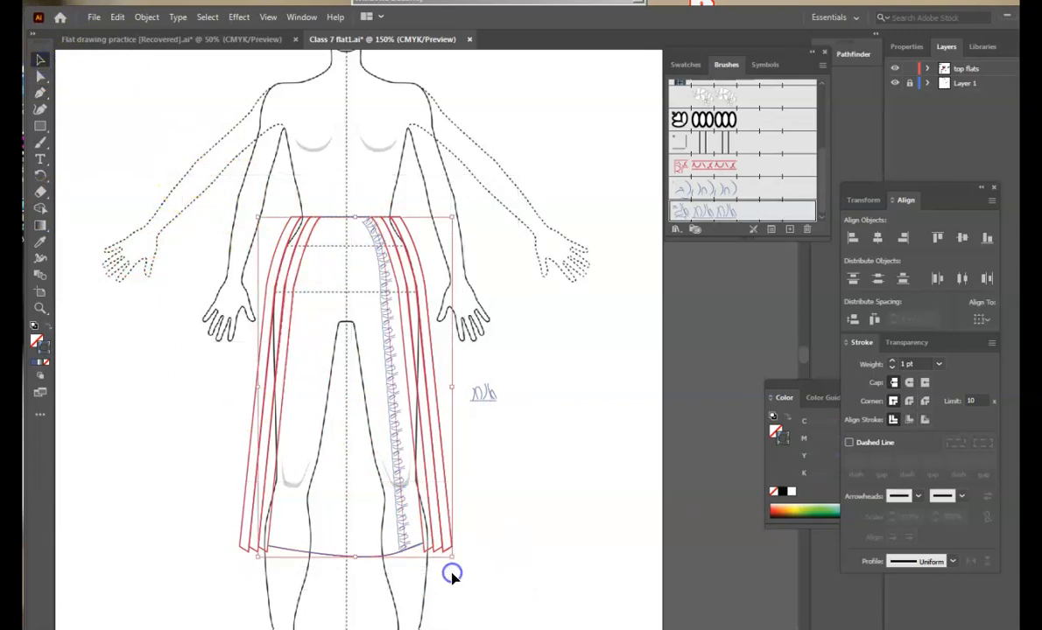
double_click(47, 347)
left_click(320, 449)
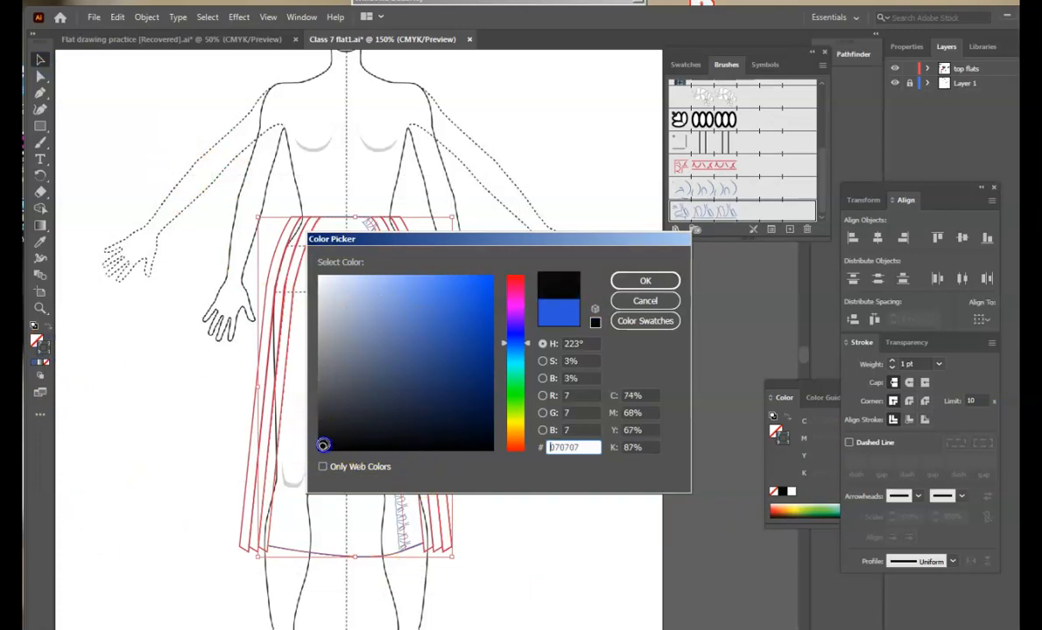
left_click(644, 280)
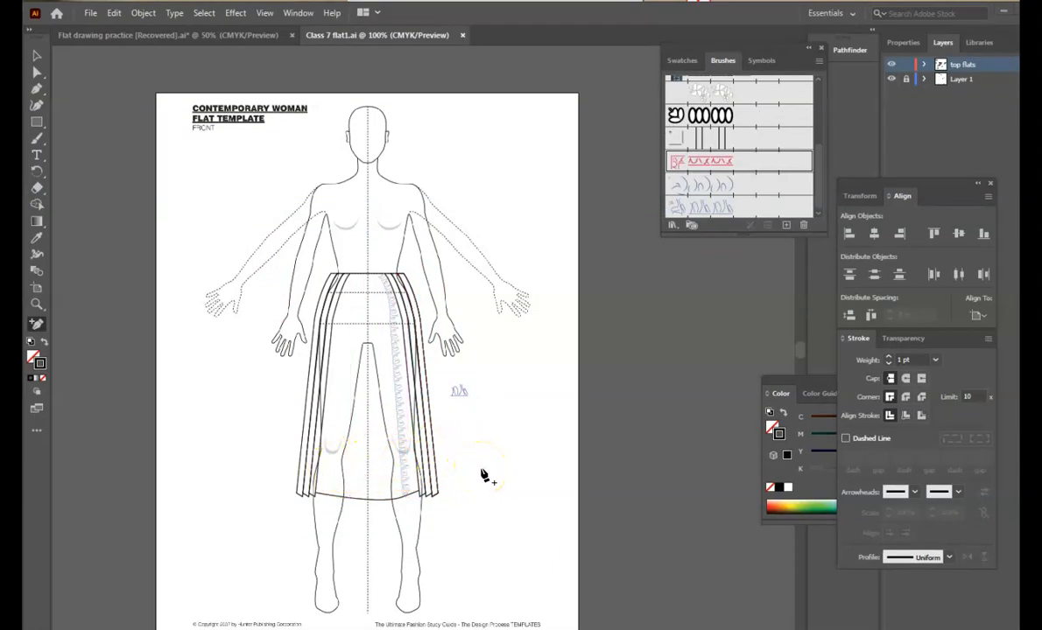
- Set the colorization method of Pattern Brush 6 to Tints and Shades and apply the change to the existing lace strokes
left_click(40, 365)
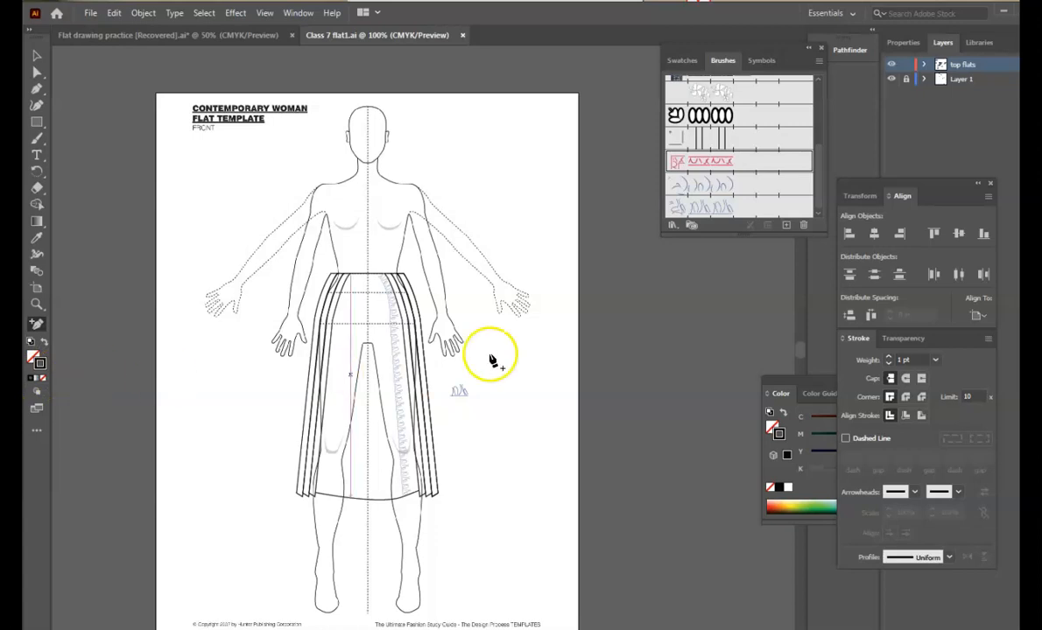
left_click(713, 209)
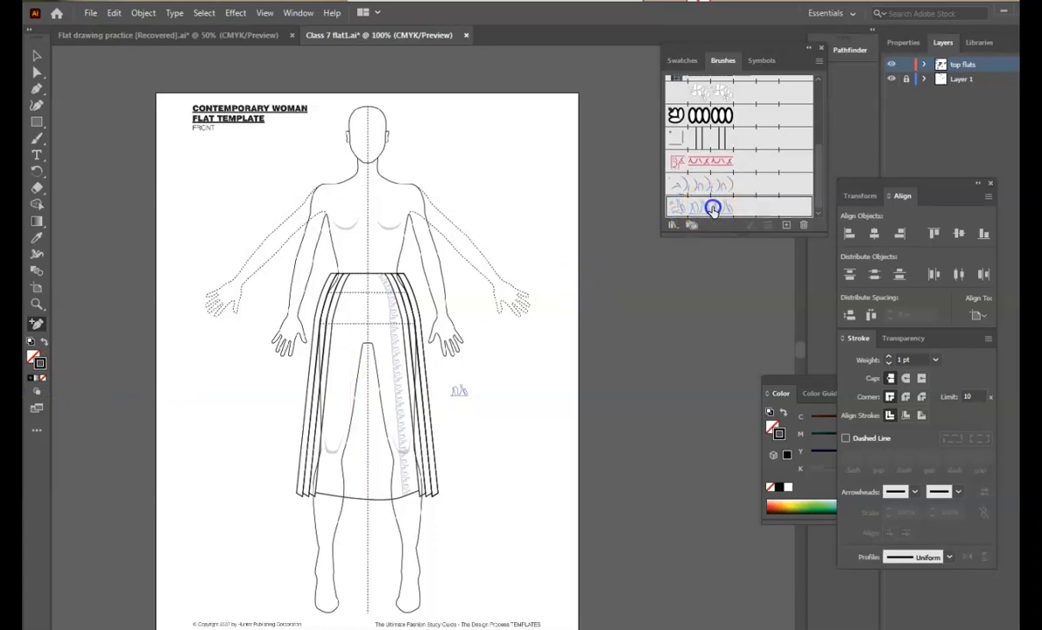
double_click(733, 207)
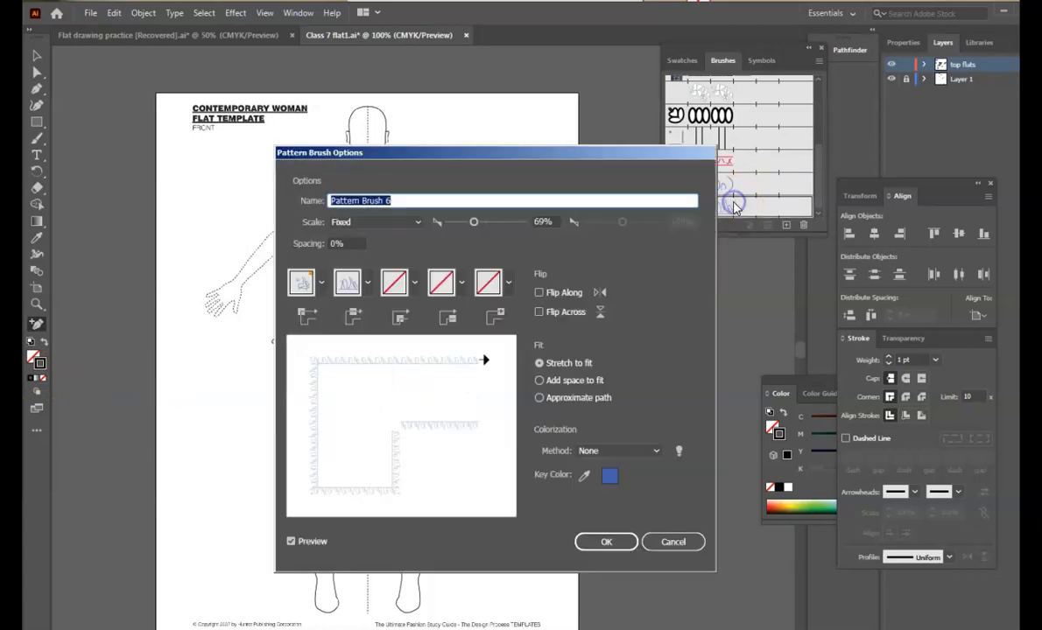
left_click(595, 451)
left_click(619, 497)
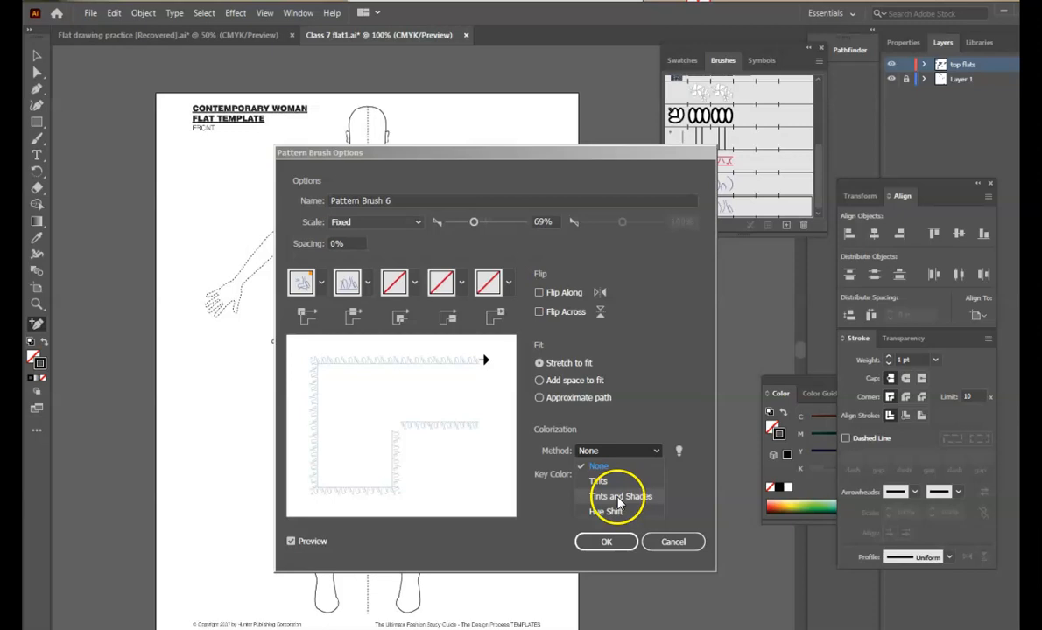
left_click(606, 542)
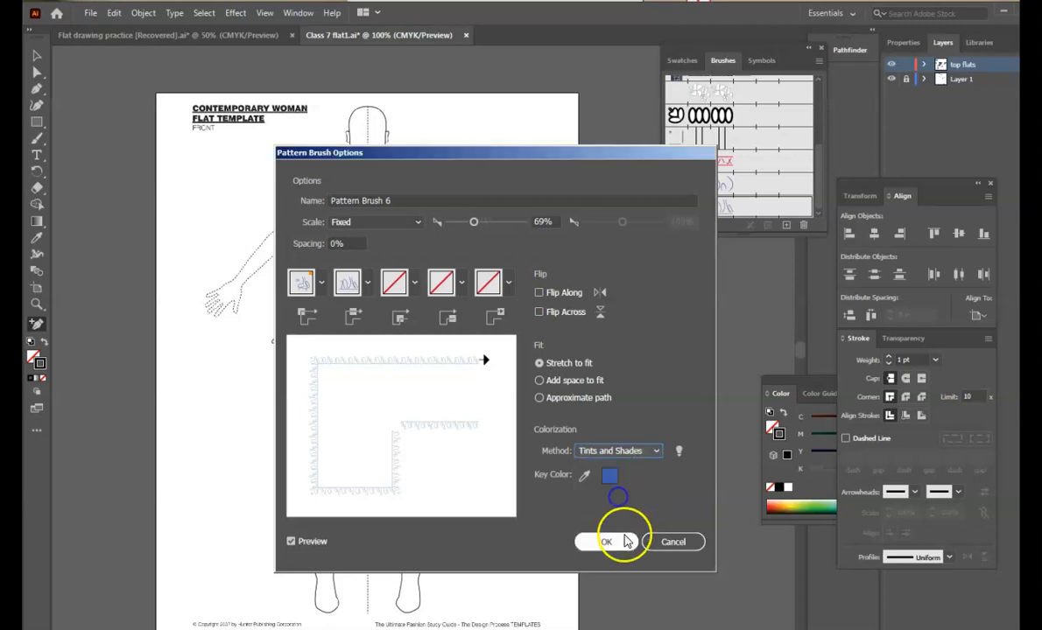
left_click(501, 388)
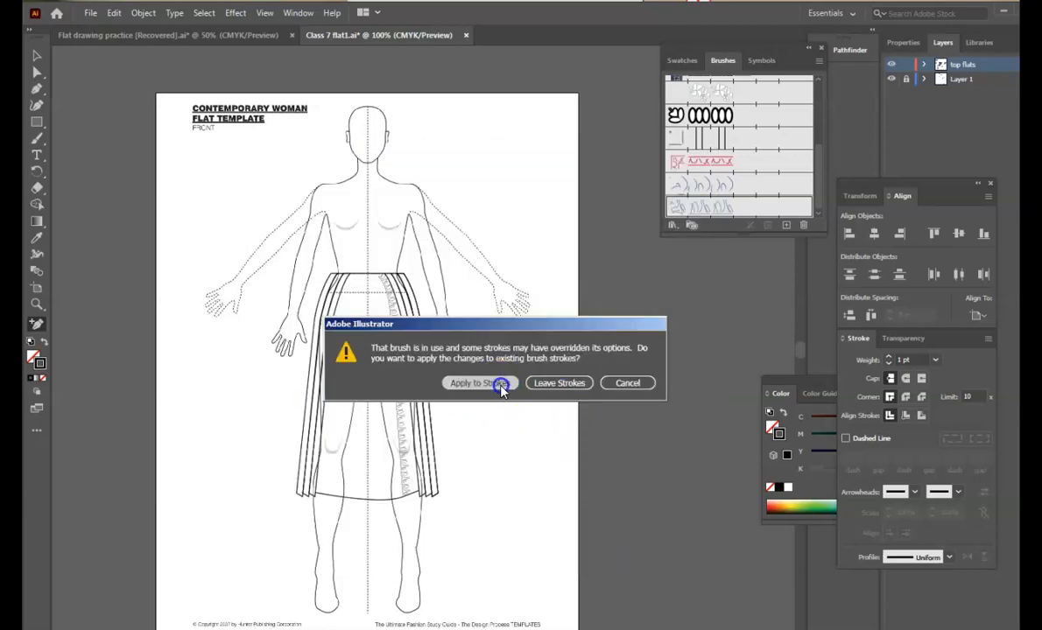
key("ctrl+plus")
key("ctrl+plus")
key("ctrl+plus")
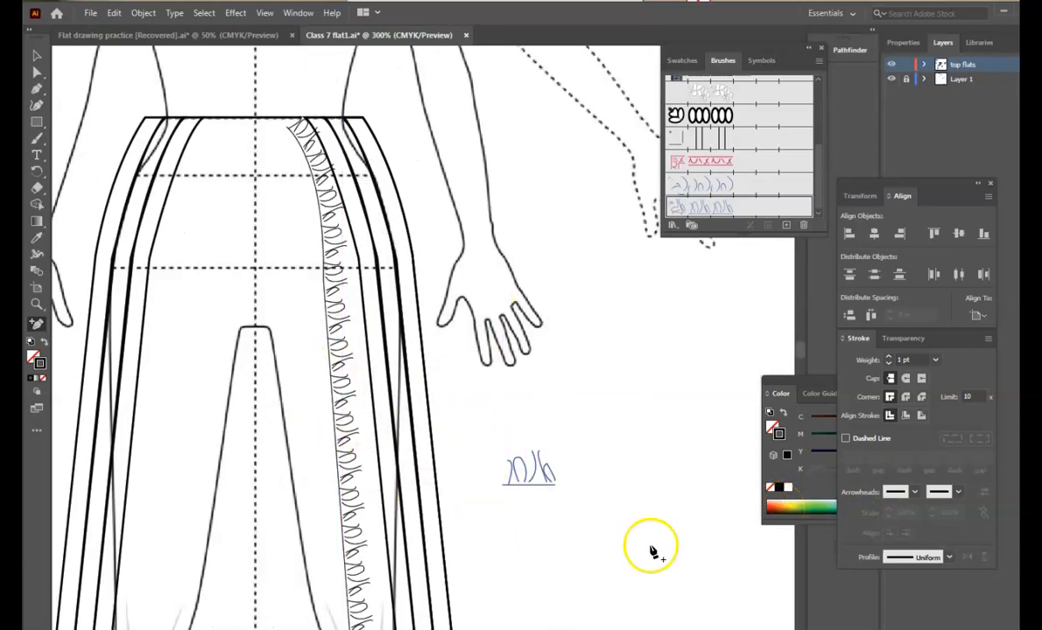
key("ctrl+1")
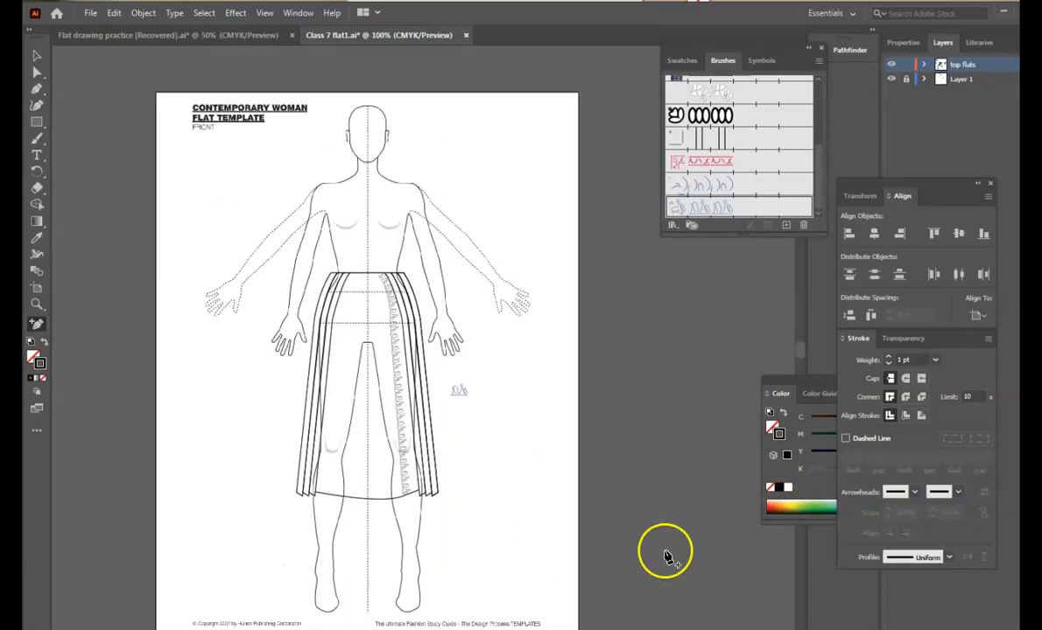
- Delete the loose blue lace motif lying beside the skirt
left_click(37, 56)
left_click_drag(293, 261, 517, 540)
right_click(418, 474)
left_click(465, 410)
left_click(492, 414)
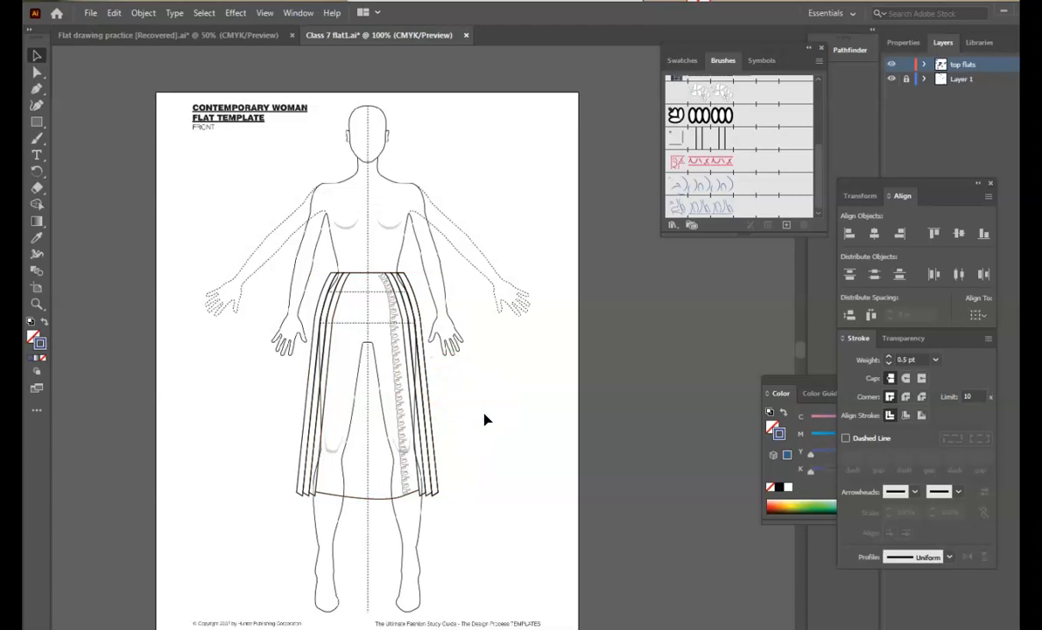
- Group the pleated skirt pieces and move the finished flat off the template, beyond the artboard's left edge
left_click_drag(260, 260, 449, 531)
right_click(397, 484)
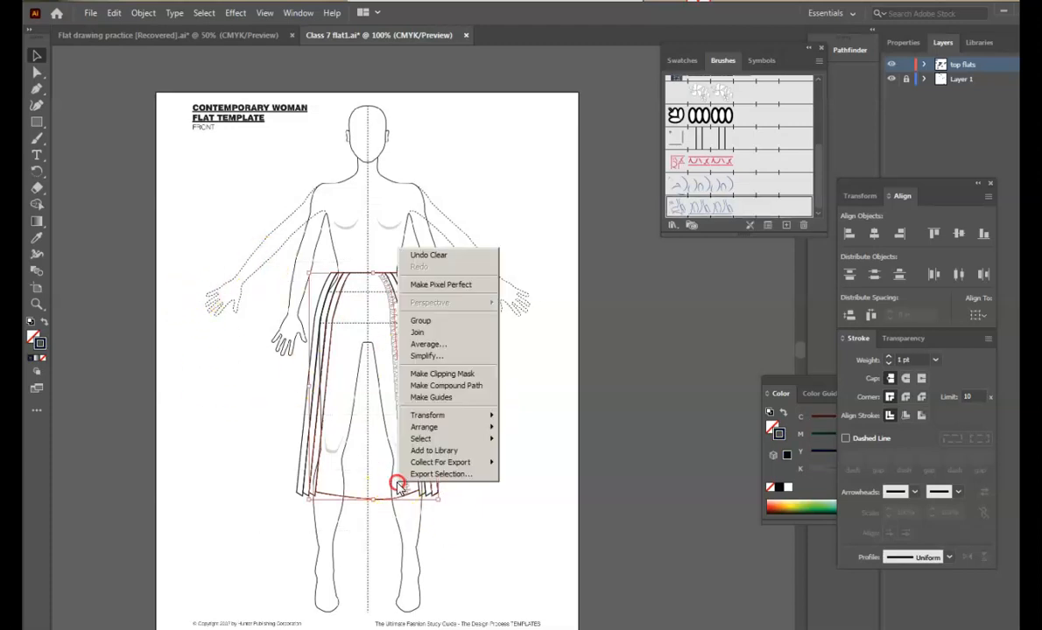
left_click(471, 333)
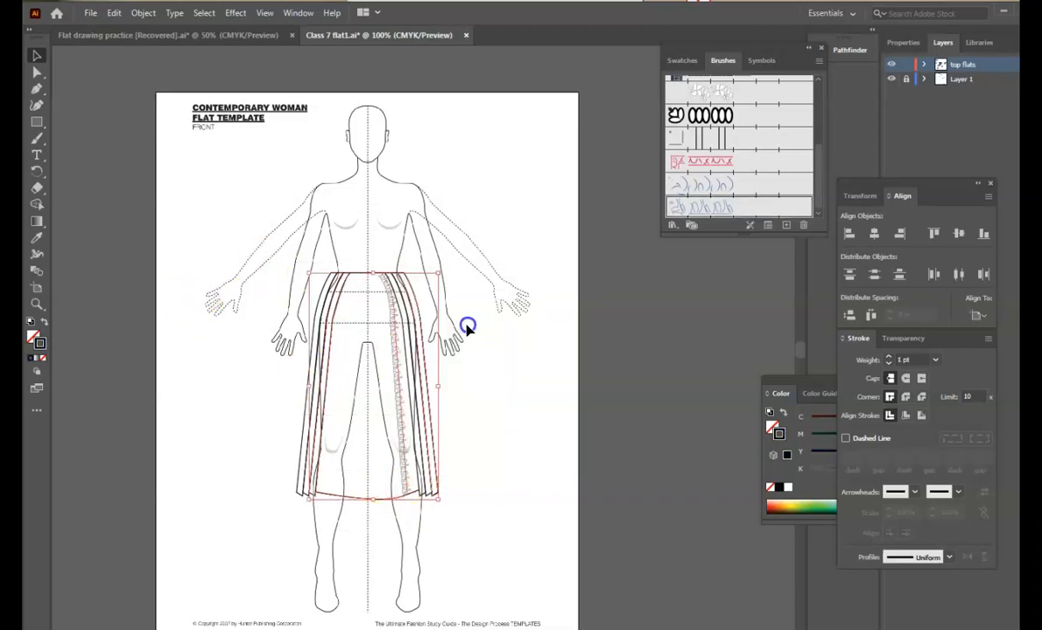
key("ctrl+minus")
key("ctrl+minus")
left_click_drag(468, 331, 175, 392)
left_click(250, 410)
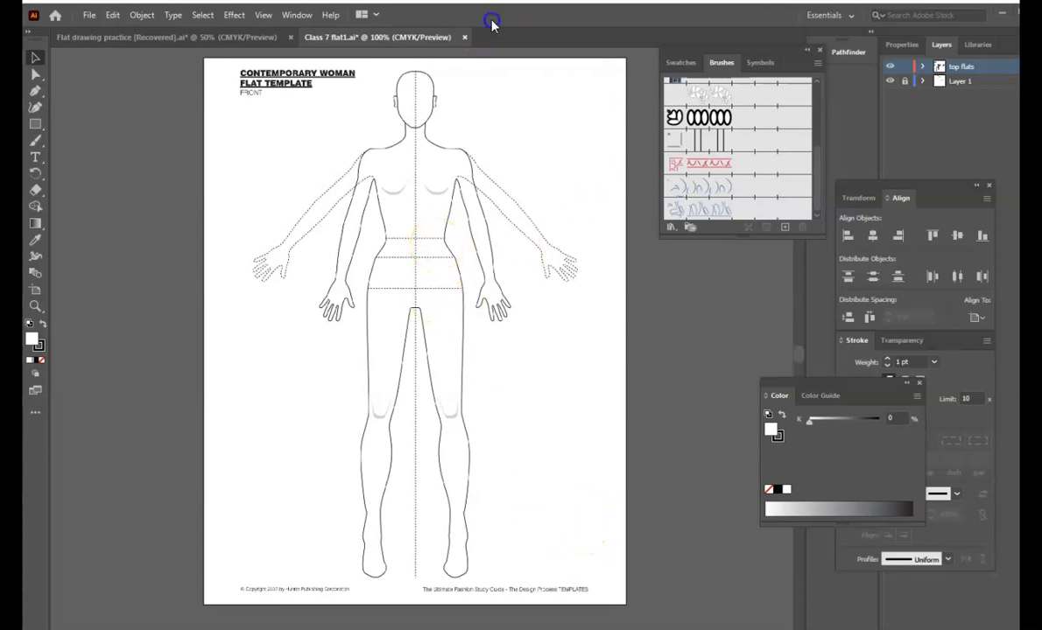
- Set up the Pen tool with no fill and a pinkish-red stroke of about M 99%, Y 58%
key("ctrl+equal")
key("ctrl+equal")
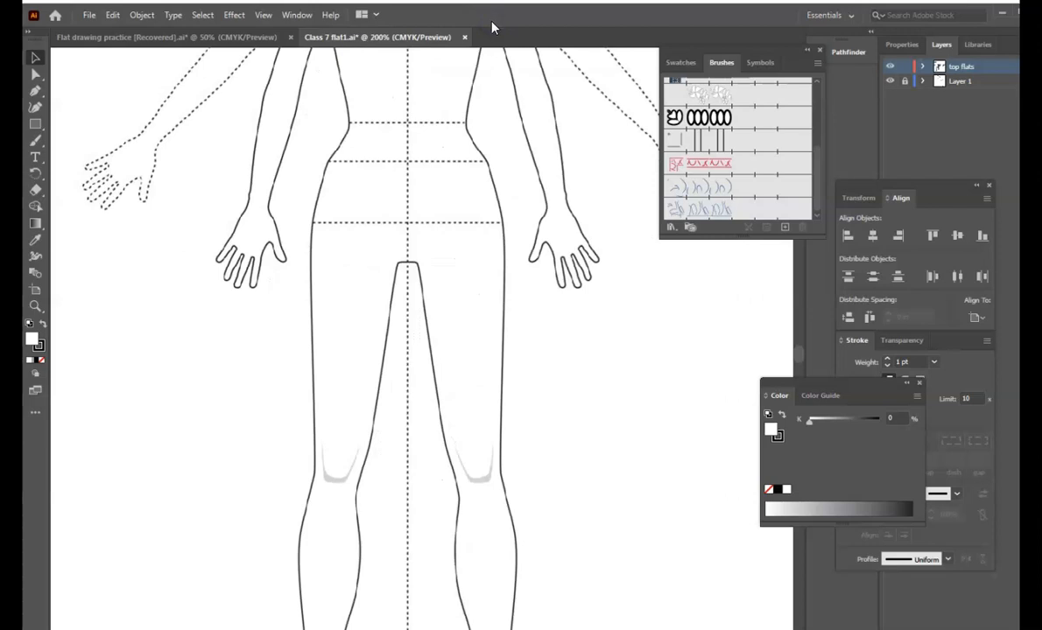
key("p")
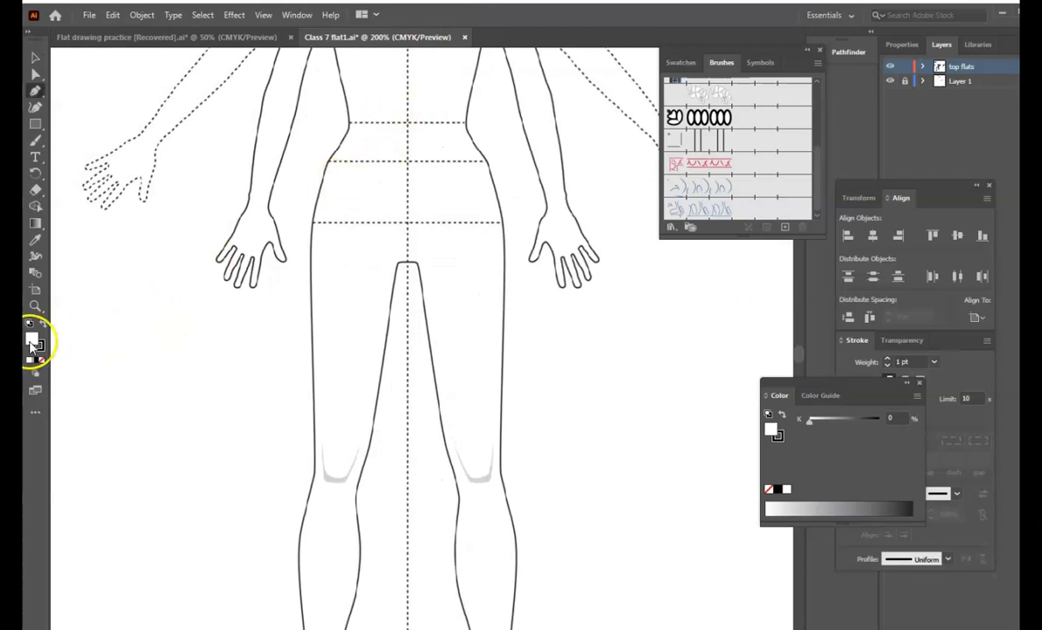
left_click(40, 360)
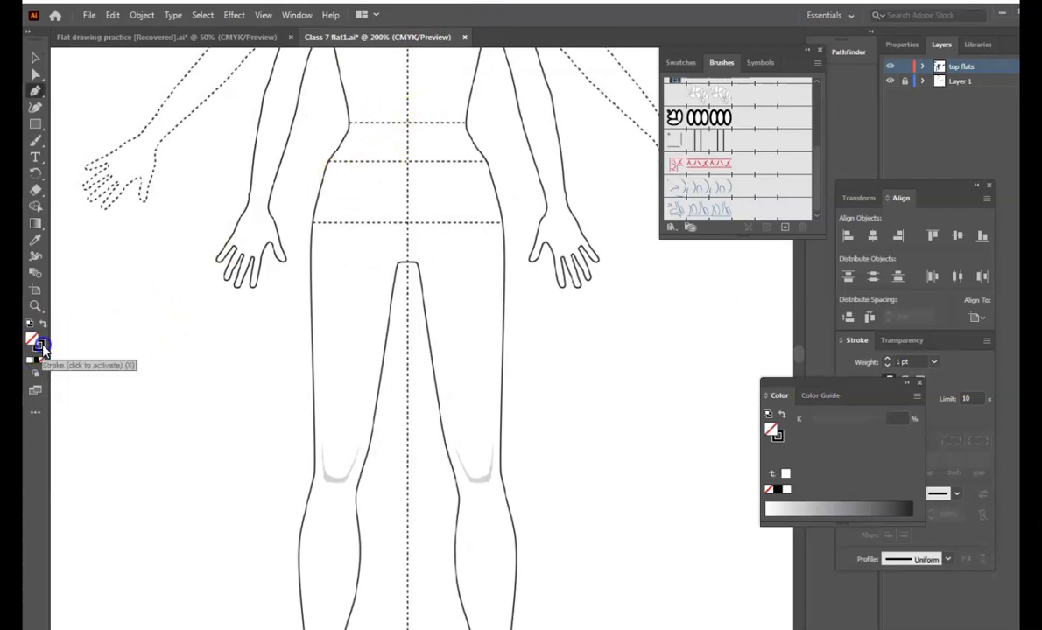
double_click(40, 346)
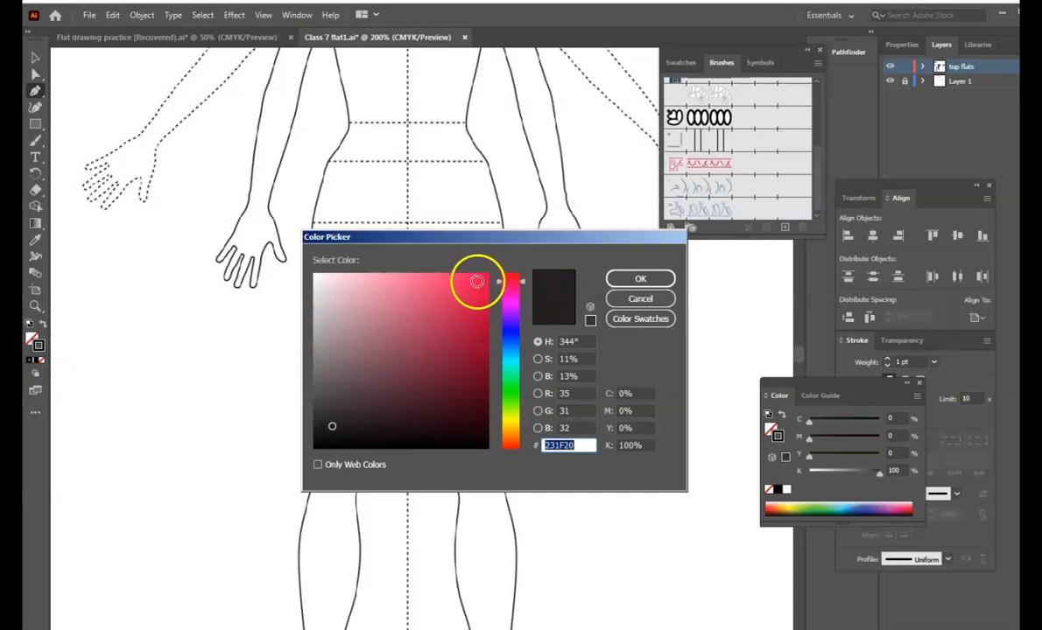
left_click(476, 282)
left_click(641, 281)
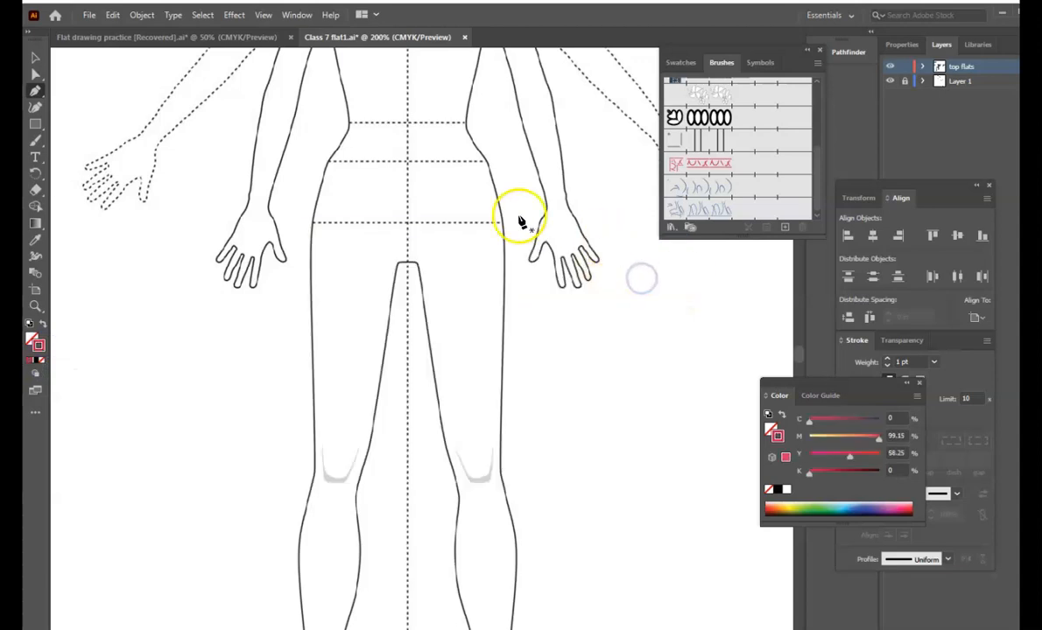
- Draw the right half's curved waistline from the centre front, round the hip, and add a flared side seam about 3.7 in long to below the knee
scroll(506, 198, "up", 1)
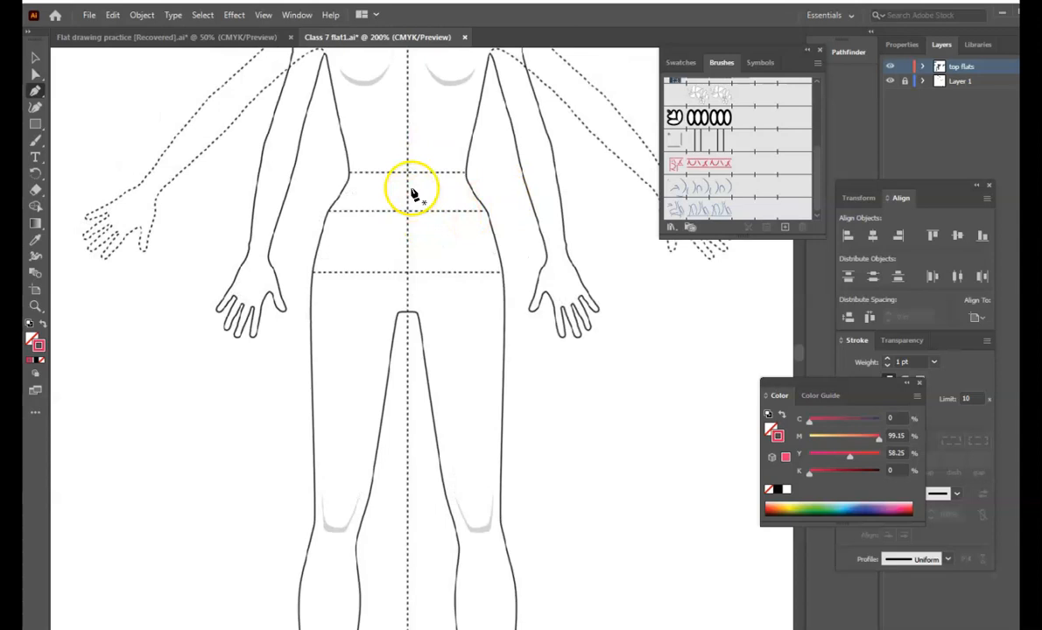
left_click(406, 186)
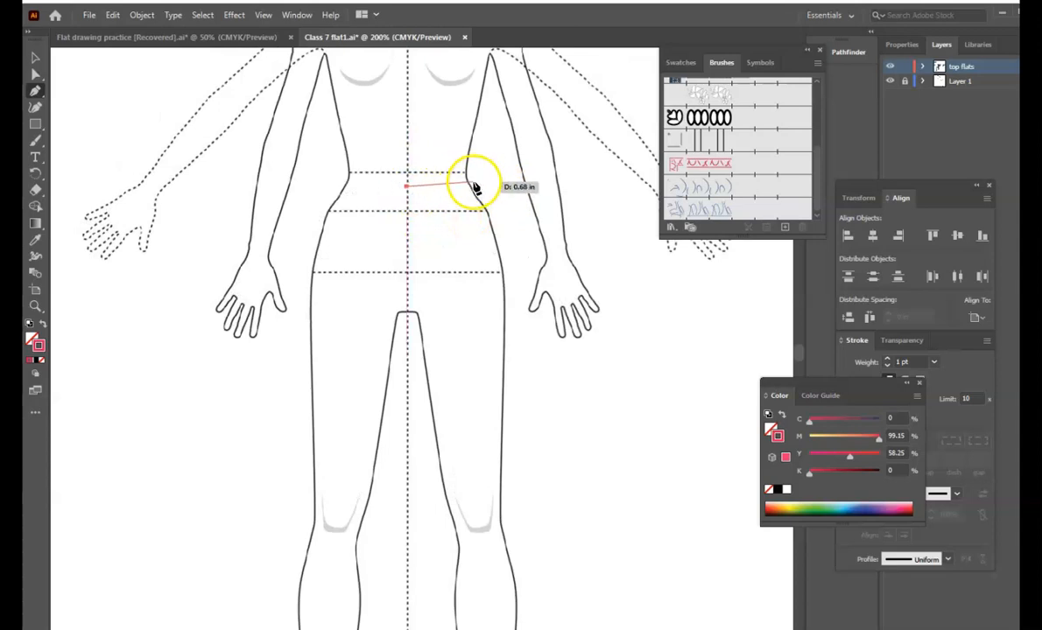
left_click(471, 188)
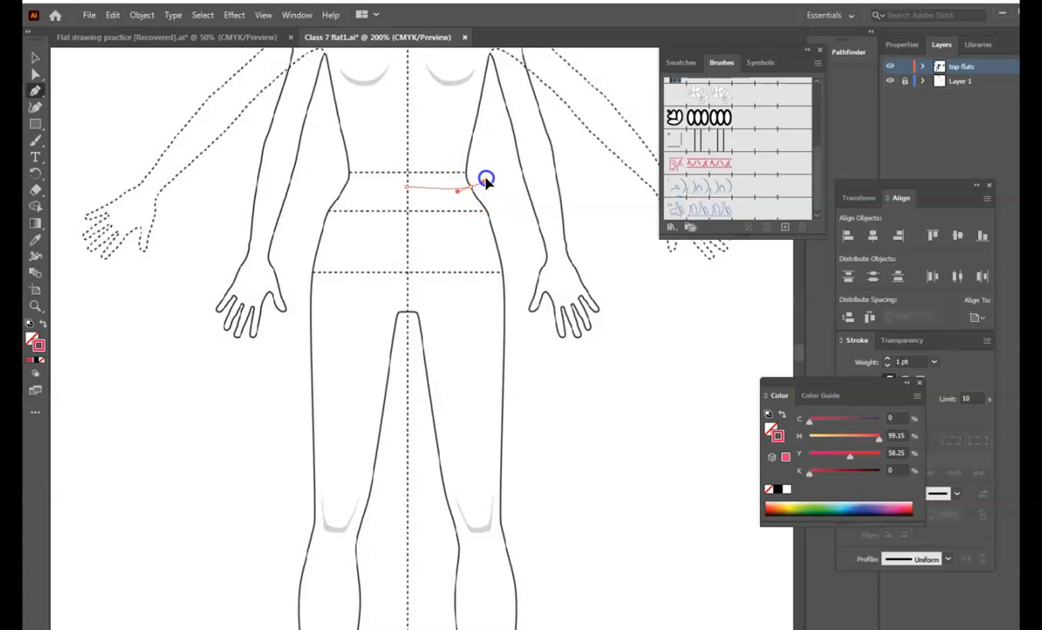
mouse_move(486, 178)
left_mouse_down()
mouse_move(531, 237)
mouse_move(499, 235)
mouse_move(531, 297)
mouse_move(503, 536)
mouse_move(507, 606)
mouse_move(574, 624)
mouse_move(547, 603)
left_mouse_up()
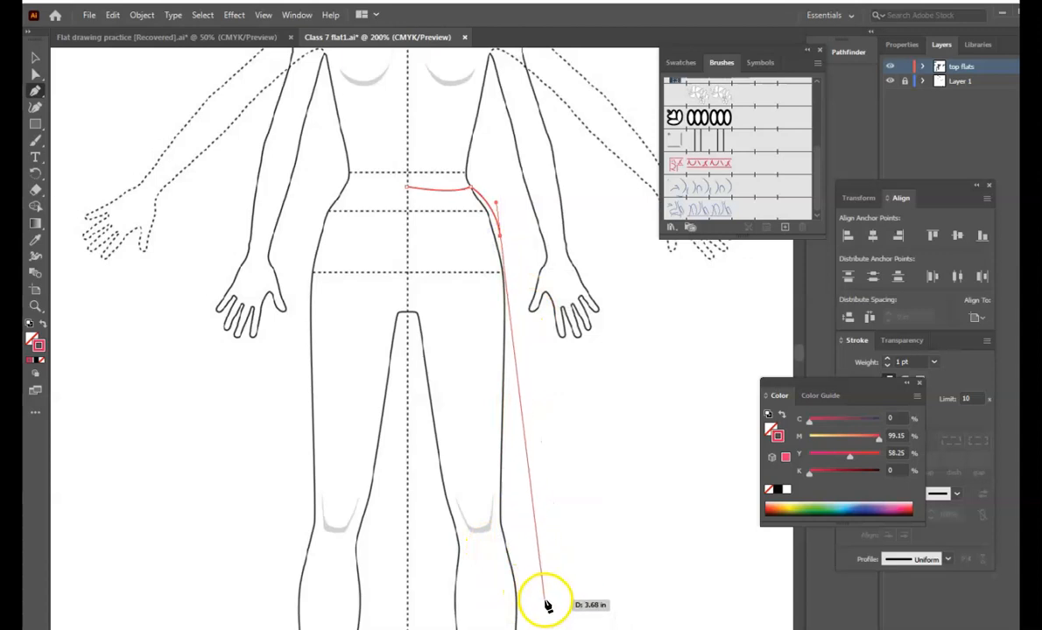
left_click(543, 600)
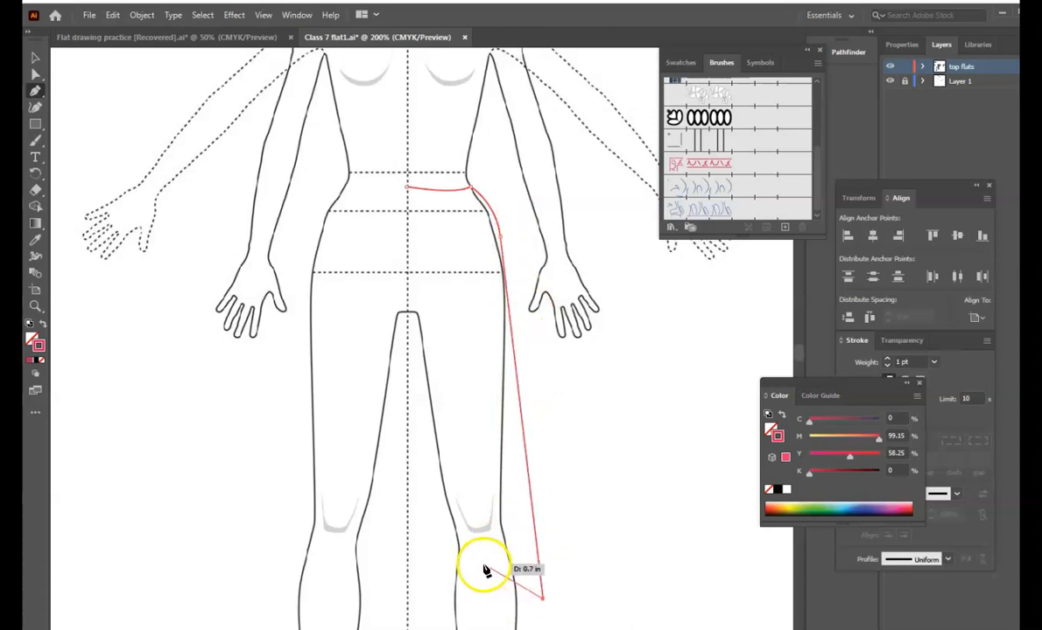
- Continue the path from the side hem corner with S-shaped ruffle curves rising to just above the knee
left_click_drag(498, 570, 505, 555)
left_click(496, 563)
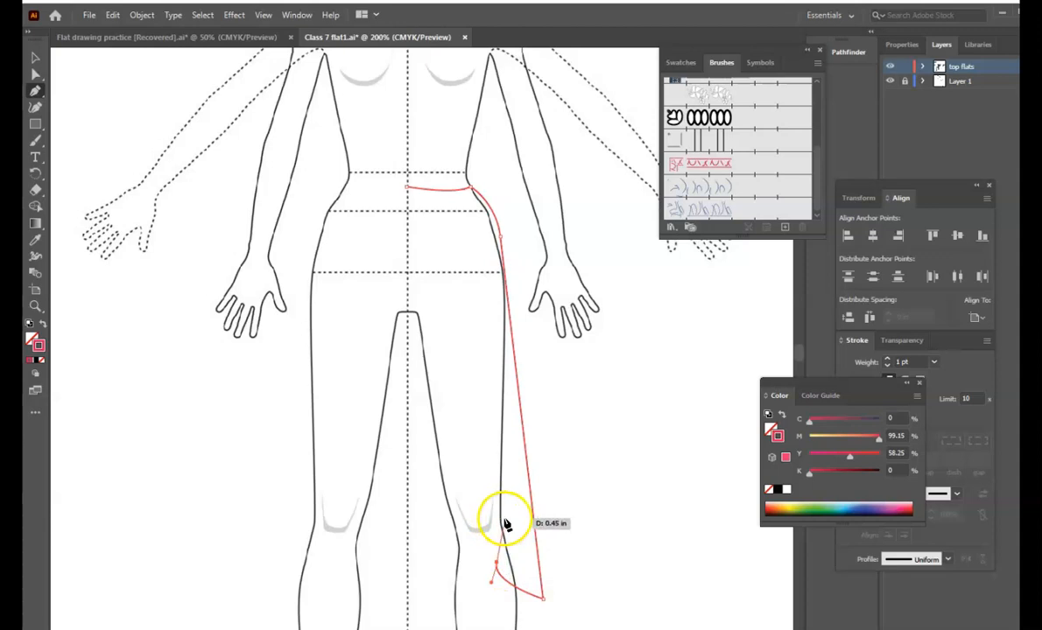
left_click_drag(503, 524, 483, 496)
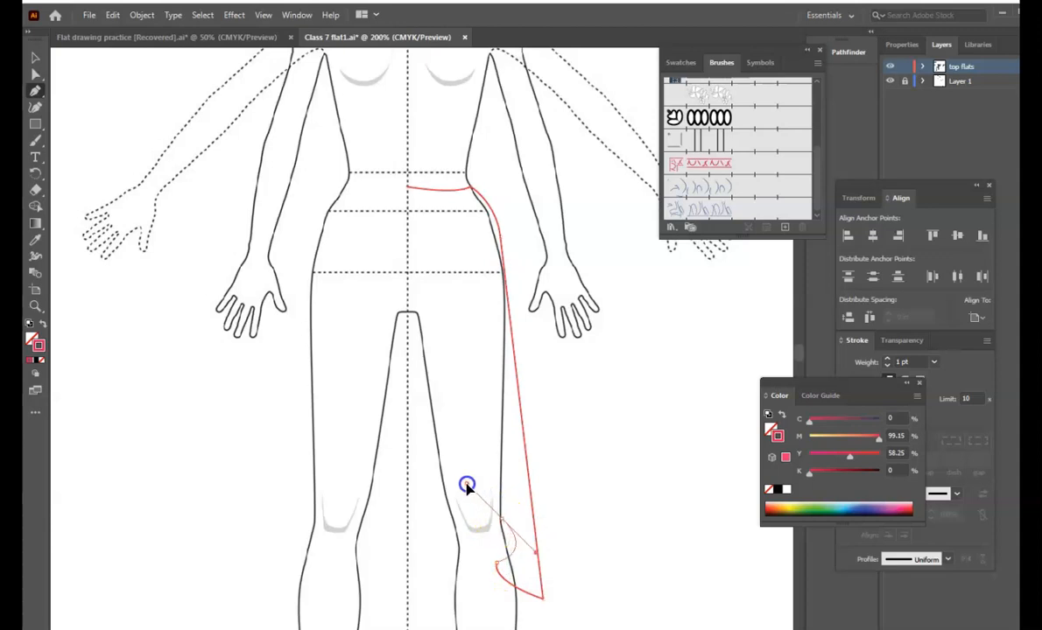
left_click(502, 522)
left_click(495, 488)
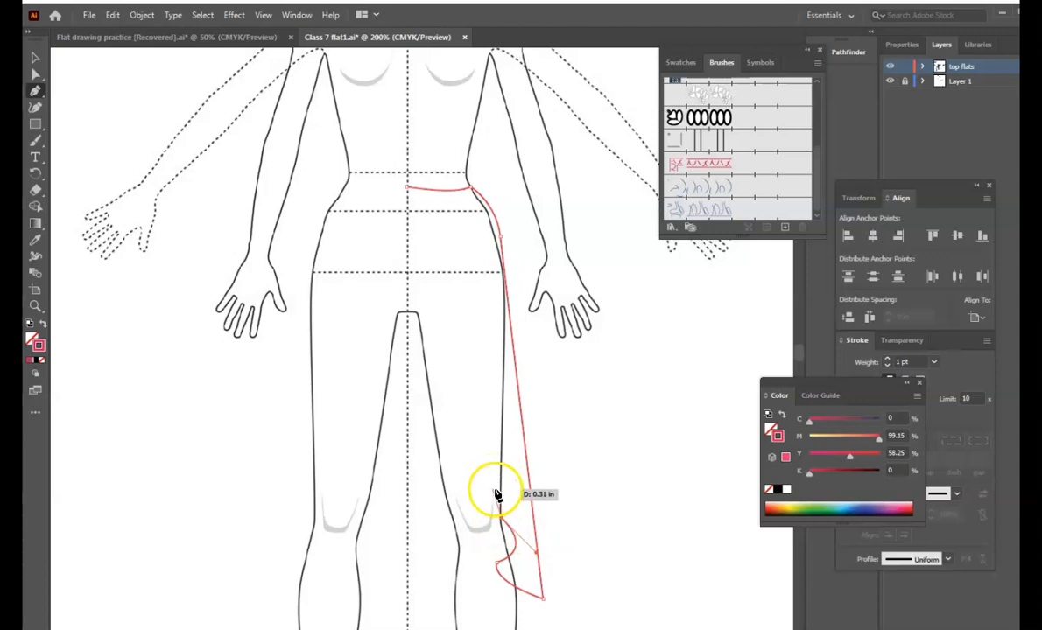
left_click(497, 488)
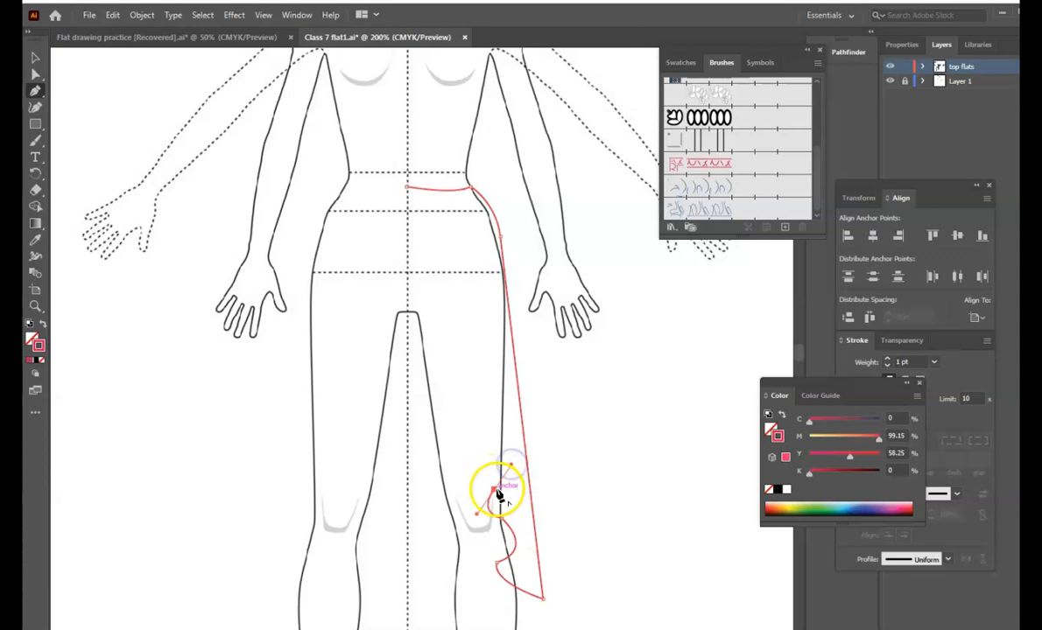
left_click_drag(493, 493, 483, 466)
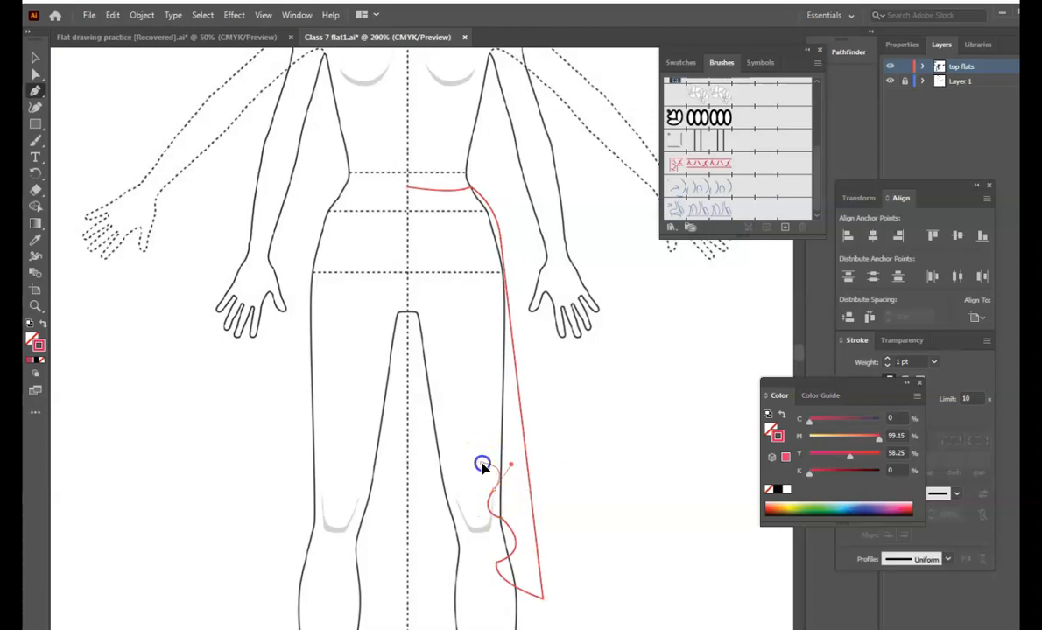
left_click(482, 464)
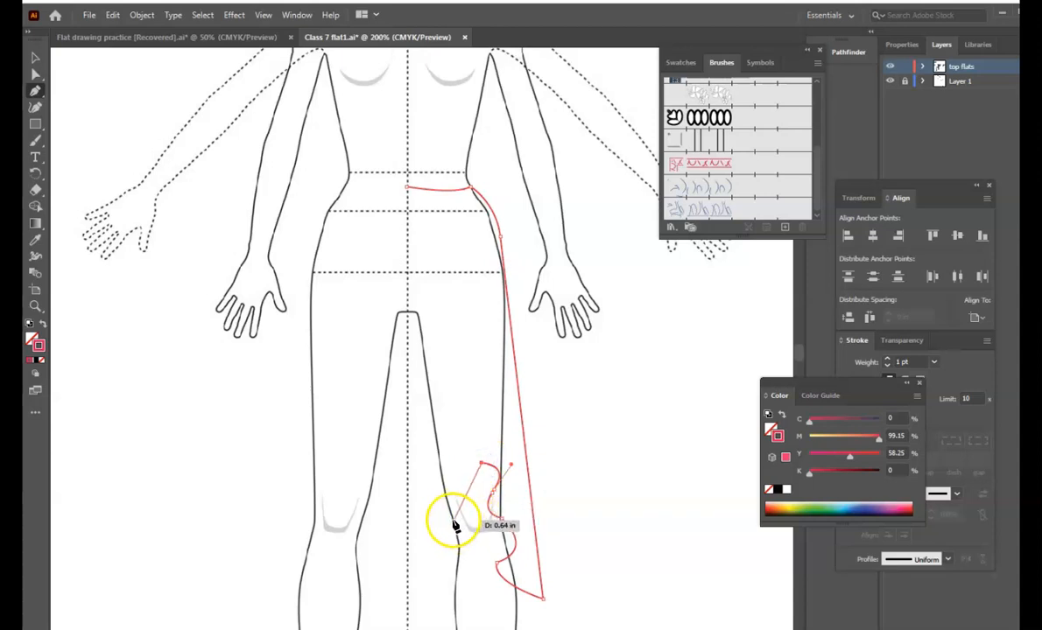
- Extend the wavy hem from above the knee down and inward, ending on the centre-front line at calf level
left_click_drag(454, 507, 484, 563)
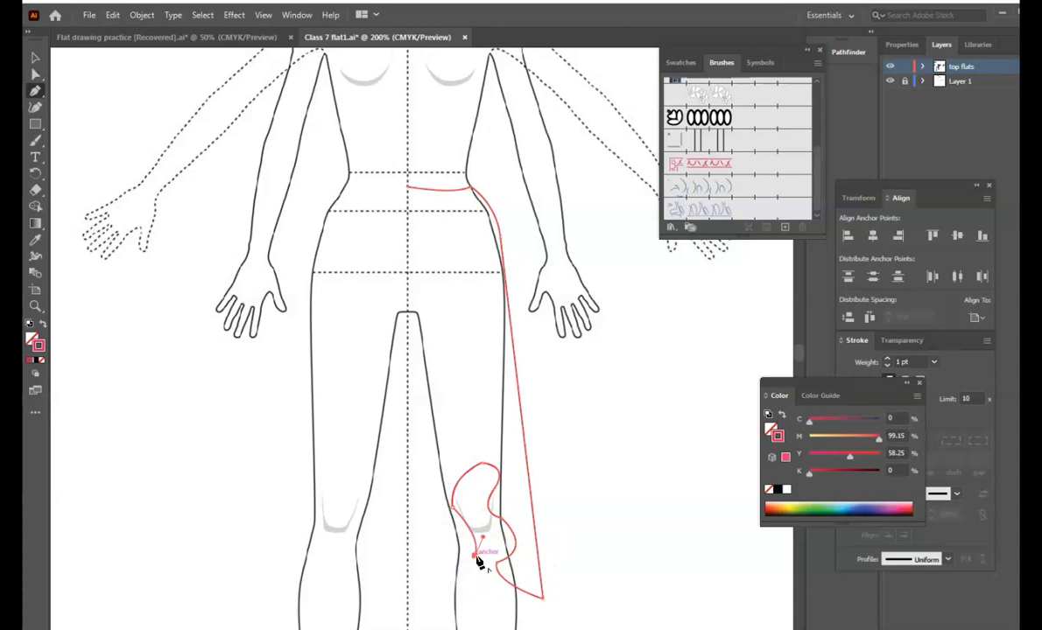
left_click(441, 569)
mouse_move(445, 578)
left_mouse_down()
mouse_move(436, 579)
mouse_move(453, 598)
mouse_move(445, 590)
left_mouse_up()
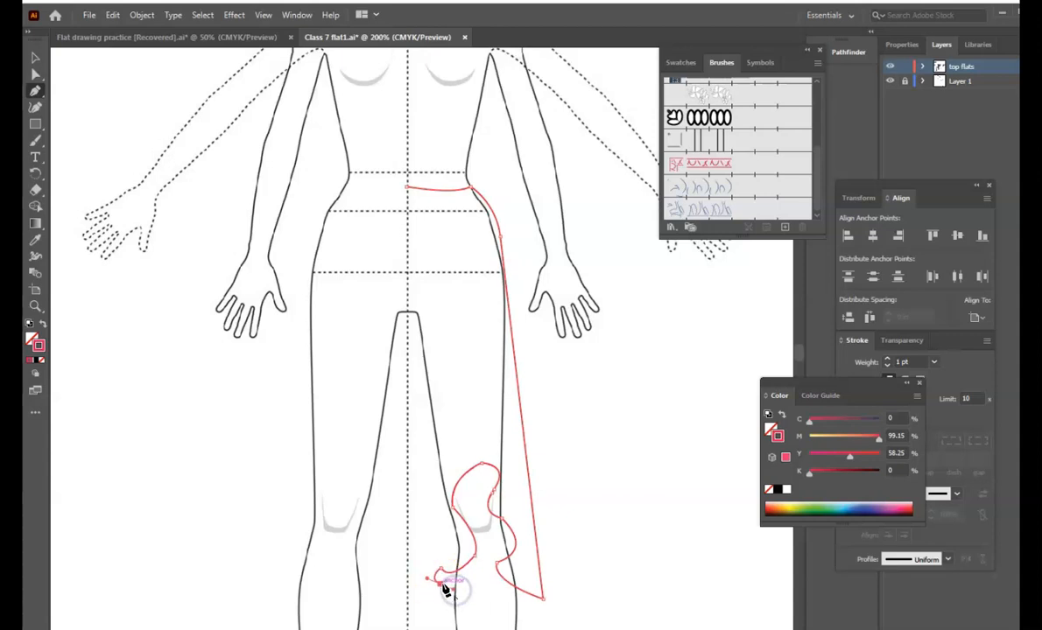
left_click(408, 615)
left_click_drag(402, 617, 402, 618)
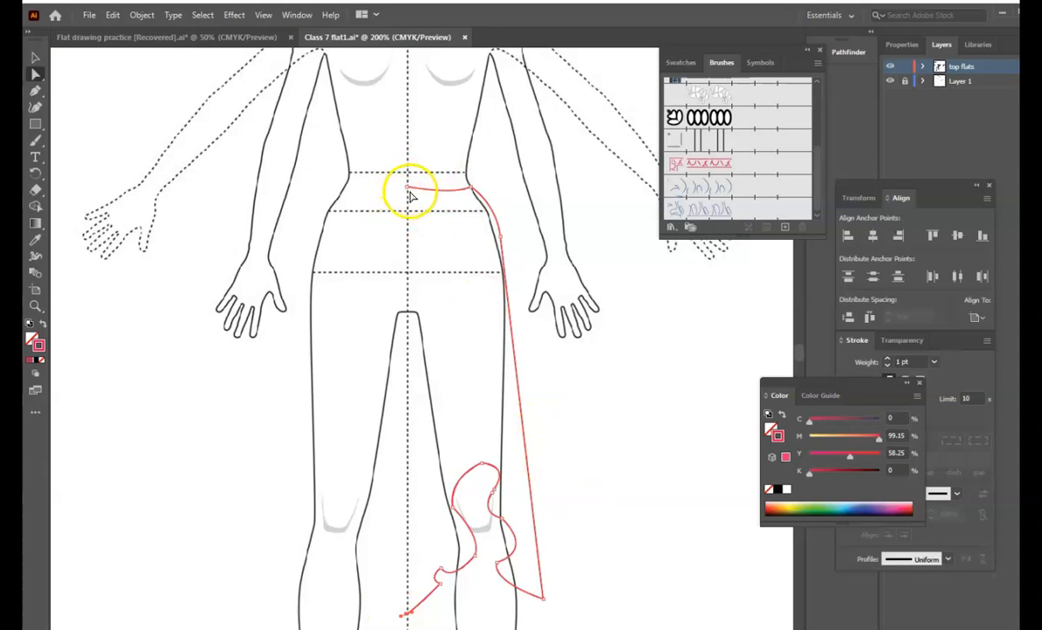
- Lower the waistline's centre-front anchor slightly, nudge its side anchor outward, and widen the side seam's curve over the hip
left_click_drag(408, 189, 408, 195)
left_click(471, 190)
left_click_drag(471, 189, 473, 185)
left_click_drag(502, 239, 506, 208)
left_click(592, 420)
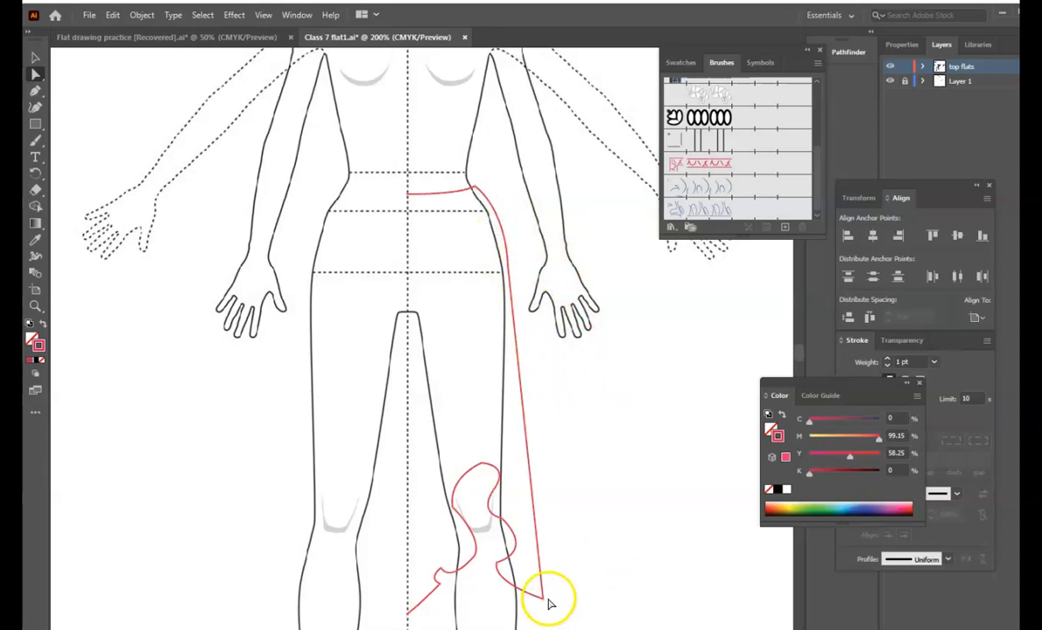
left_click_drag(548, 602, 542, 601)
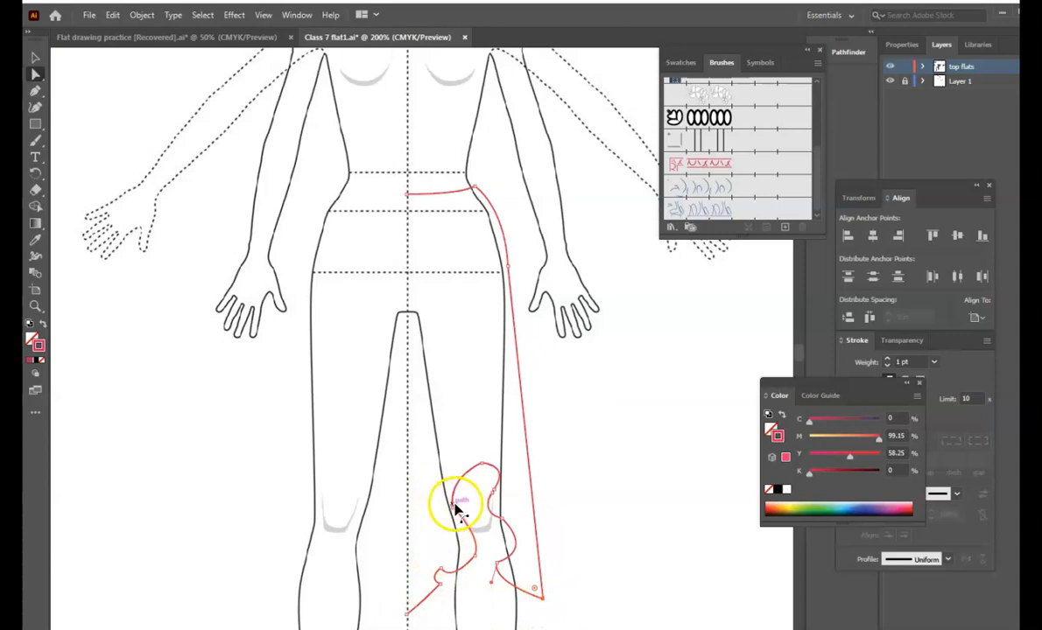
- Nudge the ruffle's inner-knee anchor toward the side seam and reshape the small fold above the calf into a higher, pointed peak
left_click_drag(452, 504, 475, 453)
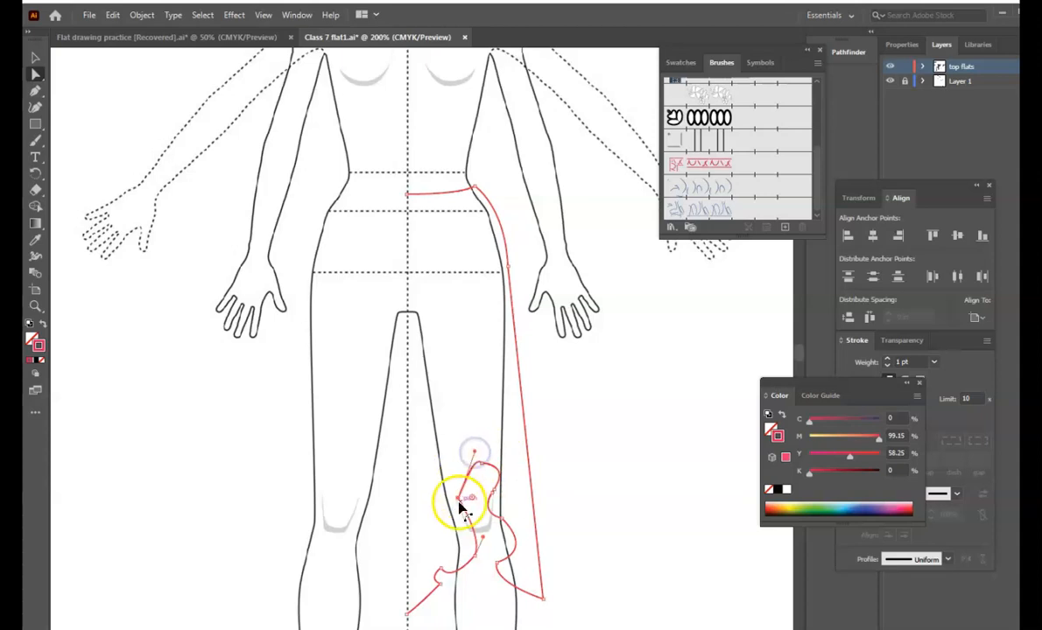
key("ctrl+z")
left_click(461, 504)
left_click_drag(459, 500, 457, 515)
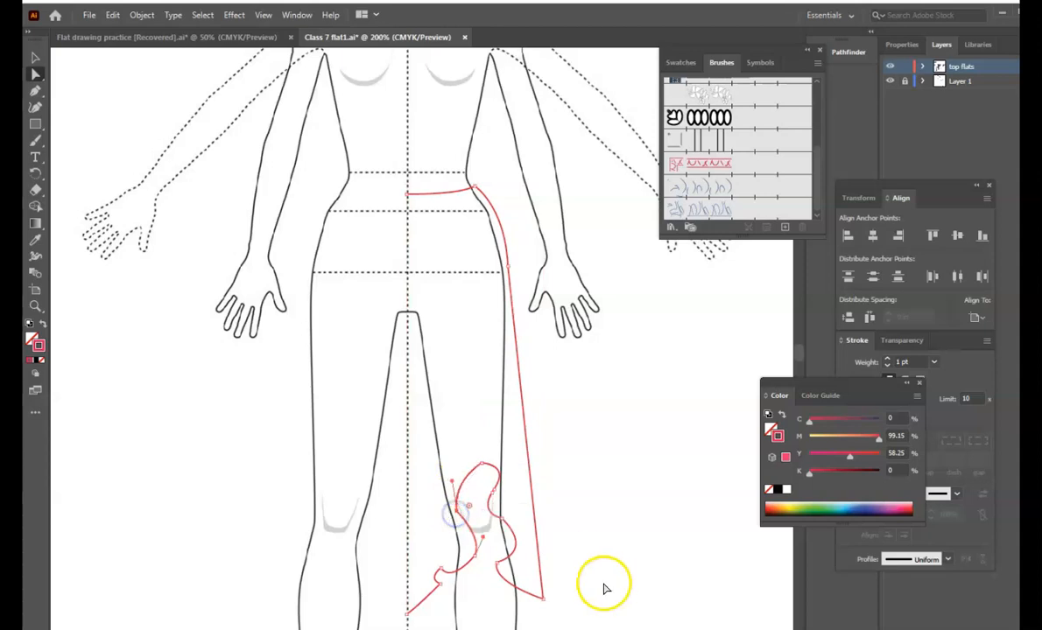
mouse_move(445, 576)
left_mouse_down()
mouse_move(443, 558)
mouse_move(448, 565)
left_mouse_up()
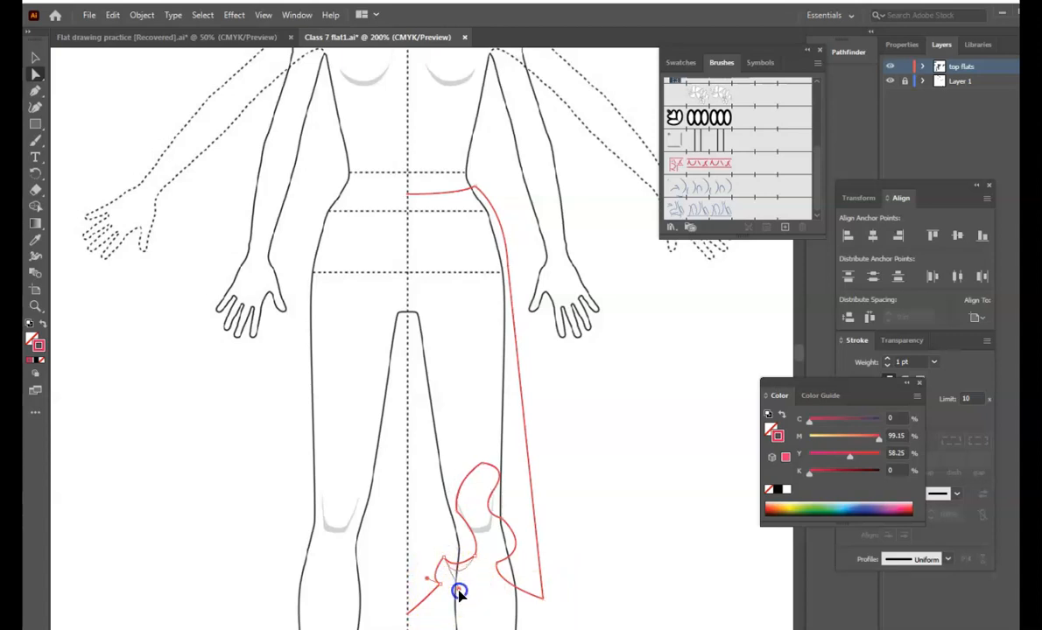
left_click(545, 589)
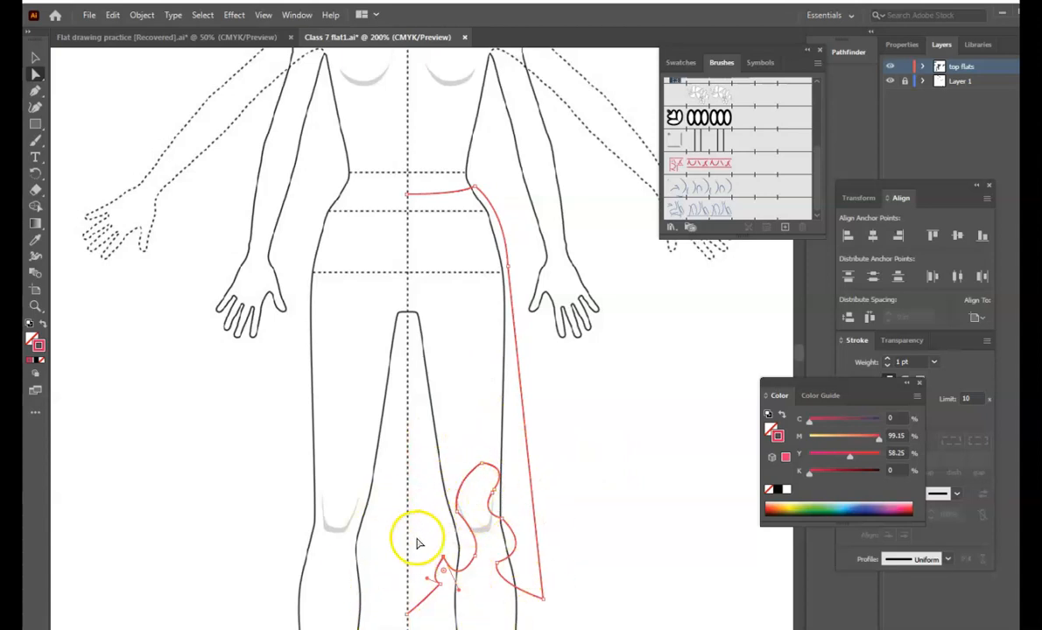
- Draw a closed panel around the ruffles with the Pen tool, curving its lower edge below the hem and its straight top above the knee
scroll(477, 557, "down", 3)
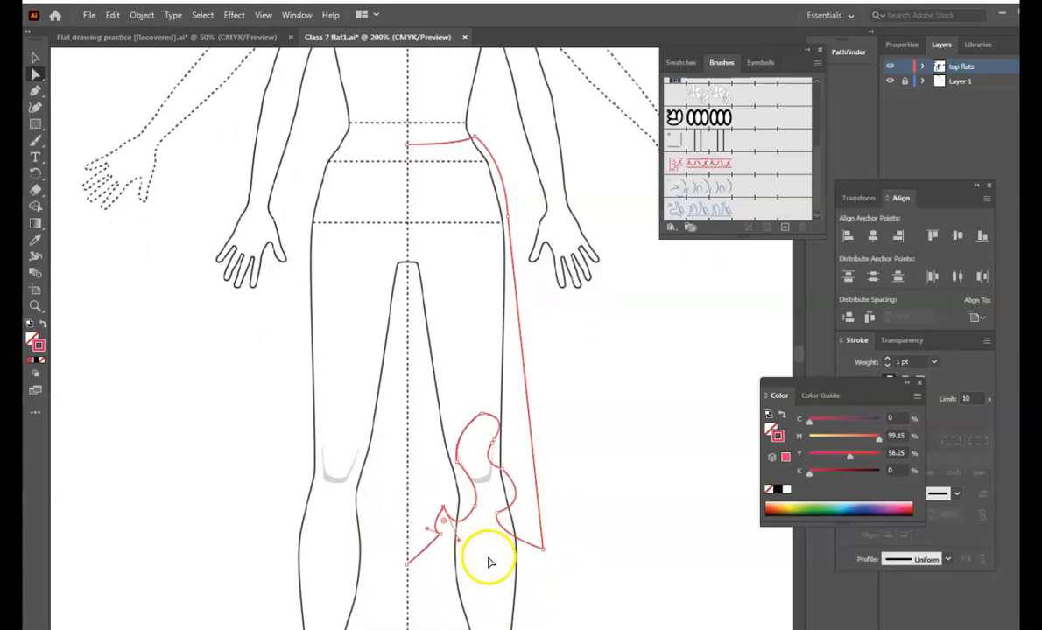
scroll(493, 564, "down", 2)
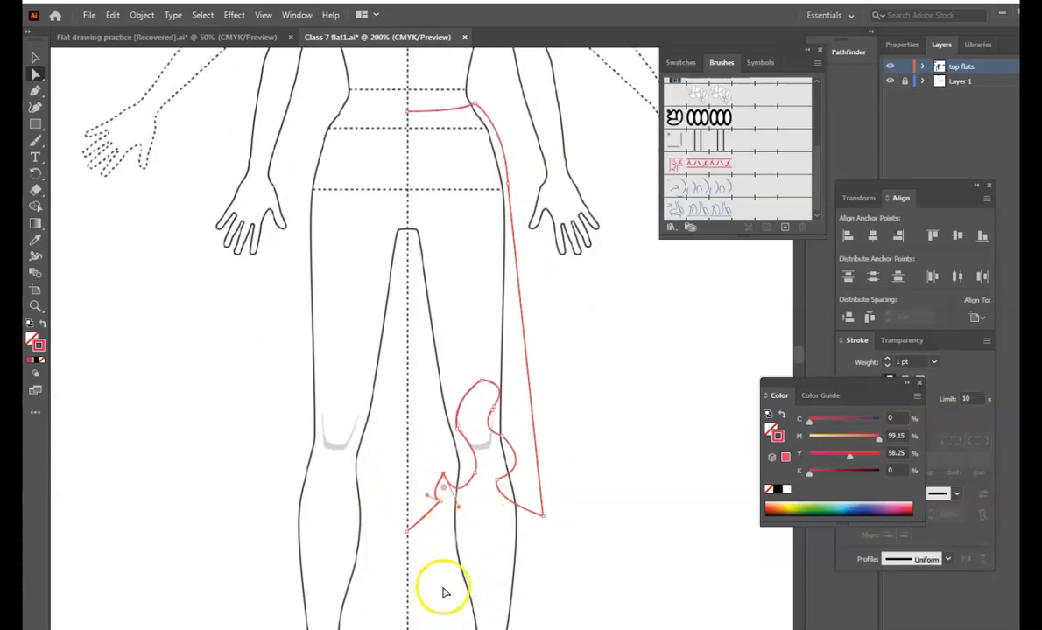
key("p")
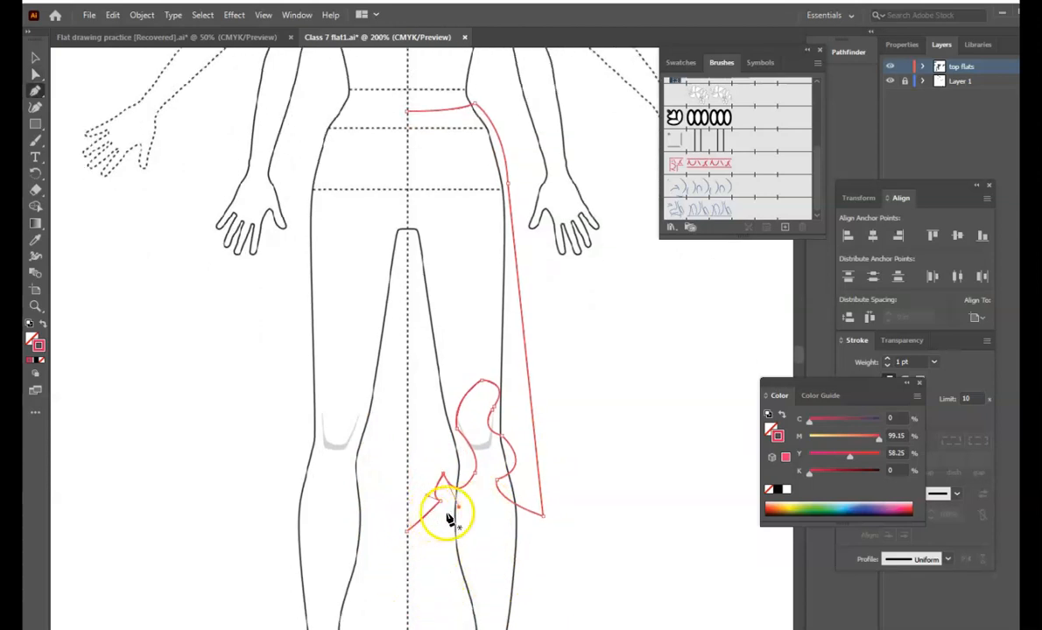
left_click(433, 509)
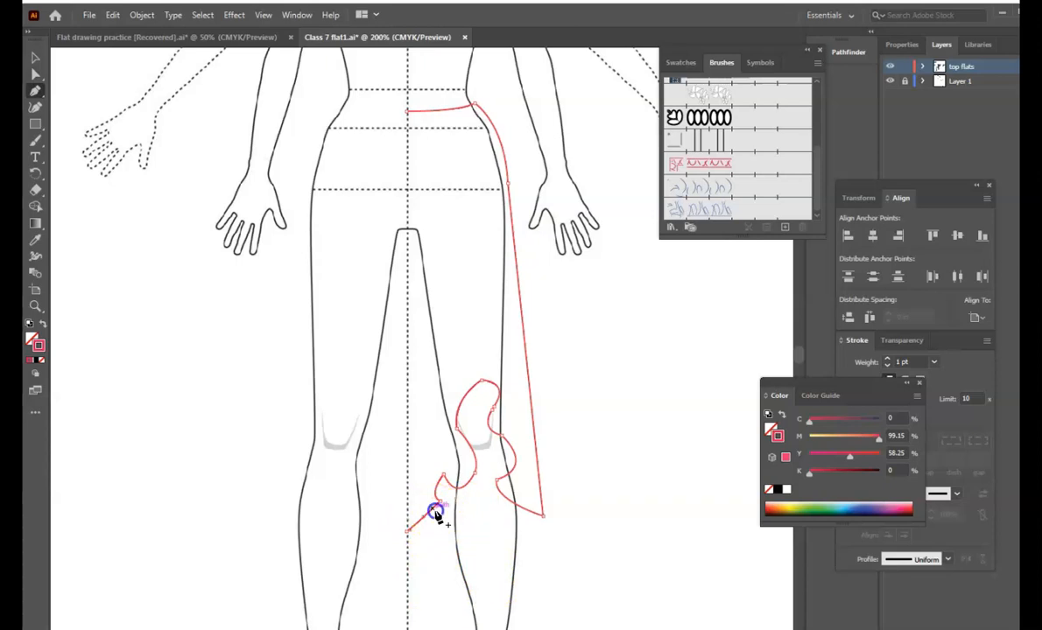
left_click(423, 517)
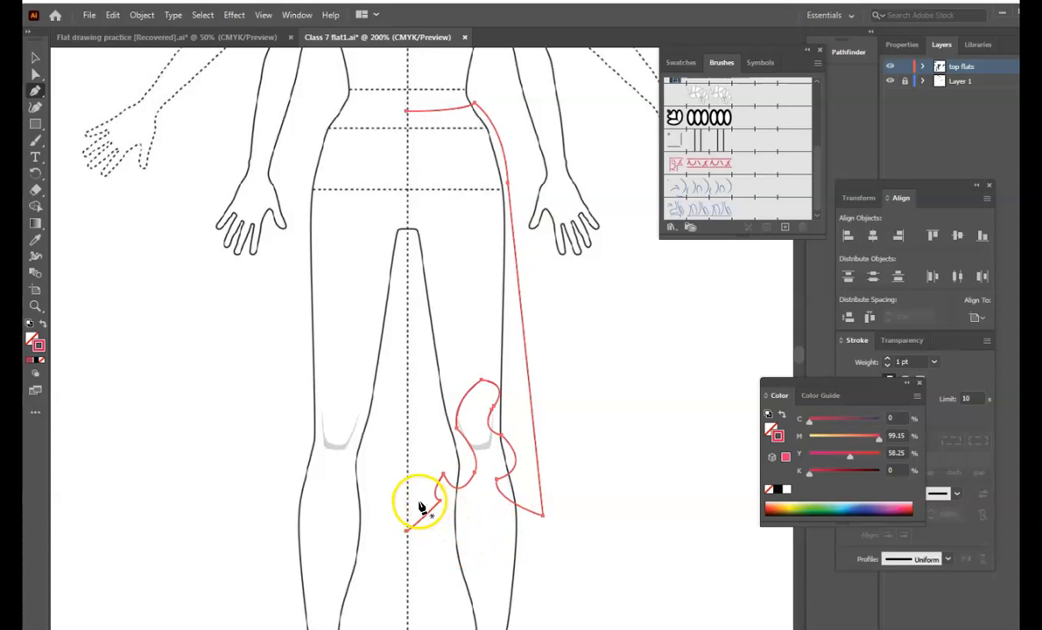
left_click_drag(440, 512, 504, 366)
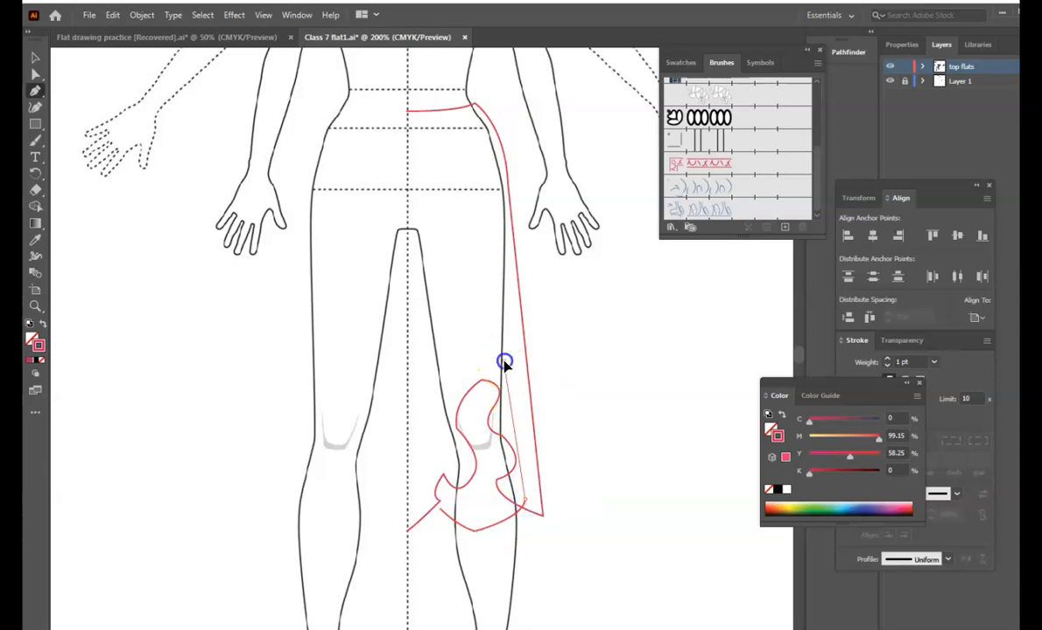
left_click(436, 380)
left_click(425, 501)
left_click(440, 509)
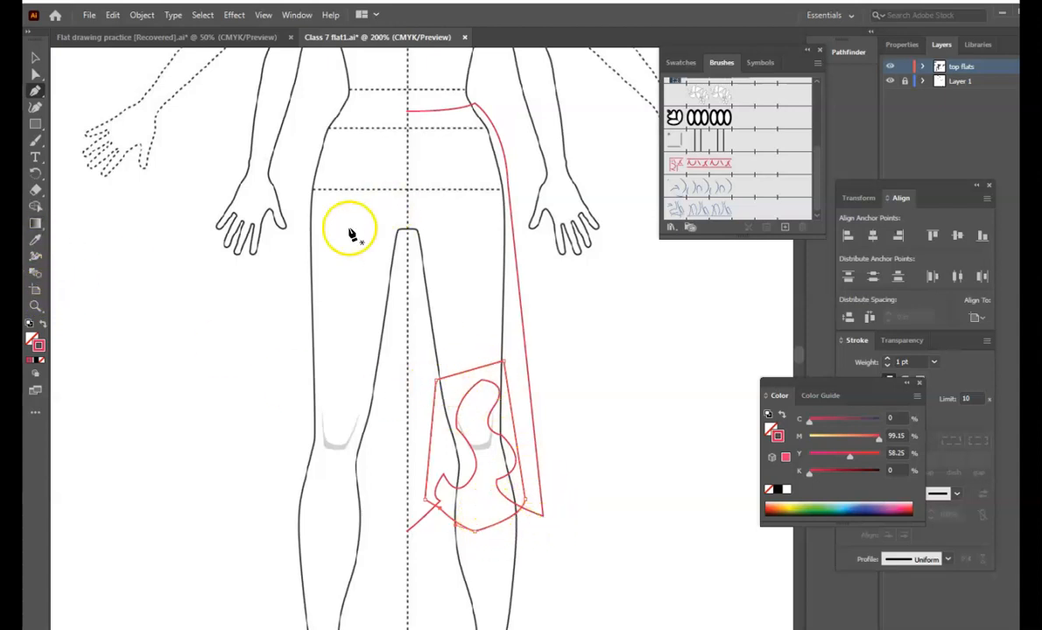
- Set the closed hem panel's stroke colour to blue, #1448EF
left_click(34, 58)
left_click(468, 480)
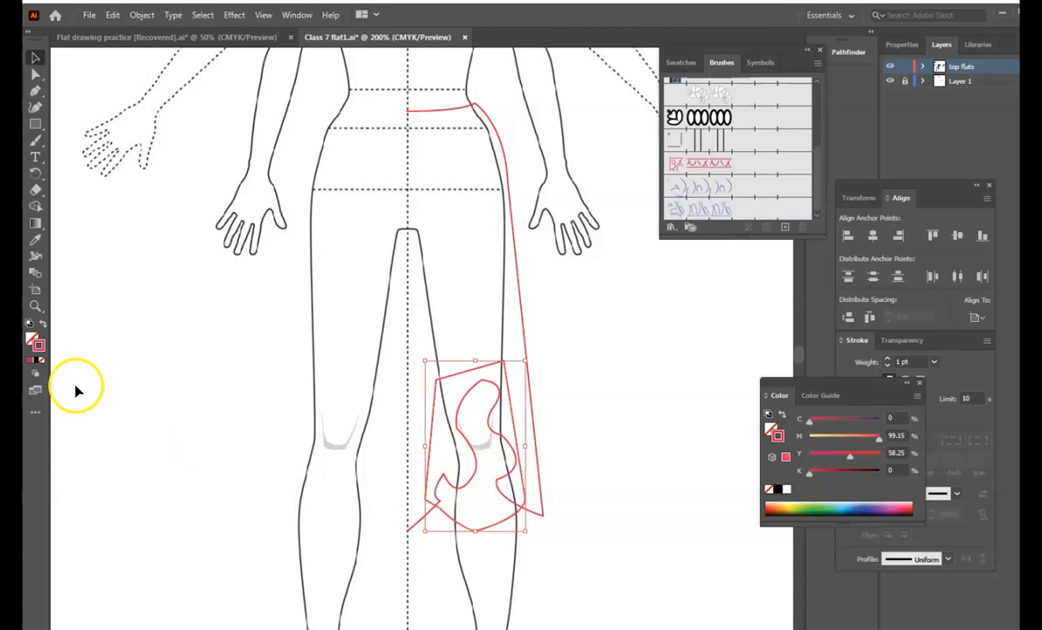
double_click(38, 349)
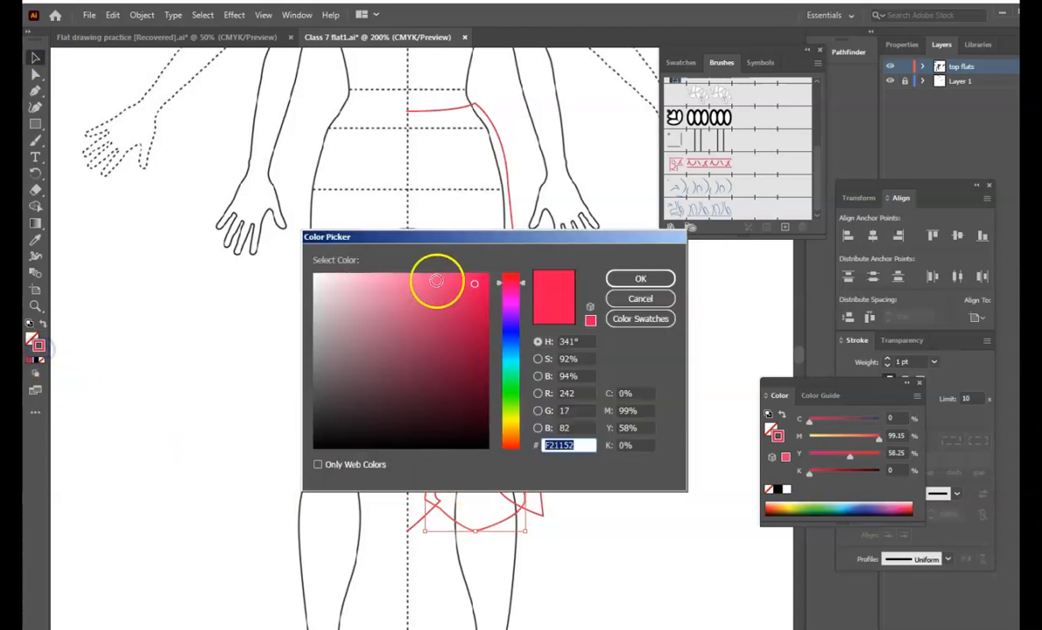
left_click(508, 340)
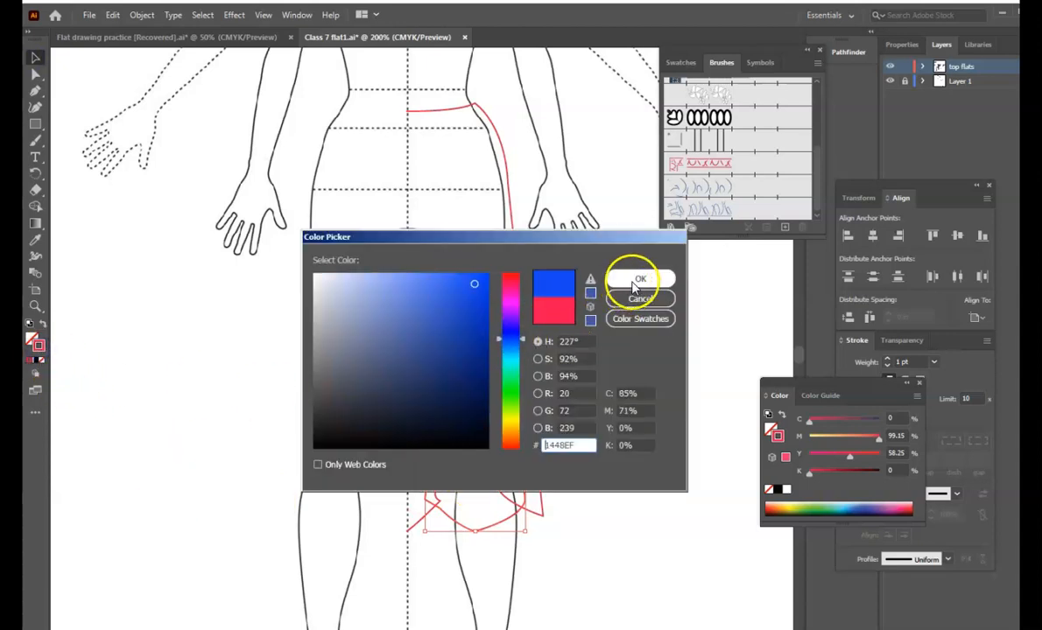
left_click(626, 280)
left_click(610, 319)
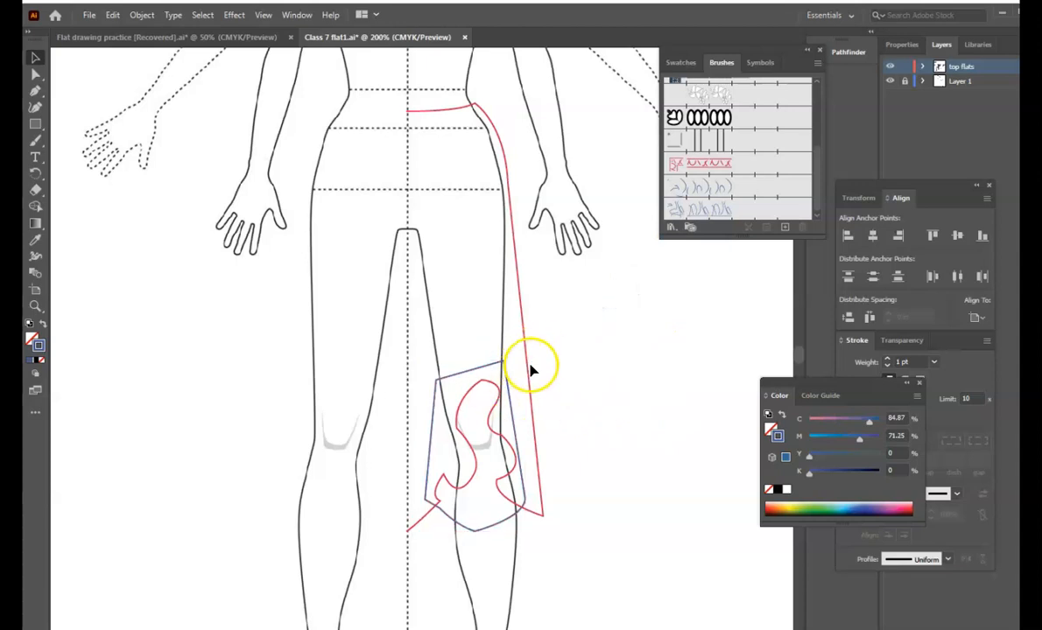
- Set the skirt outline's stroke colour to a dark blue of about C 93%, M 84%
left_click(528, 367)
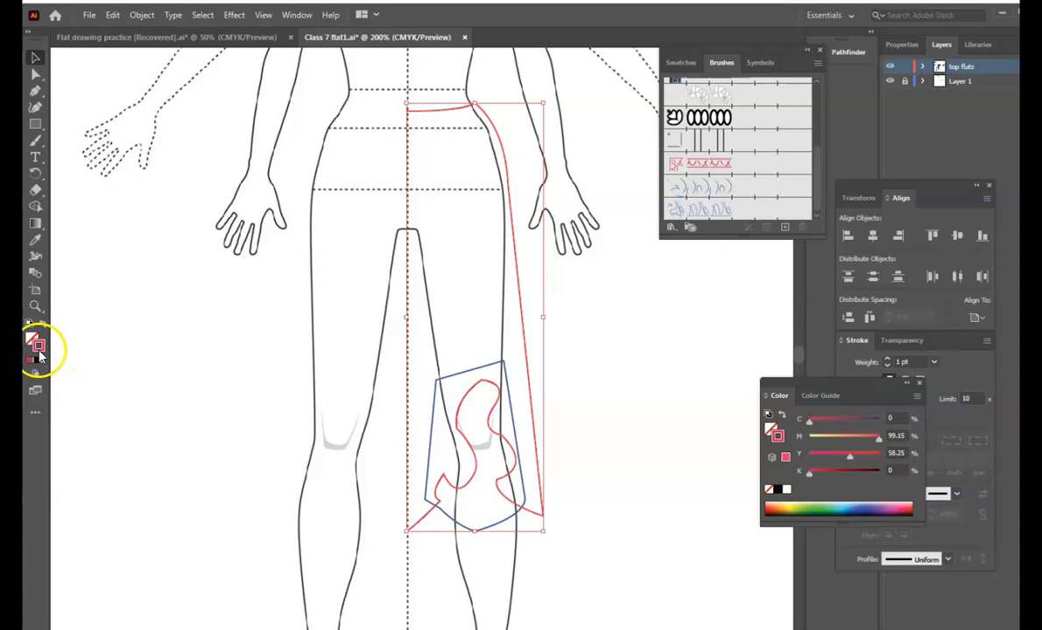
double_click(38, 349)
left_click(517, 355)
left_click(449, 333)
left_click(632, 281)
- Try to recolour the hem panel's stroke to a pinkish red of about M 98%, Y 53%
left_click_drag(464, 549, 477, 534)
left_click(504, 525)
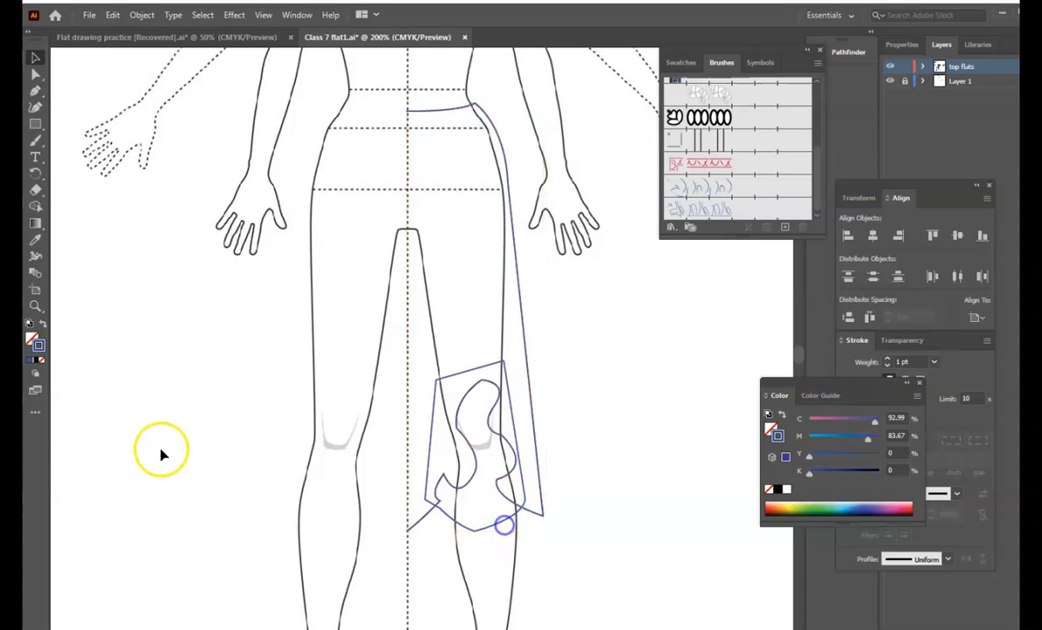
double_click(39, 345)
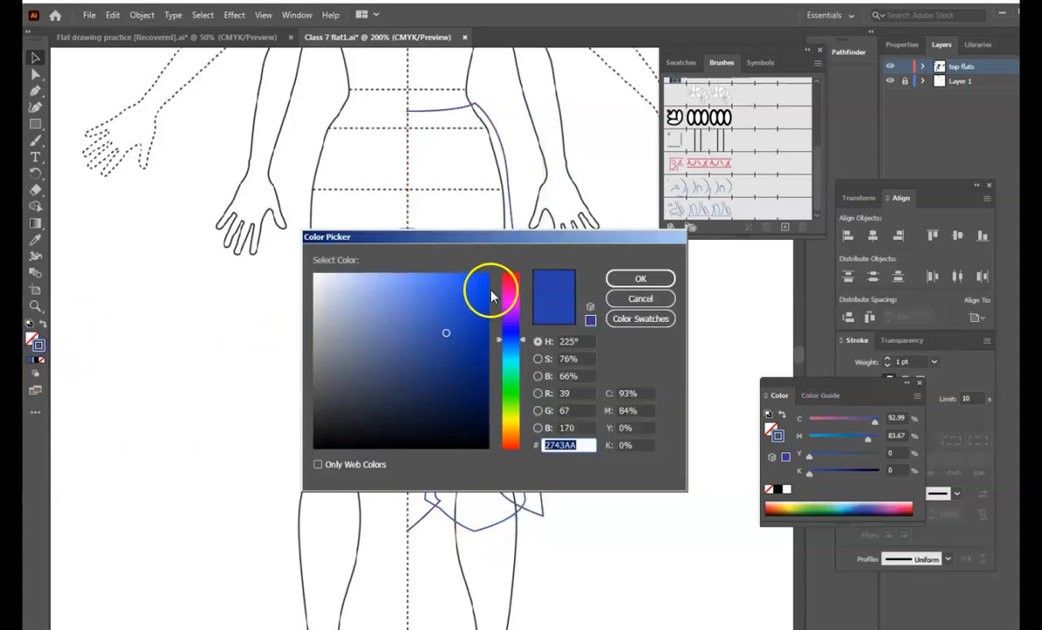
left_click(510, 281)
left_click(470, 280)
left_click(642, 279)
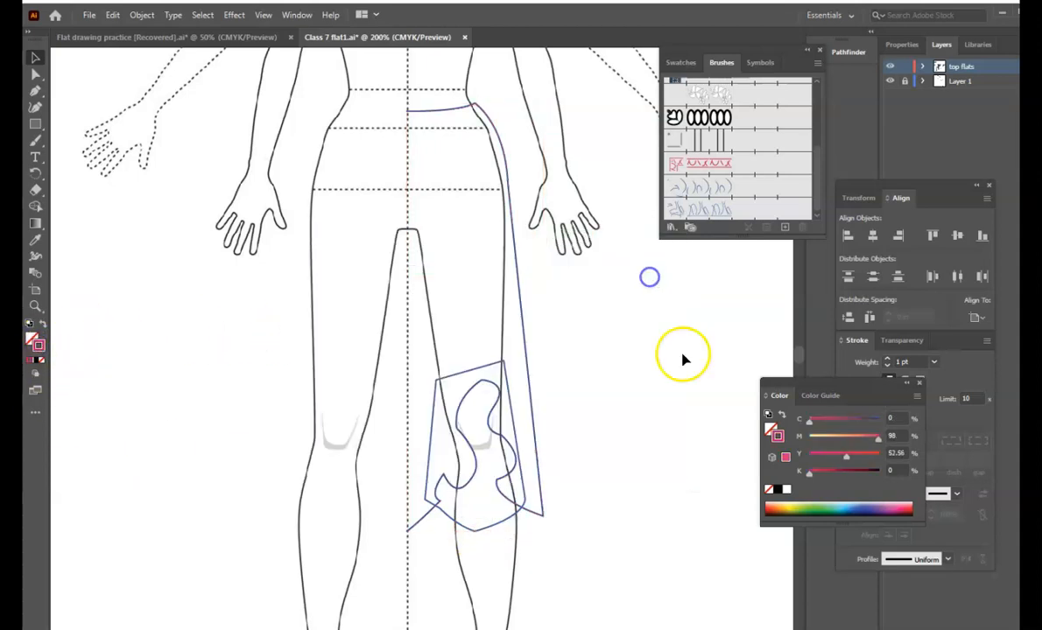
- Select the hem panel behind the ruffles and set its stroke colour to red, #F91C4C
left_click(471, 369)
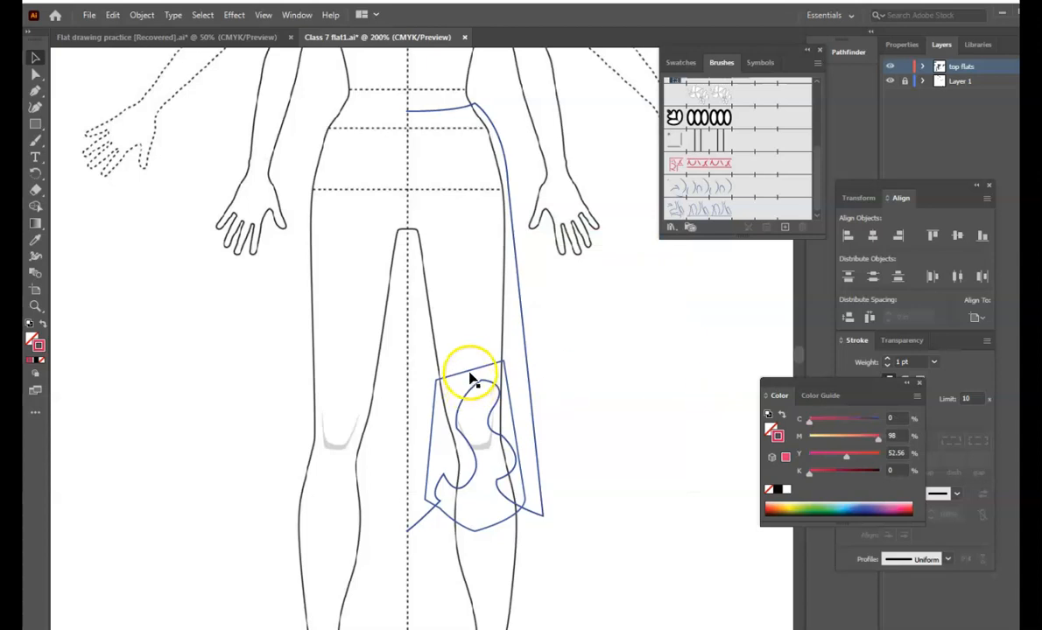
double_click(36, 347)
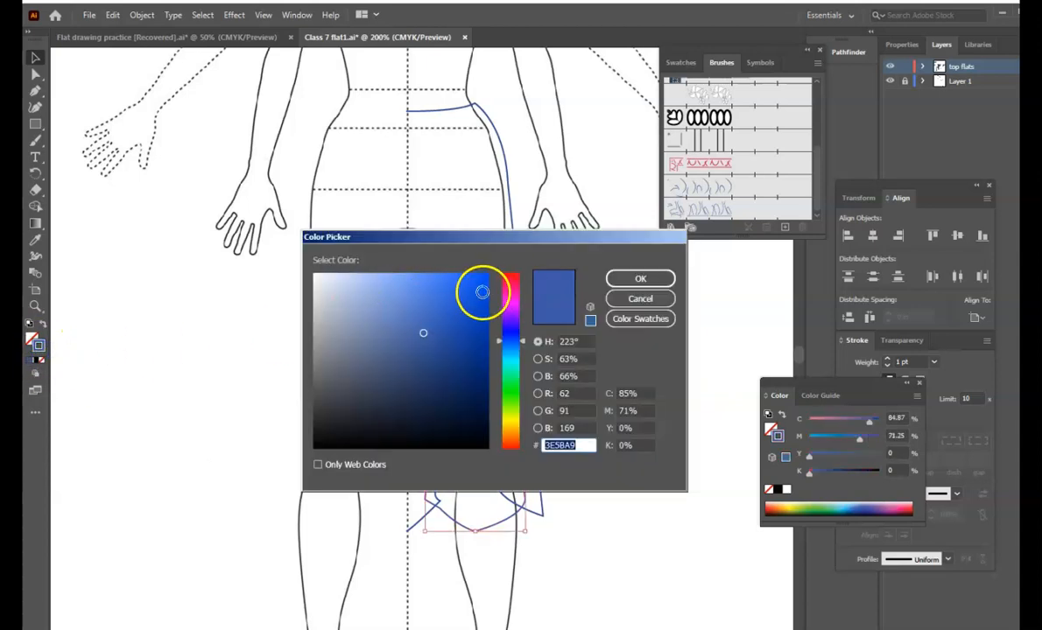
left_click(510, 281)
left_click(468, 278)
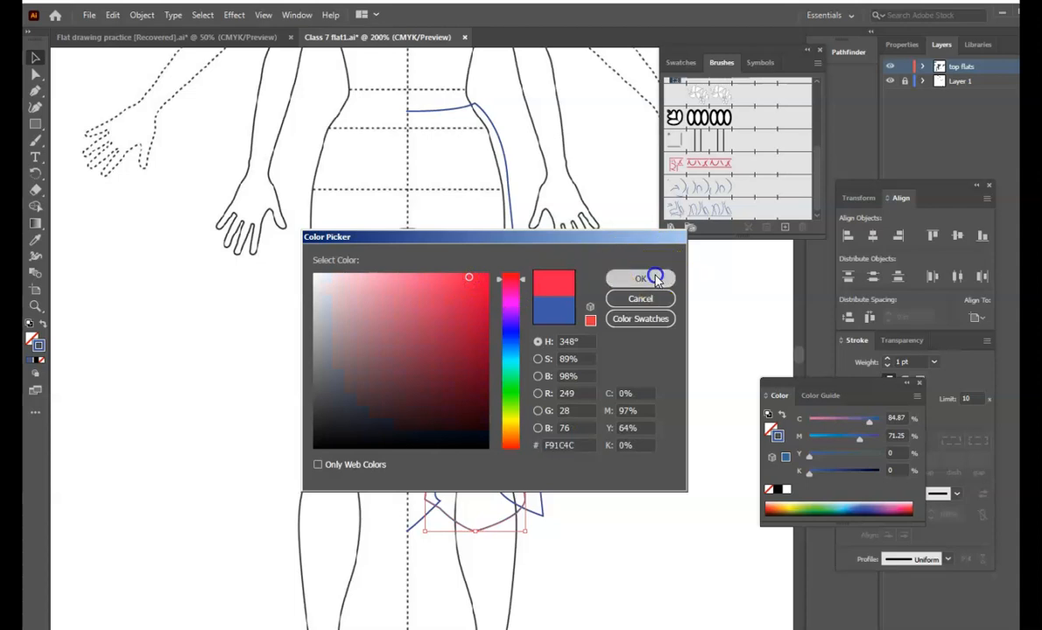
left_click(646, 277)
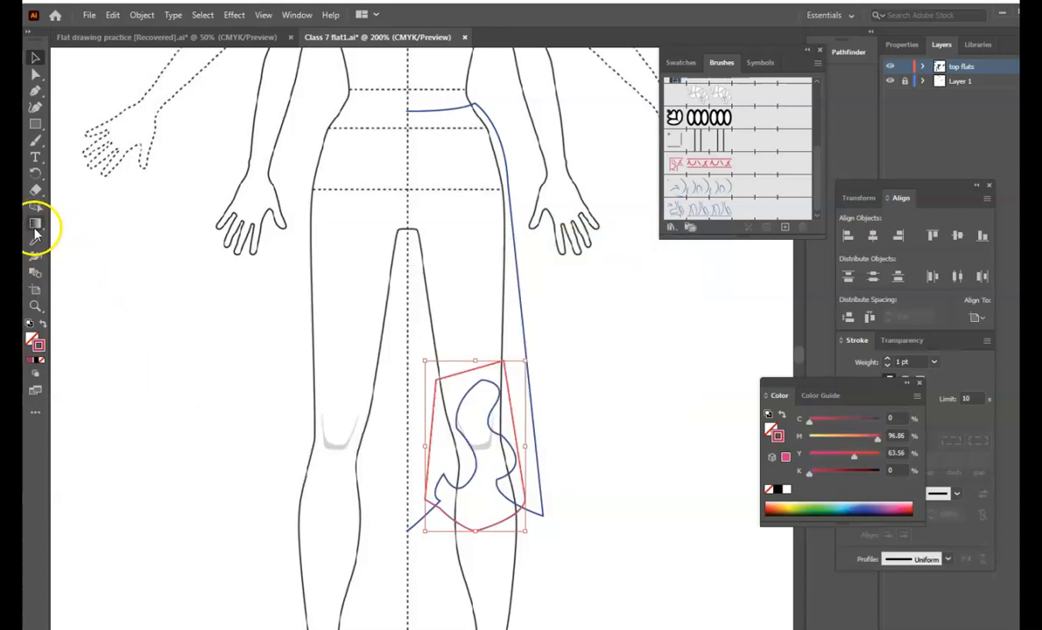
left_click(36, 363)
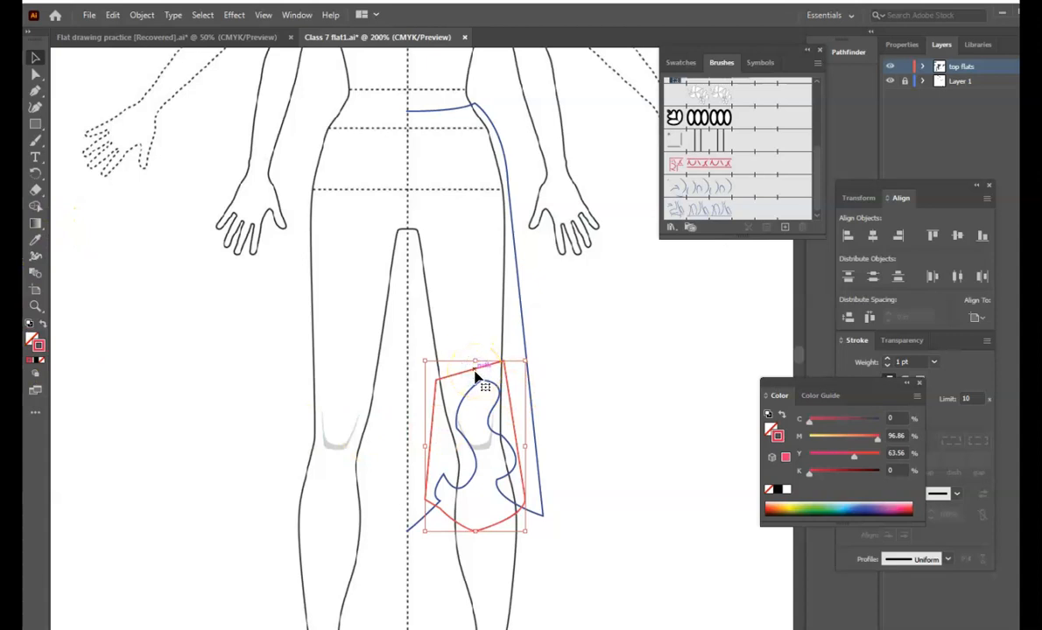
- Fill the red-outlined hem panel with near-white, about C 1.56%, M 1.68%, Y 1.26%
double_click(35, 341)
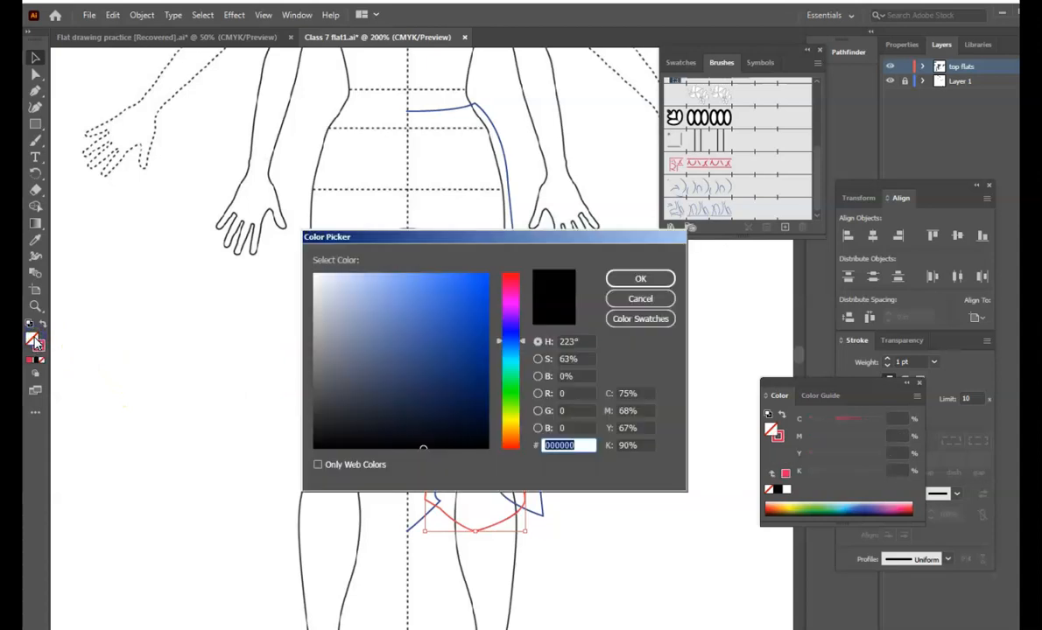
left_click(635, 279)
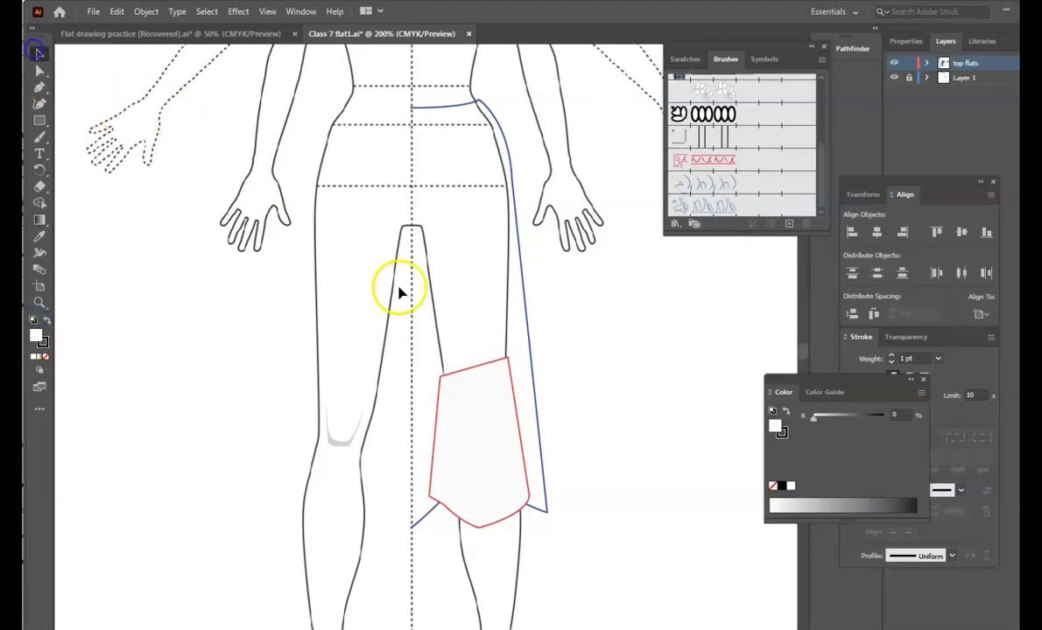
left_click(497, 365)
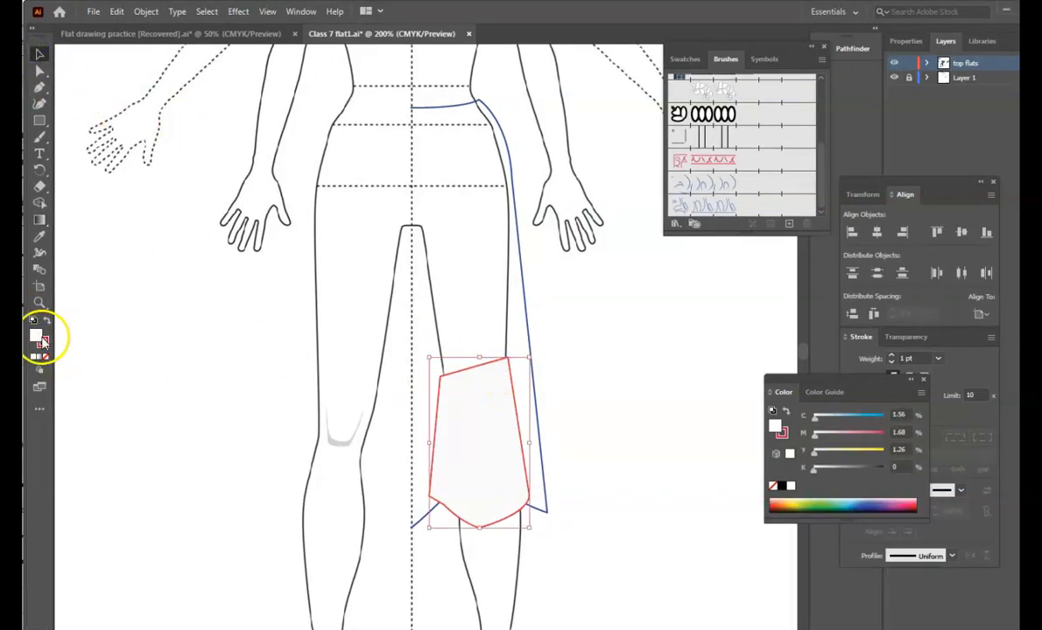
double_click(37, 333)
left_click(318, 274)
left_click(661, 278)
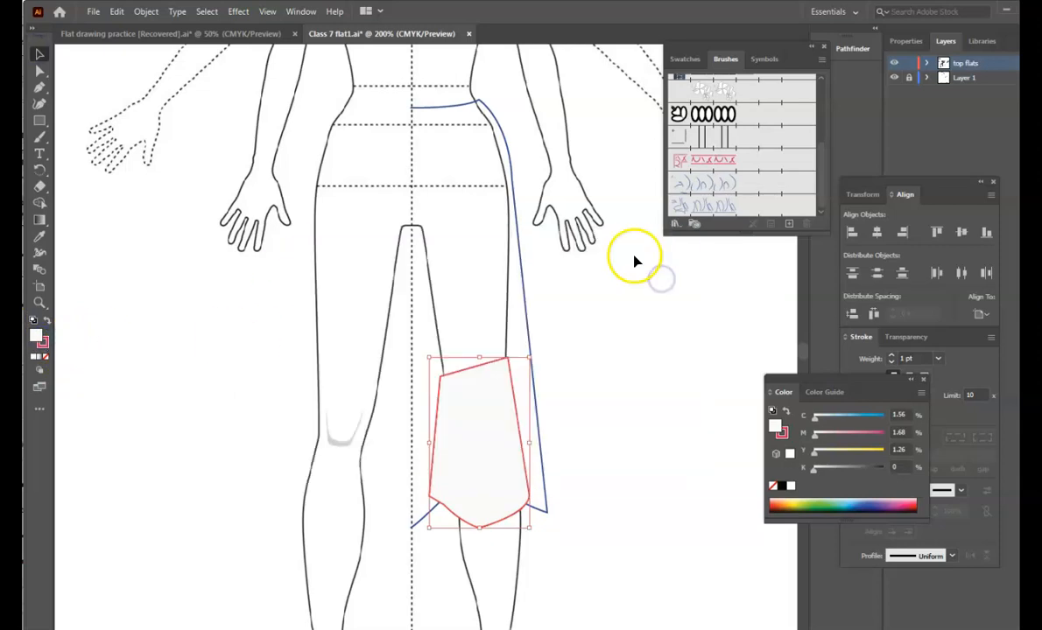
- Apply a white-to-black gradient to the hem panel and rotate it vertical so the black end sits at the hem
left_click(40, 225)
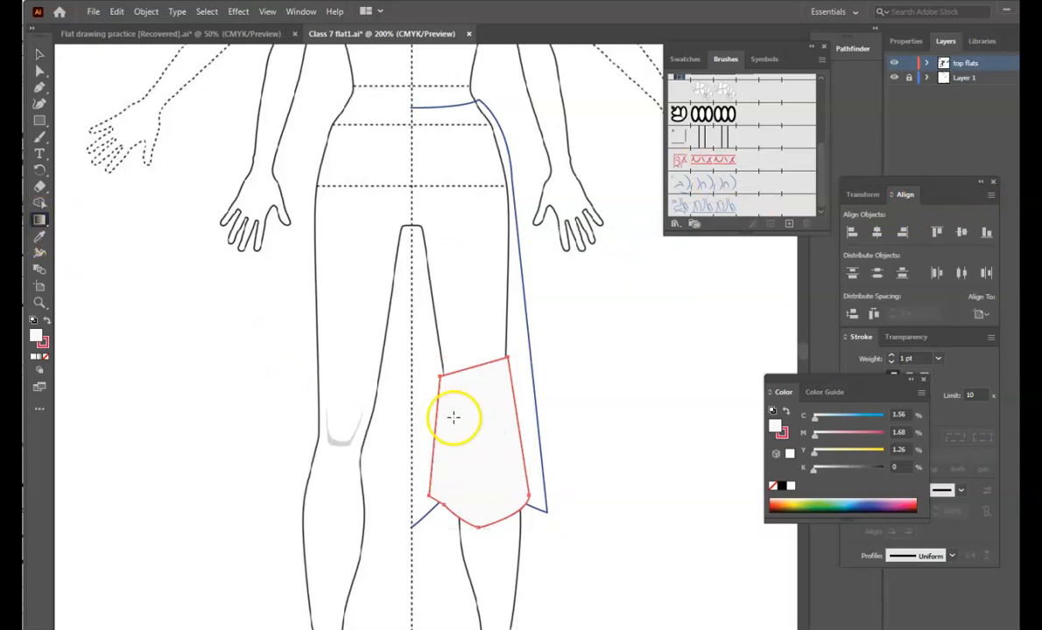
left_click(465, 442)
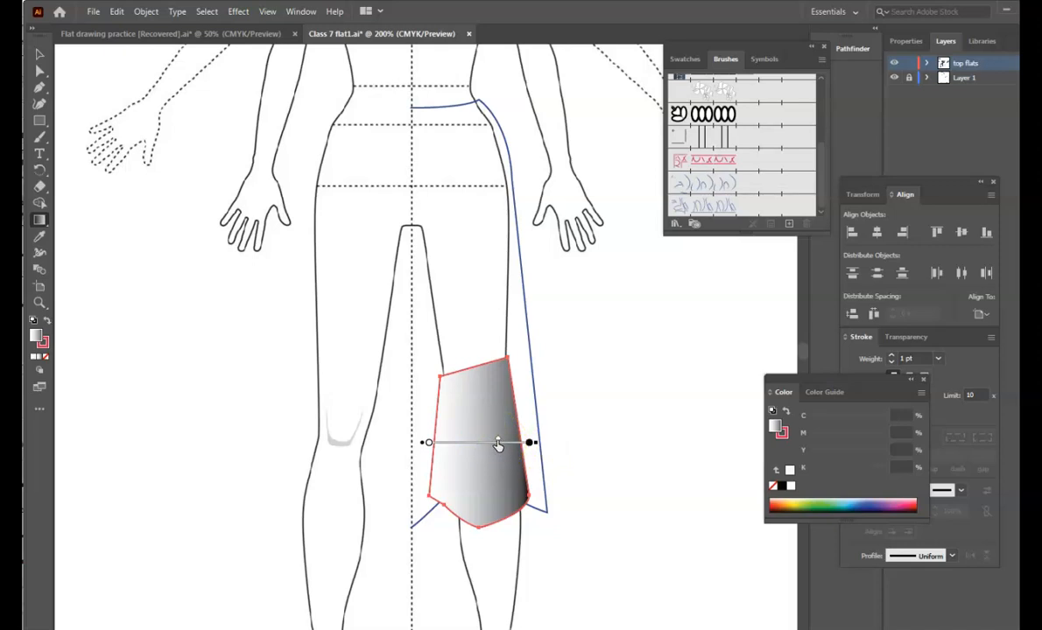
left_click_drag(464, 445, 493, 443)
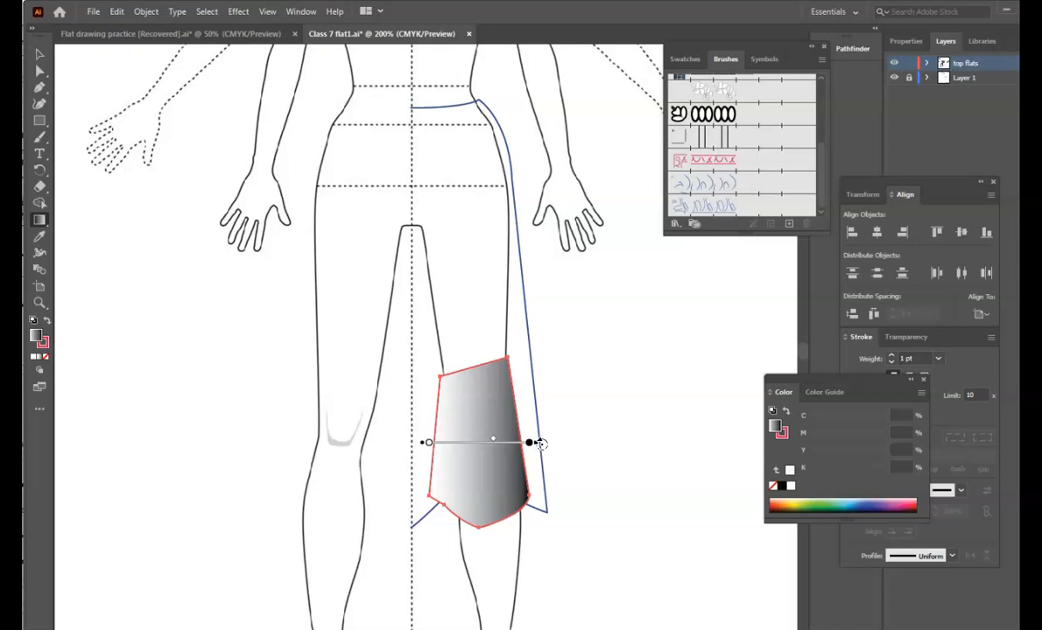
mouse_move(541, 444)
left_mouse_down()
mouse_move(528, 539)
mouse_move(488, 553)
mouse_move(493, 517)
mouse_move(526, 522)
mouse_move(468, 546)
left_mouse_up()
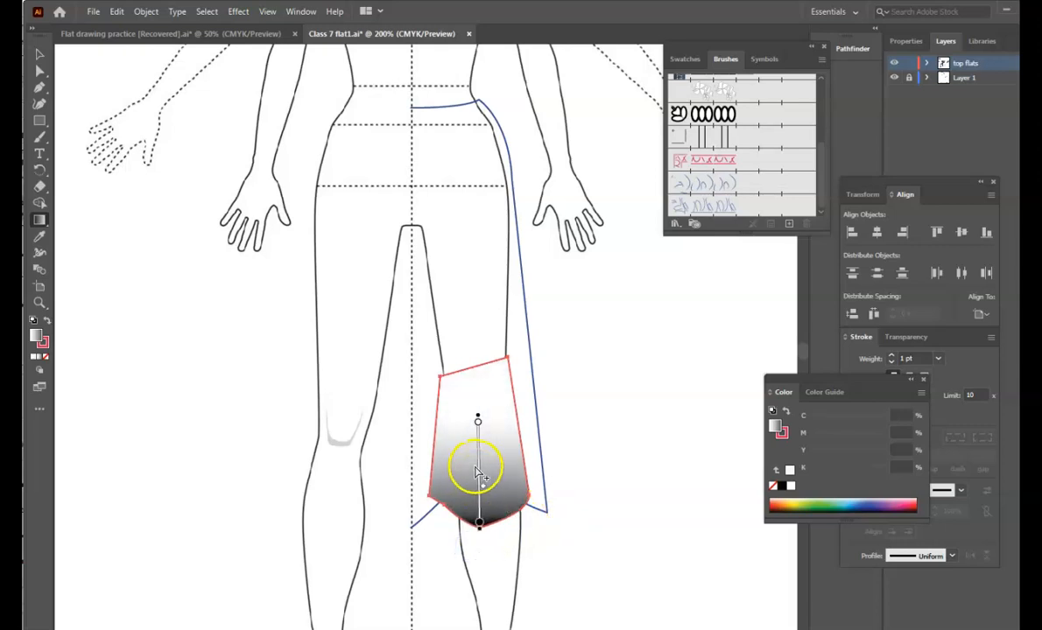
- Shift the hem panel's vertical gradient upward so the solid black area covers more of the lower edge
left_click_drag(479, 473, 494, 436)
left_click(479, 493)
left_click_drag(484, 510, 484, 508)
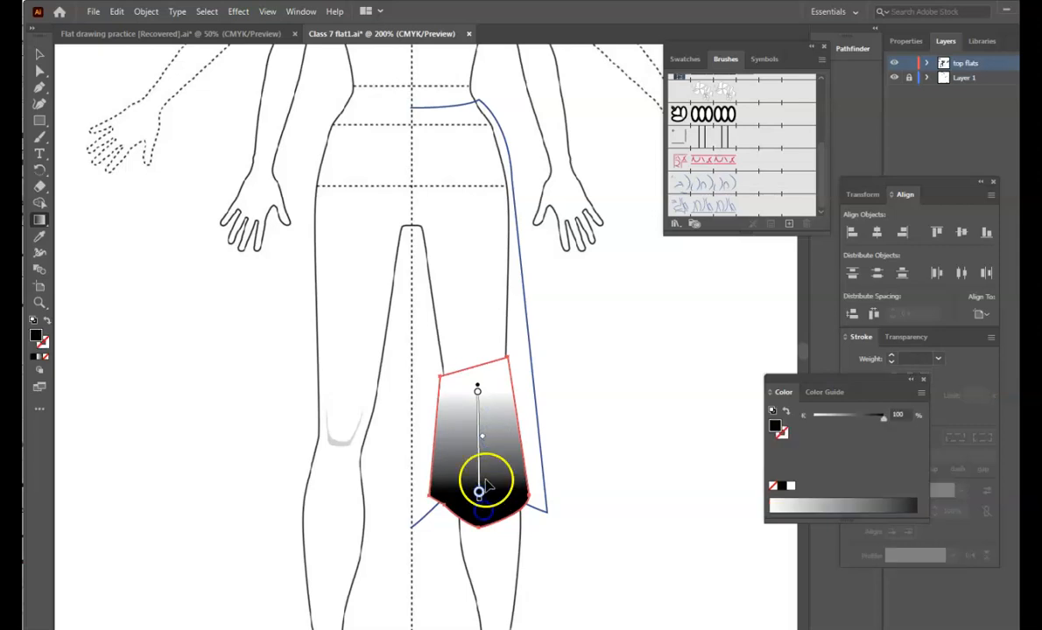
- Try moving the hem gradient's white stop down and its black stop up to shorten the transition
left_click(480, 391)
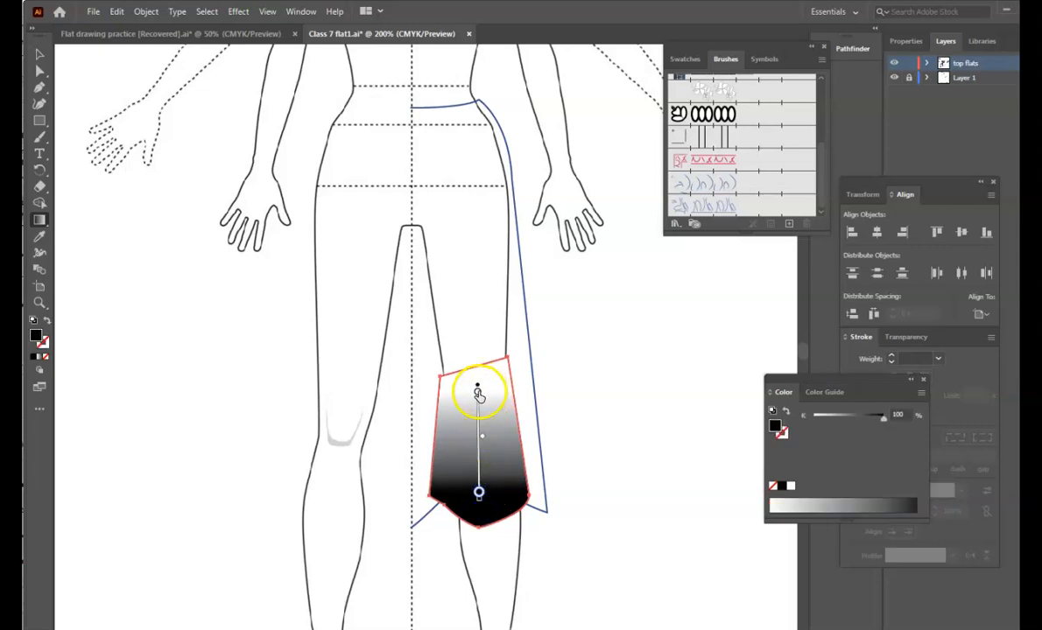
left_click_drag(486, 410, 483, 418)
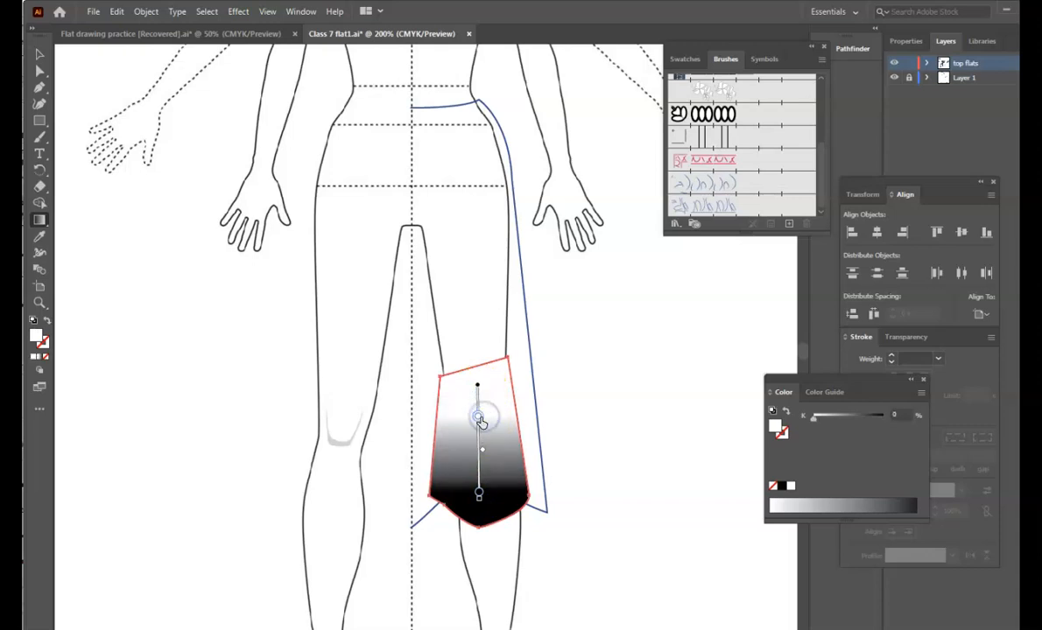
left_click(479, 495)
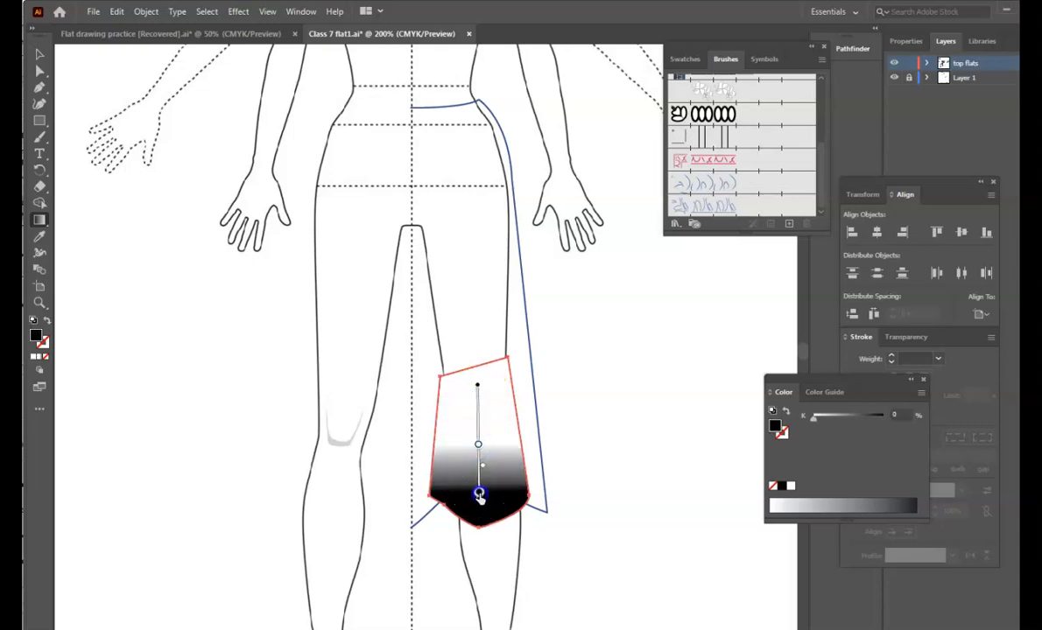
left_click_drag(478, 444, 494, 384)
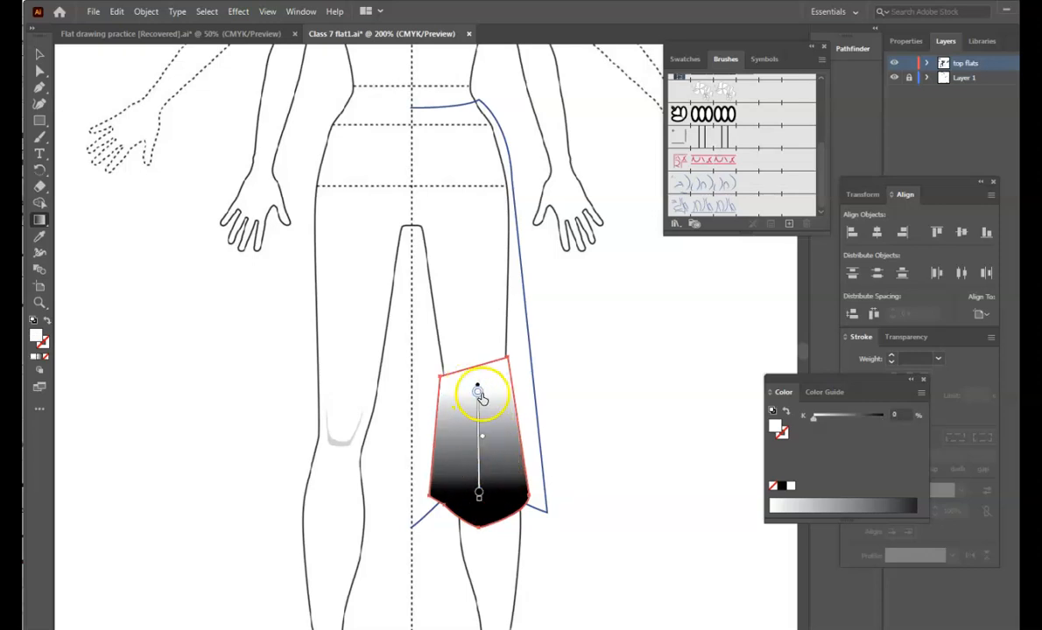
left_click_drag(475, 424, 487, 393)
left_click(479, 496)
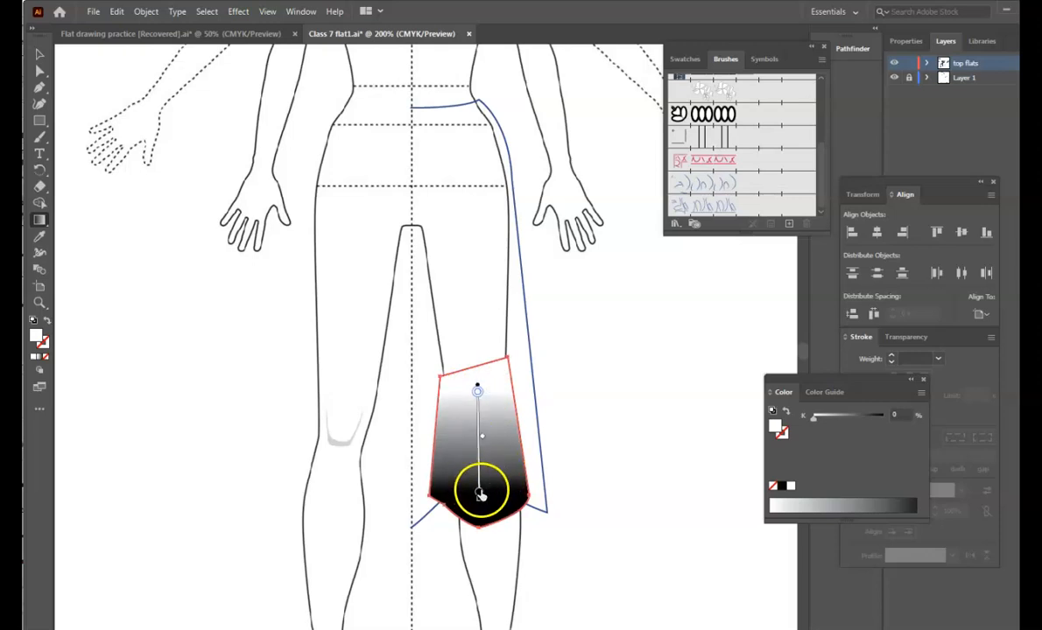
left_click_drag(491, 473, 490, 462)
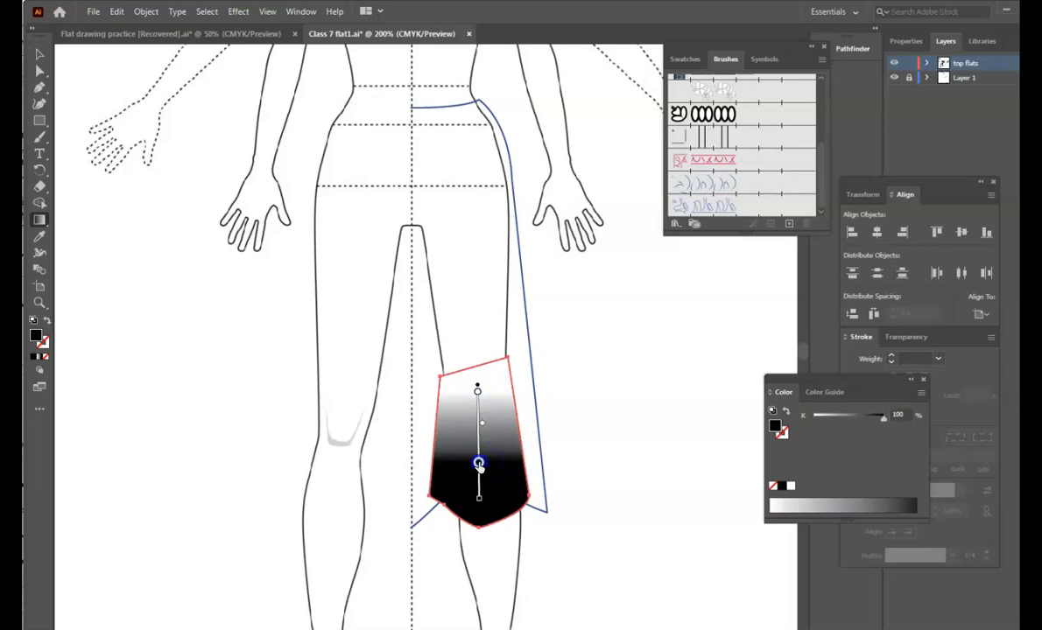
- Shift the hem gradient's midpoint down close to the black stop so white fills most of the panel
left_click(482, 443)
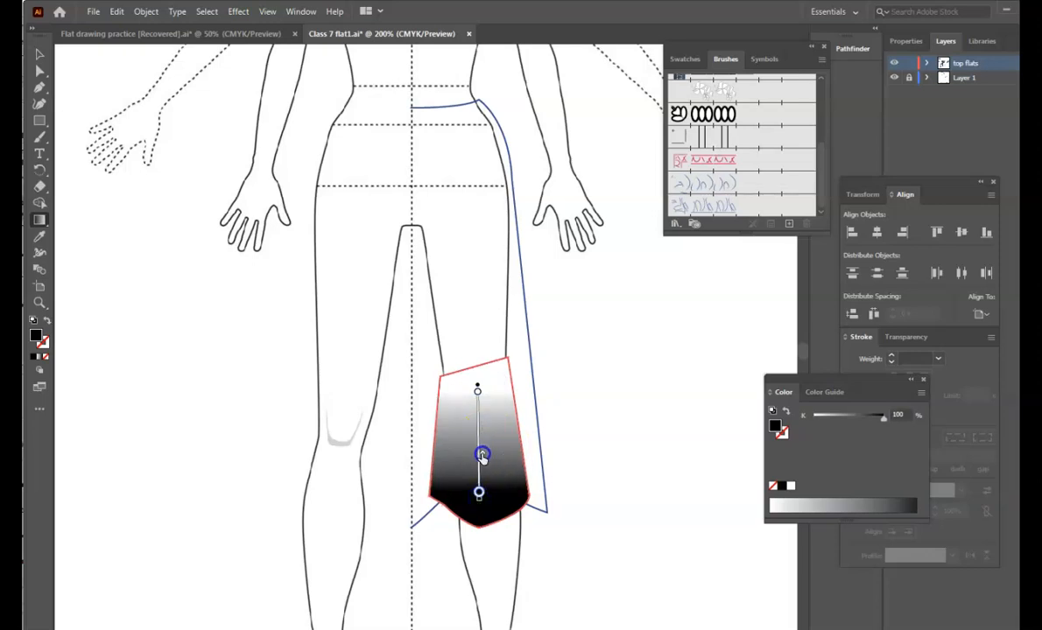
left_click_drag(494, 418, 492, 410)
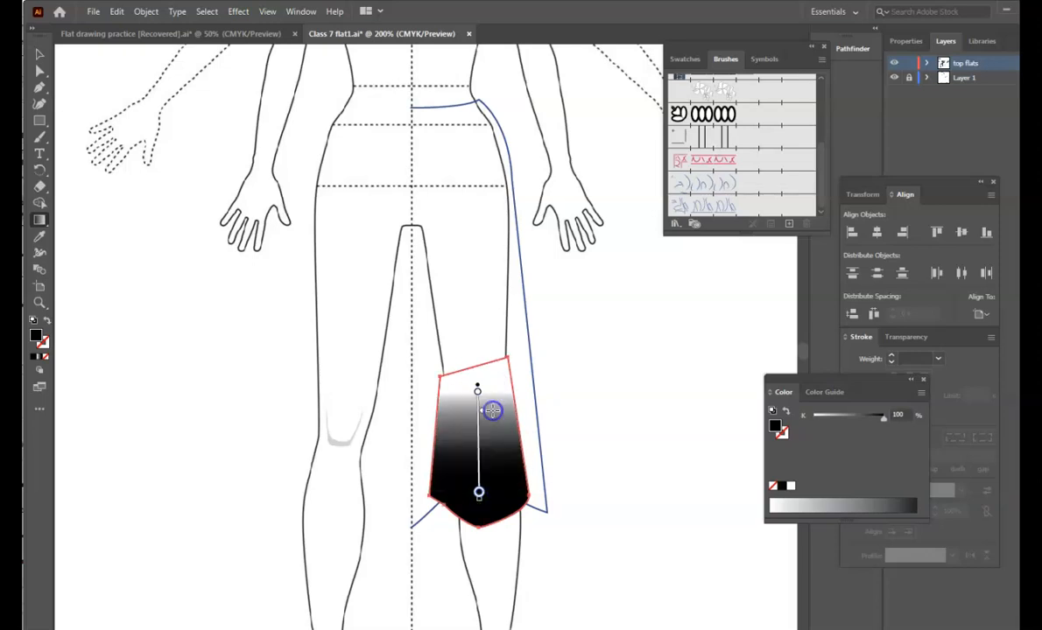
left_click_drag(483, 470, 480, 528)
left_click(478, 499)
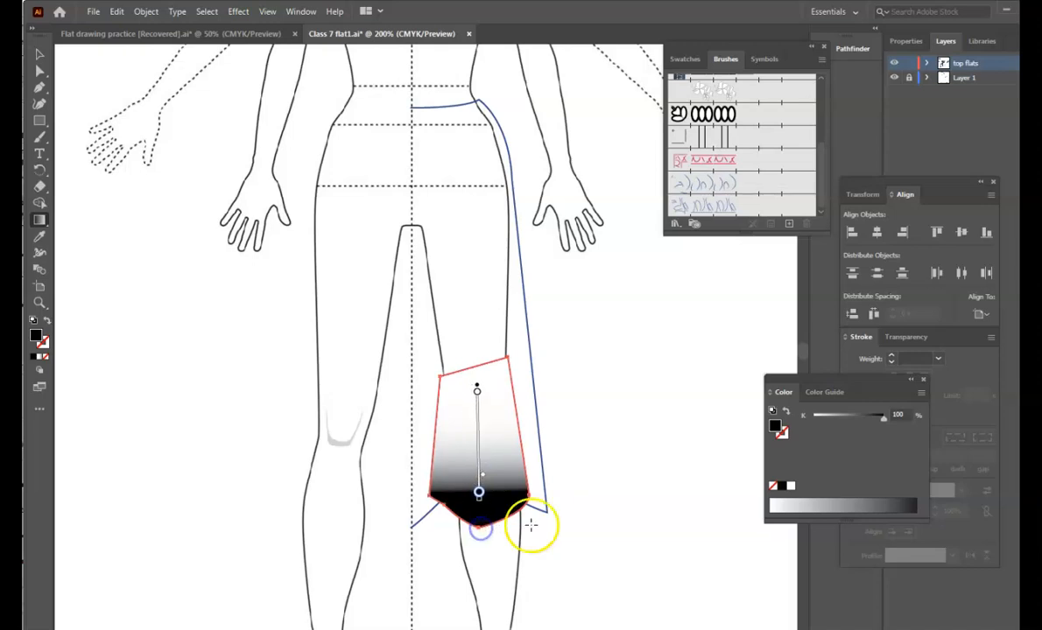
left_click(588, 539)
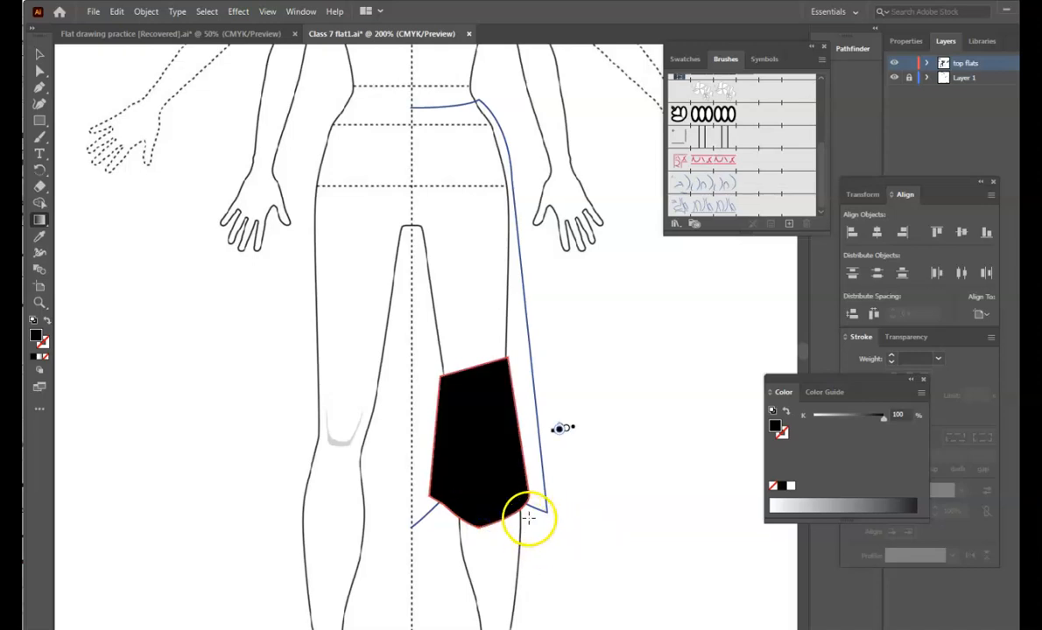
key("ctrl+z")
key("ctrl+z")
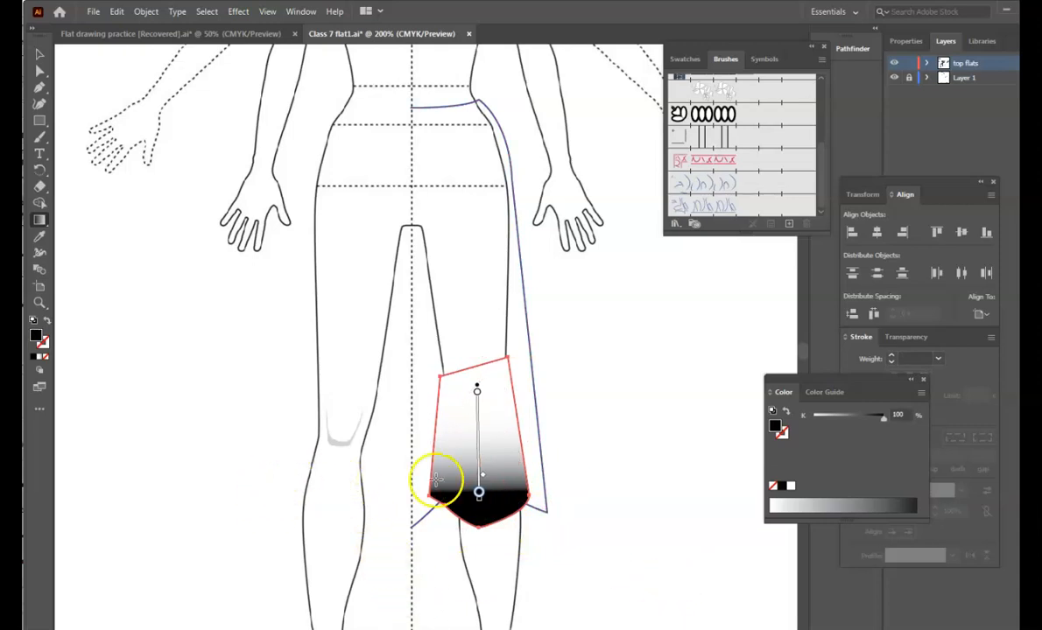
- Recolour the hem gradient's black stop to mid grey, #6D6868
double_click(39, 338)
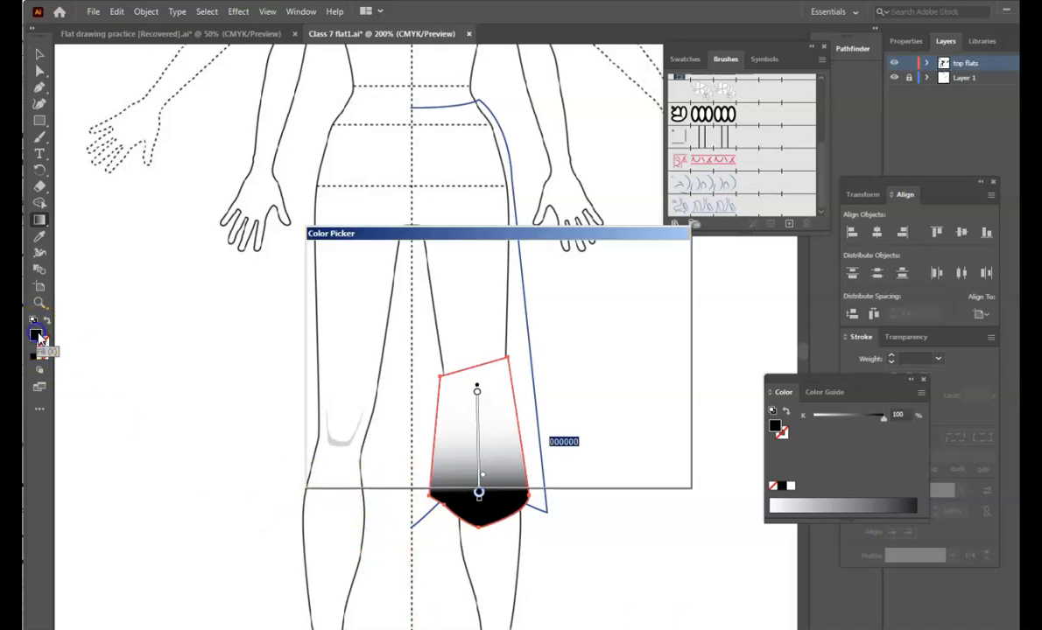
left_click(325, 370)
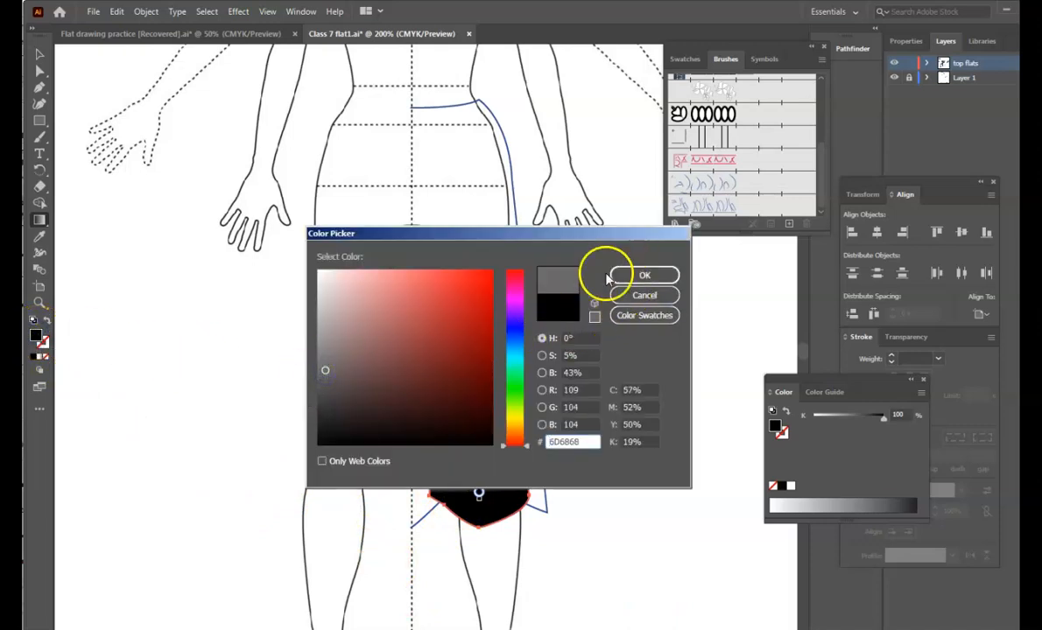
left_click(644, 276)
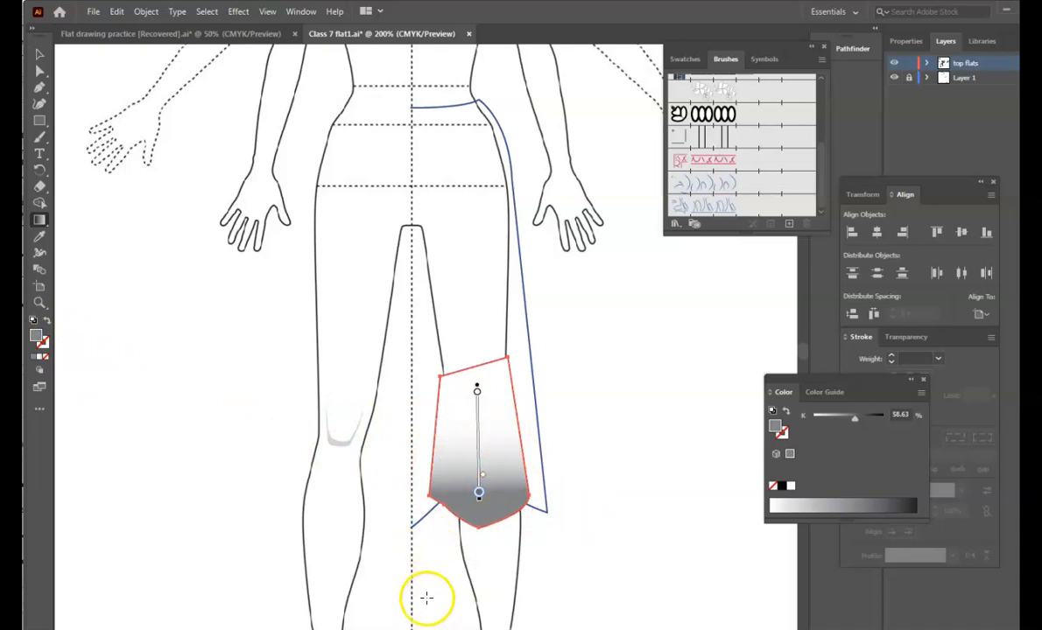
- Set the hem gradient's lower stop to a neutral dark grey, about K 79.22%
double_click(36, 333)
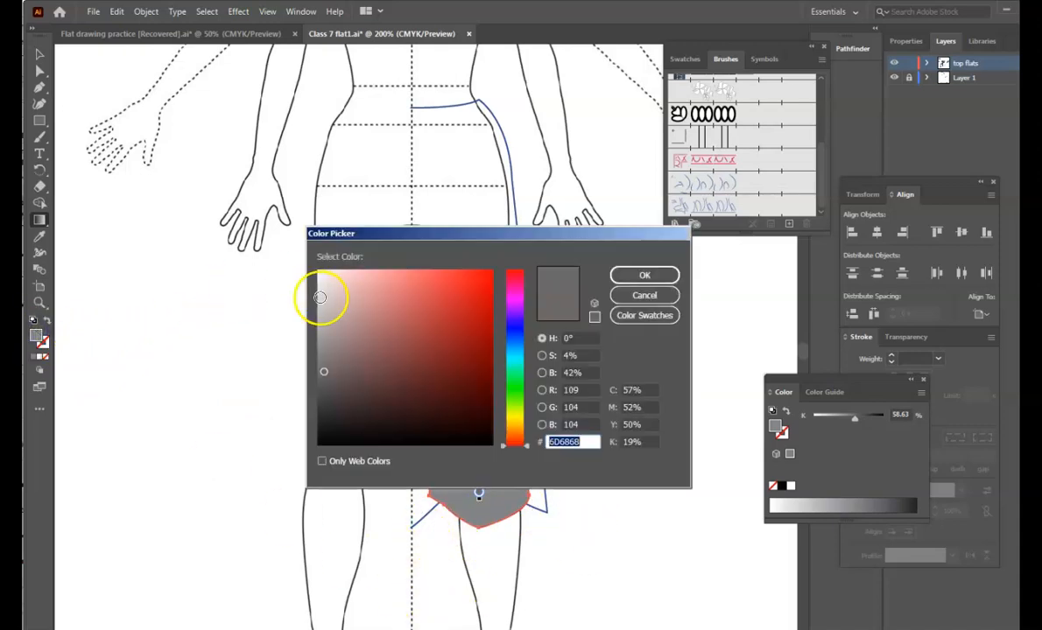
left_click(326, 402)
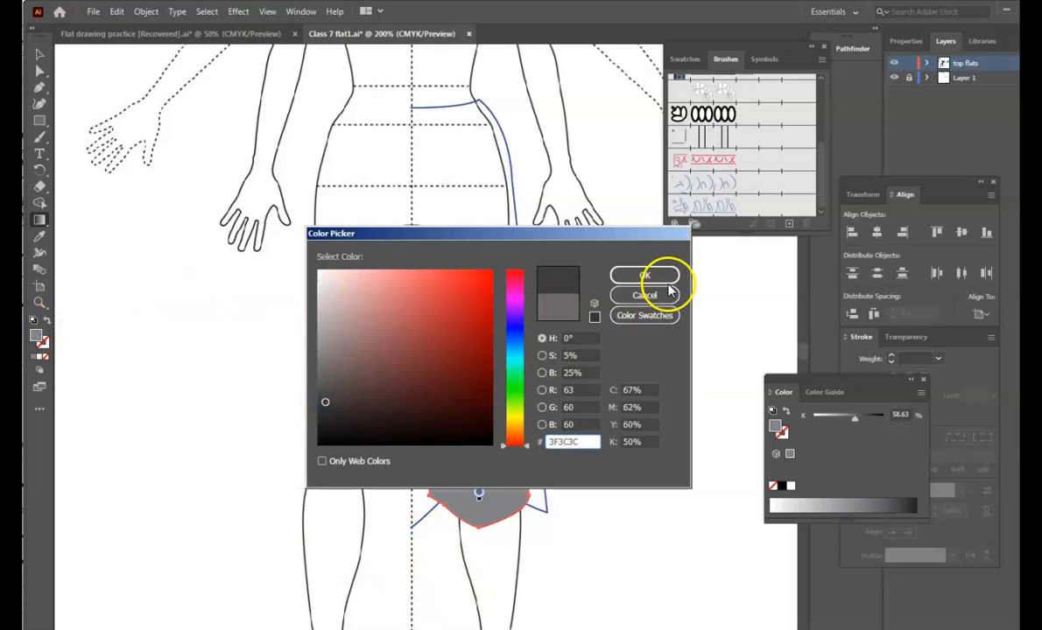
left_click(318, 408)
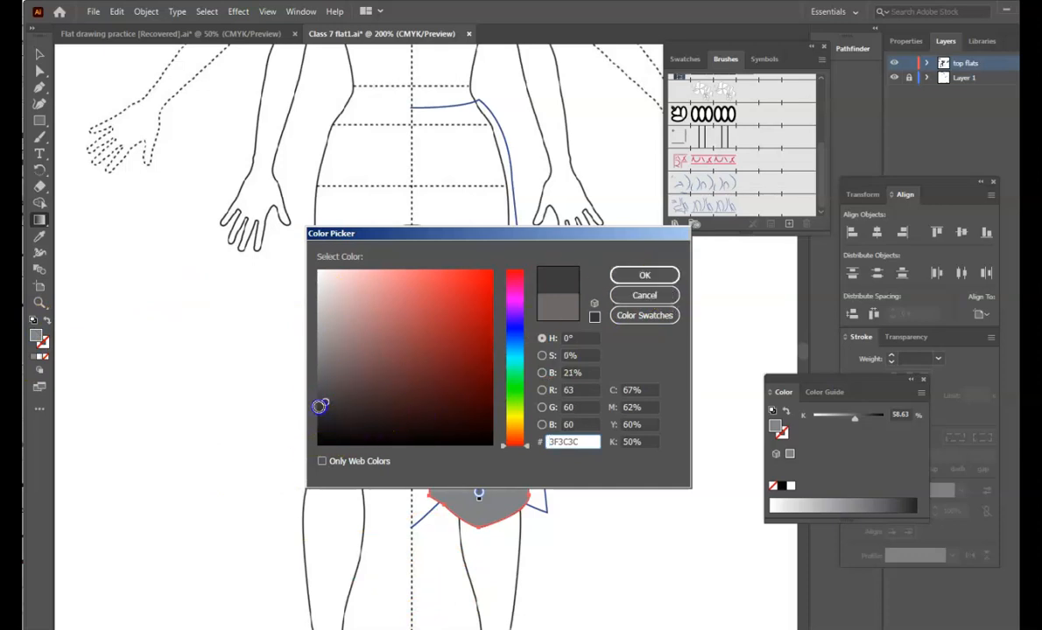
left_click(635, 278)
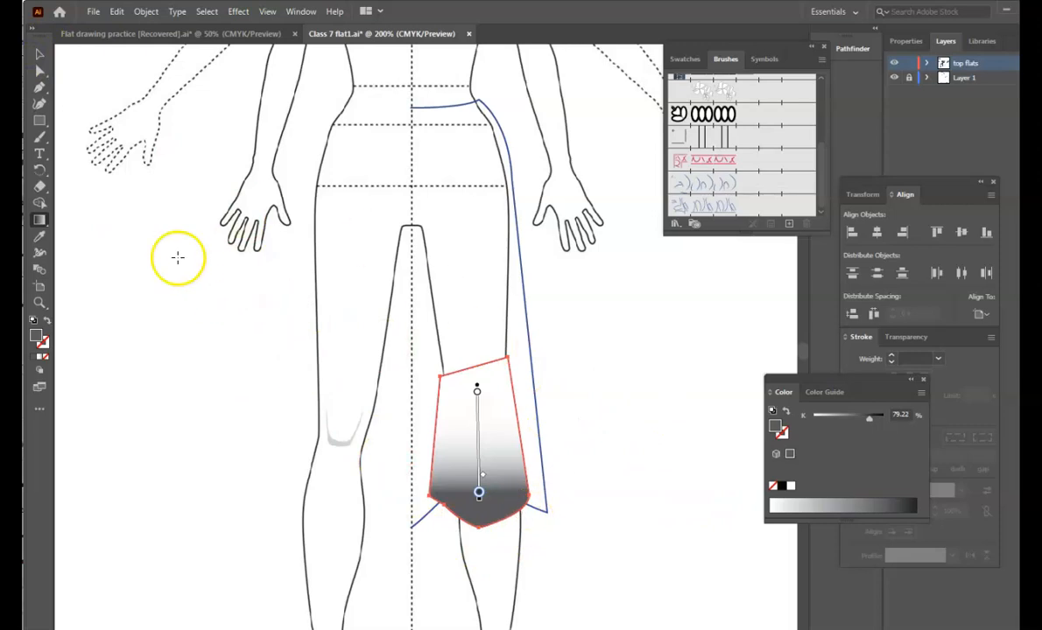
- Reflect a copy of the blue half-skirt outline across the vertical axis
left_click(40, 54)
right_click(494, 520)
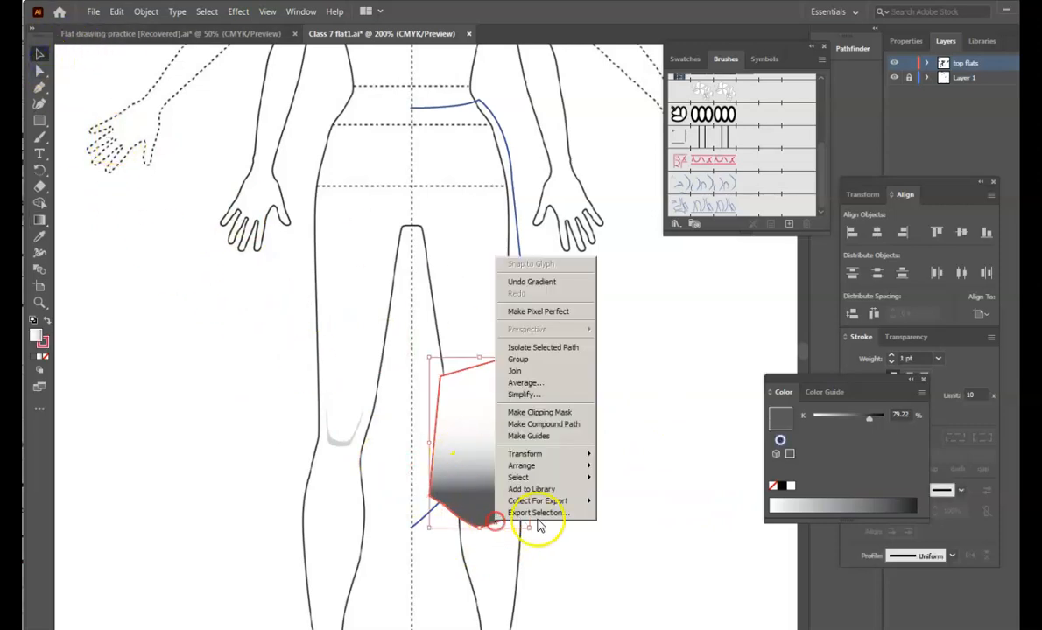
left_click(633, 397)
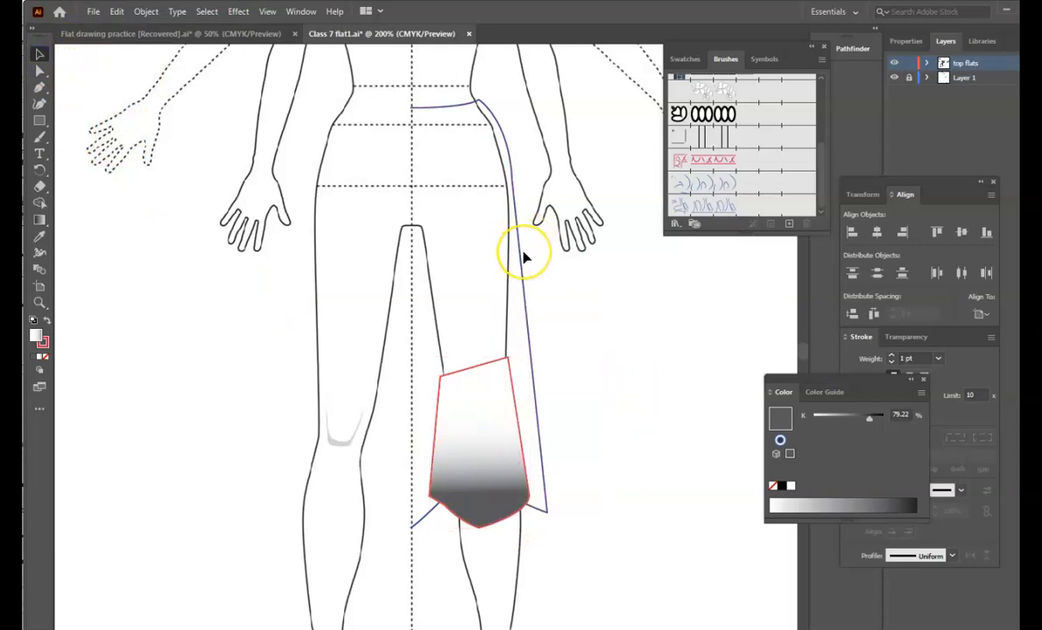
left_click(523, 253)
right_click(523, 253)
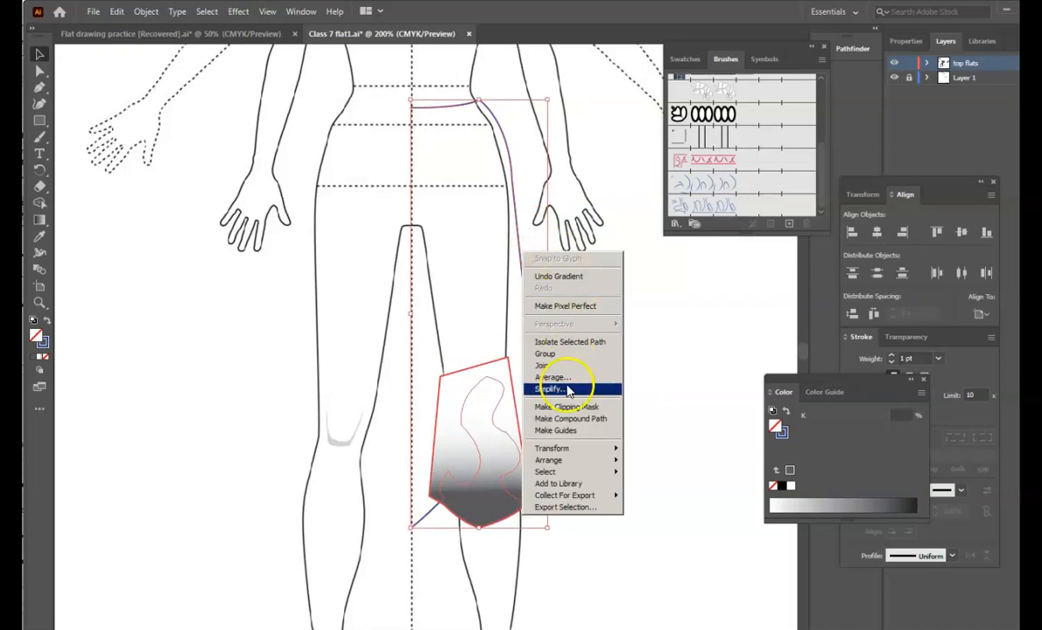
left_click(426, 113)
right_click(426, 113)
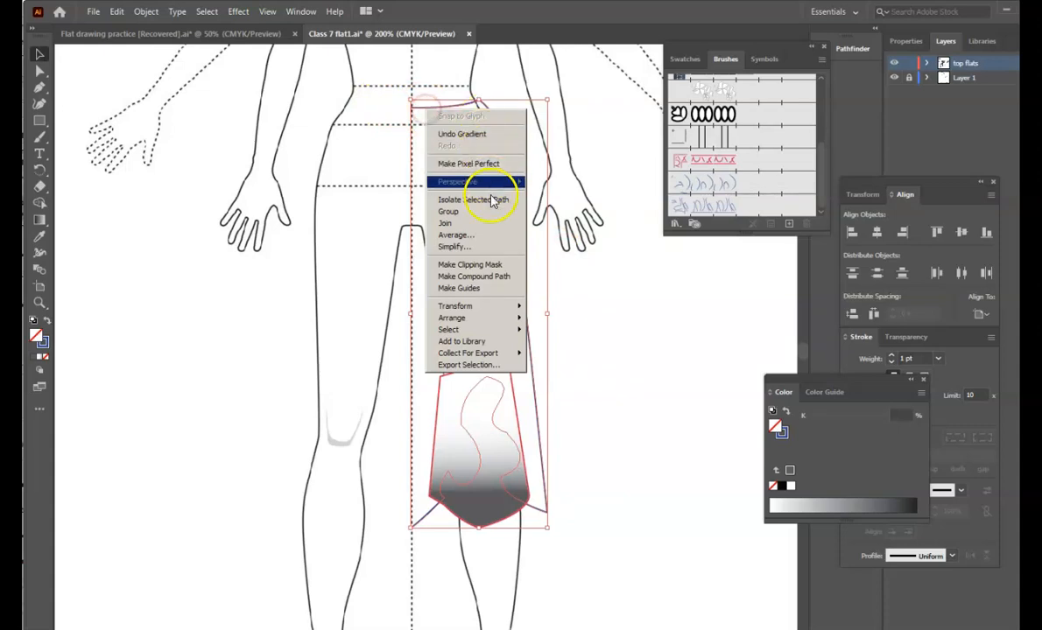
left_click(490, 308)
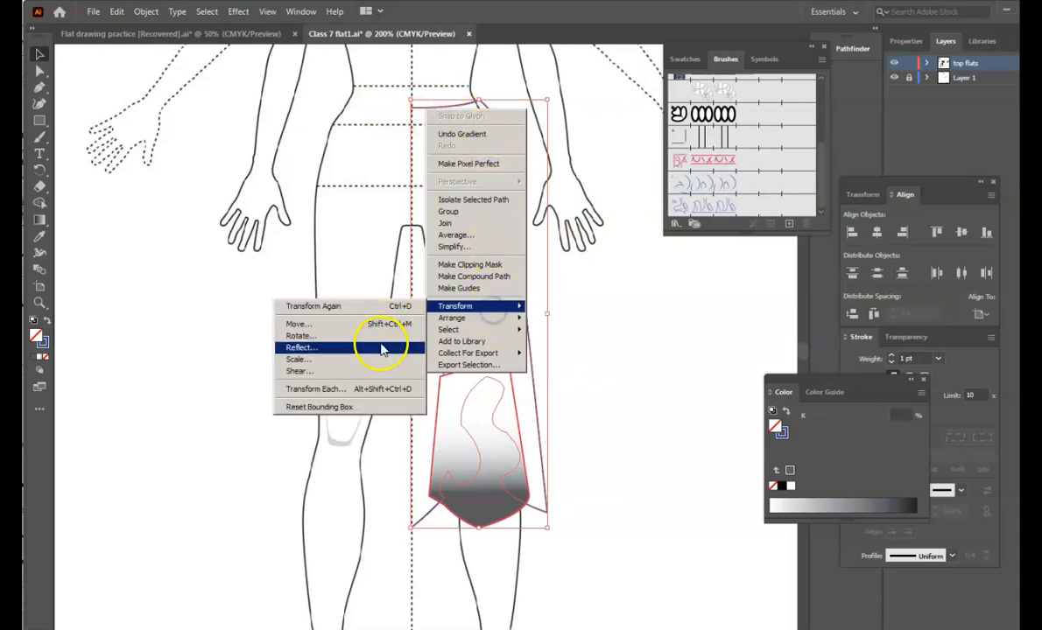
left_click(383, 348)
left_click(426, 451)
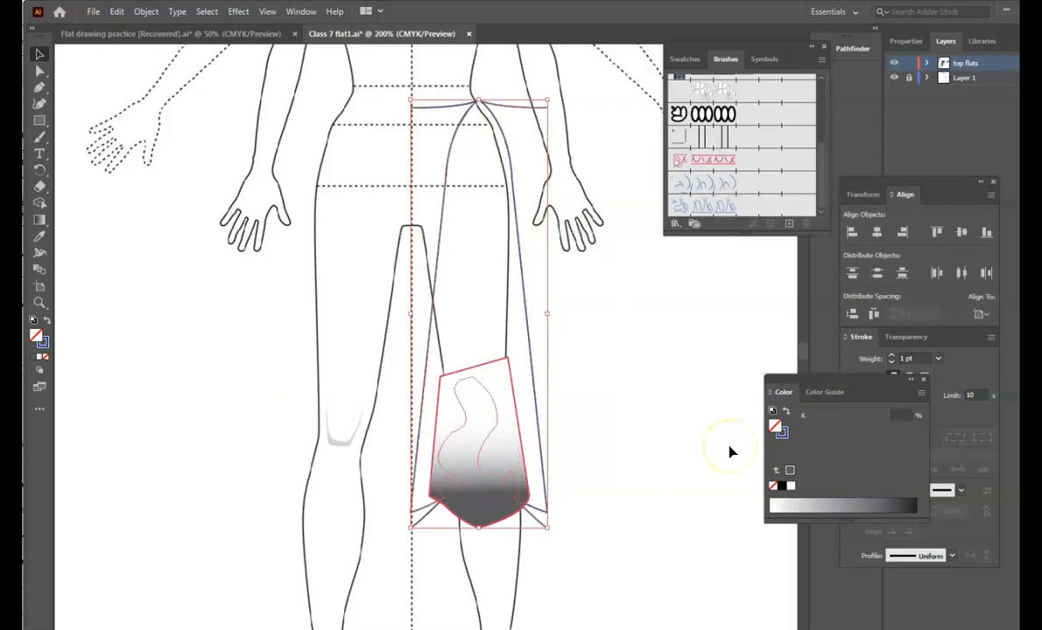
- Nudge the mirrored half-skirt across to the other side until both halves meet at the croquis centre line
key("Left")
key("Left")
key("Left")
key("Left")
key("Left")
key("Left")
key("Left")
key("Left")
key("Left")
key("Left")
key("Left")
key("Left")
key("Left")
key("Left")
key("Left")
key("Left")
key("Left")
key("Left")
key("Left")
key("Left")
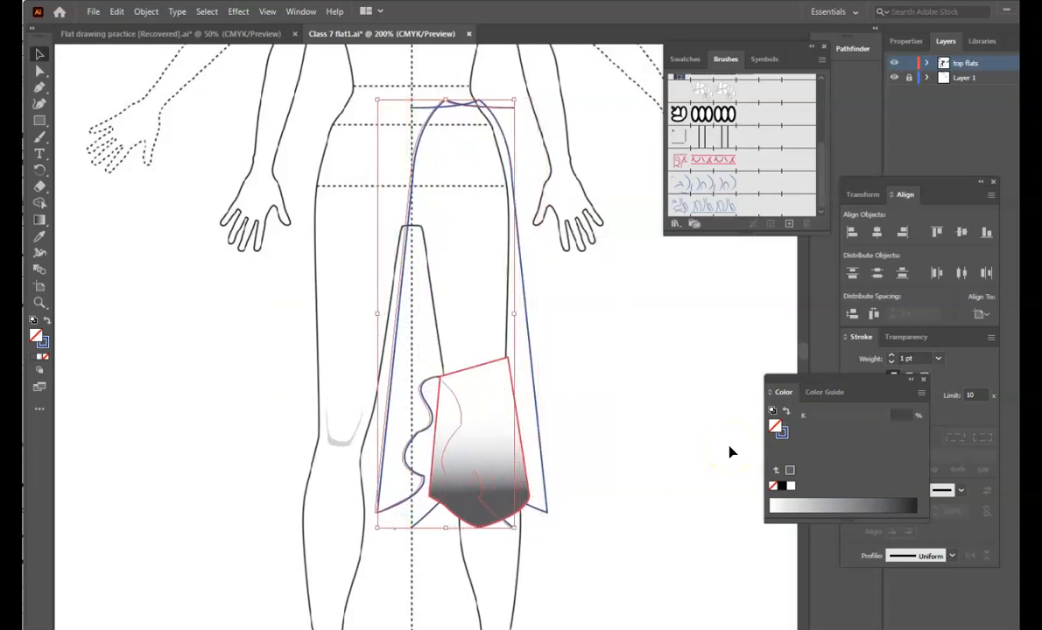
key("Left")
key("Left")
key("Left")
key("Left")
key("Left")
key("Left")
key("Left")
key("Left")
key("Left")
key("Left")
key("Left")
key("Left")
key("Left")
key("Left")
key("Left")
key("Left")
key("Left")
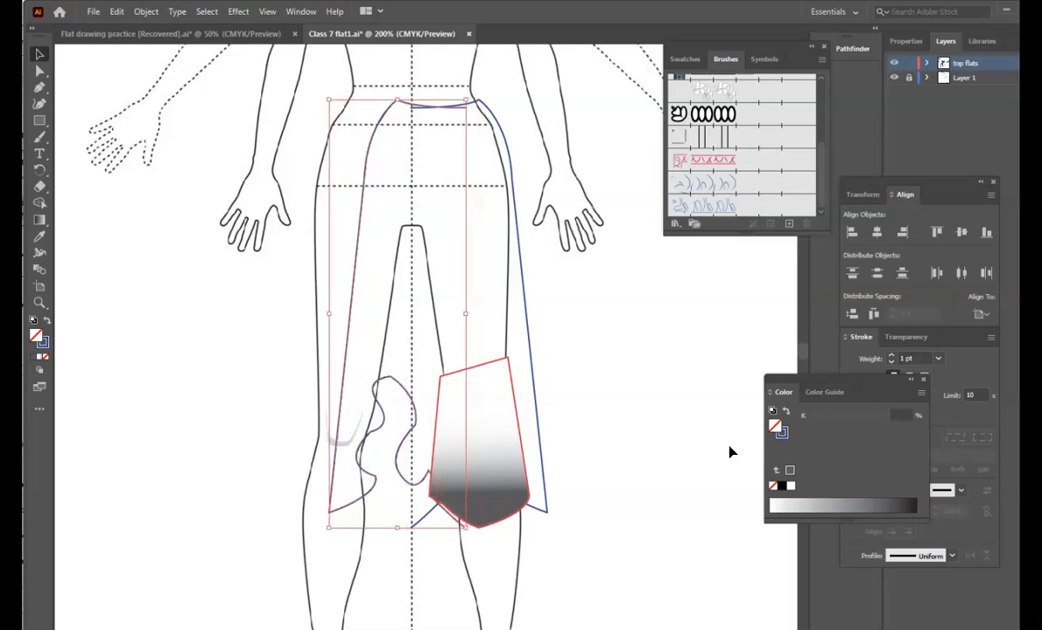
key("Left")
key("Left")
key("Left")
key("Left")
key("Left")
key("Left")
key("Left")
key("Left")
key("Left")
key("Left")
key("Left")
key("Left")
key("Left")
key("Left")
key("Left")
key("Left")
key("Left")
key("Left")
key("Left")
key("Left")
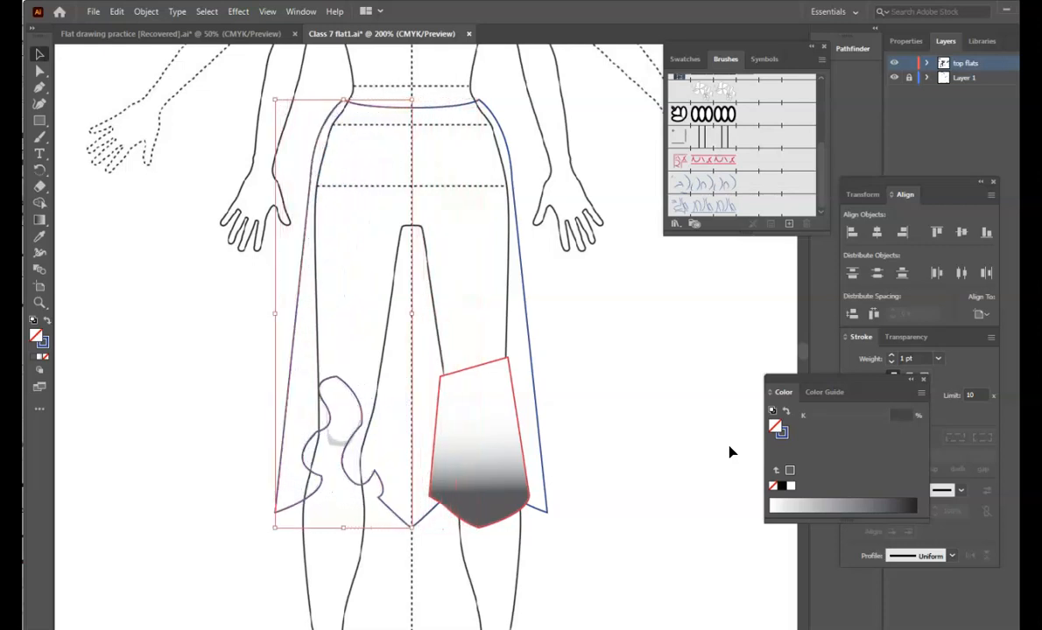
left_click(688, 504)
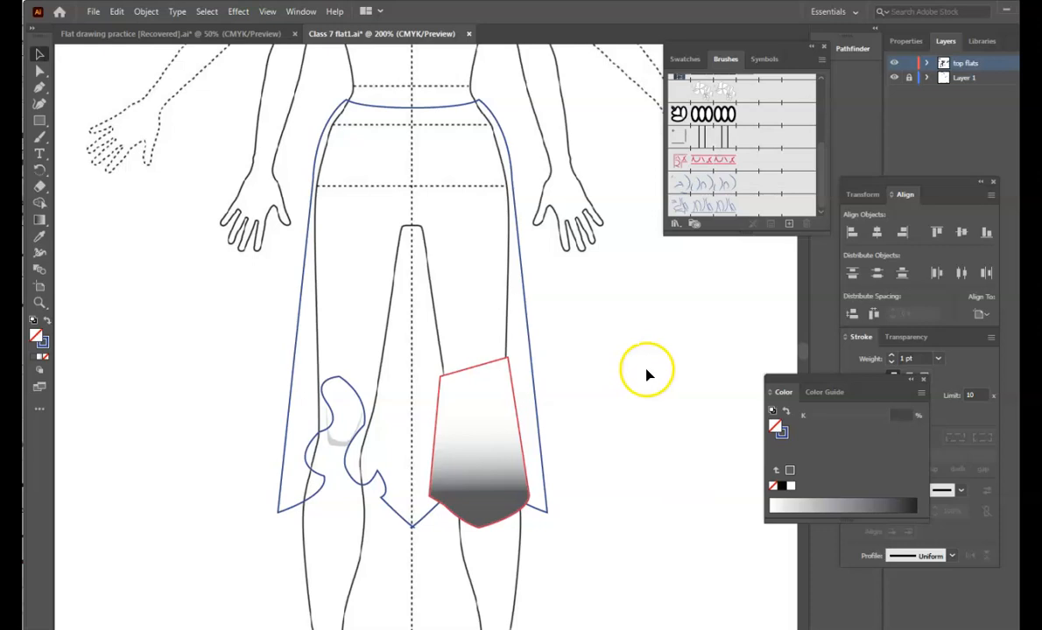
- Select both halves of the skirt outline and join them at the centre line
left_click(297, 351)
left_click(591, 379)
left_click(454, 159)
left_click_drag(435, 156, 435, 109)
right_click(435, 108)
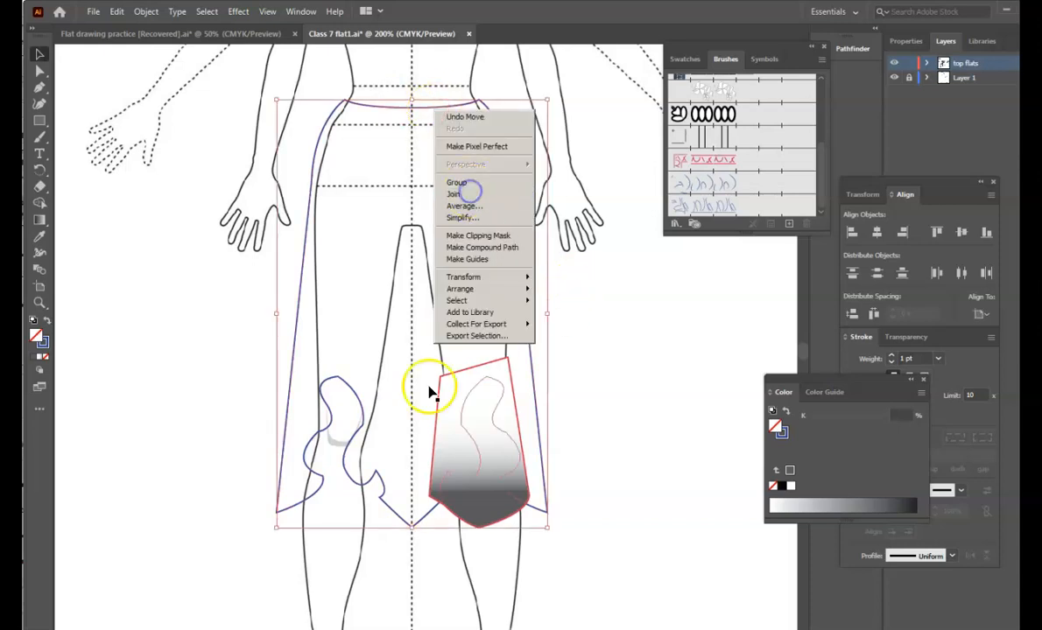
- Fill the full skirt outline with near-white, about C 2.04%, M 2.07%, Y 1.65%, K 0%
double_click(40, 340)
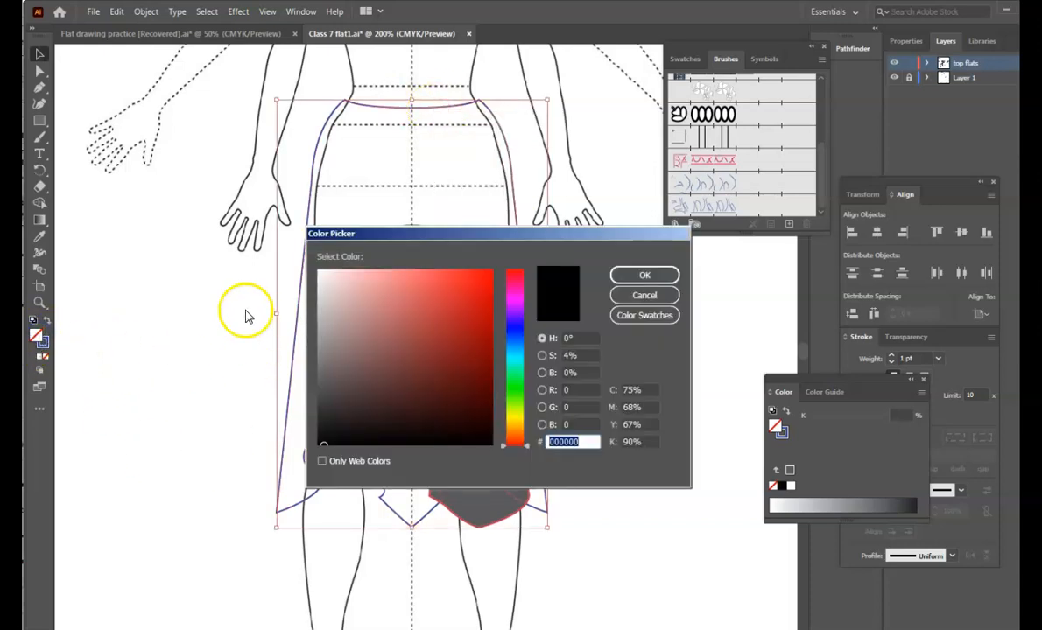
left_click(324, 270)
left_click(624, 272)
left_click(659, 419)
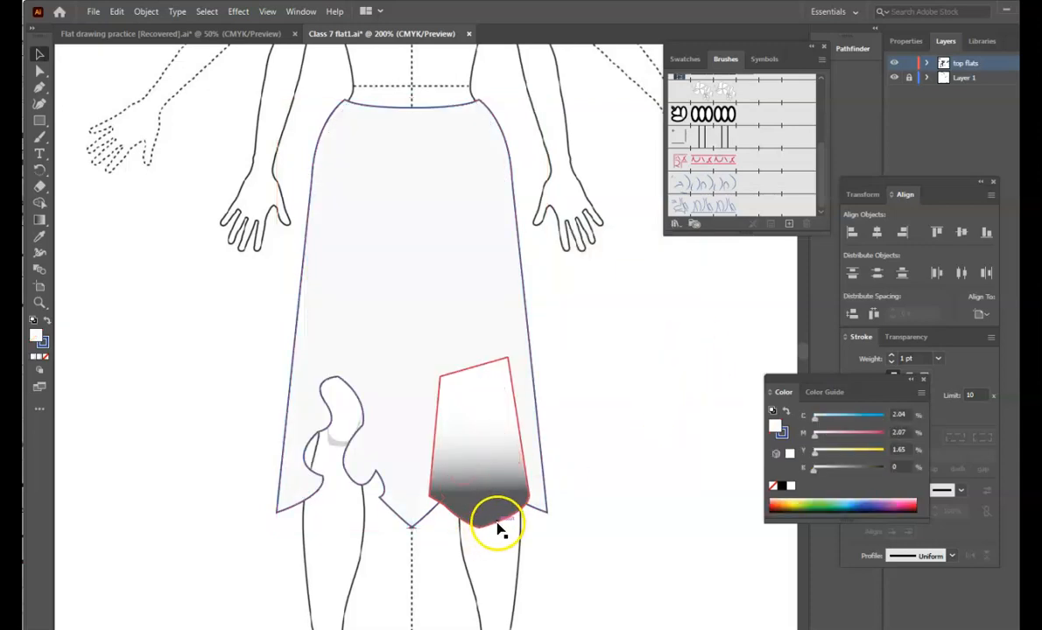
- Send the gradient hem panel to the back, behind the filled skirt, and reselect the panel
left_click(498, 525)
right_click(499, 522)
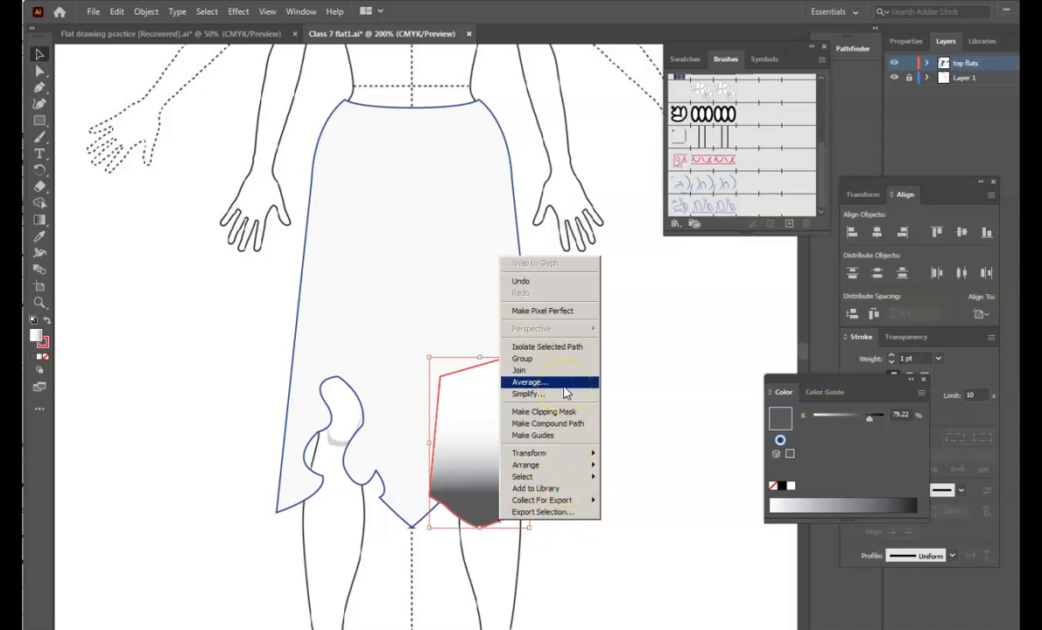
left_click(566, 465)
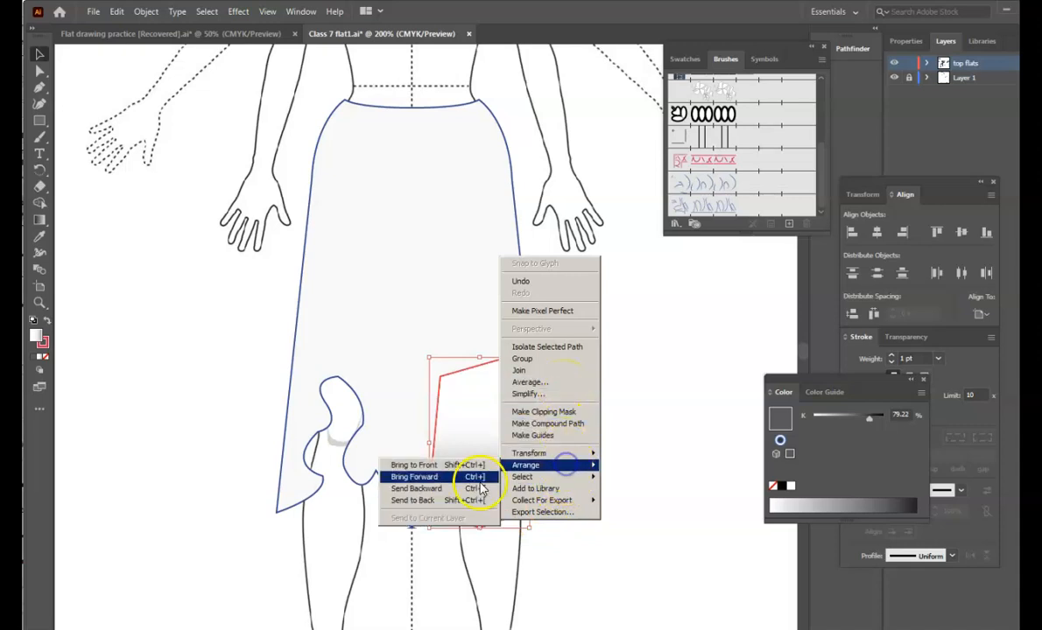
left_click(468, 500)
left_click(624, 517)
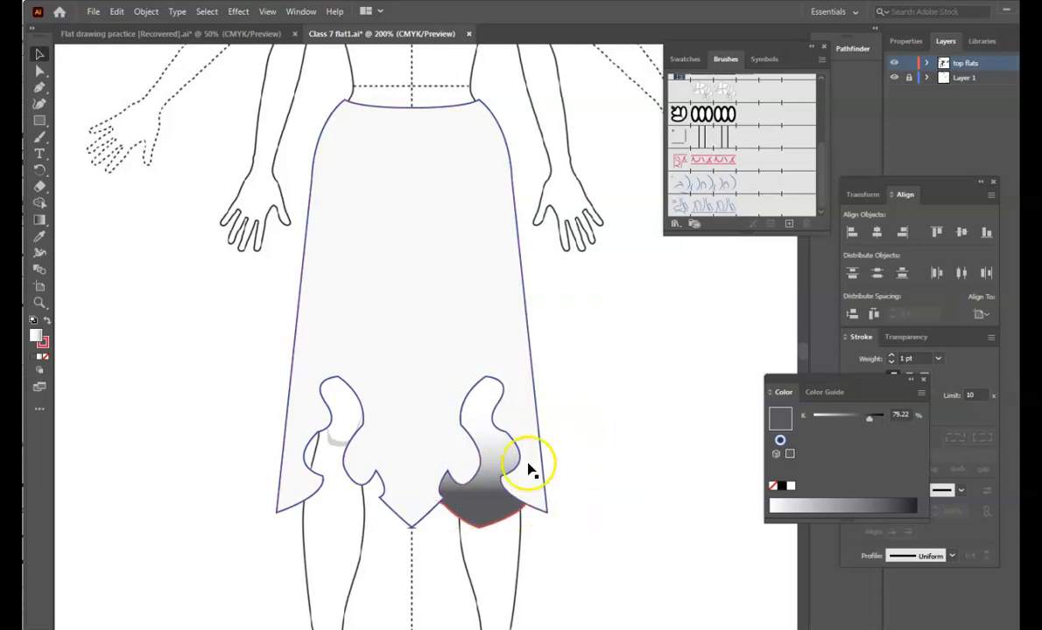
left_click(490, 507)
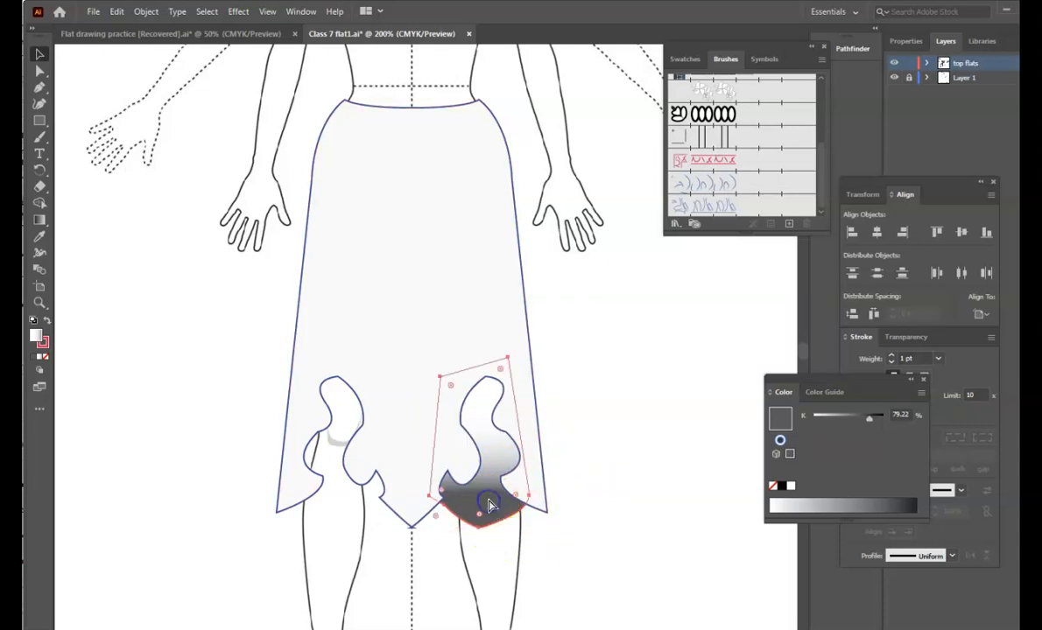
- Paste a copy of the gradient hem panel, place it under the other ruffle opening and send it behind the skirt
key("ctrl+v")
left_click_drag(428, 399, 348, 497)
right_click(331, 489)
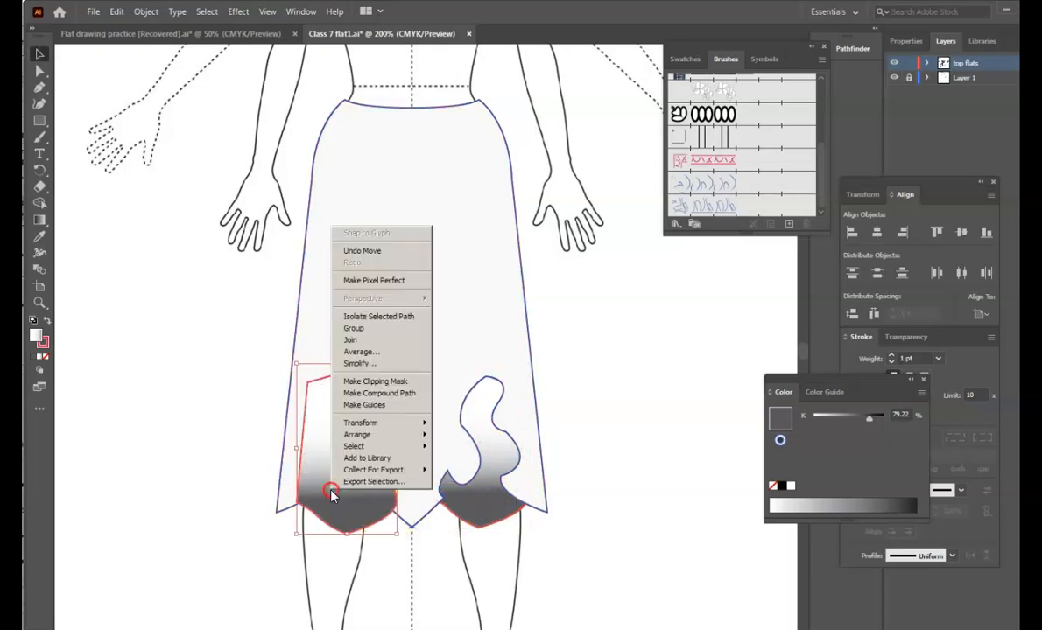
mouse_move(380, 435)
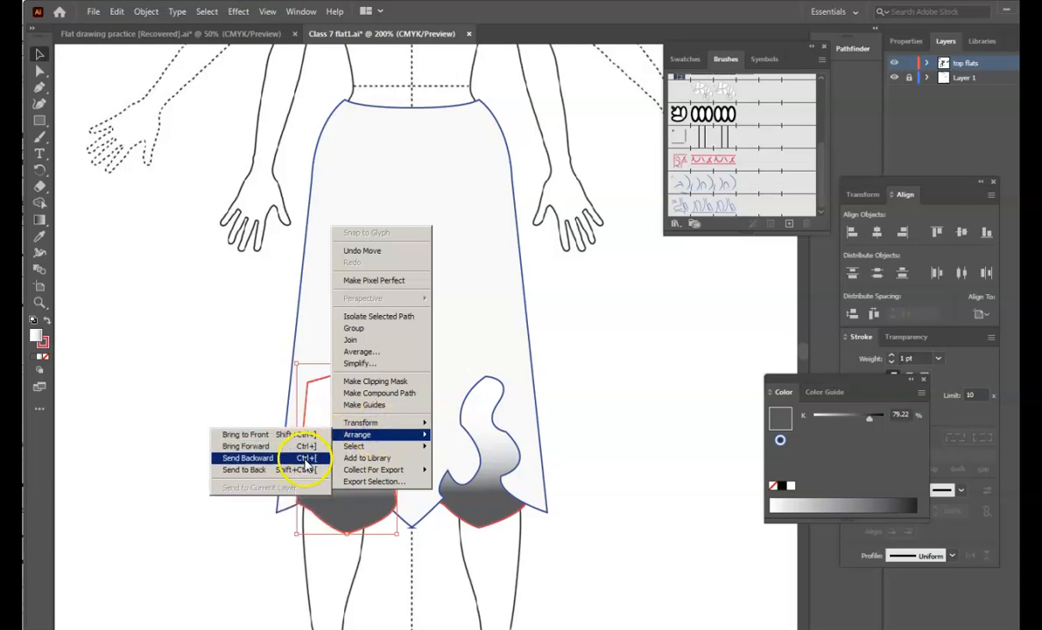
left_click(296, 470)
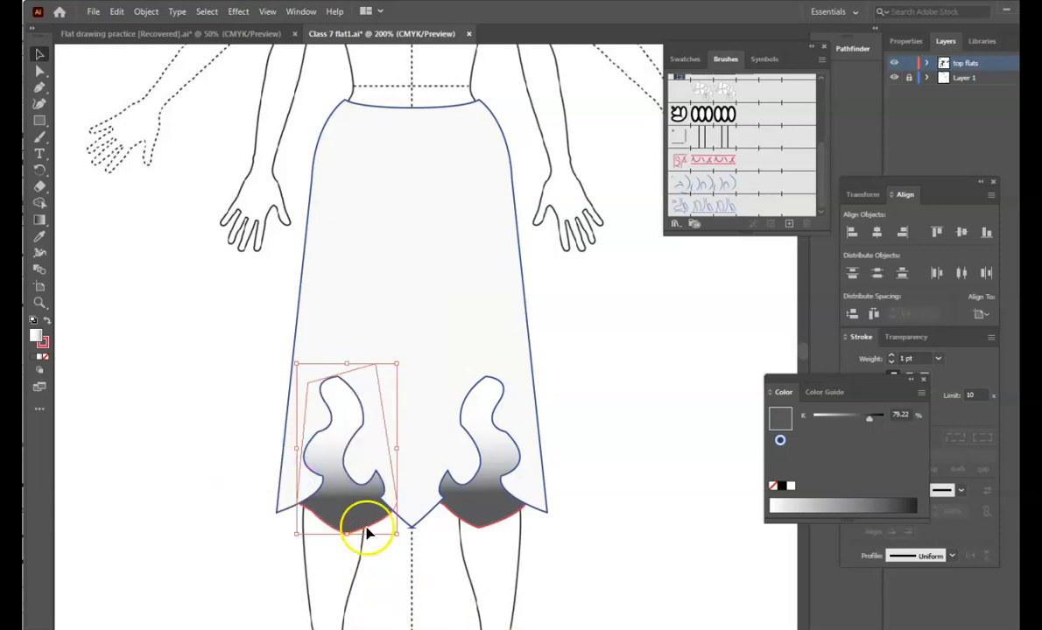
left_click_drag(336, 534, 317, 527)
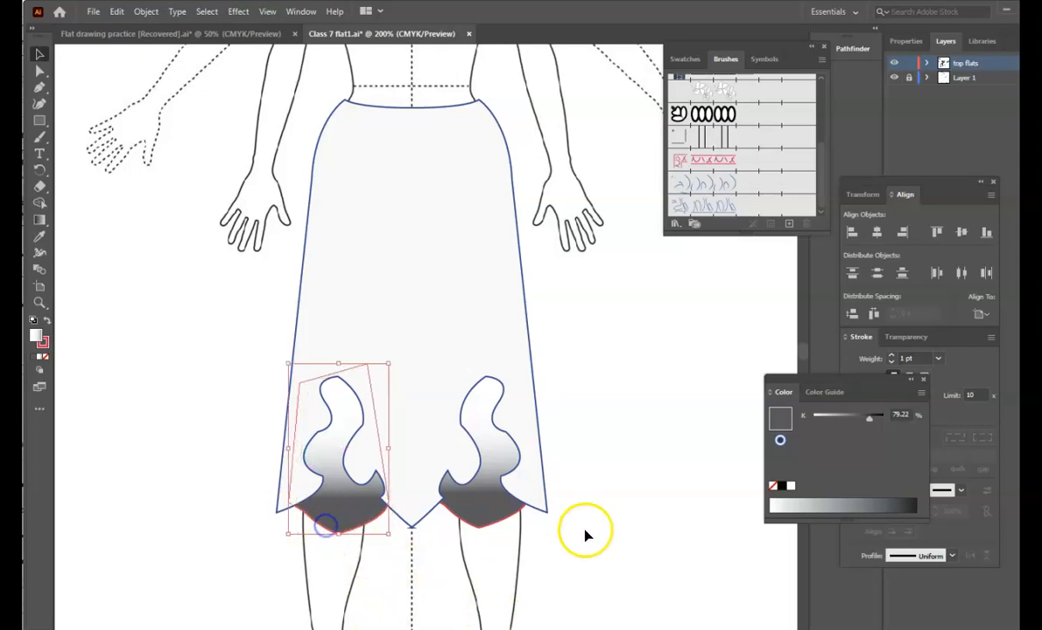
left_click(574, 538)
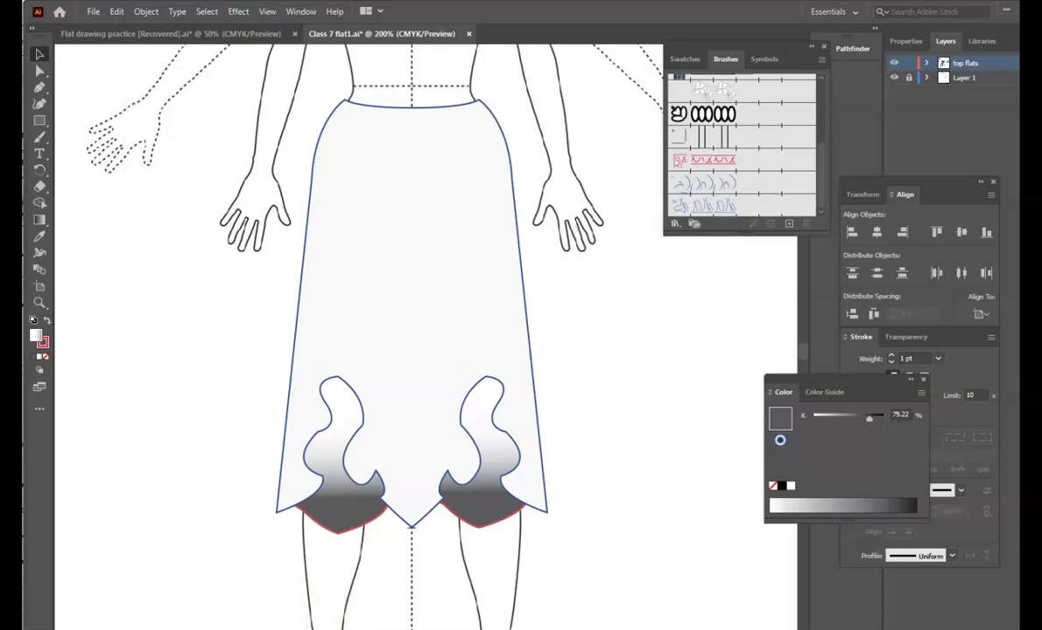
- Reshape the curve at the tip of the left ruffle opening by adjusting its anchor handles to make it narrower
key("a")
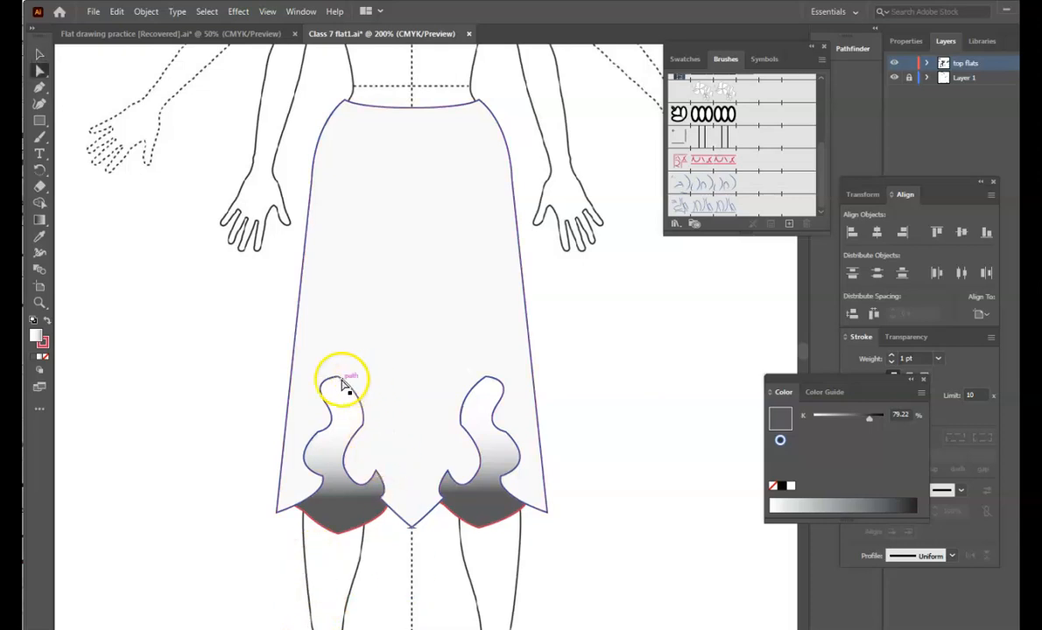
left_click(341, 376)
left_click(336, 377)
left_click_drag(306, 376, 316, 391)
key("ctrl+z")
left_click(324, 395)
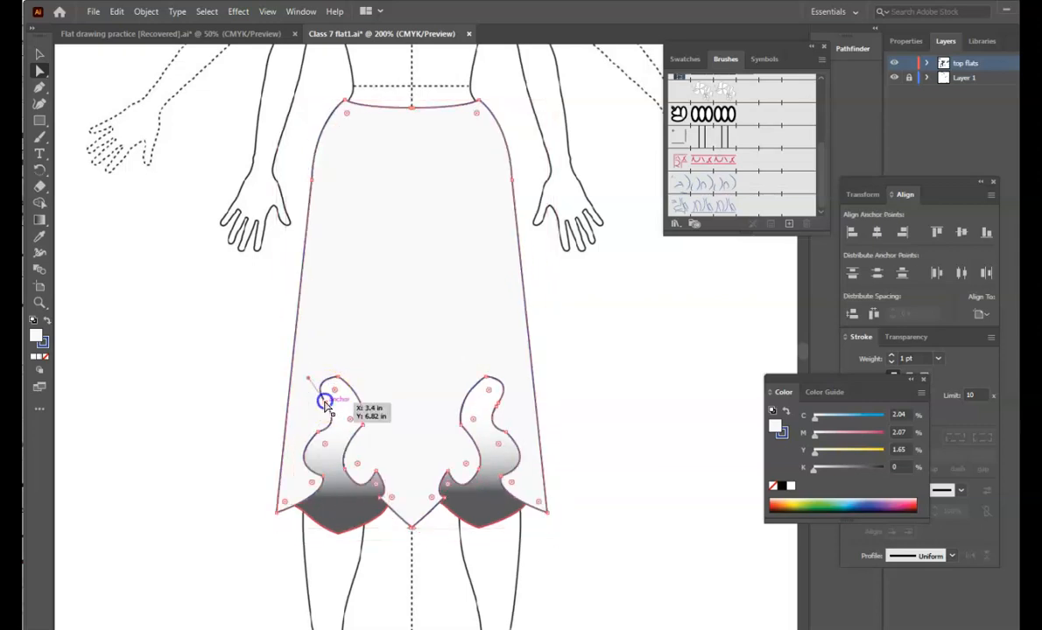
left_click_drag(309, 380, 317, 386)
key("ctrl+z")
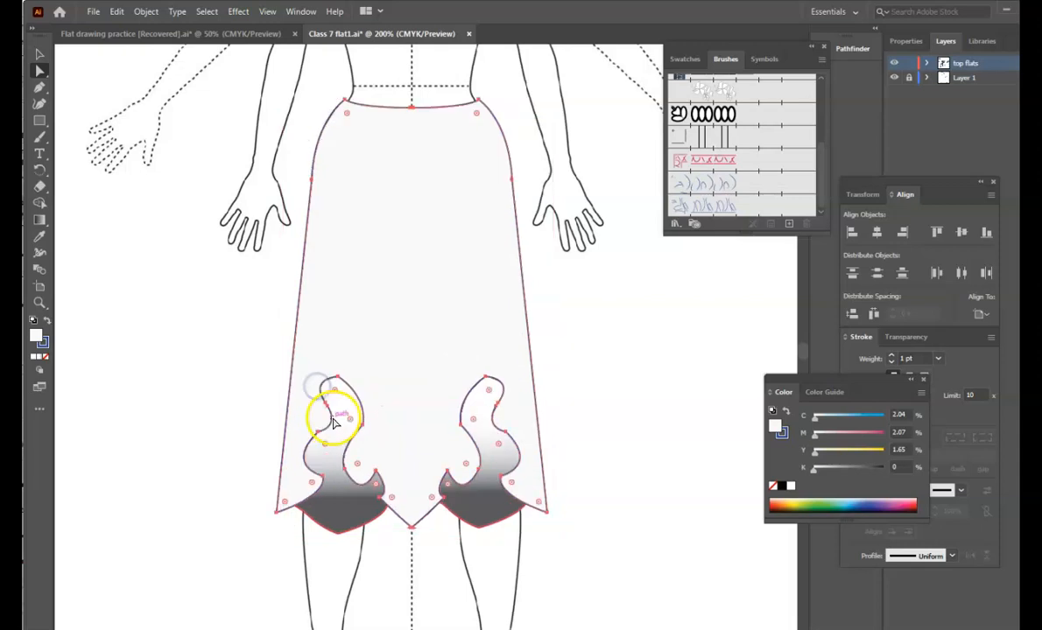
left_click(326, 404)
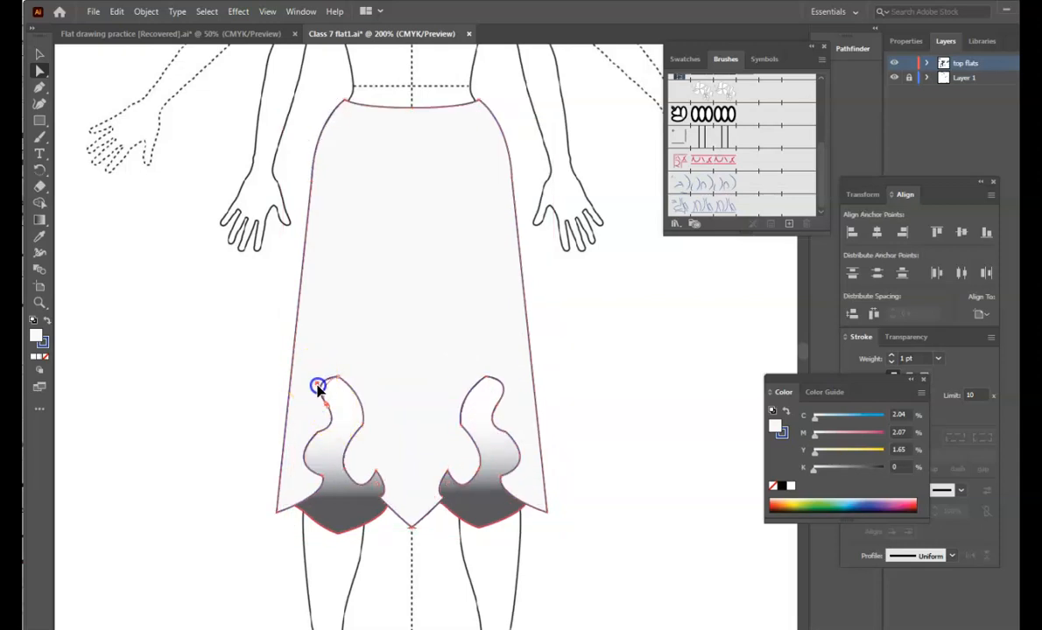
- Refine the inner edge curve of the left ruffle opening and deselect the outline
left_click_drag(377, 433, 351, 471)
key("ctrl+z")
left_click(347, 470)
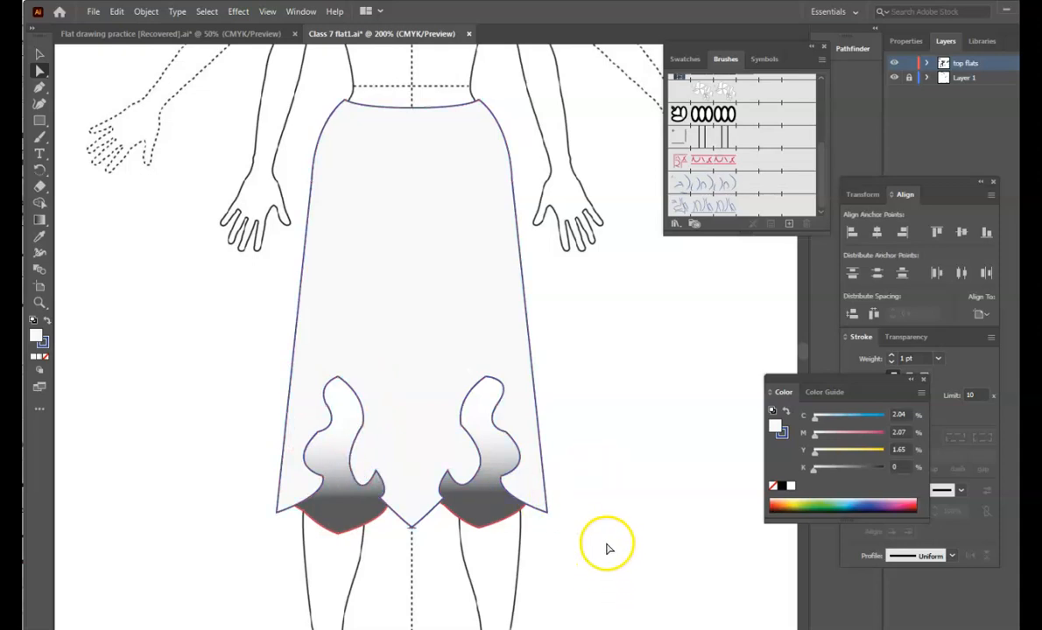
- Draw two long curved fold lines with no fill down the skirt front, one on each side of the centre line
key("p")
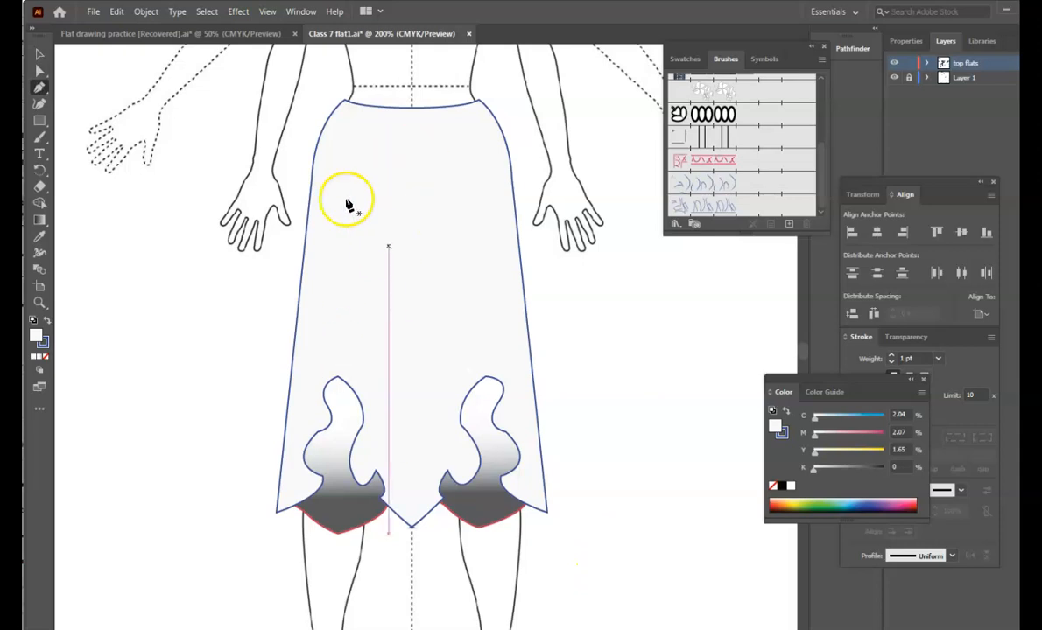
left_click(43, 342)
double_click(37, 335)
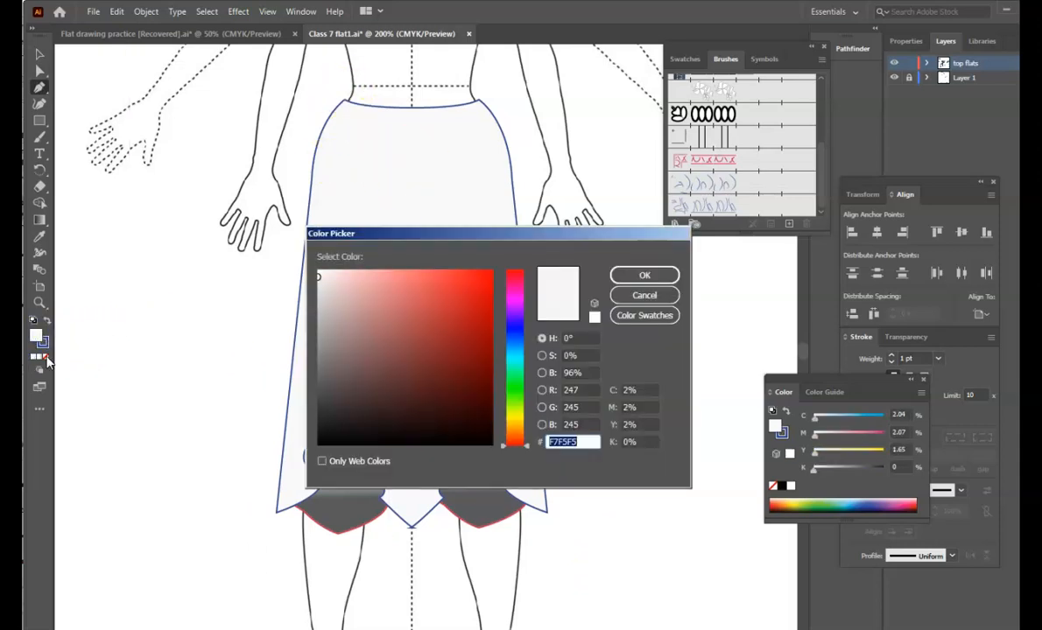
left_click(644, 275)
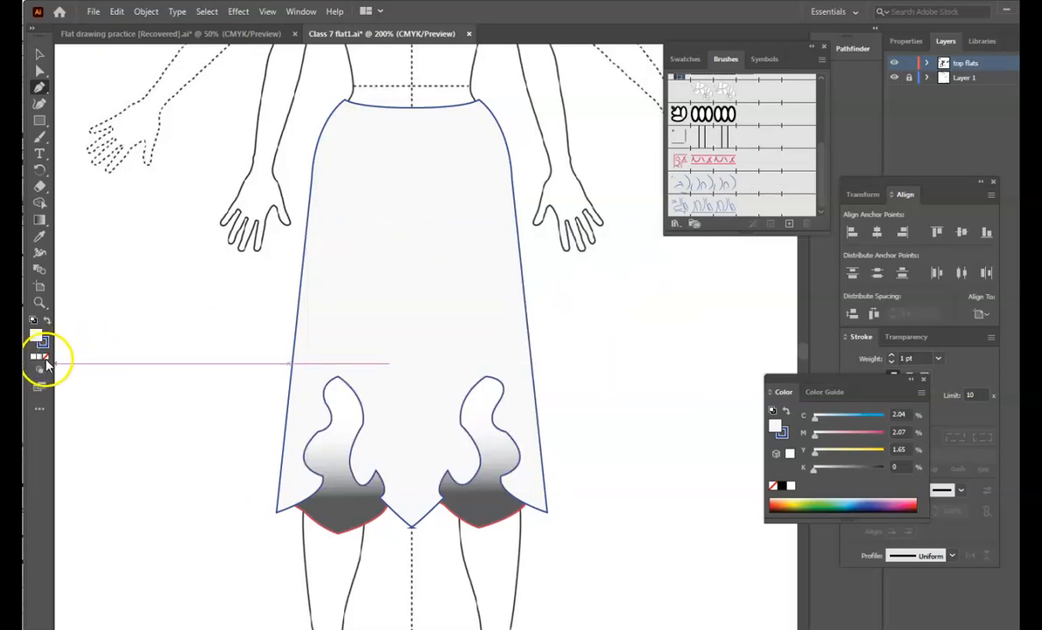
left_click(44, 358)
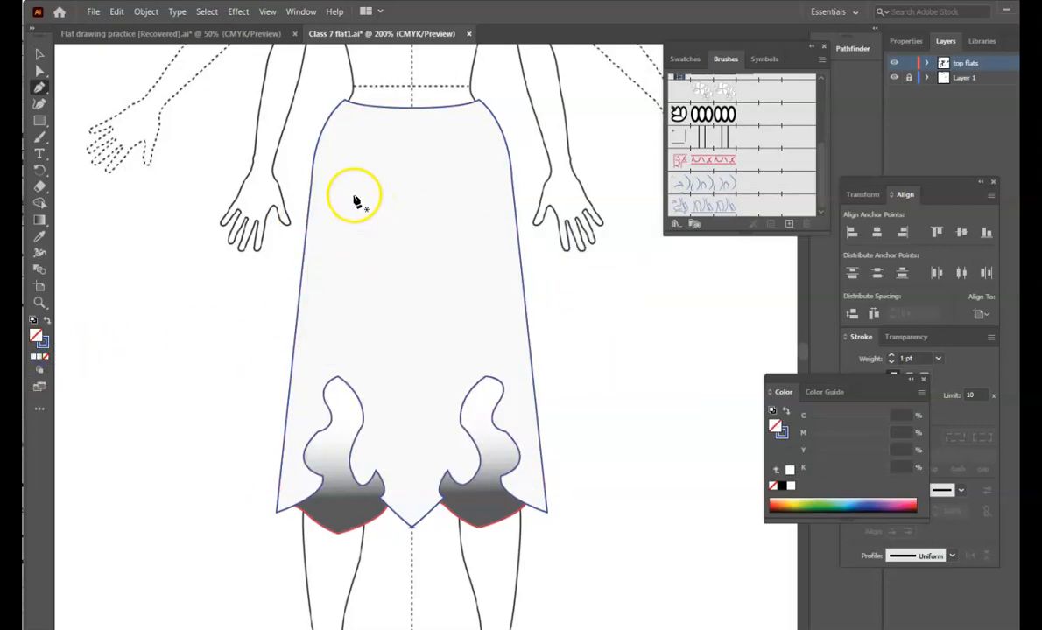
left_click(366, 243)
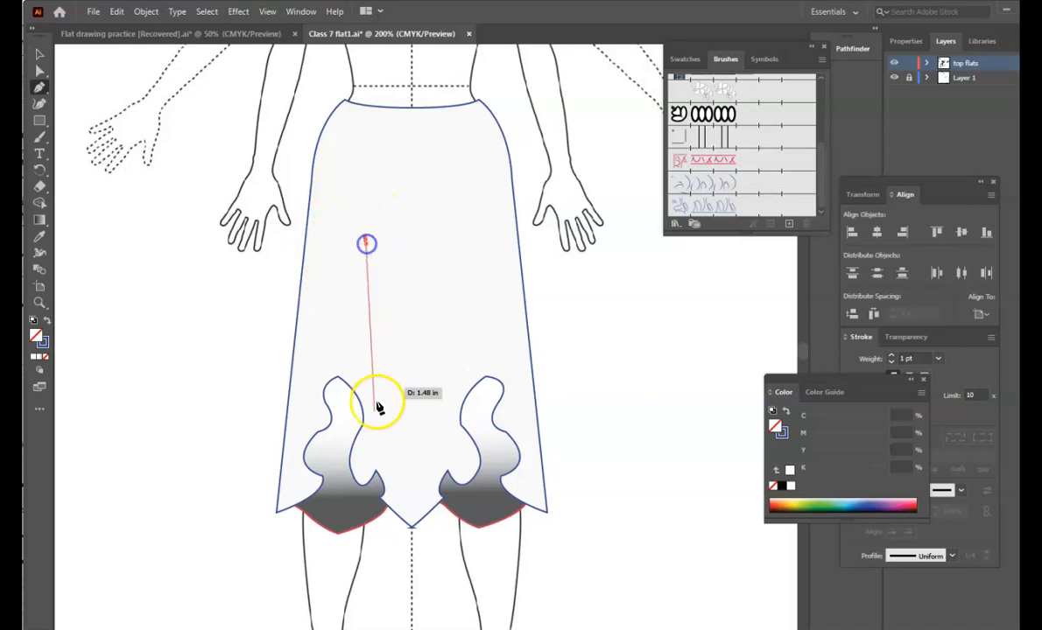
left_click_drag(393, 429, 380, 464)
key("Escape")
left_click(461, 176)
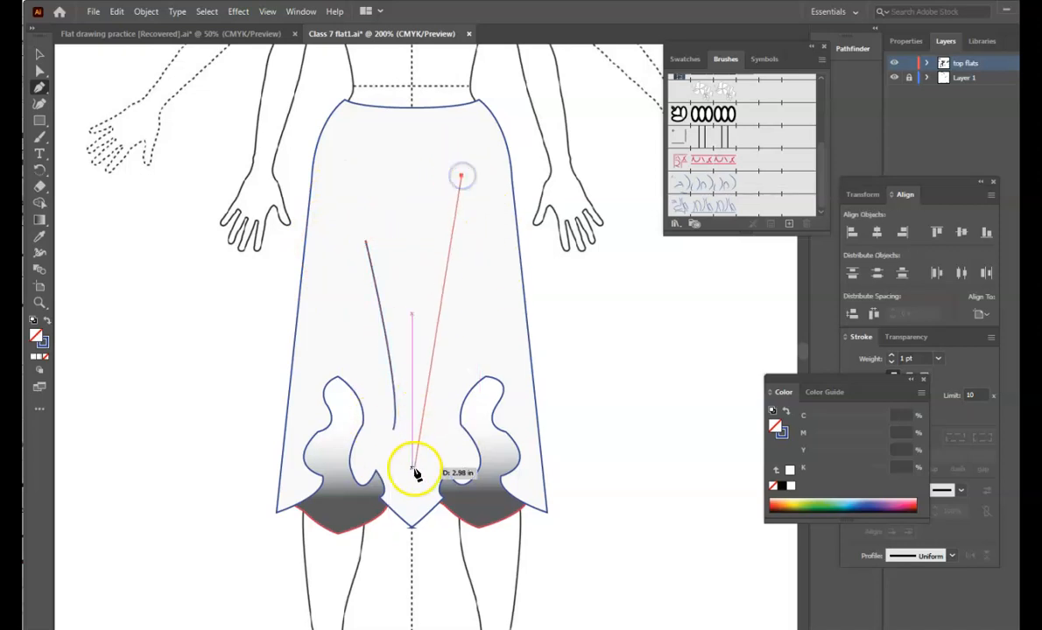
left_click_drag(441, 438, 399, 480)
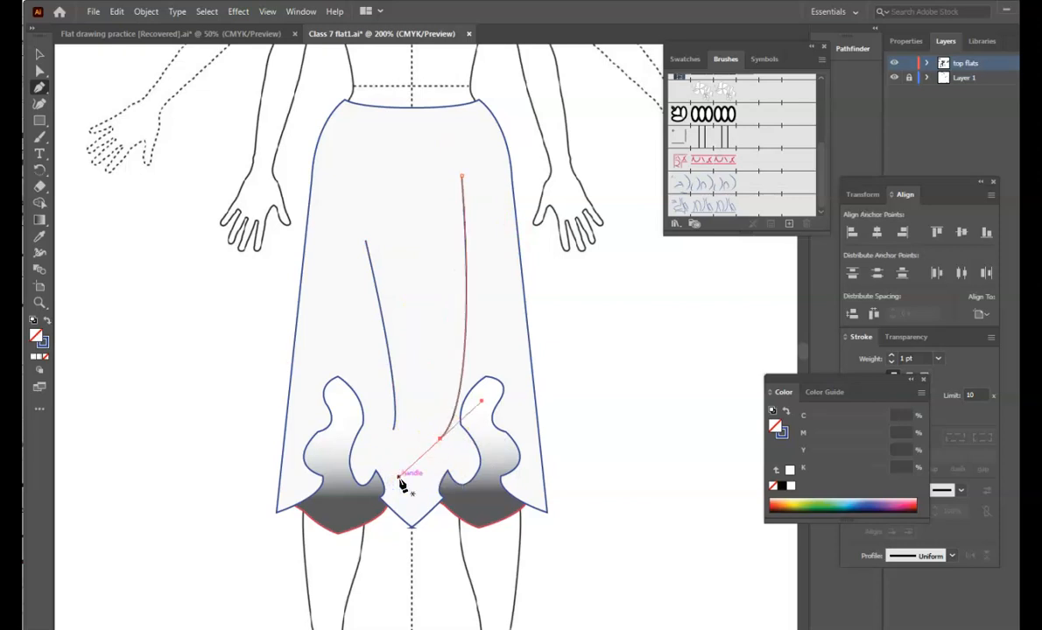
- Draw a short straight fold line running down to the top tip of each ruffle opening
left_click(337, 316)
left_click(338, 381)
left_click(495, 304)
key("ctrl+z")
left_click(478, 316)
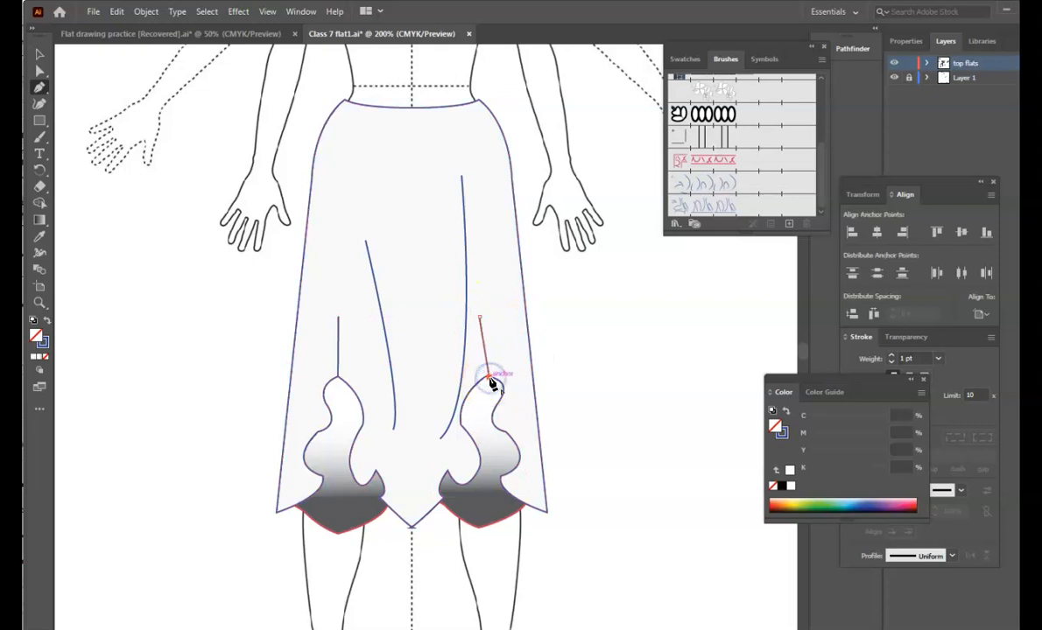
left_click(473, 382)
- Draw a short straight fold line down to the outer bulge of each ruffle opening
left_click(308, 389)
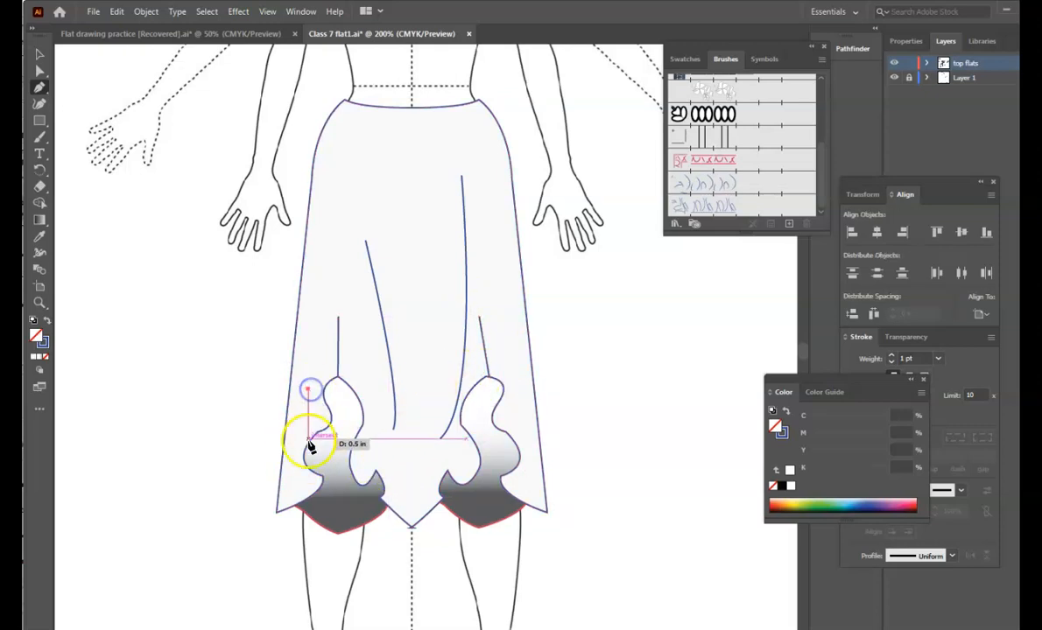
left_click(305, 459)
key("Escape")
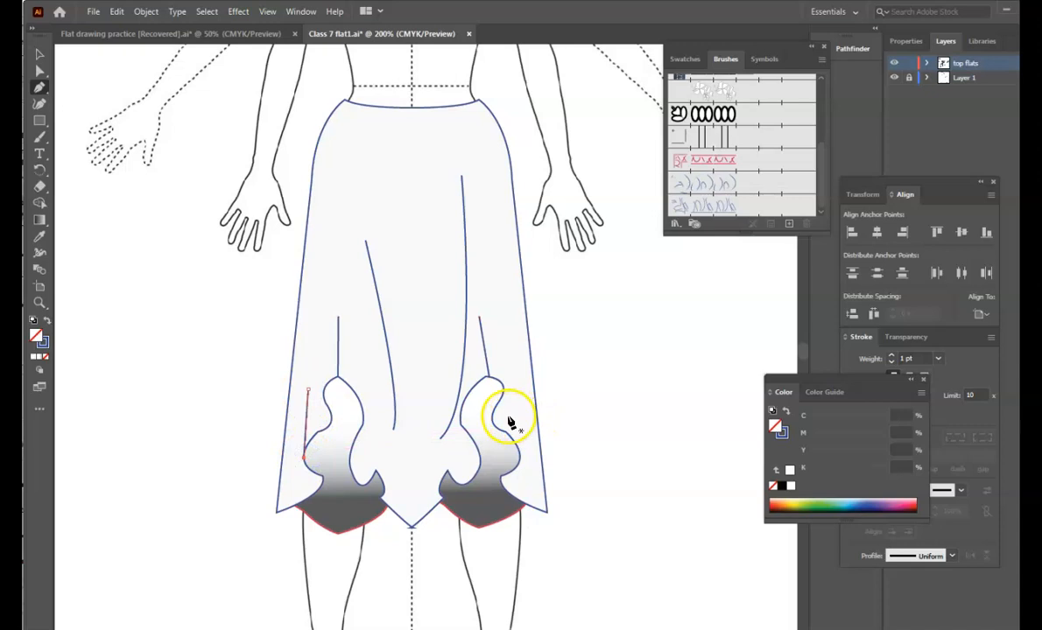
left_click(512, 407)
left_click(520, 458)
key("Escape")
- Select all the fold lines and give their strokes the triangular width profile that tapers to a point
left_click(40, 55)
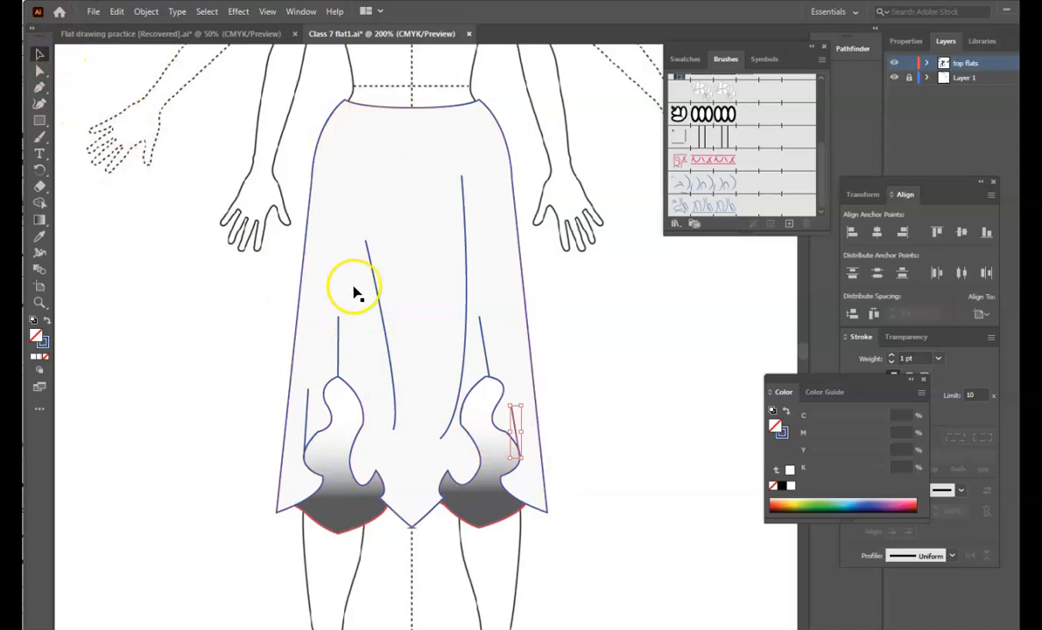
left_click(379, 298, "shift")
left_click(463, 313, "shift")
left_click(482, 334, "shift")
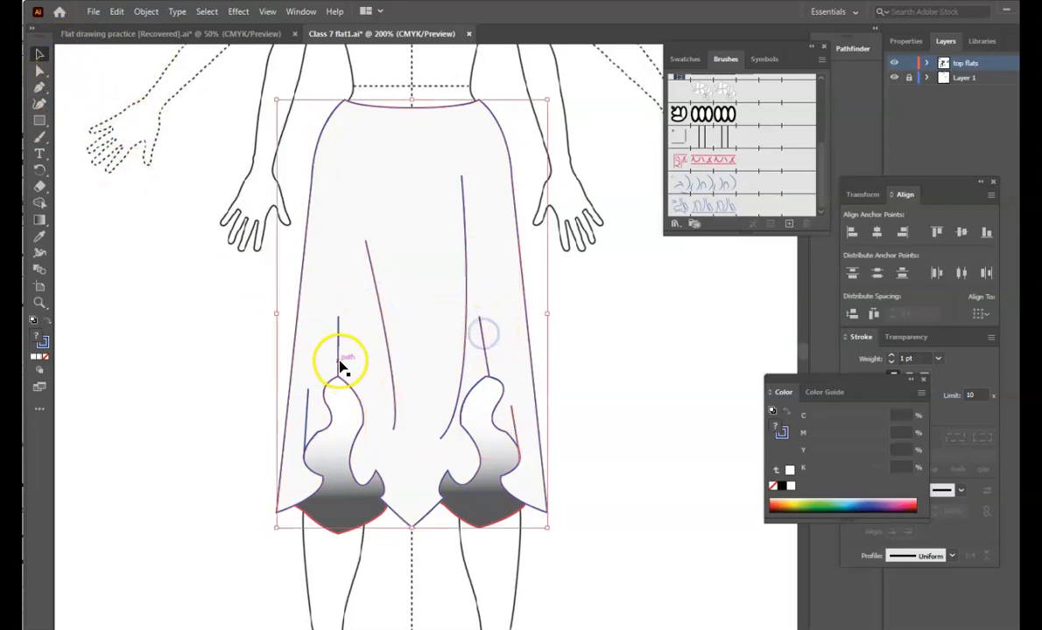
left_click(307, 406, "shift")
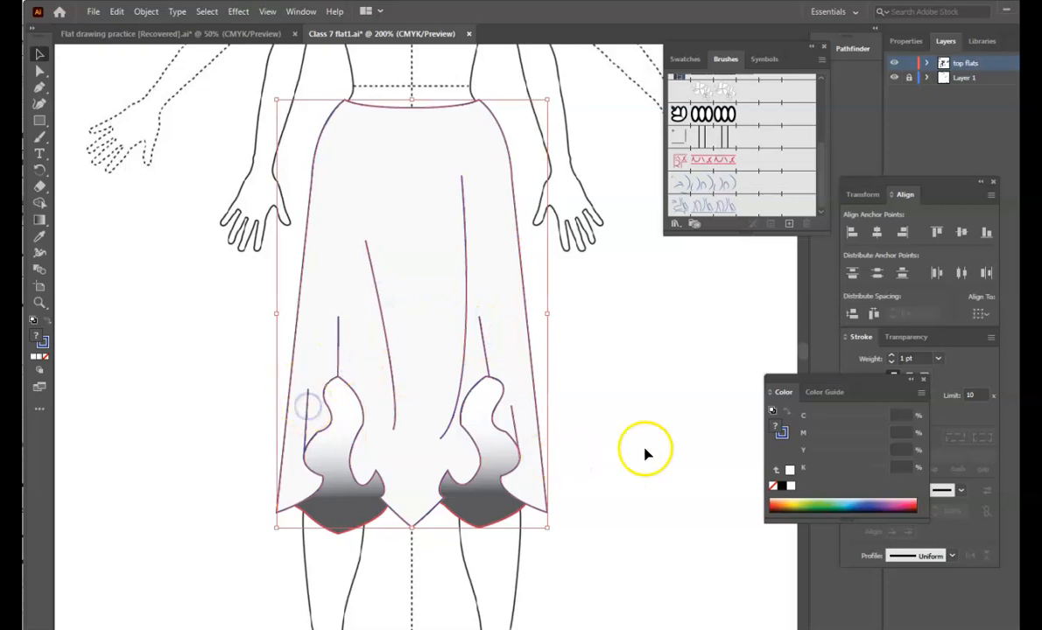
mouse_move(867, 380)
left_mouse_down()
mouse_move(775, 495)
mouse_move(750, 506)
left_mouse_up()
left_click(945, 556)
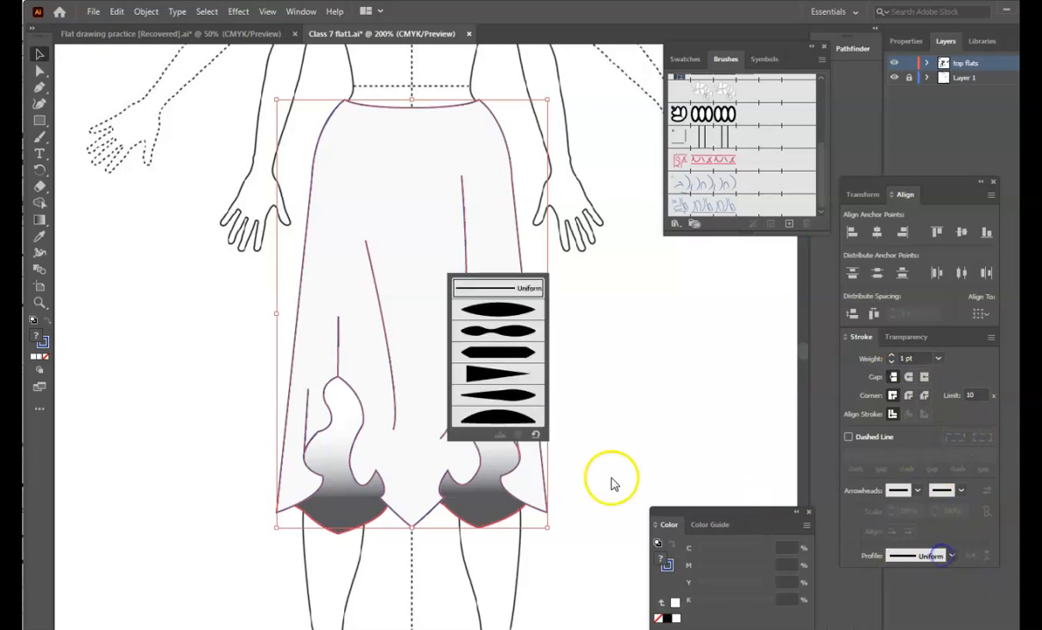
left_click(489, 375)
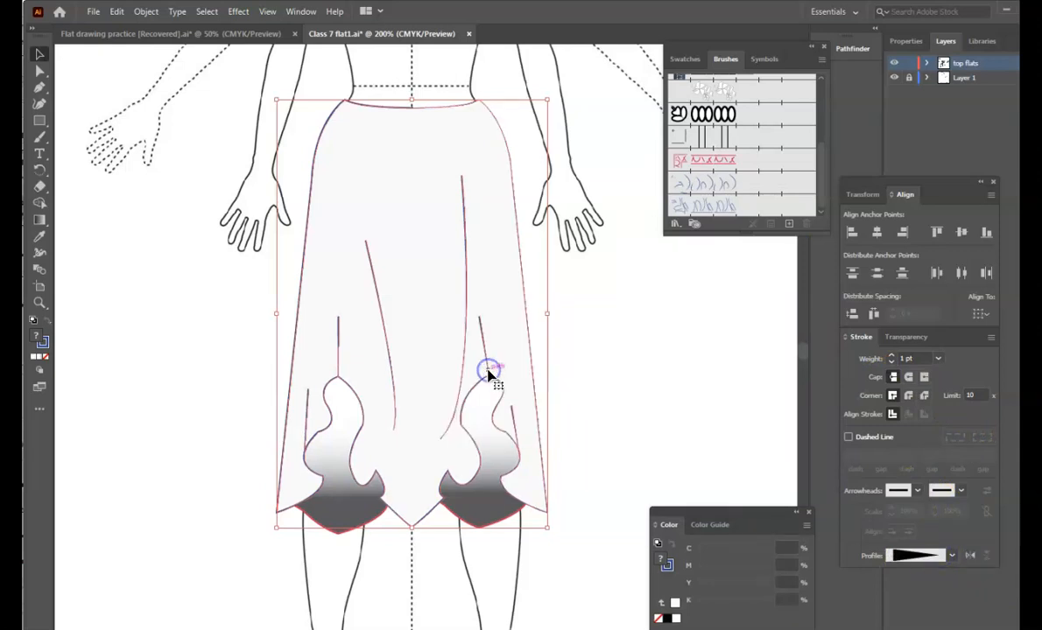
left_click(644, 403)
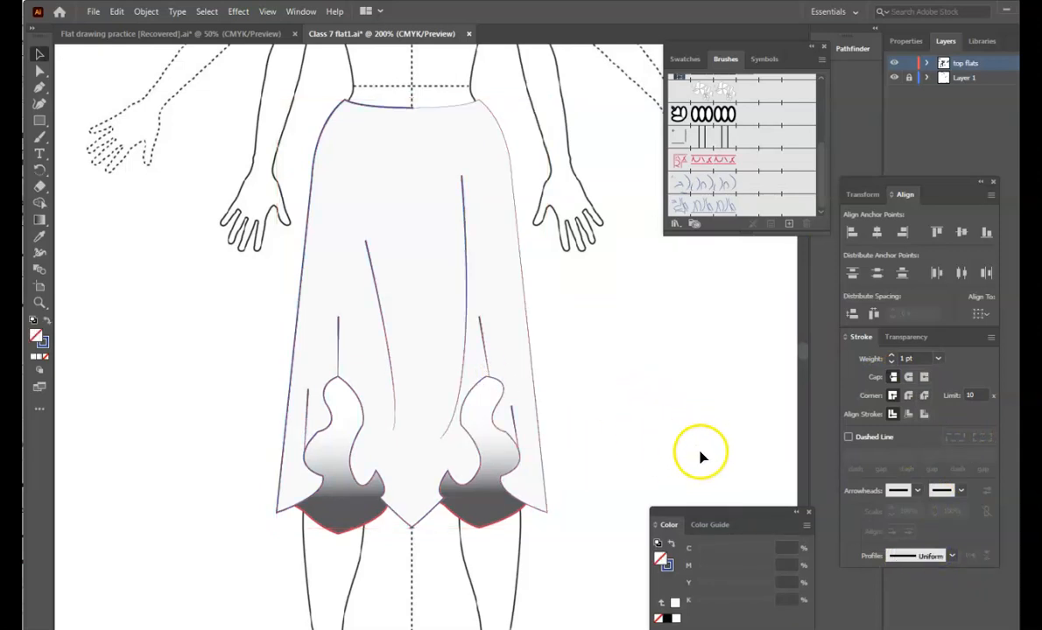
- Set the skirt outline's stroke profile back to Uniform
left_click(520, 251)
left_click(931, 555)
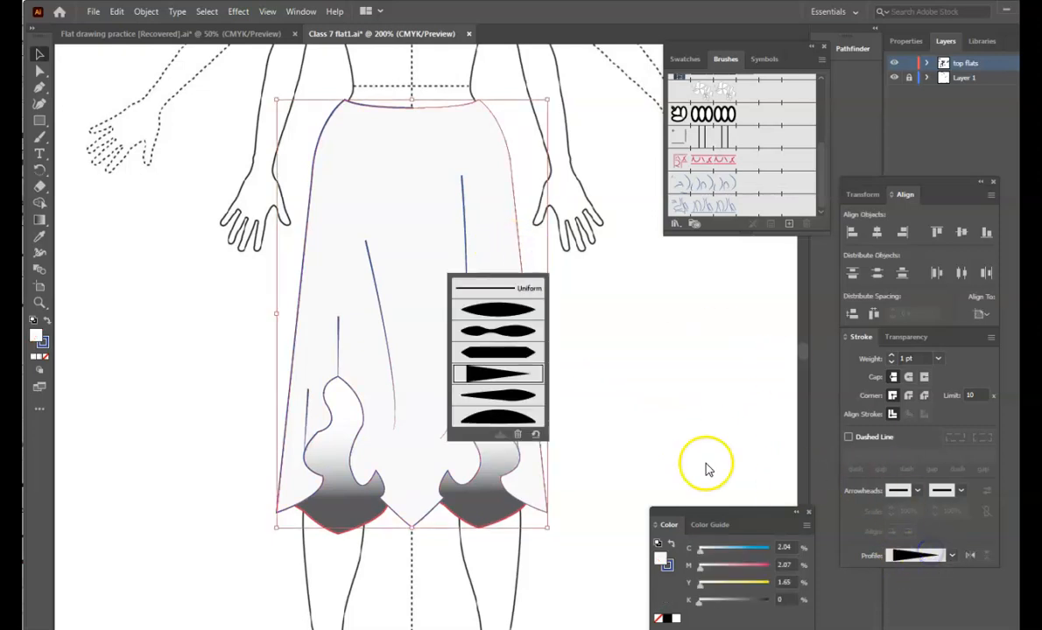
left_click(522, 289)
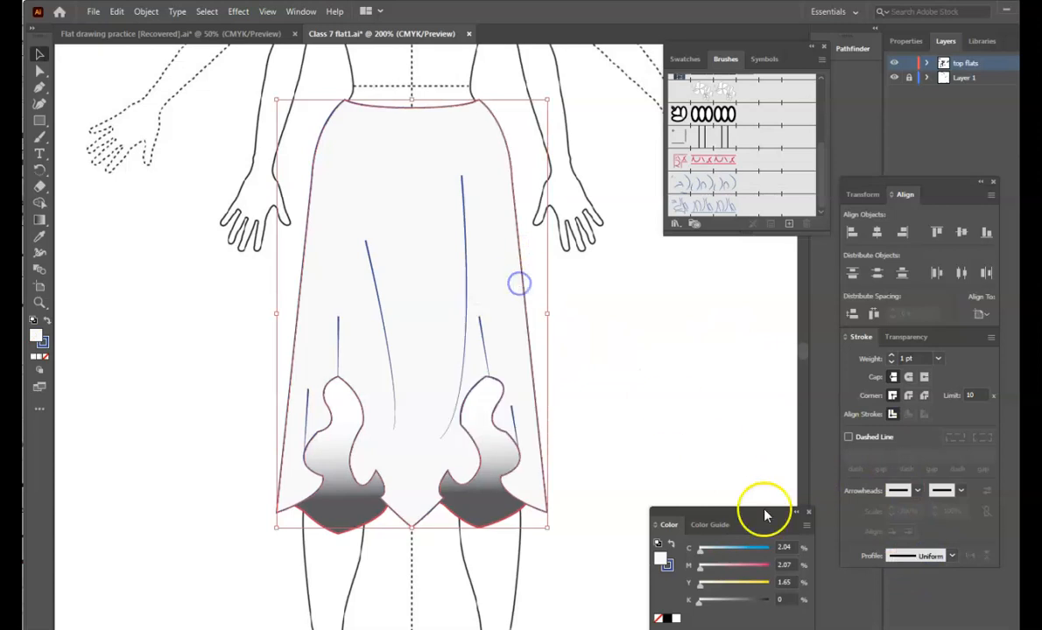
left_click(697, 375)
- Select the whole skirt and set its stroke to black, C 74.53%, M 67.68%, Y 66.74%, K 87.98%
left_click_drag(269, 105, 585, 551)
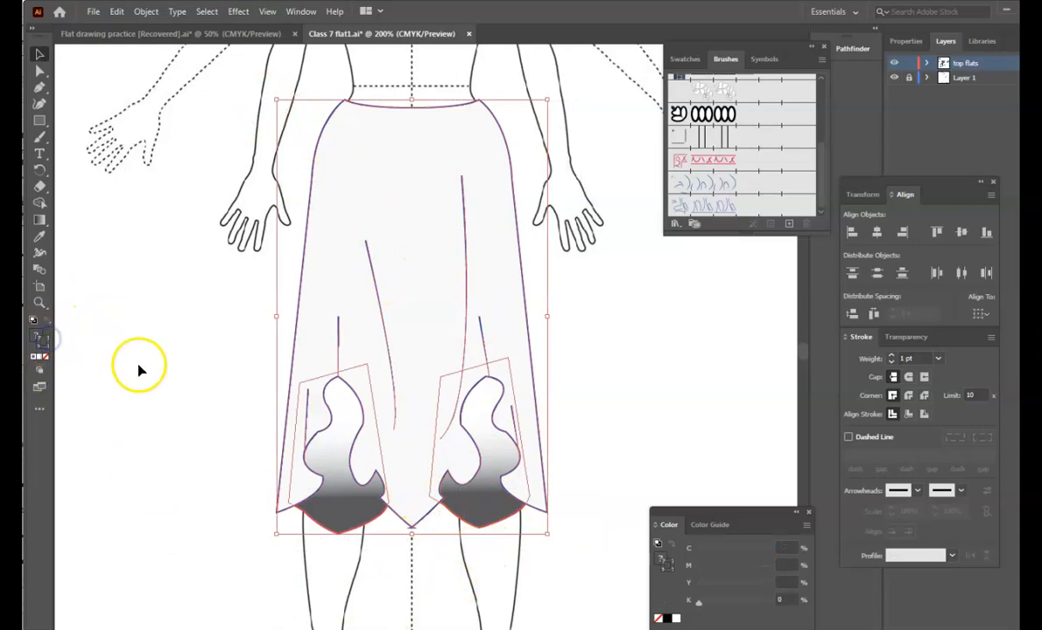
double_click(45, 348)
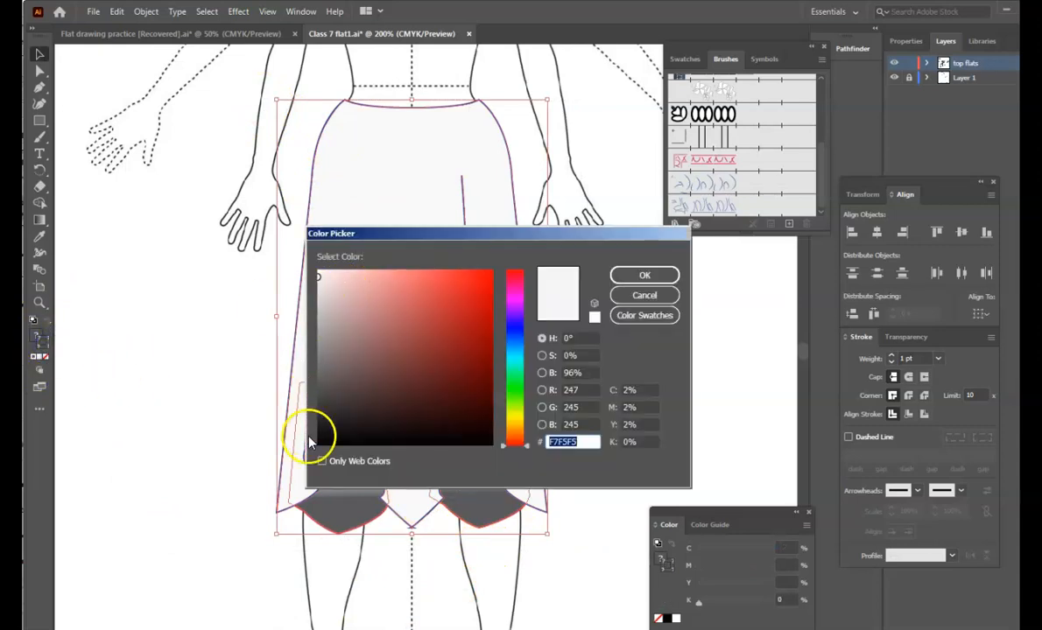
left_click(321, 442)
left_click(642, 275)
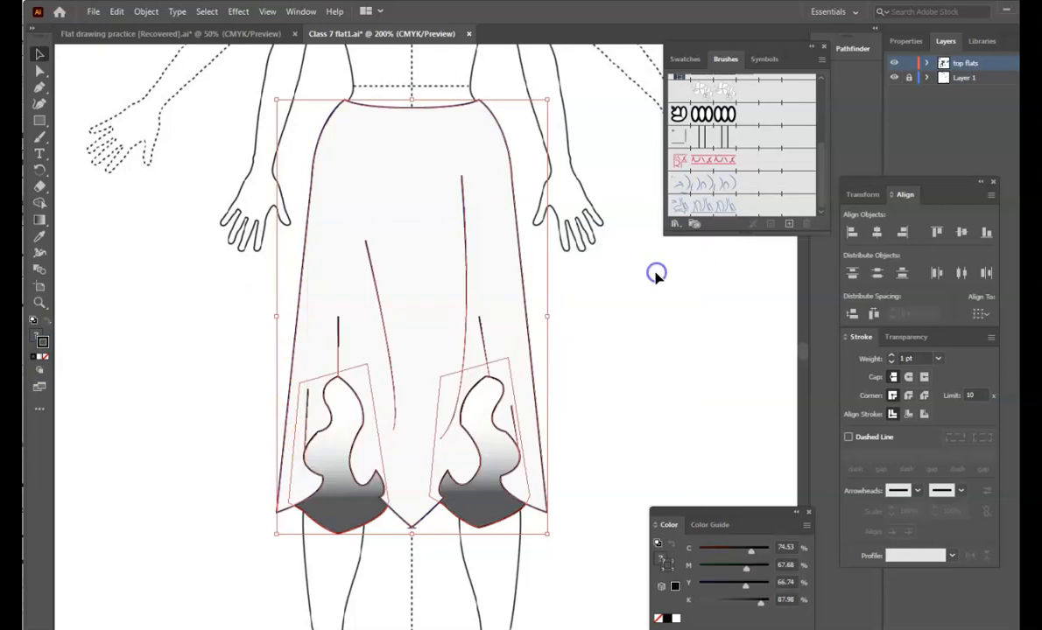
- Group the skirt outline, fold lines and gradient hem panels into one object
right_click(523, 312)
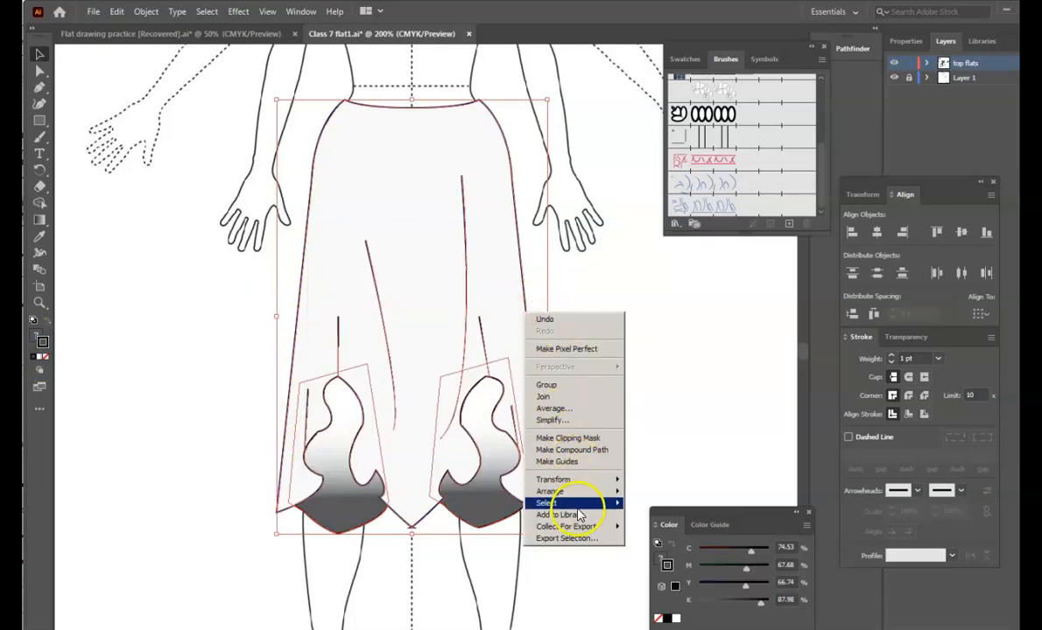
left_click(586, 391)
left_click(657, 370)
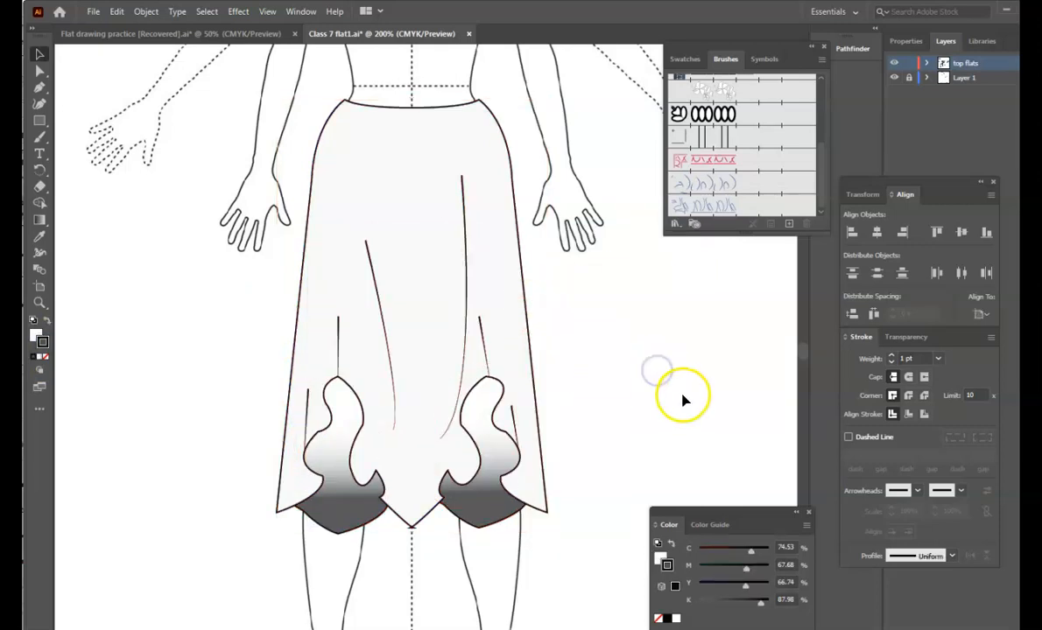
scroll(604, 297, "up", 3)
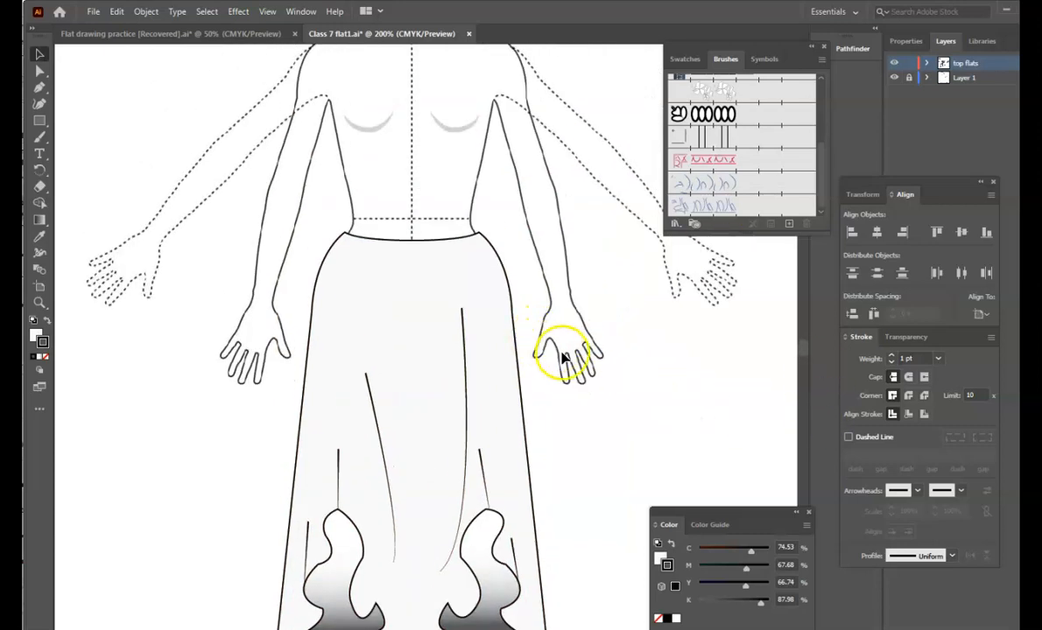
key("ctrl+minus")
key("ctrl+minus")
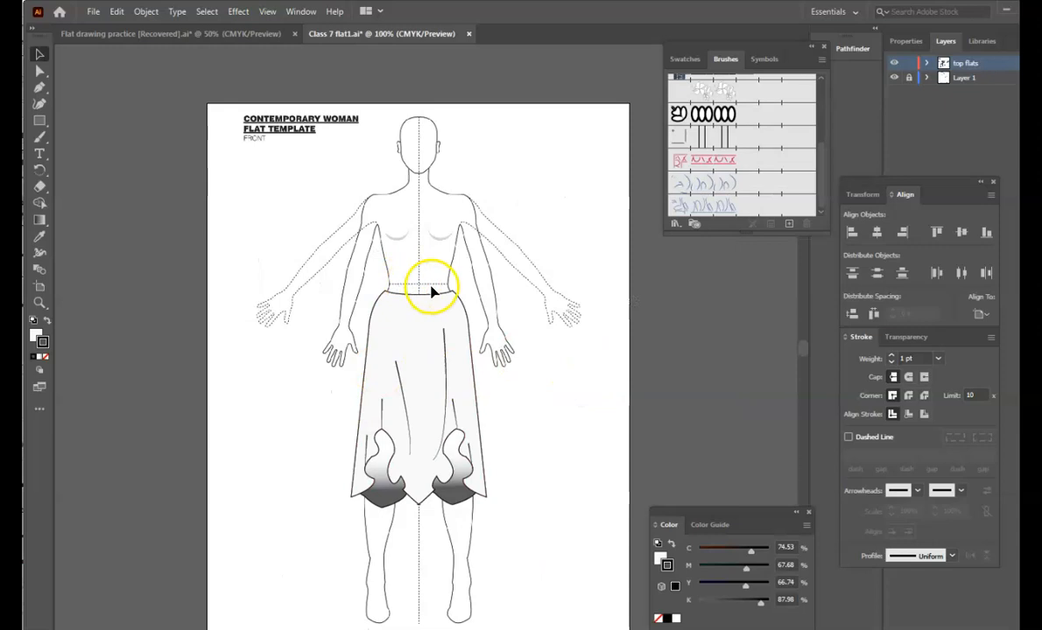
- Select the whole skirt flat and move it off the croquis onto the empty area to the left
left_click_drag(304, 250, 546, 546)
left_click_drag(473, 472, 153, 486)
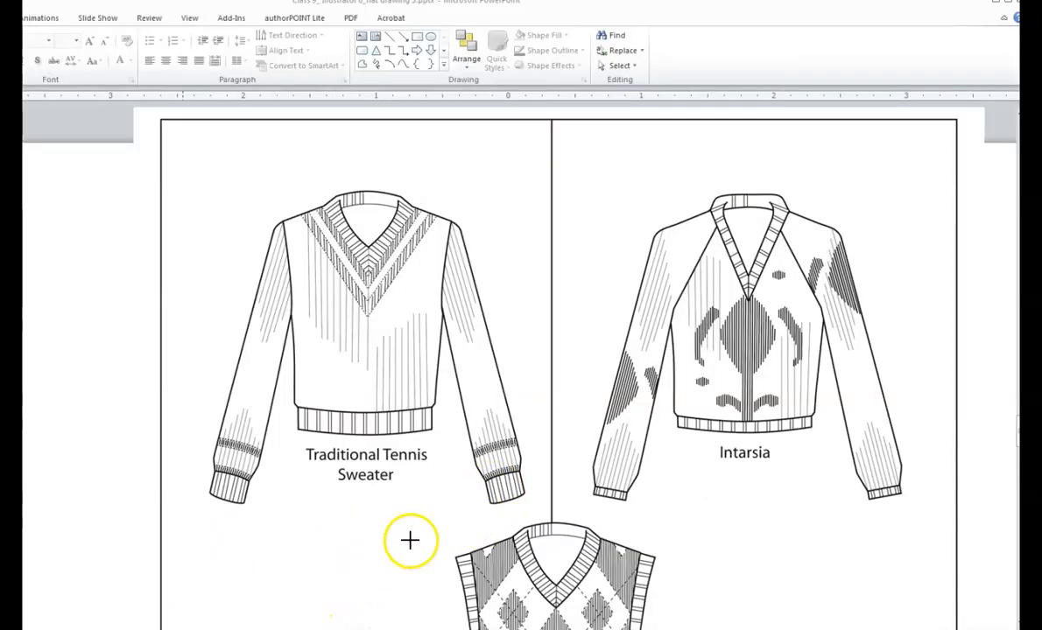
- Examine the Traditional Tennis Sweater and Intarsia reference flats in PowerPoint
mouse_move(481, 525)
left_mouse_down()
mouse_move(325, 544)
mouse_move(147, 490)
mouse_move(63, 384)
mouse_move(127, 217)
mouse_move(316, 139)
mouse_move(460, 185)
mouse_move(563, 319)
mouse_move(557, 429)
mouse_move(499, 506)
left_mouse_up()
mouse_move(782, 159)
left_mouse_down()
mouse_move(571, 444)
mouse_move(852, 517)
mouse_move(989, 510)
mouse_move(855, 187)
mouse_move(813, 136)
left_mouse_up()
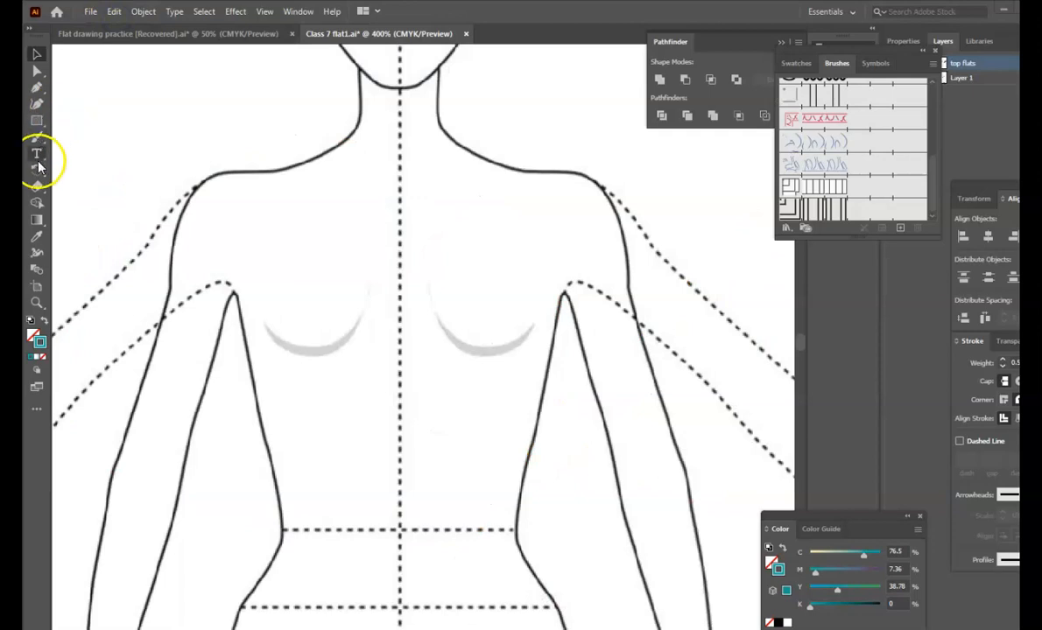
- Set the stroke colour to magenta, hex DD22D9, for the sweater outlines
double_click(39, 343)
left_click(589, 380)
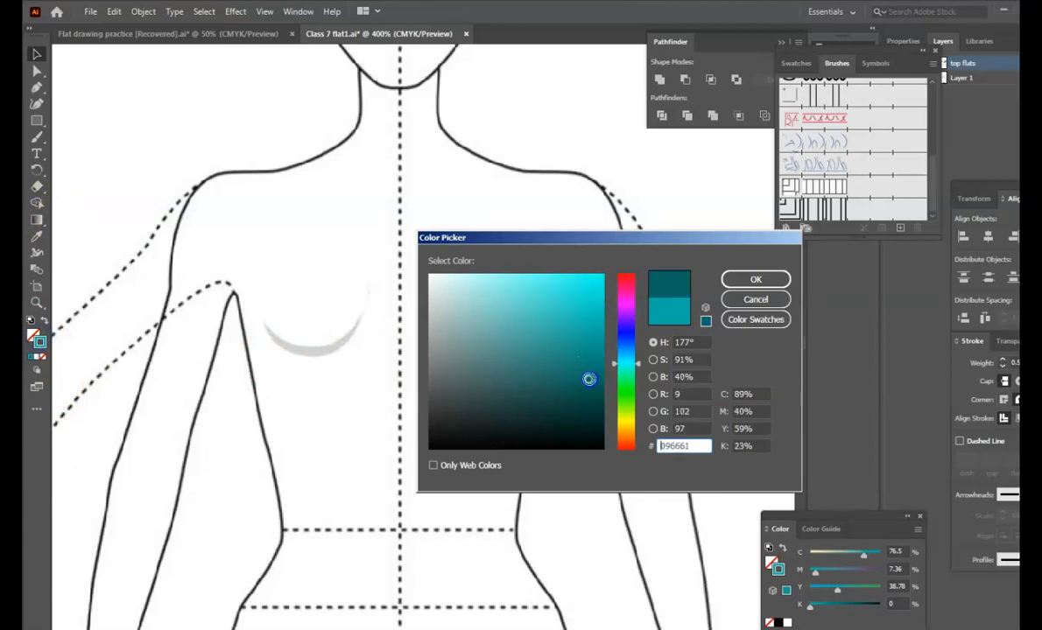
left_click(630, 334)
left_click(630, 315)
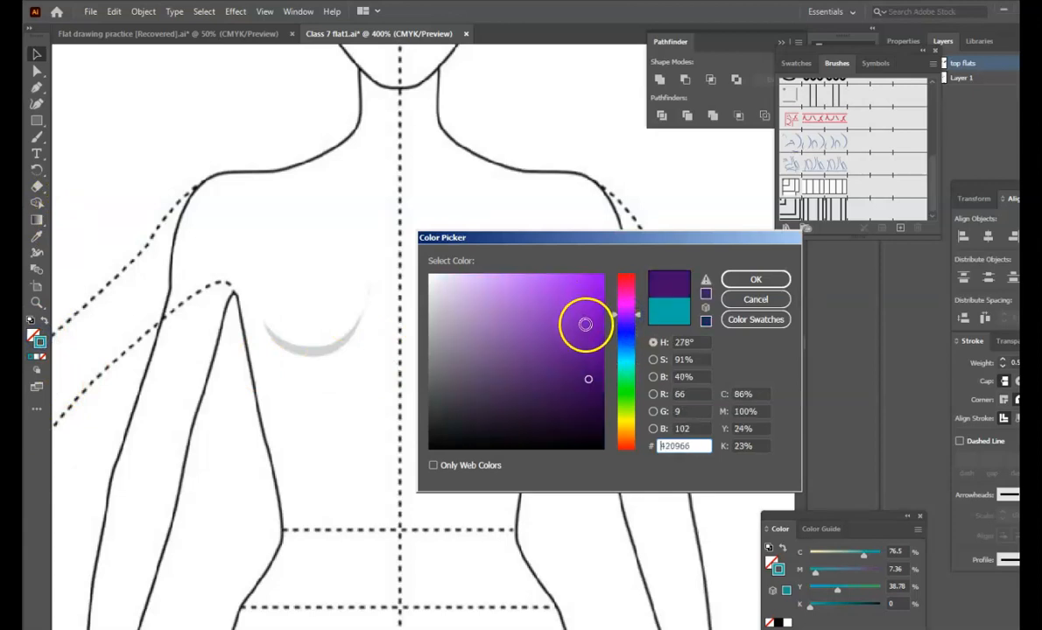
left_click(628, 303)
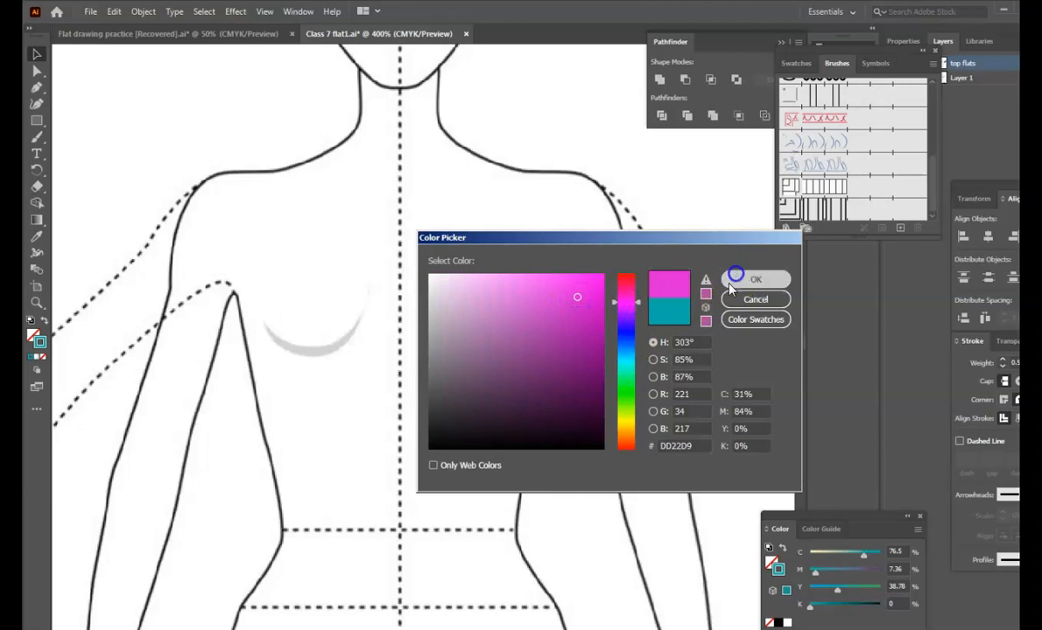
left_click(739, 278)
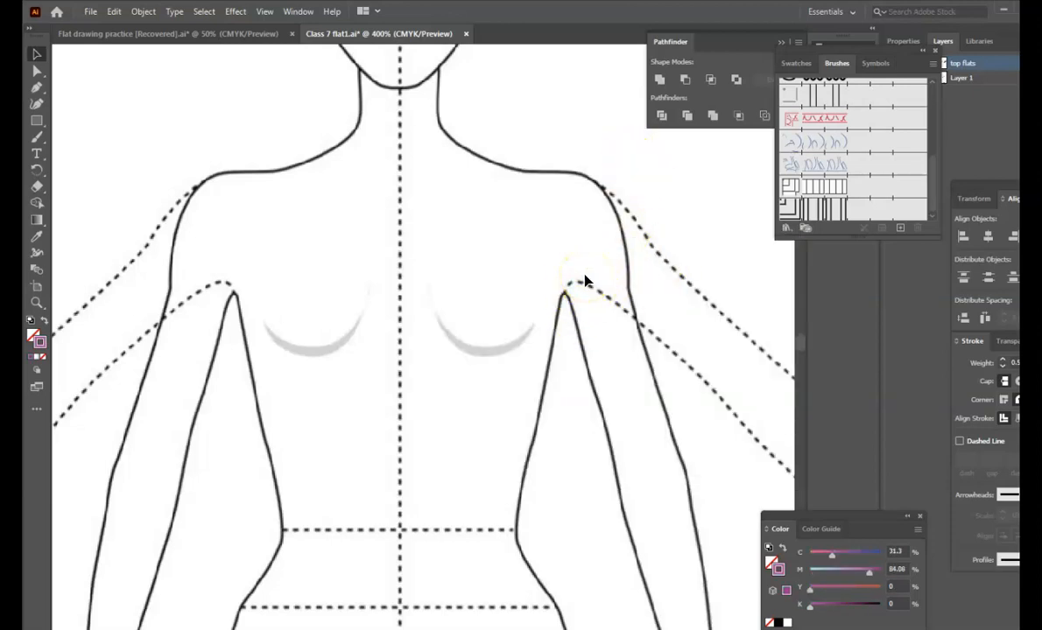
- Draw the right half of a V-neck sweater body with the Pen tool, from the centre-front neckline over the shoulder, armhole and side seam to the centre hem
left_click(399, 262, "ctrl")
left_click(399, 261)
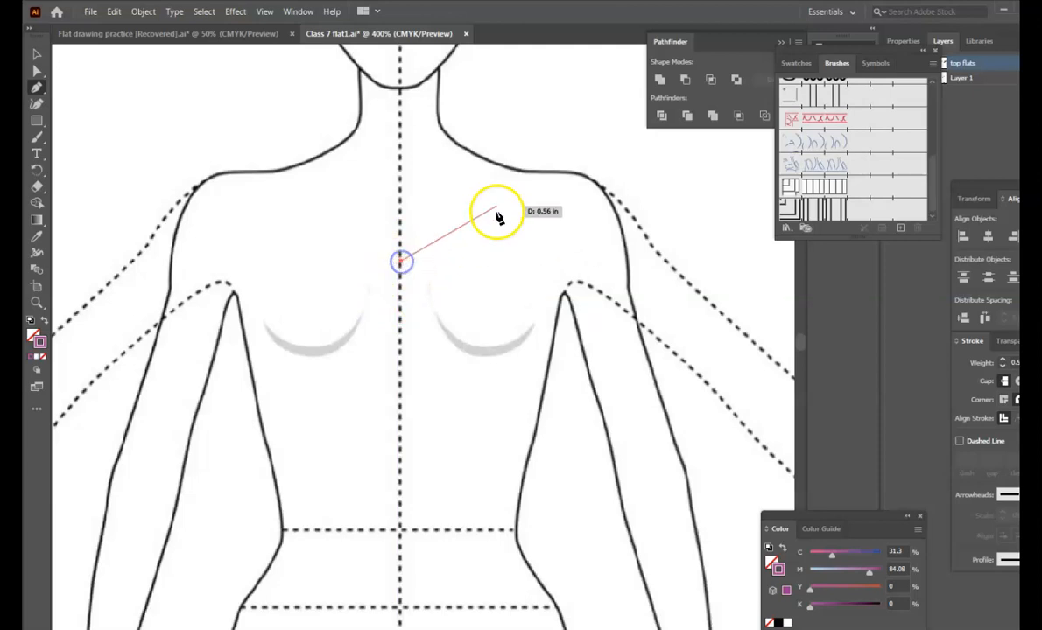
left_click(510, 166)
left_click(508, 167)
left_click_drag(540, 173, 589, 175)
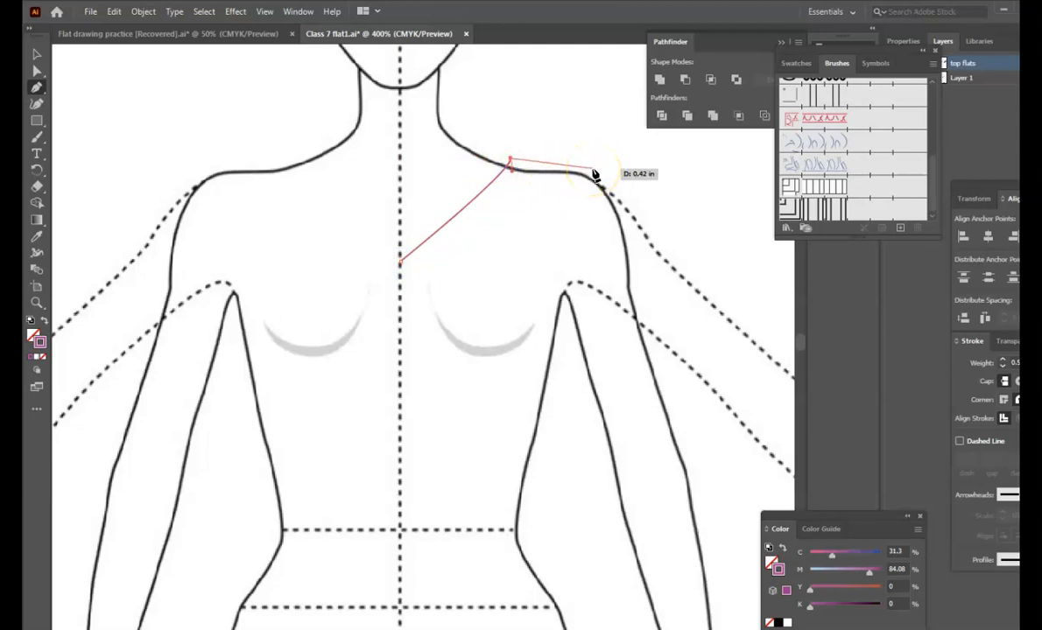
left_click_drag(594, 172, 588, 602)
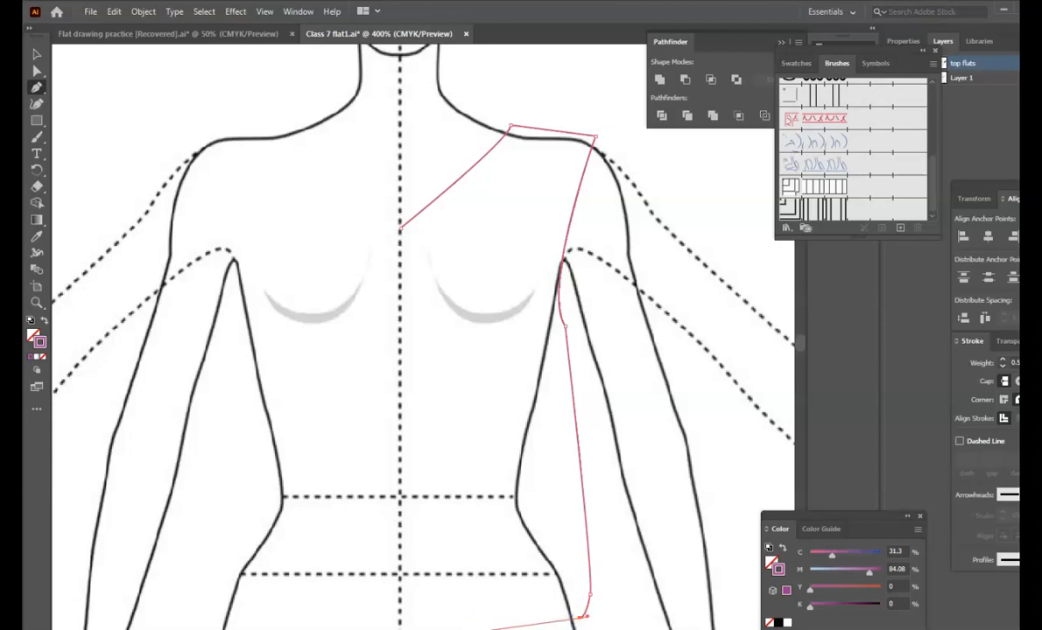
left_click(401, 622)
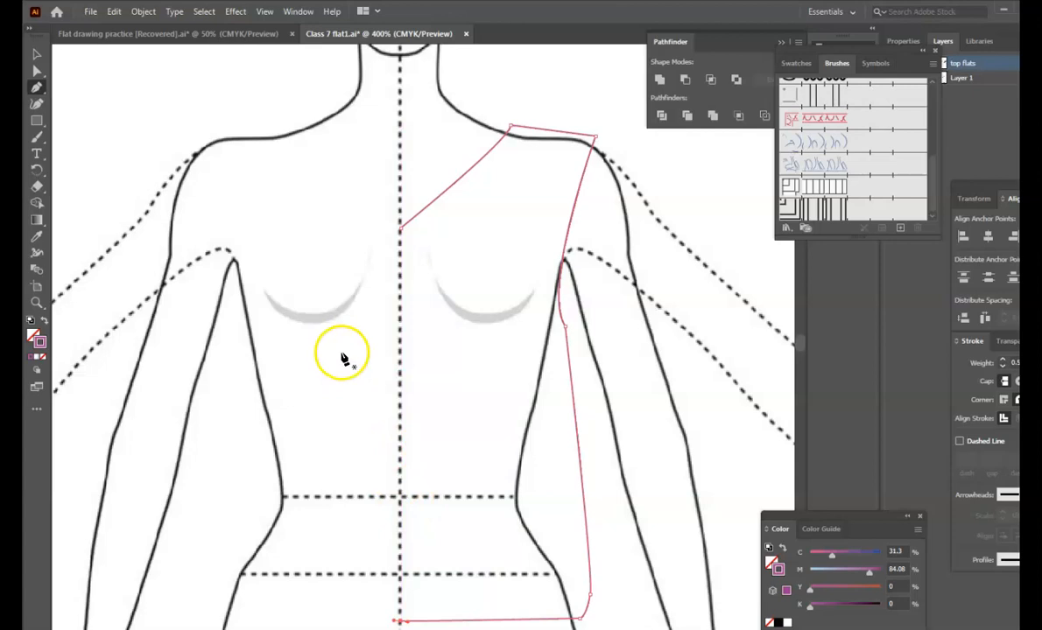
left_click(37, 70)
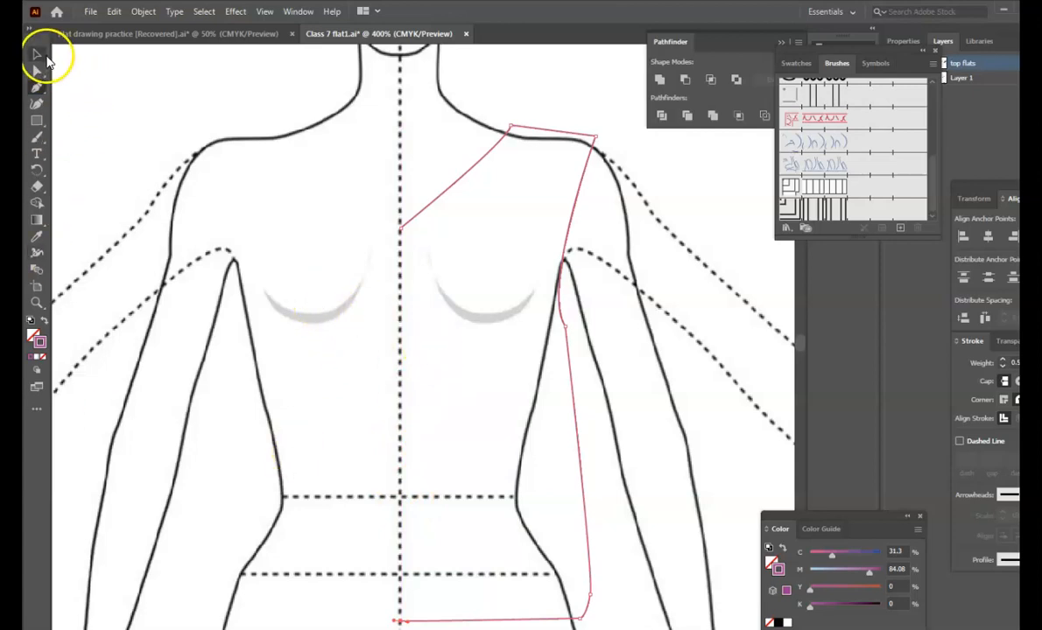
key("p")
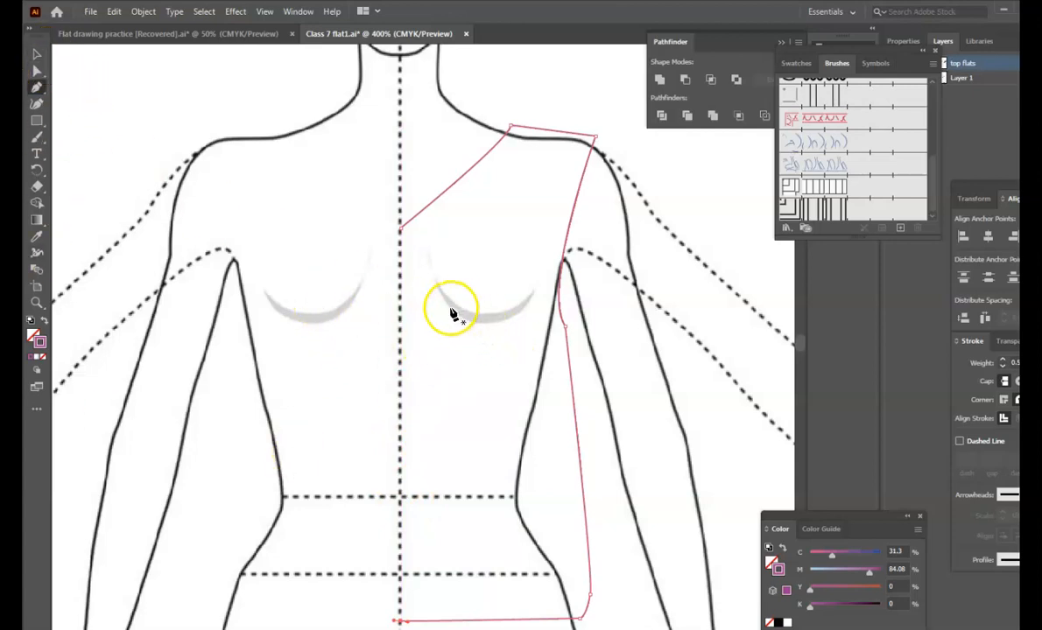
scroll(428, 324, "up", 1)
scroll(266, 269, "down", 1)
- Select the half sweater body and create a copy of it reflected across the vertical axis
left_click(38, 54)
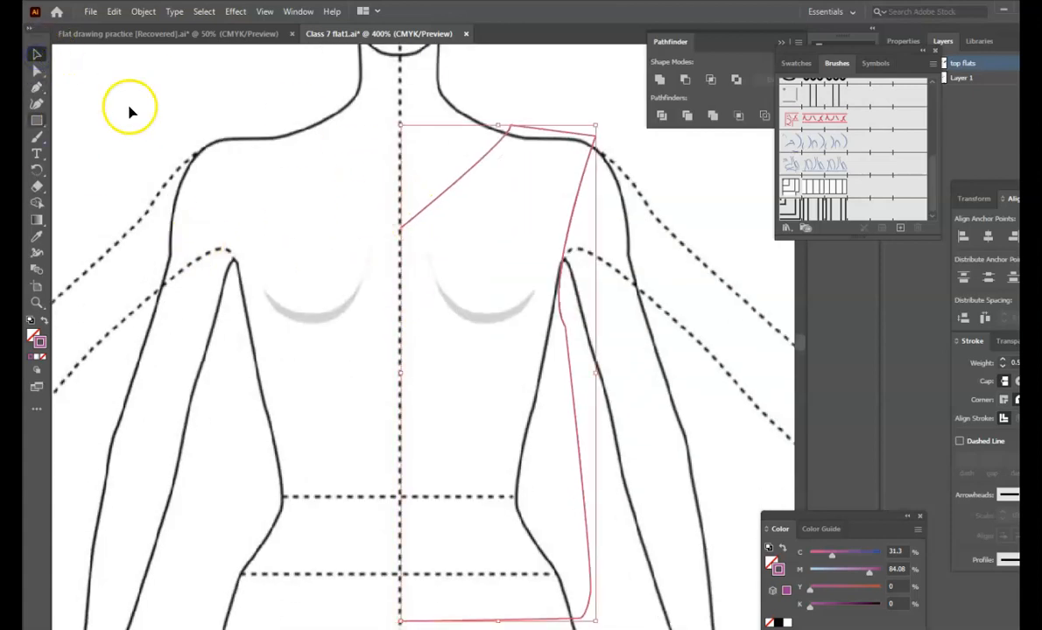
right_click(459, 187)
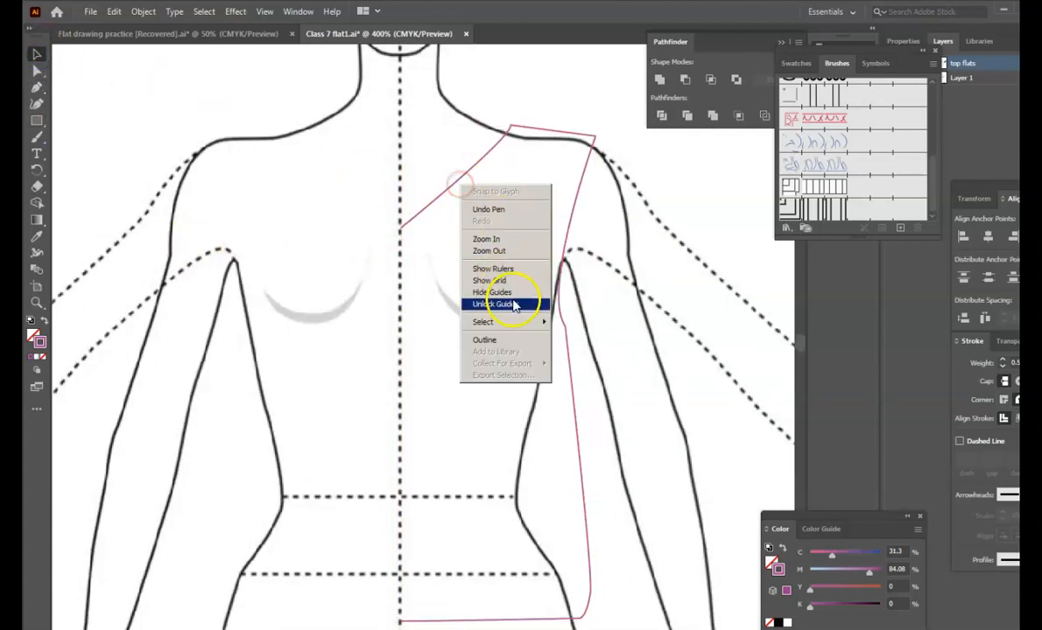
left_click(452, 188)
right_click(451, 186)
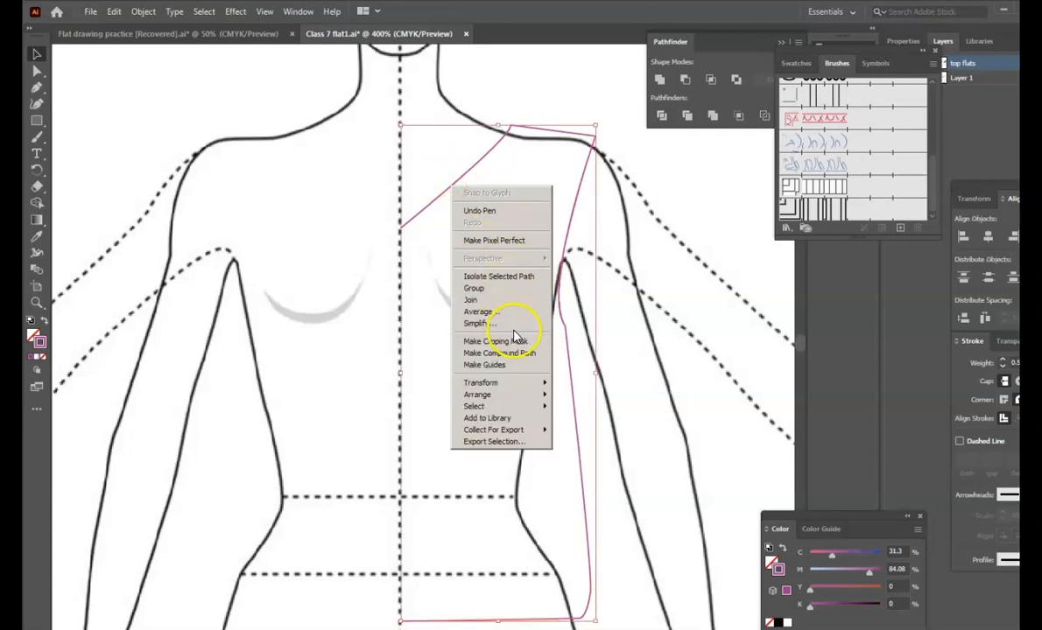
mouse_move(491, 383)
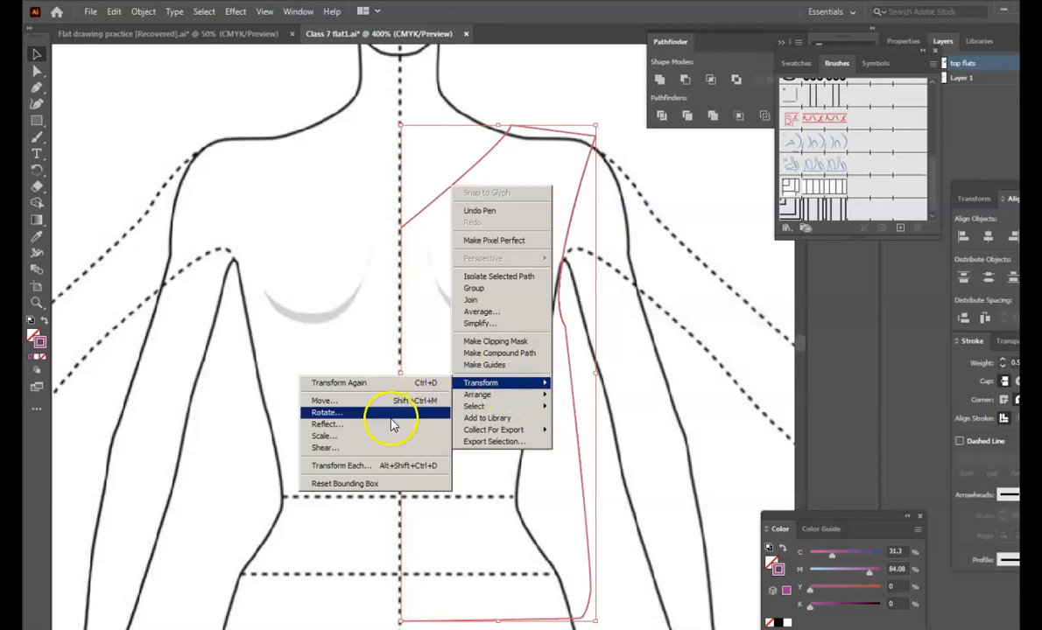
left_click(390, 426)
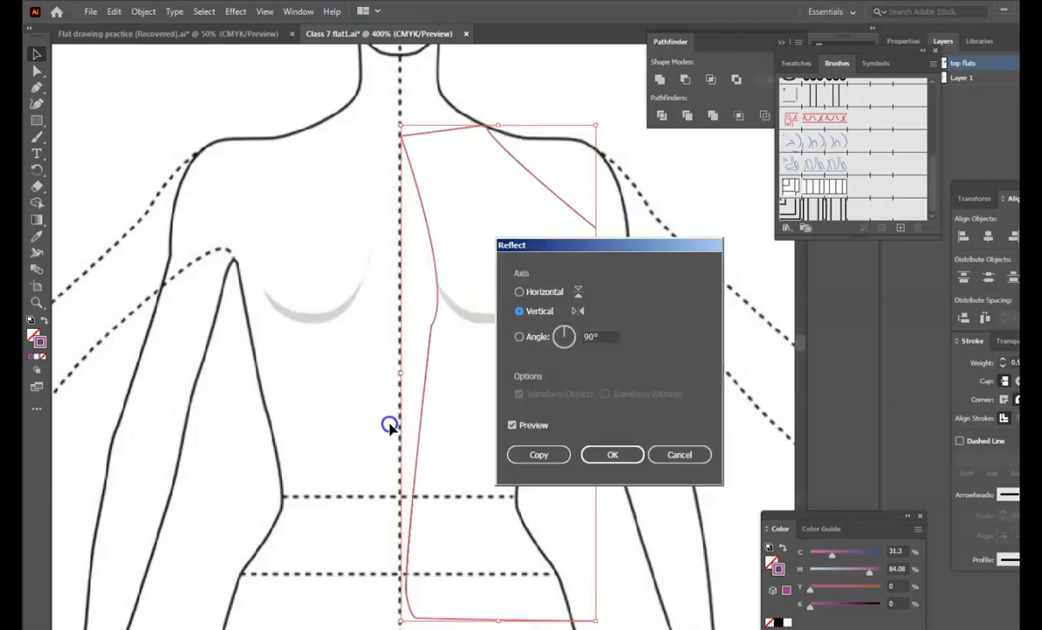
left_click(514, 455)
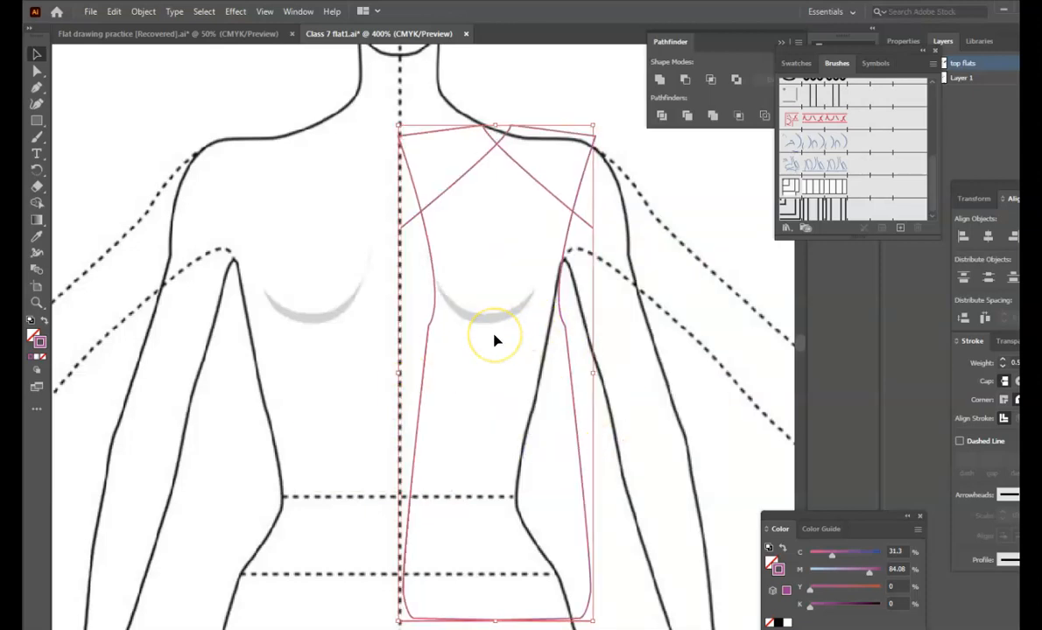
- Nudge the reflected half to the left until its neckline and hem ends meet the original at the centre front
key("Left")
key("Left")
key("Left")
key("Left")
key("Left")
key("Left")
key("Left")
key("Left")
key("Left")
key("Left")
key("Left")
key("Left")
key("Left")
key("Left")
key("Left")
key("Left")
key("Left")
key("Left")
key("Left")
key("Left")
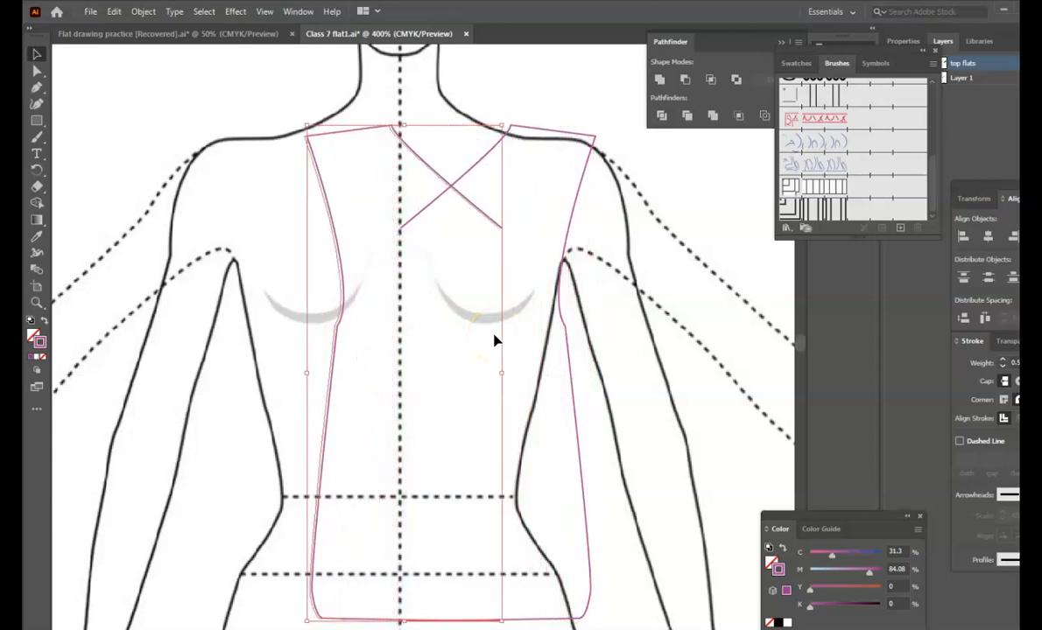
key("Left")
key("Left")
key("Left")
key("Left")
key("Left")
key("Left")
key("Left")
key("Left")
key("Left")
key("Left")
key("Left")
key("Left")
key("Left")
key("Right")
key("Right")
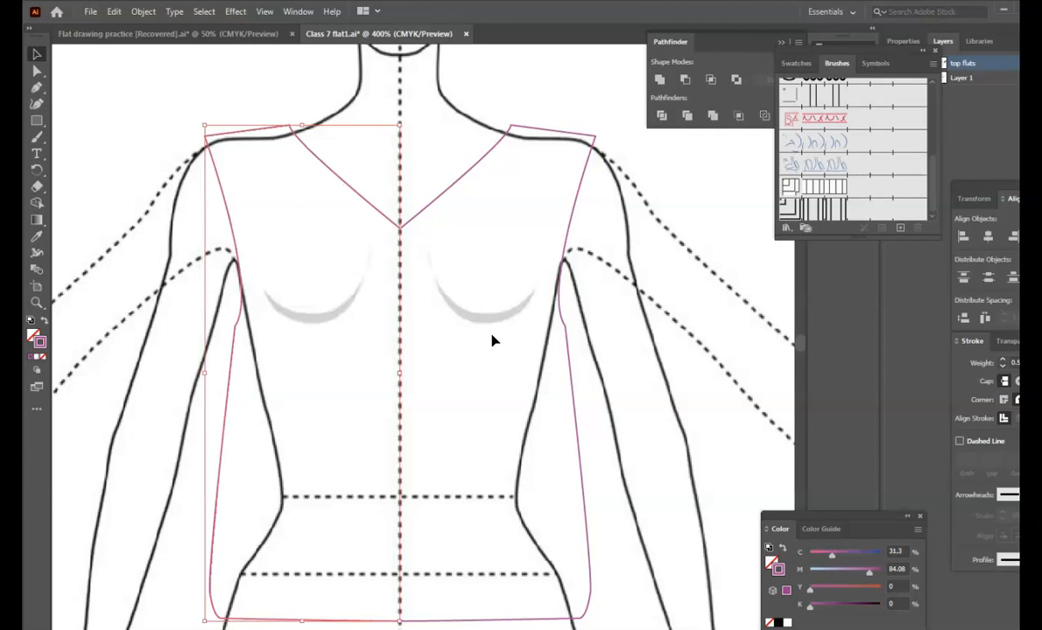
key("Right")
- Select both body halves and join them into one sweater body outline
left_click(483, 82)
left_click_drag(382, 187, 429, 255)
right_click(407, 245)
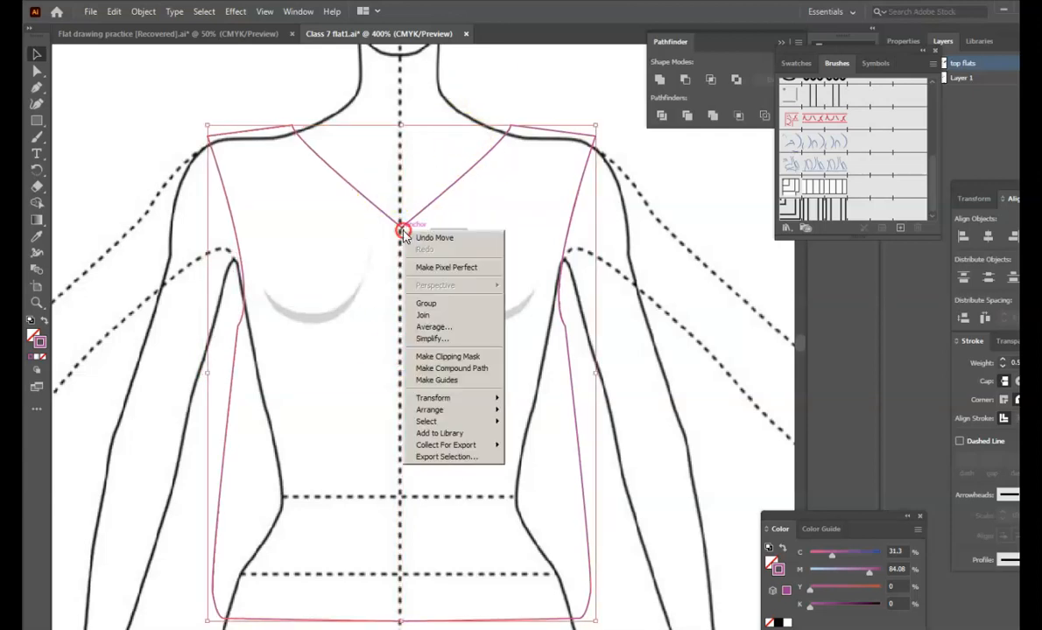
left_click(442, 319)
scroll(695, 334, "down", 2)
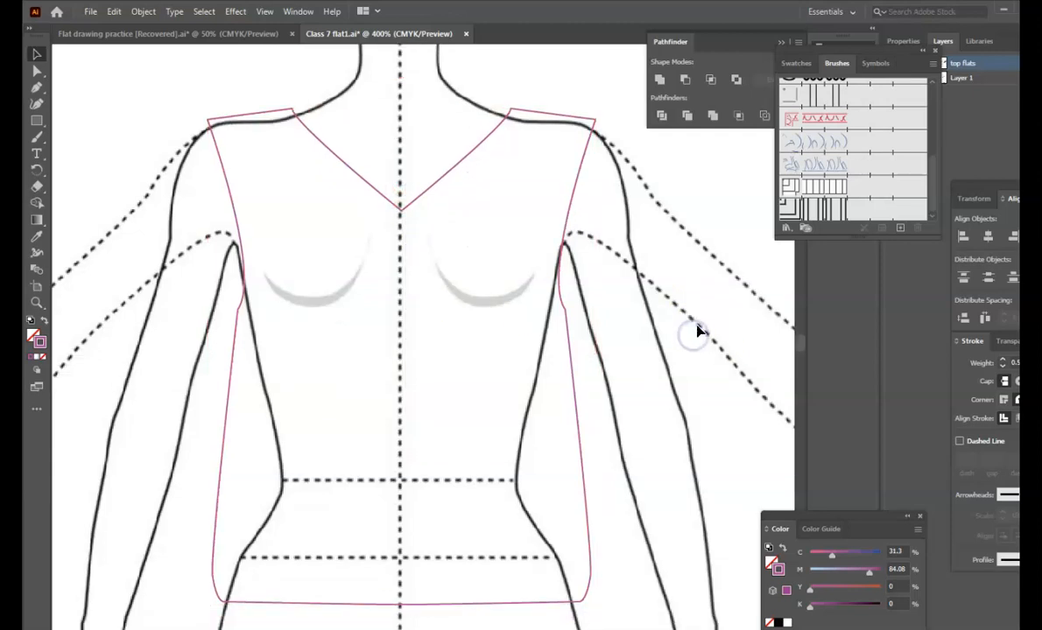
left_click(558, 438)
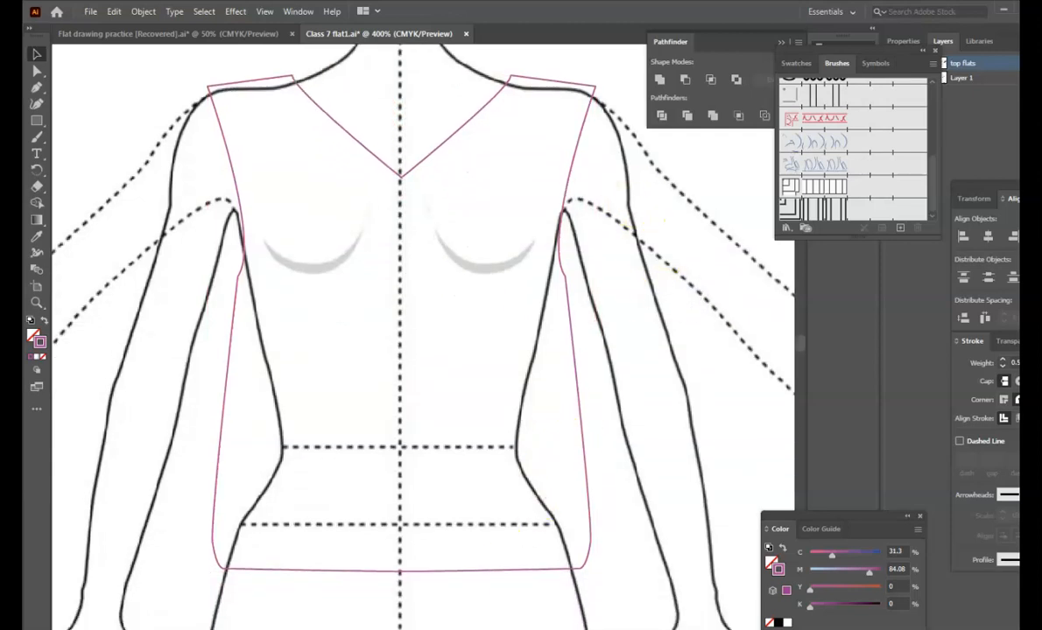
- Draw the right sleeve with the Pen tool from the shoulder point down the outer arm, across the wrist and back up to the underarm
scroll(420, 337, "right", 5)
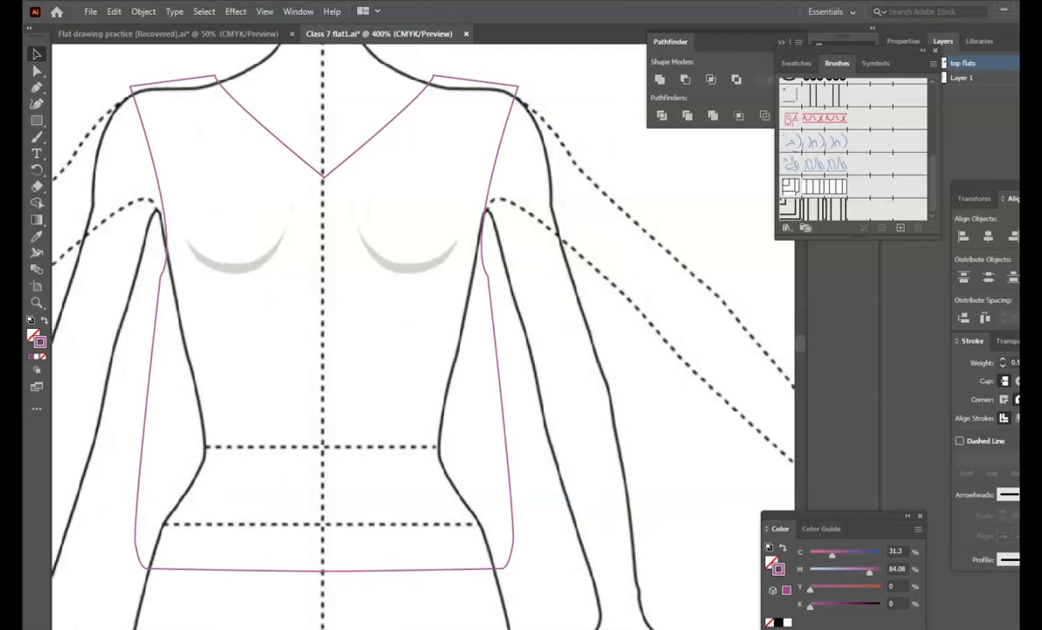
scroll(420, 337, "right", 8)
scroll(420, 337, "left", 2)
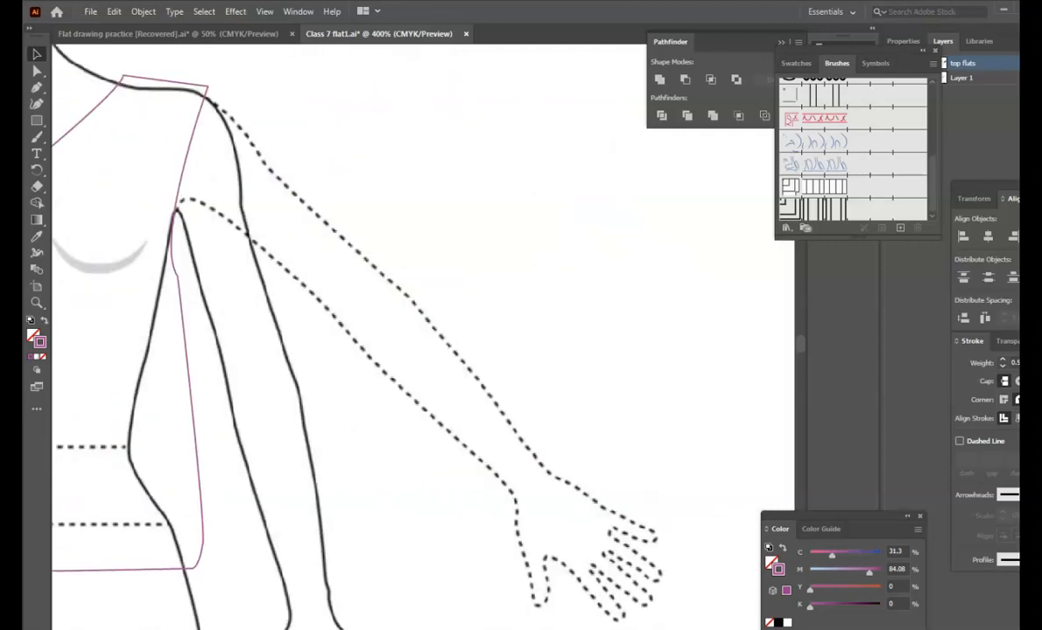
scroll(340, 235, "down", 3)
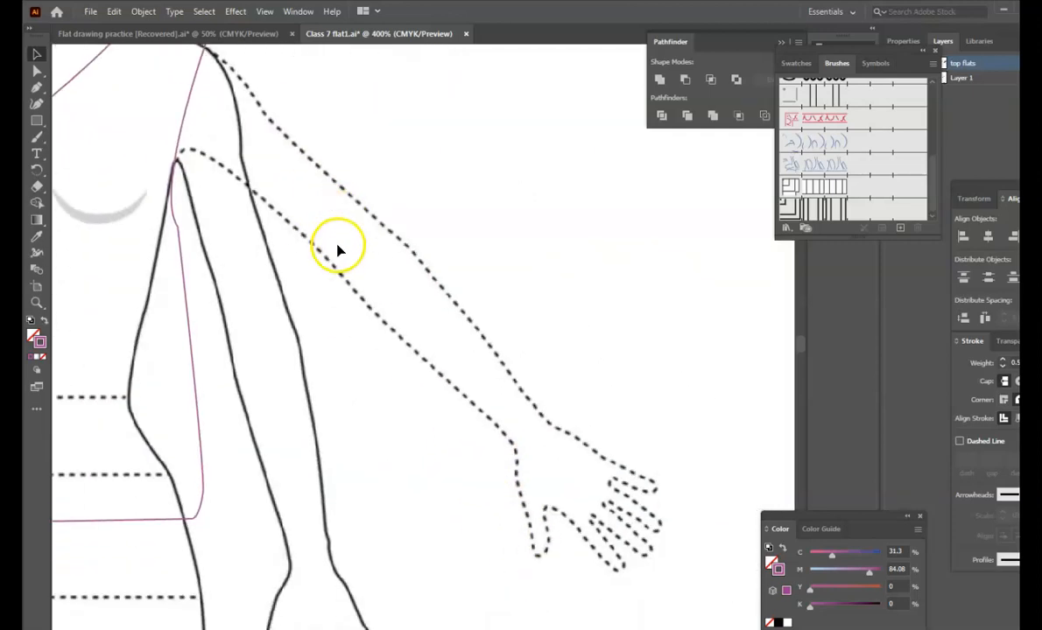
scroll(338, 248, "up", 2)
key("p")
left_click(210, 77)
left_click_drag(232, 103, 239, 130)
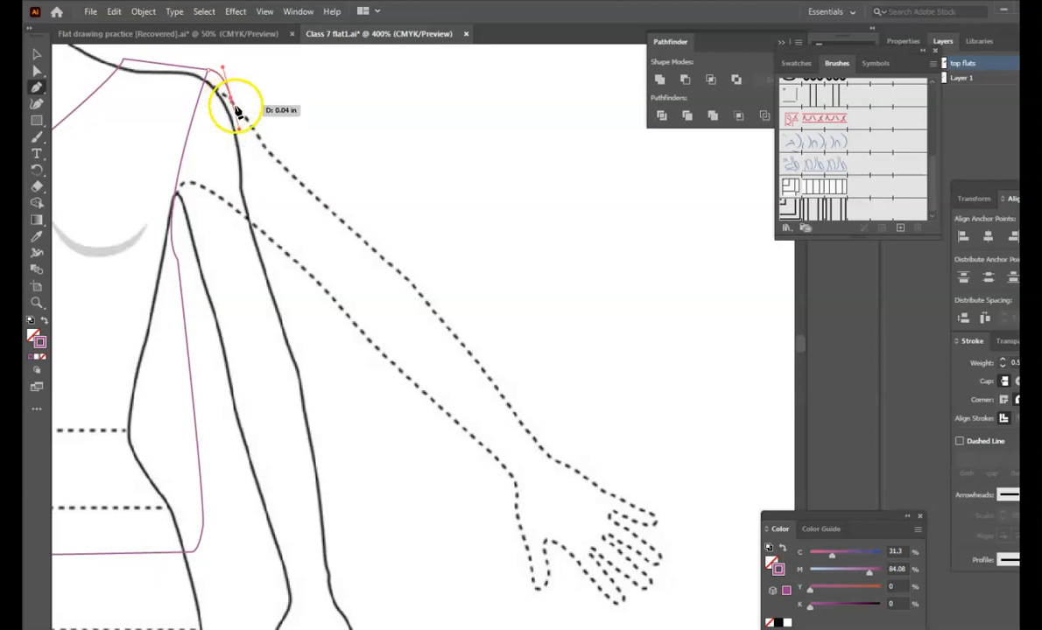
left_click(233, 99)
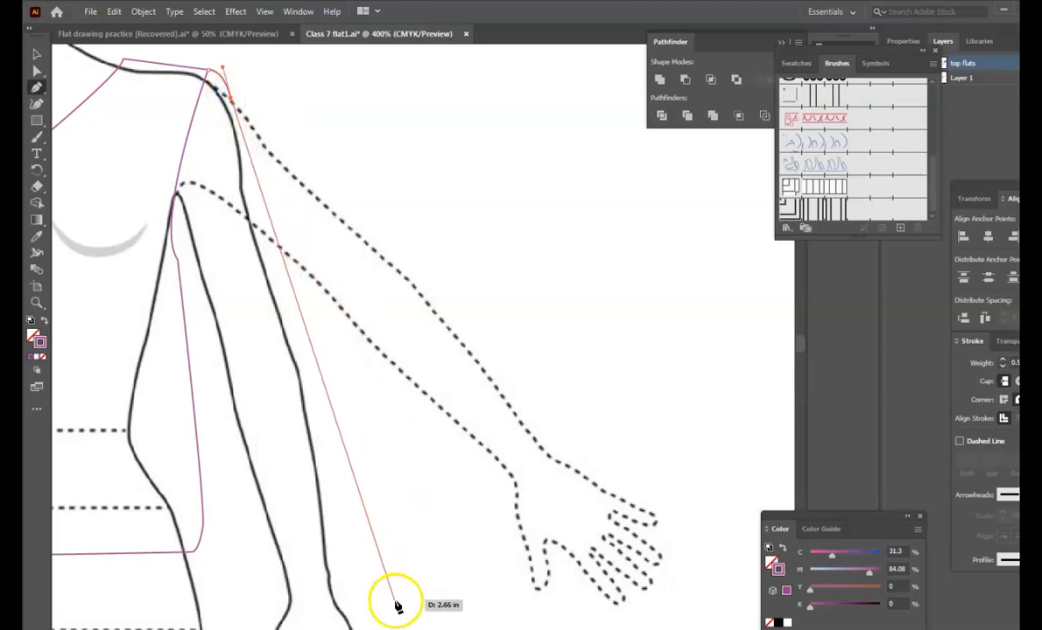
left_click(372, 602)
scroll(372, 602, "down", 1)
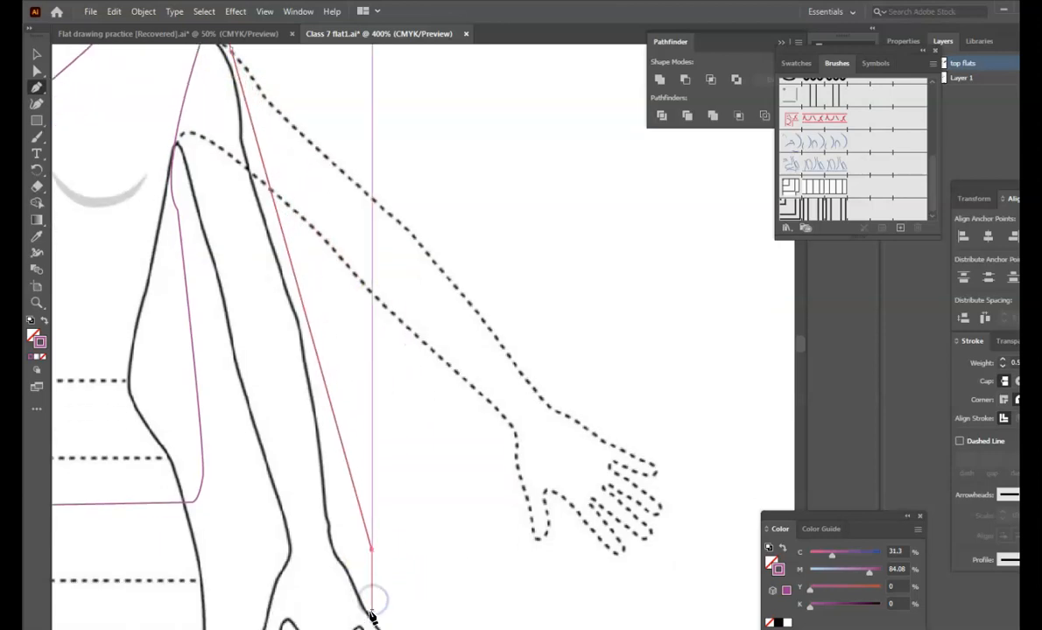
mouse_move(367, 582)
left_mouse_down()
mouse_move(262, 603)
mouse_move(244, 563)
mouse_move(253, 560)
mouse_move(241, 379)
mouse_move(204, 181)
mouse_move(184, 155)
mouse_move(193, 211)
mouse_move(181, 213)
left_mouse_up()
left_click(179, 210)
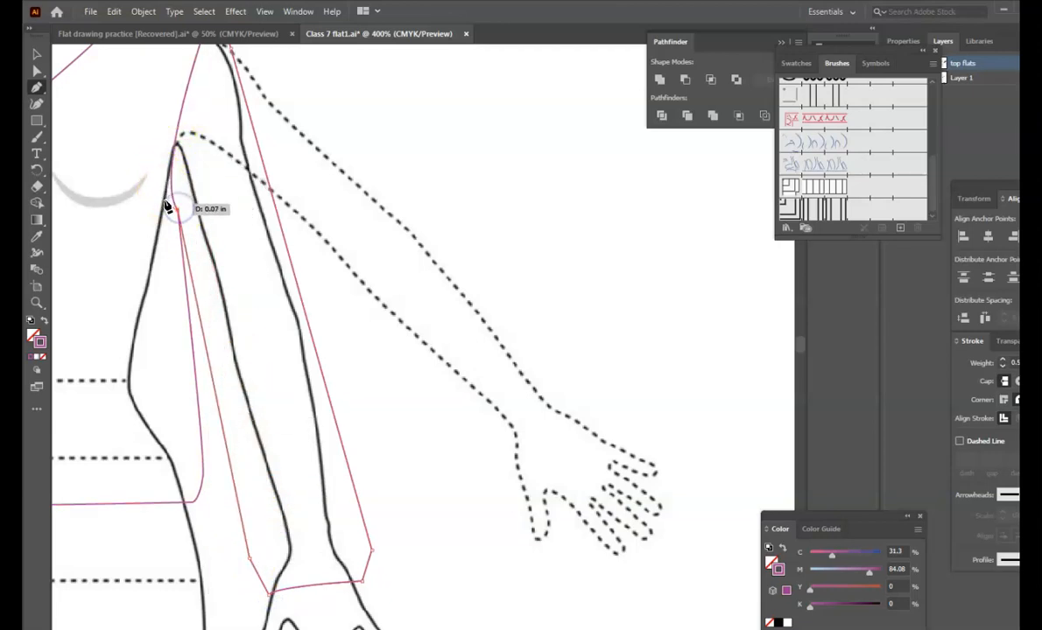
- Close the sleeve by tracing its armhole edge from the underarm up to the shoulder point, following the body's armhole curve
scroll(178, 201, "up", 2)
mouse_move(201, 167)
left_mouse_down()
mouse_move(214, 163)
mouse_move(209, 153)
left_mouse_up()
left_click_drag(224, 103, 240, 257)
key("a")
left_click_drag(176, 320, 153, 442)
- Draw a closed four-sided cuff with the Pen tool below the right sleeve's wrist edge, curving its upper edge across the hand
scroll(463, 410, "down", 5)
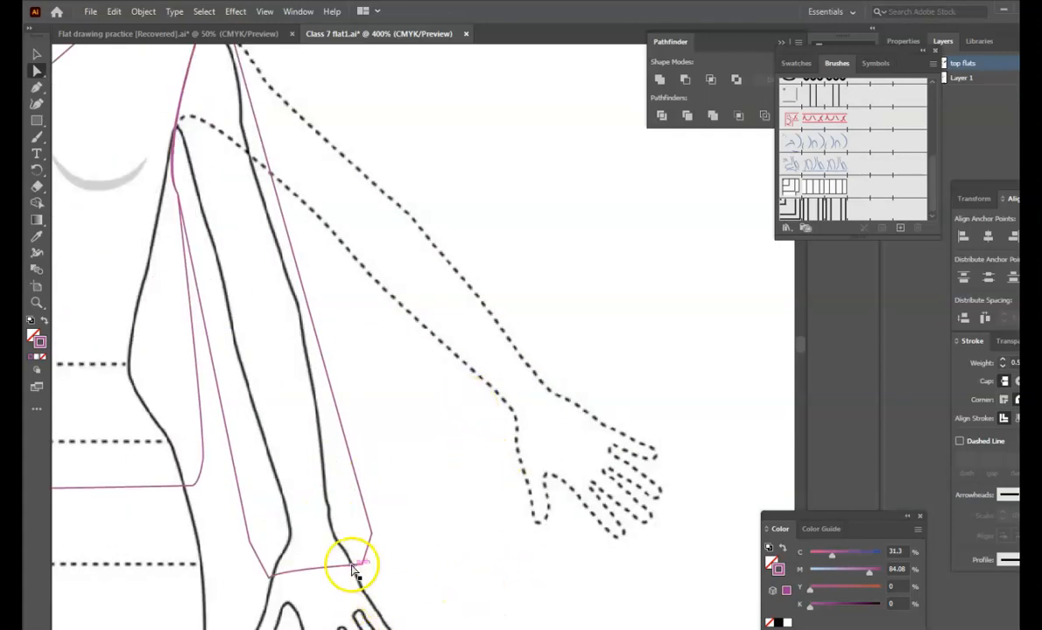
scroll(436, 529, "down", 1)
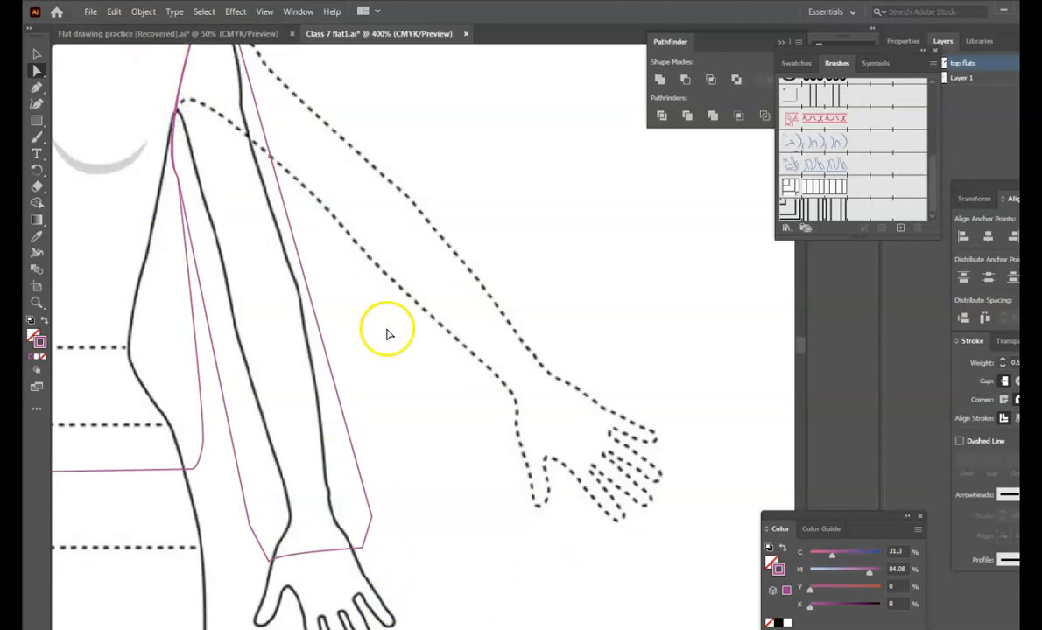
scroll(365, 447, "down", 1)
scroll(366, 447, "down", 4)
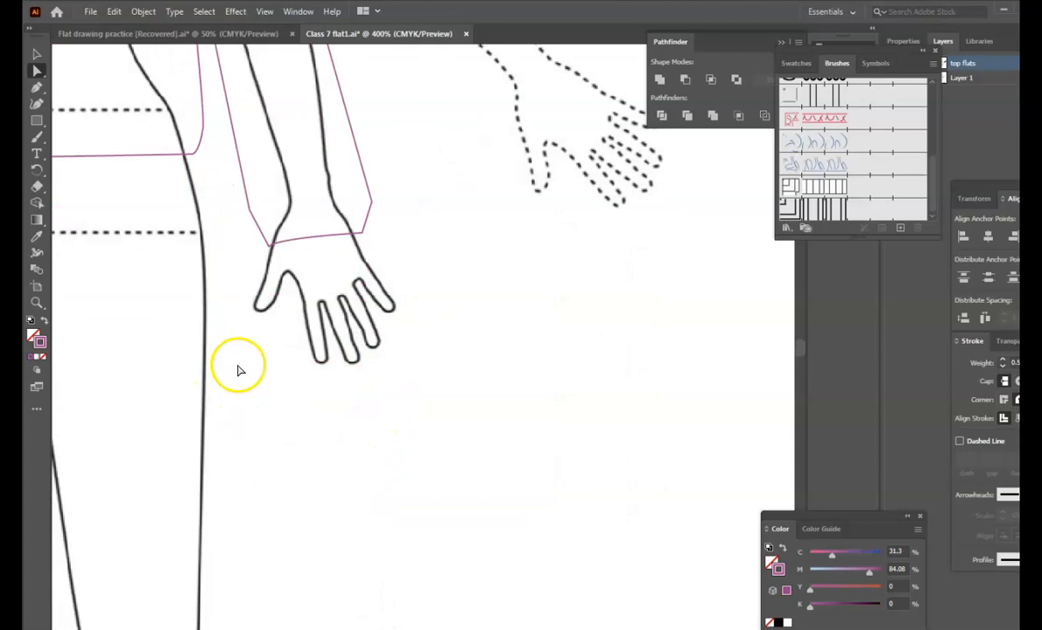
key("p")
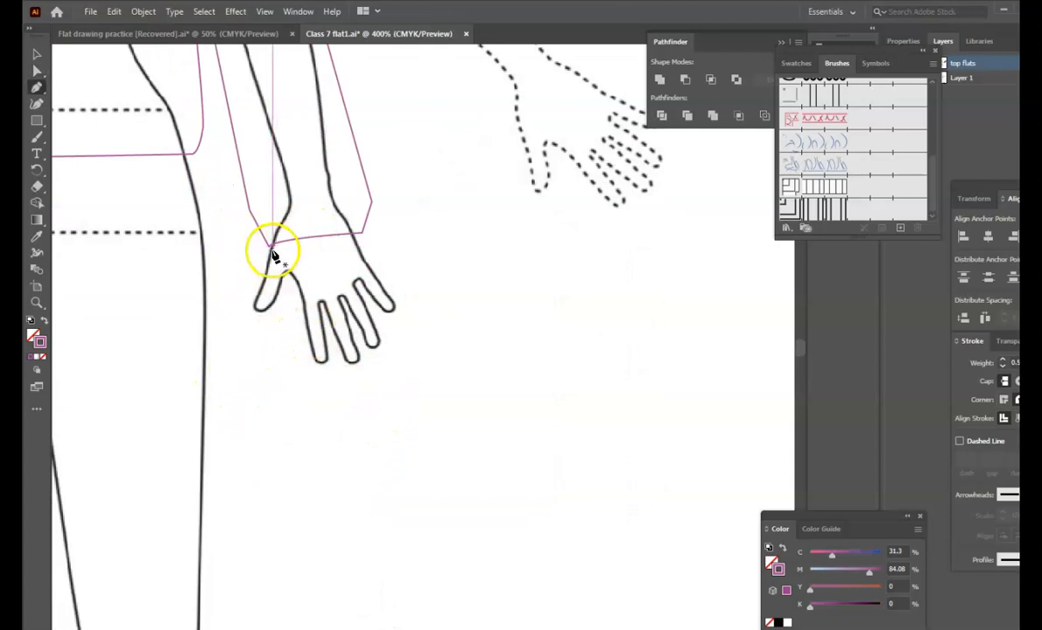
left_click(272, 248)
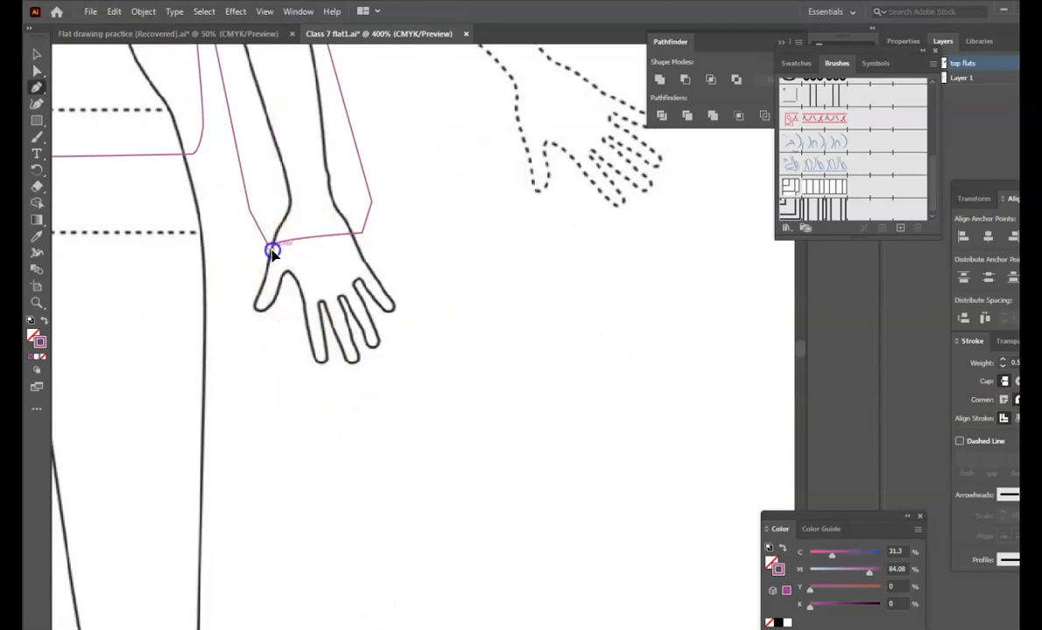
left_click_drag(361, 244, 385, 247)
left_click(360, 238)
left_click(364, 278)
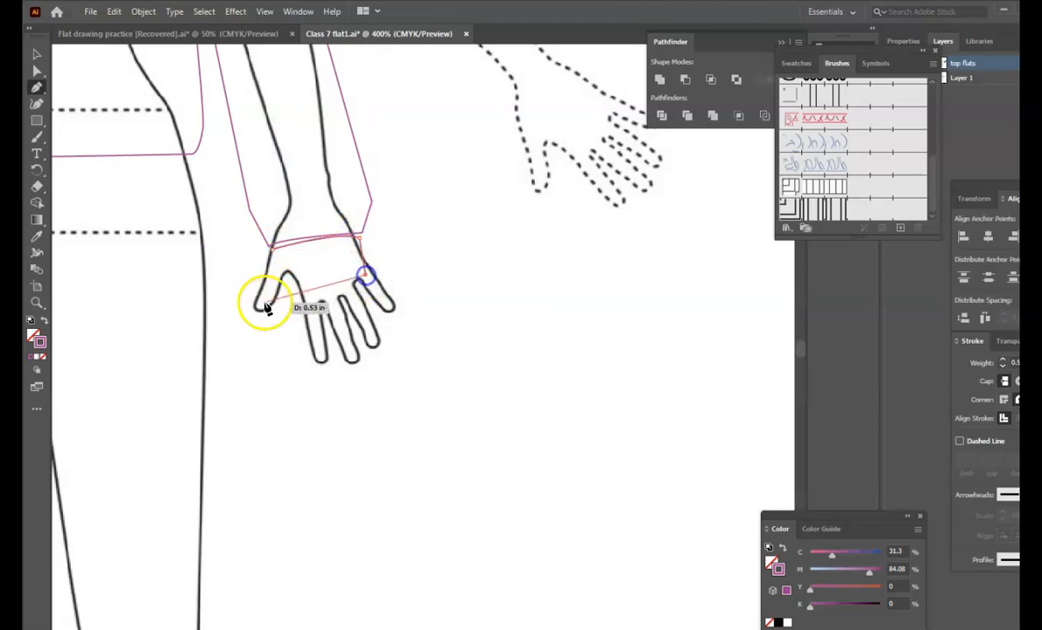
left_click(279, 293)
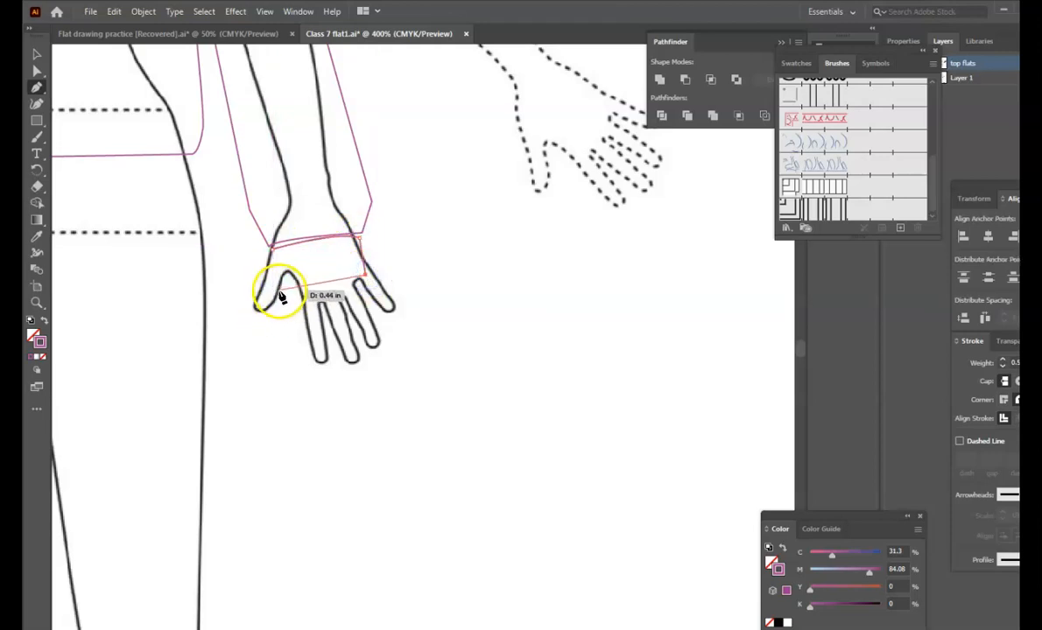
left_click(274, 255)
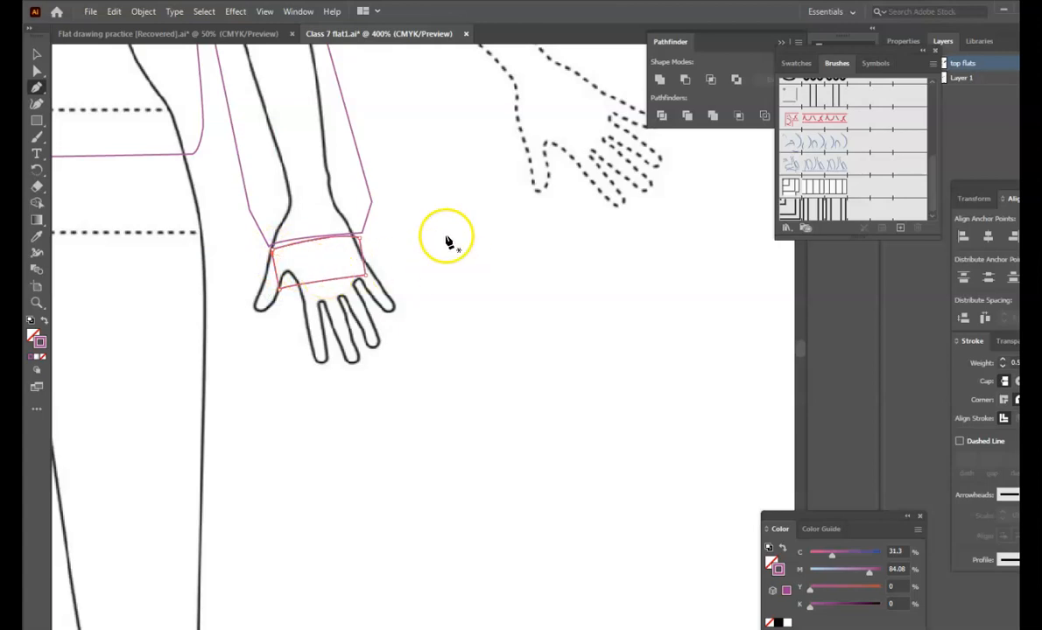
- Move the cuff's two upper corner anchors onto the matching wrist corners of the sleeve
key("a")
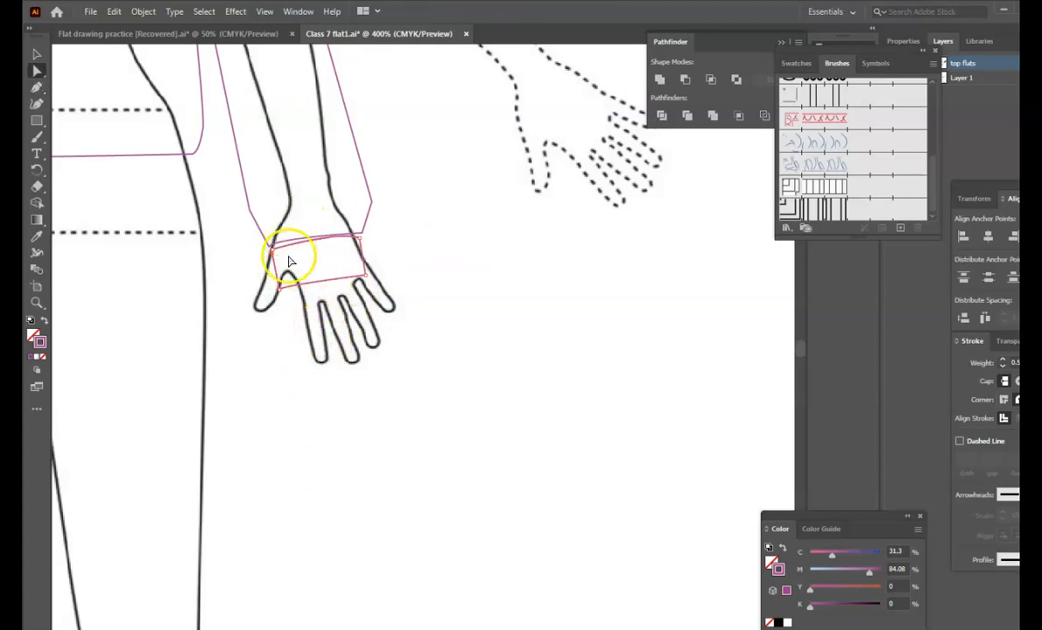
left_click_drag(272, 253, 269, 248)
left_click(360, 238)
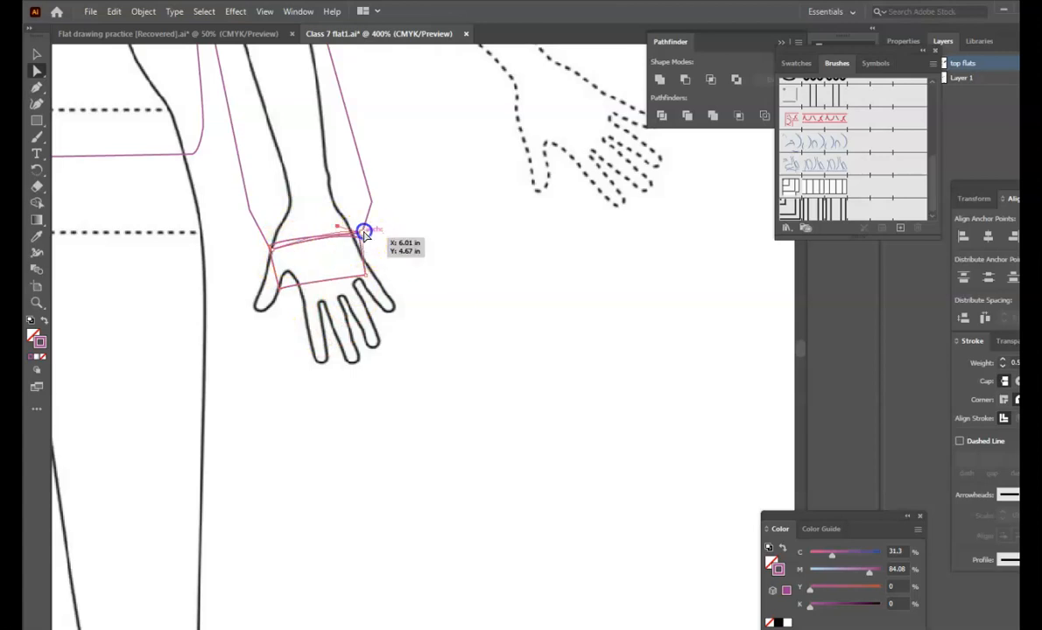
left_click(274, 251)
left_click_drag(274, 250, 270, 246)
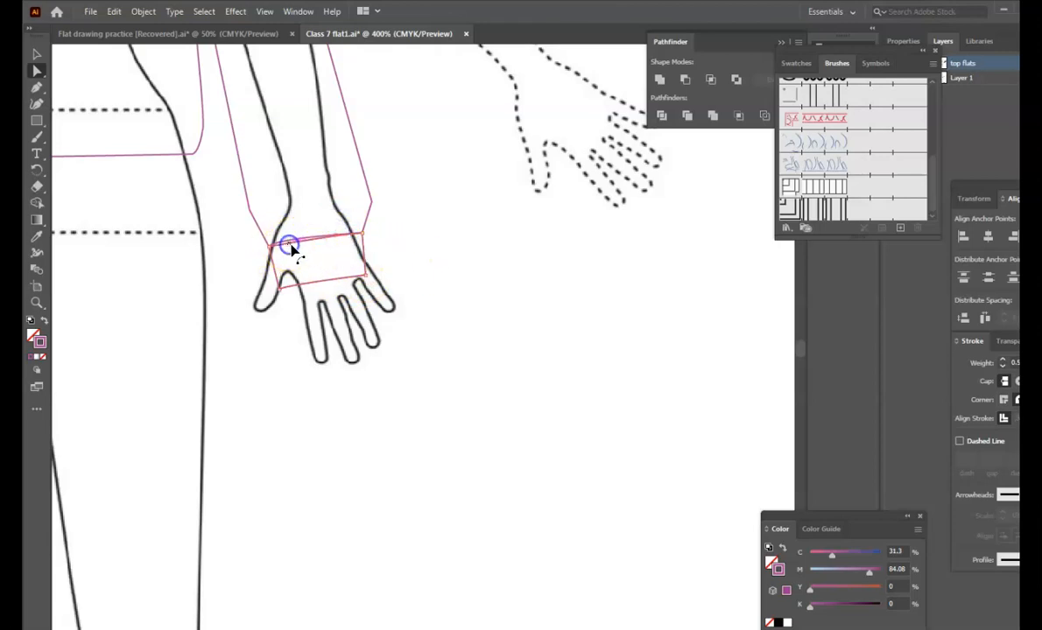
- Reshape the cuff's upper edge so its curve follows the sleeve's wrist line
key("ctrl+plus")
key("ctrl+plus")
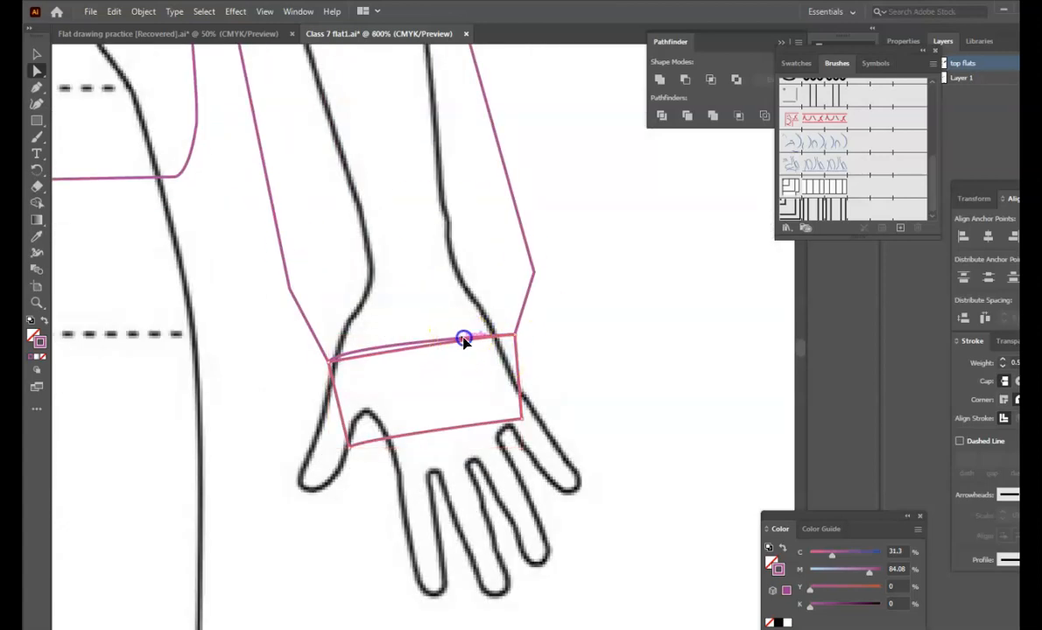
left_click(397, 341)
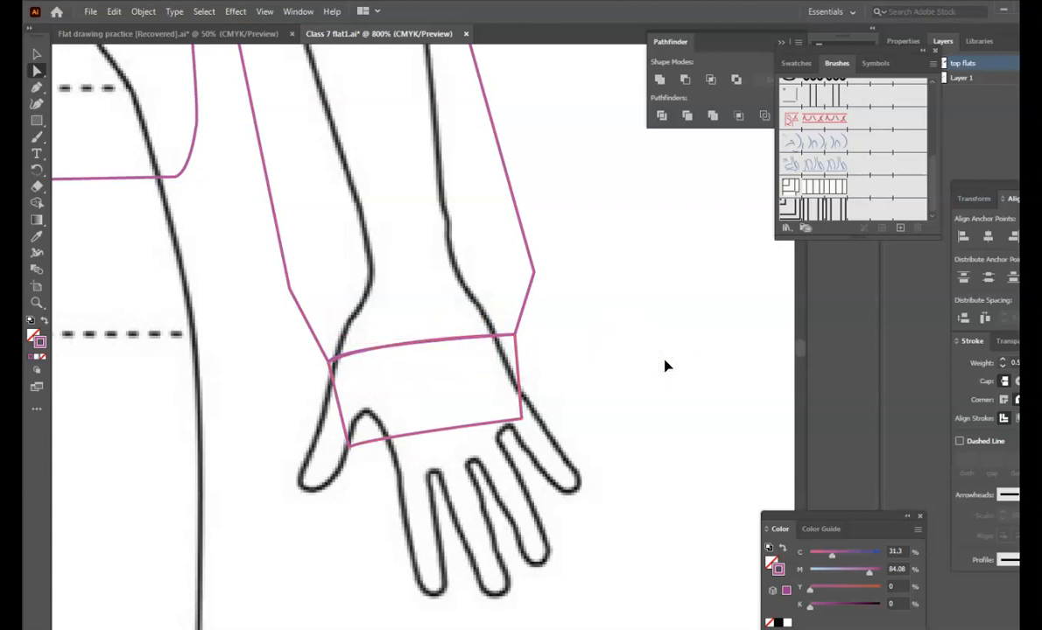
- Select the sweater body, sleeve and cuff and set their stroke weight to 1 pt
key("ctrl+minus")
key("ctrl+minus")
key("ctrl+minus")
key("ctrl+minus")
scroll(458, 378, "up", 3)
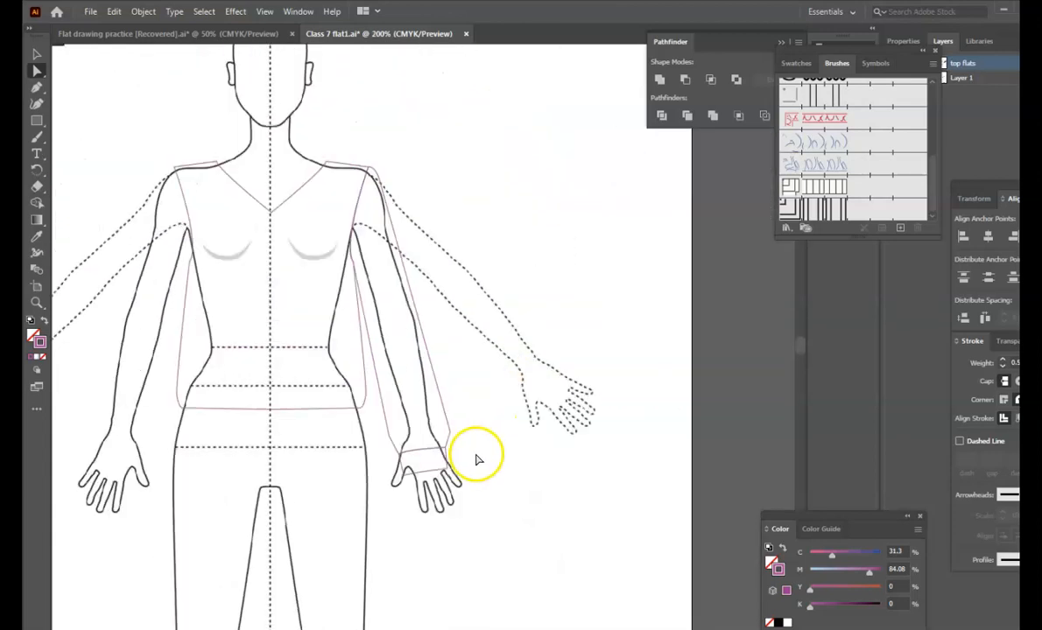
left_click_drag(1004, 341, 878, 300)
left_click_drag(144, 133, 516, 563)
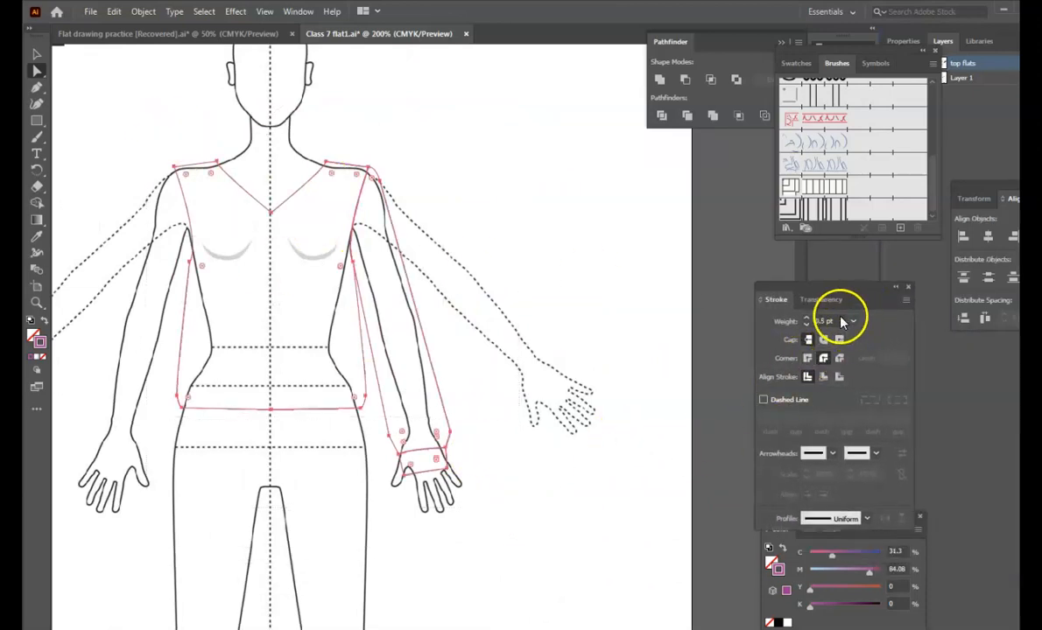
left_click(807, 321)
left_click(623, 321)
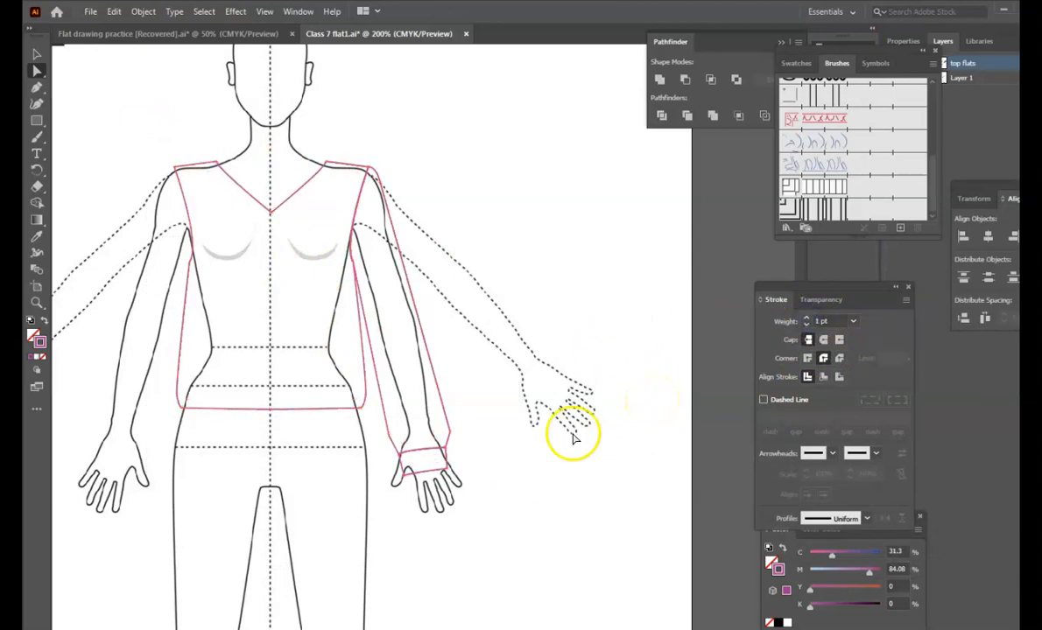
left_click_drag(455, 549, 400, 362)
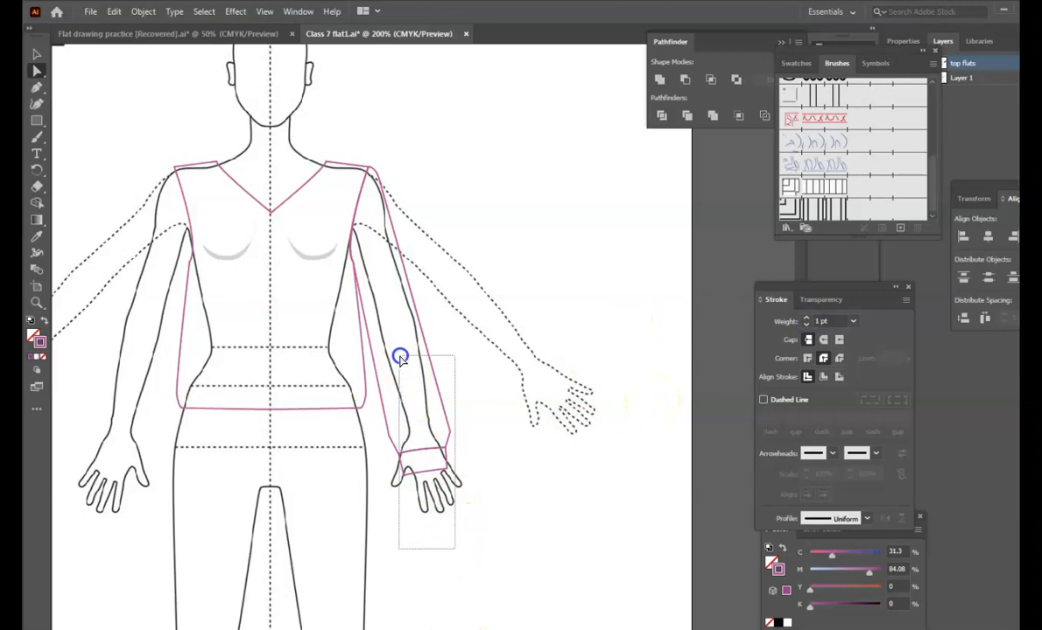
left_click(38, 55)
left_click_drag(505, 520, 407, 337)
right_click(436, 402)
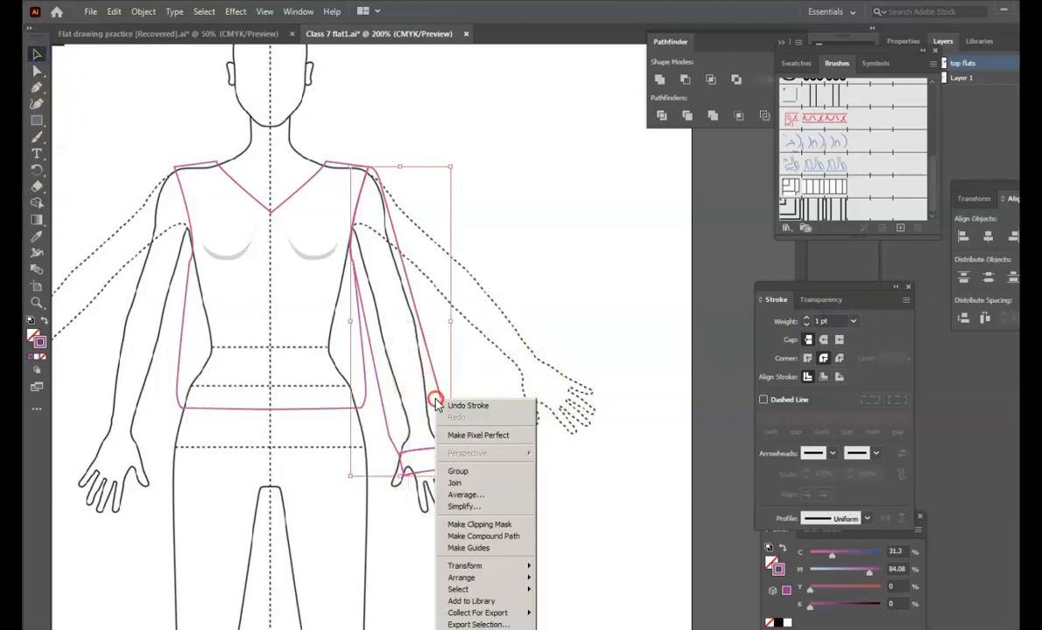
left_click(580, 502)
left_click_drag(477, 485, 343, 243)
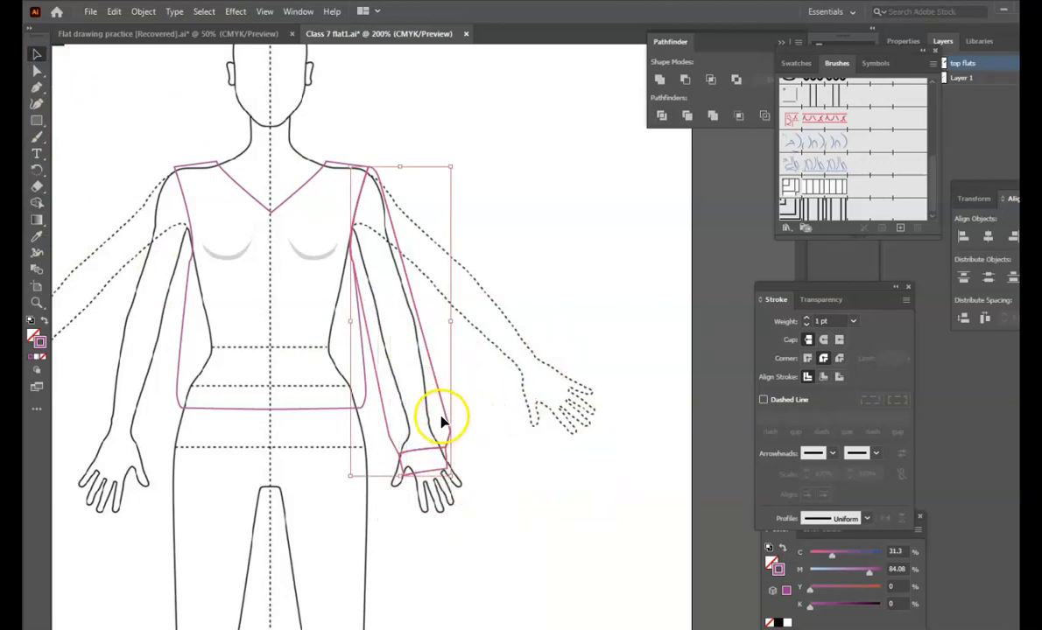
right_click(445, 419)
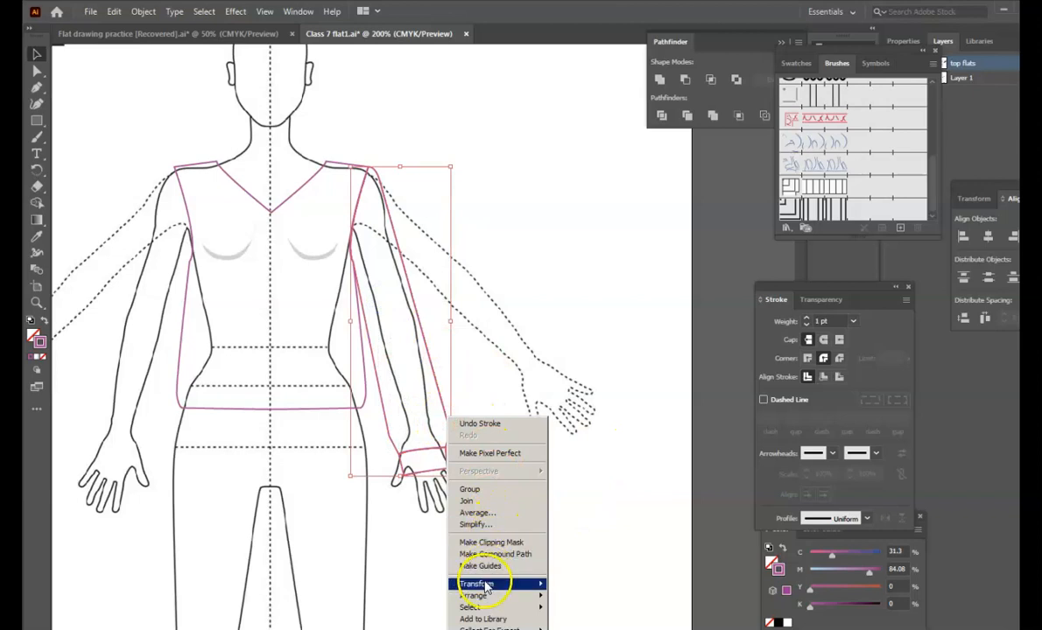
mouse_move(487, 587)
left_click(355, 628)
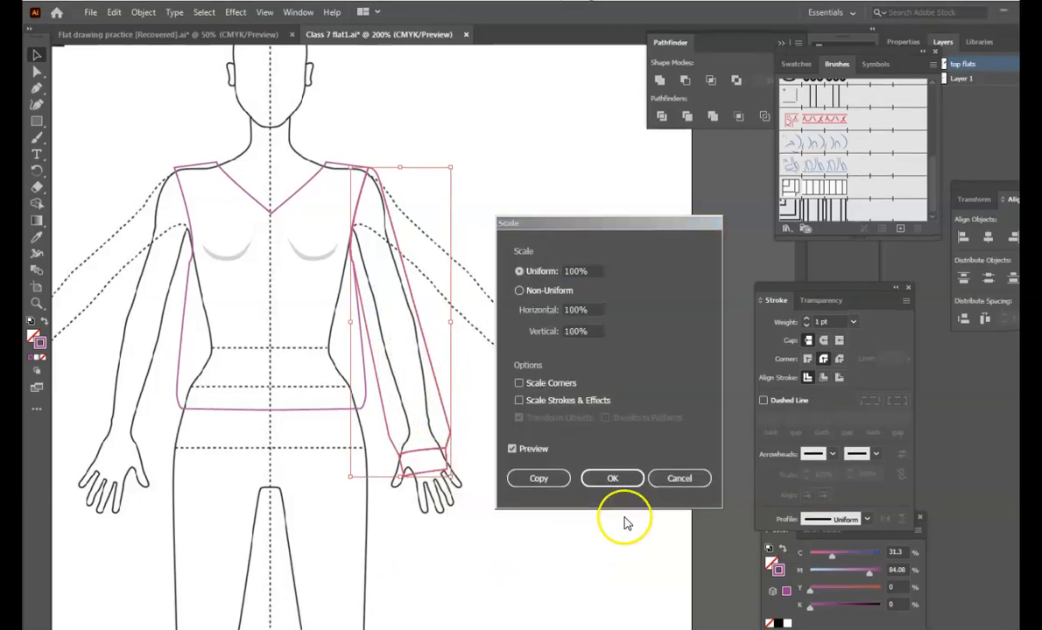
left_click(662, 478)
- Create a reflected copy of the right sleeve and cuff across the vertical axis
left_click_drag(488, 547, 394, 370)
right_click(439, 385)
mouse_move(495, 558)
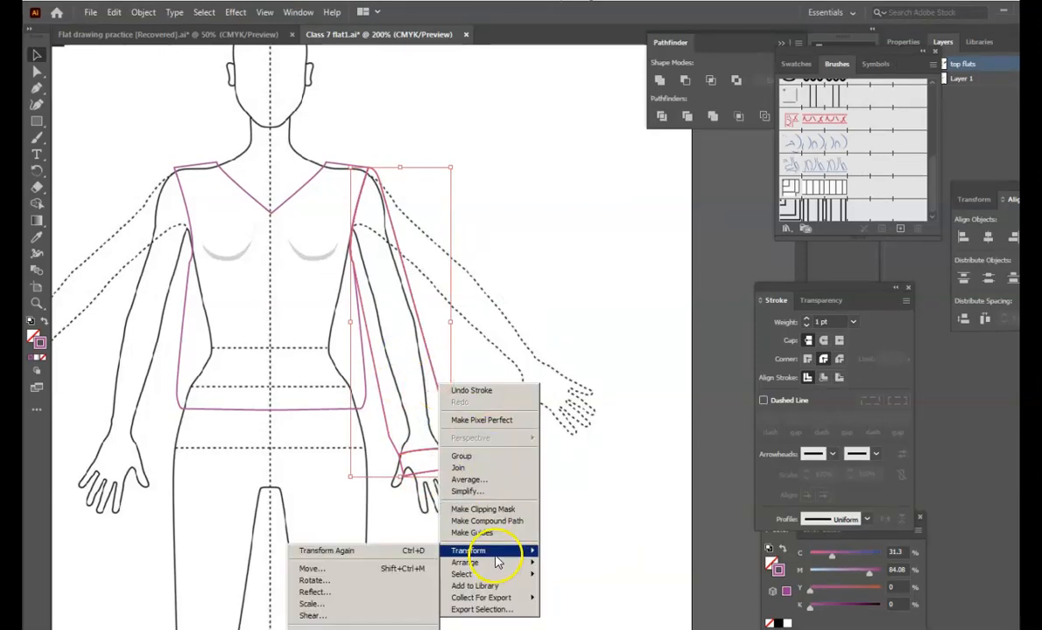
left_click(365, 591)
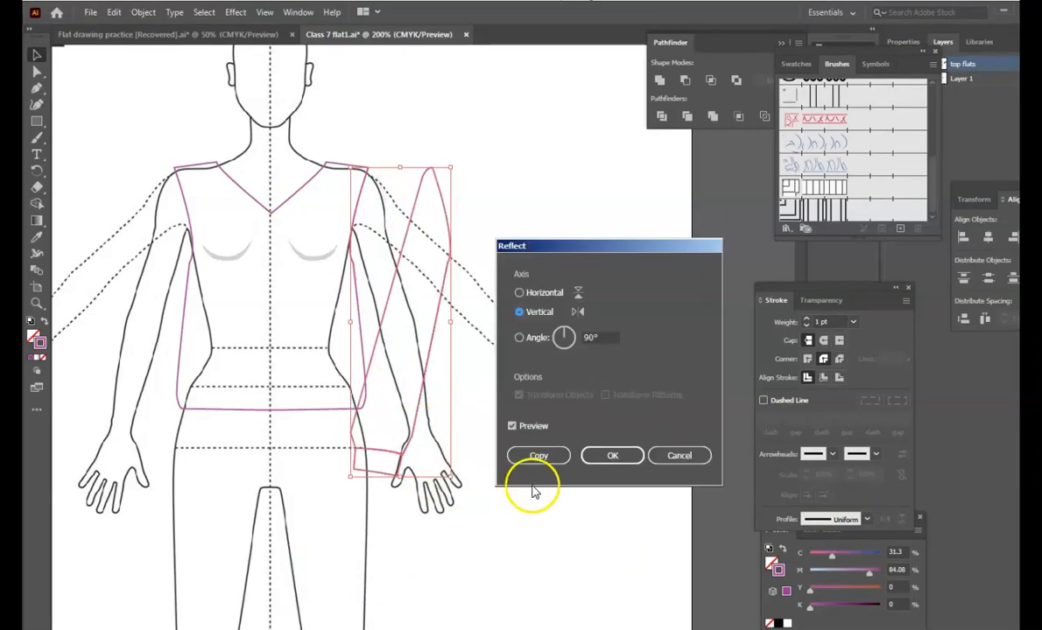
left_click(538, 455)
- Nudge the reflected sleeve and cuff to the left until they meet the armhole on the opposite side of the body
key("Left")
key("Left")
key("Left")
key("Left")
key("Left")
key("Left")
key("Left")
key("Left")
key("Left")
key("Left")
key("Left")
key("Left")
key("Left")
key("Left")
key("Left")
key("Left")
key("Left")
key("Left")
key("Left")
key("Left")
key("Left")
key("Left")
key("Left")
key("Left")
key("Left")
key("Left")
key("Left")
key("Left")
key("Left")
key("Left")
key("Left")
key("Left")
key("Left")
key("Left")
key("Left")
key("Left")
key("Left")
key("Left")
key("Left")
key("Left")
key("Left")
key("Left")
key("Left")
key("Left")
key("Left")
key("Left")
key("Left")
key("Left")
key("Left")
key("Left")
key("Left")
key("Left")
key("Left")
key("Left")
key("Left")
key("Left")
key("Left")
key("Left")
key("Left")
key("Left")
key("Left")
key("Left")
key("Left")
key("Left")
key("Left")
key("Left")
key("Left")
key("Left")
key("Left")
key("Left")
left_click(550, 309)
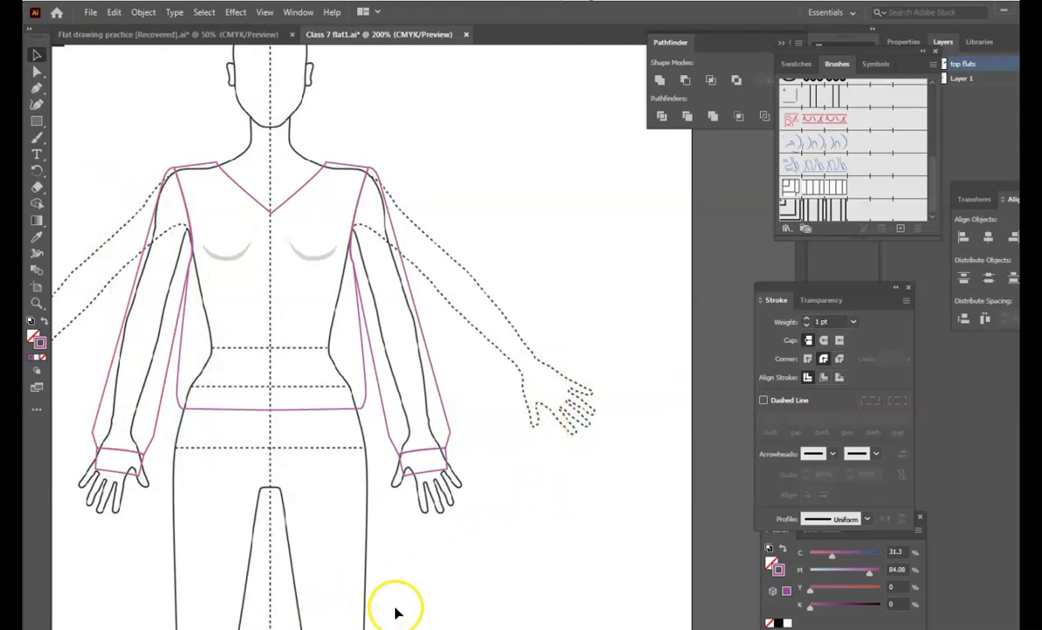
- Delete the trial set of short horizontal lines on the blank area beside the right shoulder
scroll(529, 329, "up", 3)
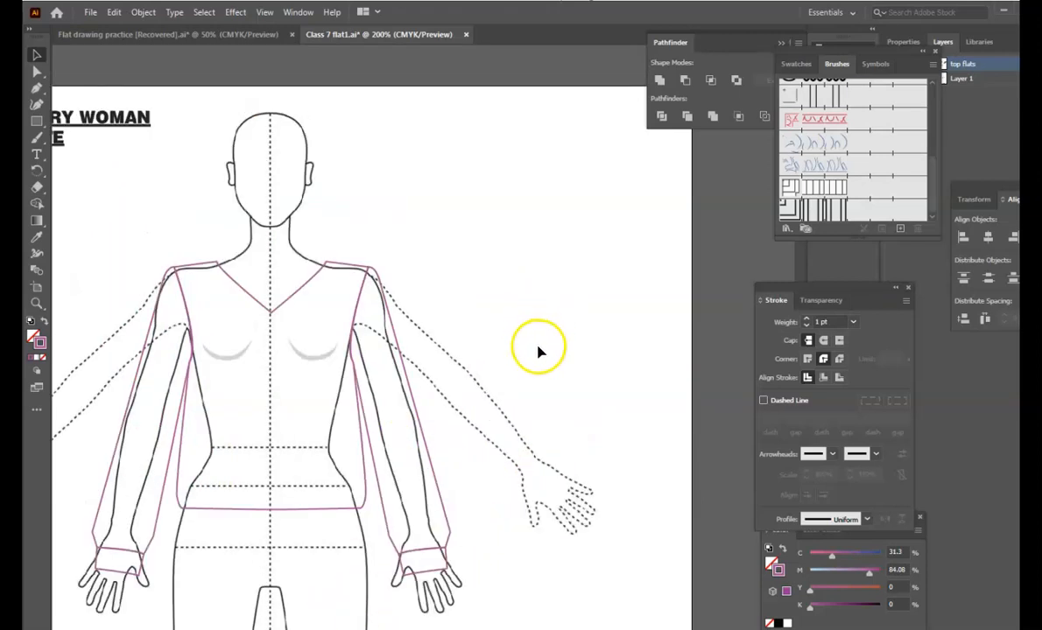
key("ctrl+=")
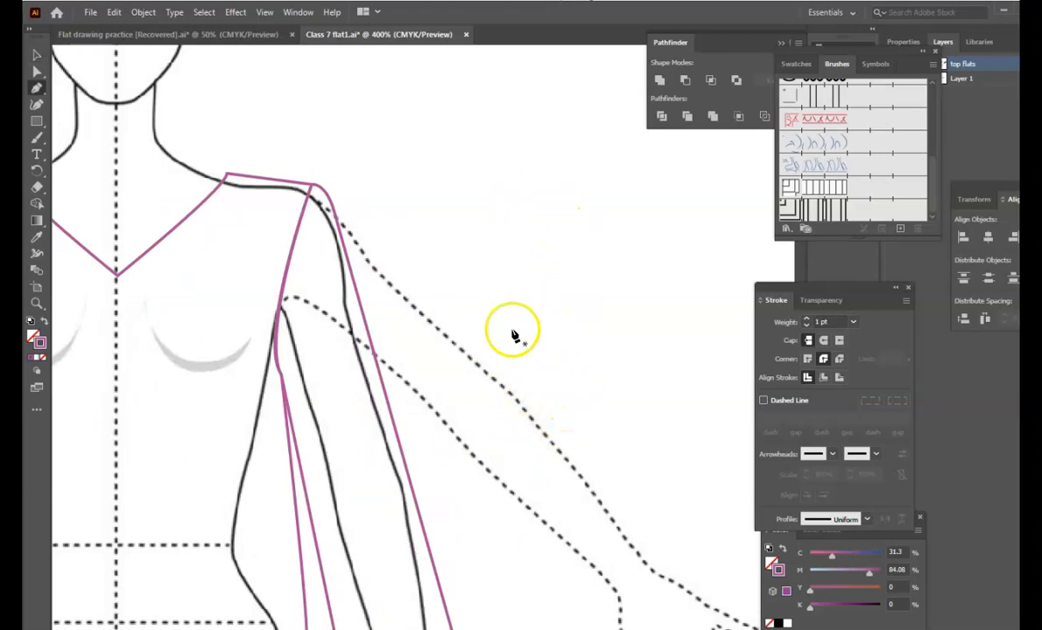
key("ctrl+minus")
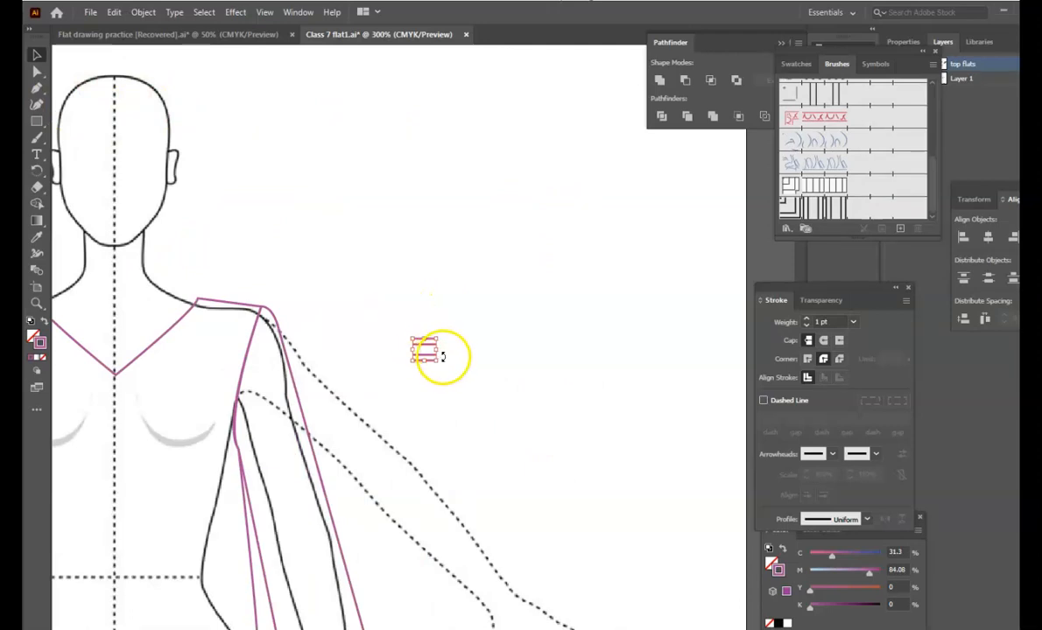
left_click_drag(365, 267, 490, 428)
key("Delete")
- Draw one short vertical line with the Pen tool on the blank area beside the right shoulder
key("p")
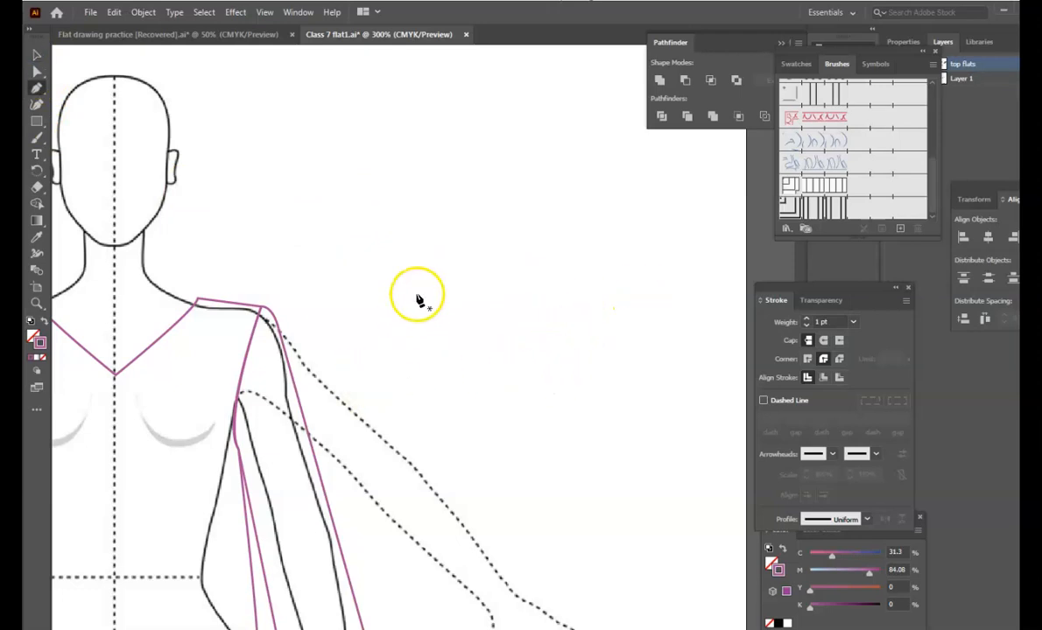
left_click_drag(413, 295, 415, 319)
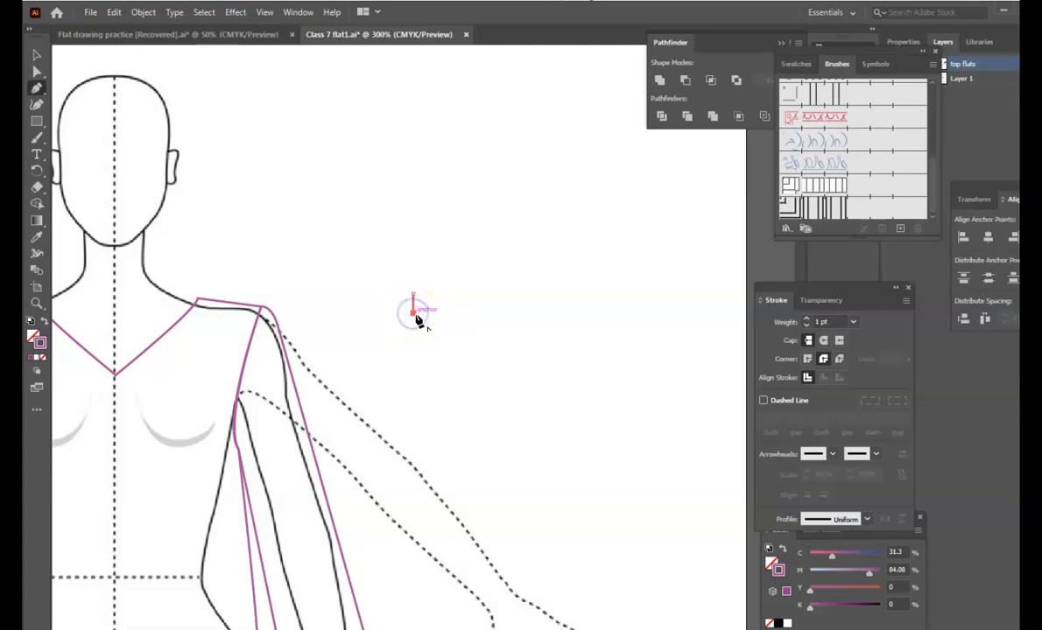
left_click_drag(416, 320, 35, 53)
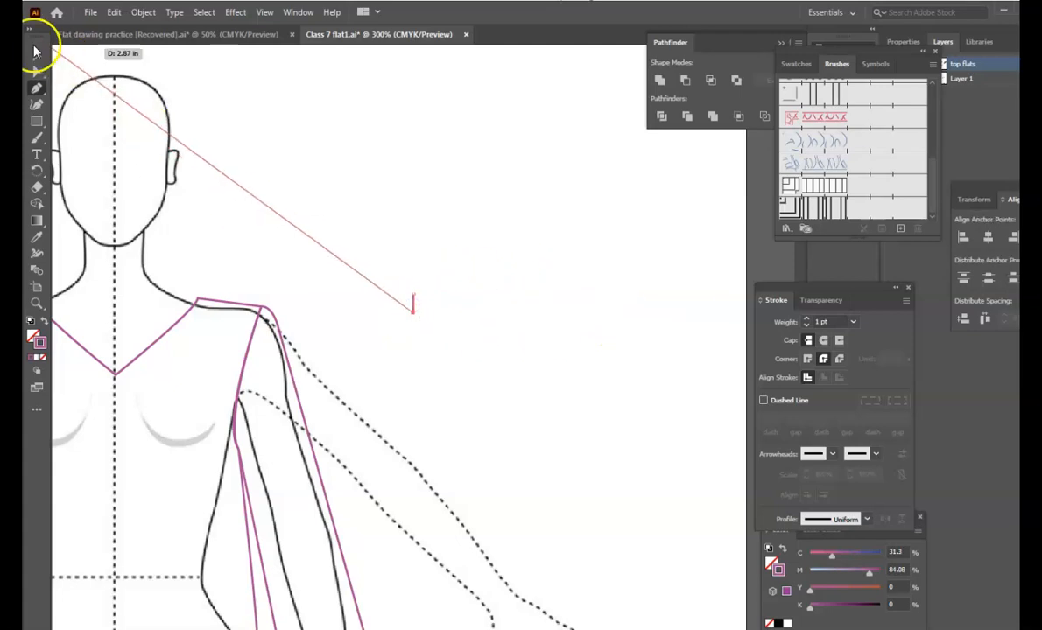
left_click(35, 56)
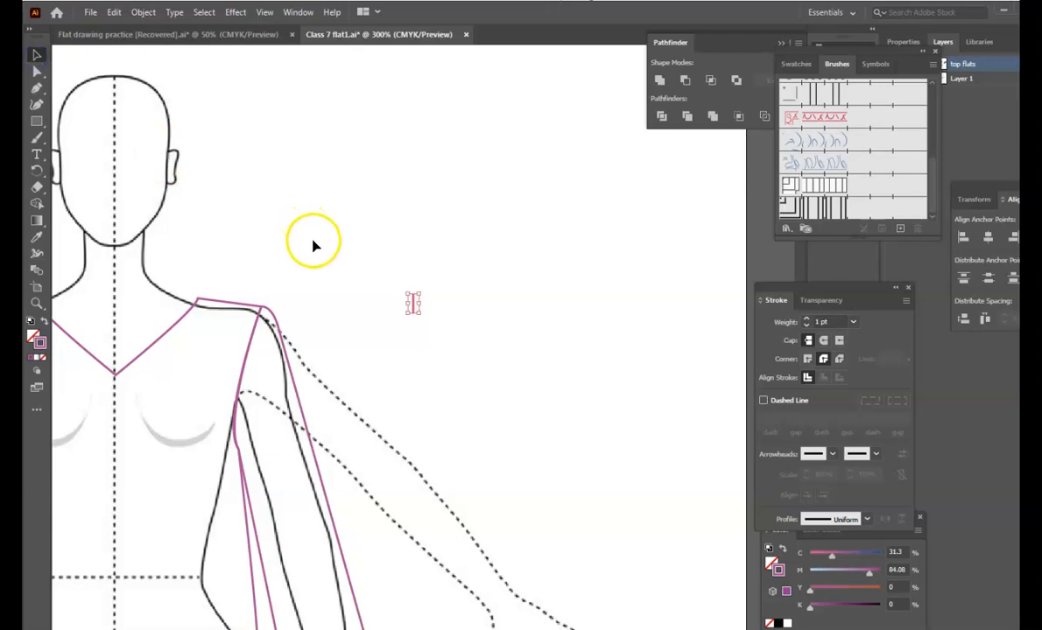
- Copy and paste the short line and place the copy close beside the original as a parallel pair
key("ctrl+c")
key("ctrl+v")
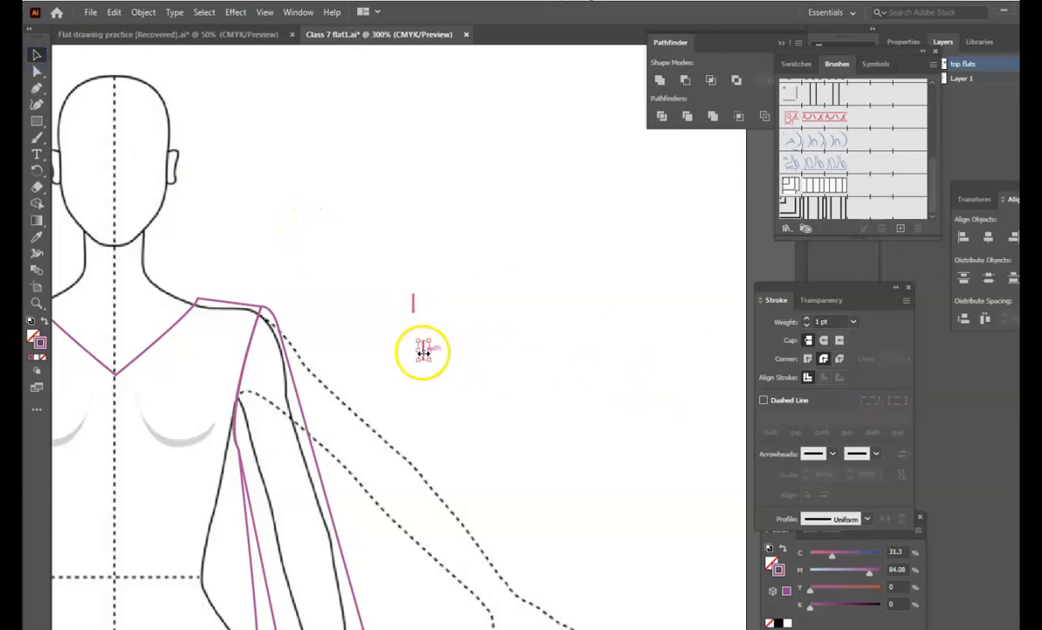
left_click_drag(424, 351, 442, 312)
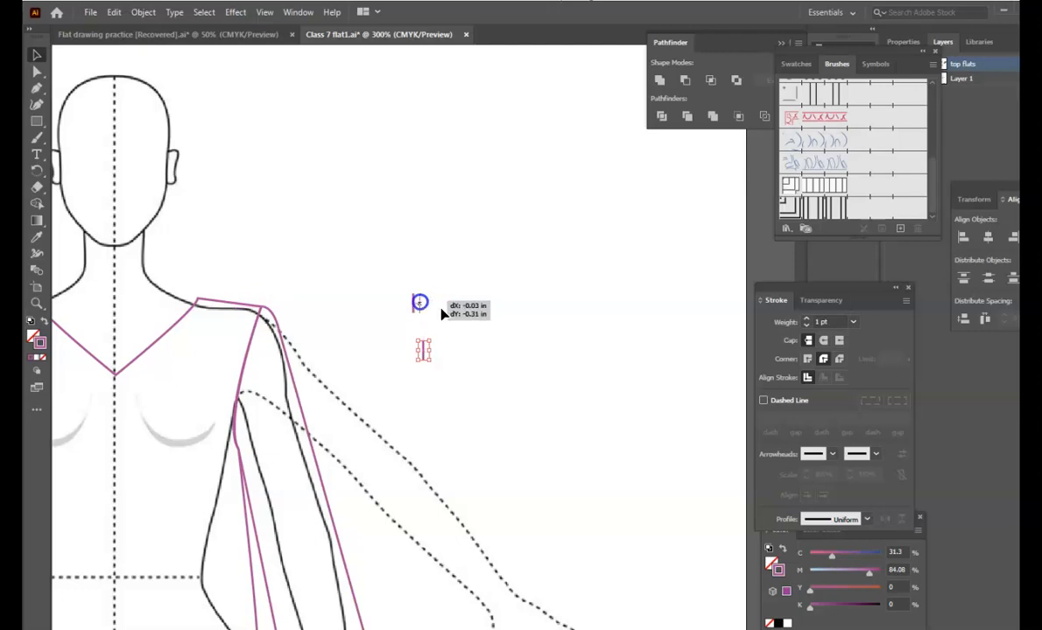
left_click(713, 358)
key("ctrl+equal")
key("ctrl+equal")
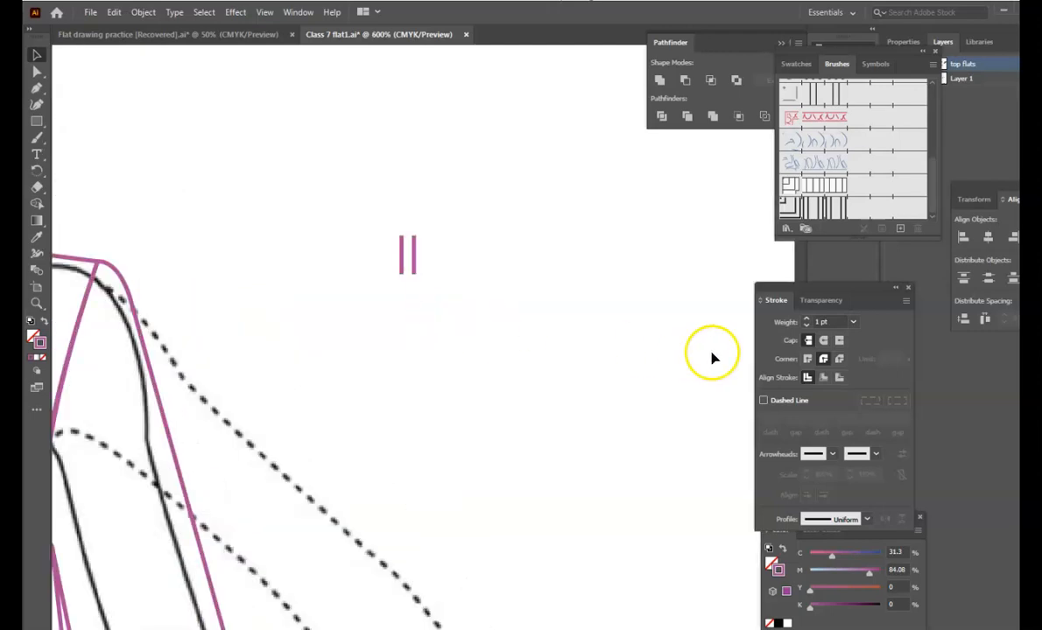
- Duplicate the pair of vertical lines, place the copy level to its right, and select all four lines
left_click(630, 301)
left_click_drag(395, 225, 479, 318)
left_click_drag(990, 187, 673, 443)
left_click(569, 324)
left_click_drag(383, 207, 441, 304)
left_click_drag(414, 253, 430, 348)
left_click_drag(430, 348, 446, 254)
left_click_drag(446, 253, 447, 253)
left_click_drag(365, 226, 542, 361)
left_click(607, 339)
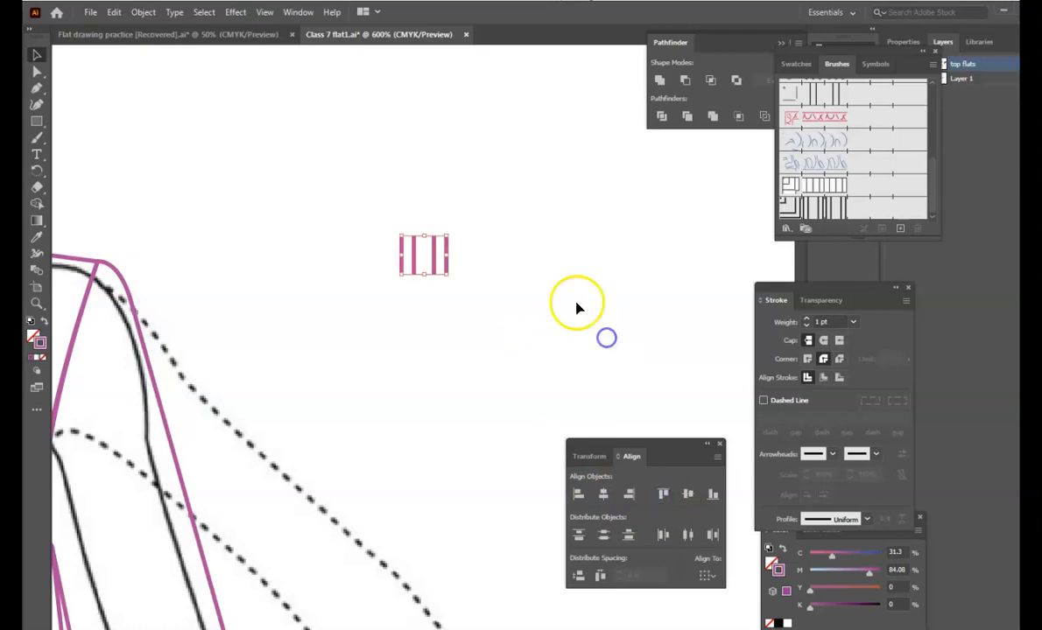
- Create a new pattern brush from the four short vertical lines, keeping the default pattern brush options
left_click_drag(369, 227, 505, 317)
left_click_drag(506, 358, 506, 357)
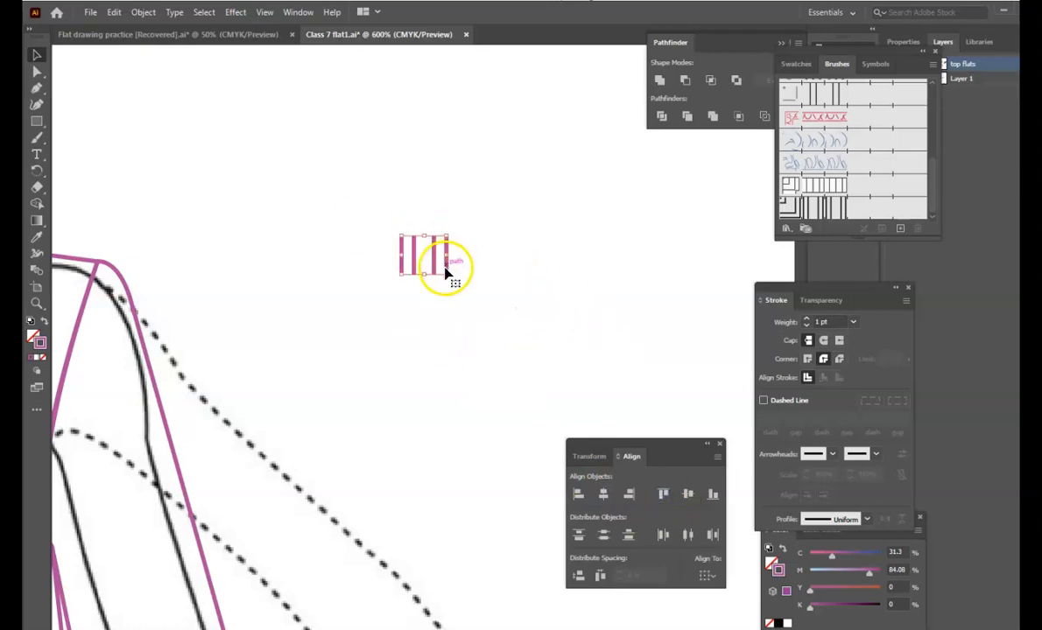
left_click_drag(446, 276, 868, 206)
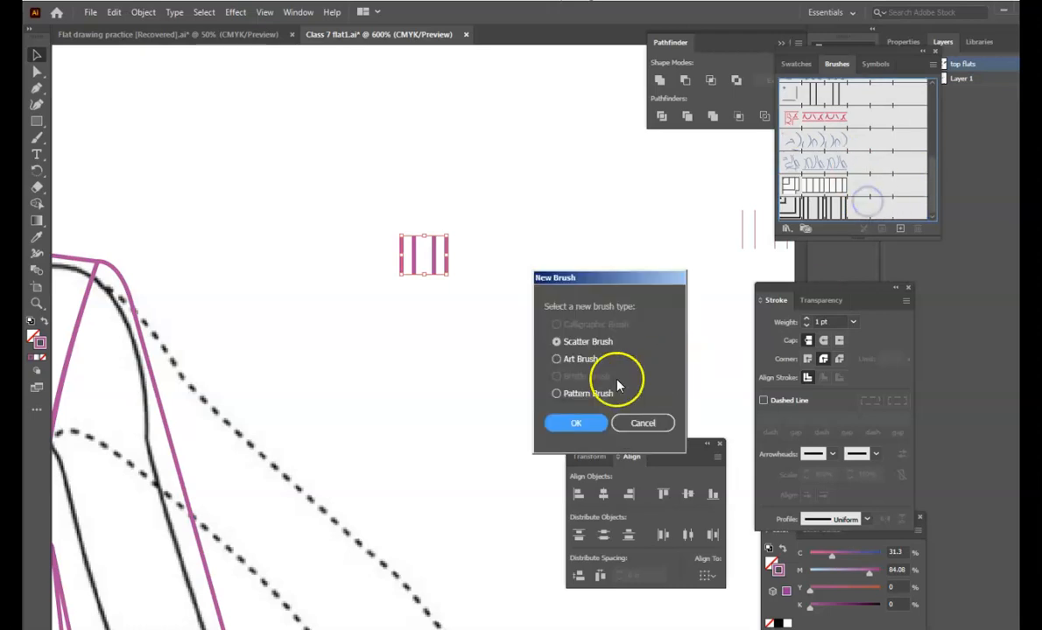
left_click(589, 396)
left_click(580, 424)
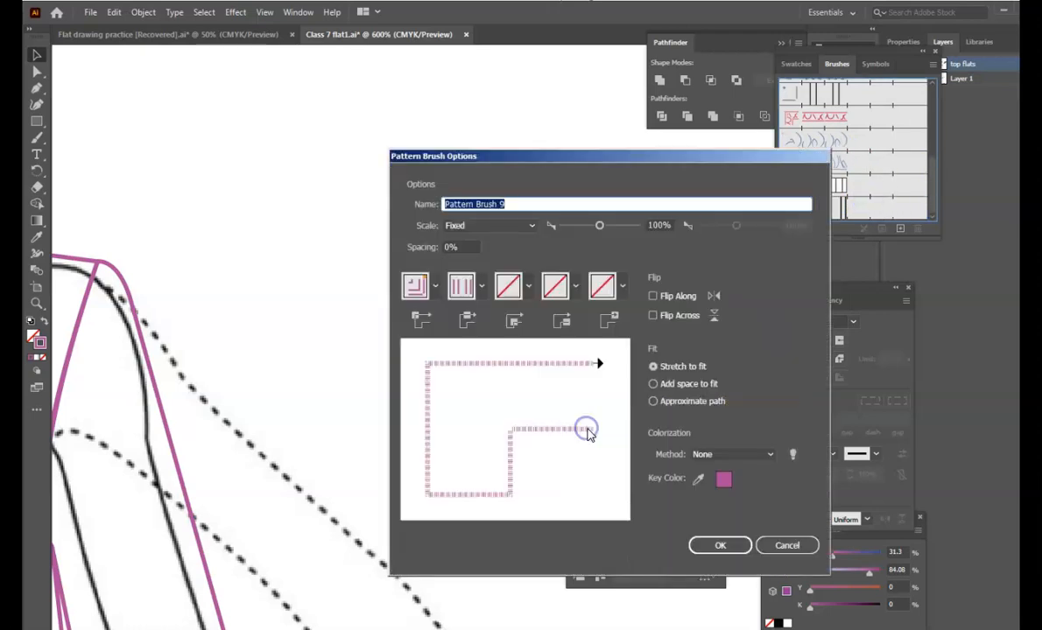
left_click(720, 548)
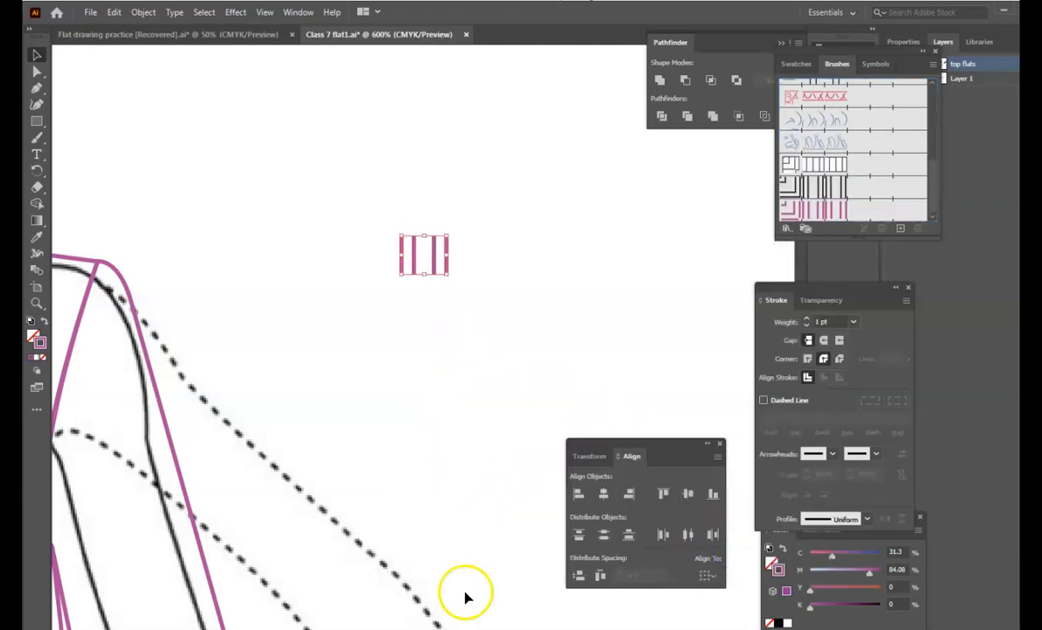
- Draw the raised back neckline with the Pen tool, from one neck point of the V-neck across the centre line to the other
scroll(435, 345, "left", 10)
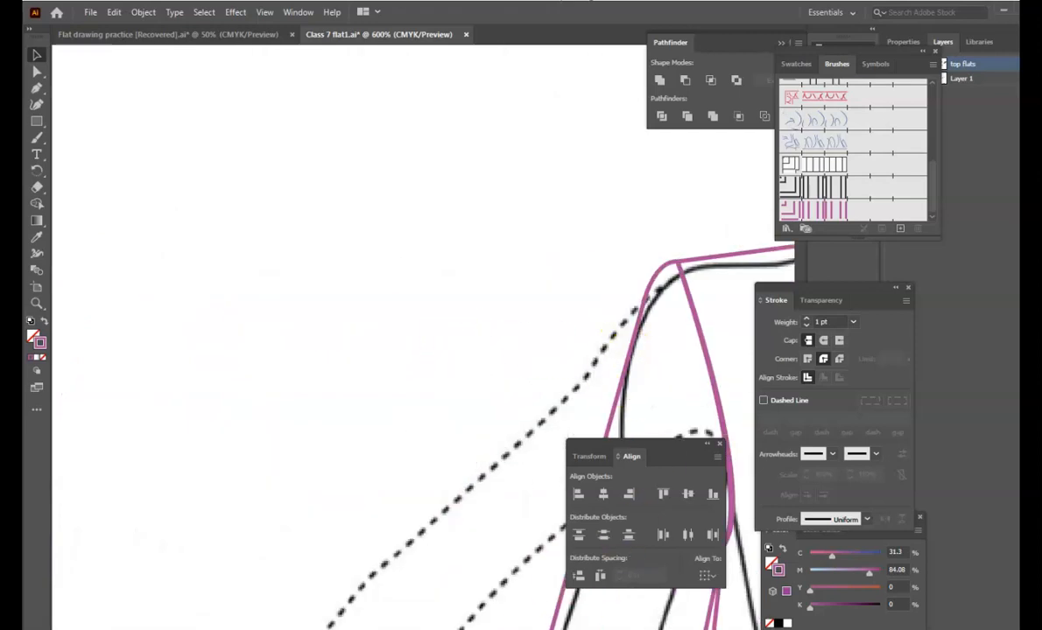
scroll(394, 333, "right", 10)
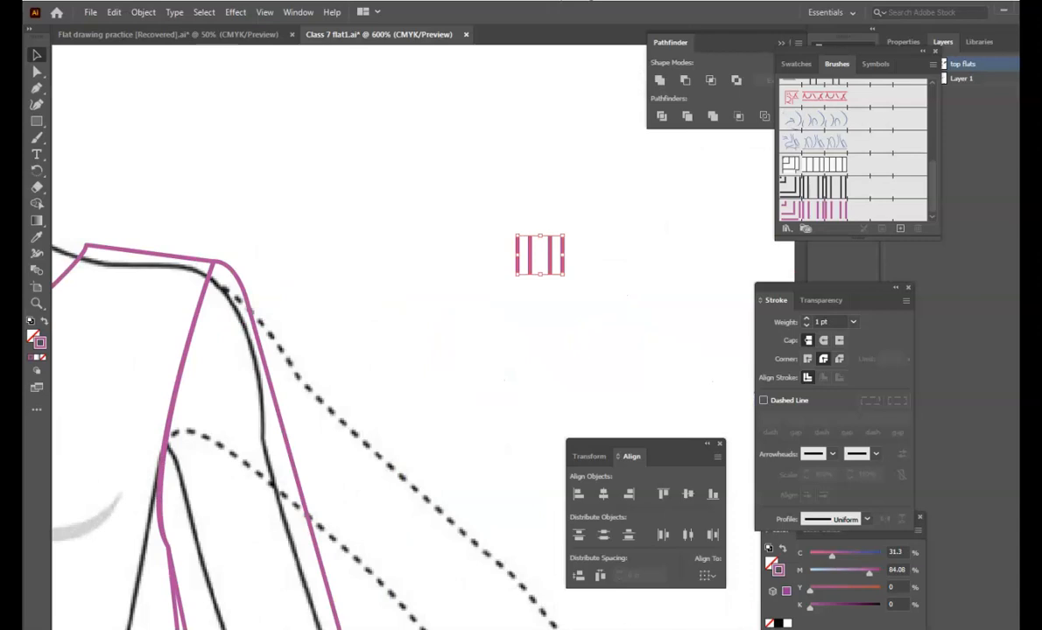
scroll(394, 333, "left", 4)
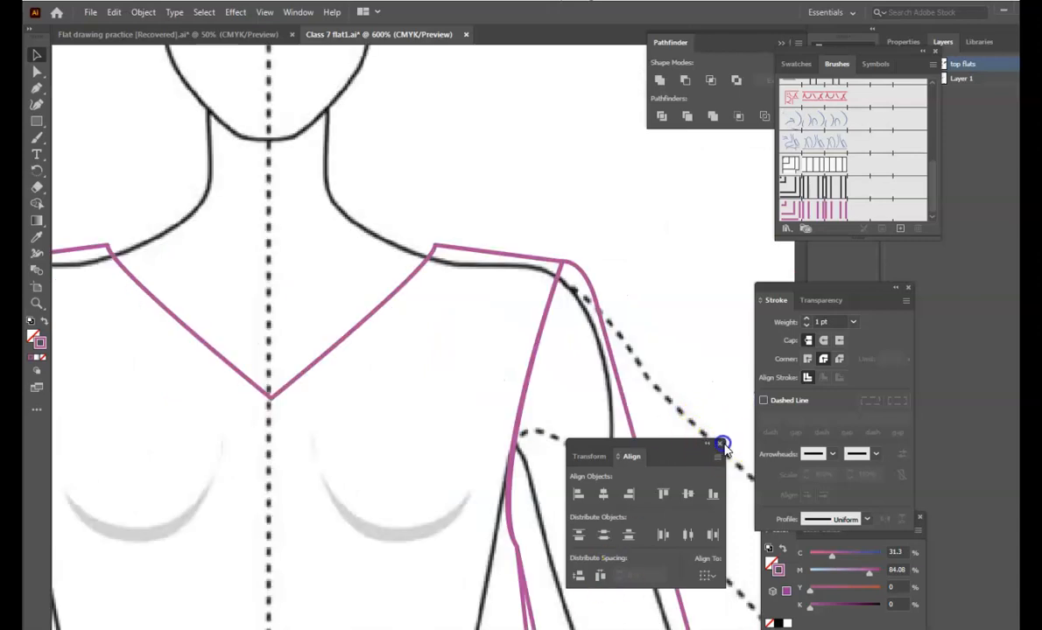
left_click(720, 445)
key("p")
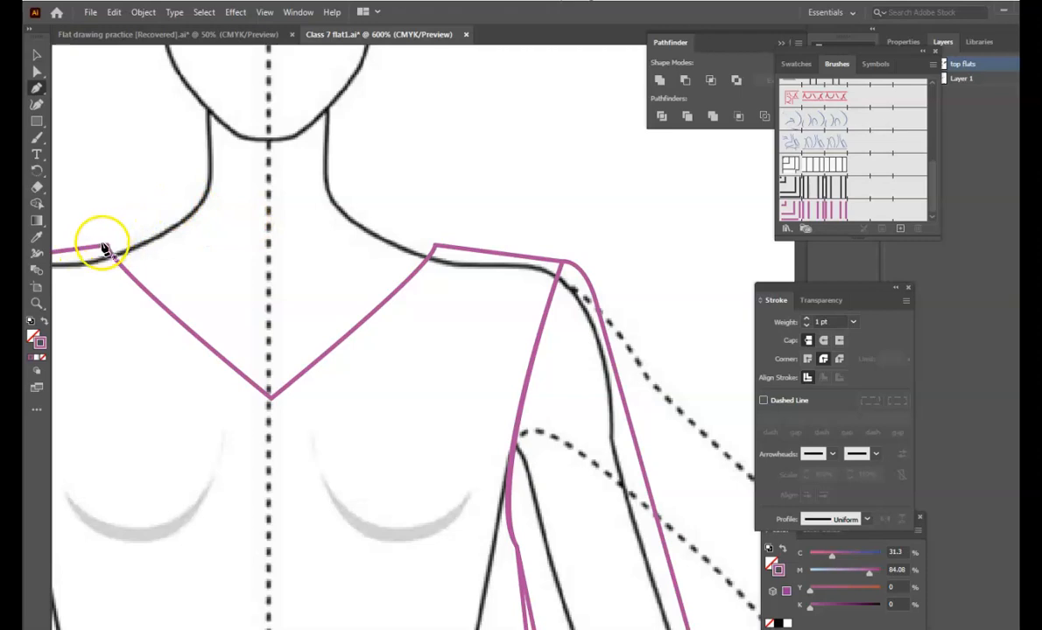
left_click_drag(129, 225, 163, 212)
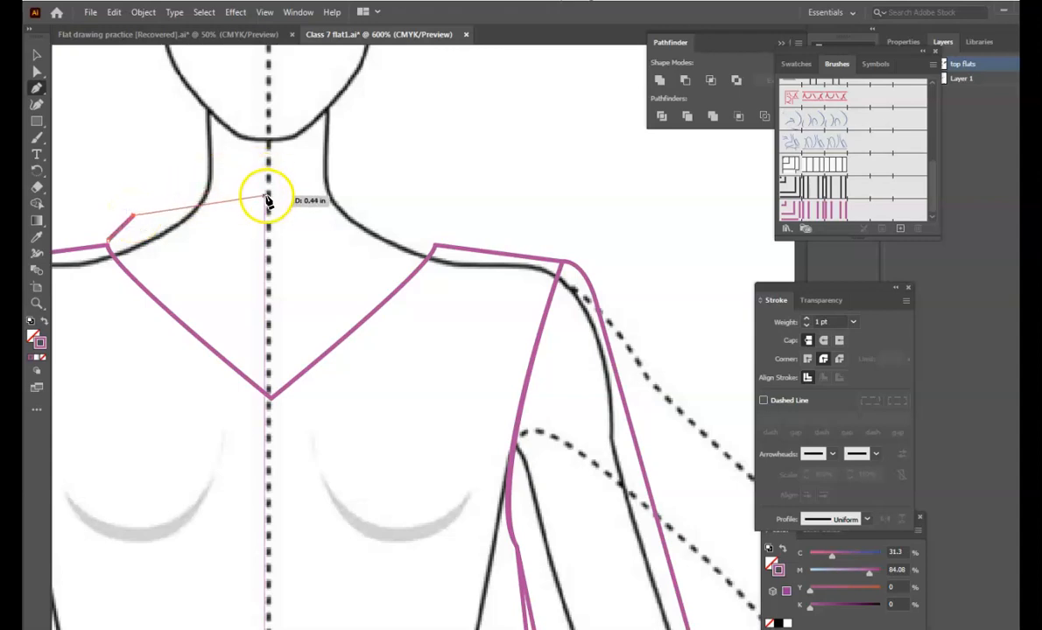
left_click_drag(267, 197, 316, 200)
left_click(264, 194)
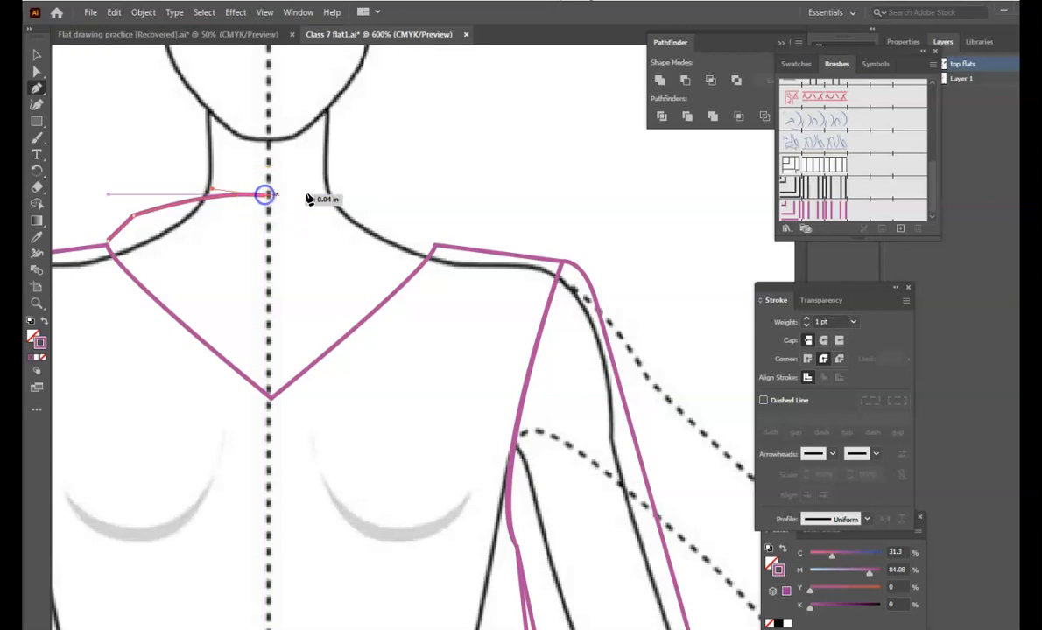
left_click(373, 211)
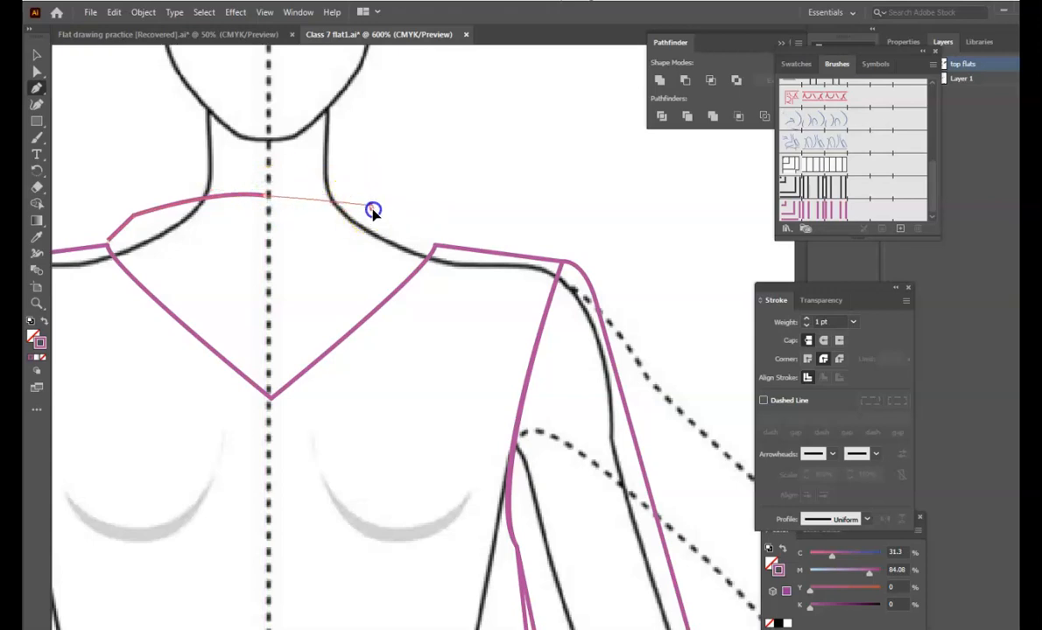
left_click_drag(372, 211, 374, 214)
left_click(374, 211)
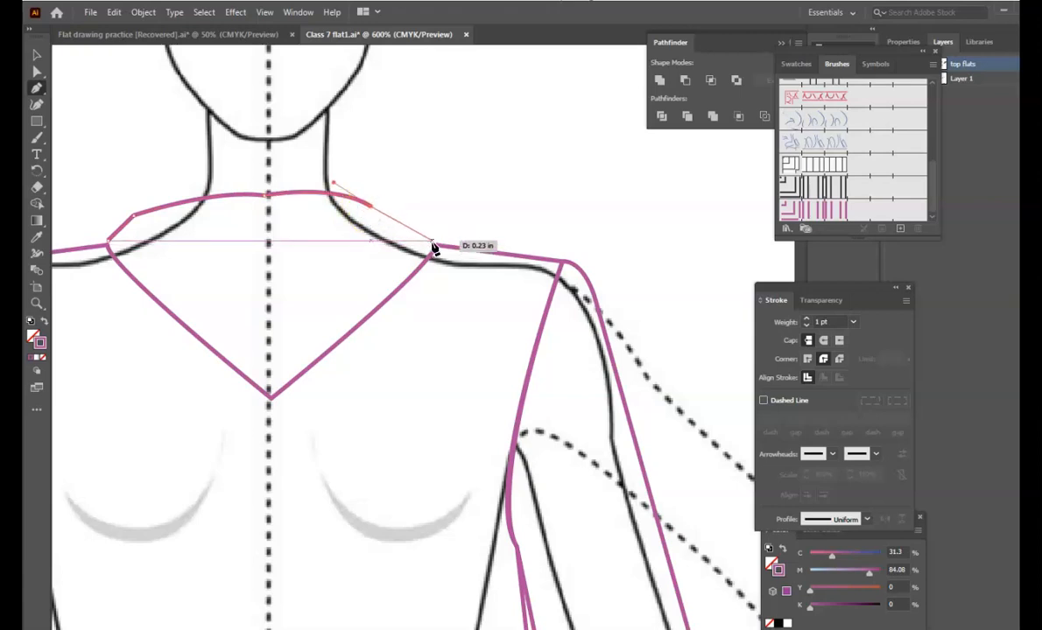
left_click(435, 249)
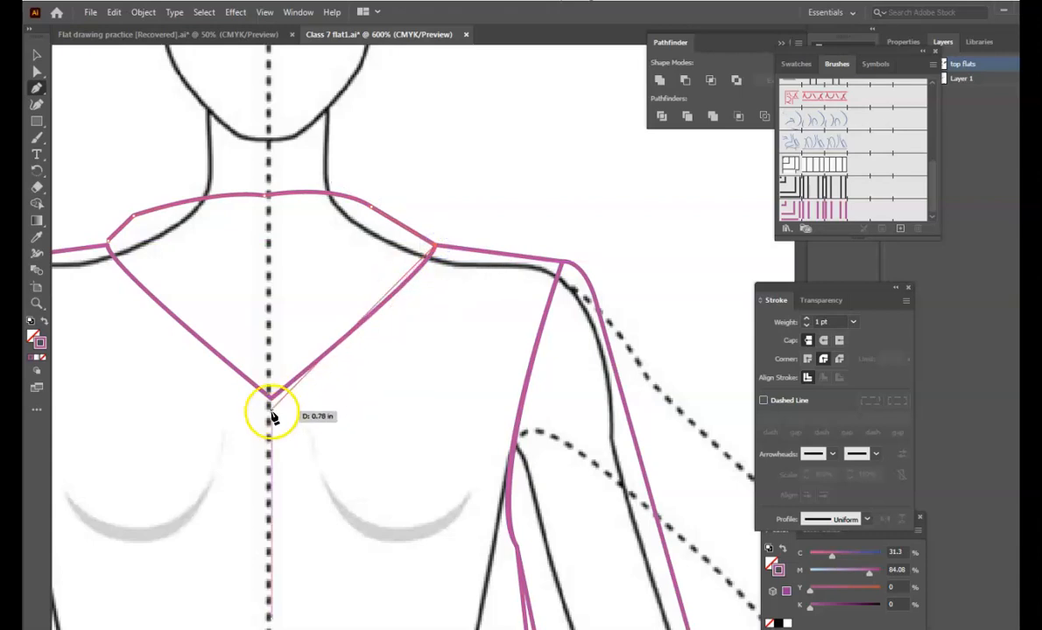
- Continue the neckline path down to the V point and back up along the other front edge to its start
left_click_drag(273, 401, 224, 436)
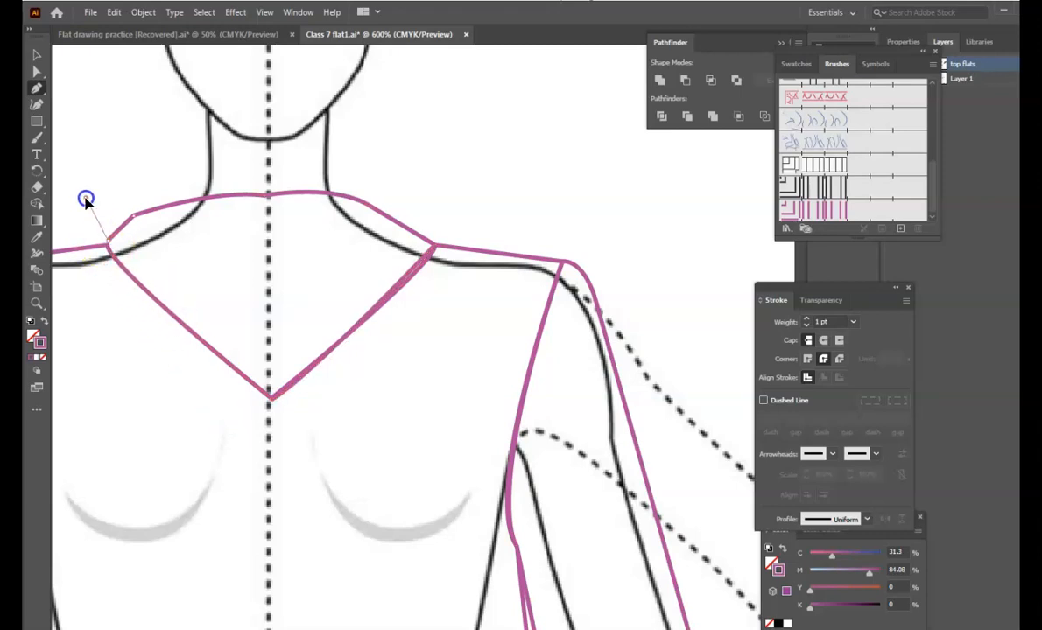
left_click_drag(87, 203, 86, 199)
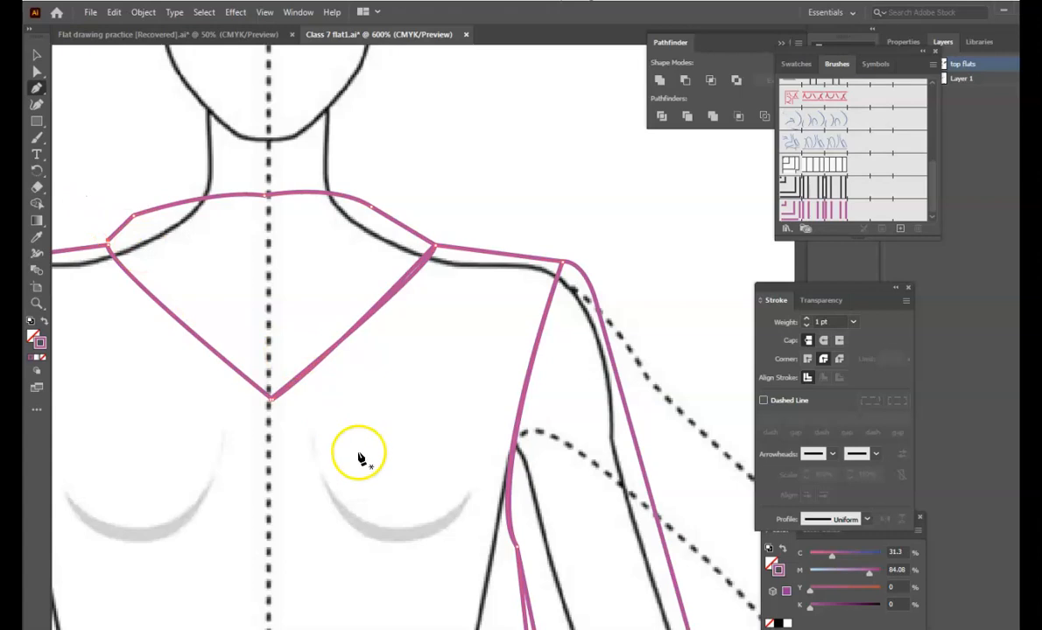
left_click(271, 400)
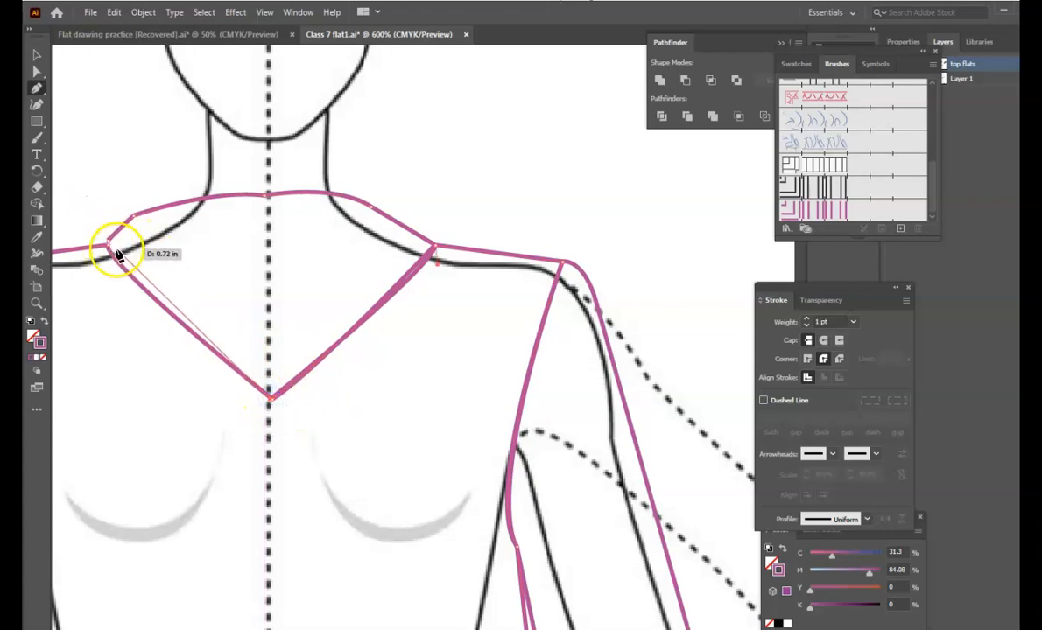
left_click_drag(107, 242, 104, 199)
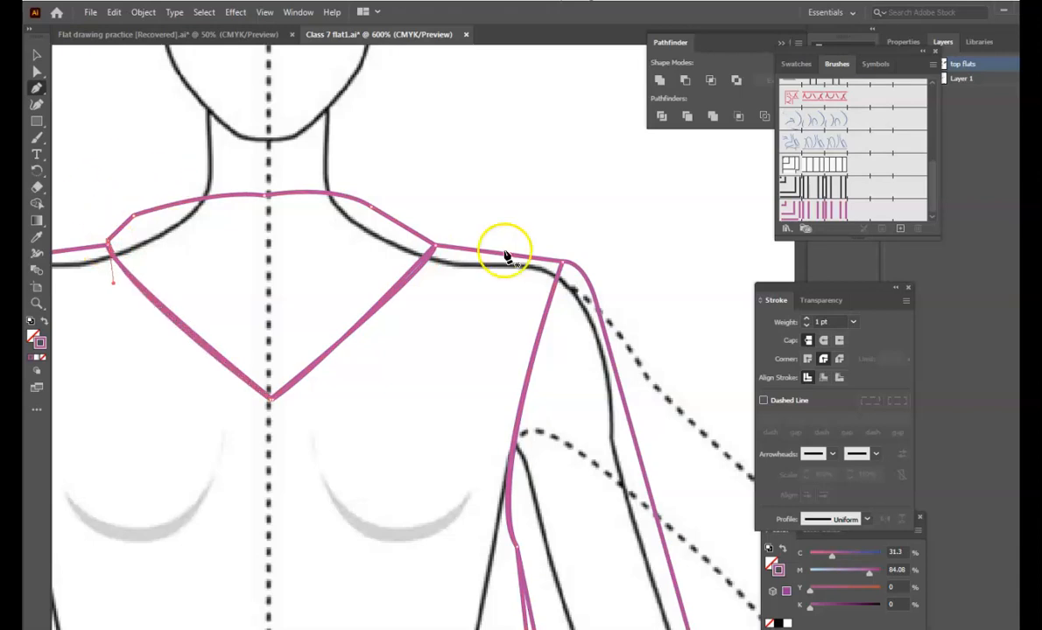
- Reshape the back neckline by moving both side anchors outward and raising the centre anchor slightly into a smoother arc
key("a")
left_click(375, 208)
left_click_drag(376, 208, 390, 225)
left_click_drag(133, 218, 145, 204)
left_click(267, 197)
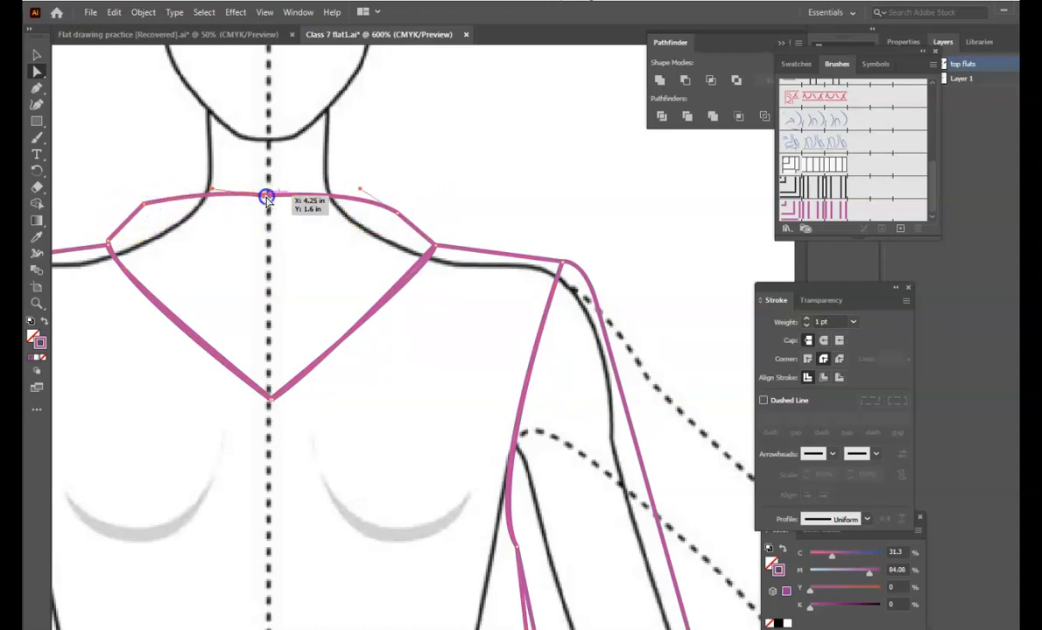
left_click_drag(269, 201, 270, 193)
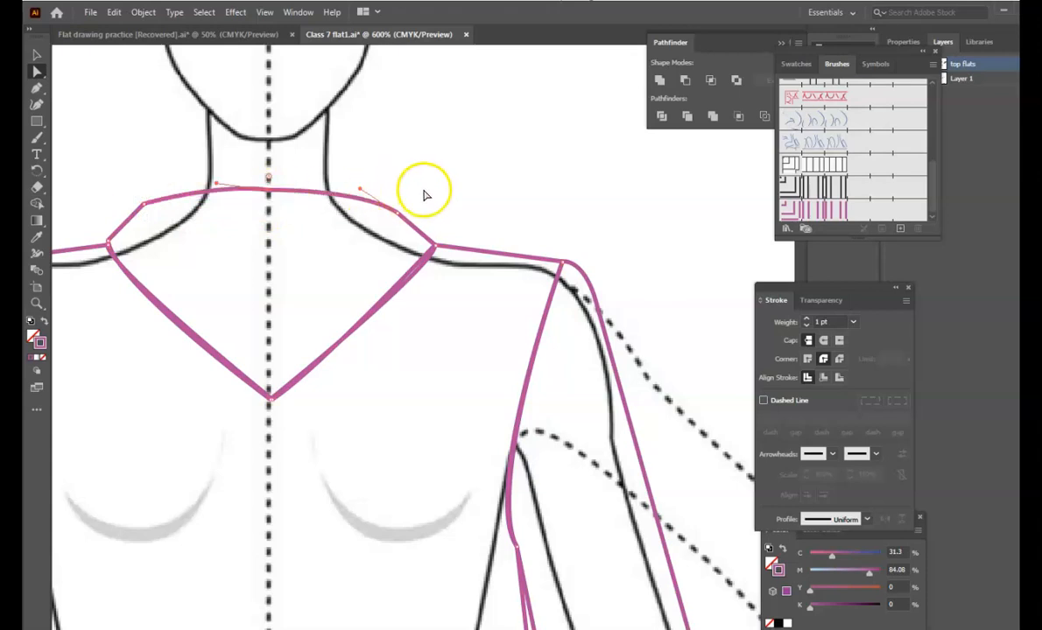
left_click_drag(151, 206, 149, 210)
left_click(443, 168)
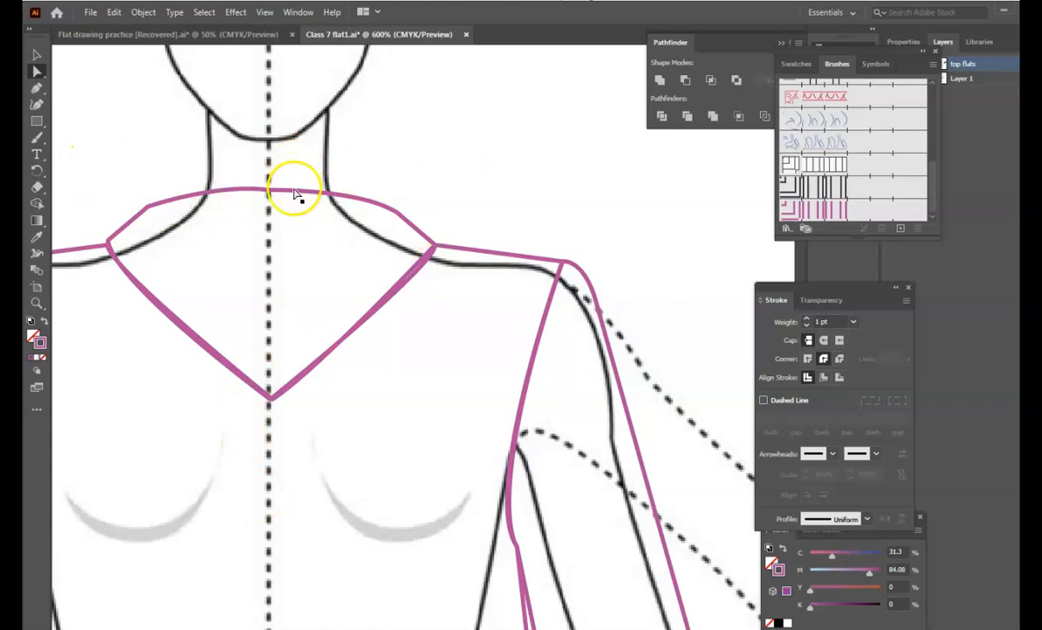
- Try a dark blue stroke colour, 1A1A99, on the neckline path and undo it
left_click(313, 201)
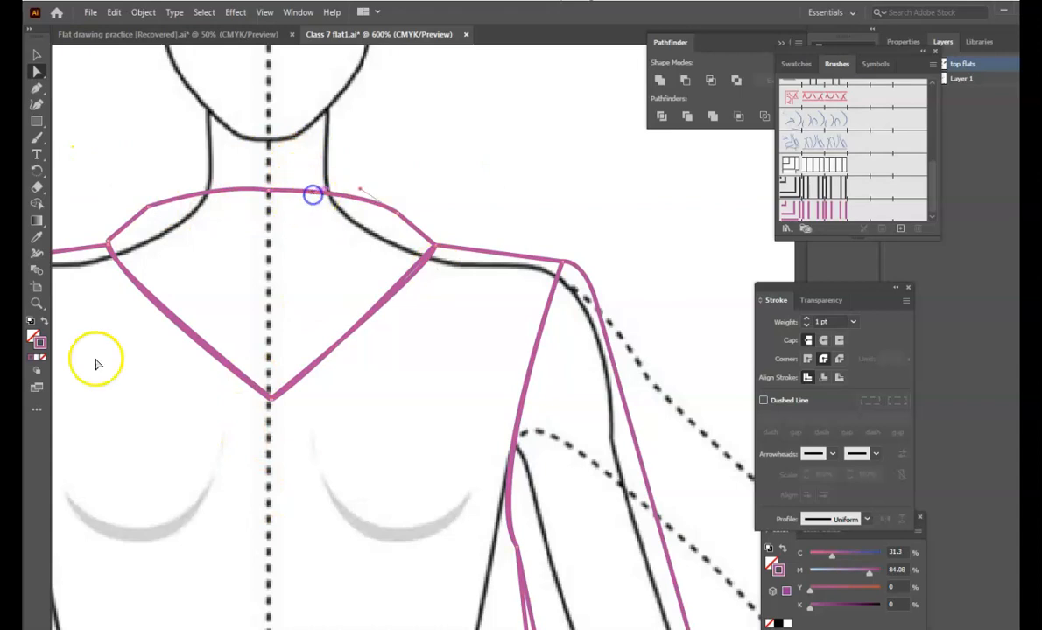
double_click(41, 348)
left_click(623, 361)
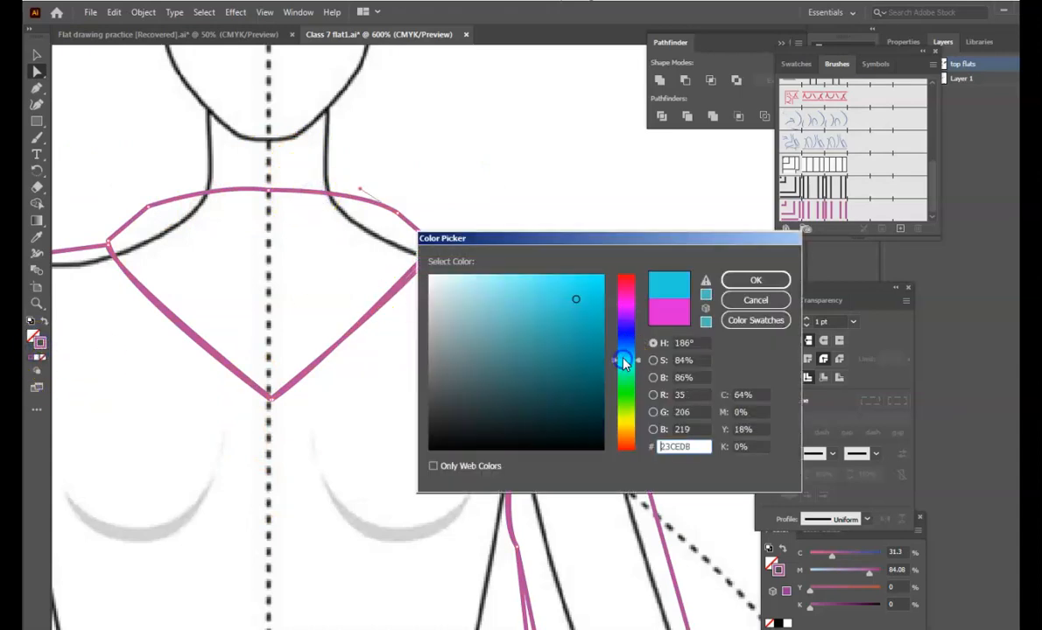
left_click(574, 344)
left_click(625, 333)
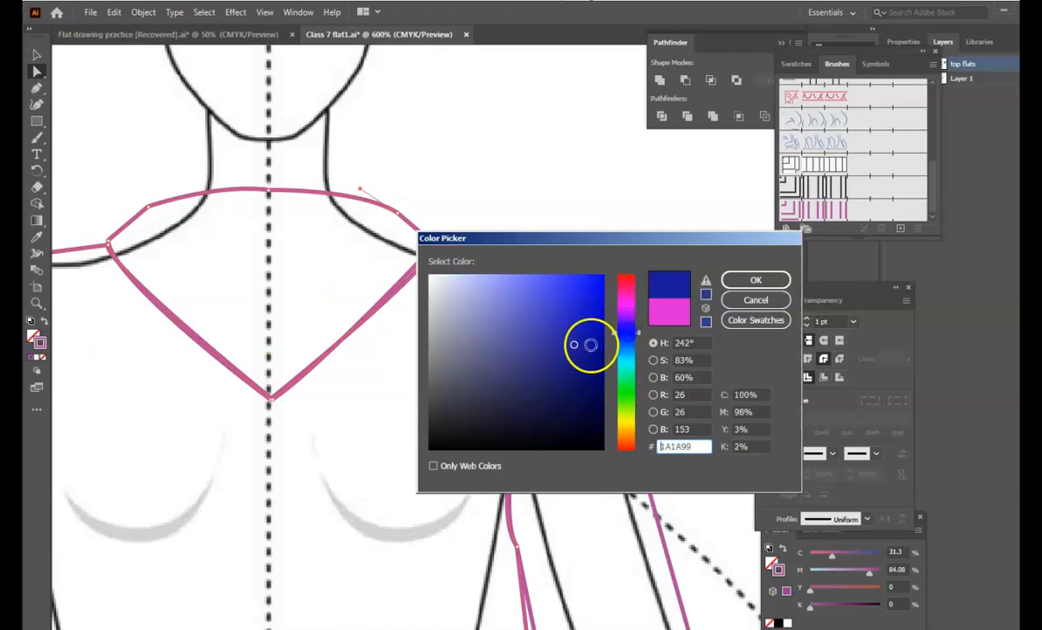
left_click(754, 280)
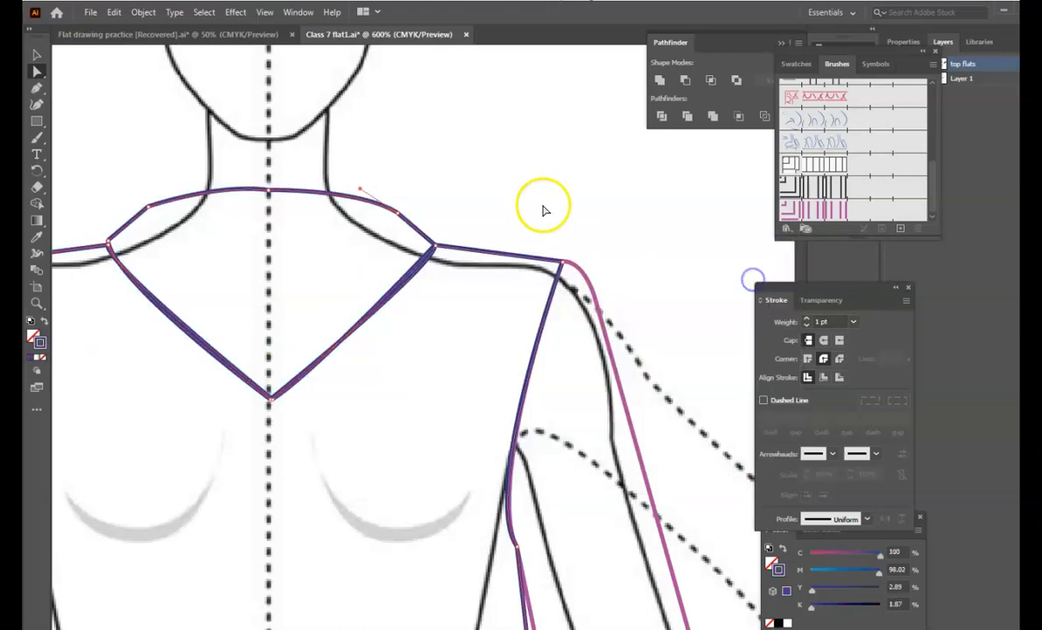
key("ctrl+z")
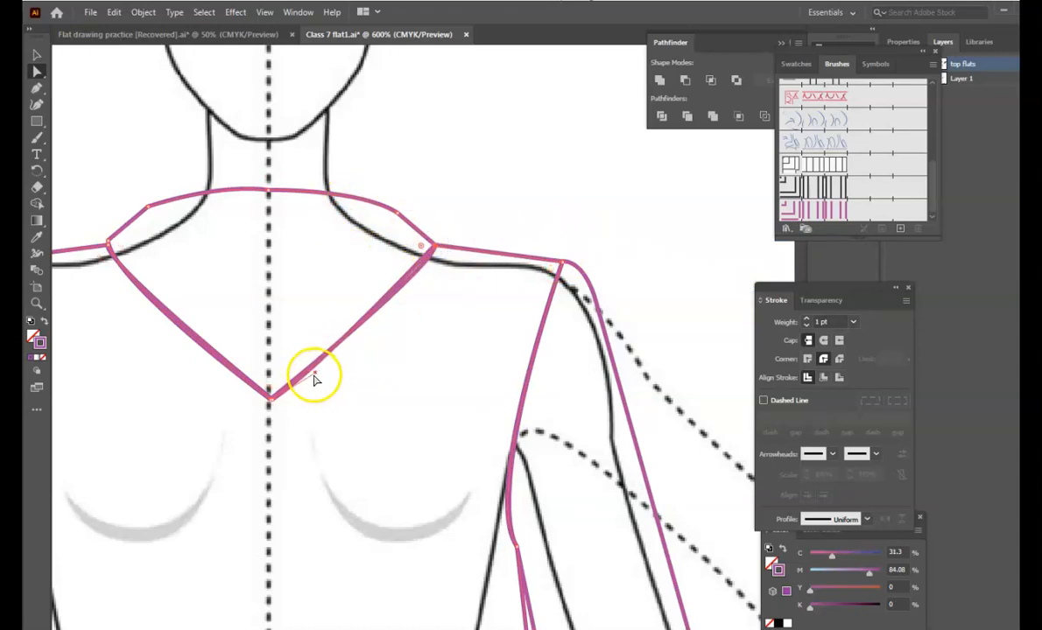
- Adjust the curve handle at the V point so the right front edge follows the sweater's neckline
left_click_drag(335, 370, 333, 376)
left_click(456, 209)
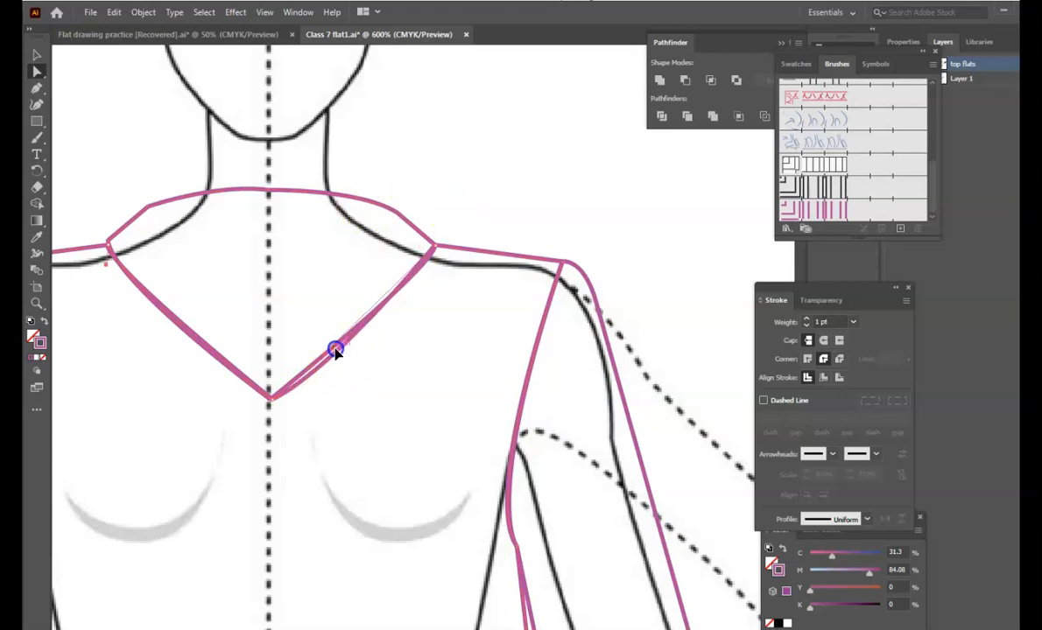
left_click(340, 353)
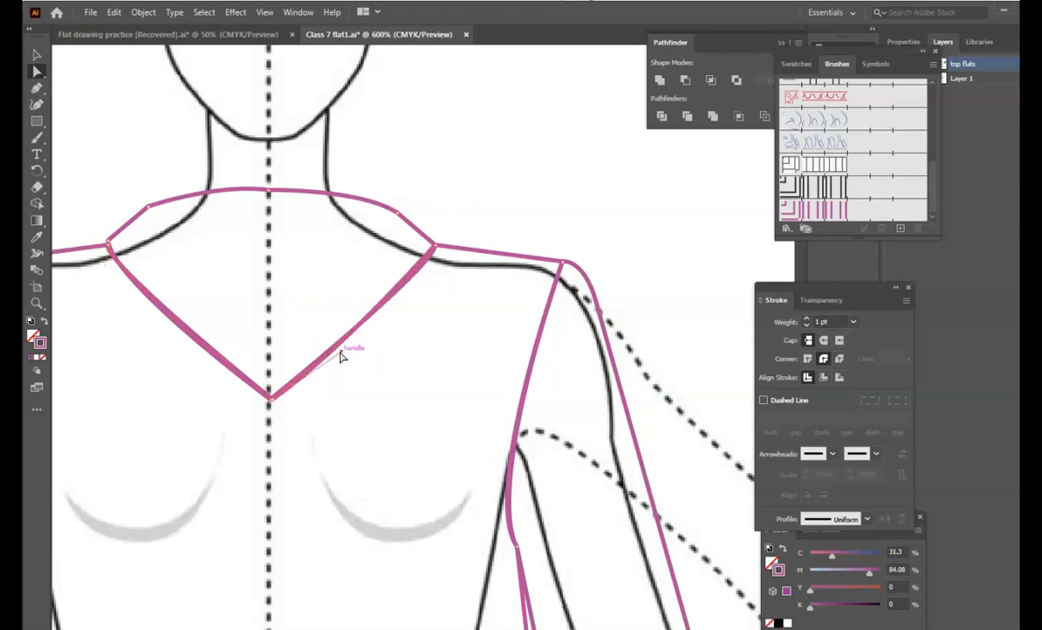
left_click(433, 325)
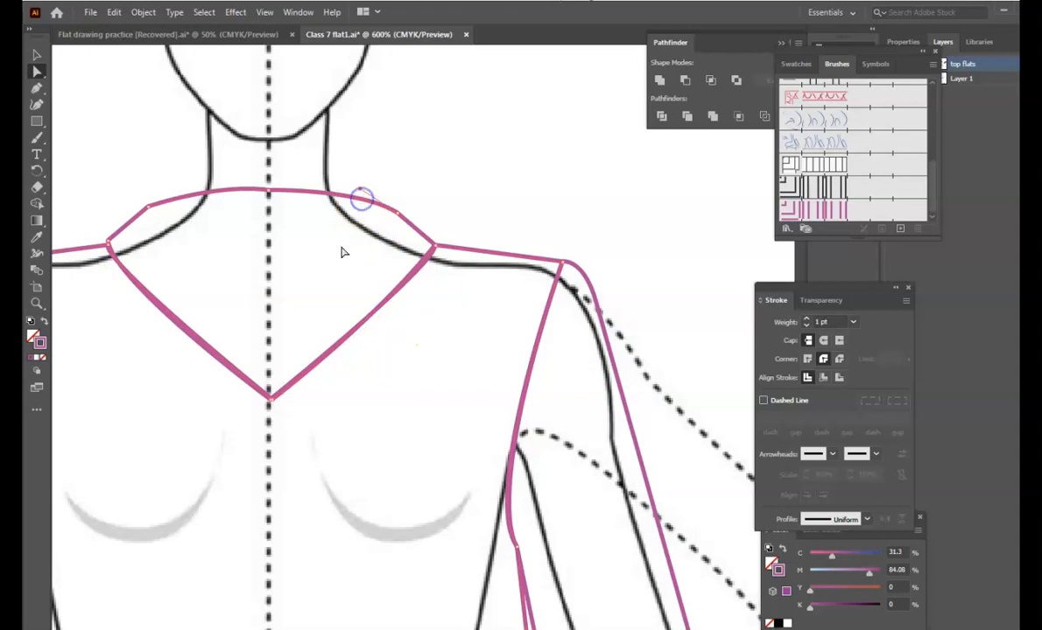
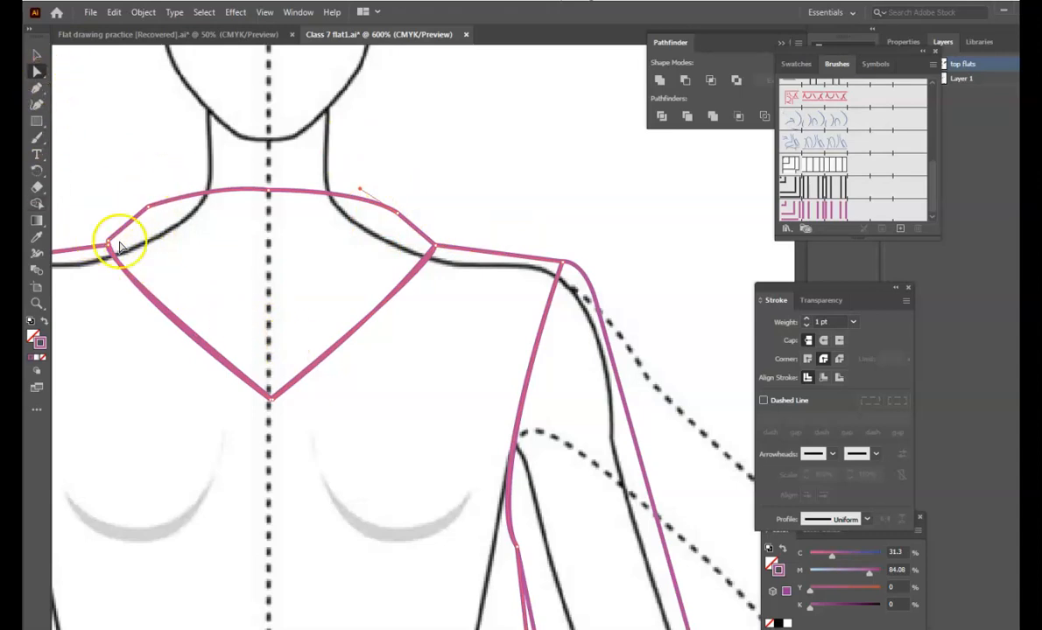
- Draw a V-shaped line inside the neckline with the Pen tool and apply the new magenta rib pattern brush to it
key("p")
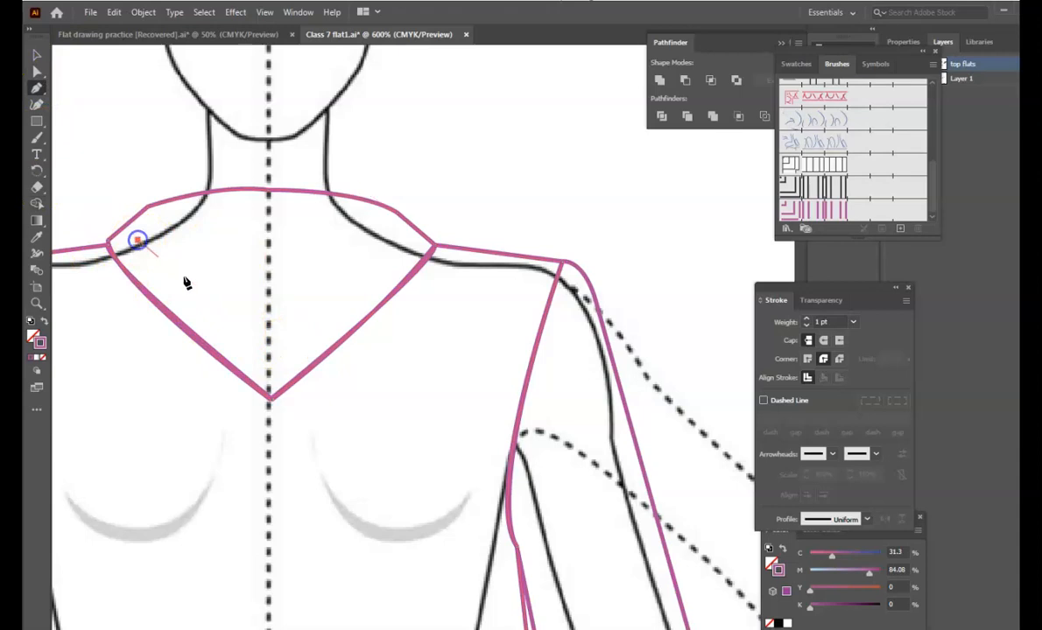
left_click(269, 357)
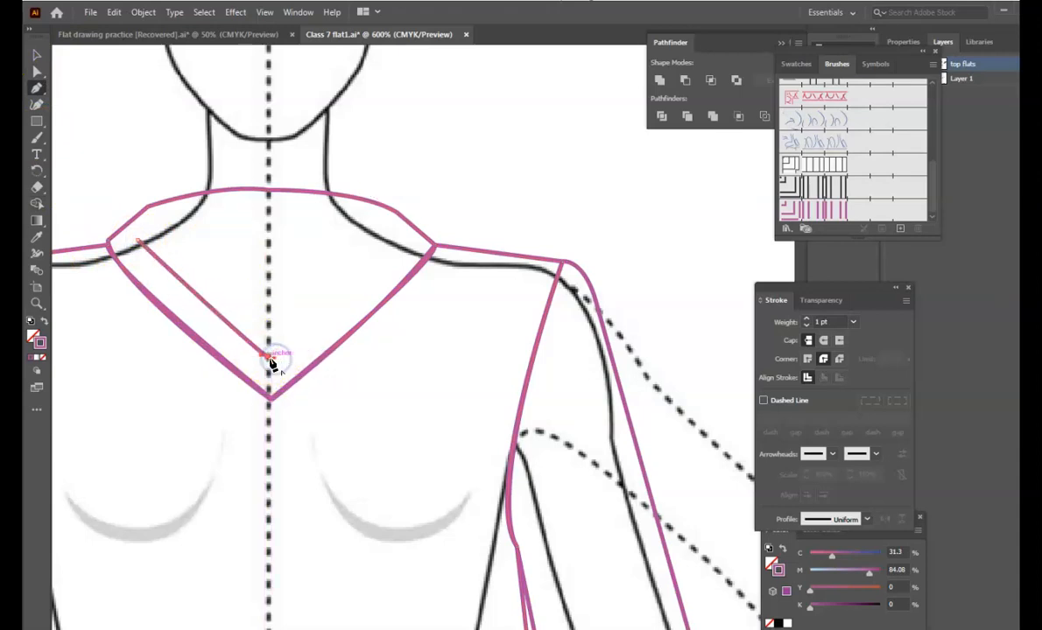
left_click(399, 241)
left_click(845, 169)
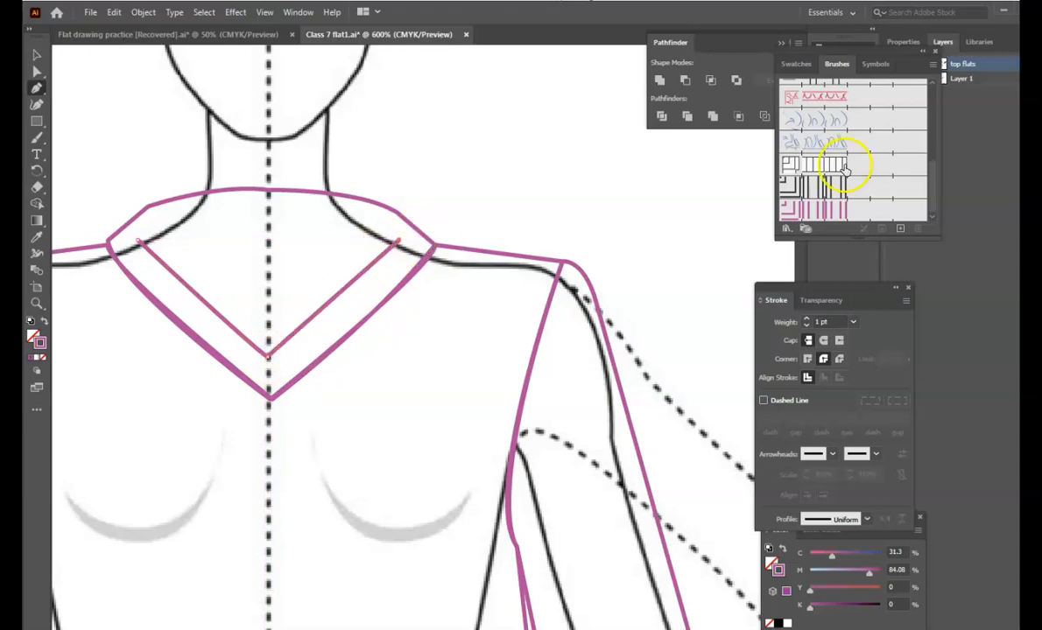
left_click(820, 210)
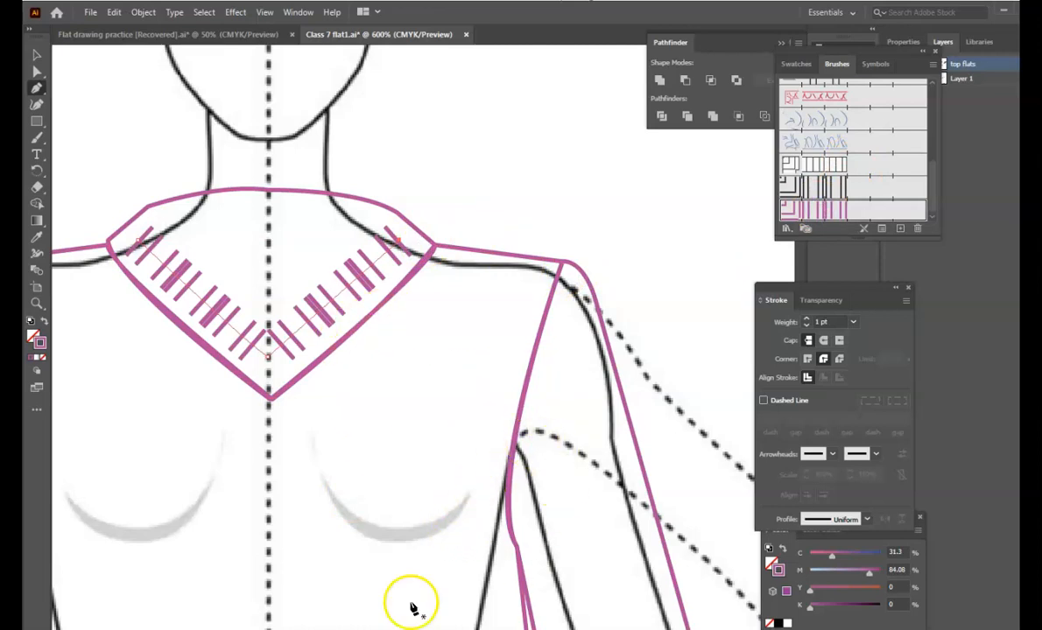
- Move the ribbed V line's two upper anchors outward and its centre anchor down so the ribbing meets the sweater's neckline
key("a")
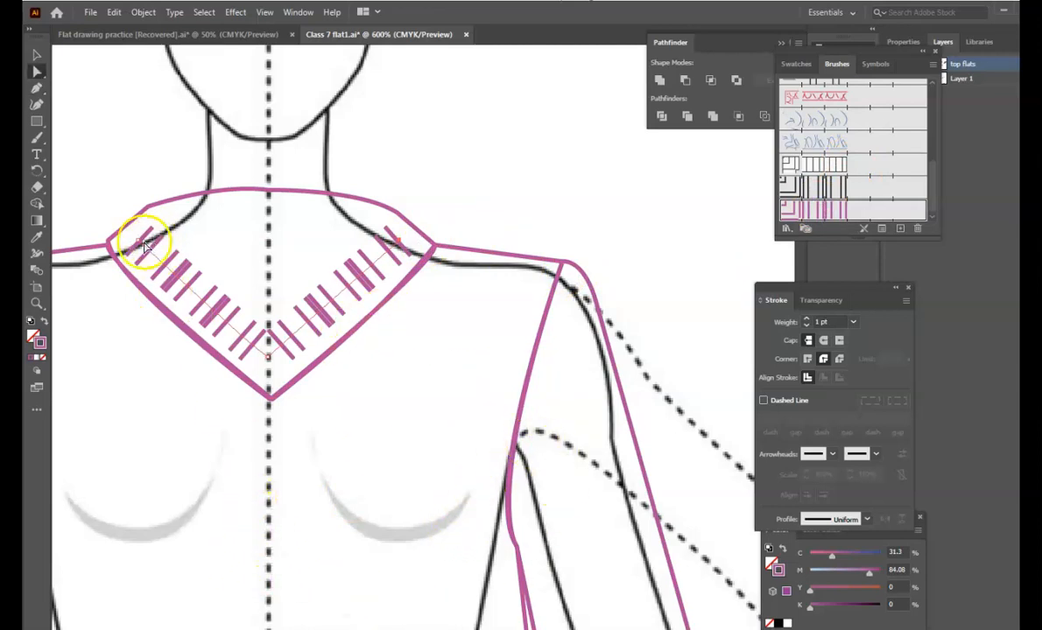
left_click_drag(137, 244, 121, 237)
left_click(270, 357)
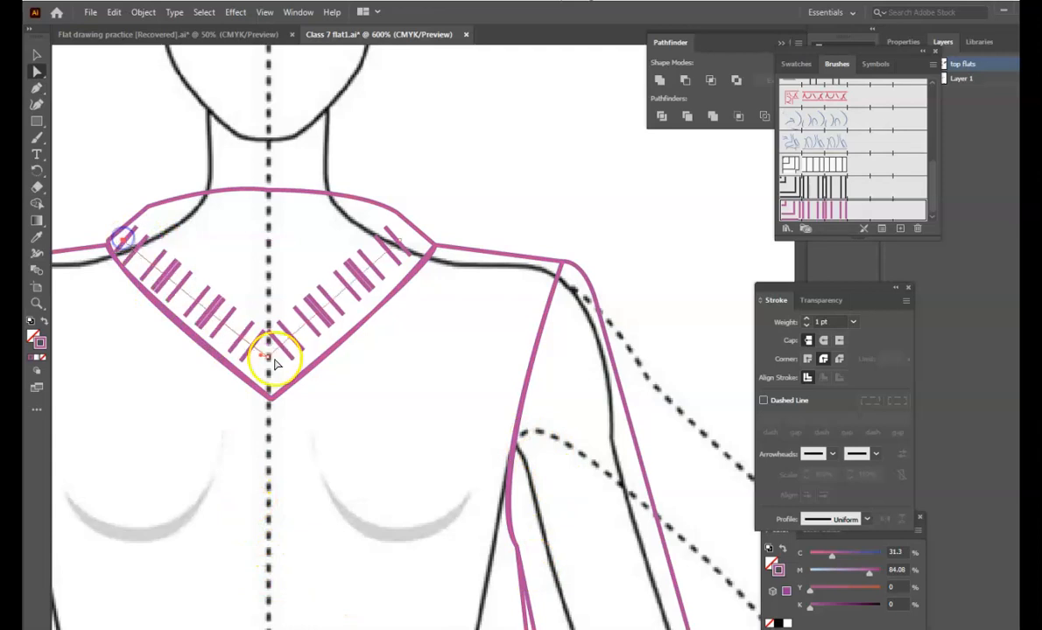
left_click_drag(271, 359, 272, 376)
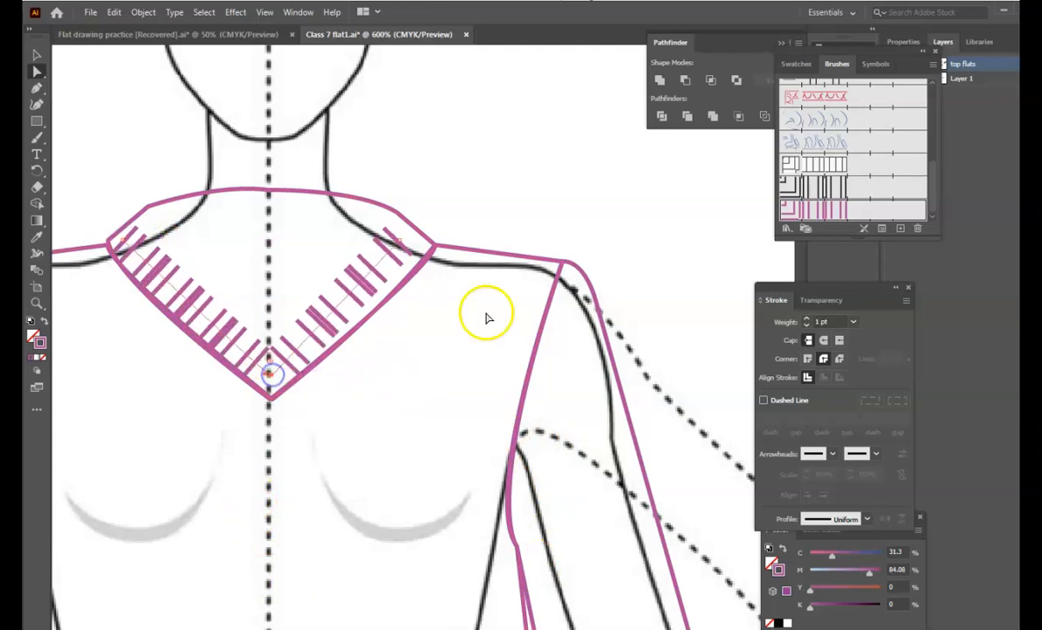
left_click_drag(401, 243, 422, 244)
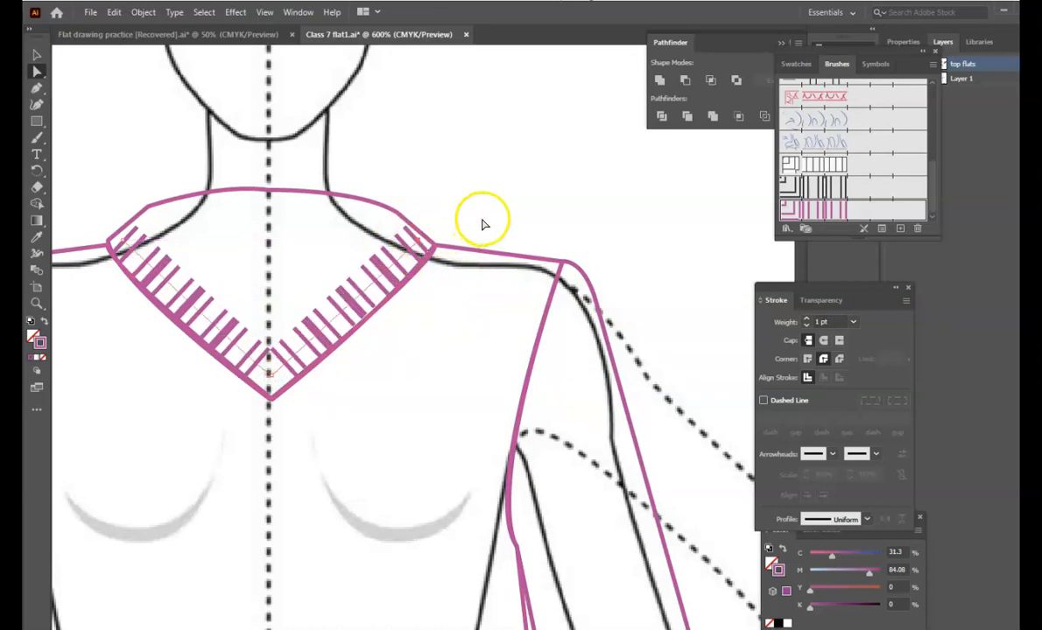
left_click(290, 368)
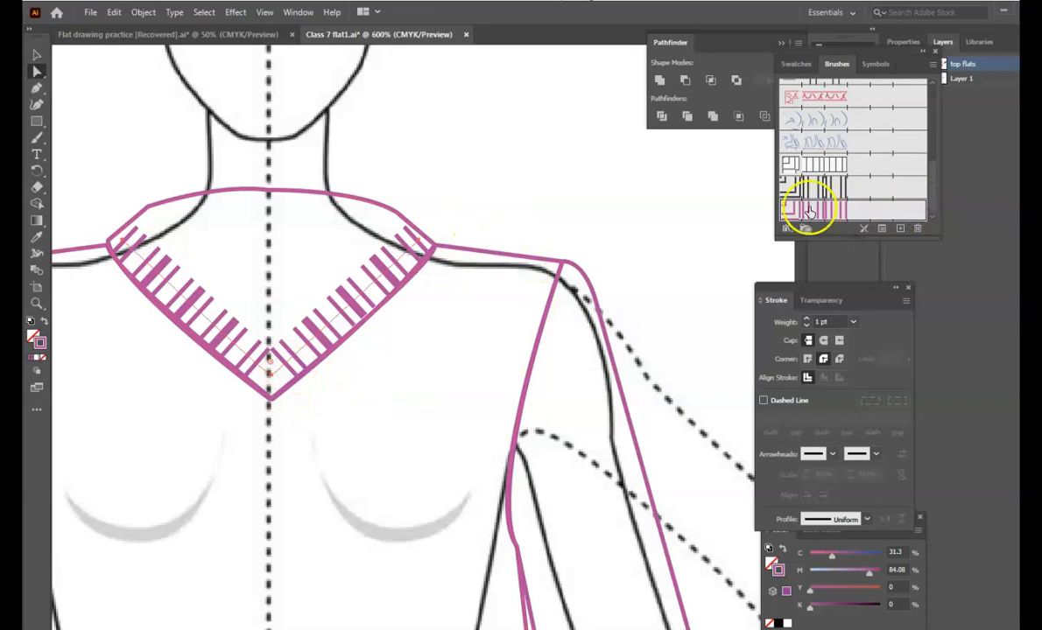
- Try the Approximate path fit and the Auto-Overlap outer corner tile for the magenta rib pattern brush
double_click(809, 210)
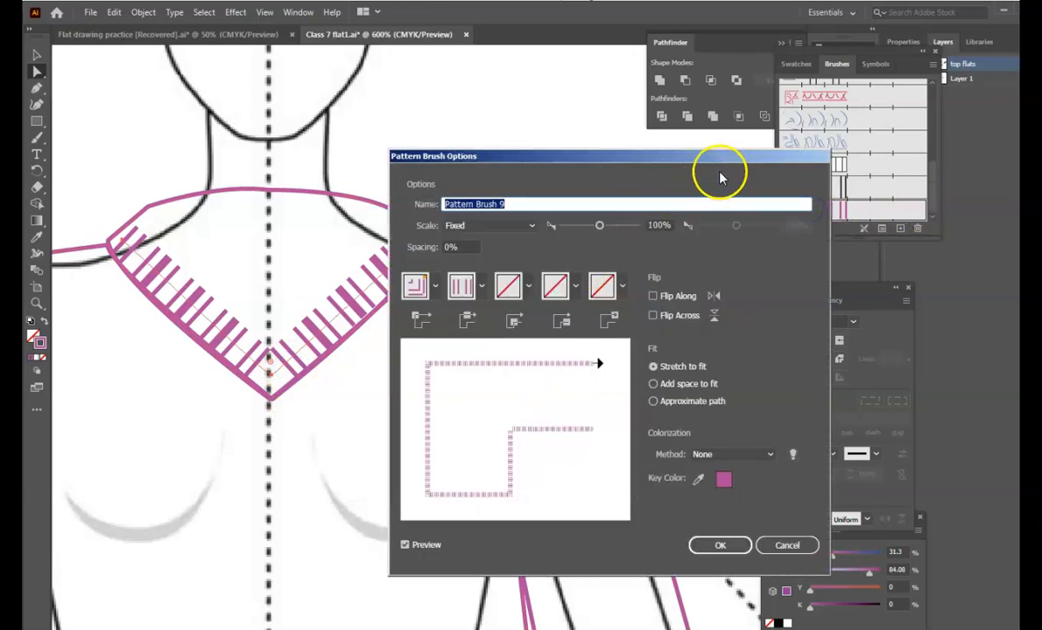
left_click_drag(820, 155, 930, 153)
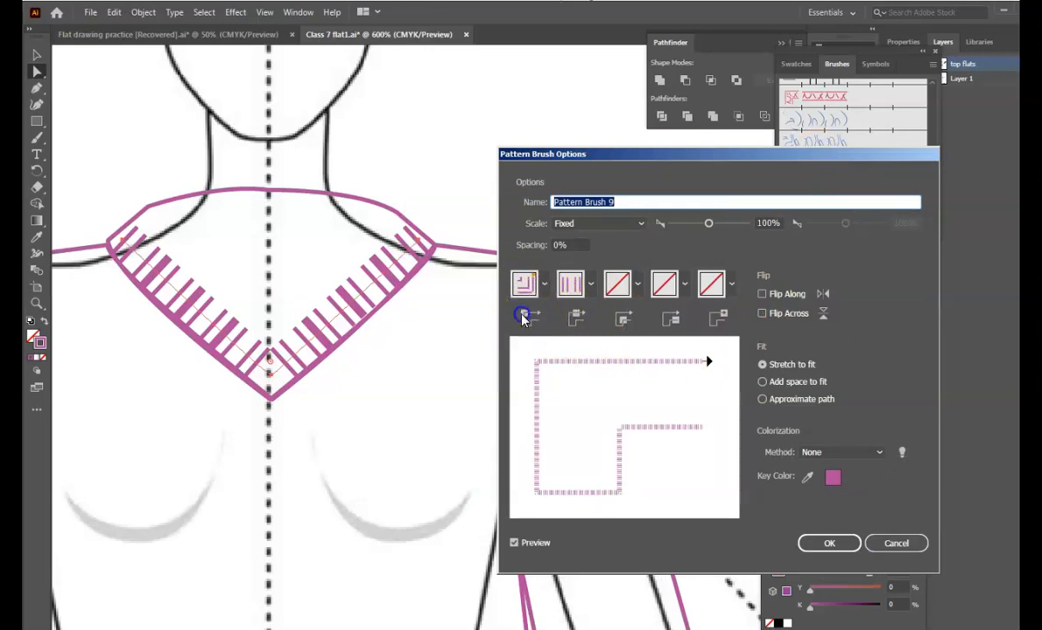
left_click(762, 390)
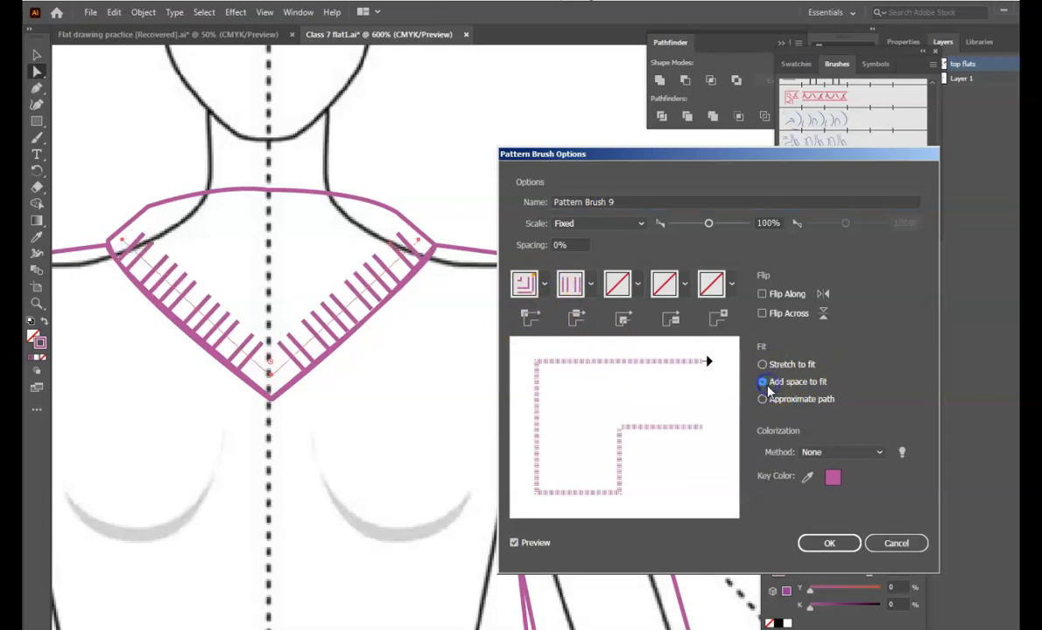
left_click(761, 365)
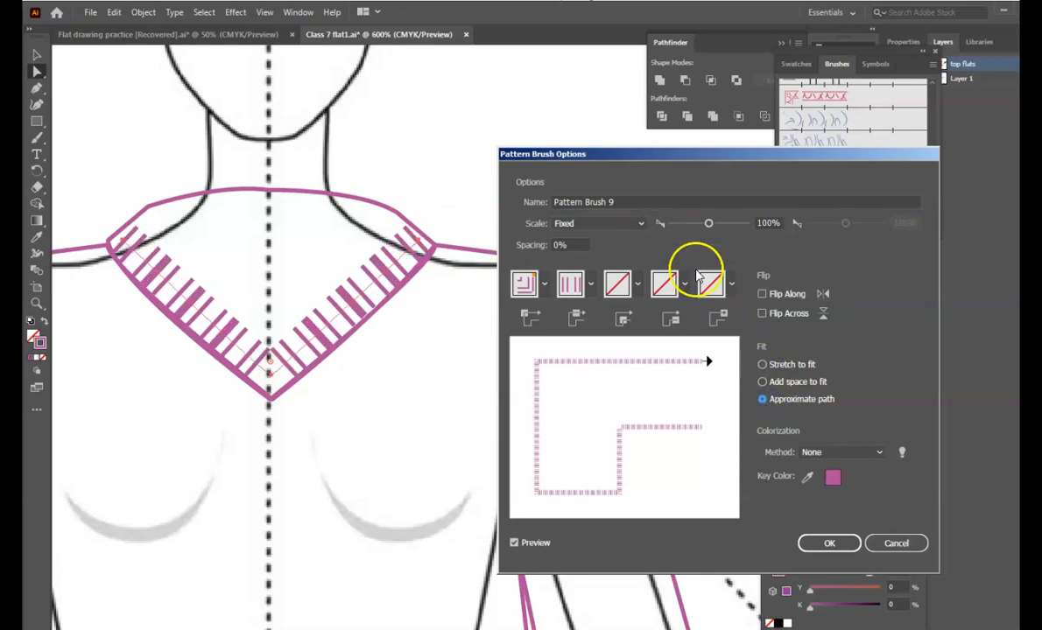
left_click(575, 289)
left_click(576, 292)
left_click(529, 318)
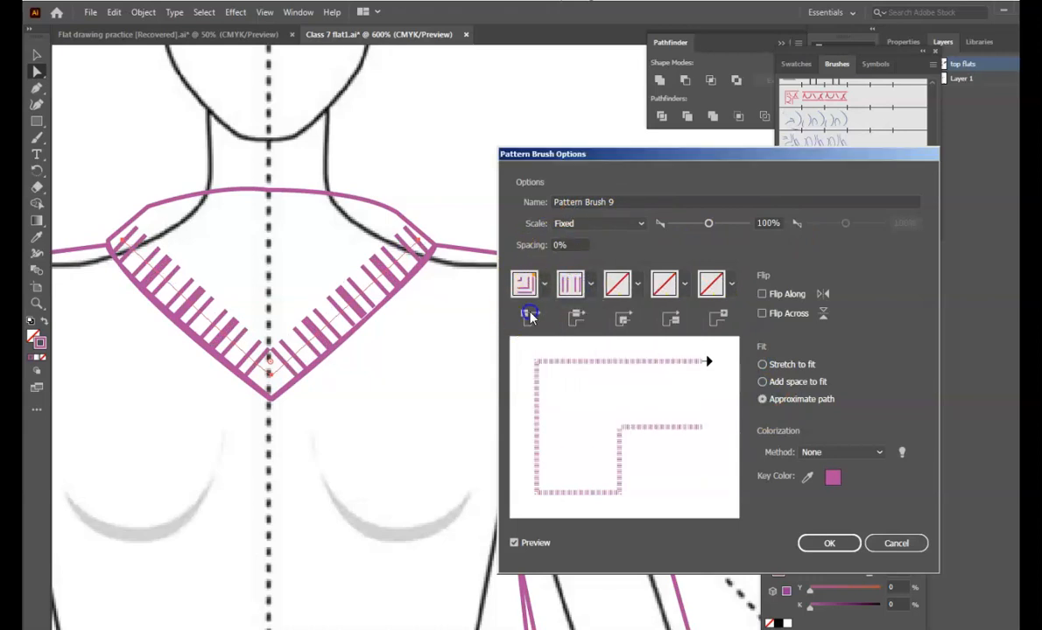
left_click(525, 282)
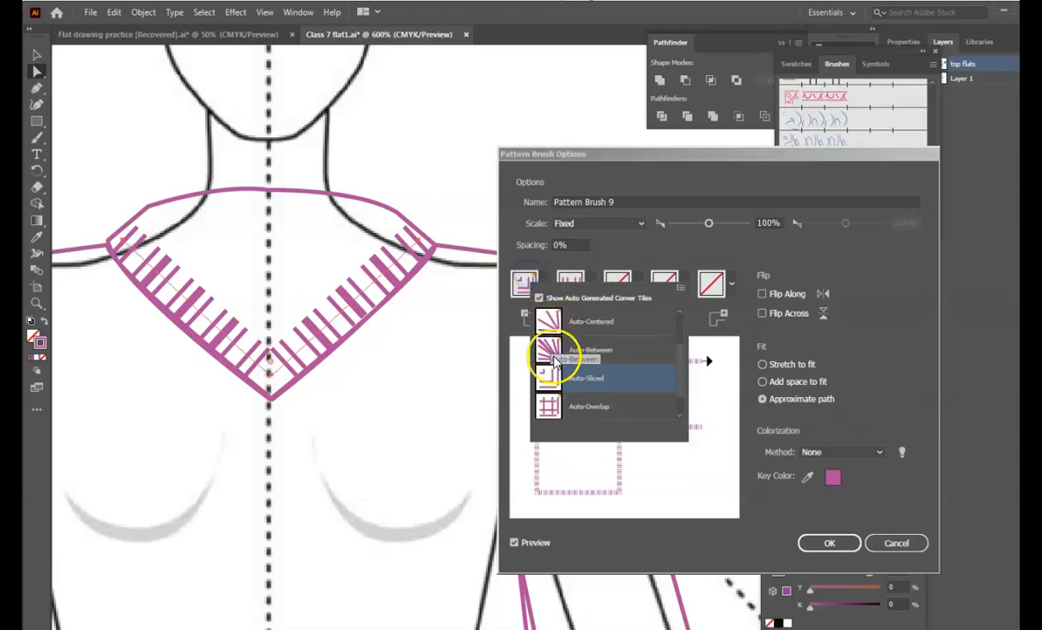
left_click(570, 409)
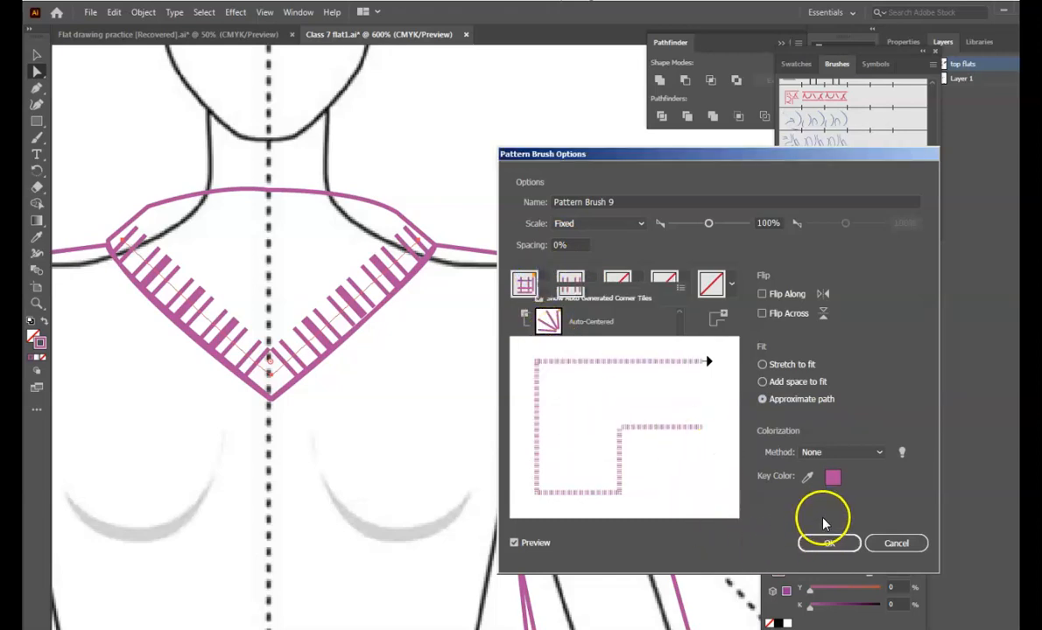
left_click(828, 542)
left_click(524, 388)
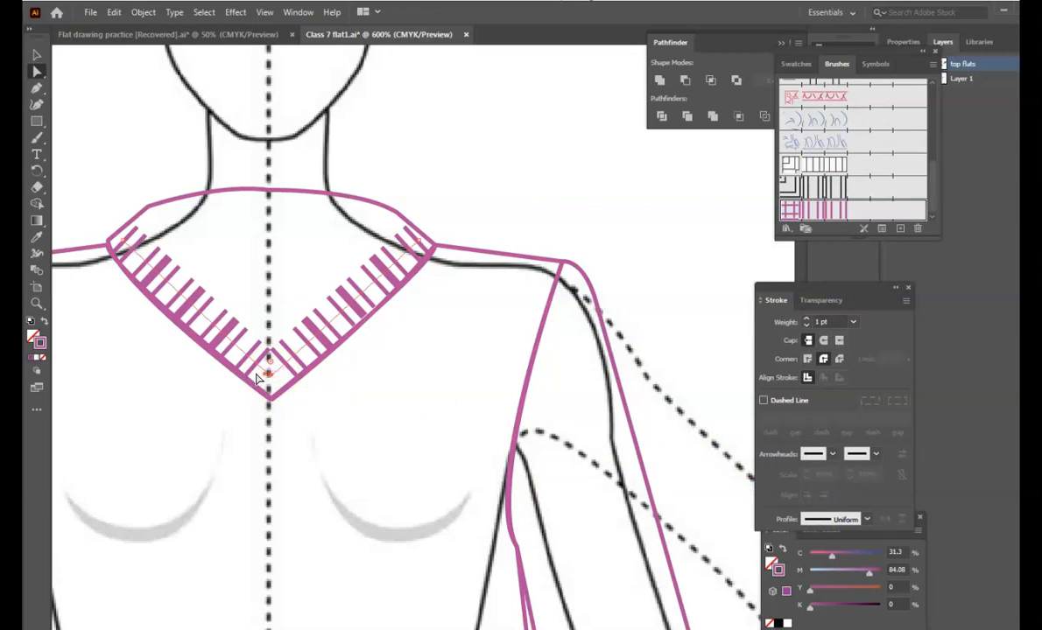
- Undo the brush and anchor edits back to the plain single line inside the neckline's left half
left_click(263, 398)
left_click(546, 192)
key("ctrl+z")
key("ctrl+z")
key("ctrl+z")
key("ctrl+z")
key("ctrl+z")
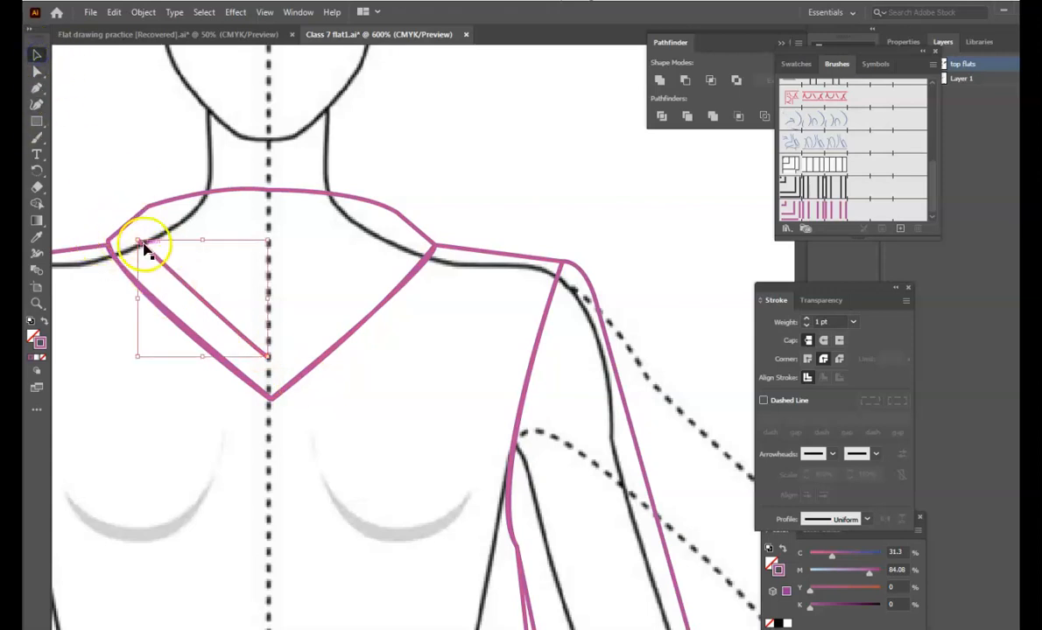
- Move the single line's upper anchor up toward the left shoulder point and apply the magenta rib pattern brush to it
key("a")
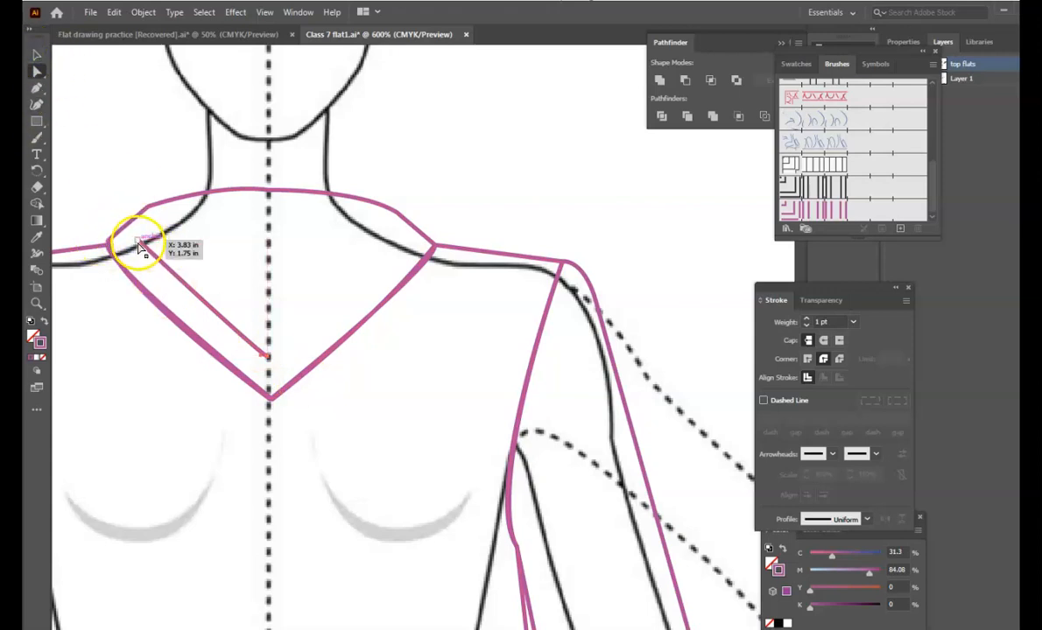
left_click_drag(138, 244, 127, 233)
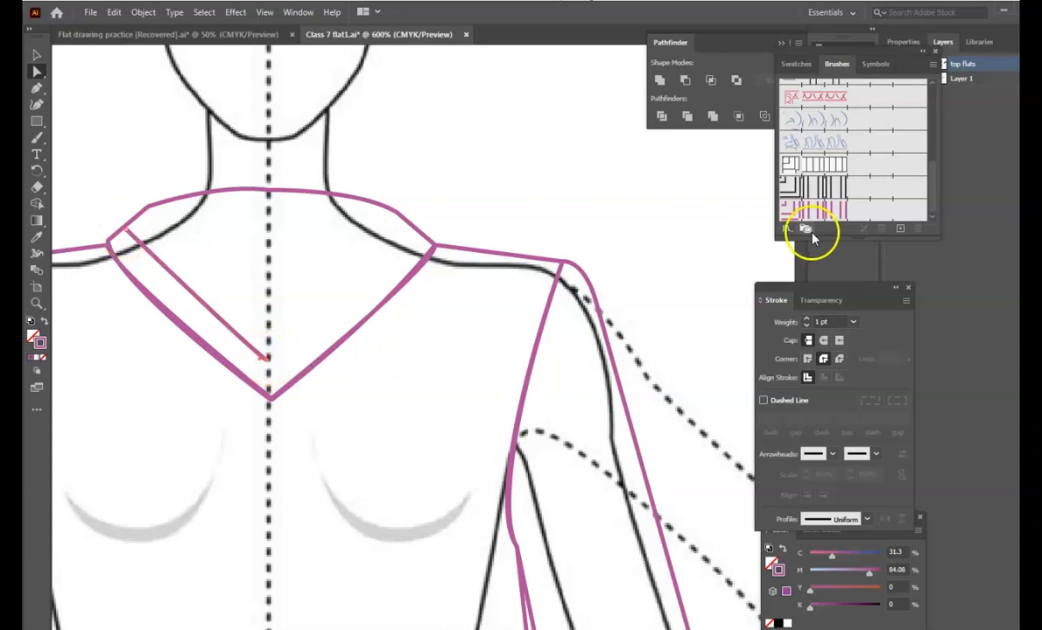
left_click(864, 211)
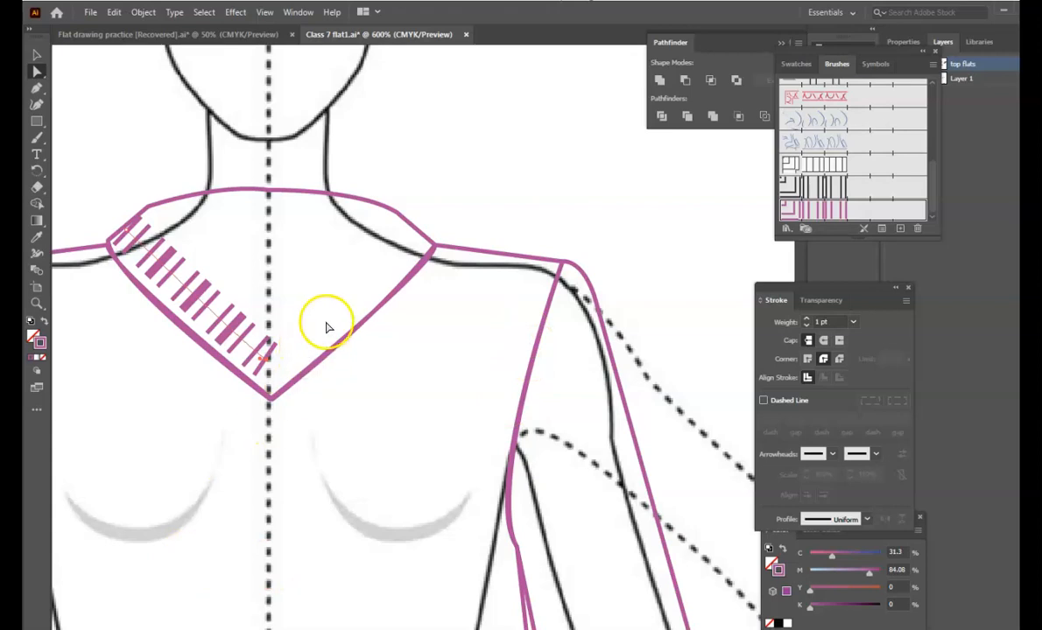
- Adjust both end anchors of the ribbed line so it follows the left neckline edge down to the V point
left_click(265, 360)
left_click_drag(267, 368, 265, 366)
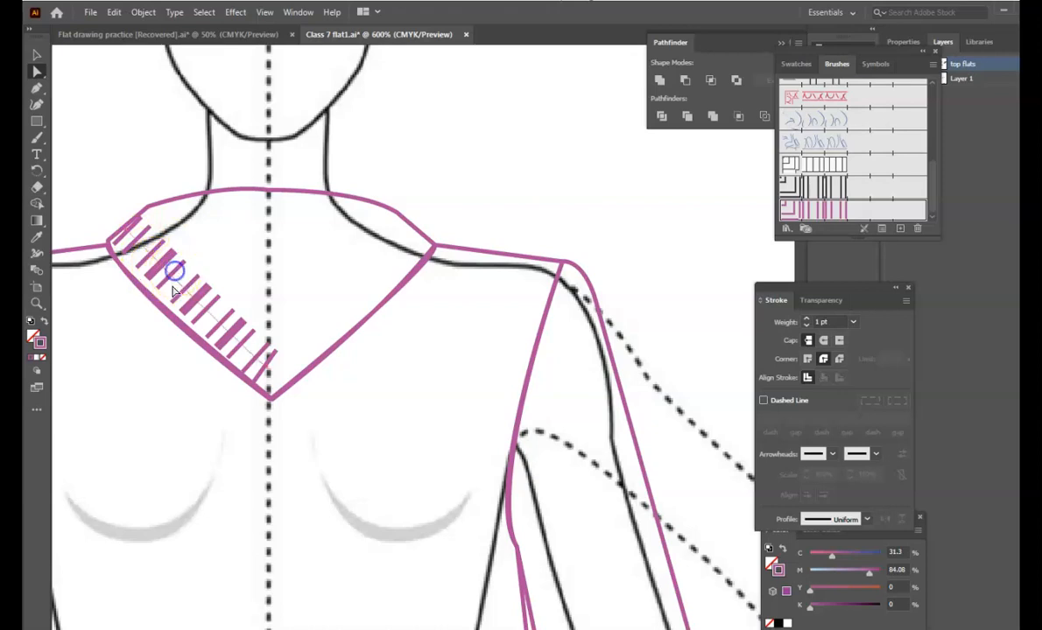
left_click_drag(268, 356, 268, 374)
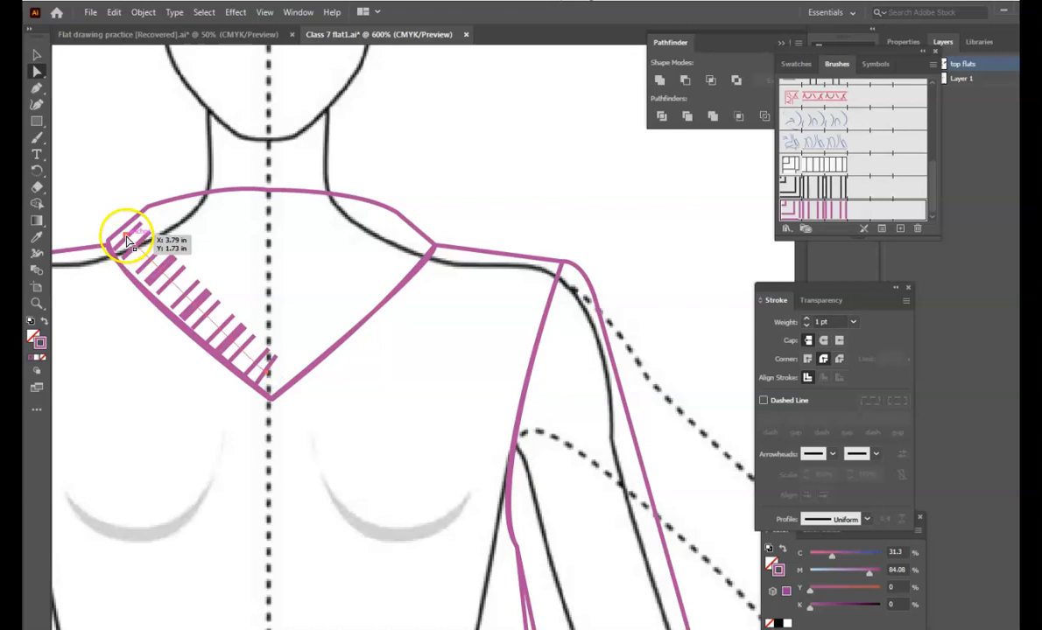
left_click_drag(127, 236, 116, 232)
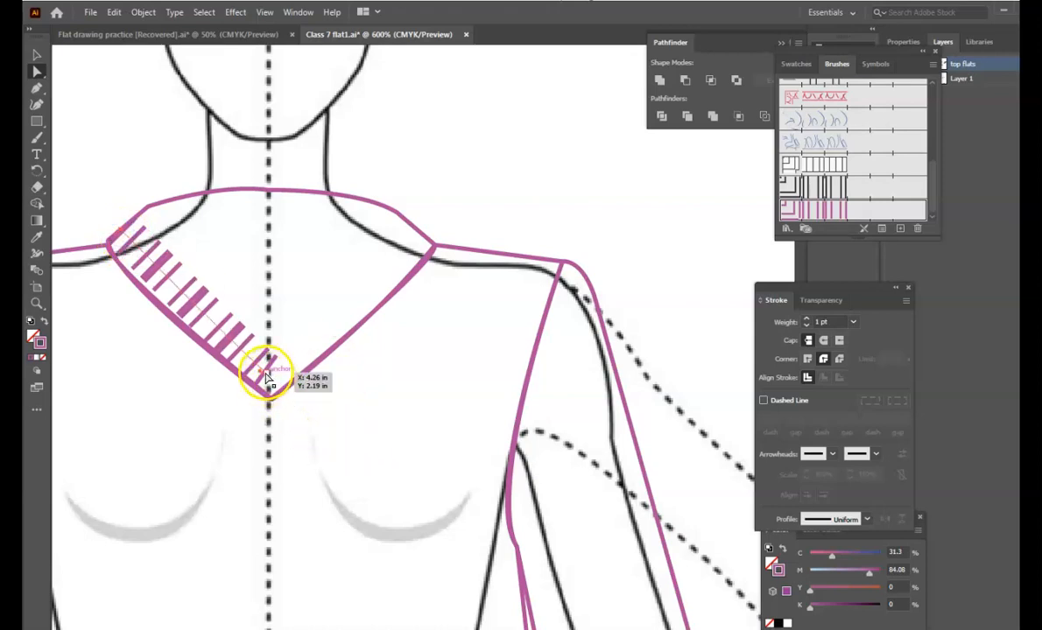
left_click(266, 376)
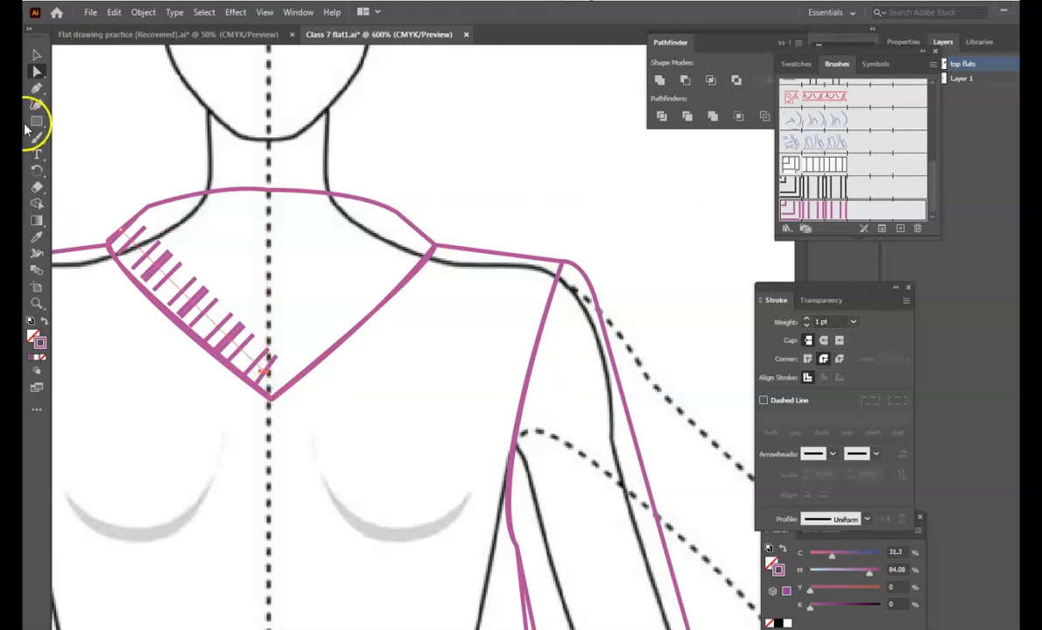
- Create a copy of the left ribbed line reflected across the vertical axis
left_click(36, 58)
right_click(245, 350)
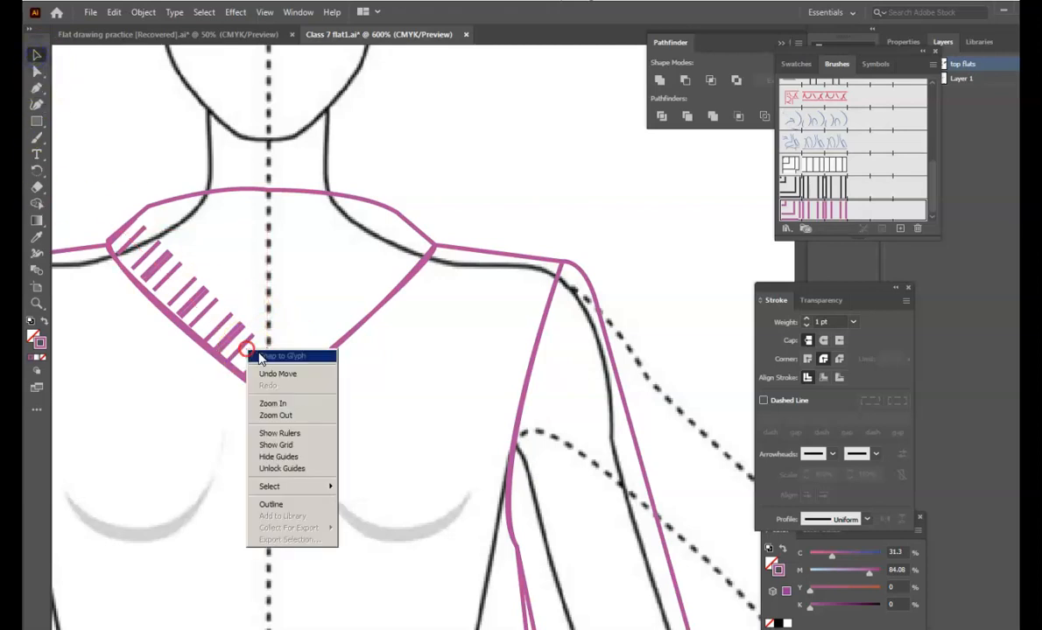
left_click(204, 320)
left_click(204, 320)
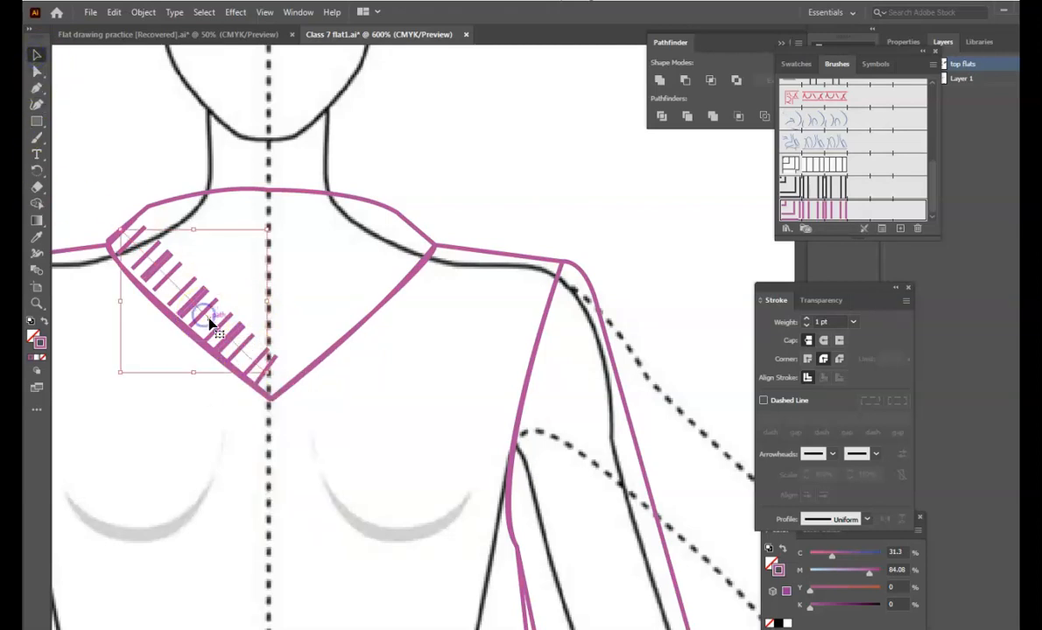
right_click(208, 320)
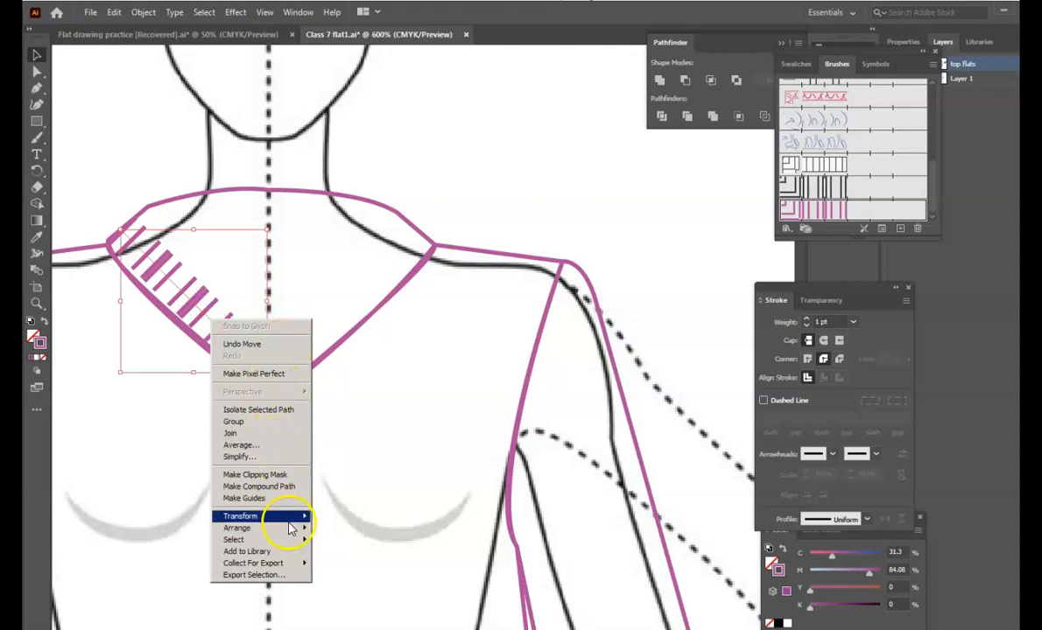
mouse_move(293, 516)
left_click(183, 559)
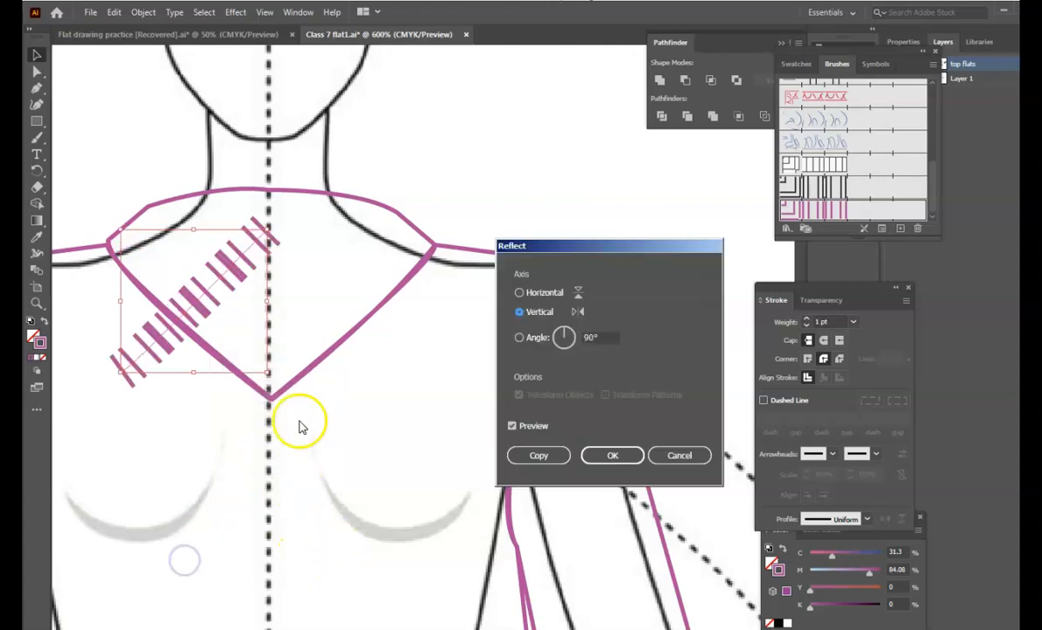
left_click(538, 455)
- Nudge the reflected rib copy right and slightly down until it lines the right neckline edge
key("Right")
key("Right")
key("Right")
key("Right")
key("Right")
key("Right")
key("Right")
key("Right")
key("Right")
key("Right")
key("Right")
key("Right")
key("Right")
key("Right")
key("Right")
key("Right")
key("Right")
key("Right")
key("Right")
key("Right")
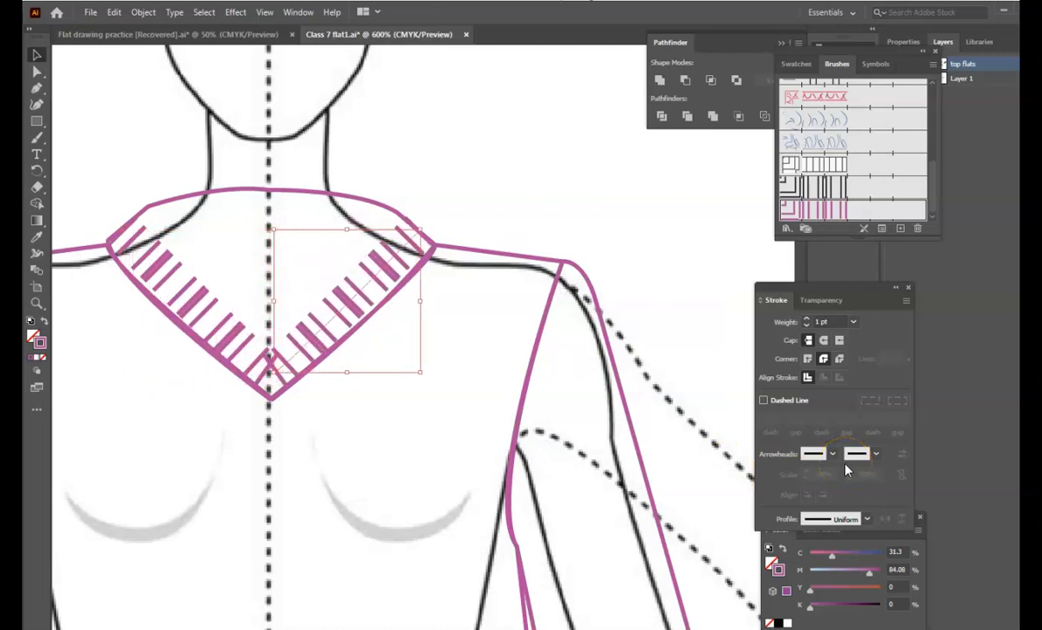
key("Right")
key("Left")
key("Down")
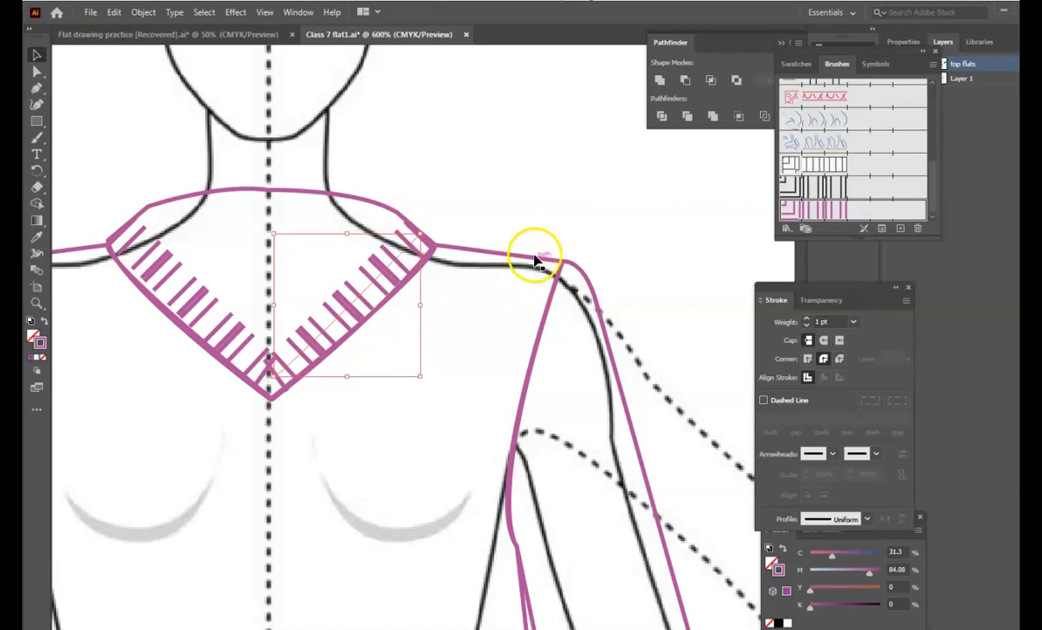
left_click(535, 213)
- Draw a curved inner edge line with the Pen tool along the left ribbing to the centre front, adjusting its upper end
key("p")
left_click(163, 218)
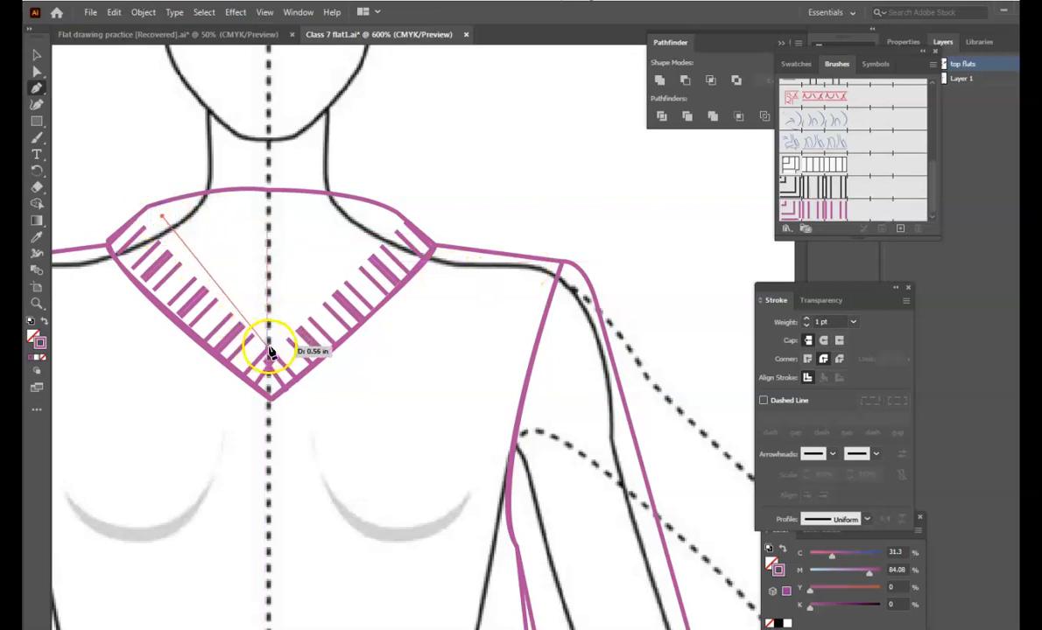
left_click_drag(270, 352, 439, 489)
key("a")
left_click_drag(172, 220, 163, 237)
- Create a copy of the ribbing's left inner edge line reflected across the vertical axis
left_click(38, 56)
left_click(224, 310)
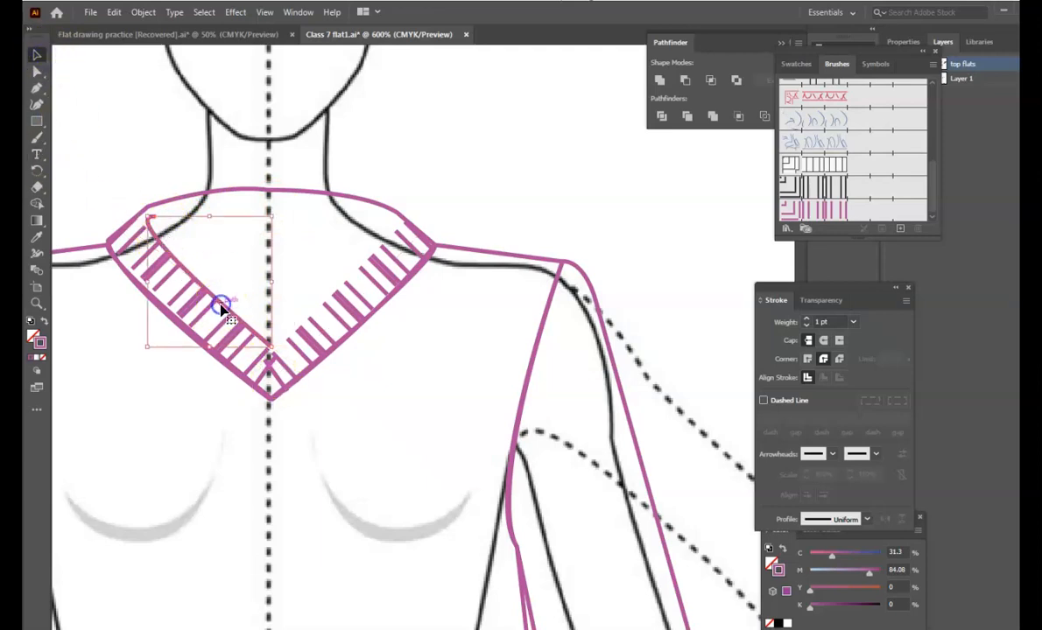
right_click(221, 308)
mouse_move(254, 524)
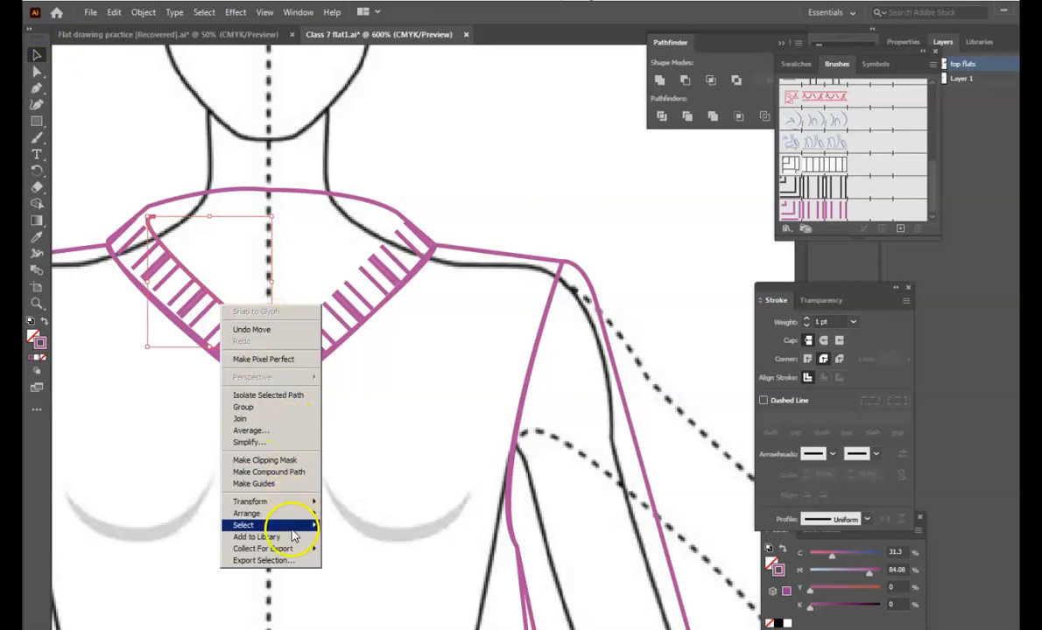
left_click(127, 124)
double_click(171, 252)
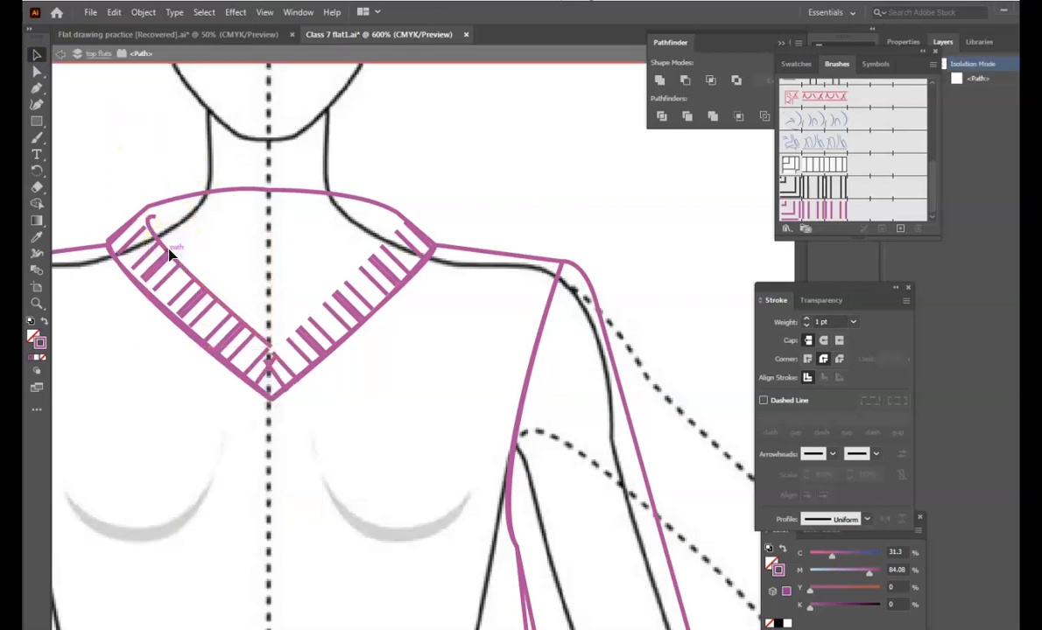
key("Escape")
right_click(171, 252)
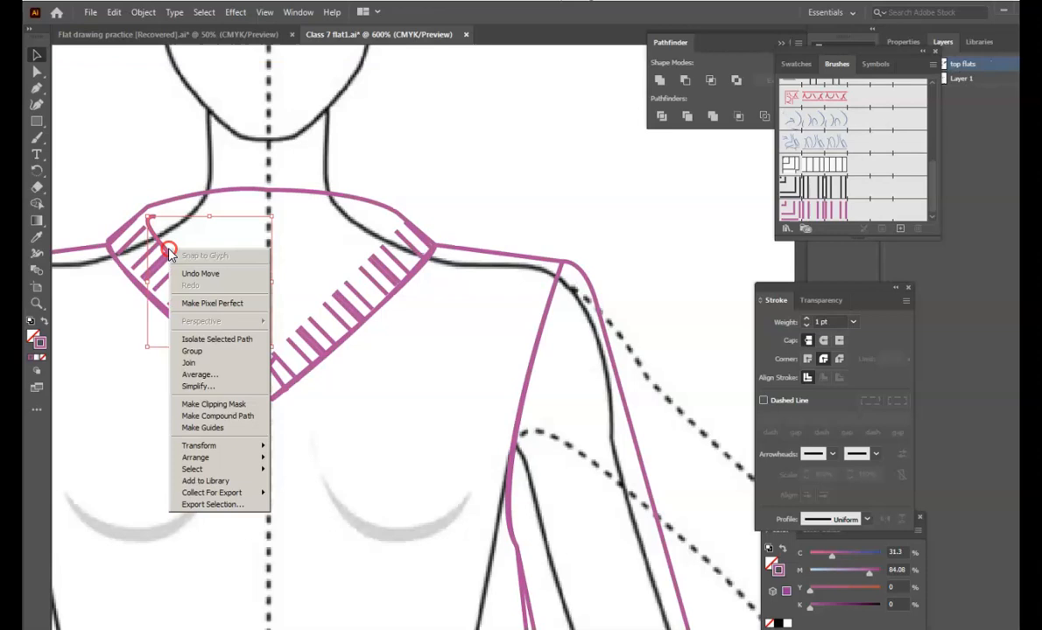
mouse_move(223, 446)
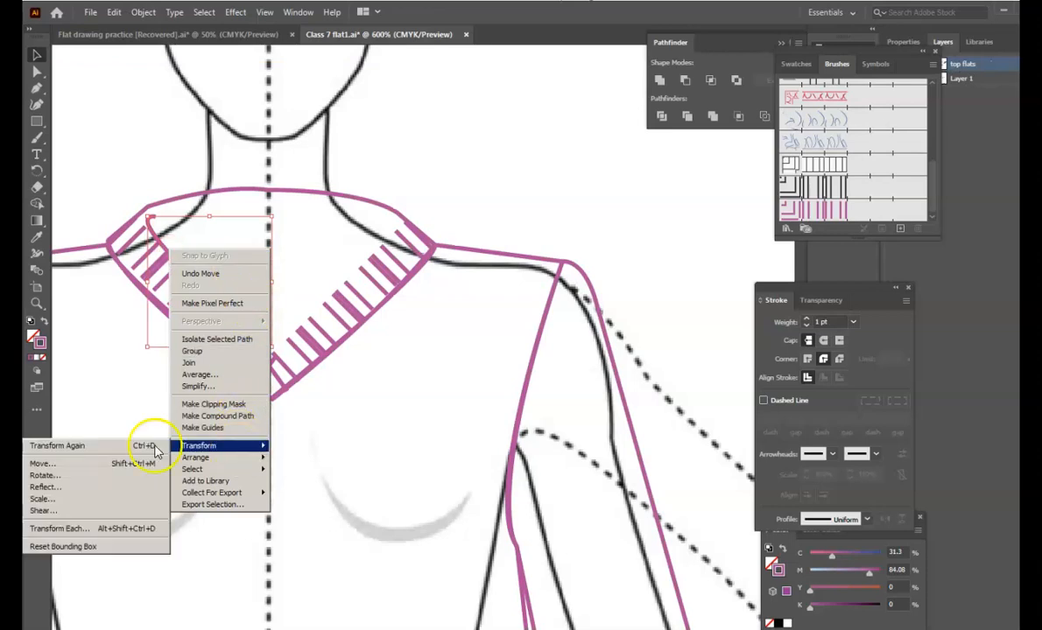
left_click(135, 484)
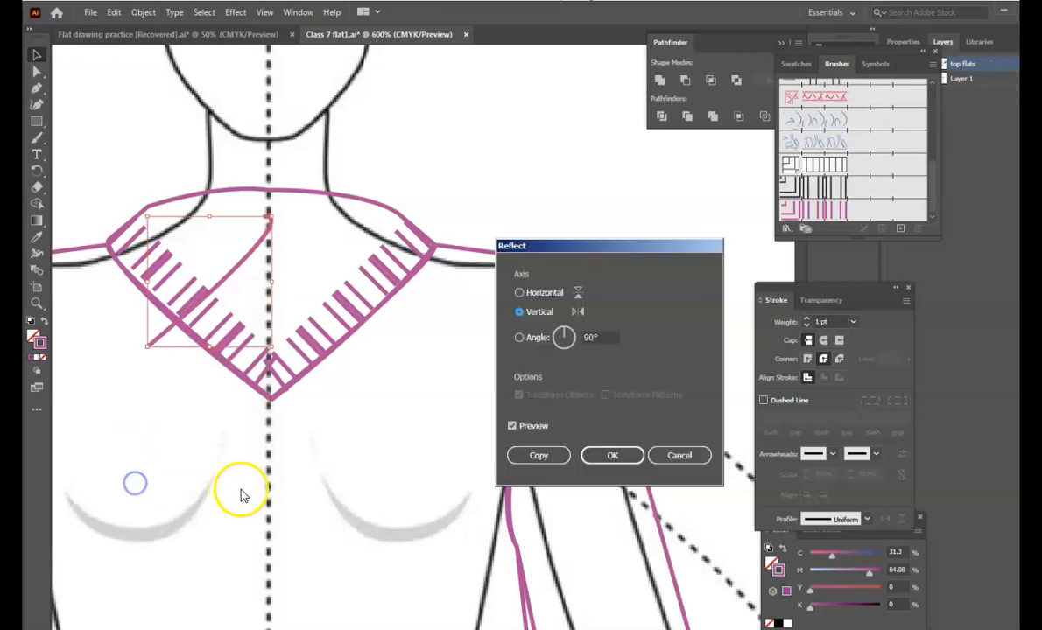
left_click(537, 456)
- Nudge the reflected inner edge line right until it meets the left line at centre front and borders the right ribbing, then deselect it
key("Right")
key("Right")
key("Right")
key("Right")
key("Right")
key("Right")
key("Right")
key("Right")
key("Right")
key("Right")
key("Right")
key("Right")
key("Right")
key("Right")
key("Right")
key("Right")
key("Right")
key("Right")
key("Right")
key("Right")
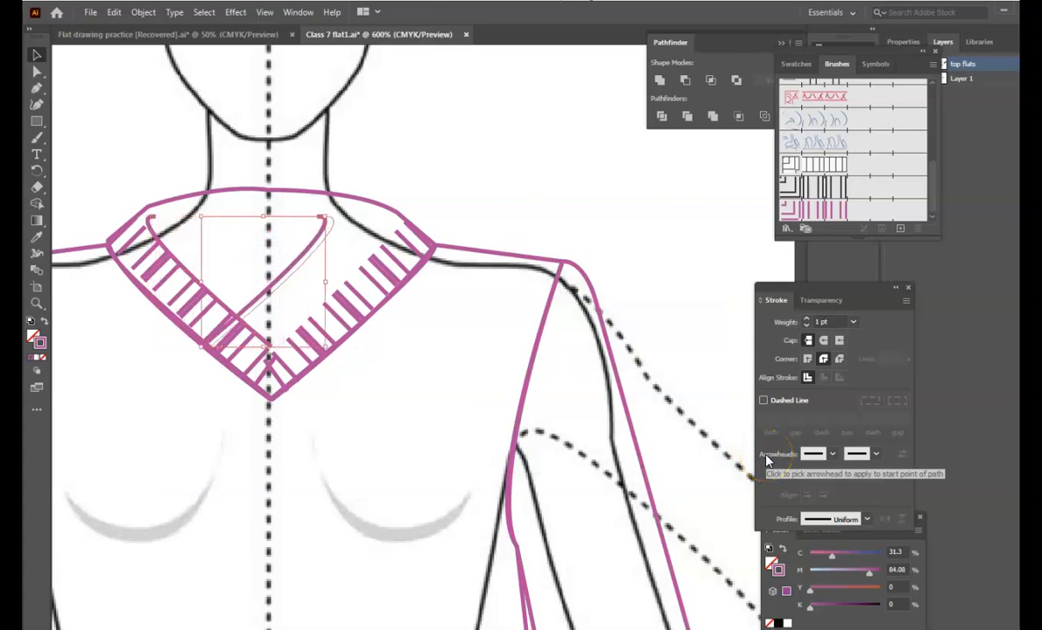
key("Right")
key("Right")
key("Right")
key("Right")
key("Right")
key("Right")
key("Right")
key("Right")
key("Right")
key("Right")
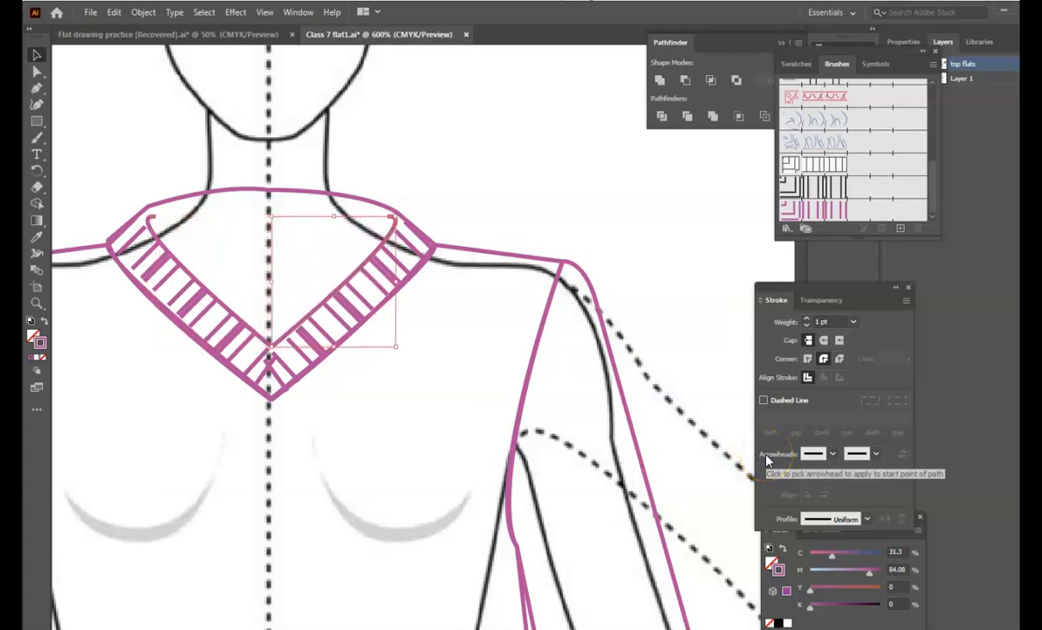
key("Left")
key("Left")
key("Left")
left_click(513, 168)
- Draw a curved lower edge line for the back neckband between the two inner ribbing edges with the Pen tool, adjusting its right end
left_click(159, 236)
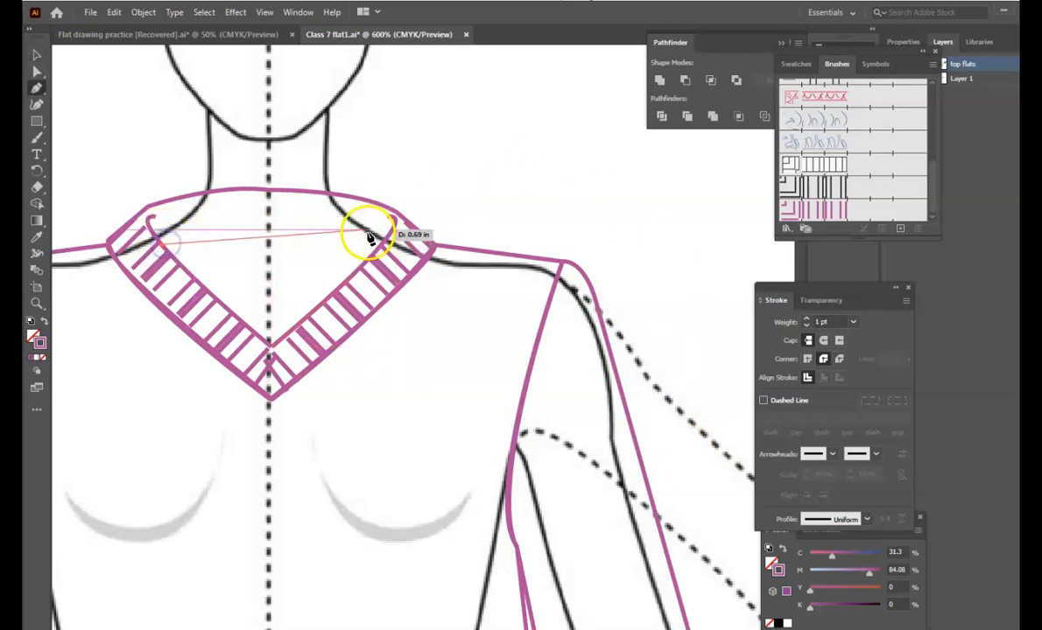
left_click_drag(377, 243, 494, 279)
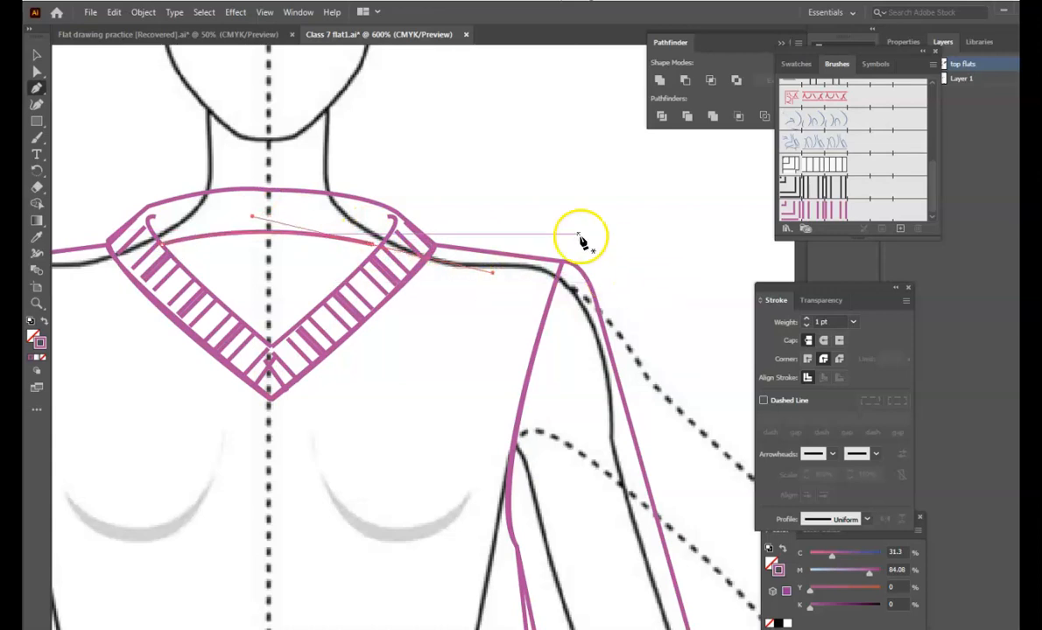
key("a")
left_click_drag(367, 250, 381, 251)
left_click(542, 170)
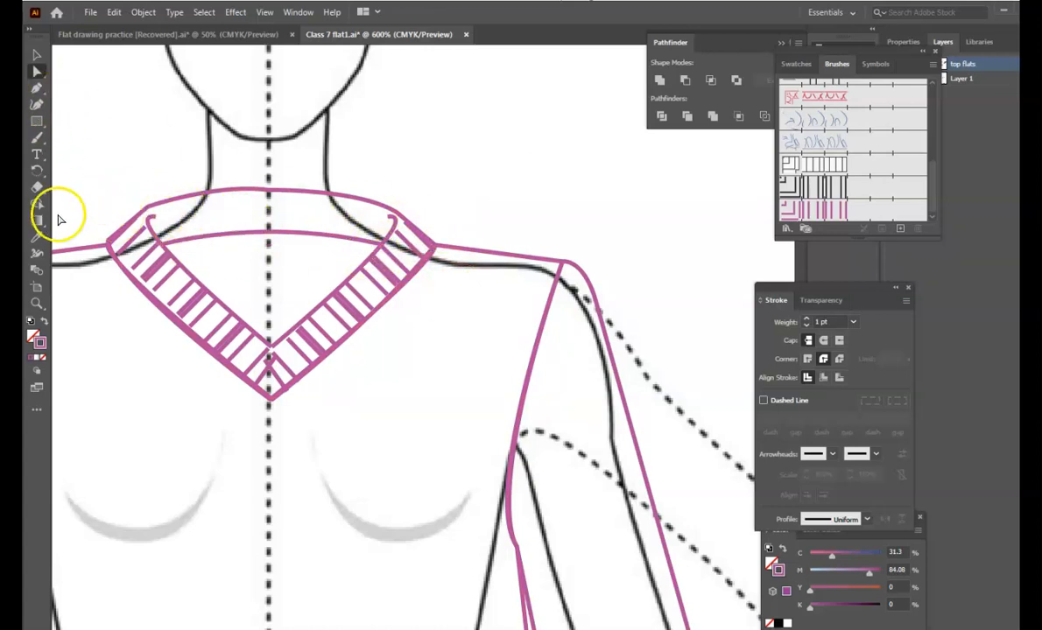
- Draw a gently curved path midway through the back neckband with the Pen tool and apply the magenta rib pattern brush to it
key("p")
left_click(154, 216)
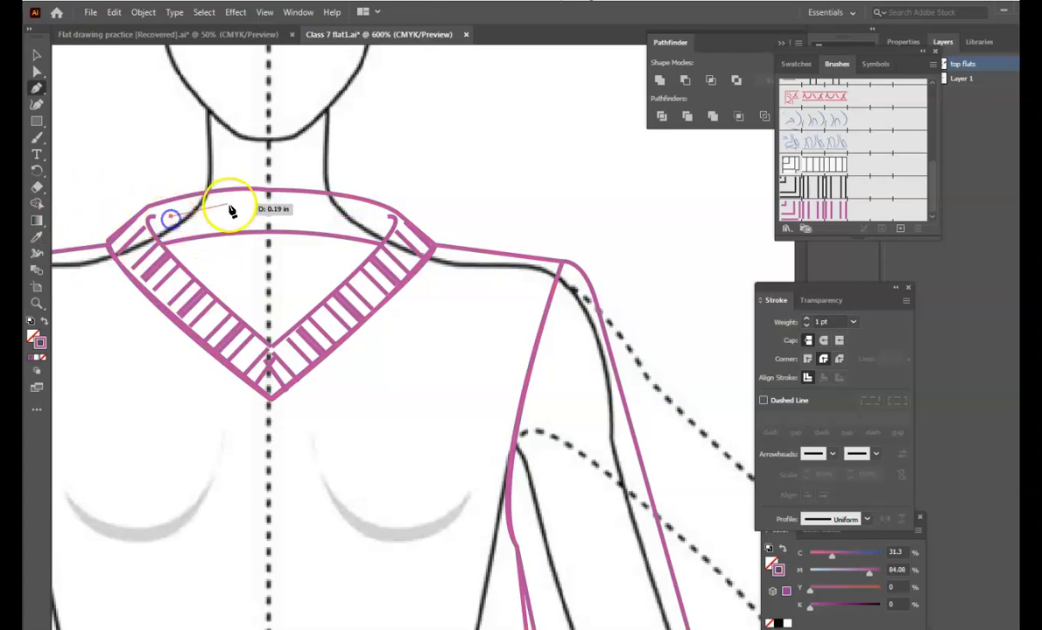
left_click(352, 215)
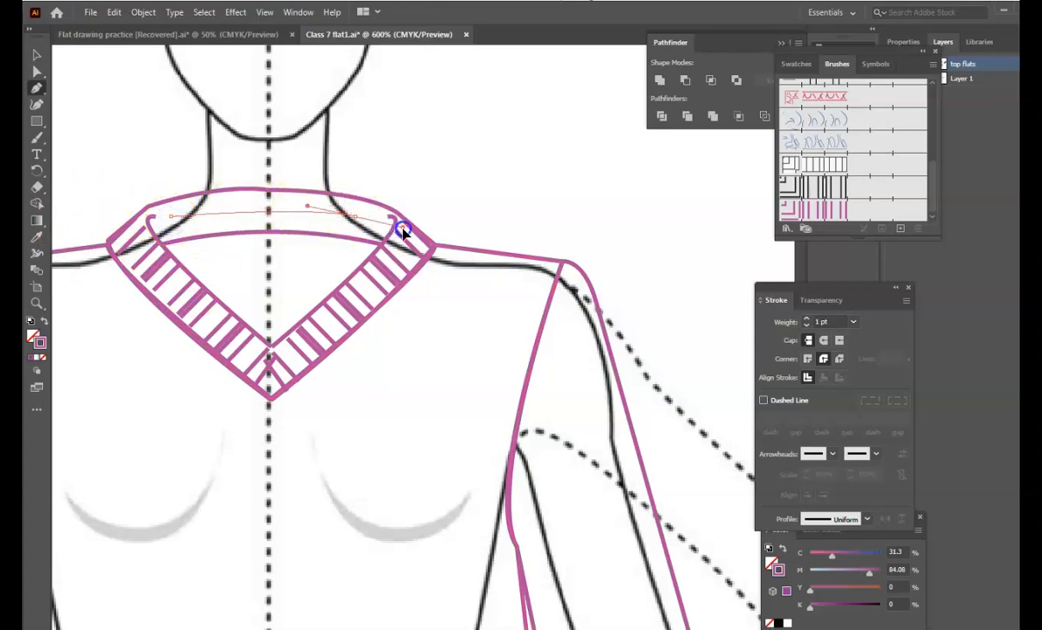
left_click(844, 209)
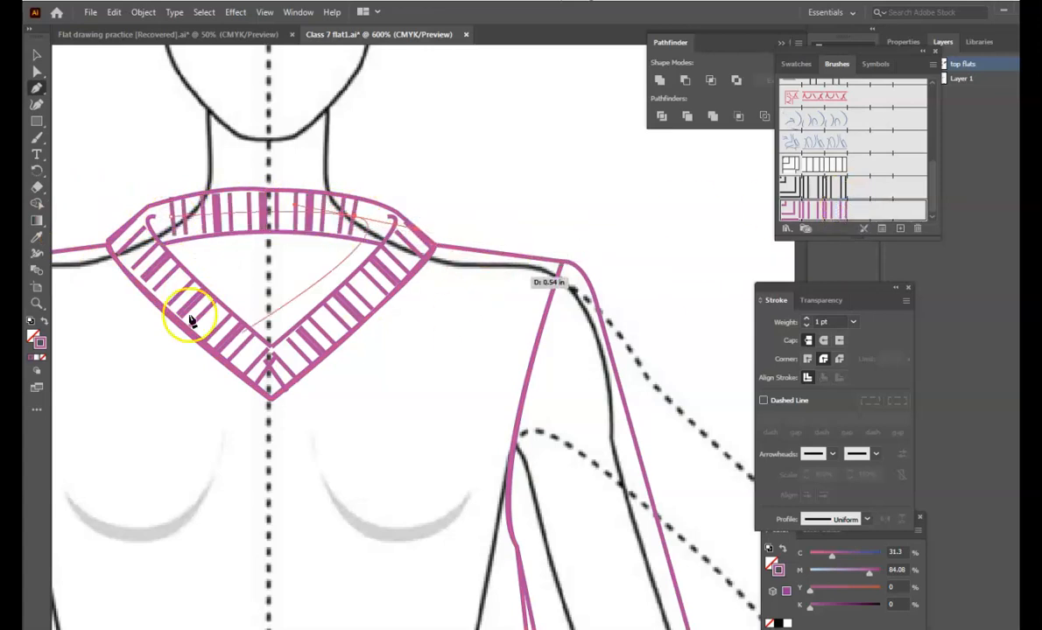
- Reshape the ribbed line along the back neckband by moving its end points and curving it to follow the collar
key("Escape")
key("a")
left_click(353, 216)
left_click_drag(357, 219, 369, 223)
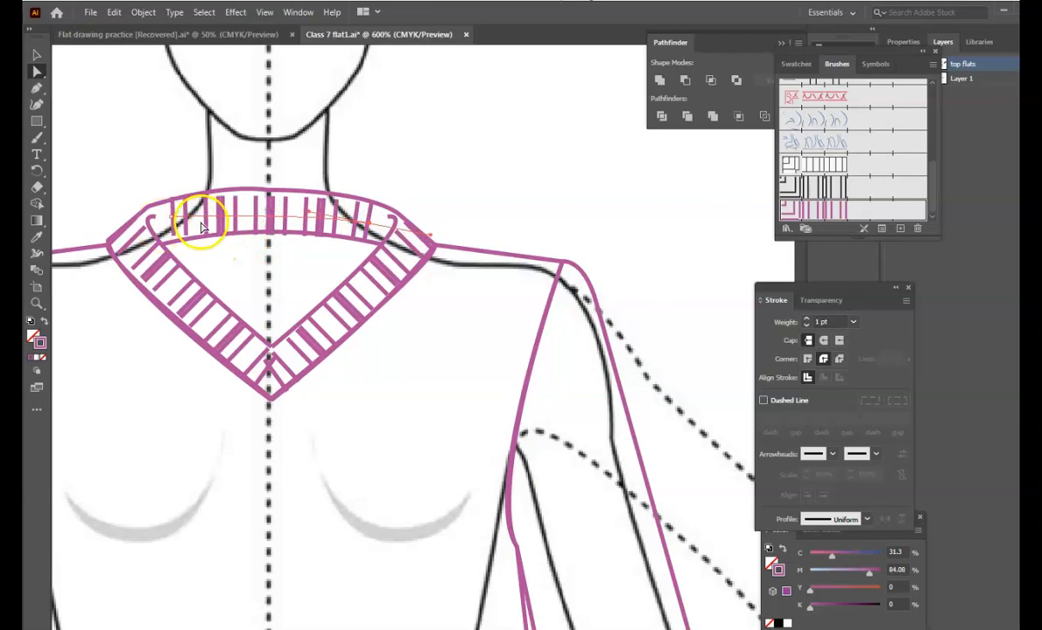
left_click_drag(172, 223, 172, 224)
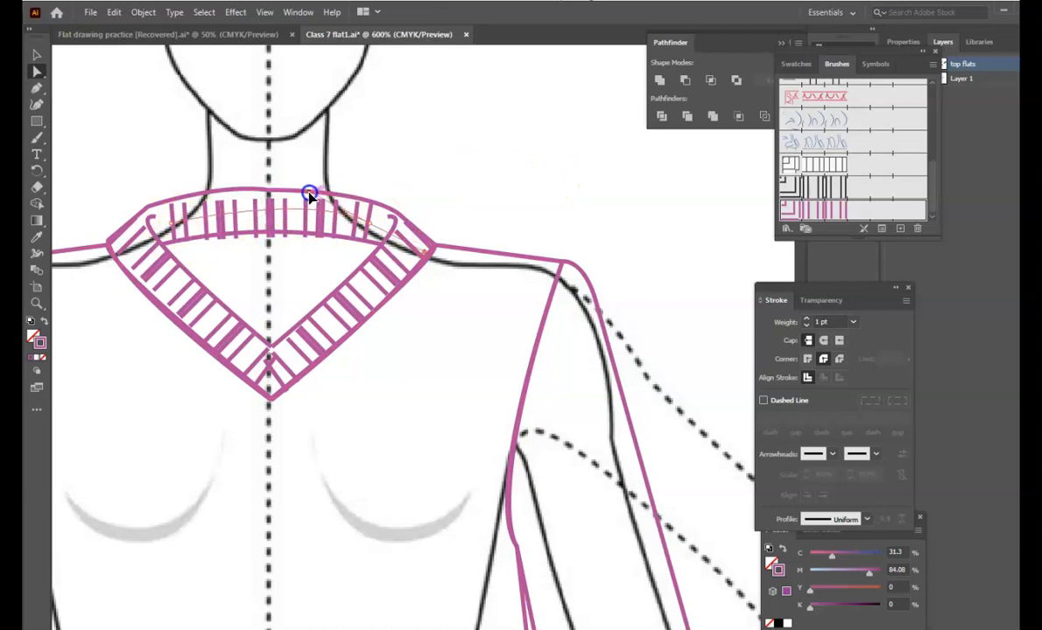
left_click(309, 194)
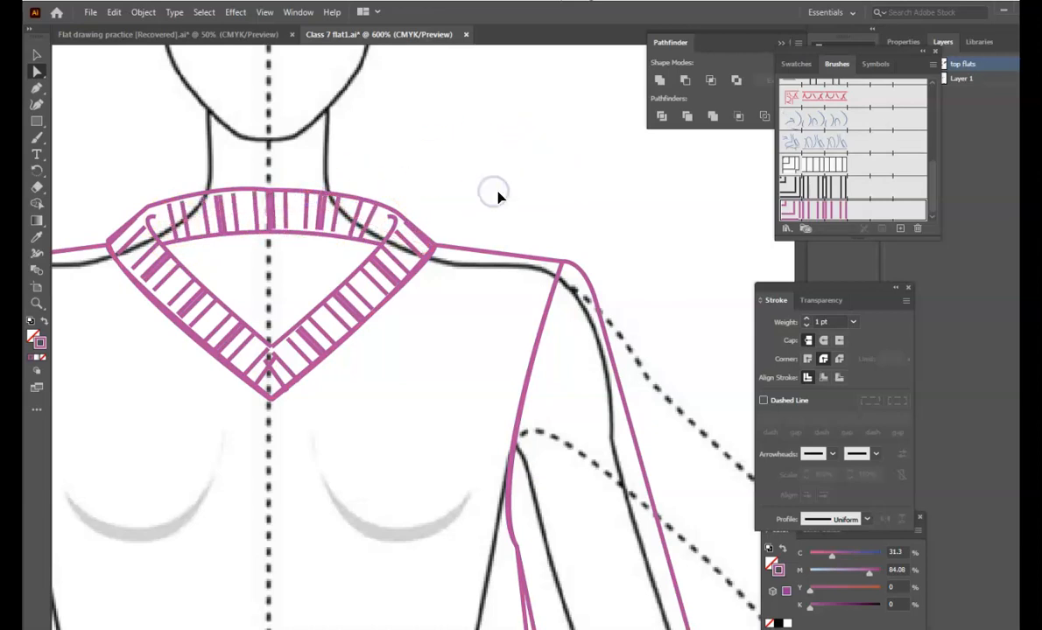
- Draw a straight path across the middle of the left cuff and apply the magenta rib pattern brush to it
key("ctrl+minus")
key("ctrl+minus")
key("ctrl+minus")
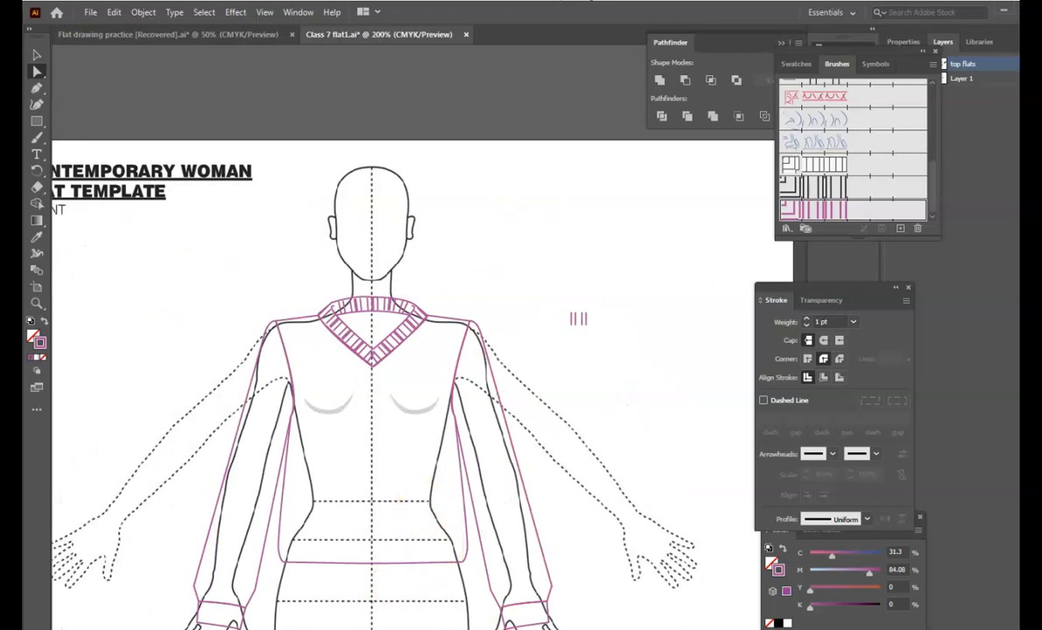
scroll(467, 564, "down", 5)
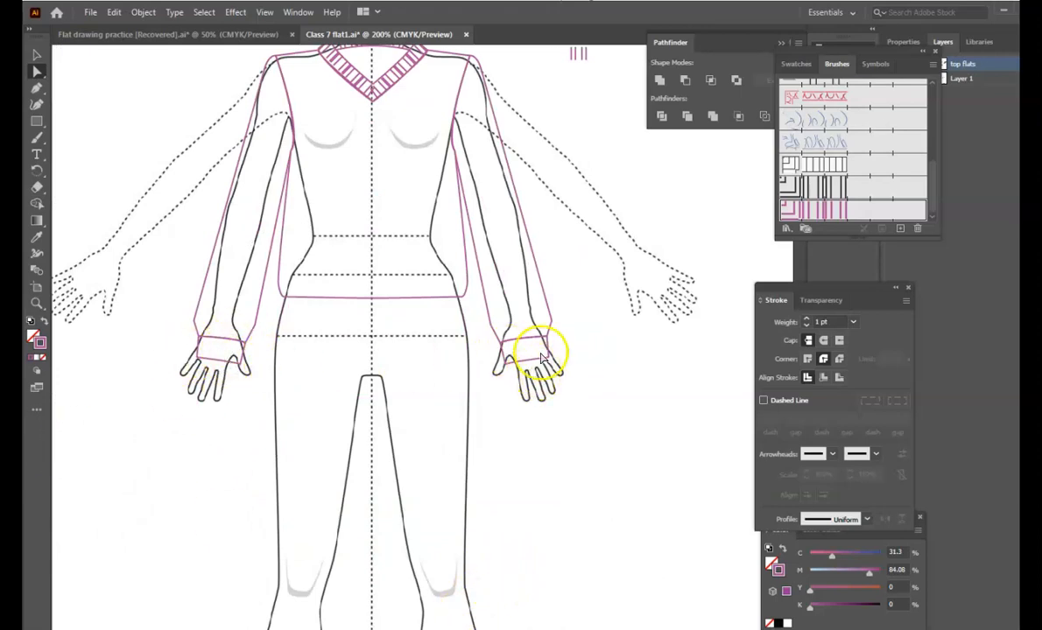
key("p")
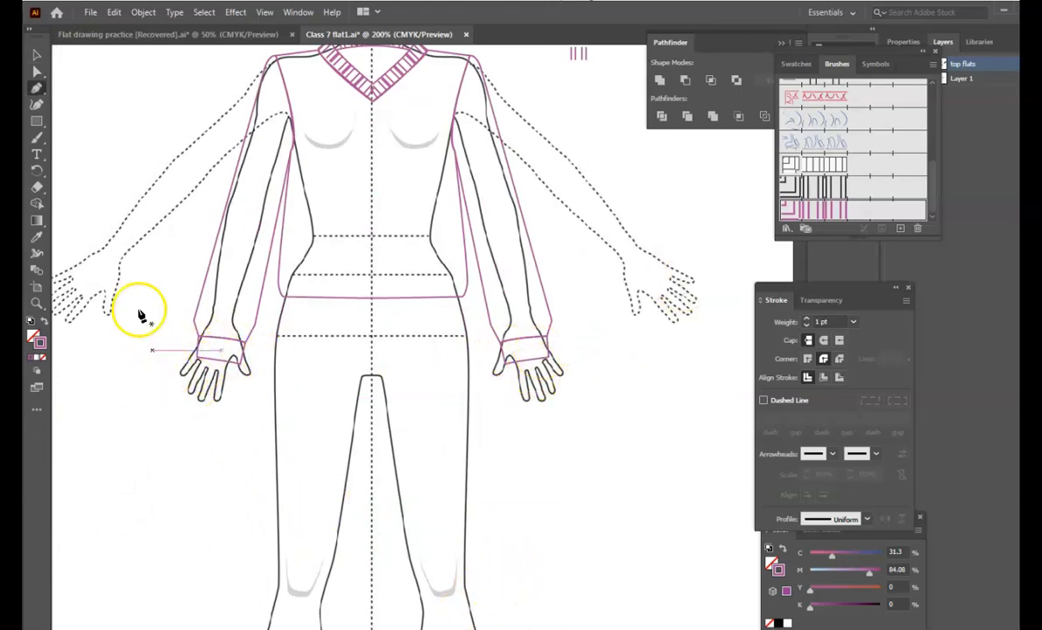
left_click_drag(206, 347, 243, 353)
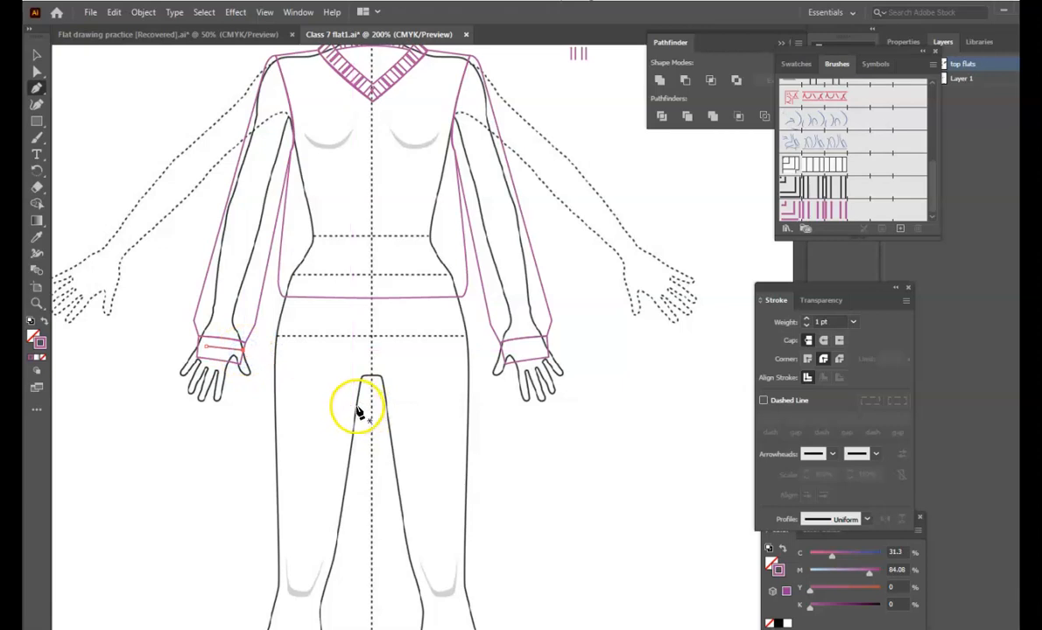
left_click(833, 215)
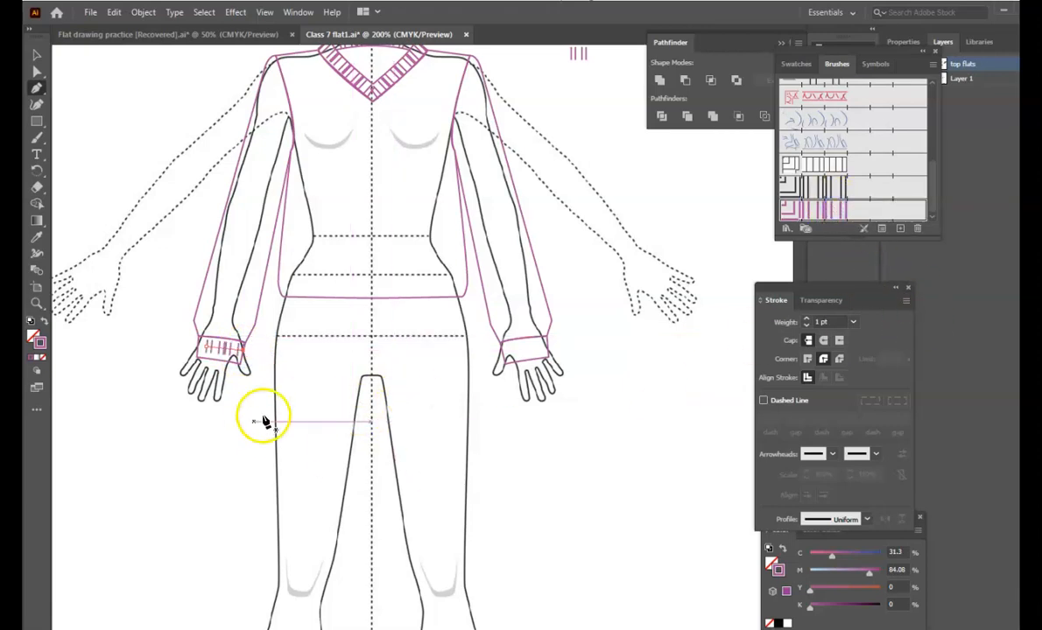
- Move both end points of the left cuff's ribbed path so the ribbing spans the cuff and follows its slant
key("ctrl+plus")
key("ctrl+plus")
key("ctrl+plus")
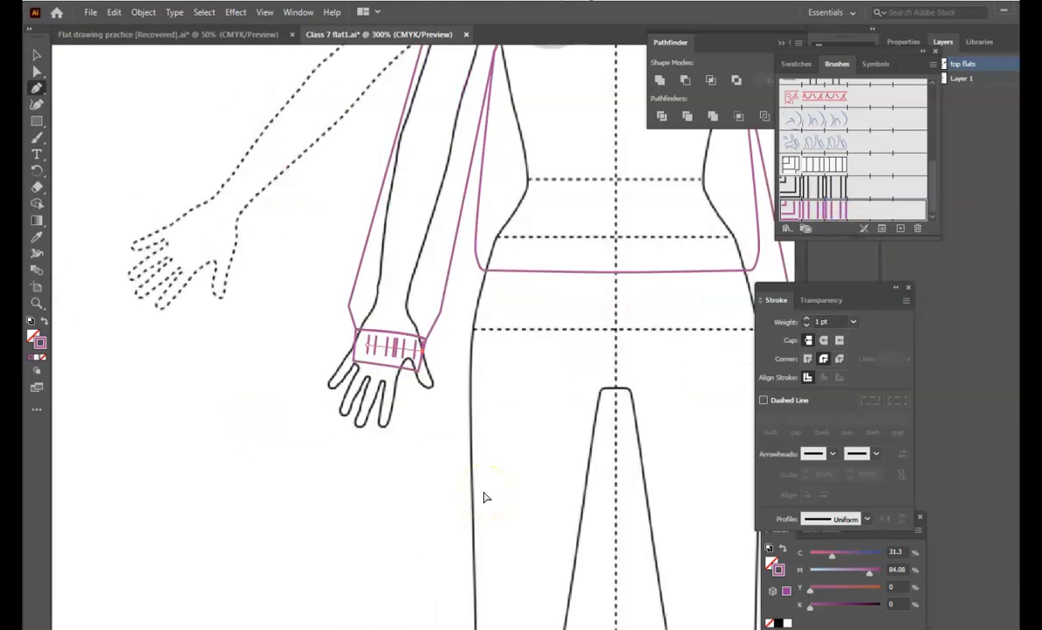
key("a")
left_click_drag(308, 338, 285, 342)
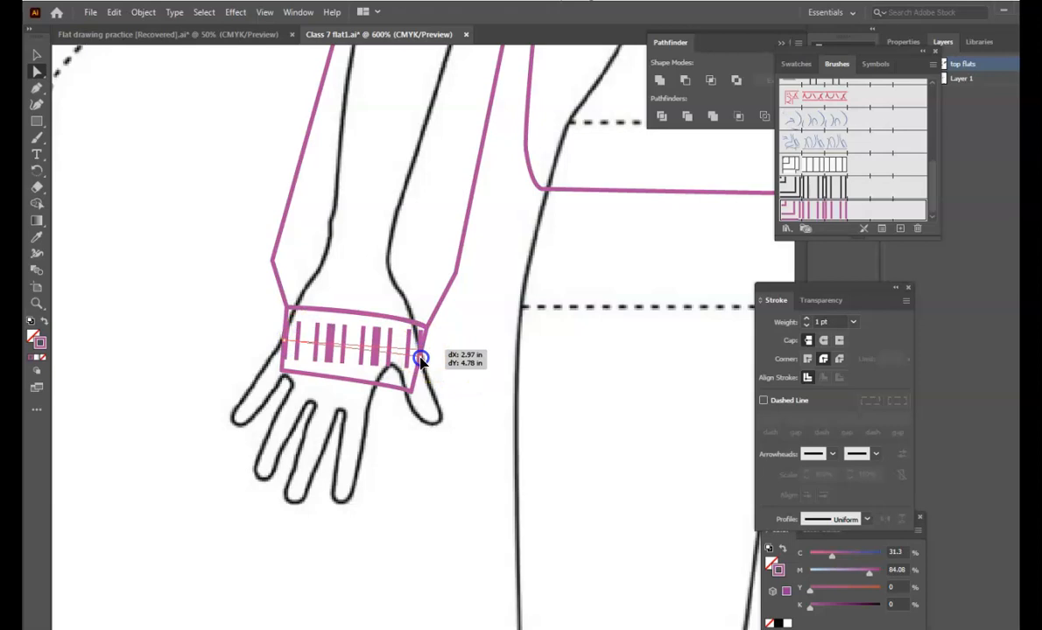
left_click_drag(421, 361, 412, 363)
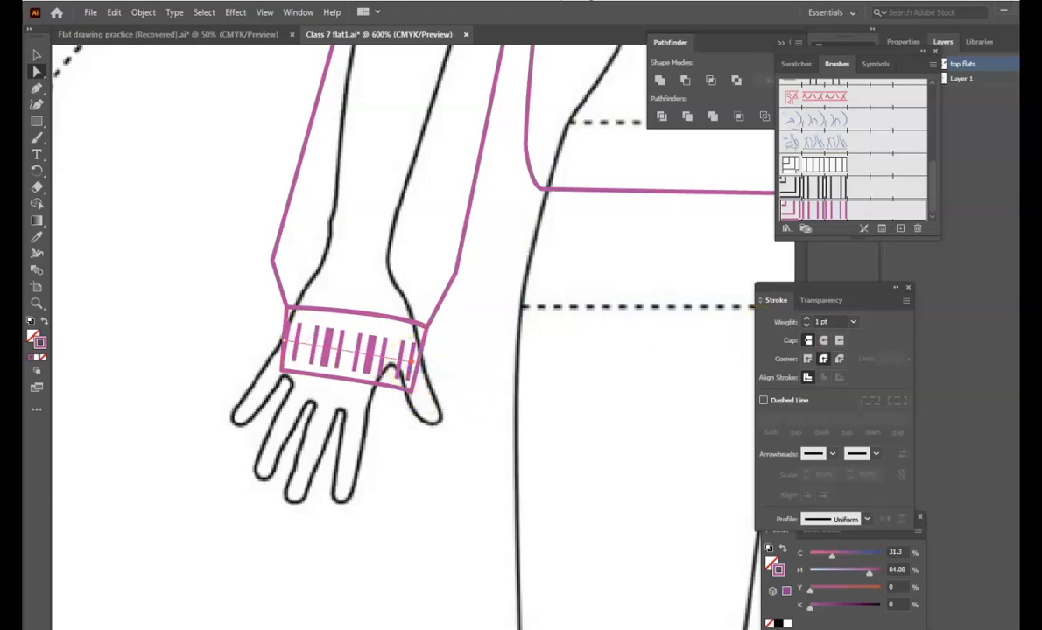
left_click(526, 467)
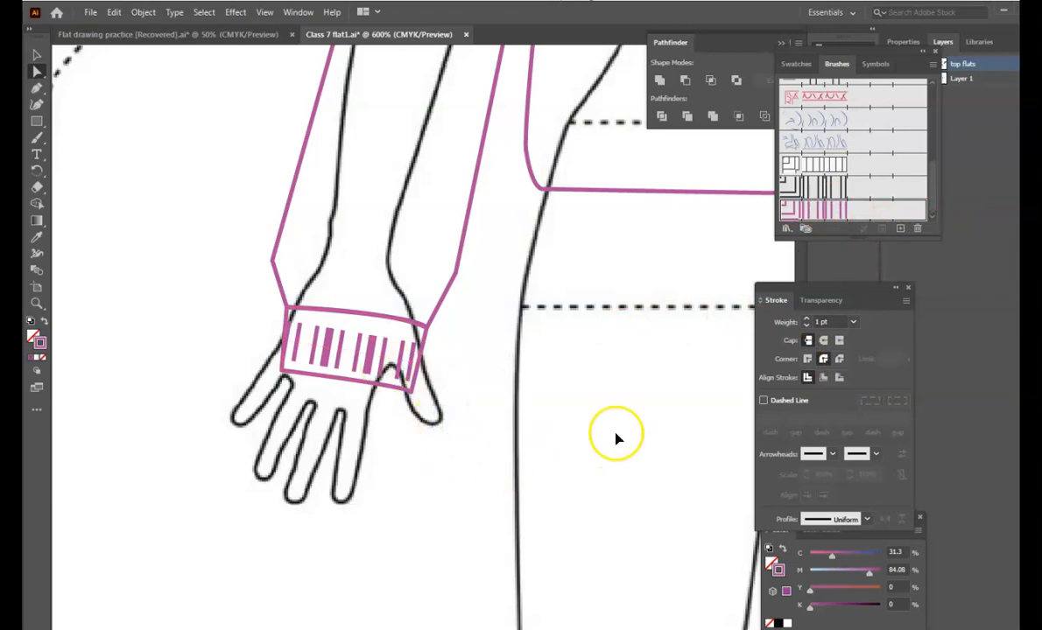
- Draw a closed rectangular waistband with the Pen tool directly below the sweater's bottom hem
key("ctrl+minus")
key("ctrl+minus")
key("ctrl+minus")
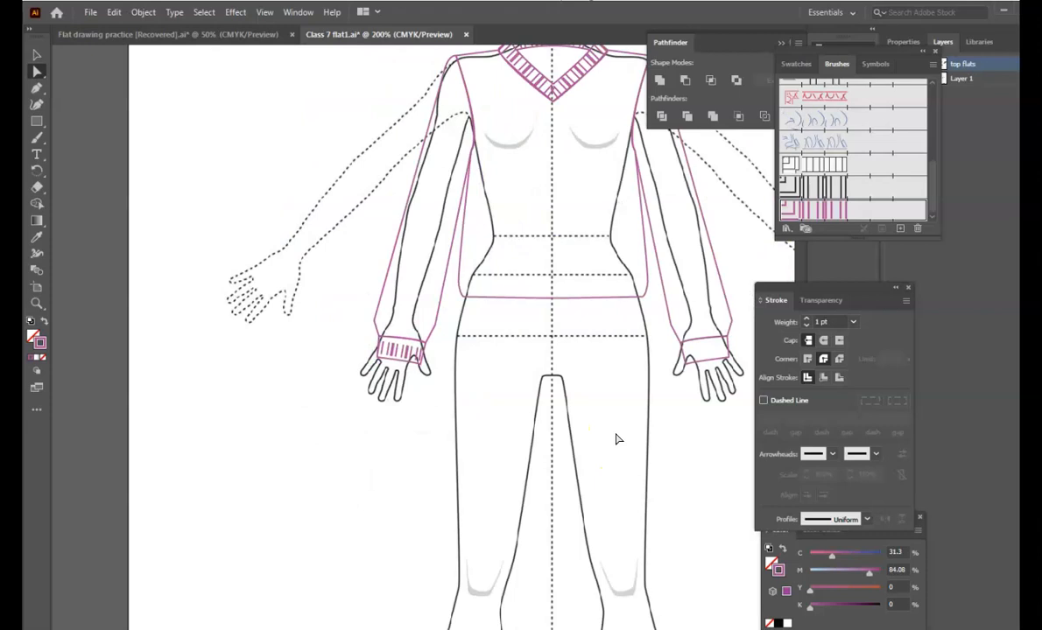
scroll(424, 337, "right", 5)
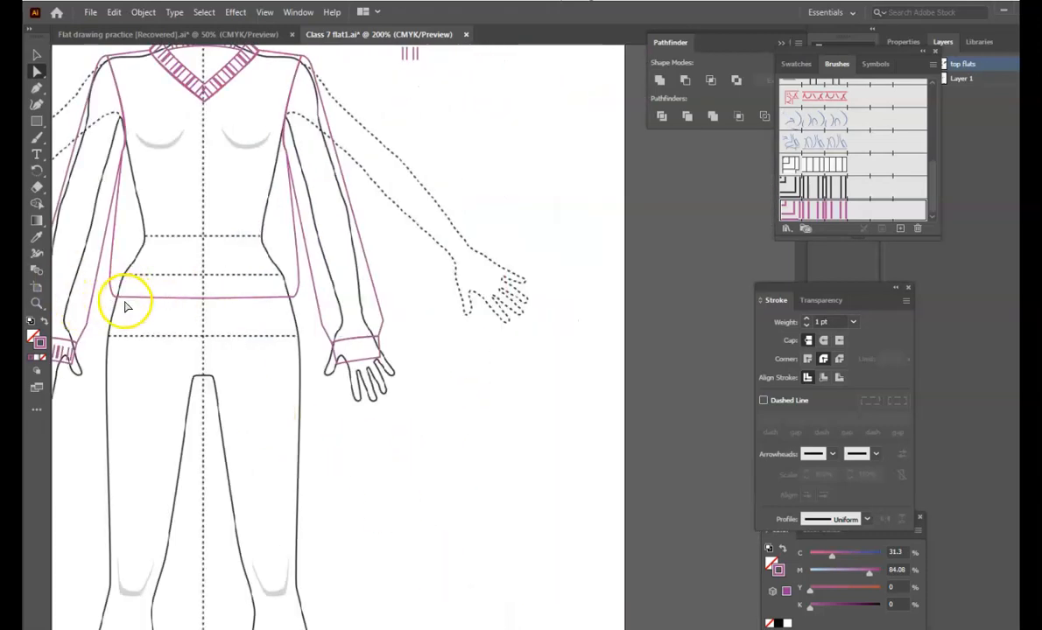
key("p")
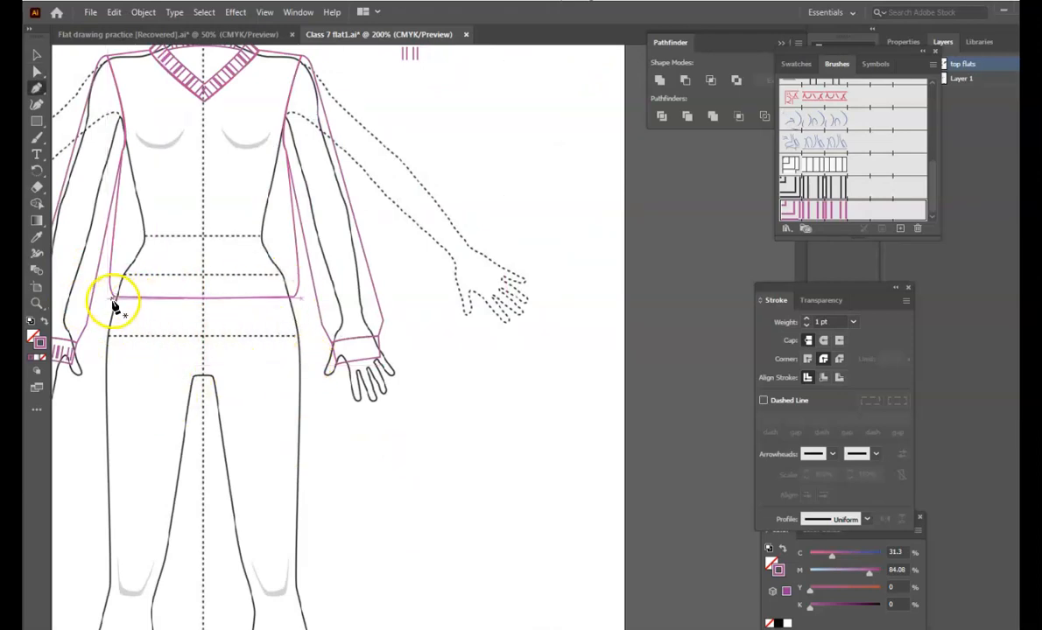
left_click_drag(115, 302, 293, 326)
left_click(291, 323)
left_click(293, 298)
left_click(116, 298)
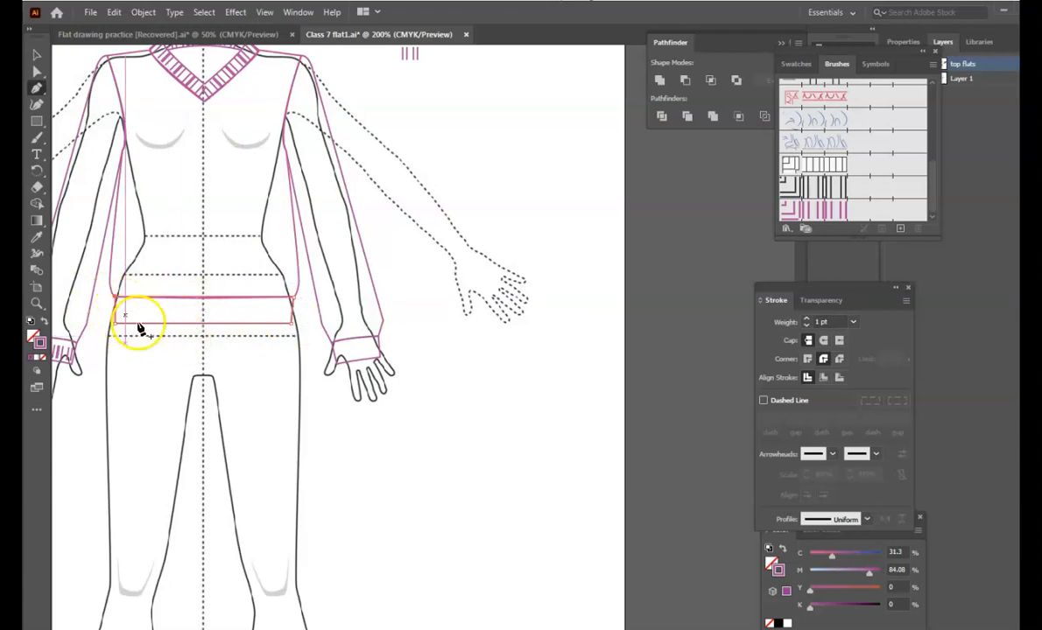
- Duplicate the short rib lines beside the neckline and enlarge the copy to about the waistband's height
scroll(451, 236, "up", 3)
scroll(451, 236, "up", 1)
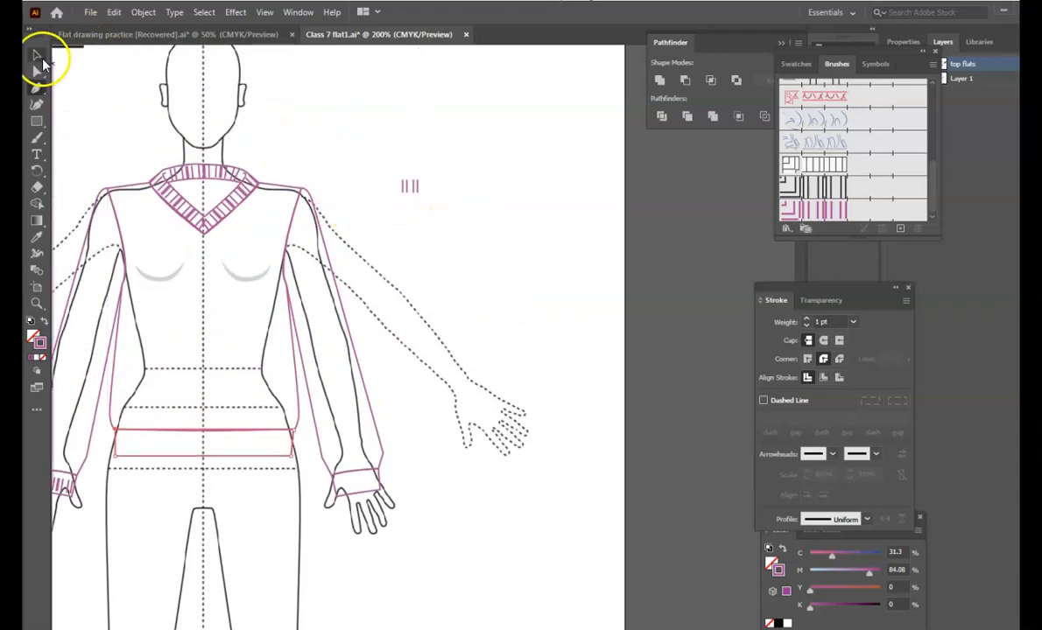
key("ctrl+c")
key("ctrl+v")
left_click_drag(438, 347, 471, 375)
left_click(497, 331)
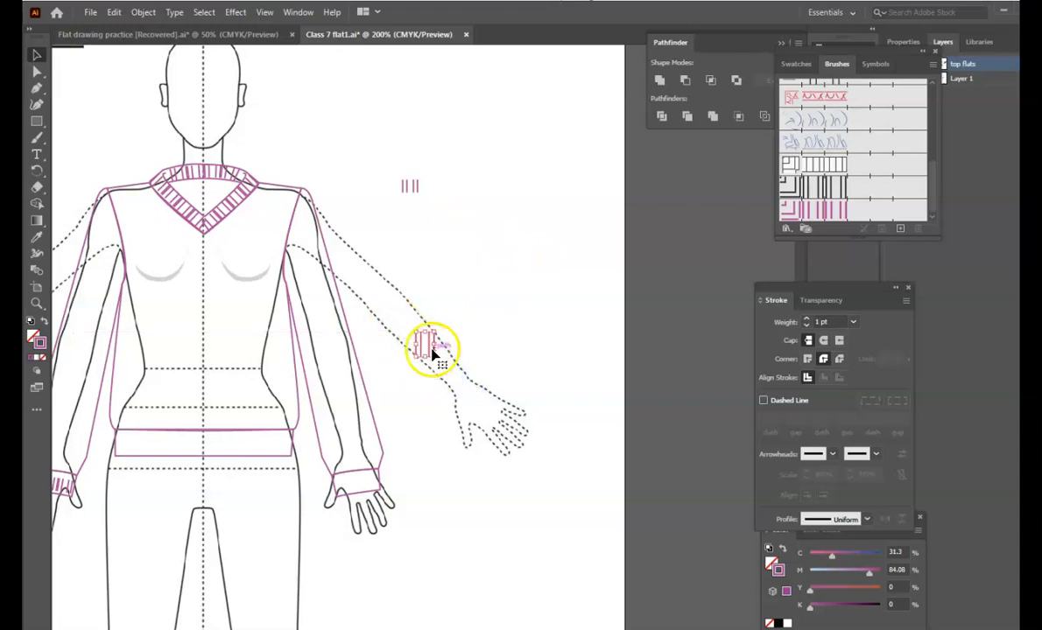
- Create a new pattern brush from the enlarged rib lines, keeping the default options
left_click_drag(806, 226, 871, 225)
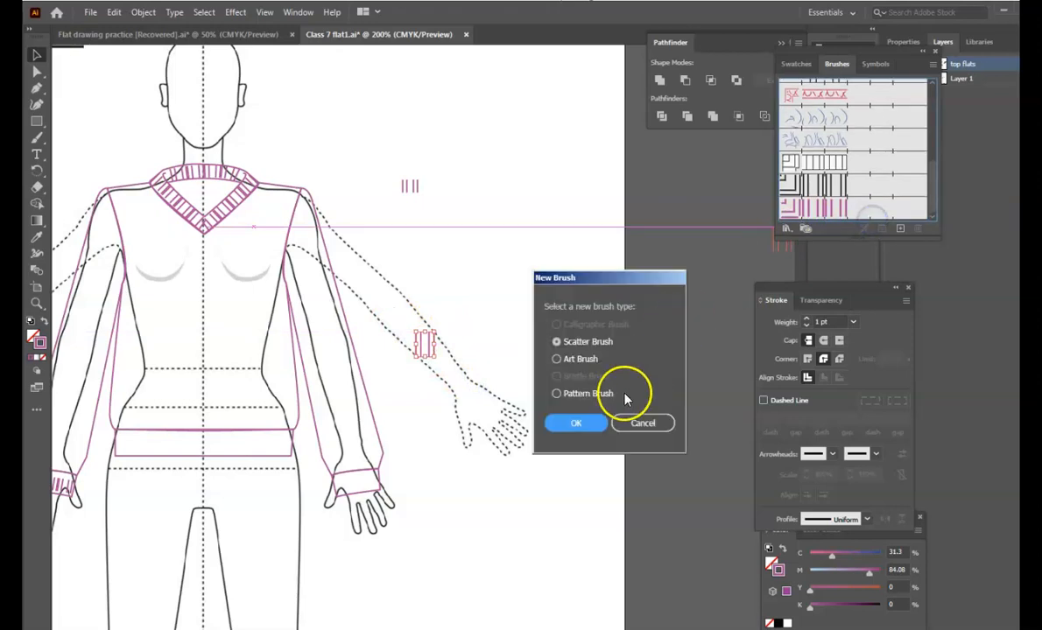
left_click(587, 426)
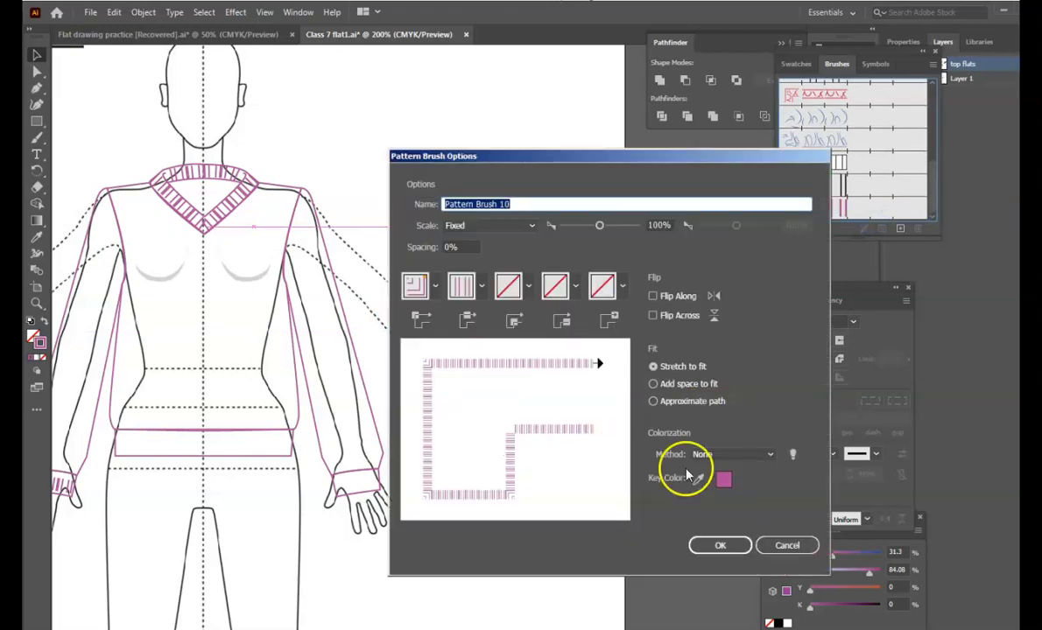
left_click(716, 547)
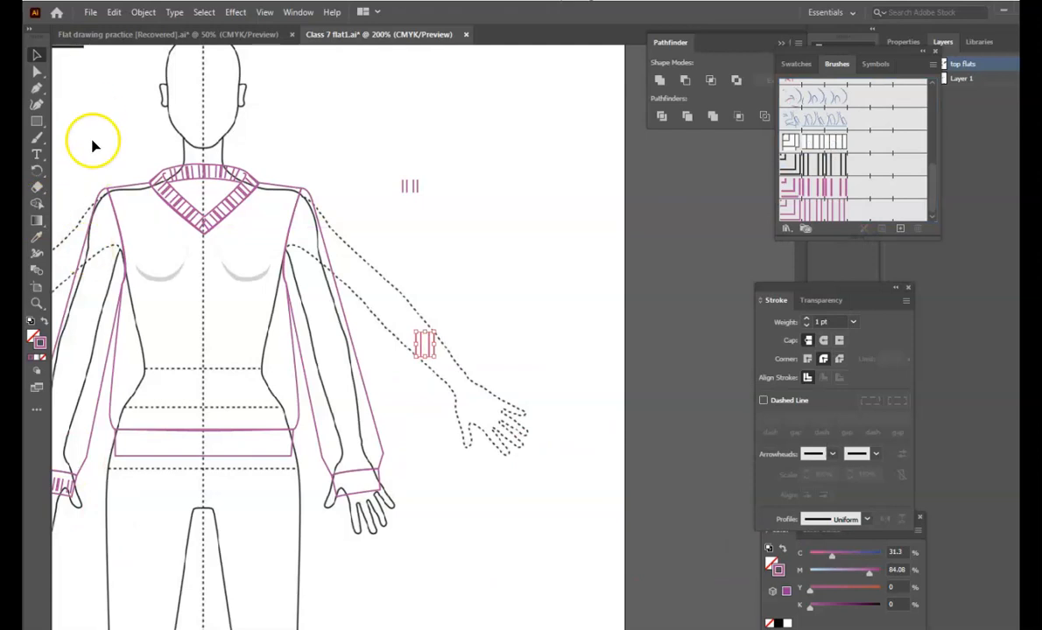
- Apply the new rib pattern brush to the left cuff's path and to a straight path drawn across the waistband
left_click(619, 371)
left_click(833, 208)
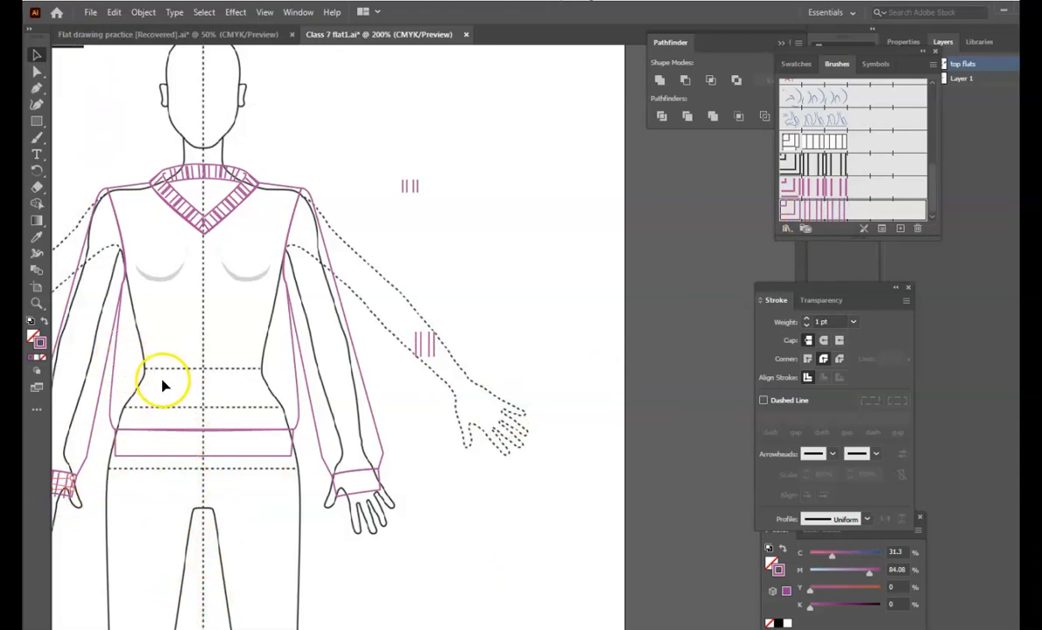
key("p")
left_click(118, 446)
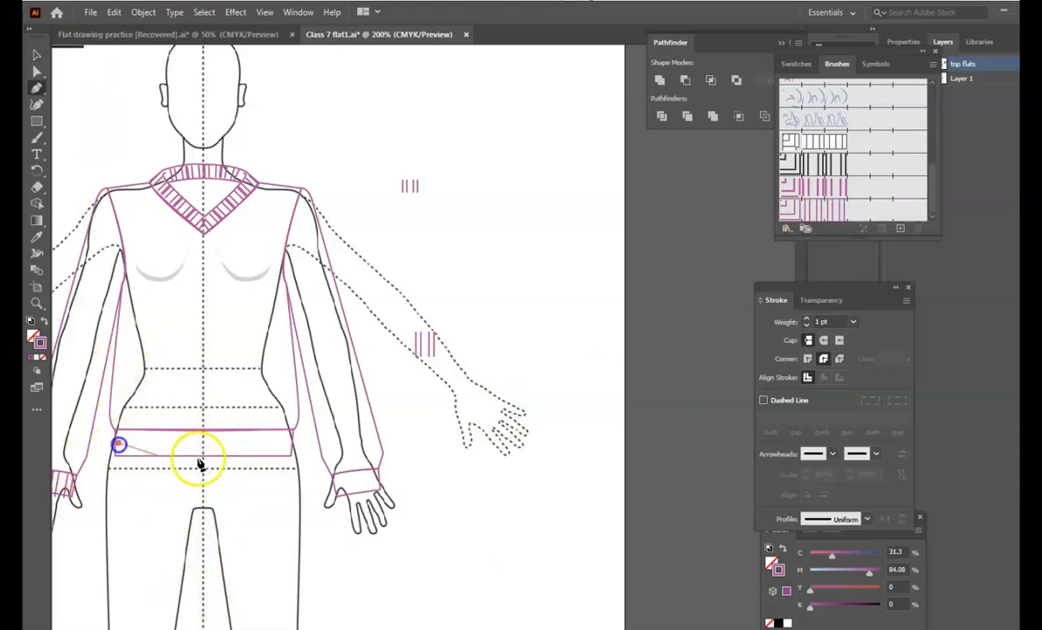
left_click(289, 444)
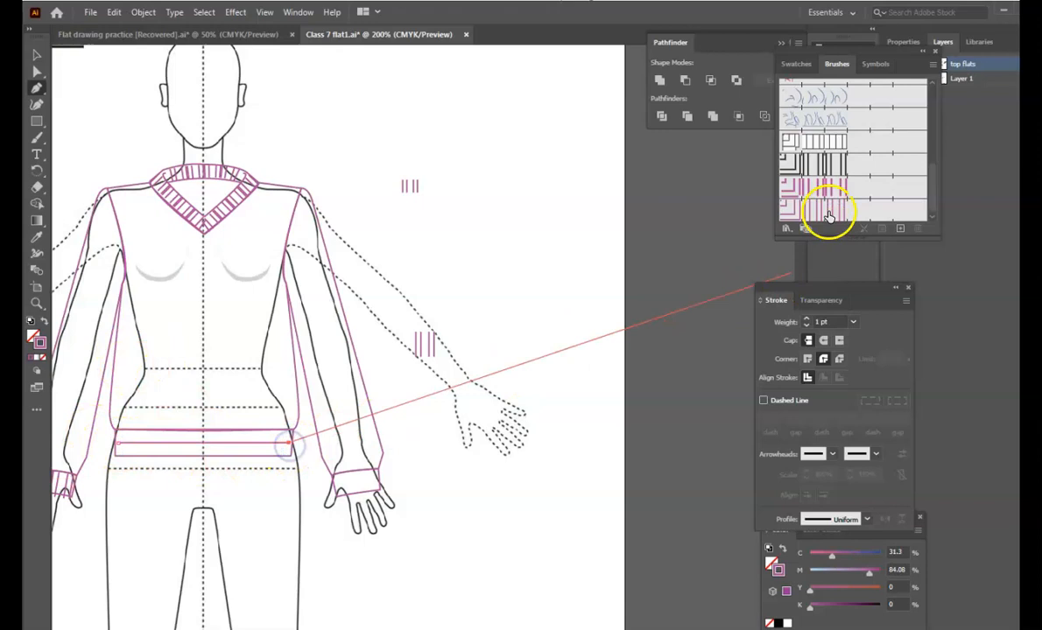
left_click(829, 212)
key("Escape")
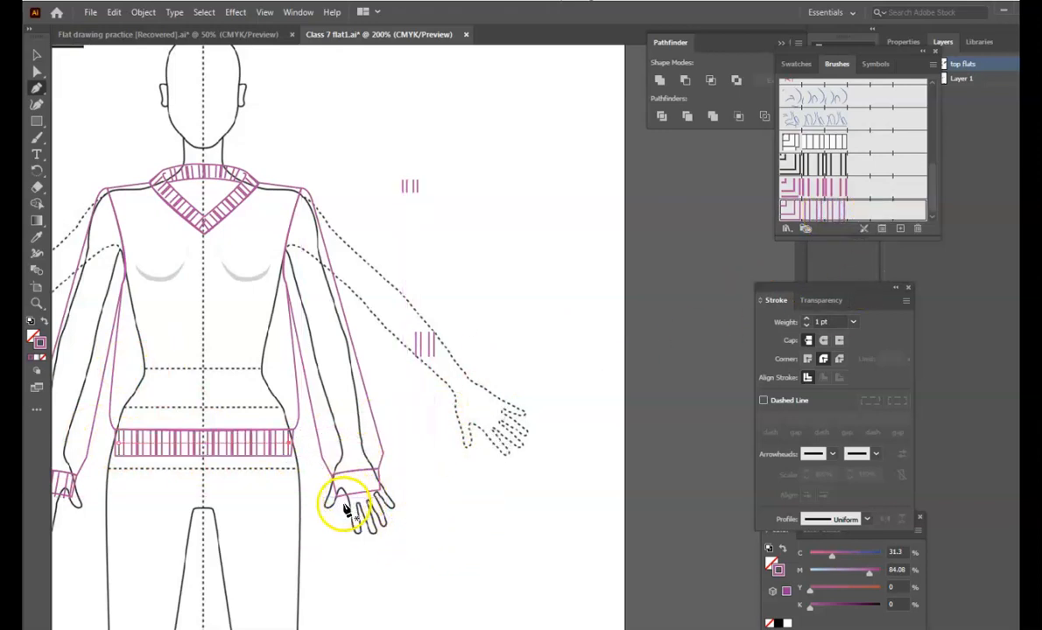
- Draw a path across the right cuff, apply the new rib pattern brush to it, and save the document
left_click(334, 482)
left_click(378, 484)
left_click(820, 209)
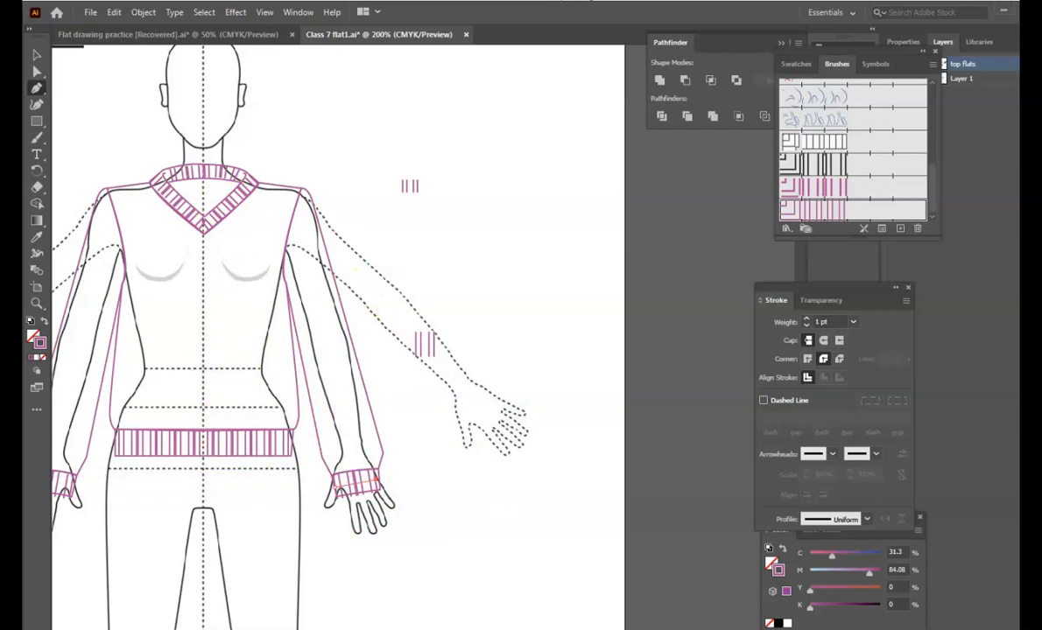
key("ctrl+s")
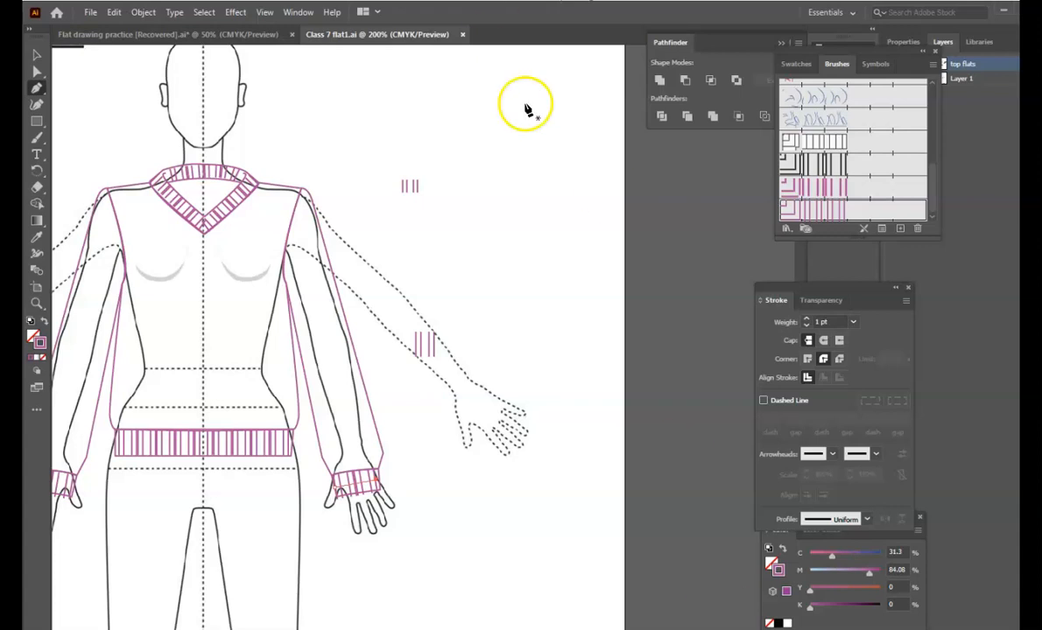
- Delete the original small rib lines beside the neckline
scroll(527, 144, "up", 8)
left_click(37, 54)
left_click_drag(400, 321, 513, 409)
key("Delete")
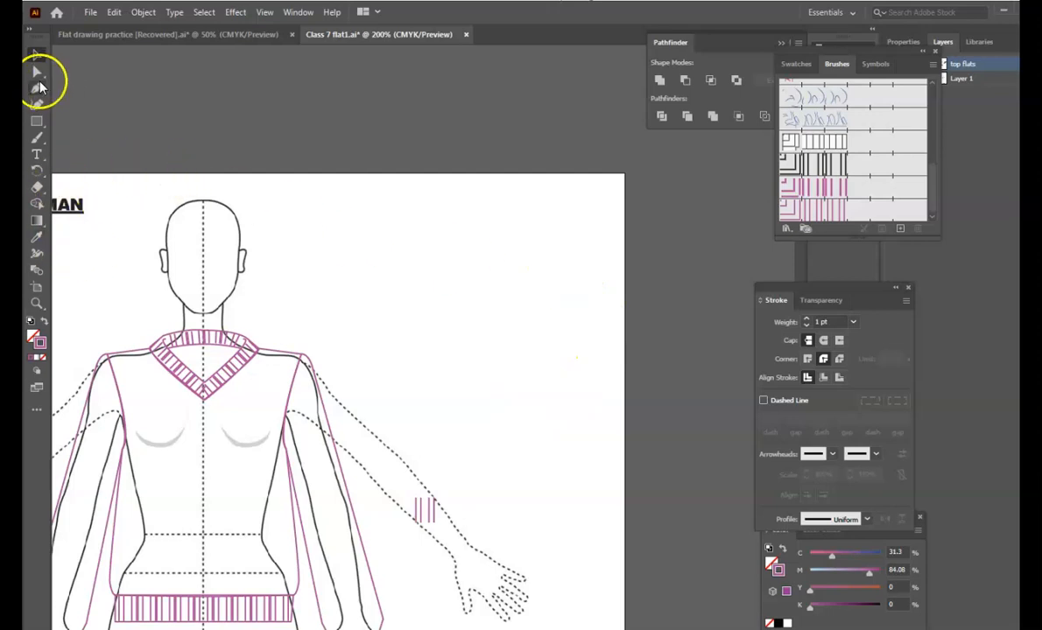
- Draw two separate short, roughly vertical lines spaced apart in the empty area beside the head
left_click(40, 87)
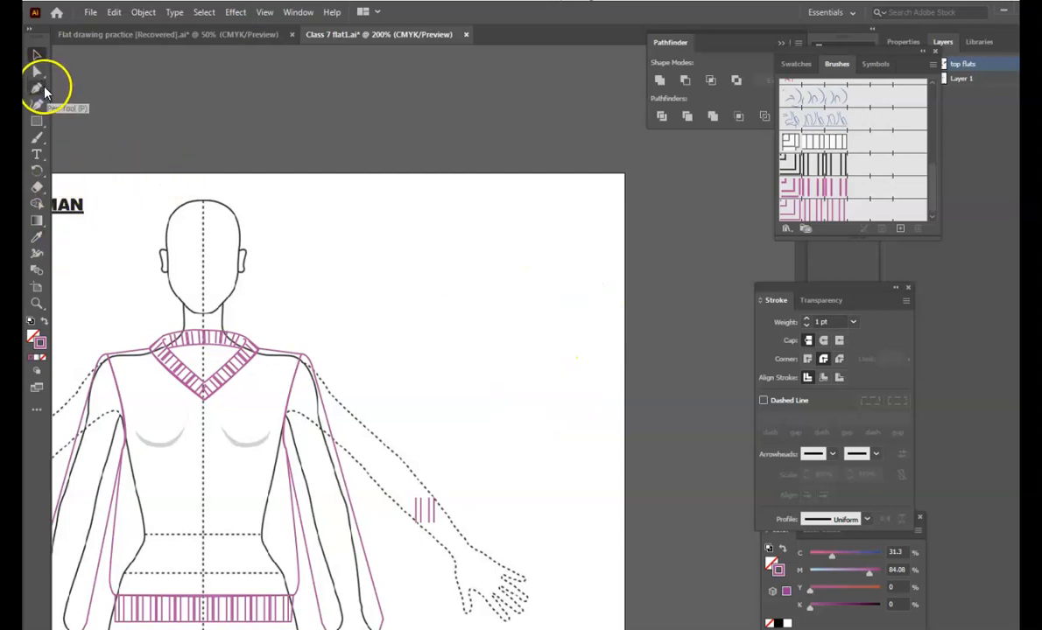
left_click(421, 226)
left_click(420, 259)
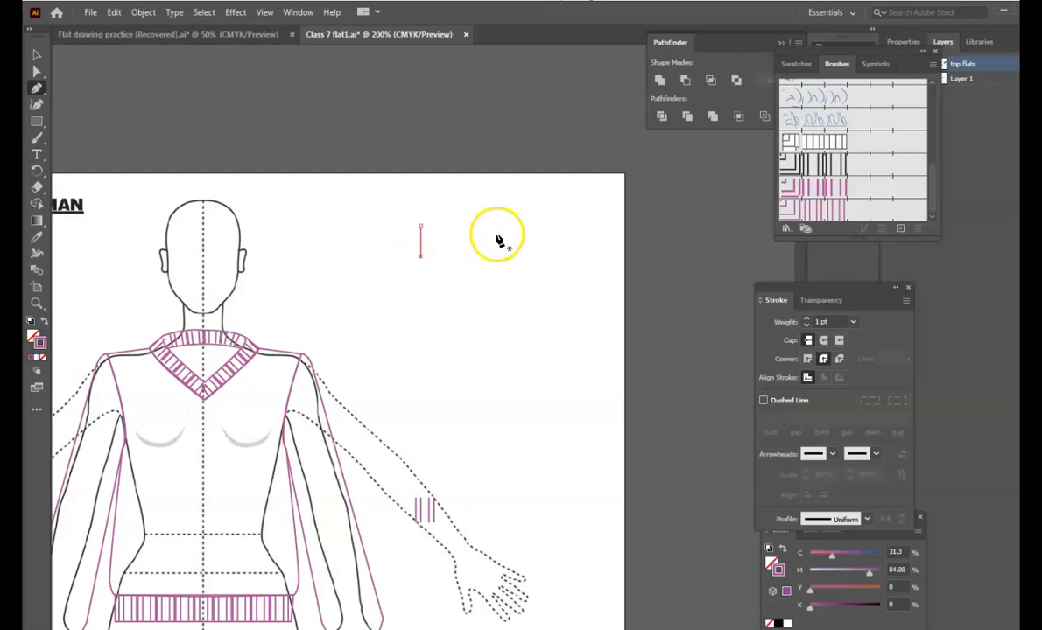
left_click(499, 264)
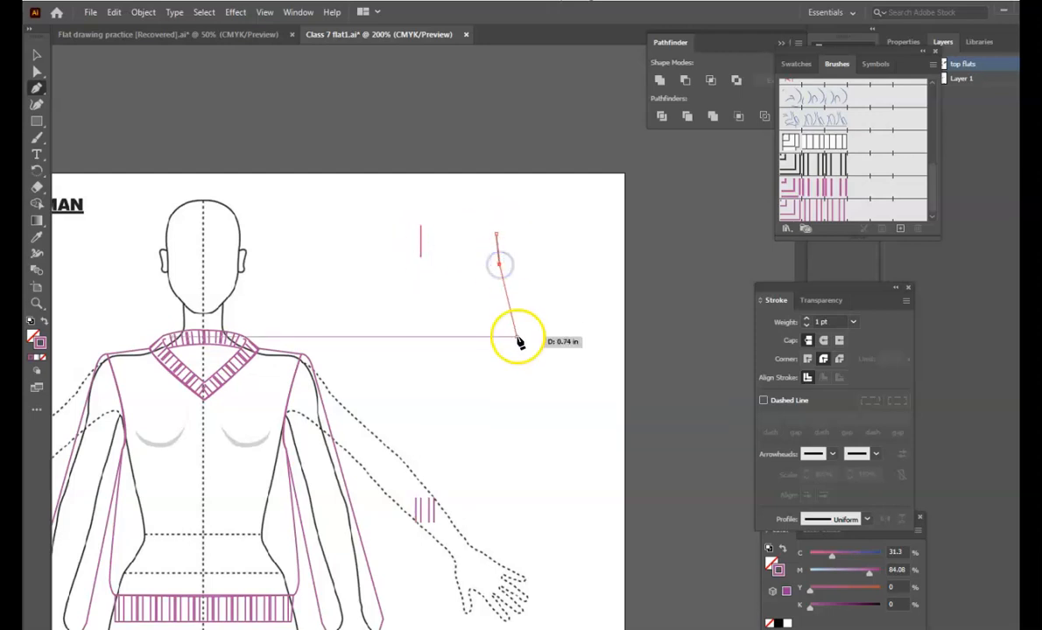
key("Escape")
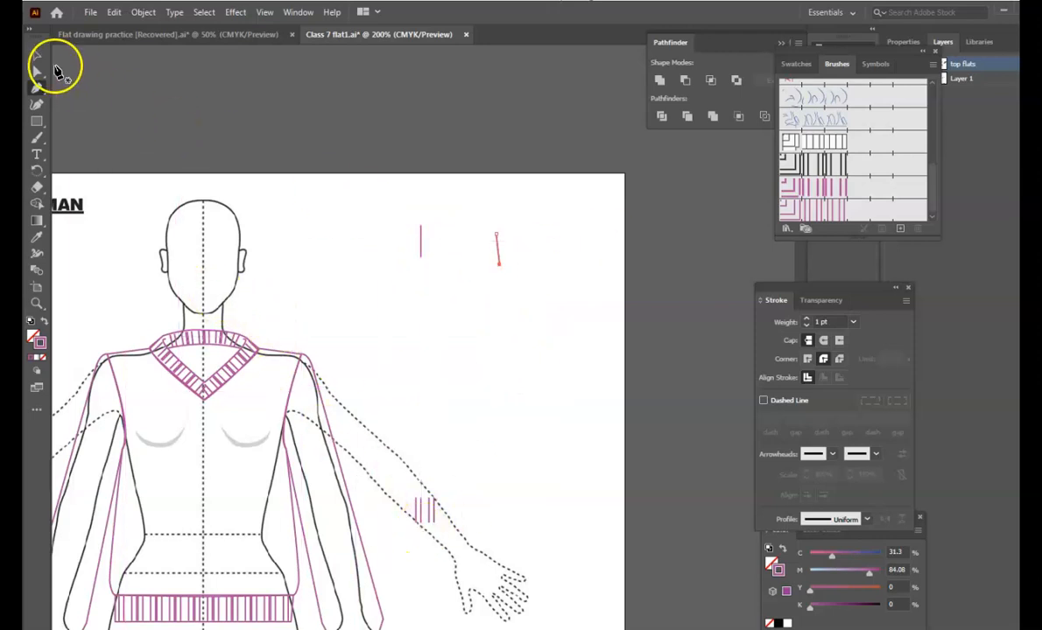
- Blend the two separate short lines beside the head into a row of ribs with the Blend tool
left_click(39, 55)
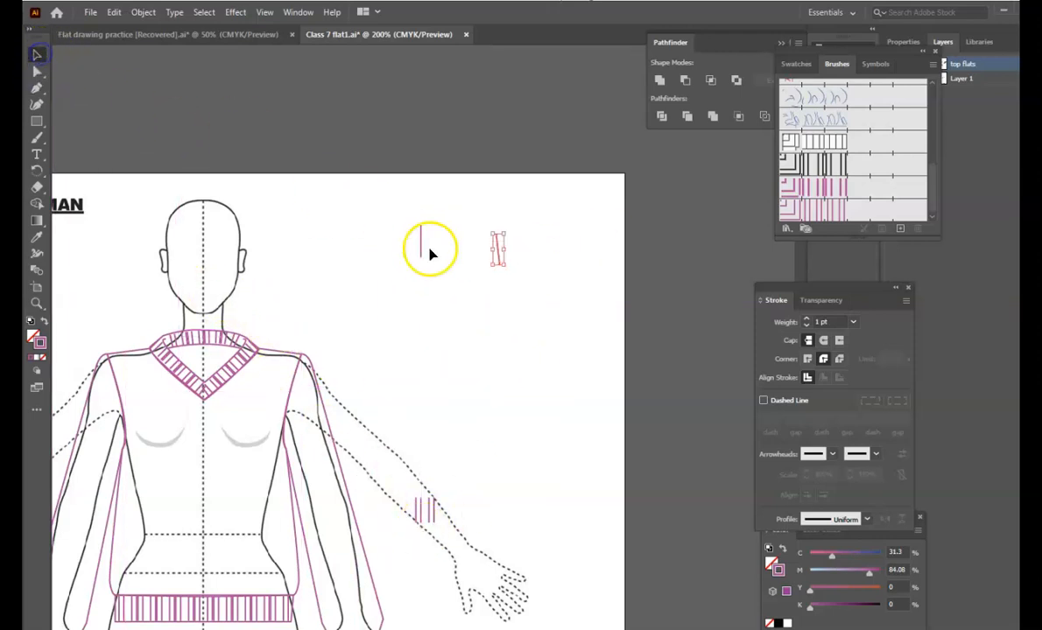
left_click_drag(396, 204, 582, 315)
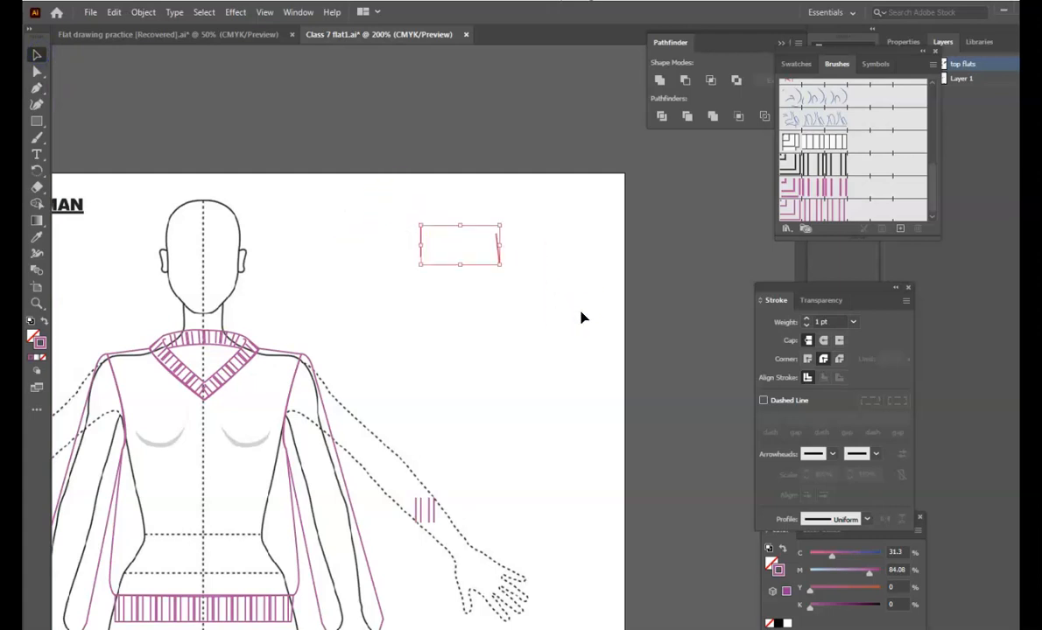
left_click(35, 274)
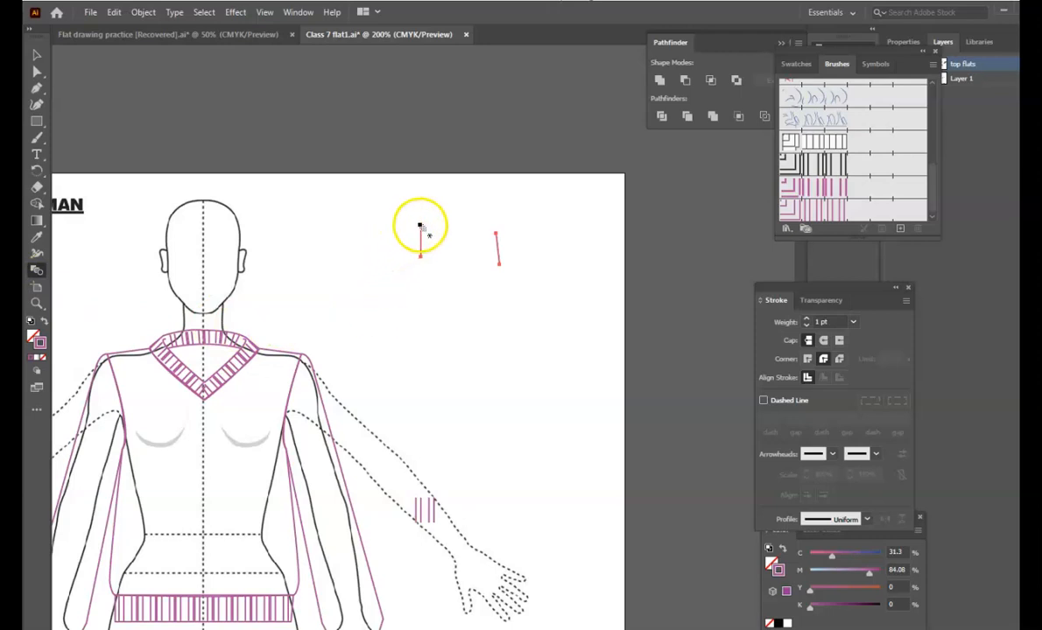
left_click(421, 229)
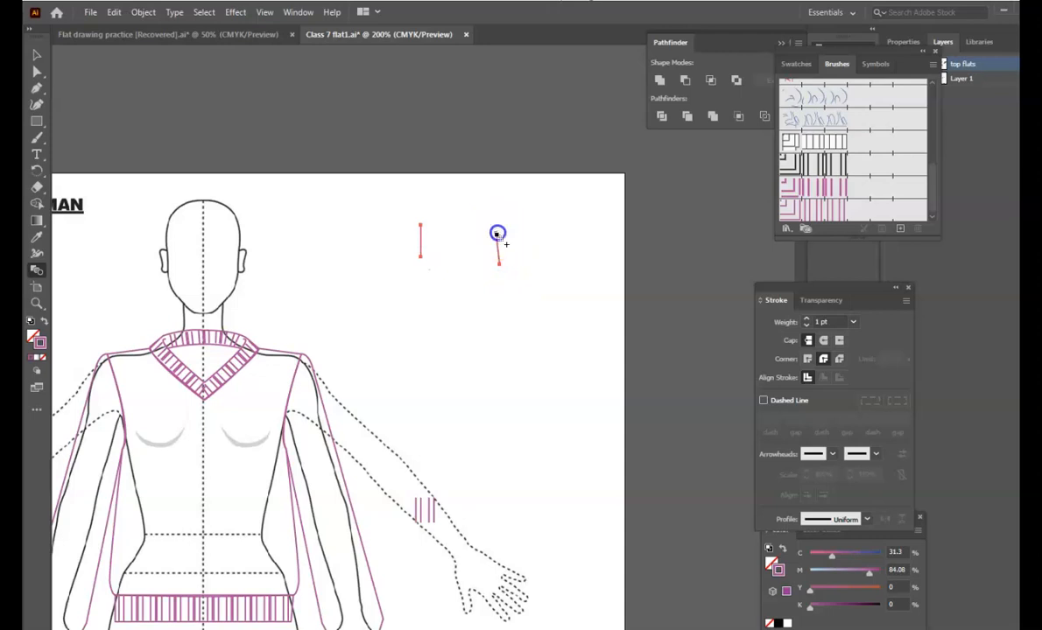
left_click(499, 261)
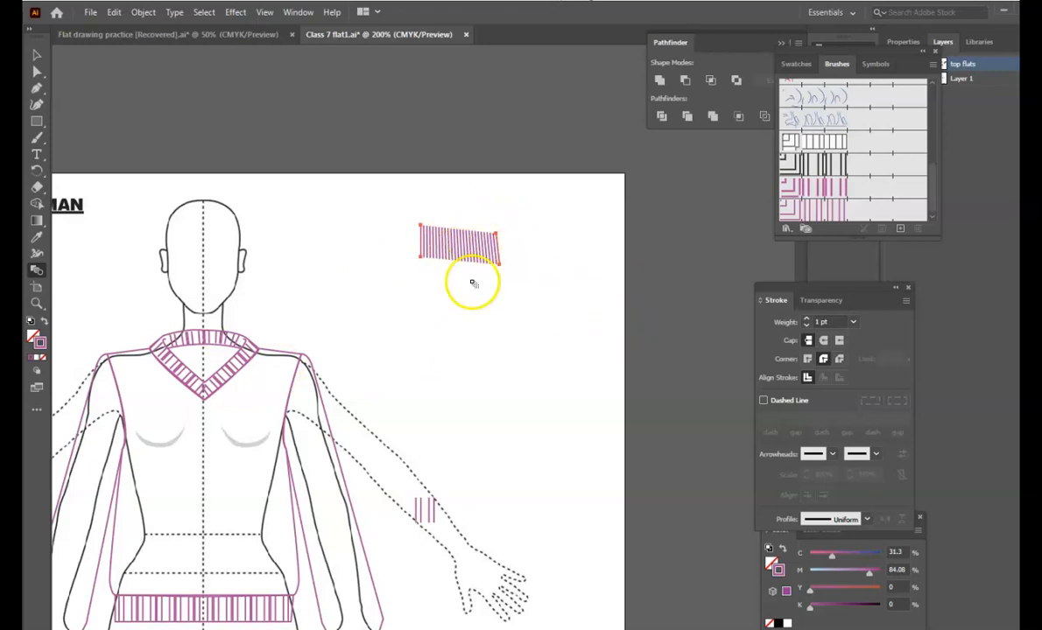
- Set the spacing of the rib blend to Specified Steps with 25 steps
double_click(36, 272)
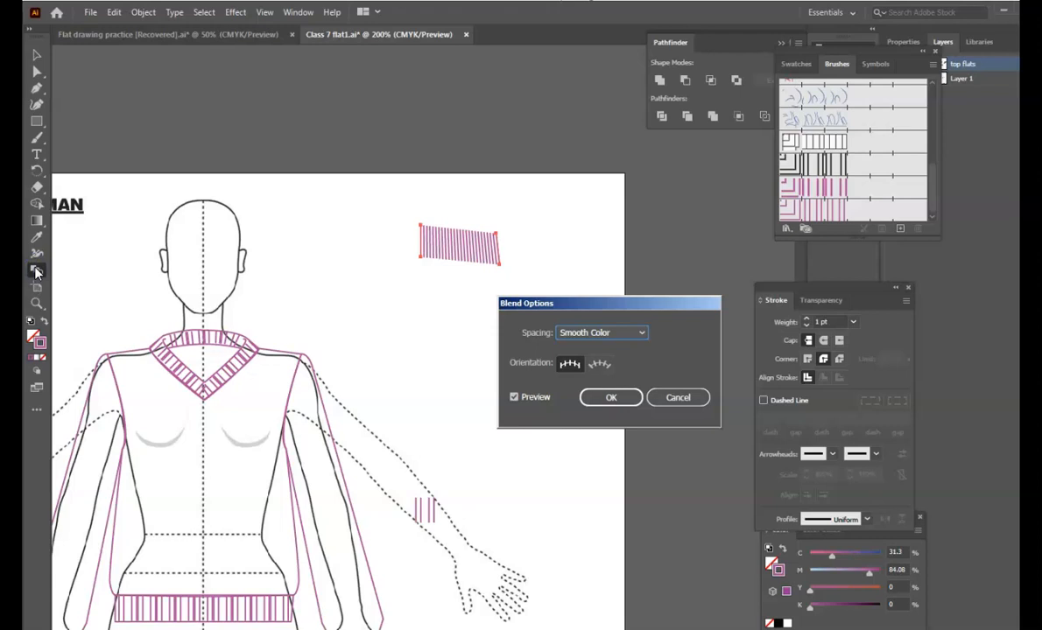
left_click_drag(657, 304, 683, 150)
left_click(667, 179)
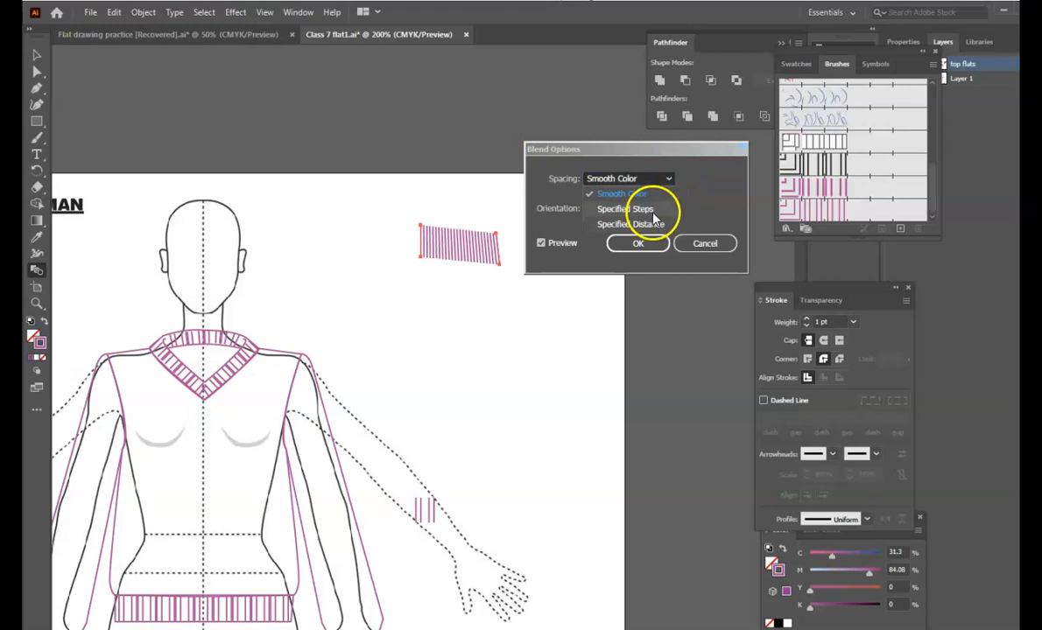
left_click(654, 216)
left_click(713, 175)
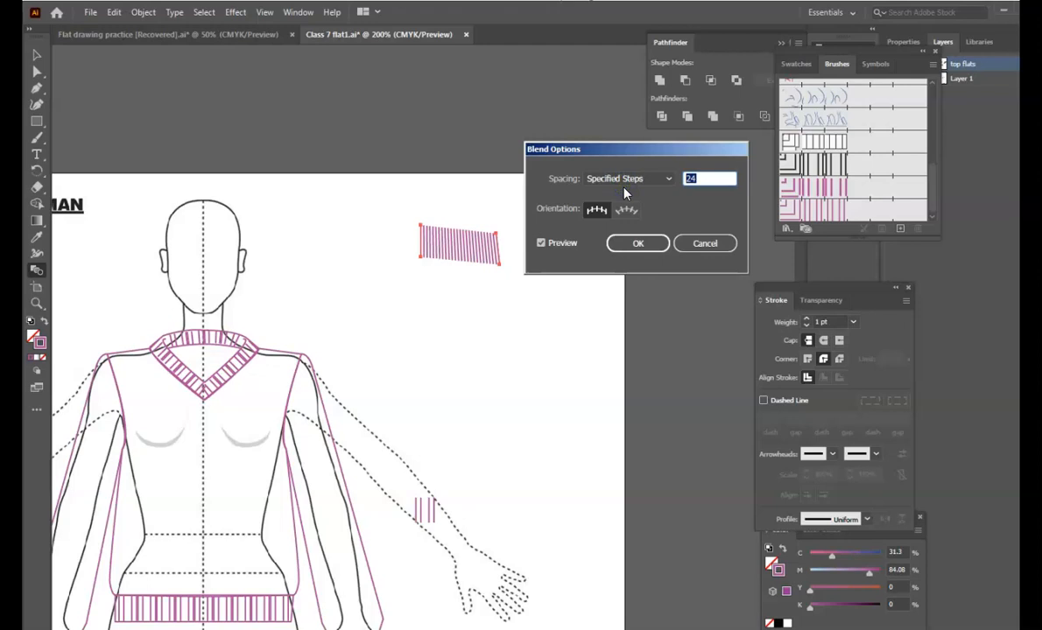
type("25")
left_click(625, 243)
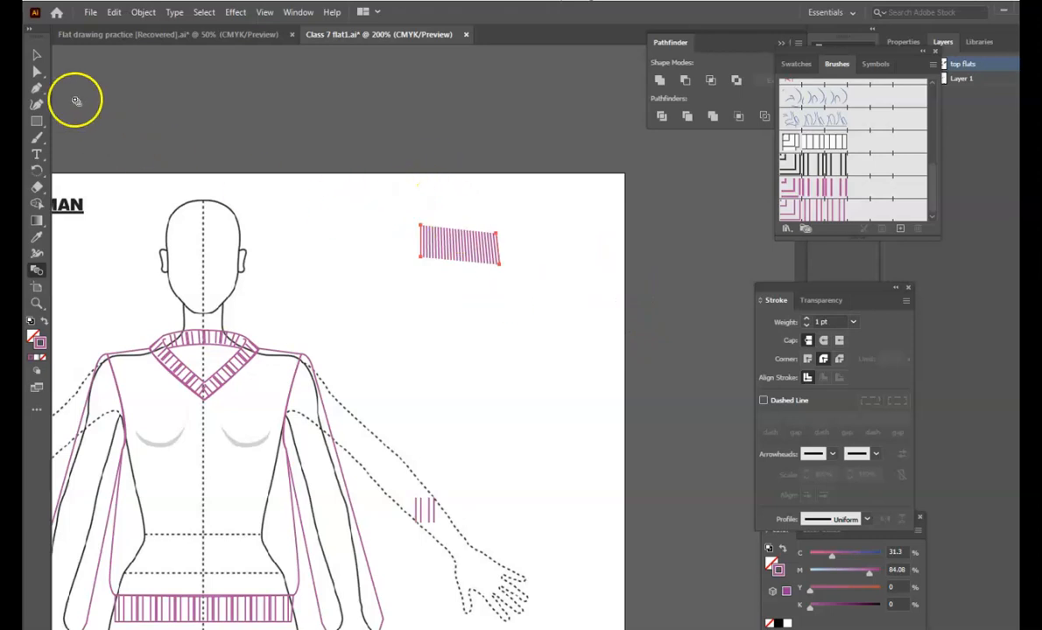
- Reduce the stroke weight of the blended ribs to 0.5 pt
left_click(370, 246)
left_click_drag(382, 191, 582, 373)
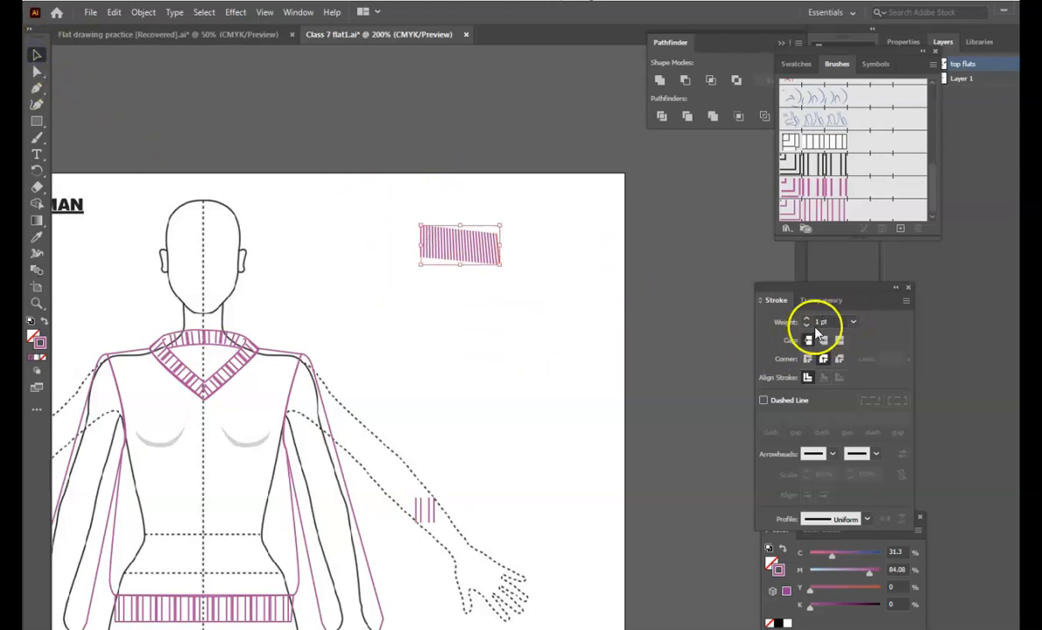
left_click(806, 325)
left_click(806, 326)
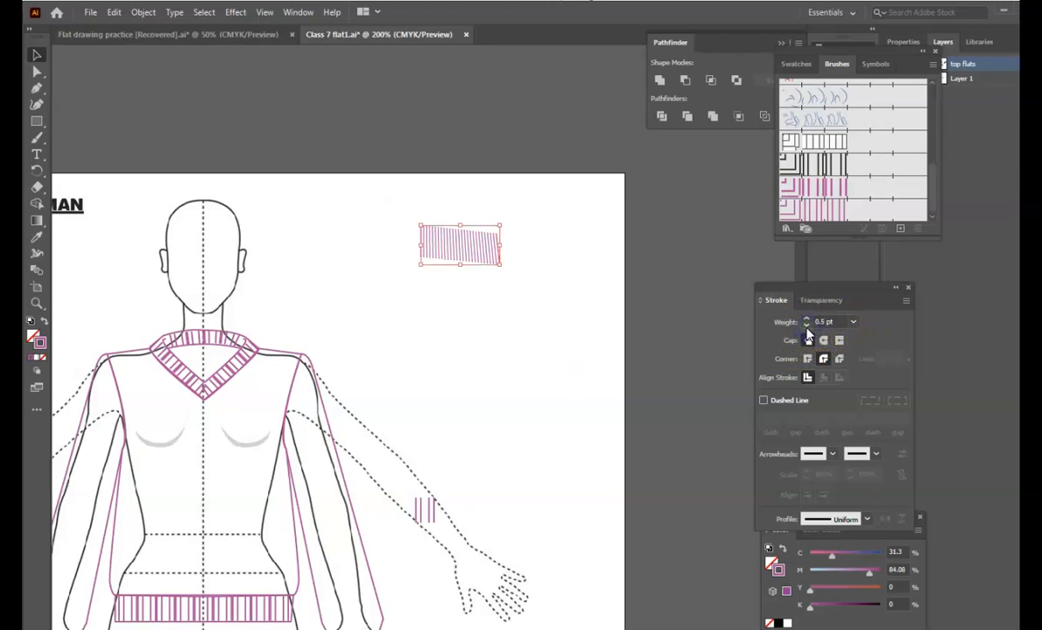
left_click(576, 394)
- Move the blended ribs closer to the figure, into the empty space beside the neck above the shoulder
left_click_drag(391, 212, 556, 318)
left_click(560, 355)
left_click_drag(477, 252, 340, 302)
left_click(469, 330)
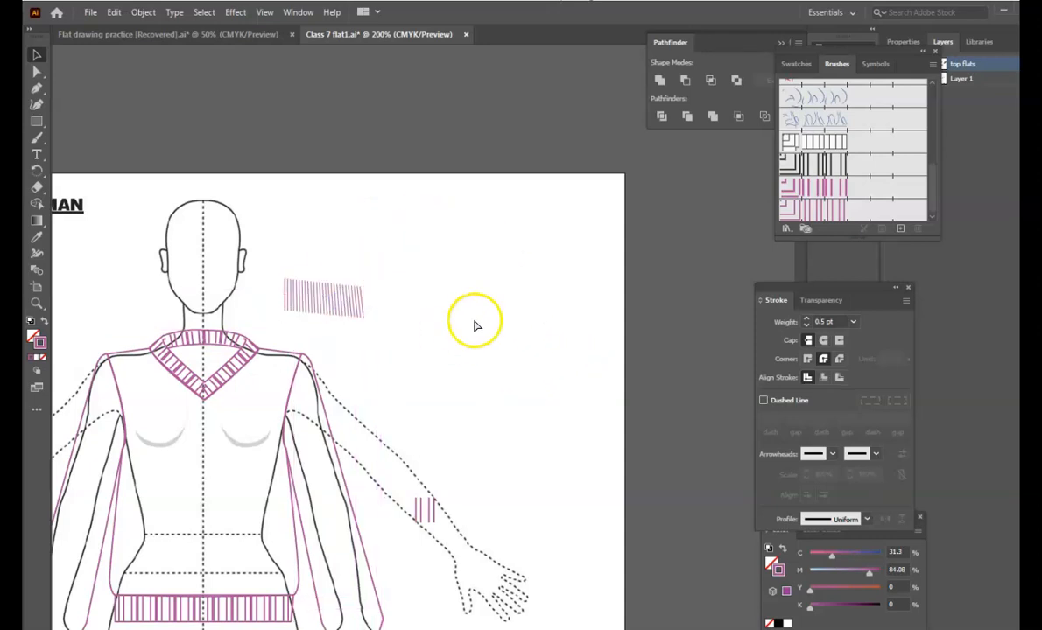
- Draw two separate short vertical lines below the bust, one on each side of the centre front line
key("ctrl+=")
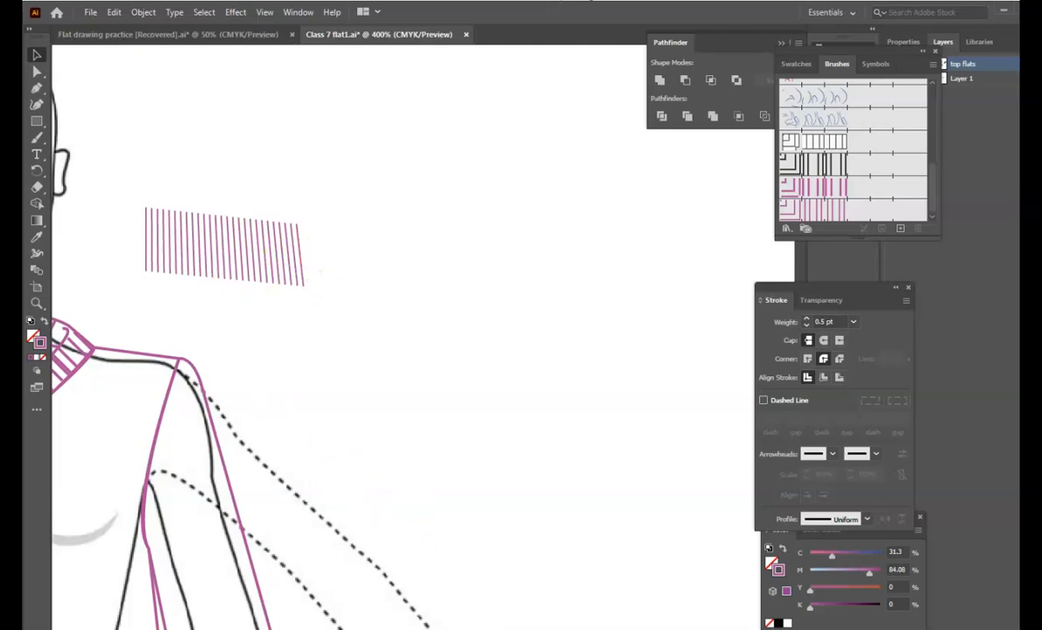
scroll(513, 416, "right", 2)
scroll(513, 417, "left", 12)
scroll(513, 416, "right", 7)
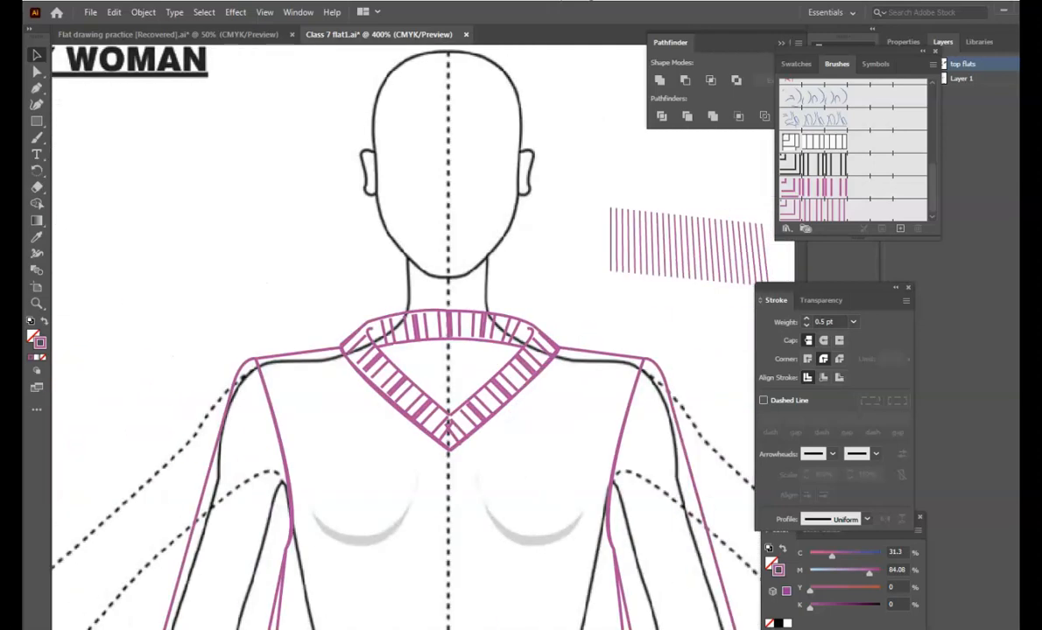
scroll(453, 376, "down", 4)
scroll(454, 376, "left", 5)
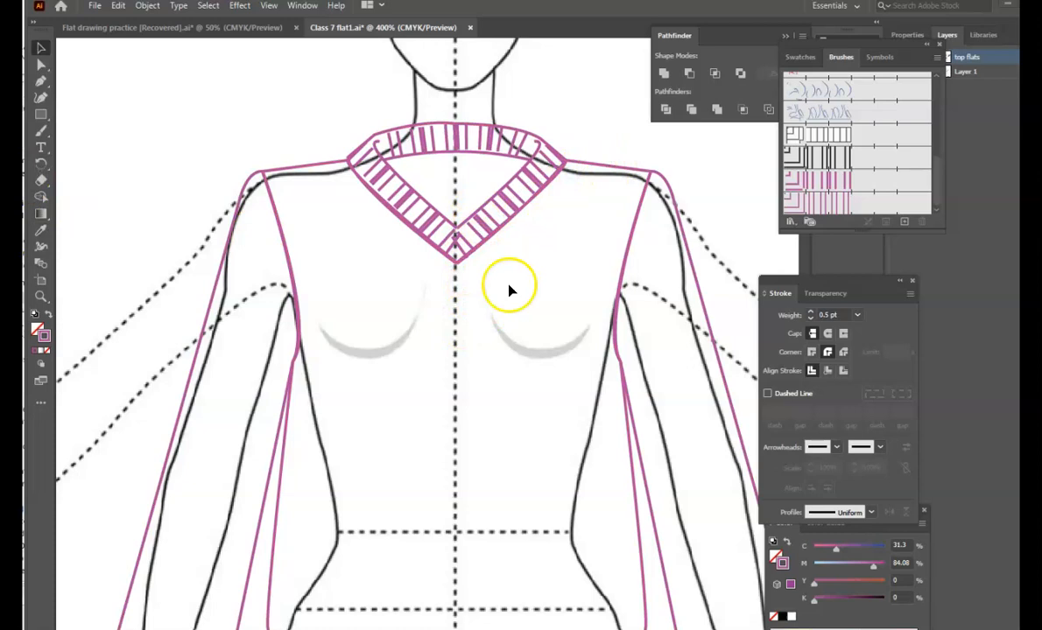
key("w")
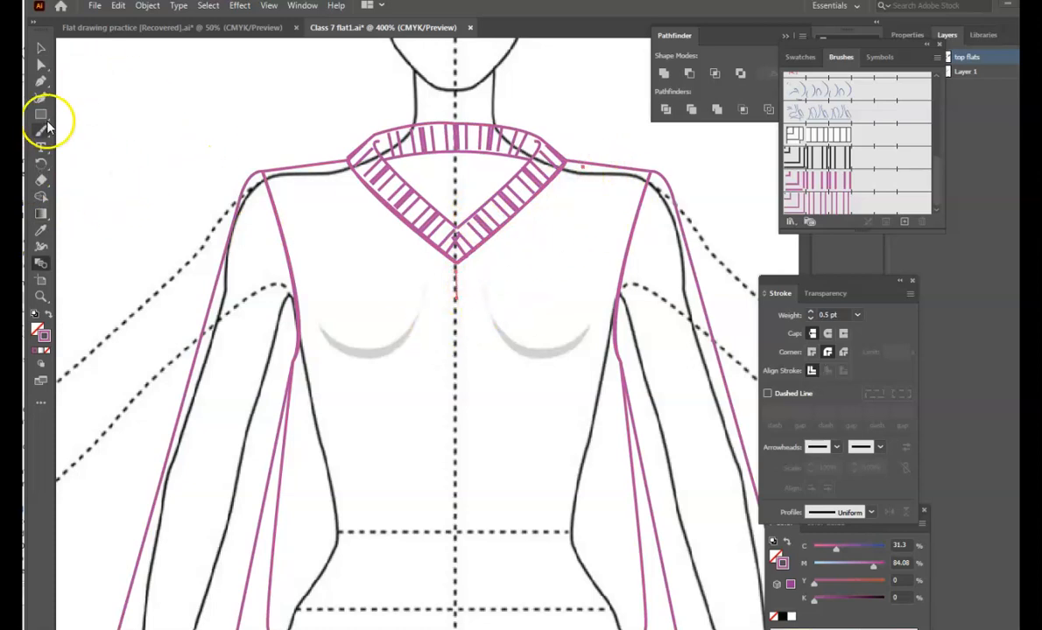
left_click(40, 81)
left_click_drag(414, 394, 415, 417)
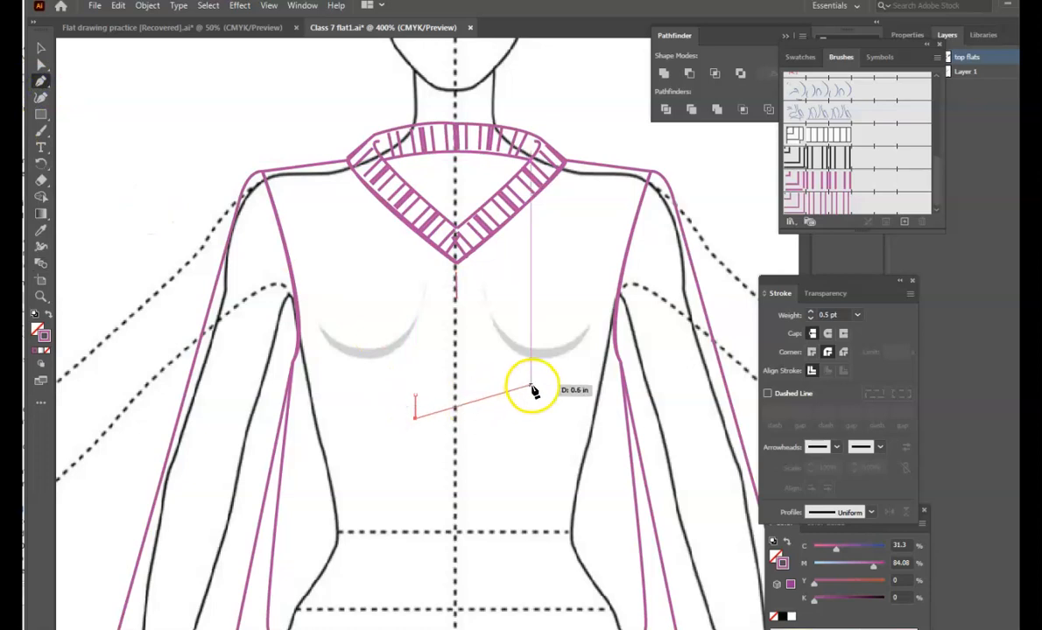
left_click_drag(531, 394, 530, 420)
left_click(530, 420)
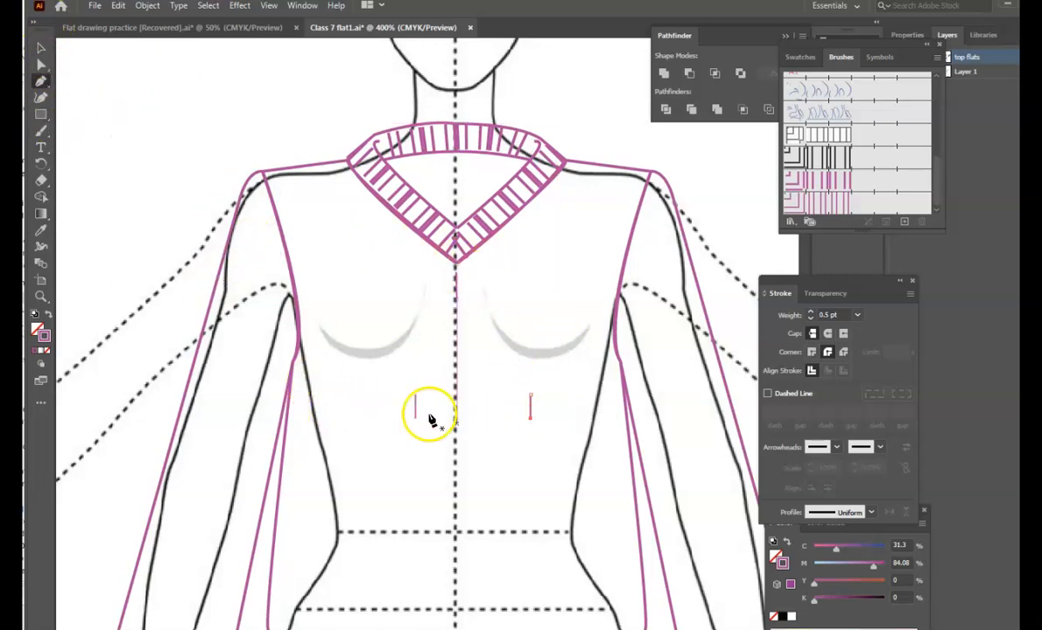
- Try blending the two torso lines from opposite ends, and undo back to before the lines were drawn
left_click(40, 47)
left_click_drag(382, 368, 550, 466)
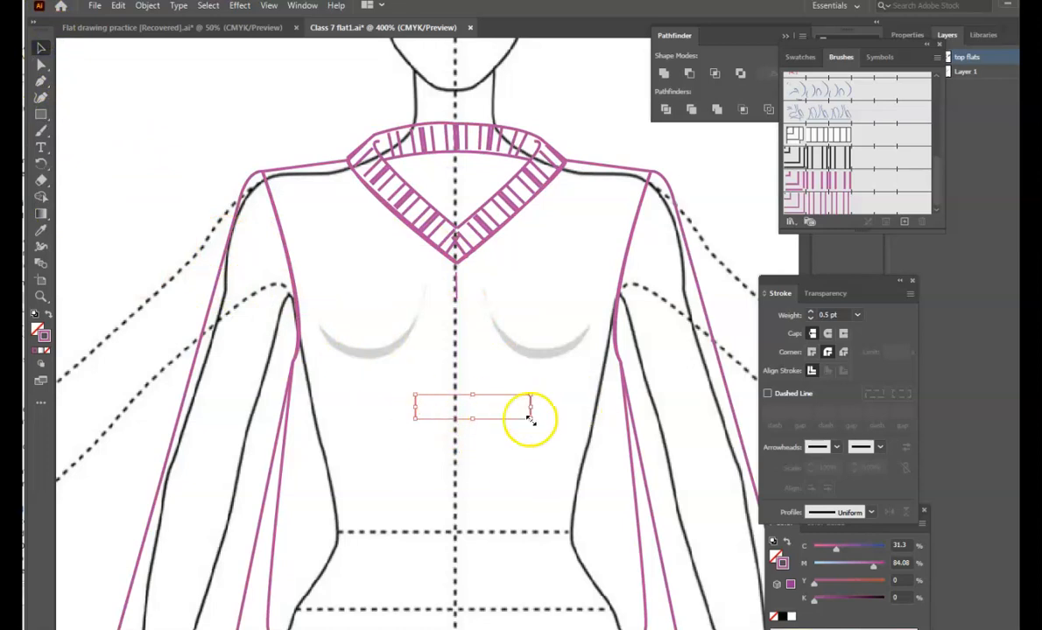
left_click(41, 263)
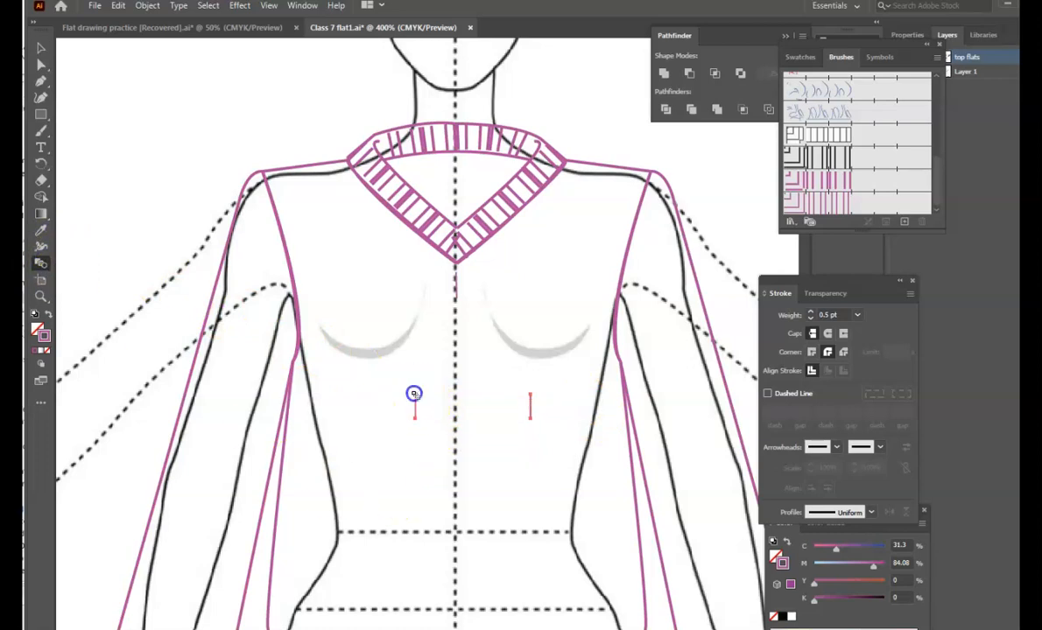
left_click(529, 393)
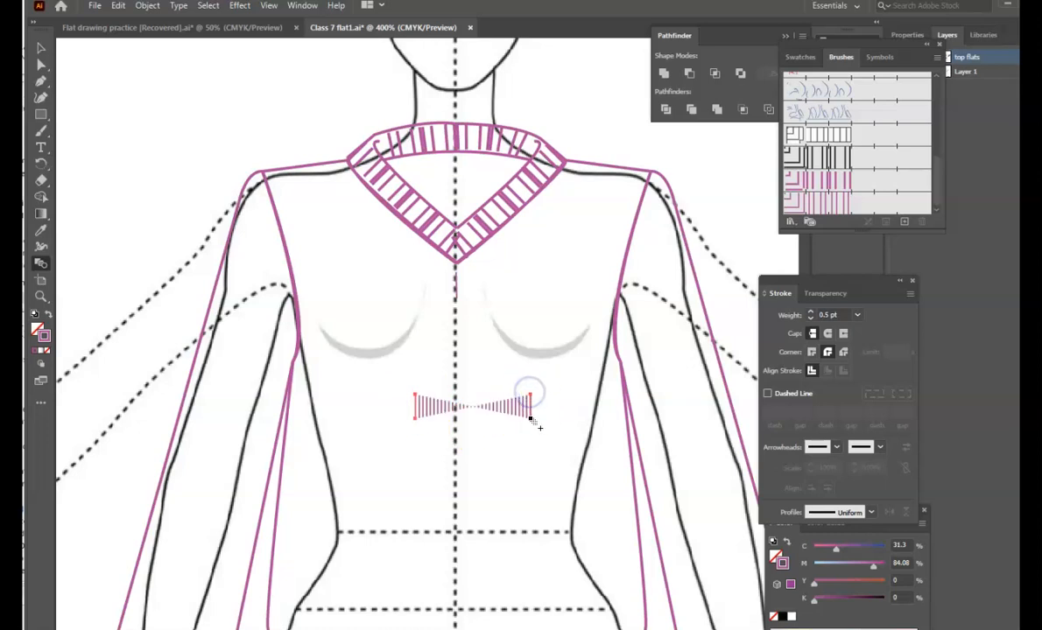
left_click(532, 420)
key("ctrl+z")
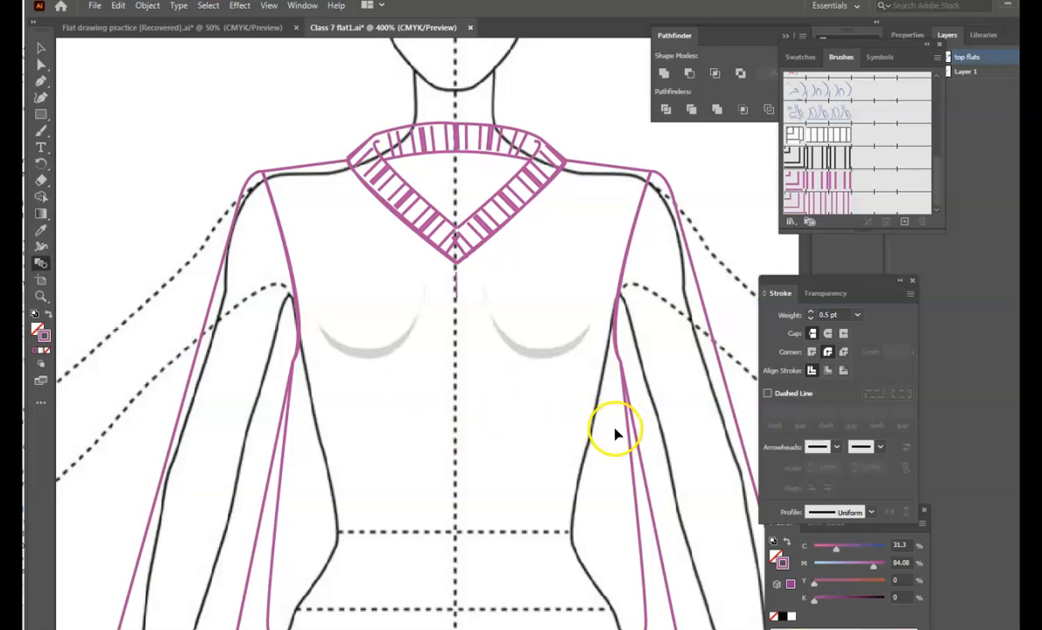
- Draw two new separate vertical lines just below the bust, about 0.13 in long, on either side of the centre front
left_click(41, 96)
left_click(42, 81)
left_click(415, 371)
left_click(415, 401)
key("Escape")
left_click(539, 374)
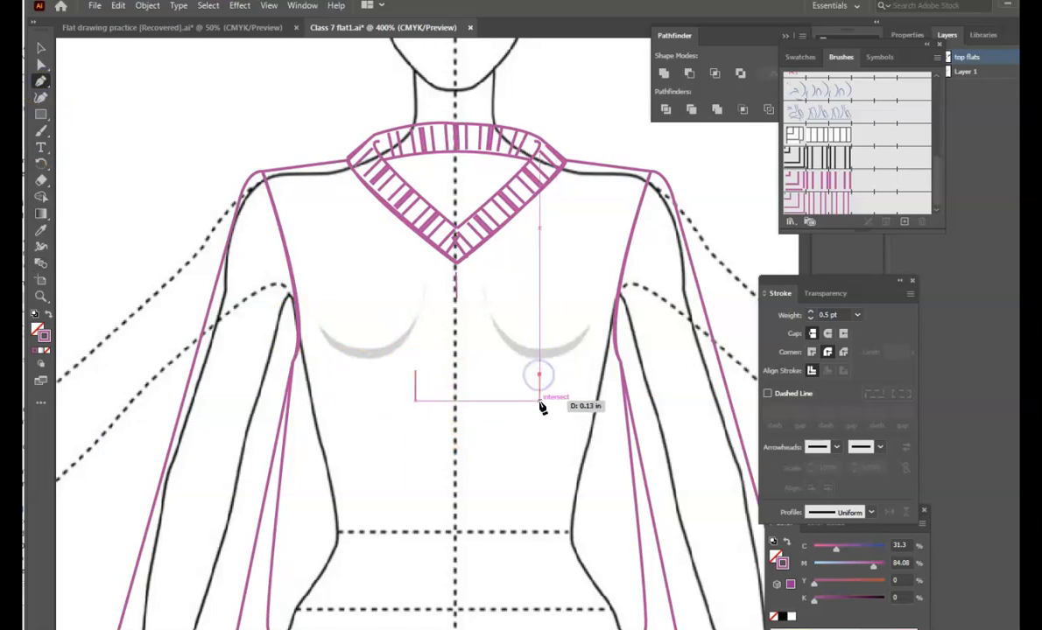
left_click(541, 400)
key("Escape")
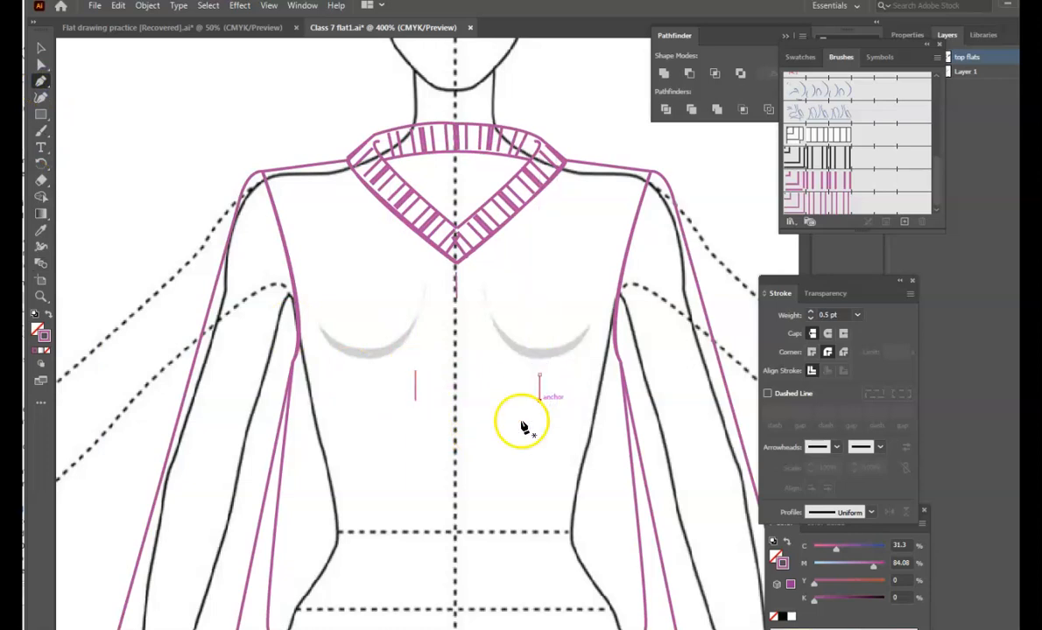
- Select both new lines below the bust and blend them into a straight row of ribs
left_click(41, 263)
double_click(42, 263)
left_click(663, 390)
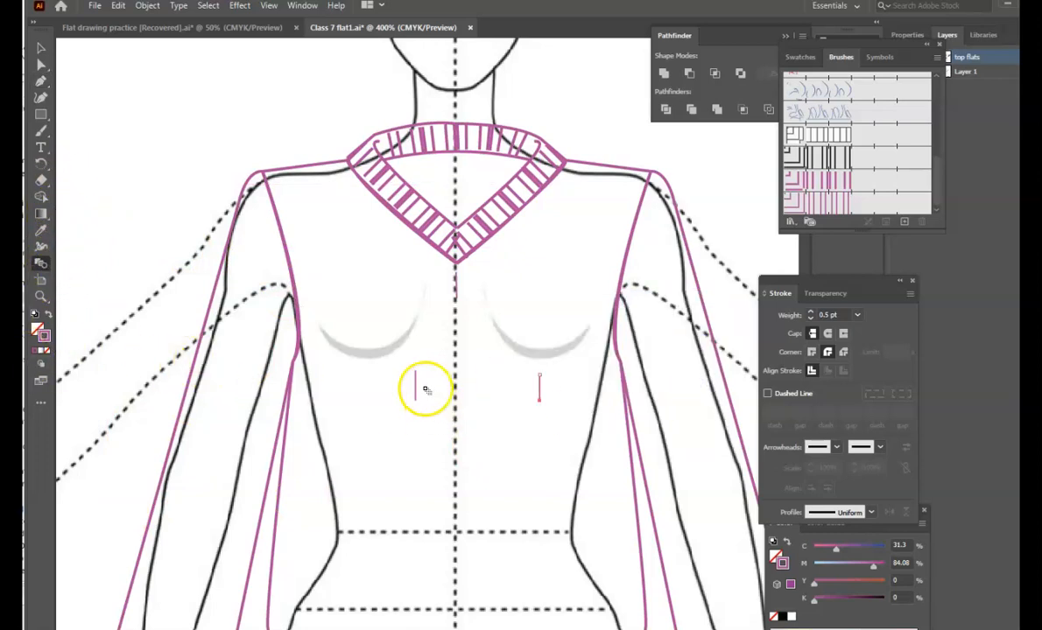
left_click(39, 48)
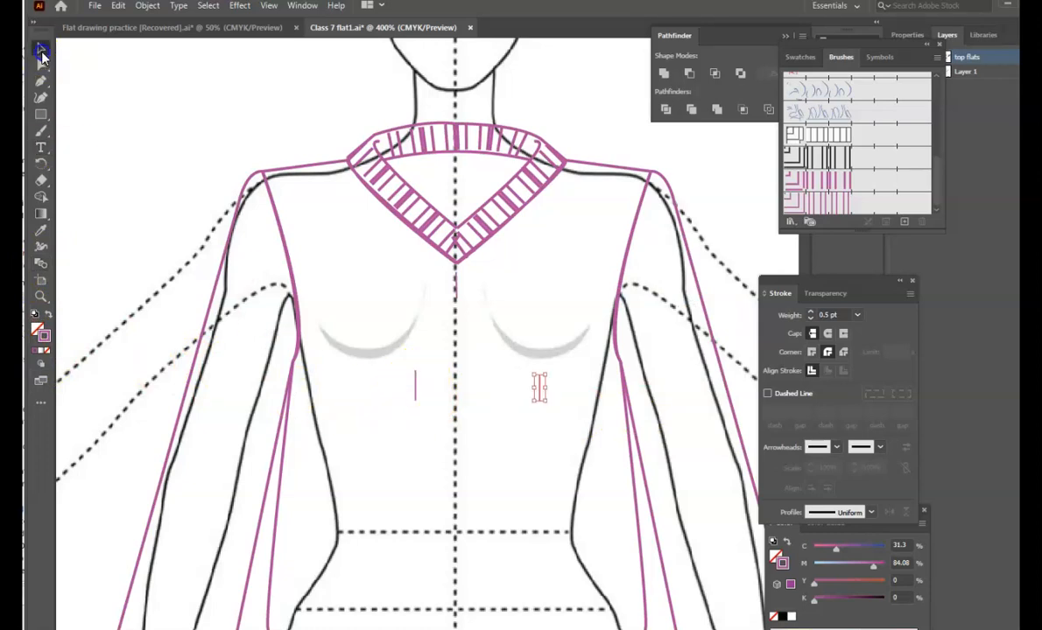
left_click_drag(379, 368, 565, 437)
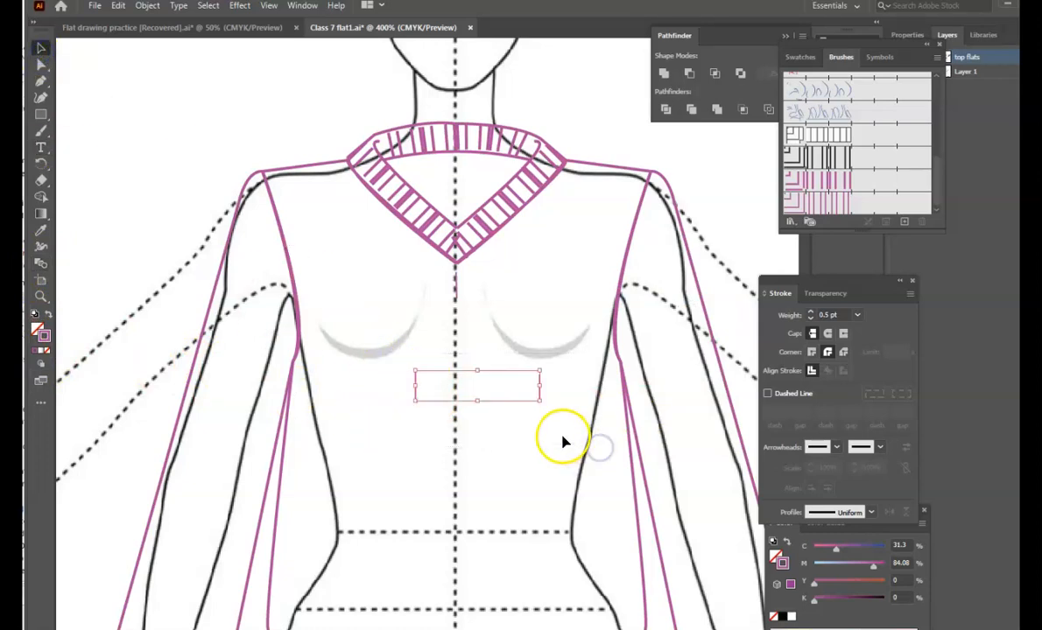
left_click(40, 263)
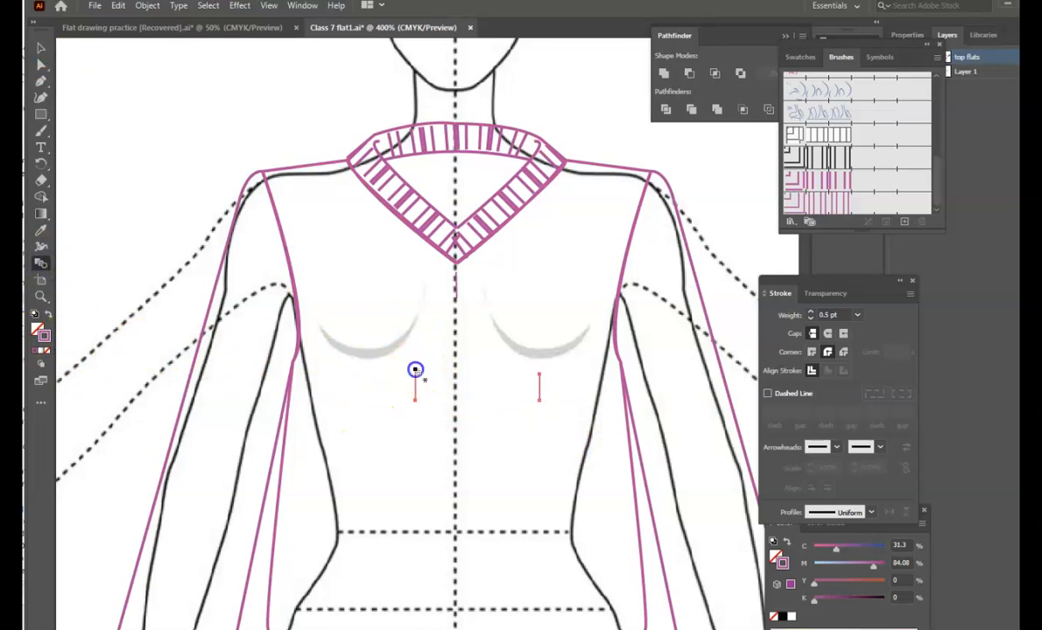
left_click(415, 400)
left_click(540, 374)
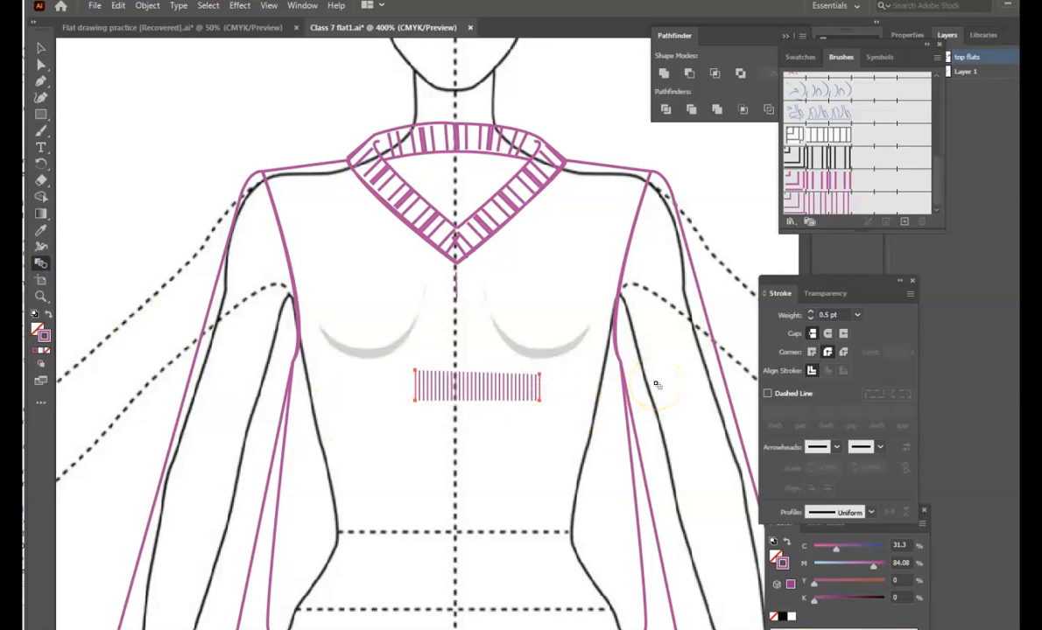
- Check the blend options of the new rib row and keep Specified Steps at 30
double_click(41, 265)
left_click_drag(665, 296, 671, 427)
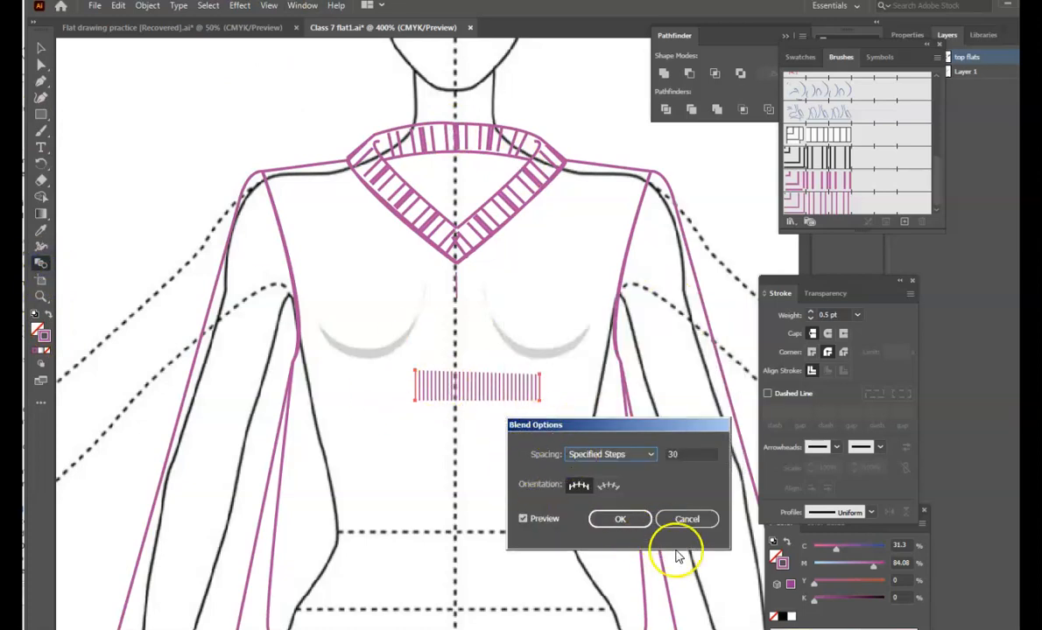
left_click_drag(699, 452, 600, 452)
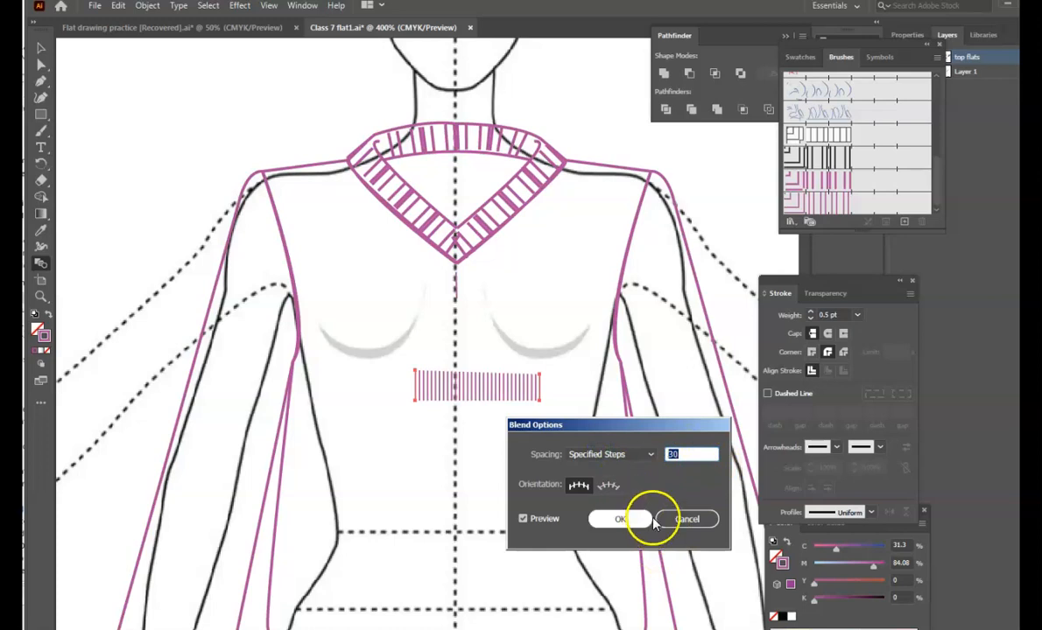
left_click(622, 519)
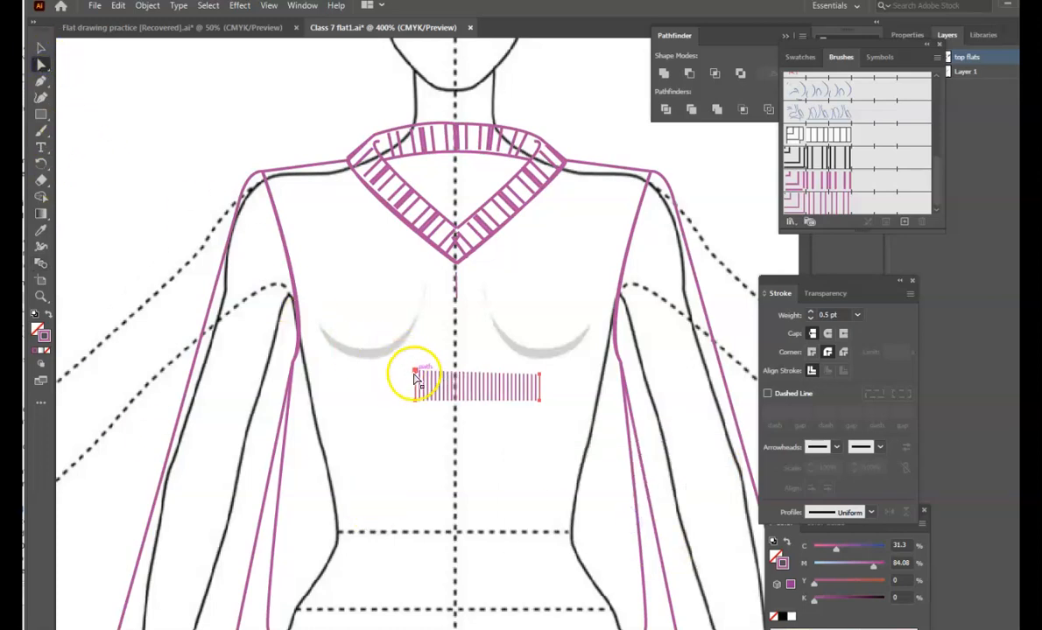
- Move the new rib row up to the chest beside the V-neck point and delete the stray short line below the V
left_click(39, 48)
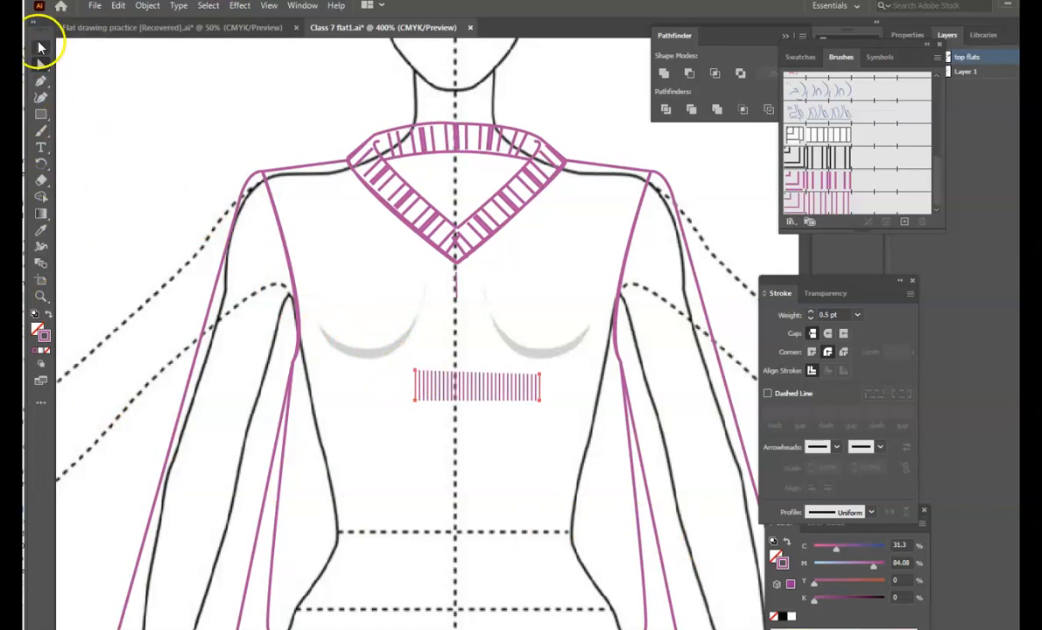
left_click_drag(483, 378, 356, 277)
left_click(451, 280)
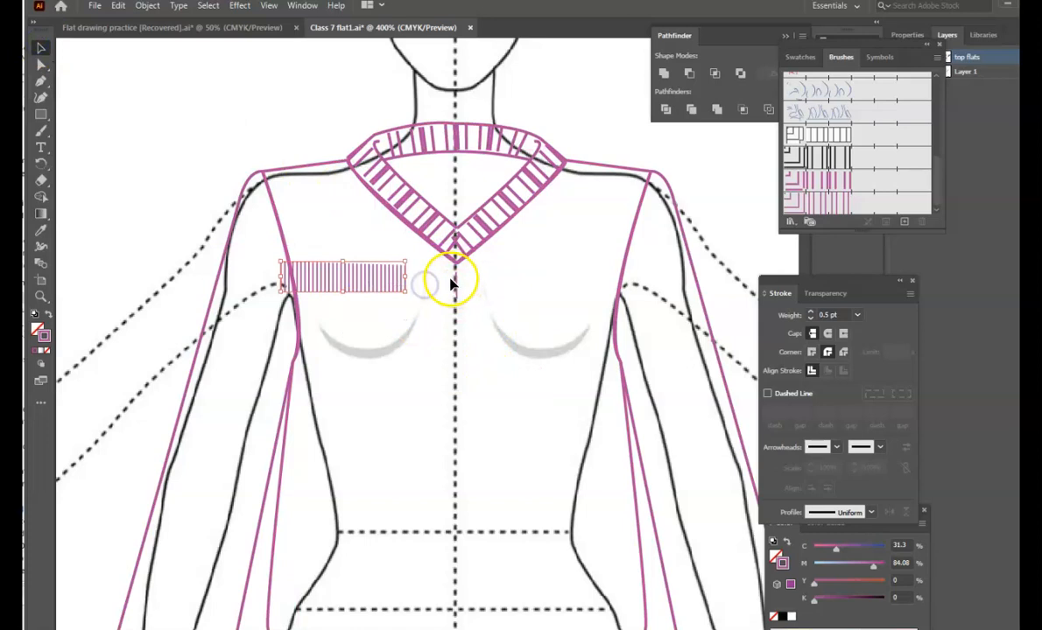
key("Delete")
left_click(337, 270)
left_click_drag(362, 278, 404, 278)
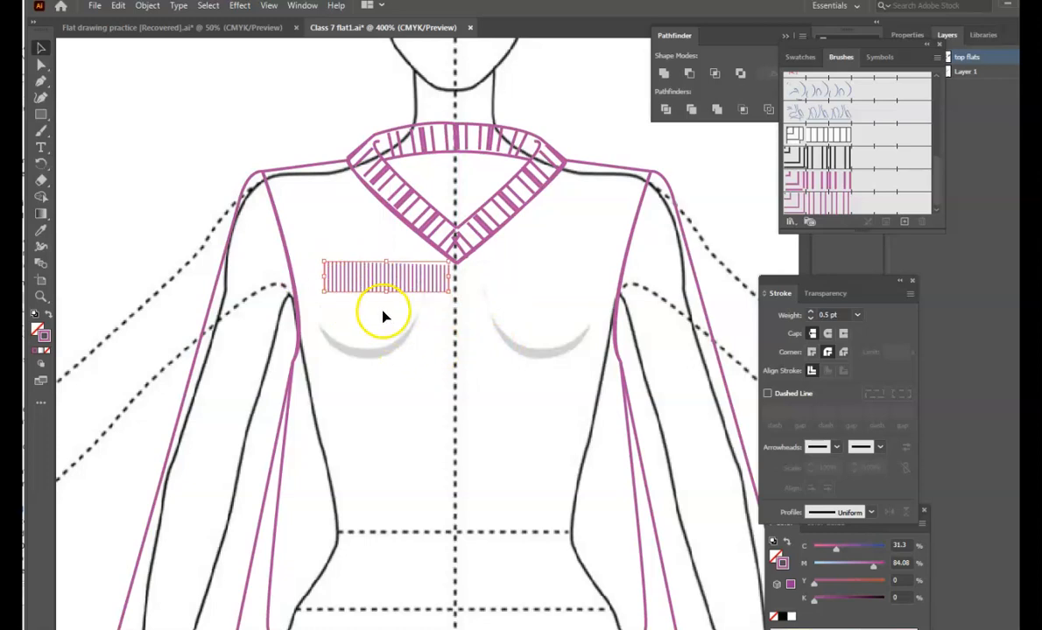
- Reshape the rib row's two end lines so the ribs slant along the left V-neck edge from the shoulder to the centre front
key("a")
left_click_drag(327, 264, 322, 210)
left_click_drag(341, 170, 340, 168)
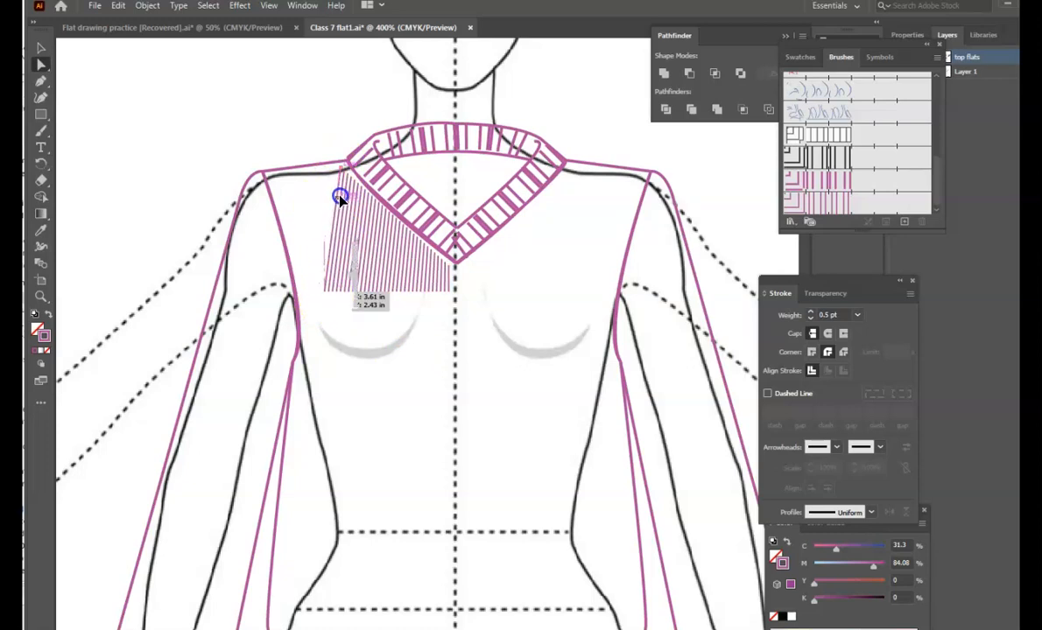
mouse_move(325, 291)
left_mouse_down()
mouse_move(465, 309)
mouse_move(454, 283)
mouse_move(446, 293)
mouse_move(456, 266)
left_mouse_up()
left_click(518, 311)
mouse_move(342, 196)
left_mouse_down()
mouse_move(344, 172)
mouse_move(338, 194)
left_mouse_up()
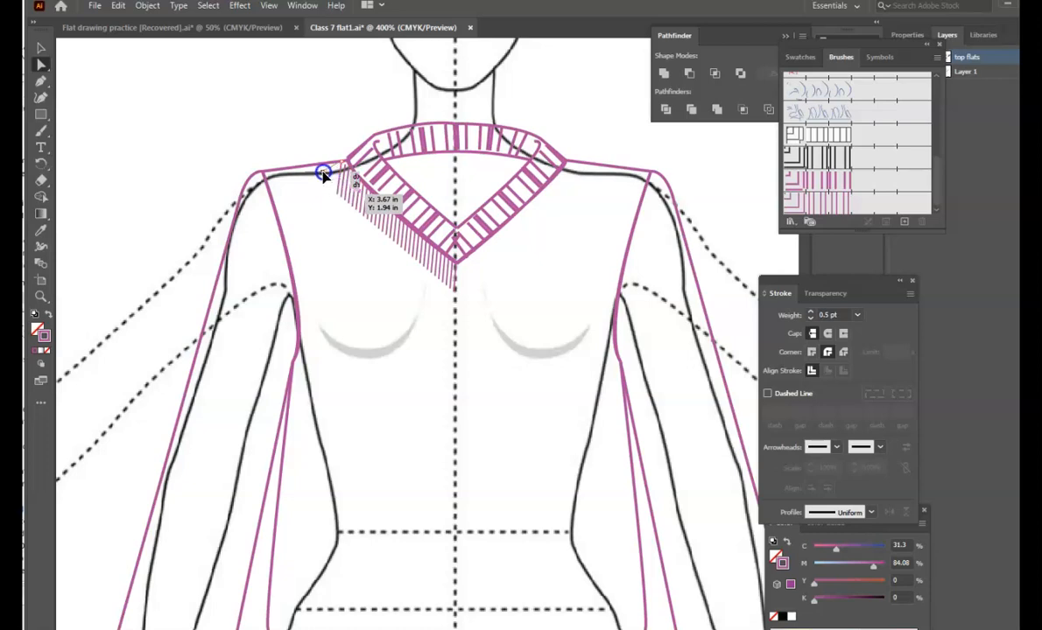
left_click_drag(323, 175, 320, 174)
left_click(350, 240)
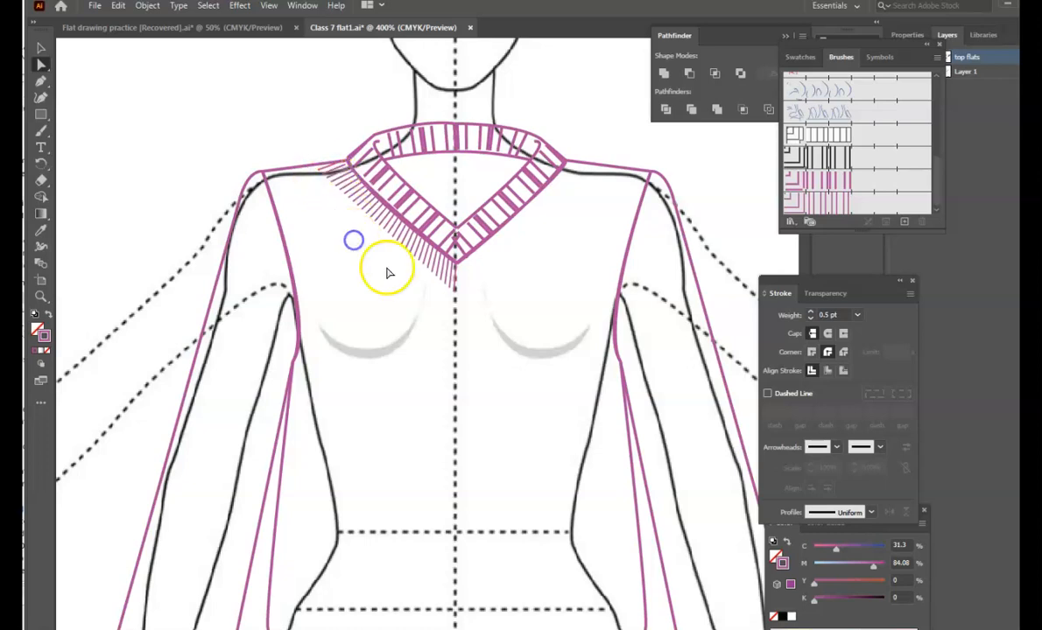
left_click(42, 48)
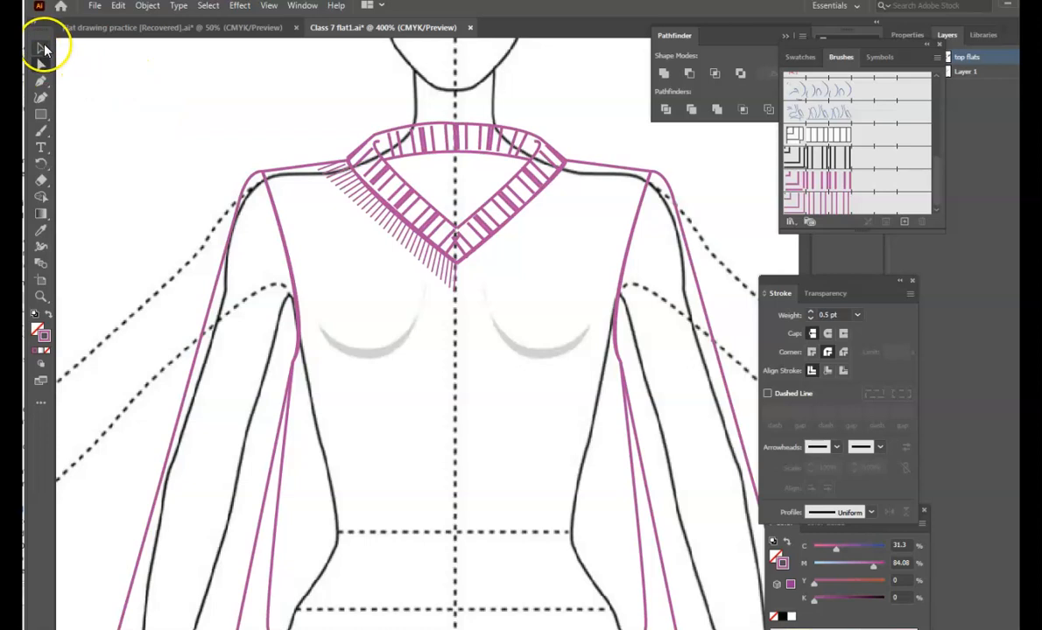
left_click(401, 233)
mouse_move(412, 255)
left_mouse_down()
mouse_move(444, 268)
mouse_move(432, 261)
left_mouse_up()
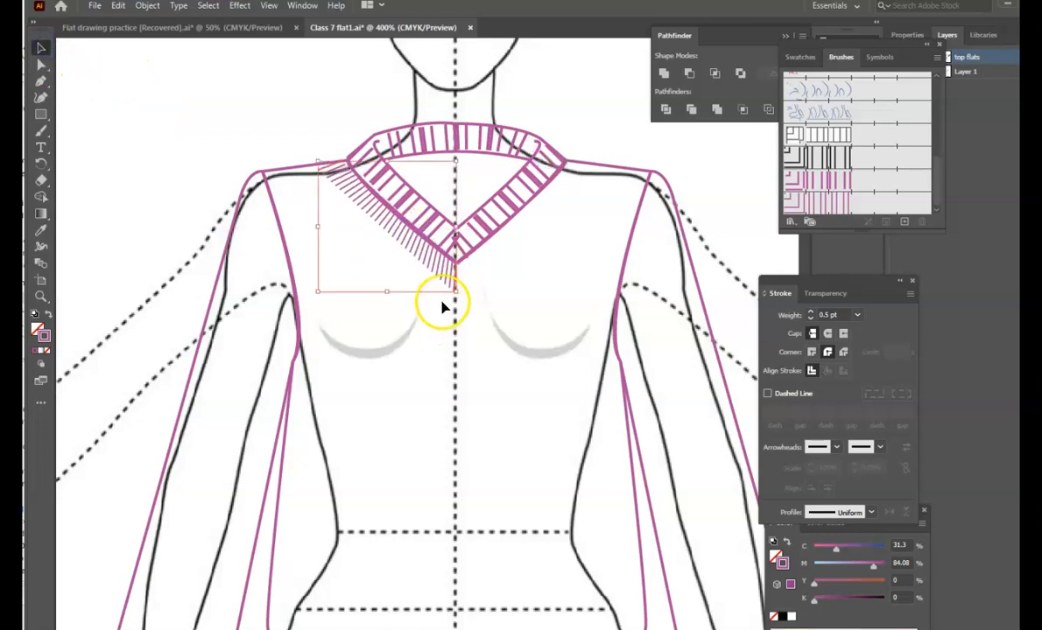
right_click(431, 256)
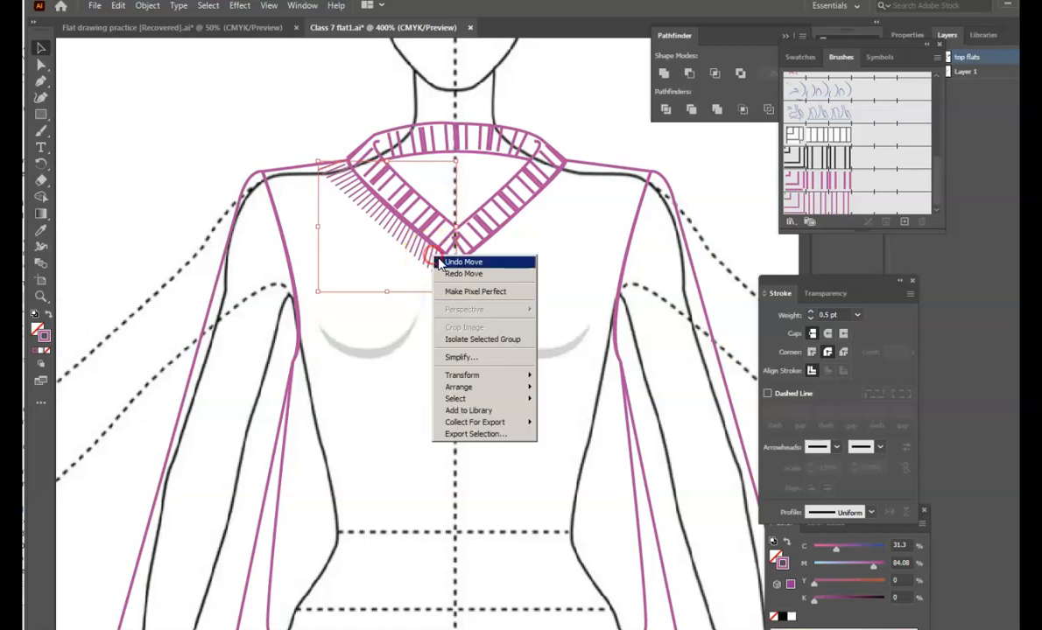
left_click(333, 334)
left_click(423, 253)
left_click(444, 264)
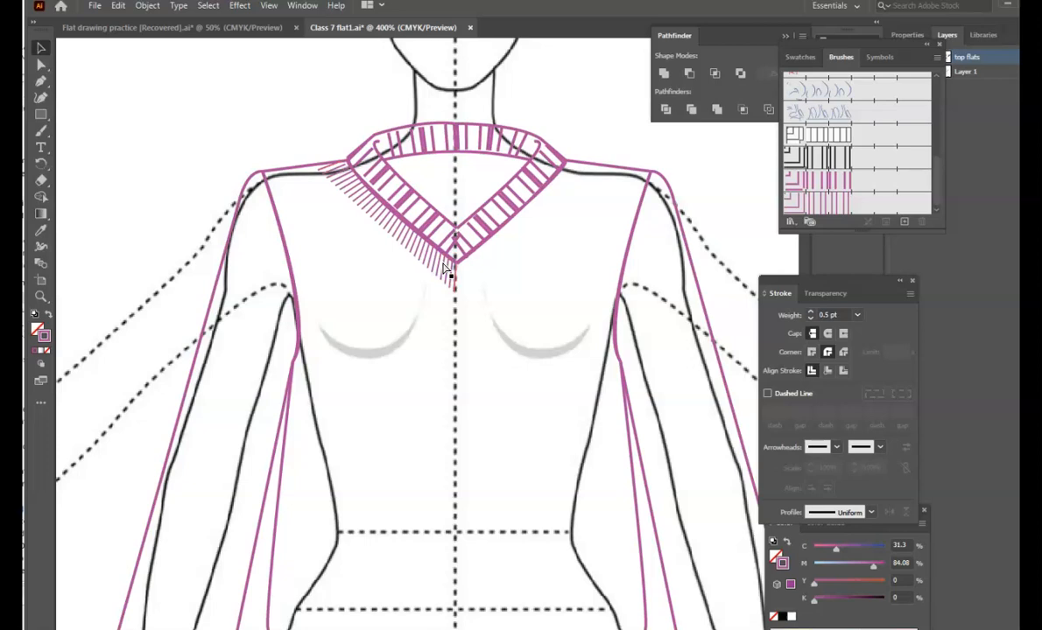
- Paste the earlier twisted rib blend at the bust and reposition an end anchor to untwist its ribs
key("ctrl+v")
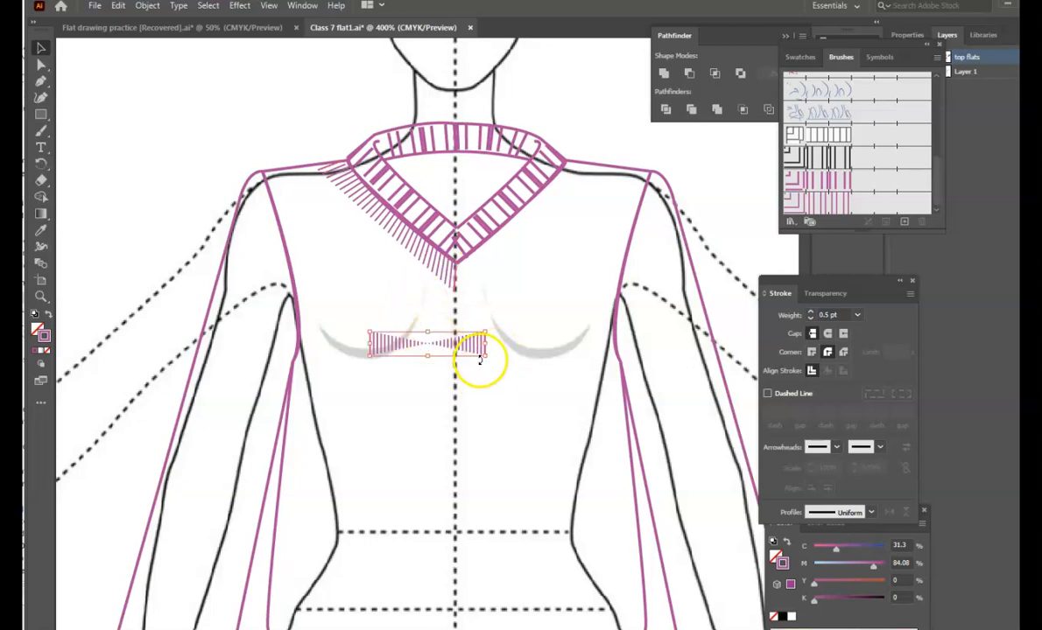
key("a")
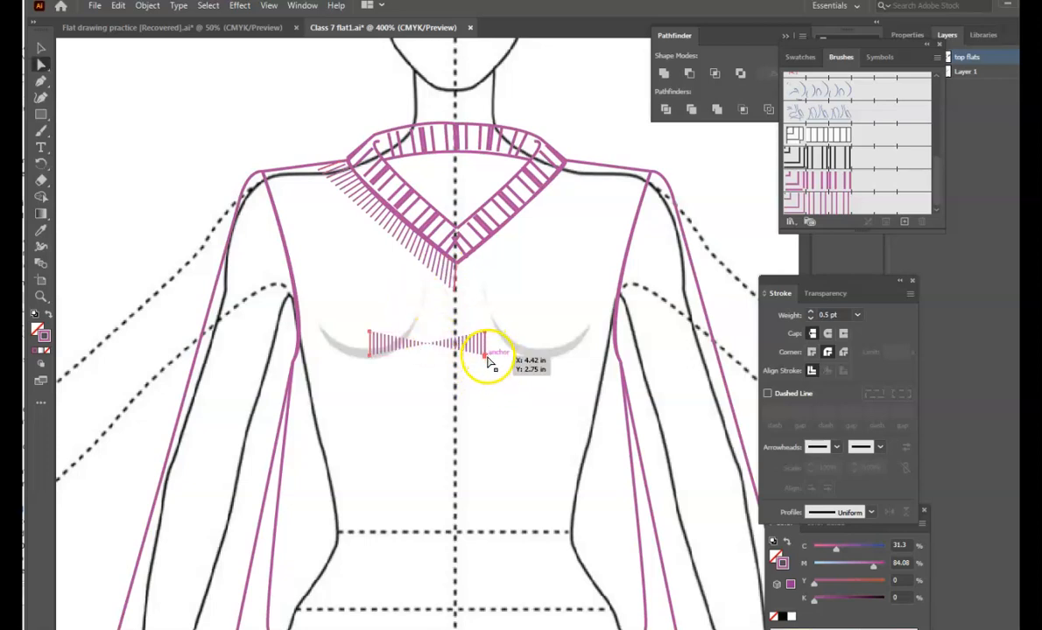
mouse_move(489, 360)
left_mouse_down()
mouse_move(458, 333)
mouse_move(477, 302)
mouse_move(480, 311)
left_mouse_up()
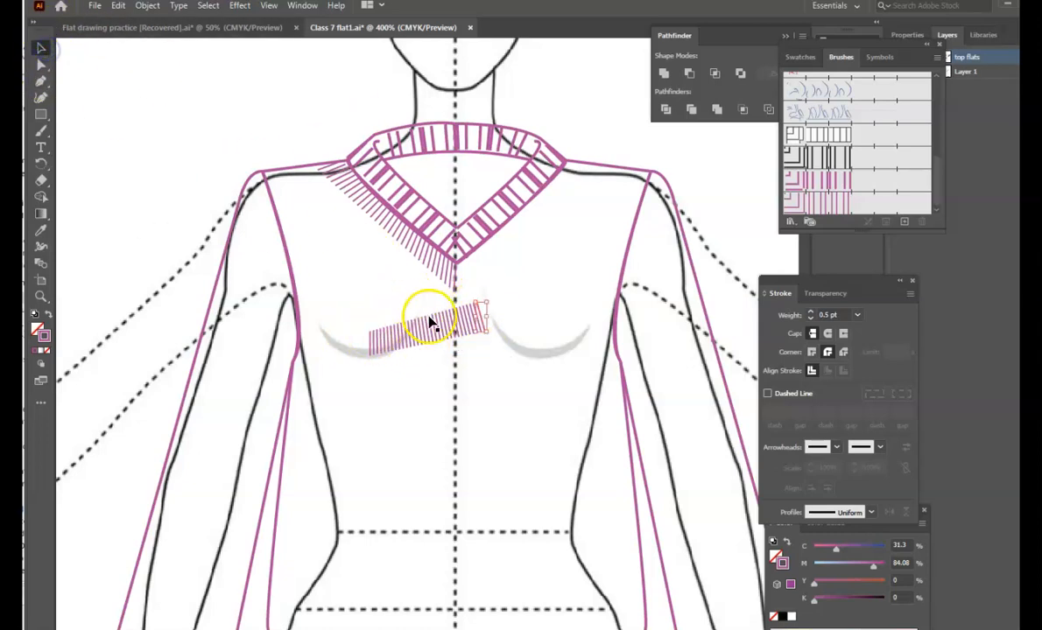
- Move the untwisted rib row up to the left side of the chest, beside the first slanted row
left_click(430, 401)
left_click(422, 334)
left_click(372, 348)
mouse_move(372, 355)
left_mouse_down()
mouse_move(351, 309)
mouse_move(375, 343)
left_mouse_up()
mouse_move(431, 325)
left_mouse_down()
mouse_move(361, 308)
mouse_move(372, 271)
left_mouse_up()
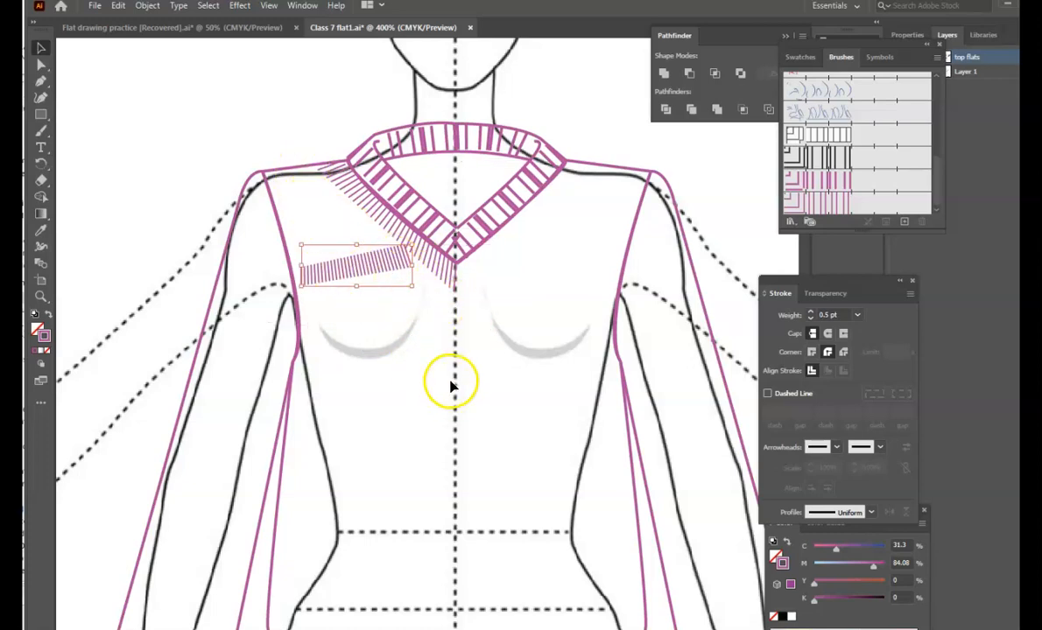
- Reshape the second rib row's end lines so it runs parallel below the first, from the left shoulder to the centre front
key("r")
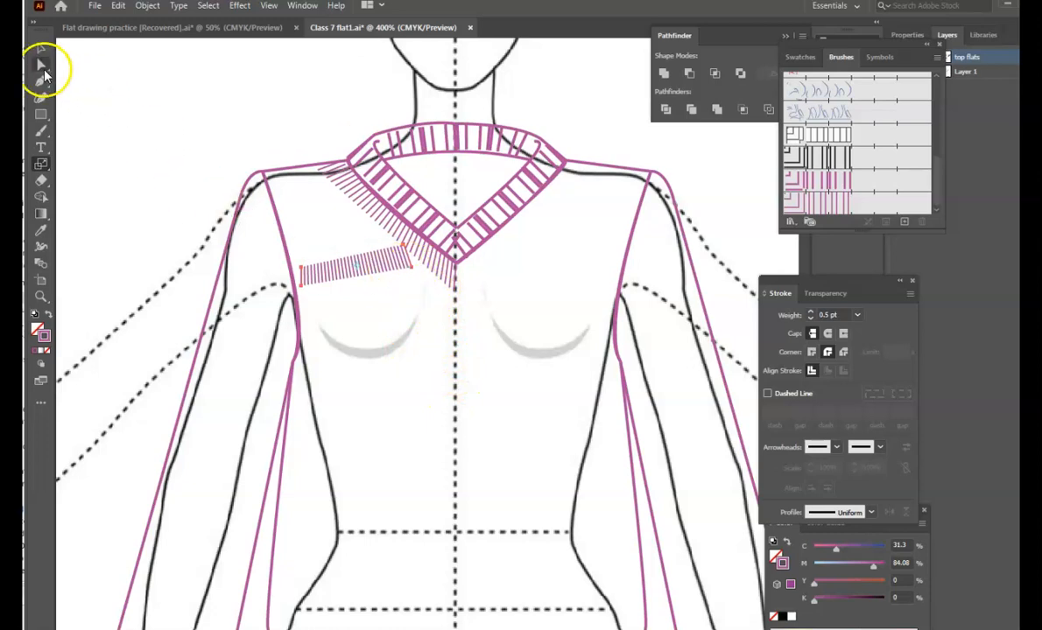
left_click(41, 66)
mouse_move(441, 277)
left_mouse_down()
mouse_move(400, 274)
mouse_move(417, 268)
left_mouse_up()
left_click_drag(449, 319, 447, 317)
left_click(413, 265)
left_click_drag(416, 271, 452, 323)
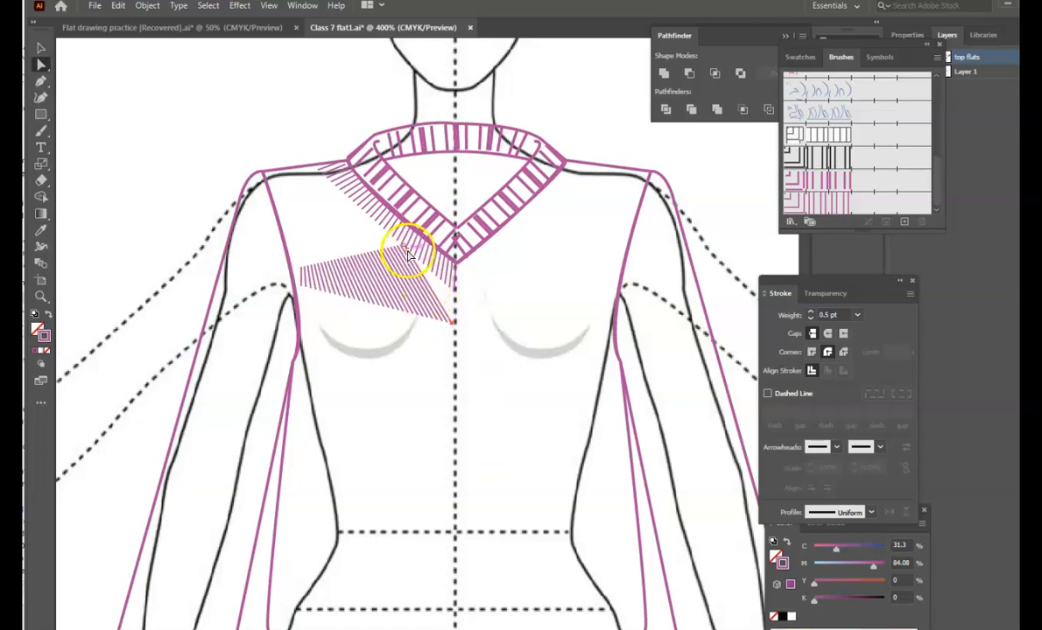
left_click_drag(410, 256, 453, 295)
left_click_drag(301, 273, 302, 168)
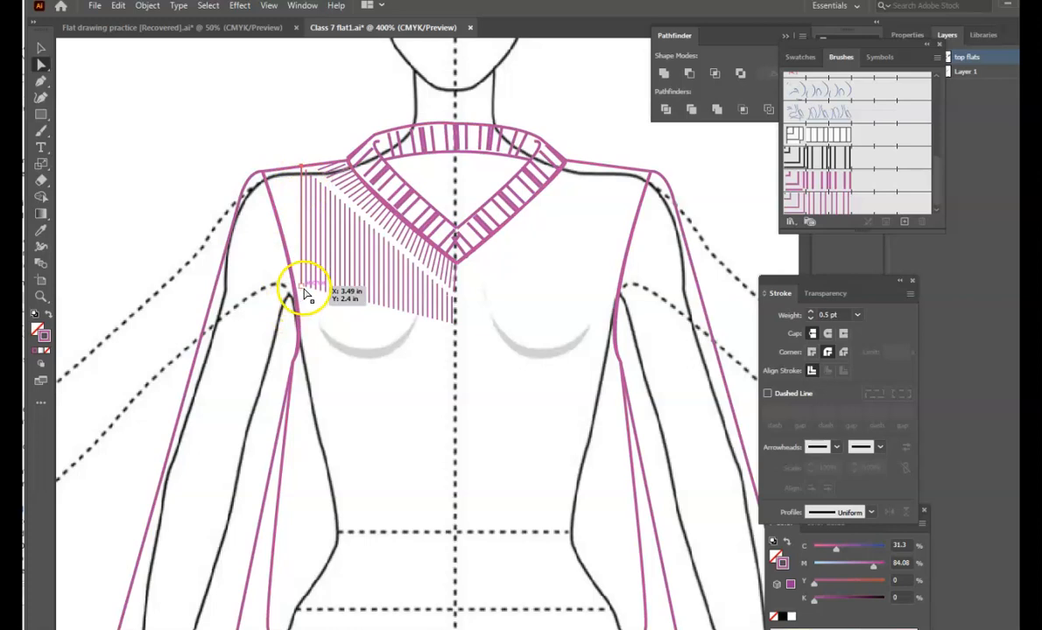
left_click_drag(300, 291, 300, 265)
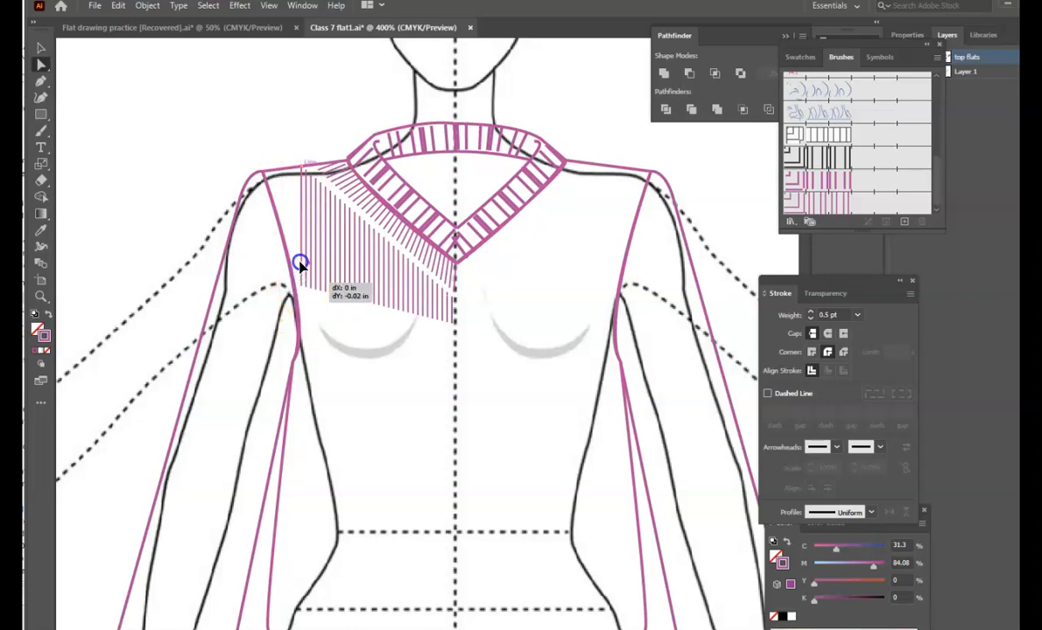
left_click_drag(287, 177, 288, 175)
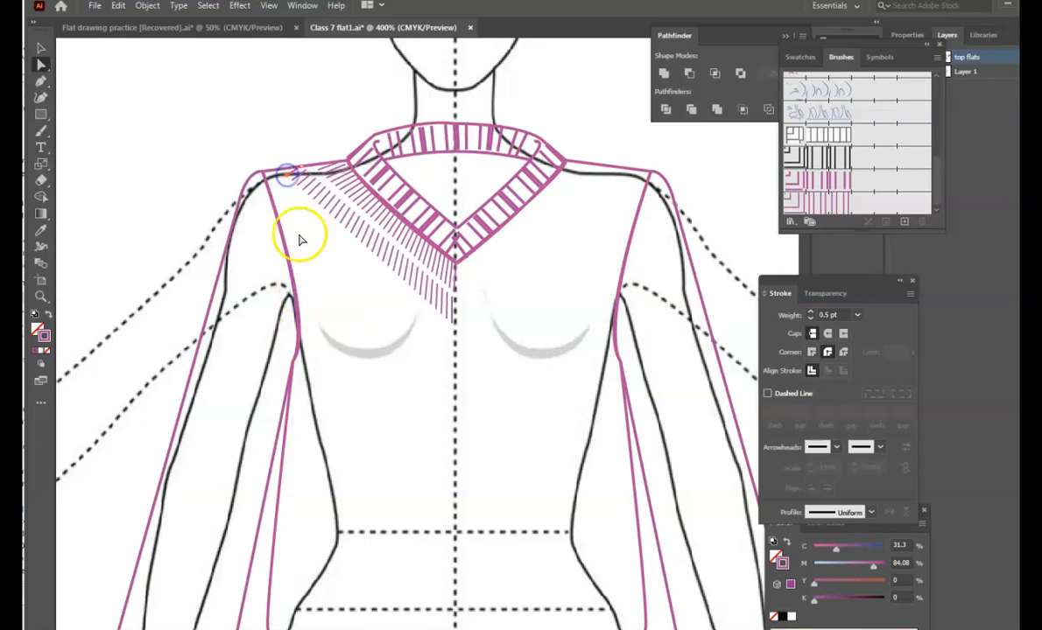
left_click(396, 367)
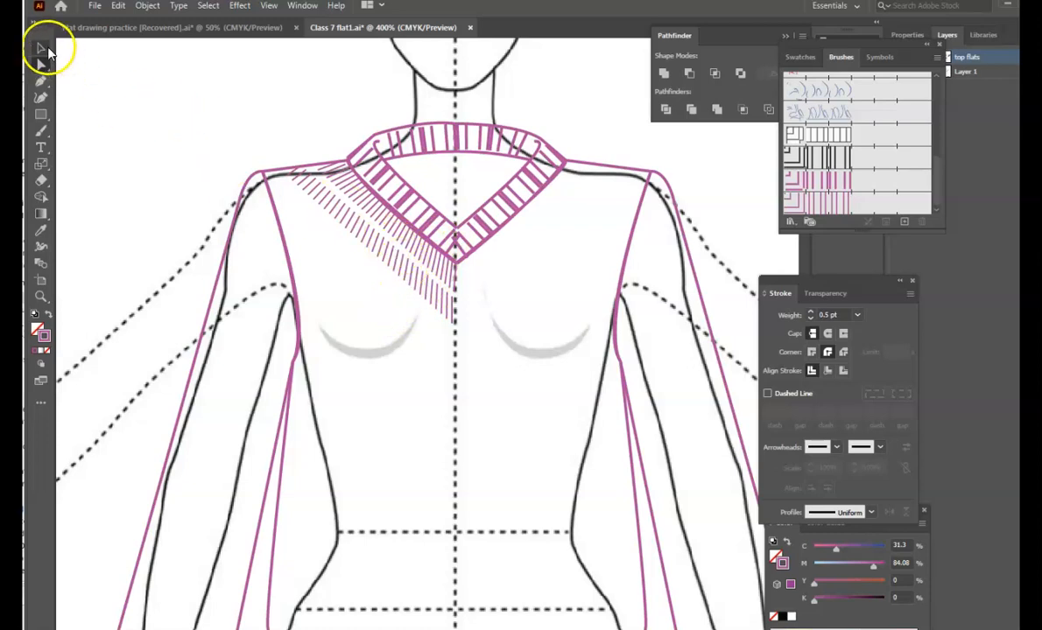
- Select both slanted rib rows and shift them slightly right to the centre front line
left_click(391, 267)
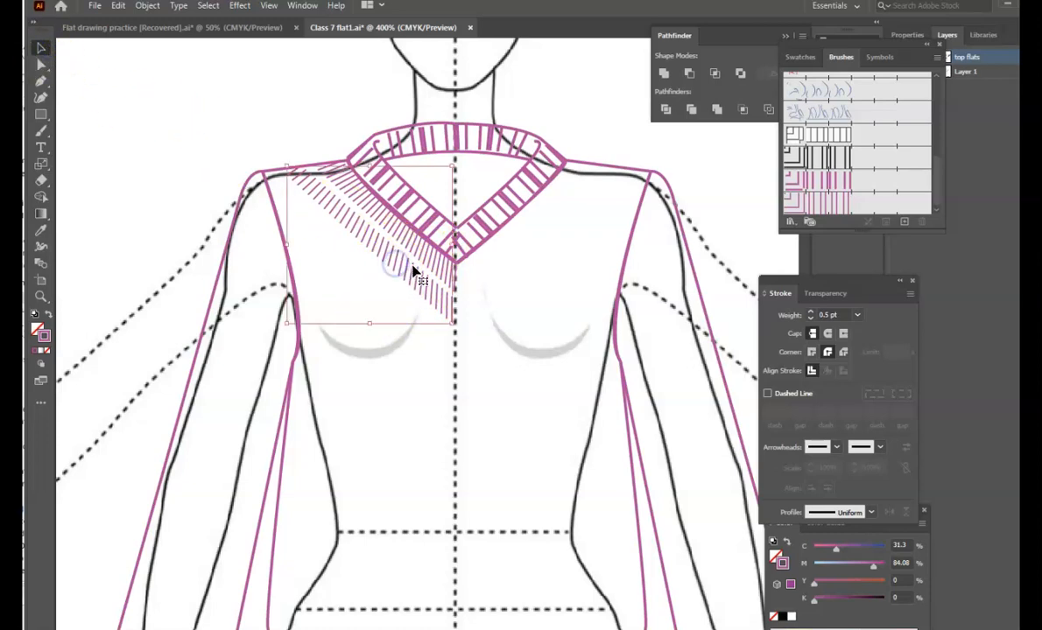
left_click(440, 263)
left_click(368, 354)
left_click(361, 194)
left_click(325, 170)
left_click(322, 177)
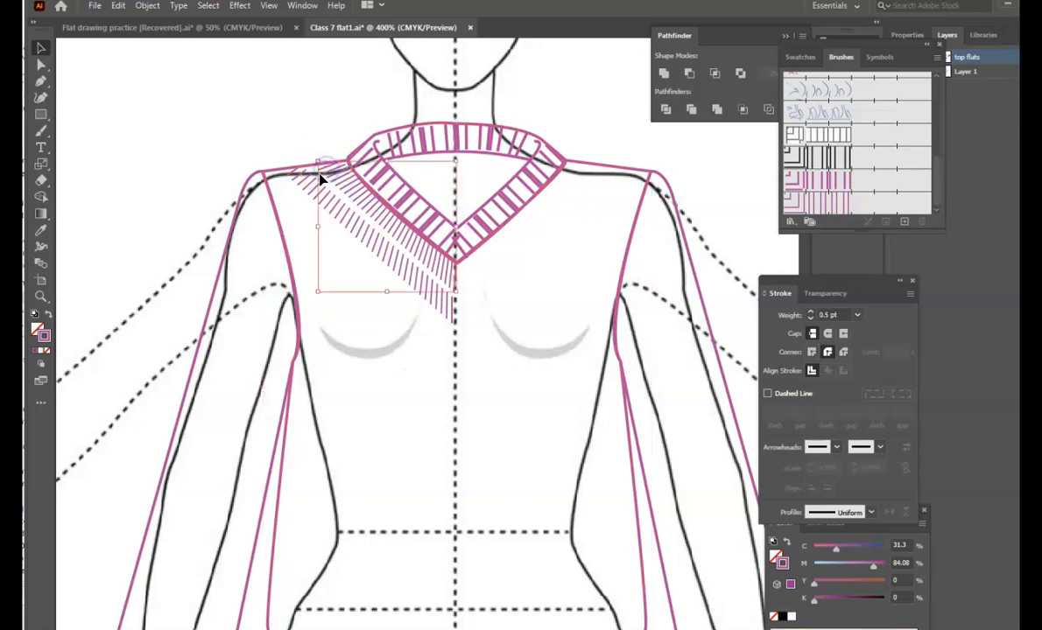
left_click_drag(296, 177, 298, 176)
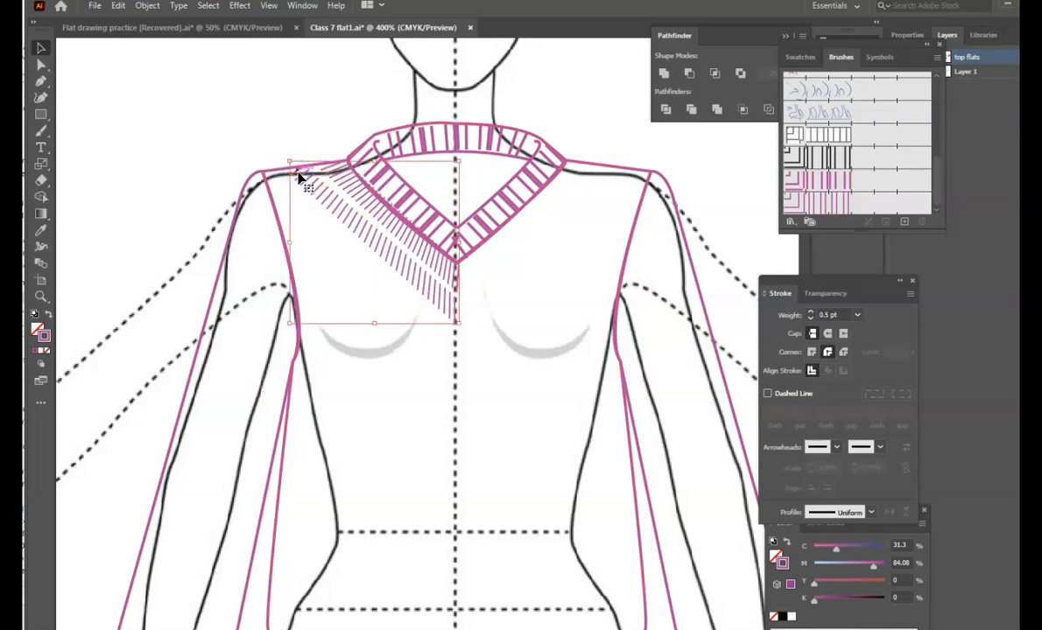
- Reflect a copy of both slanted rib rows across the vertical axis
right_click(299, 177)
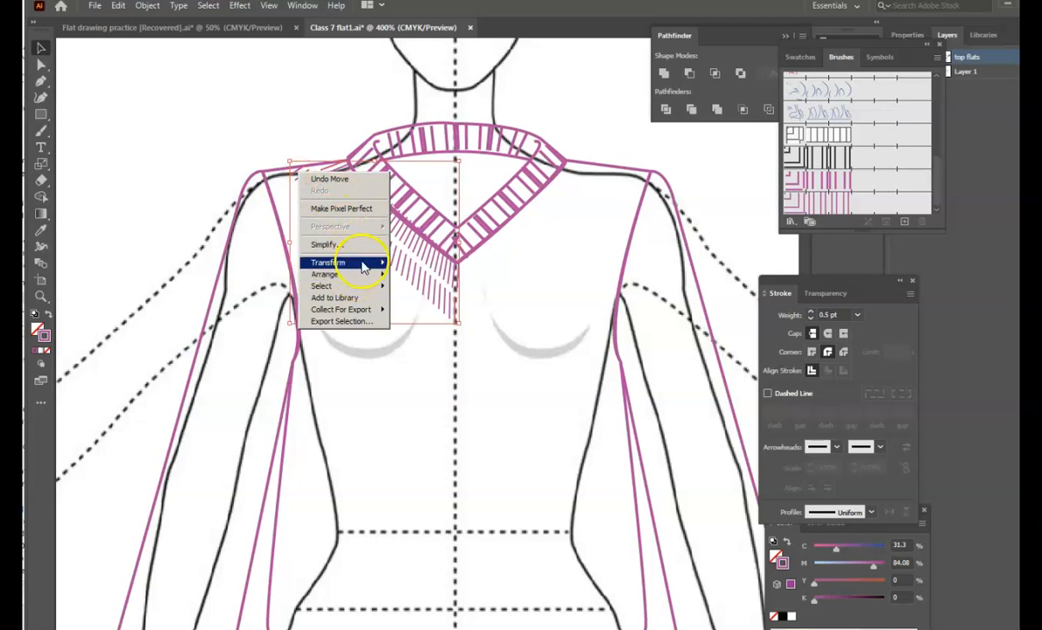
mouse_move(364, 264)
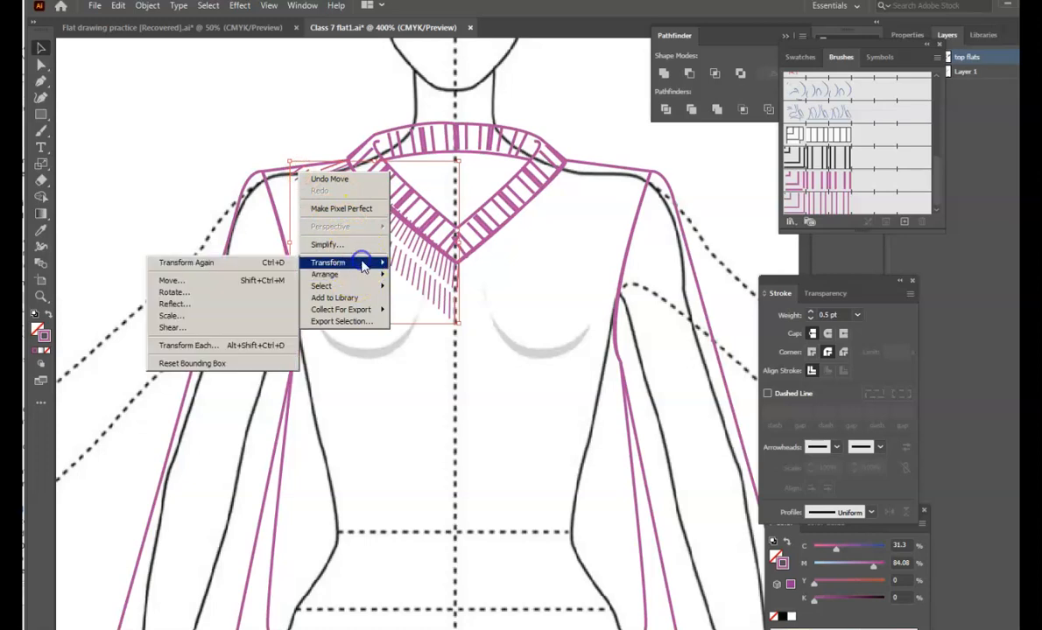
left_click(252, 304)
left_click(540, 449)
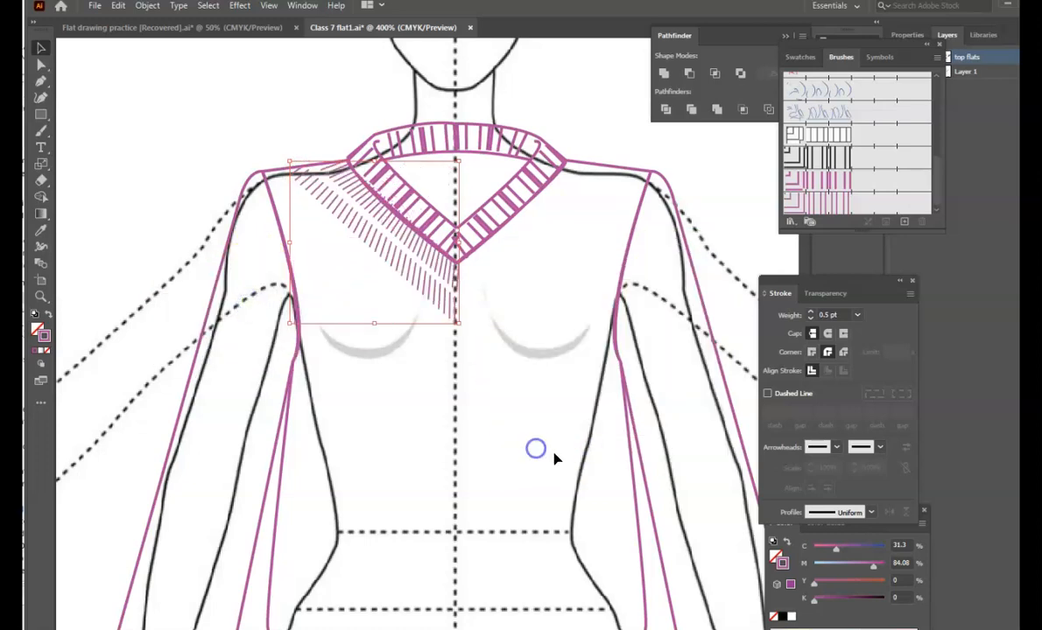
- Move the mirrored rib rows to the right side of the V-neck so they meet the originals at the centre front
key("Right")
key("Right")
key("Right")
key("Right")
key("Right")
key("Right")
key("Right")
key("Right")
key("Right")
key("Right")
key("Right")
key("Right")
key("Right")
key("Right")
key("Right")
key("Right")
key("Right")
key("Right")
key("Right")
key("Right")
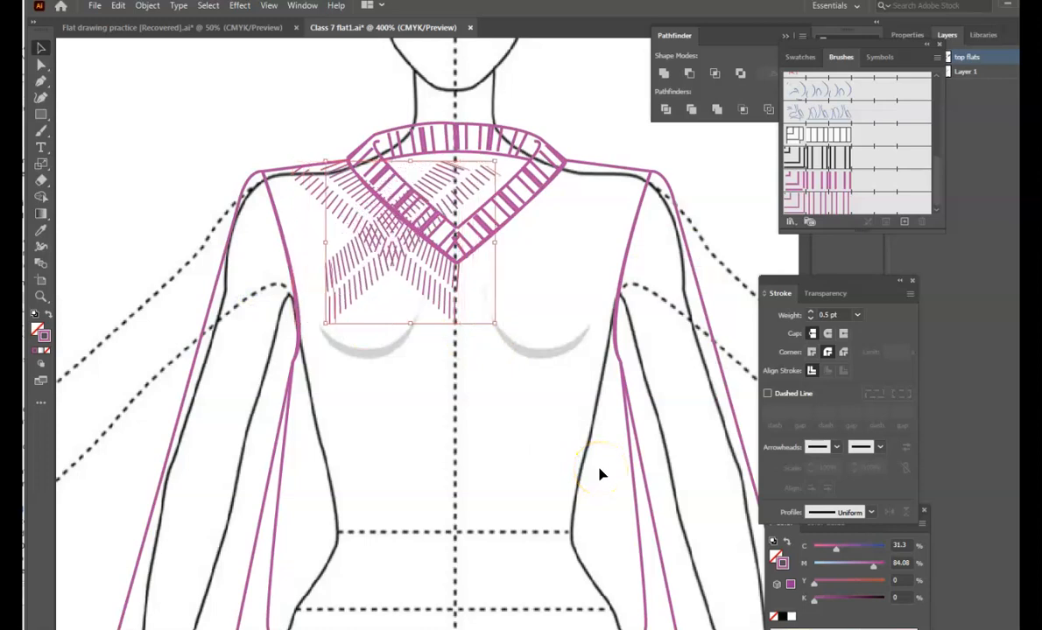
key("Right")
key("Right")
key("Right")
key("Right")
key("Right")
key("Right")
key("Right")
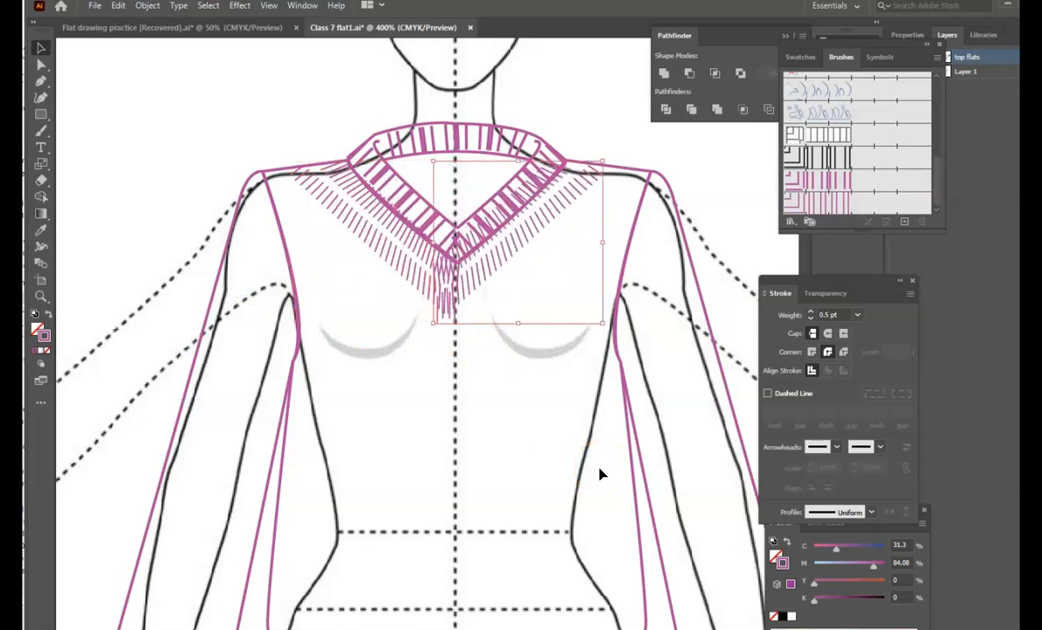
key("Right")
key("Right")
key("Right")
key("Right")
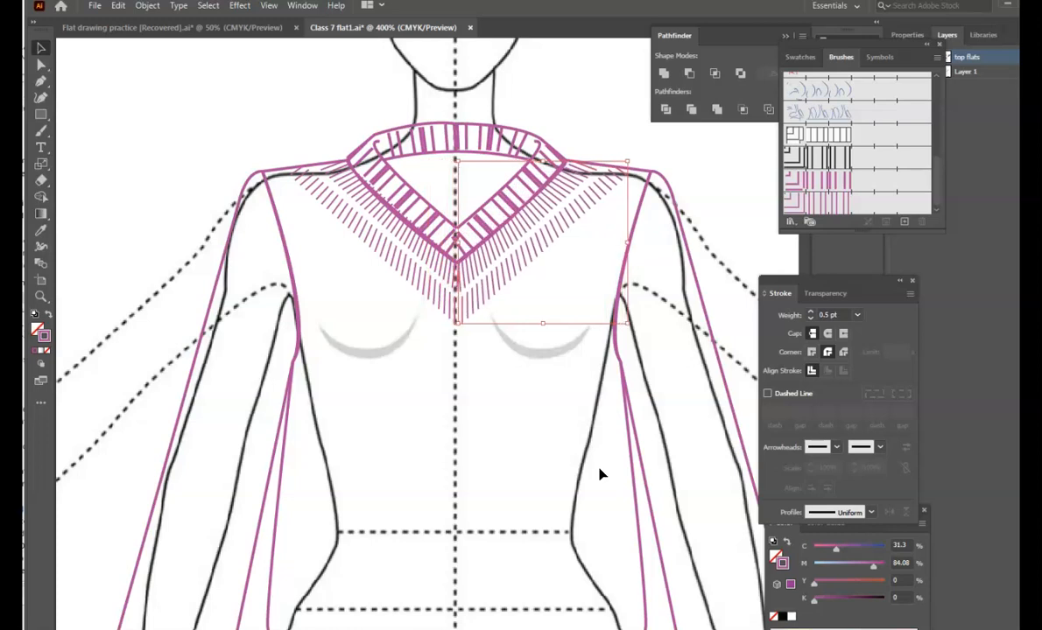
left_click(708, 191)
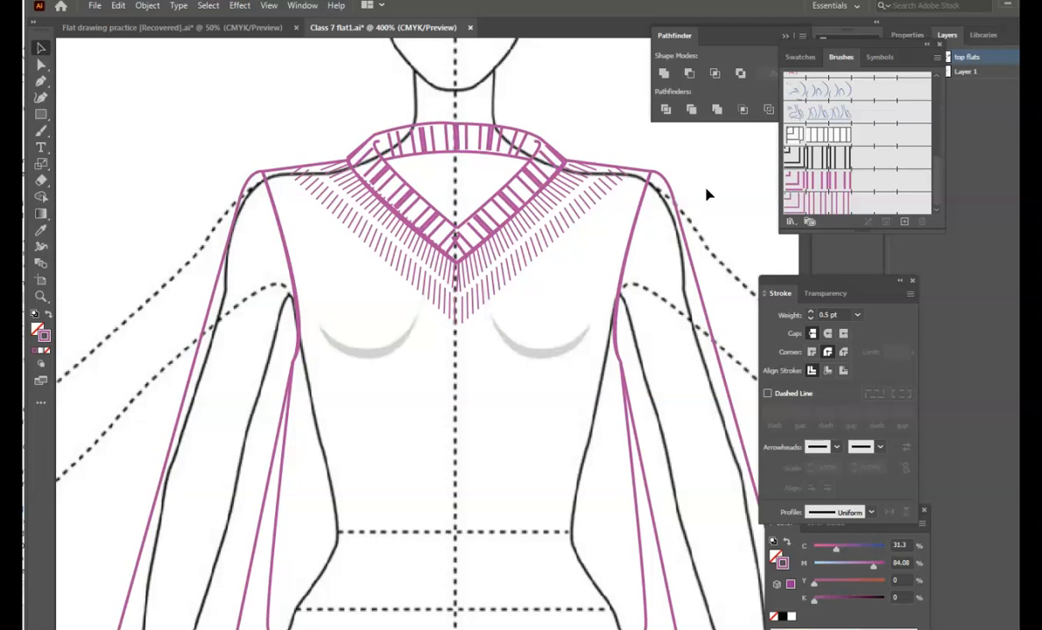
- Nudge the inner rib row on the left side of the neckline slightly to the left
left_click(416, 245)
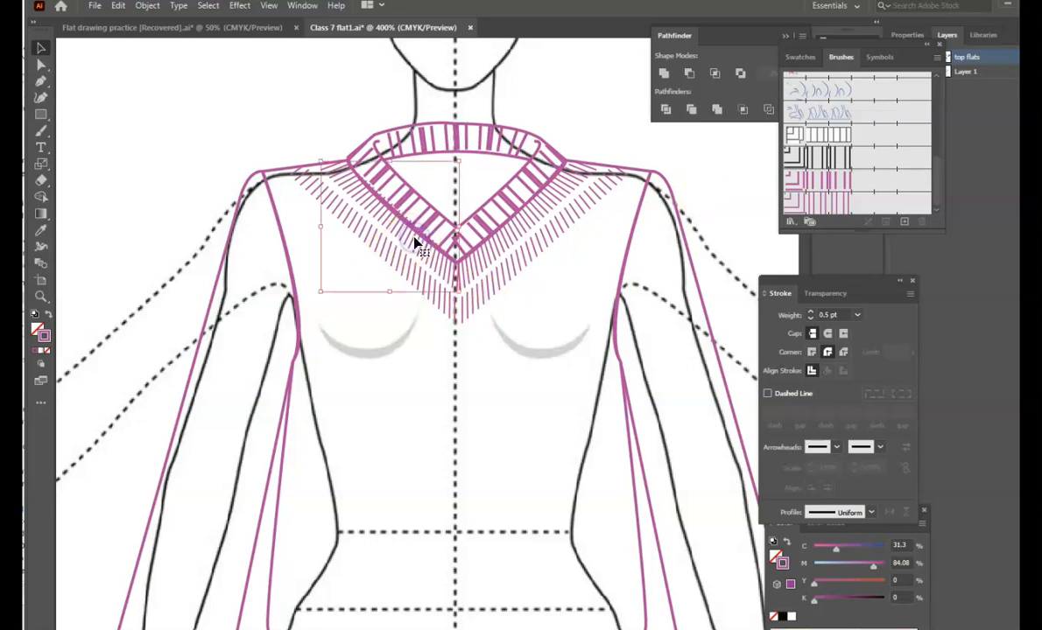
key("Left")
left_click(524, 342)
left_click_drag(272, 187, 290, 231)
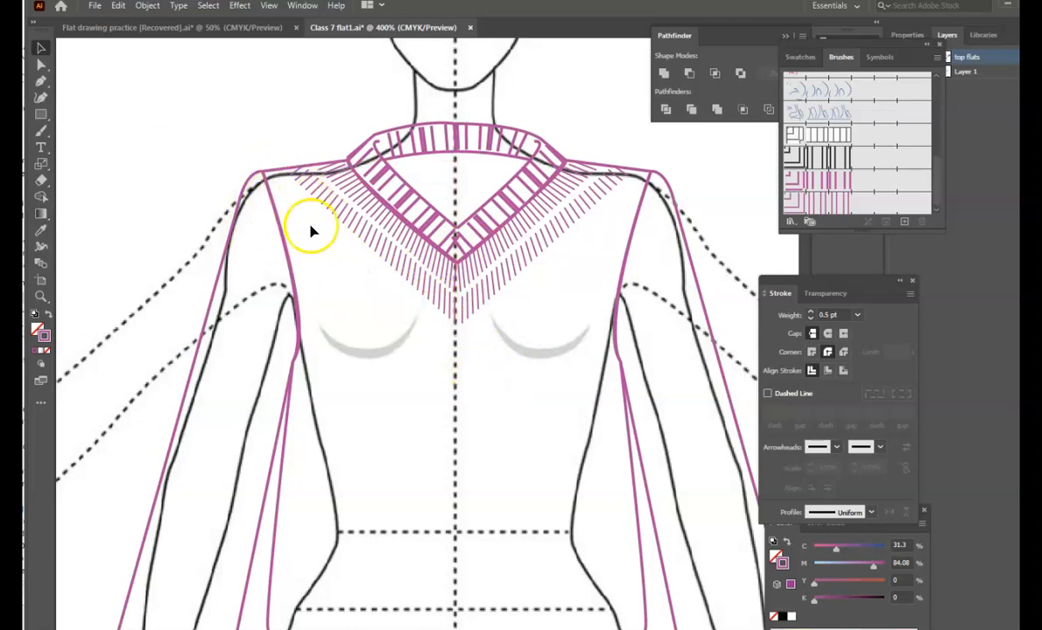
- Draw a straight Pen tool line from the left shoulder to the centre front, just below the outer rib row
key("p")
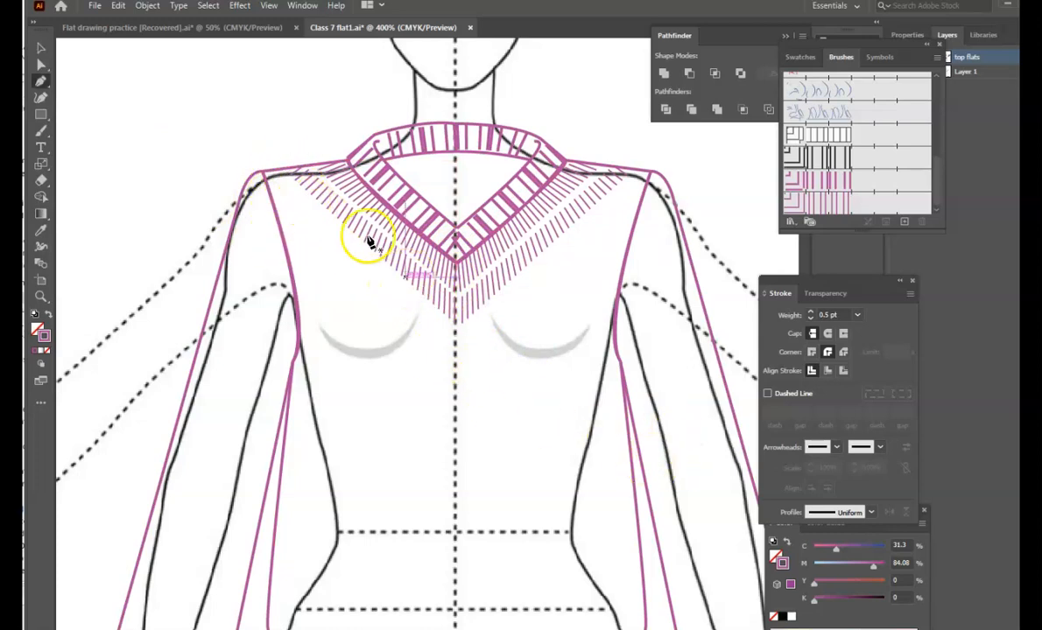
left_click(278, 175)
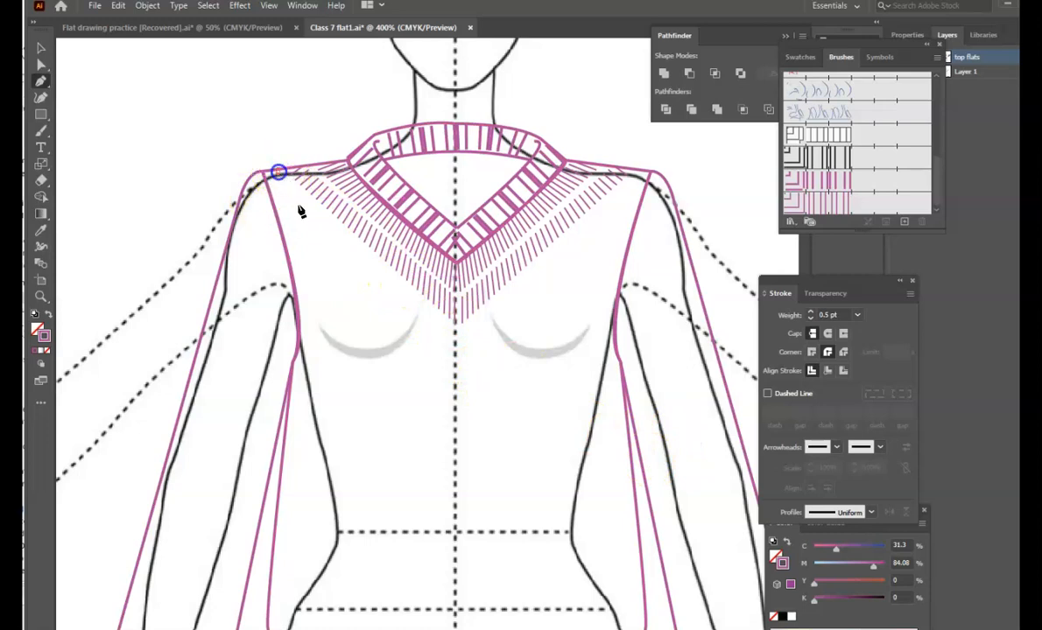
left_click(454, 333)
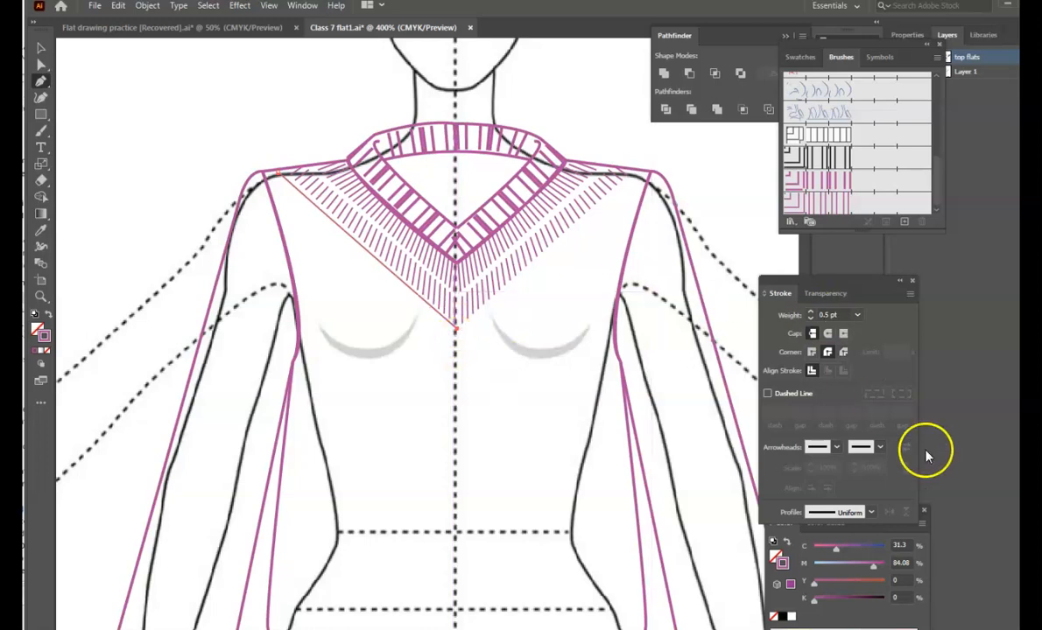
- Turn the slanted line below the left outer rib row into a dashed stroke with 3 pt dashes
mouse_move(861, 288)
left_mouse_down()
mouse_move(823, 197)
mouse_move(726, 153)
mouse_move(693, 163)
mouse_move(707, 188)
left_mouse_up()
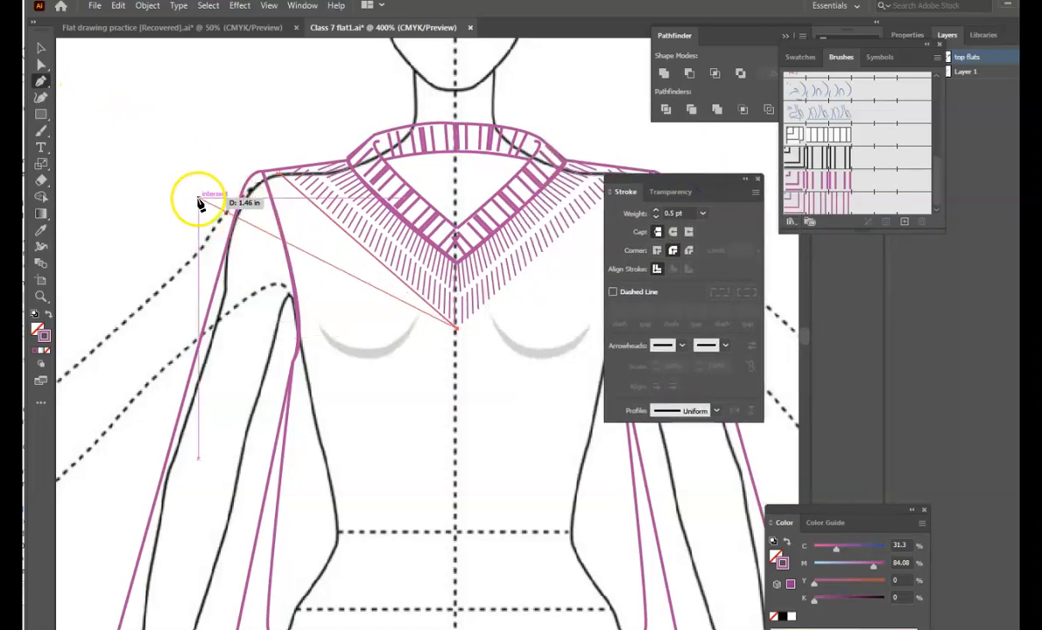
left_click(40, 48)
left_click(325, 221)
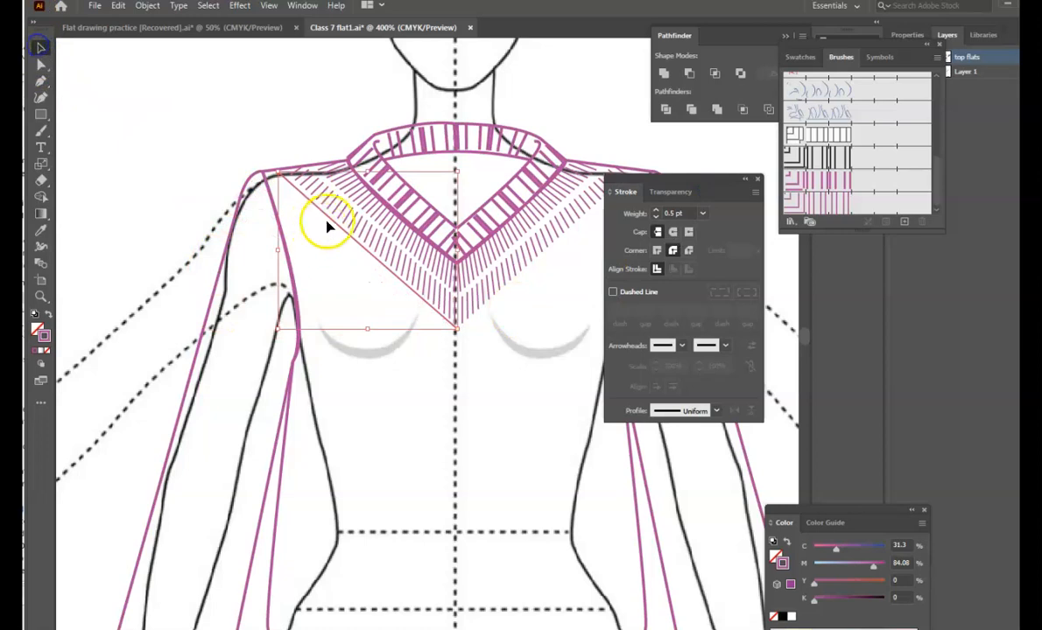
left_click(613, 293)
double_click(619, 312)
left_click(618, 311)
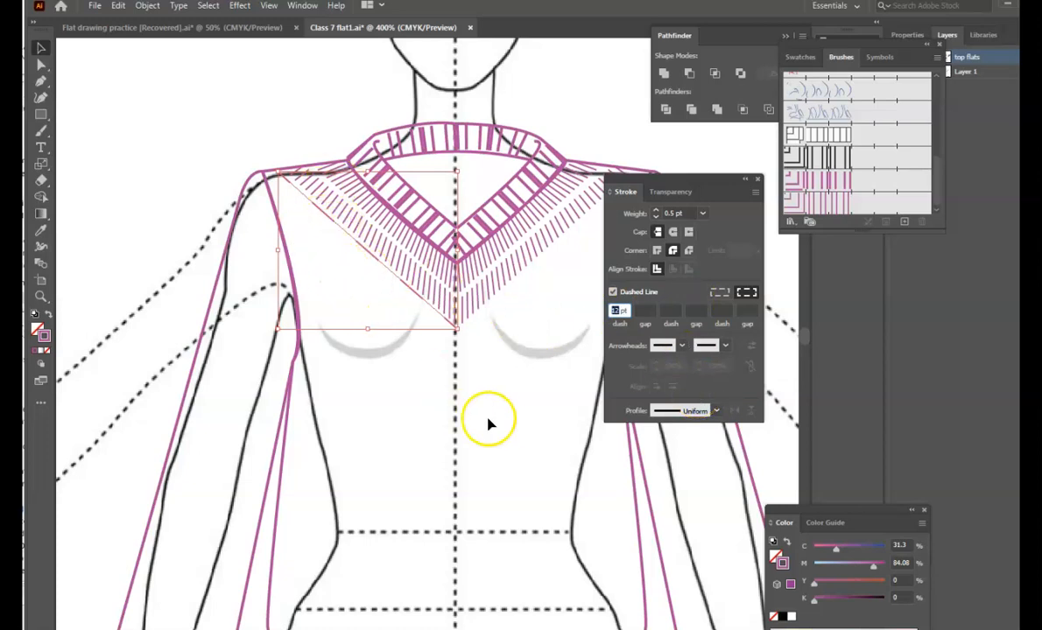
type("3")
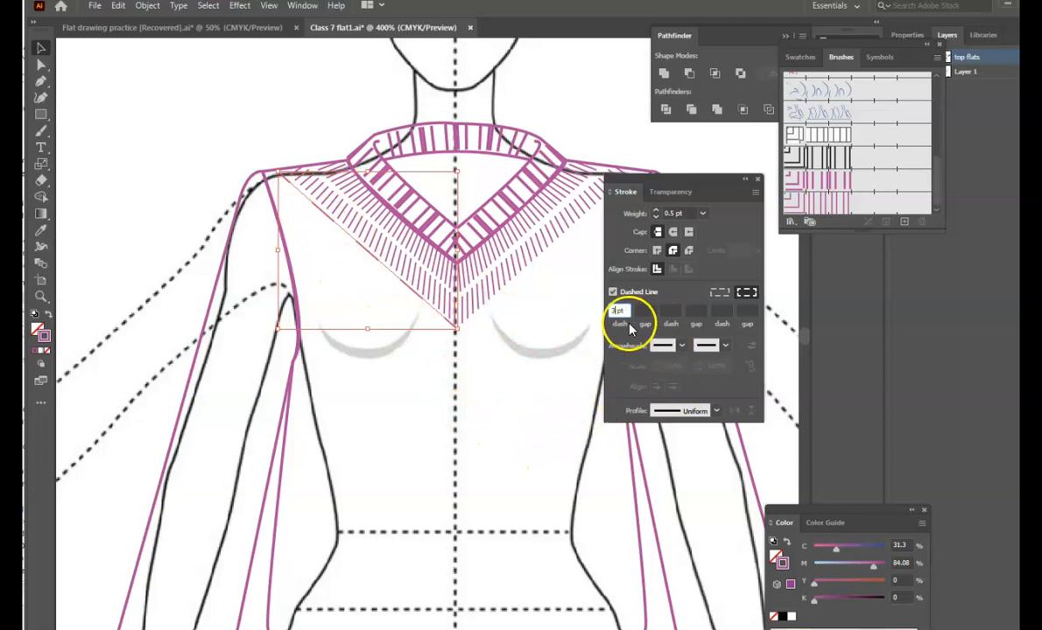
left_click(537, 448)
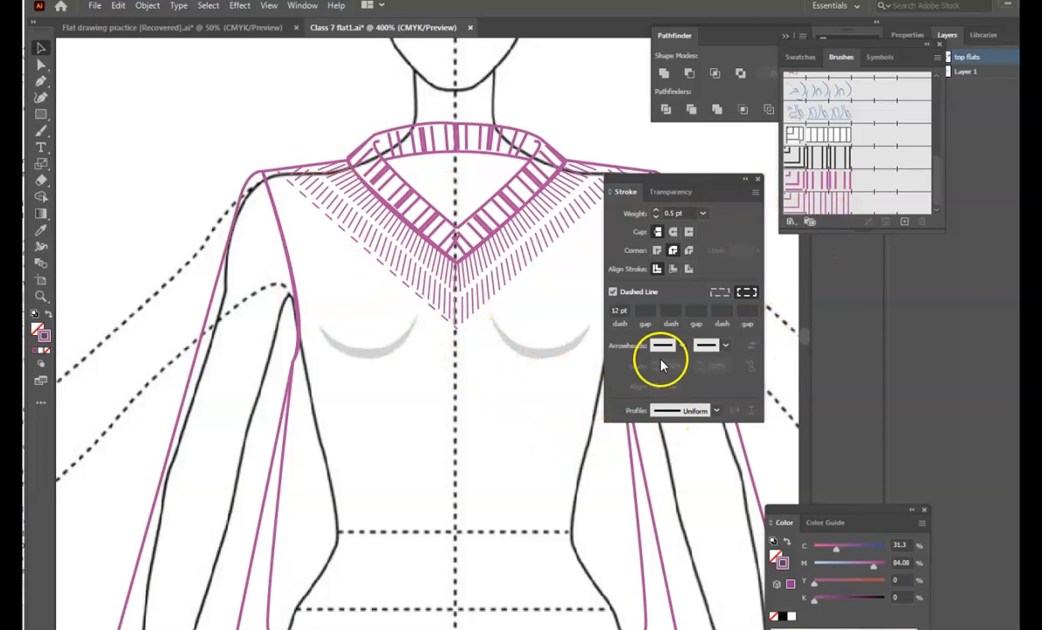
left_click(760, 180)
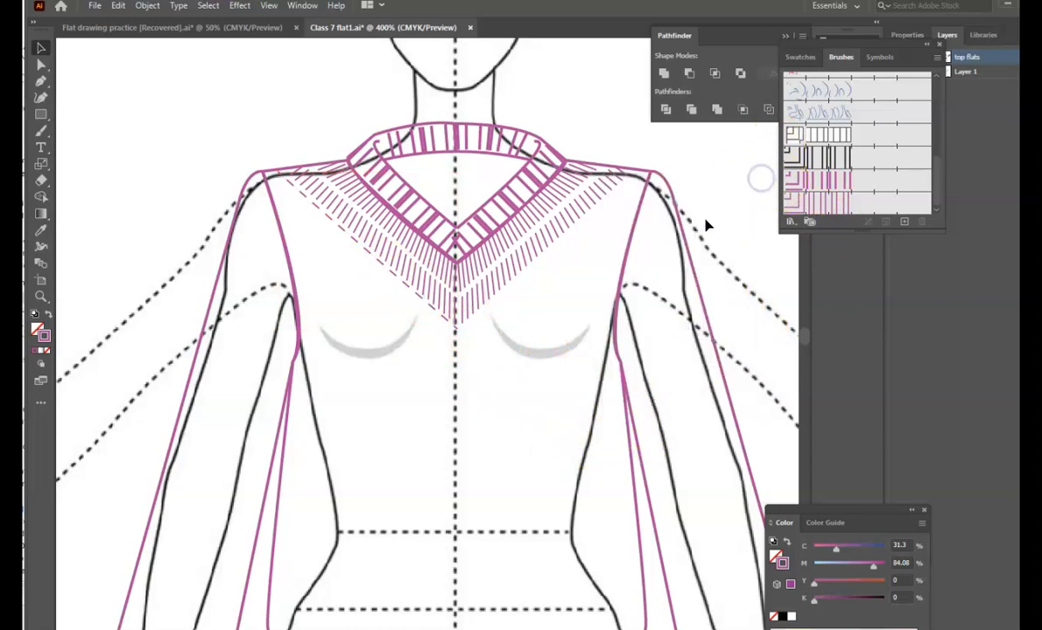
- Duplicate the dashed line, place the copy between the two rib rows left of the V-neck, and scale it to fit
left_click(41, 51)
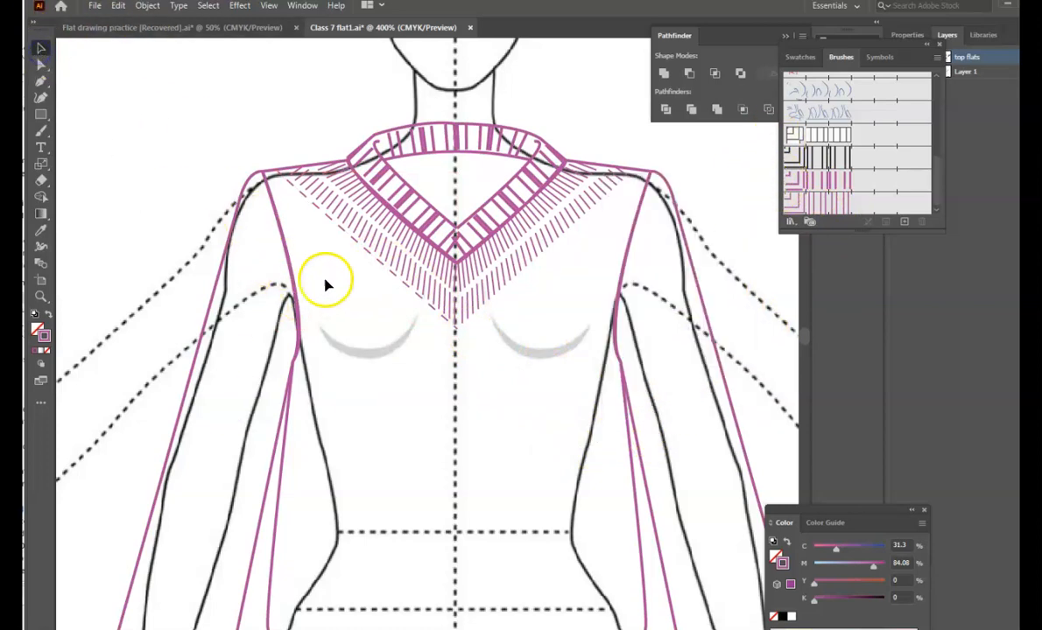
key("ctrl+c")
key("ctrl+v")
left_click_drag(442, 363, 412, 262)
left_click_drag(481, 325, 453, 293)
left_click(498, 393)
- Reflect a copy of both slanted dashed lines across the vertical axis
left_click(433, 300)
left_click(441, 283)
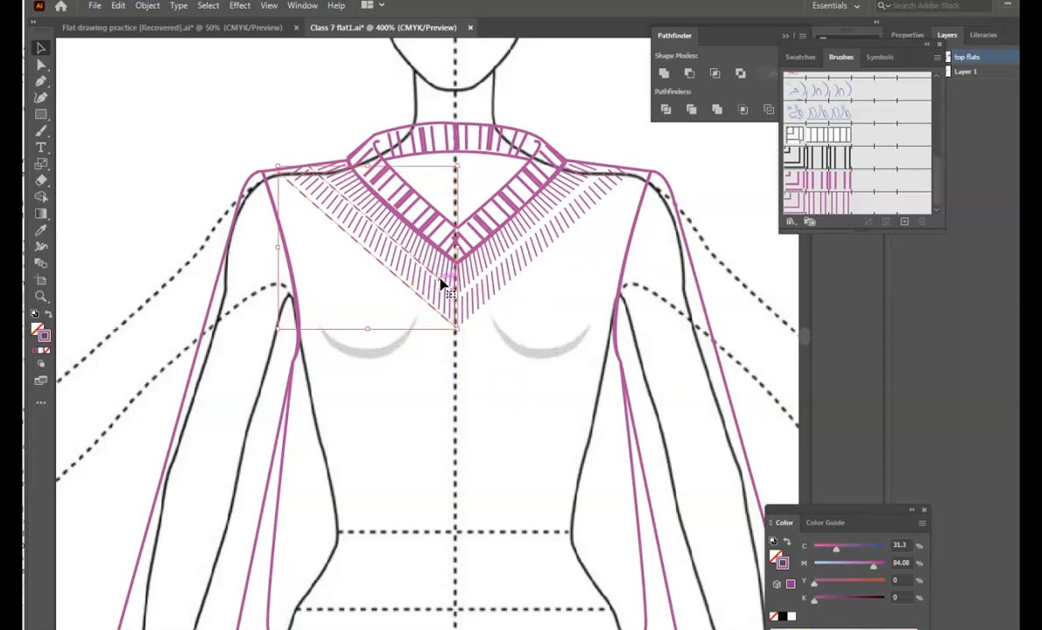
right_click(442, 284)
mouse_move(490, 447)
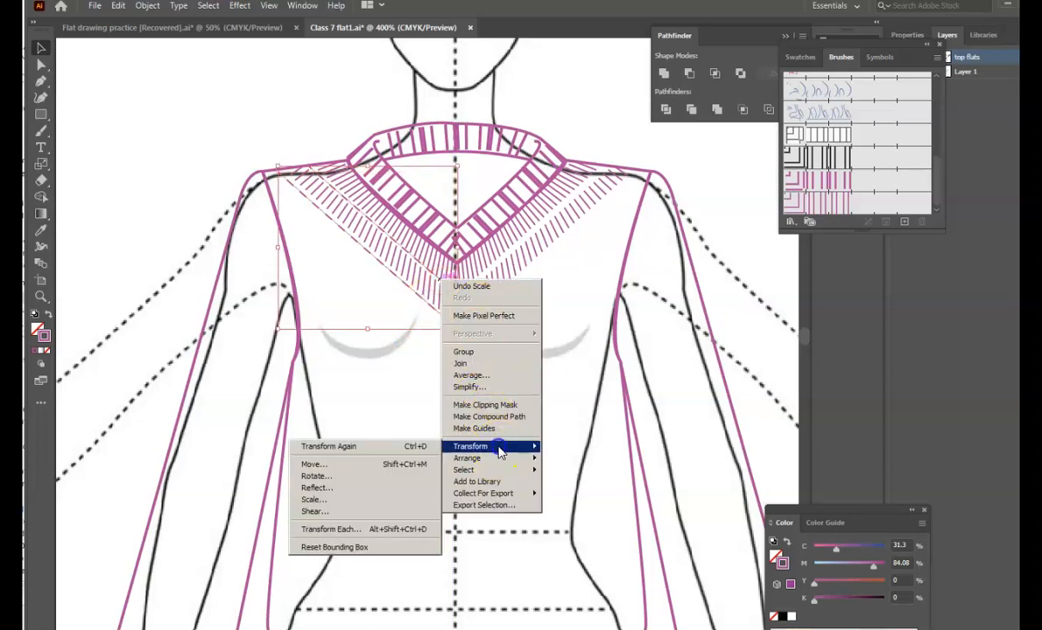
left_click(388, 493)
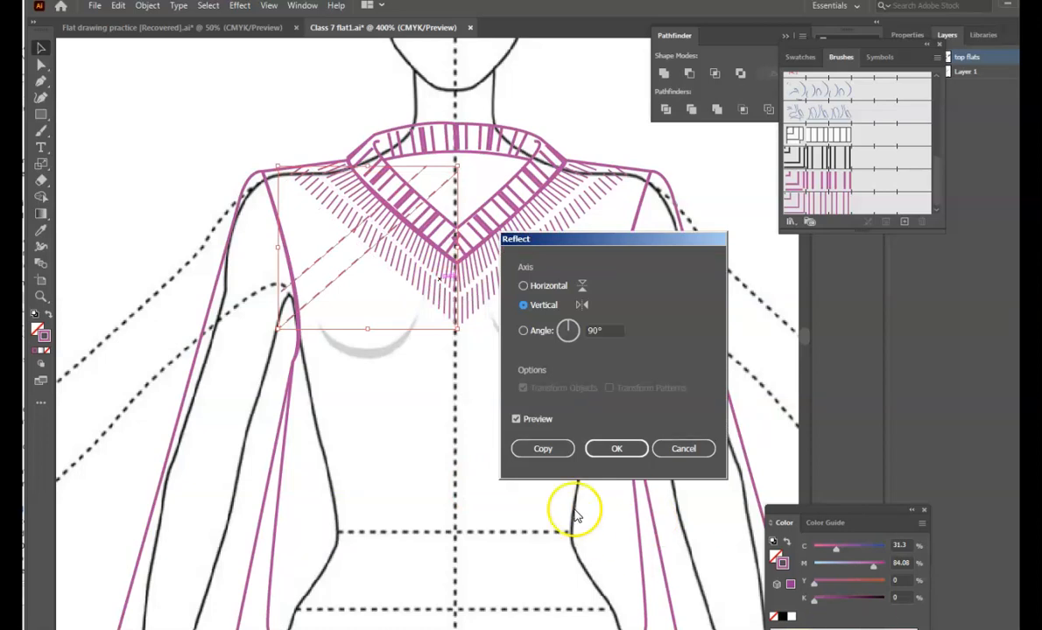
left_click(543, 448)
- Move the mirrored dashed lines to the right side of the V-neck so they meet the originals at the centre front
key("Right")
key("Right")
key("Right")
key("Right")
key("Right")
key("Right")
key("Right")
key("Right")
key("Right")
key("Right")
key("Right")
key("Right")
key("Right")
key("Right")
key("Right")
key("Right")
key("Right")
key("Right")
key("Right")
key("Right")
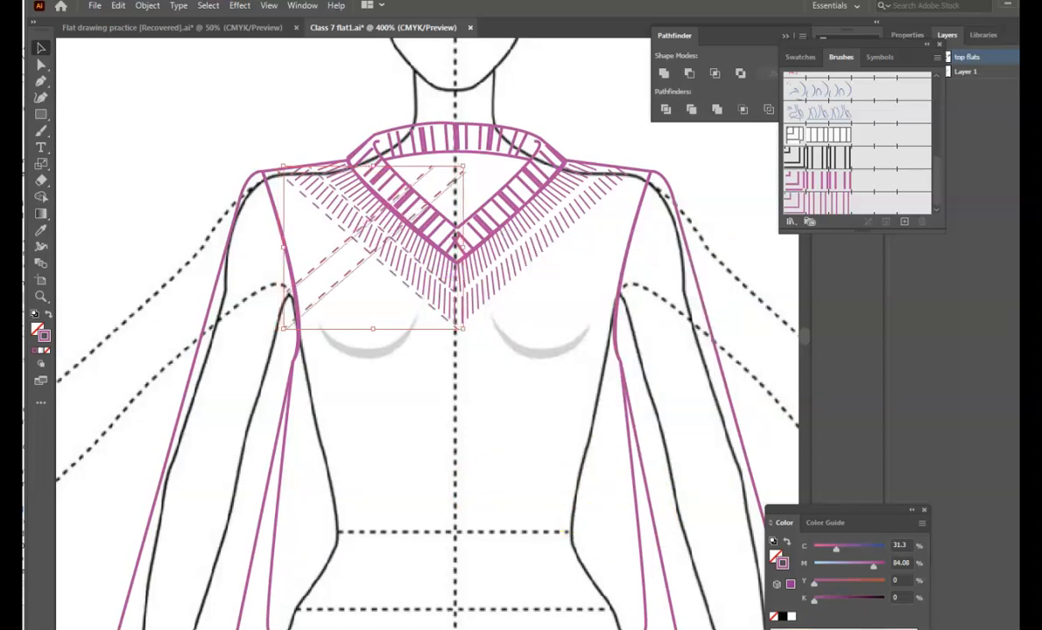
key("Right")
key("Right")
key("Right")
key("Right")
key("Right")
key("Right")
key("Right")
key("Right")
key("Right")
key("Right")
key("Right")
key("Right")
key("Right")
key("Right")
key("Right")
key("Right")
key("Right")
key("Right")
key("Right")
key("Right")
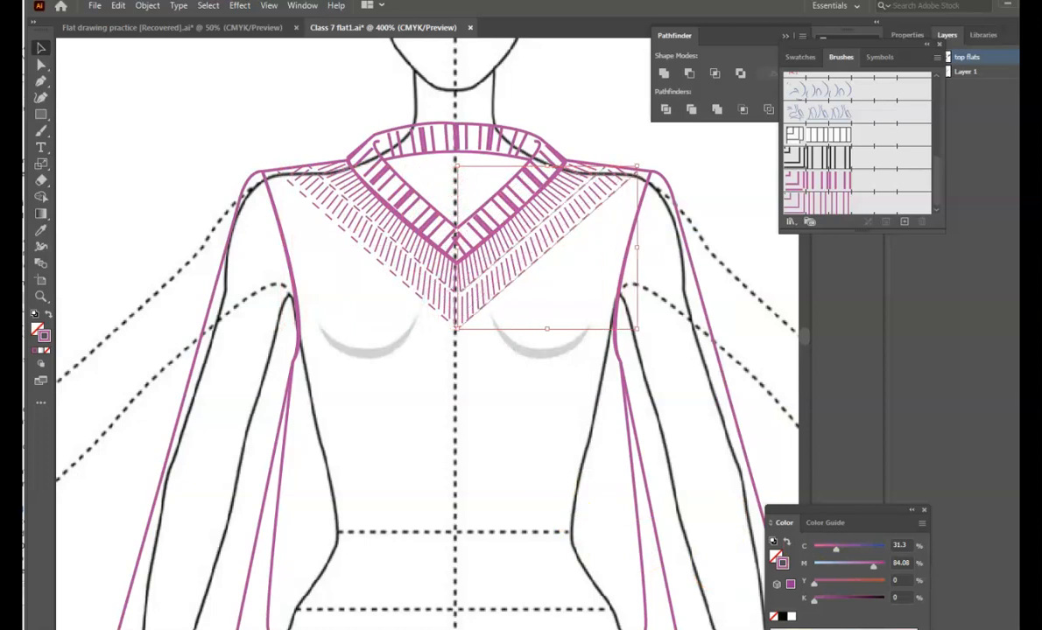
left_click(632, 111)
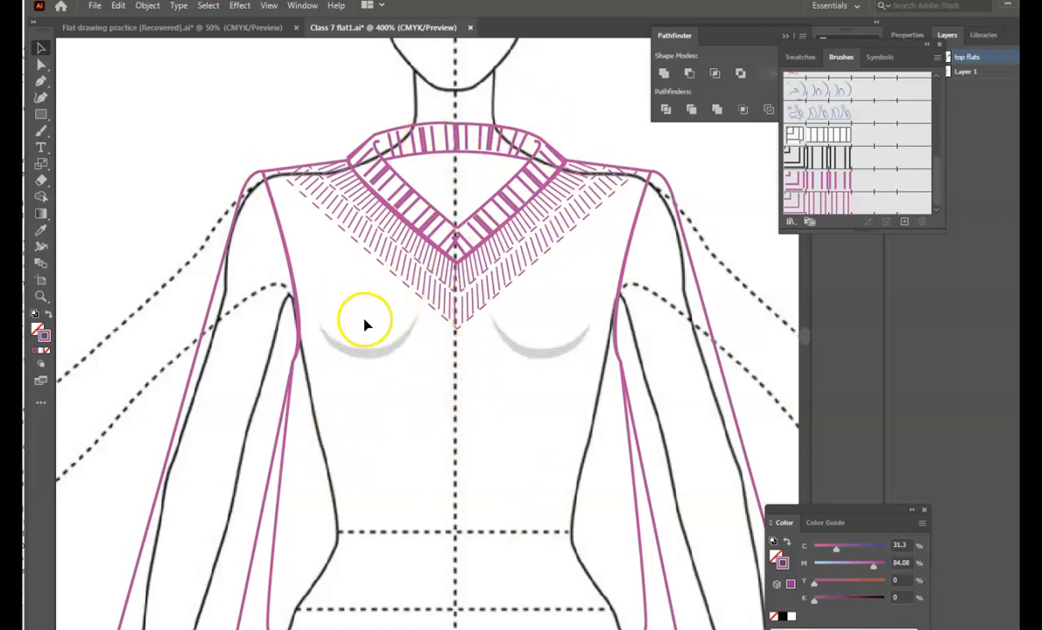
- Draw a nearly vertical Pen tool line on the left chest beside the armhole and make its stroke solid
key("p")
left_click(319, 246)
left_click(322, 408)
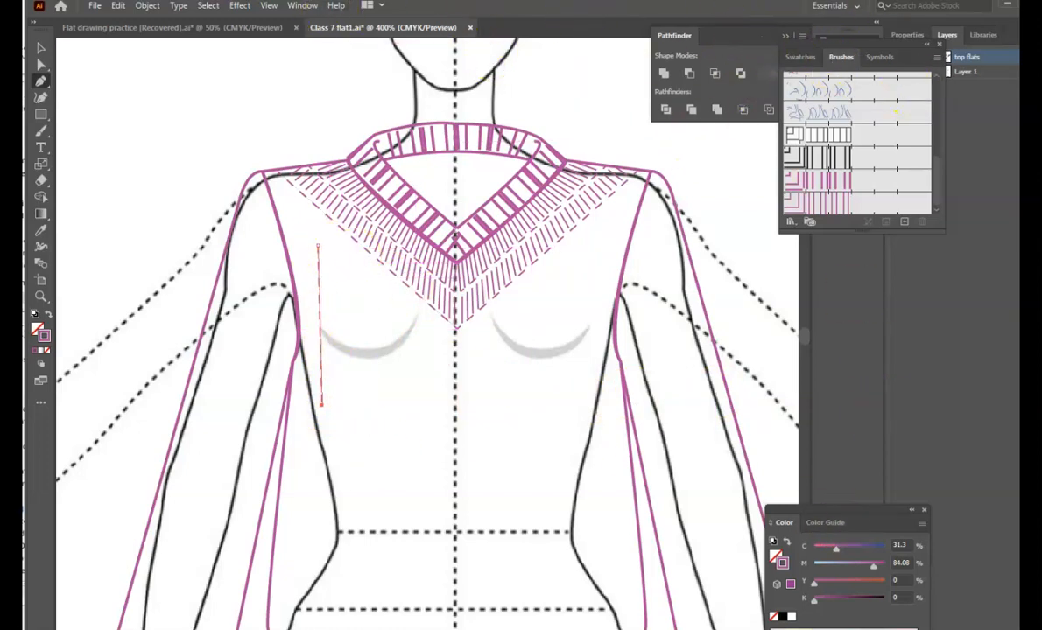
left_click(306, 6)
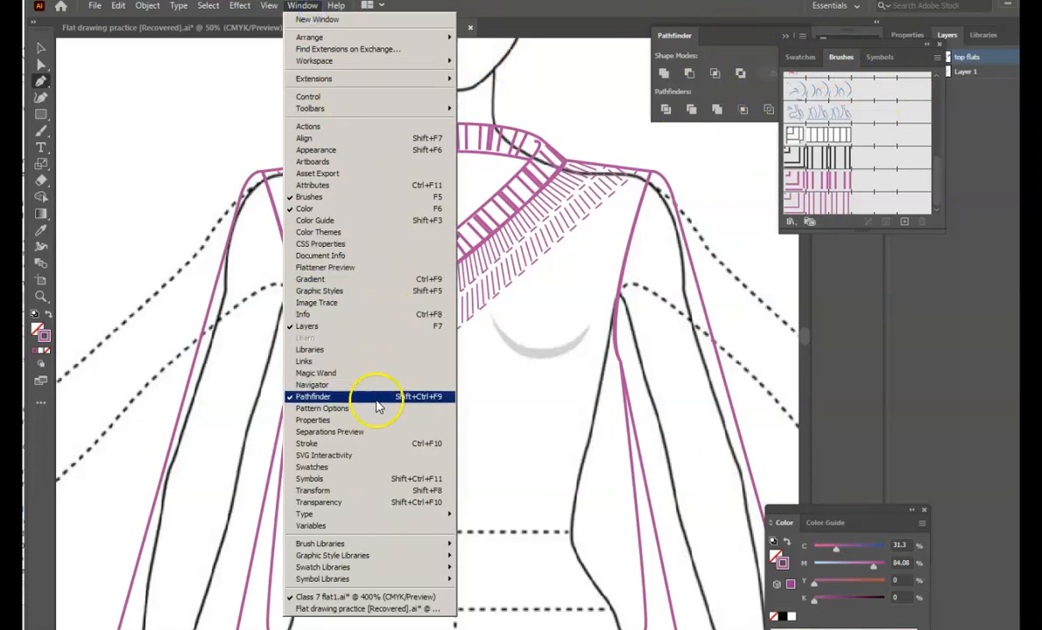
left_click(394, 444)
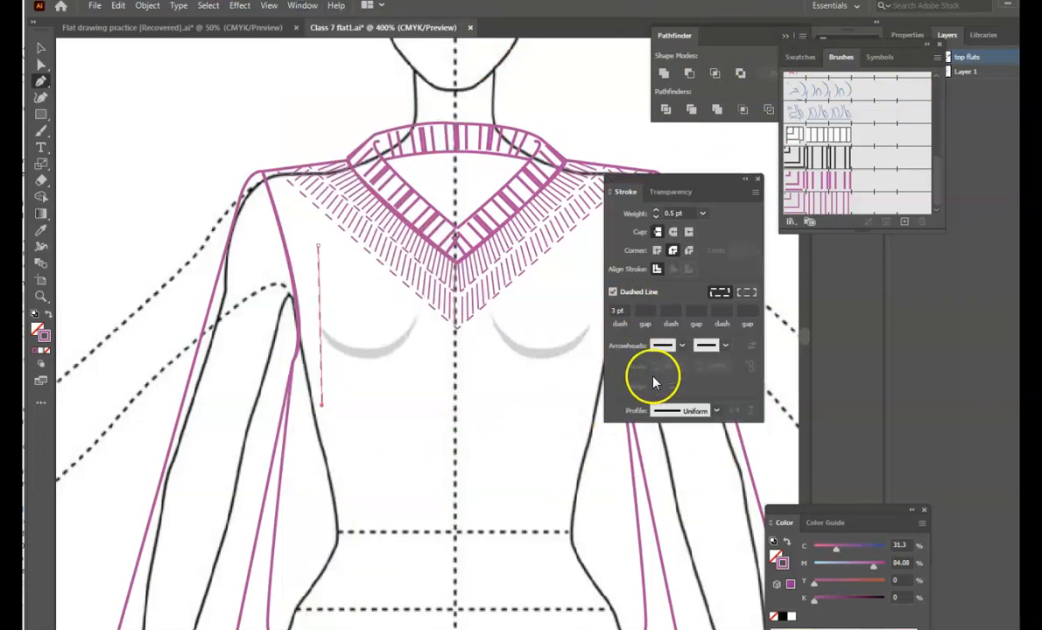
left_click(613, 293)
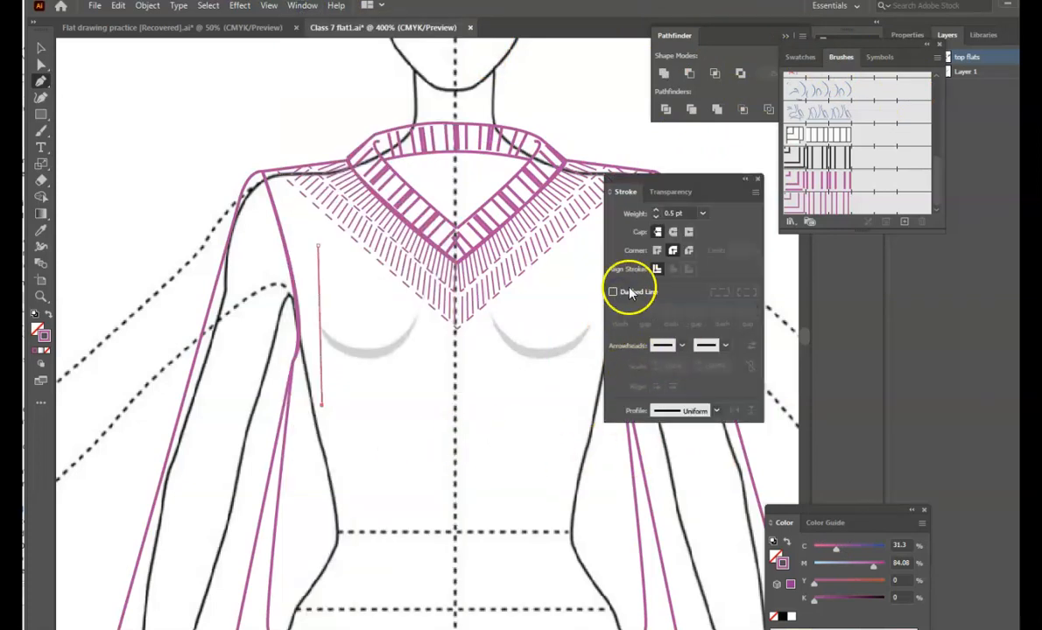
left_click(759, 182)
- Draw a second, lower vertical line just left of the centre front and blend it with the first line
left_click(443, 342)
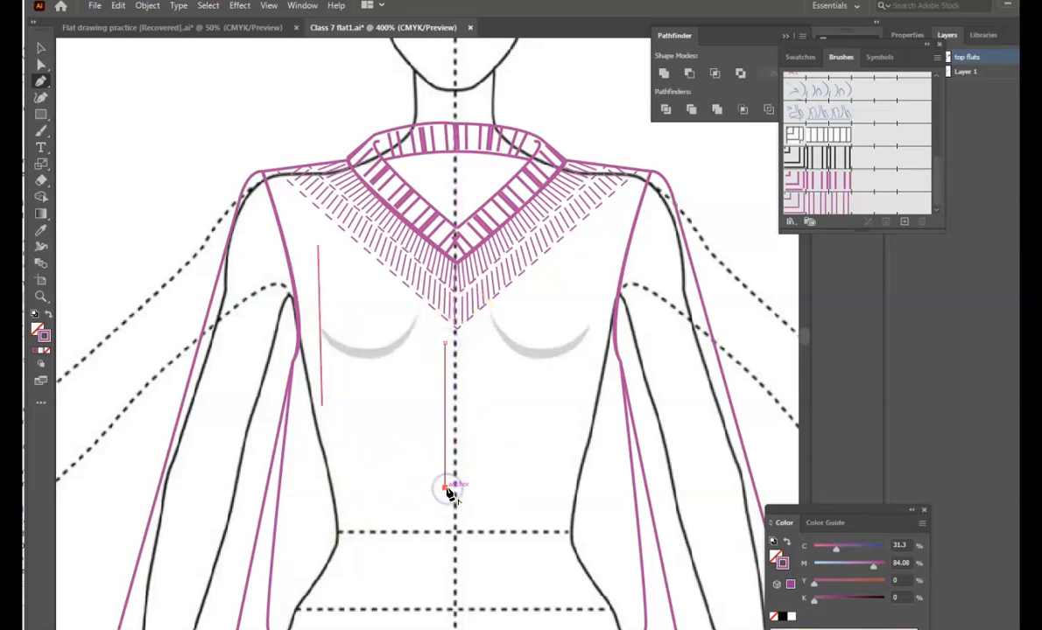
left_click(42, 63)
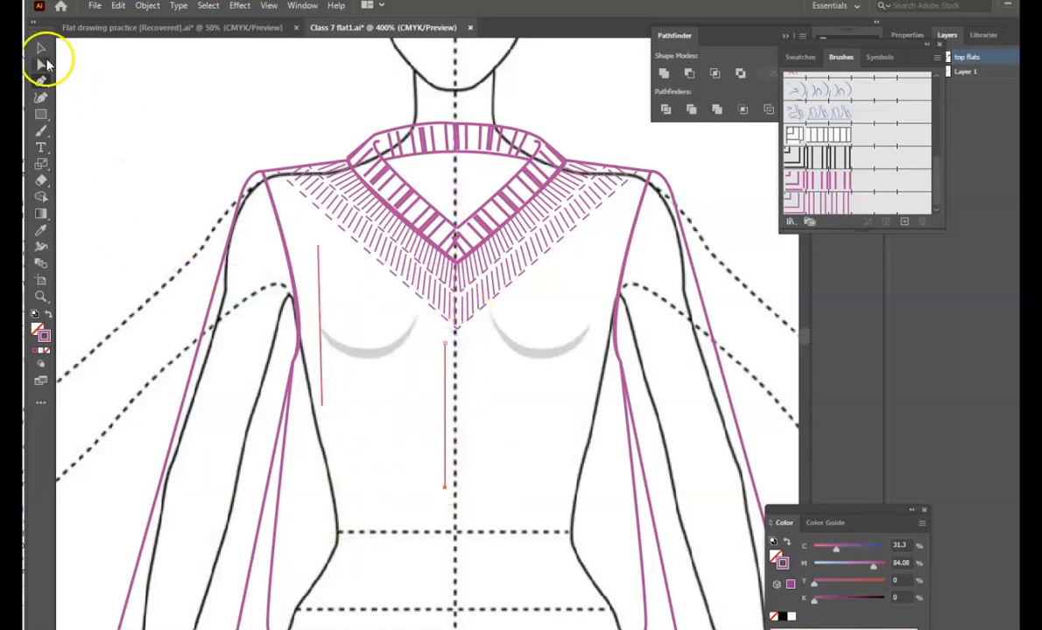
left_click(322, 308)
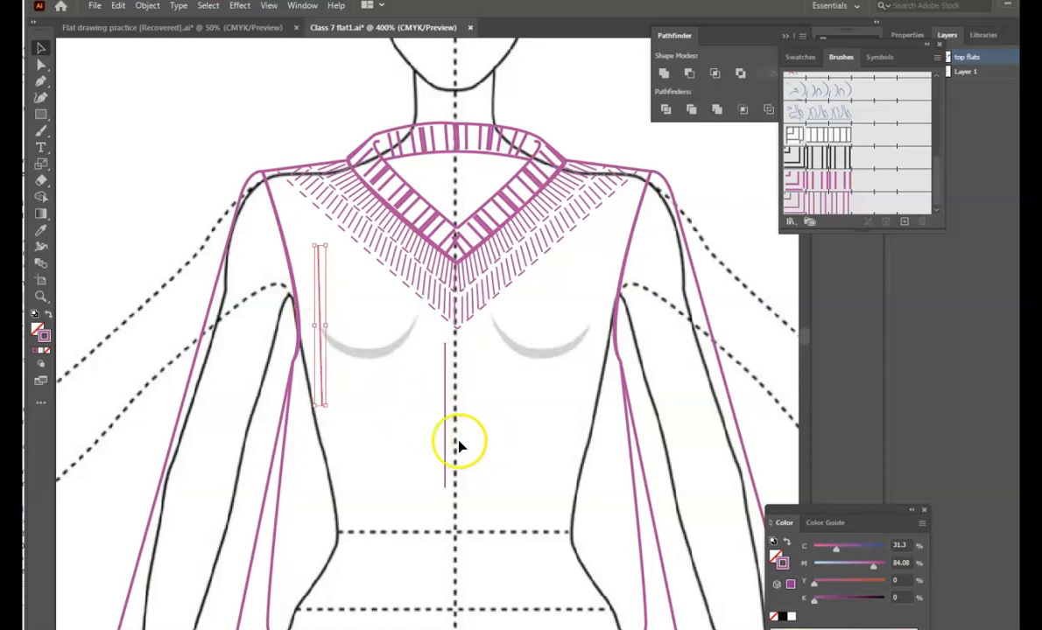
left_click(443, 440, "shift")
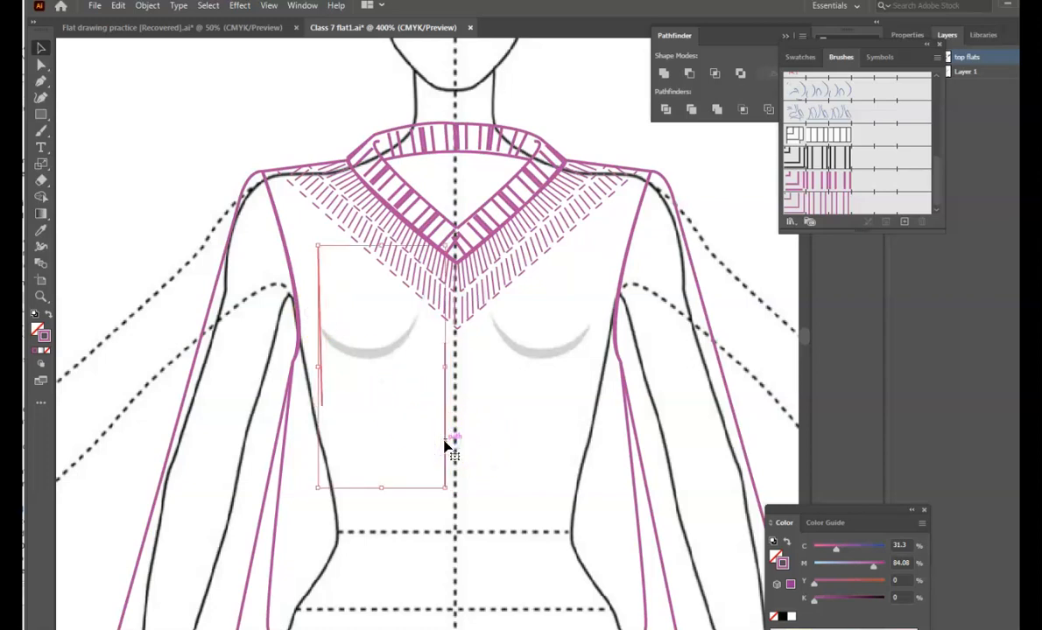
left_click(41, 264)
left_click(322, 249)
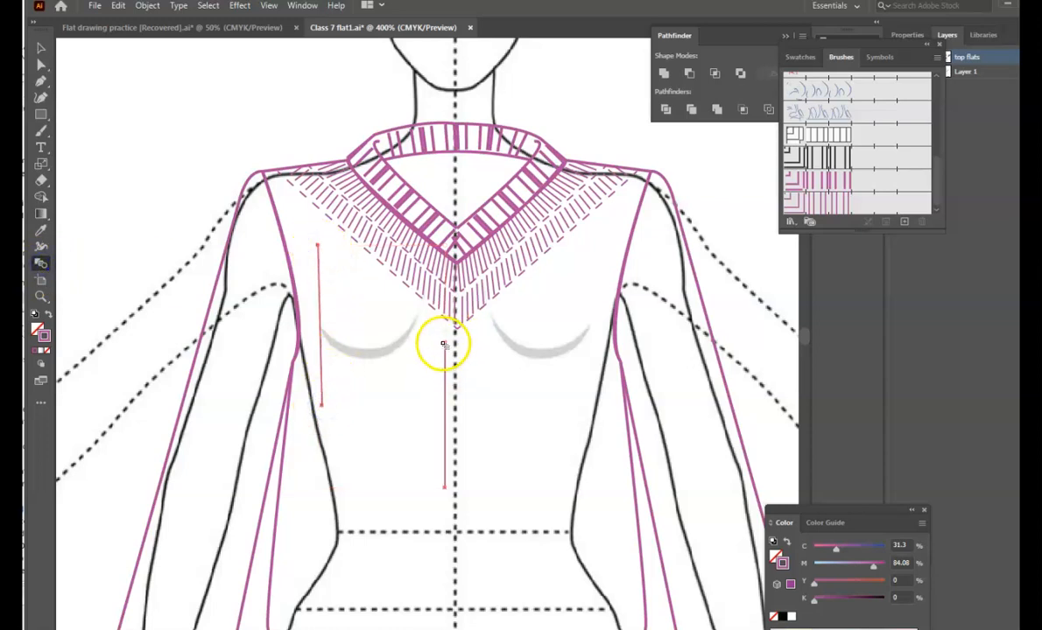
left_click(445, 488)
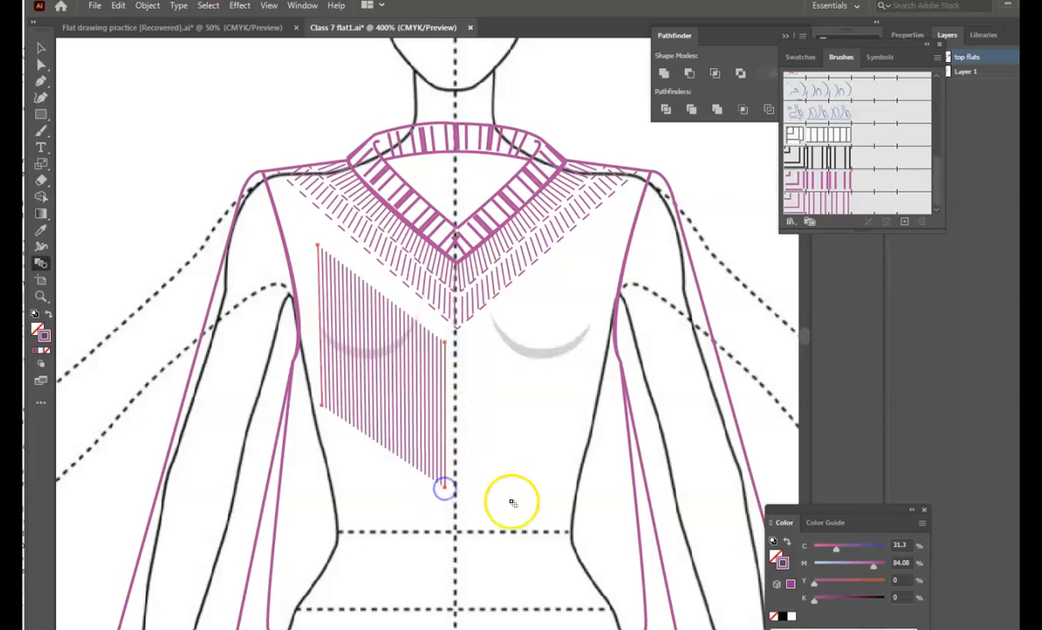
- Reduce the blend's specified steps so its vertical lines are spaced farther apart
double_click(40, 267)
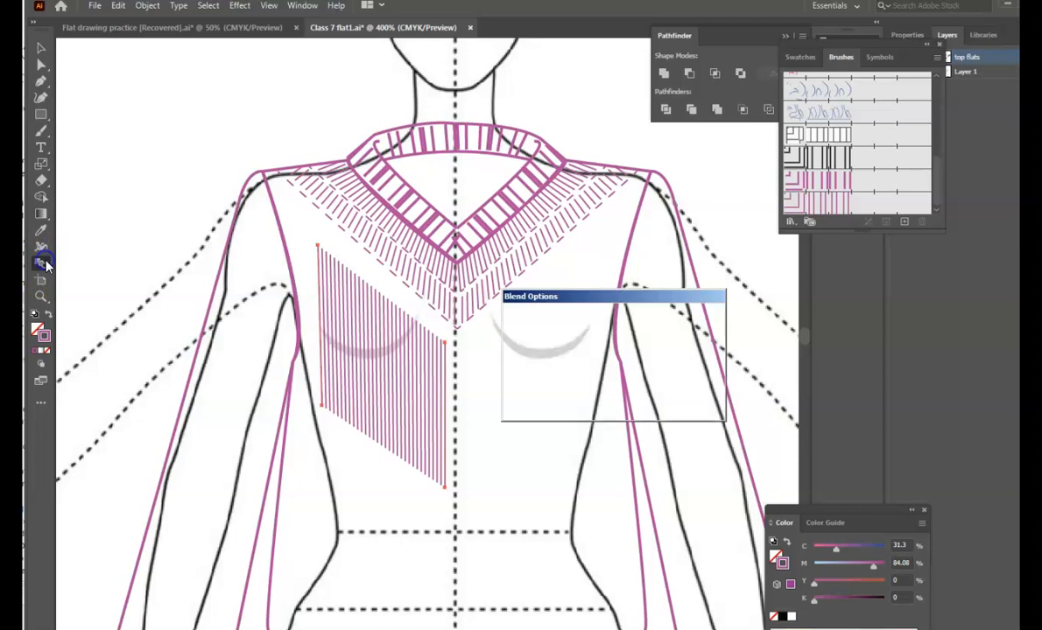
double_click(668, 326)
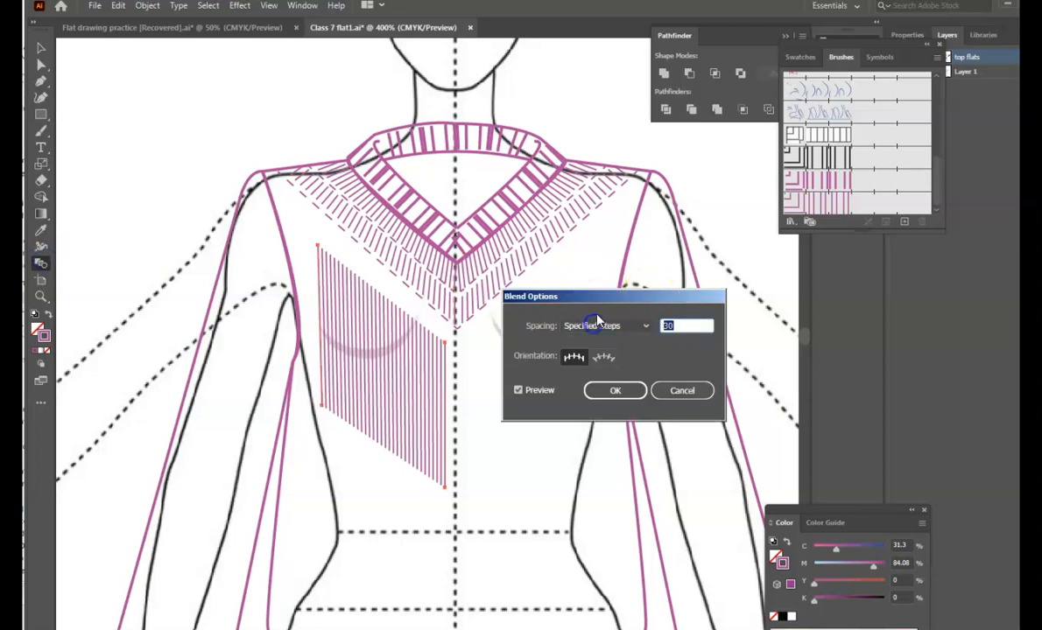
left_click(614, 390)
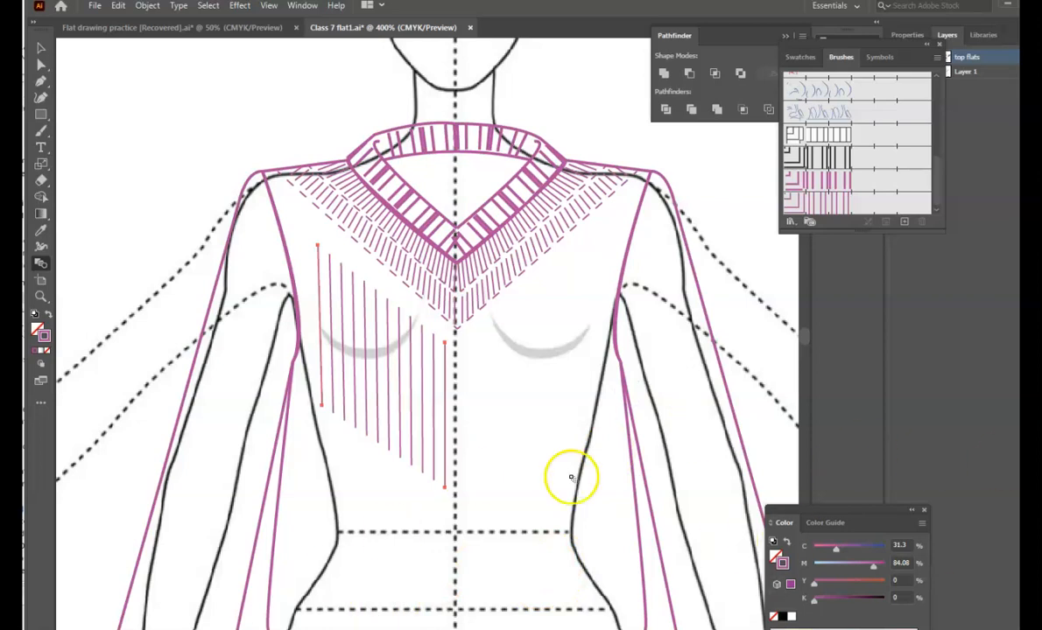
- Set the stroke weight of the blended vertical lines to 0.25 pt
left_click(302, 6)
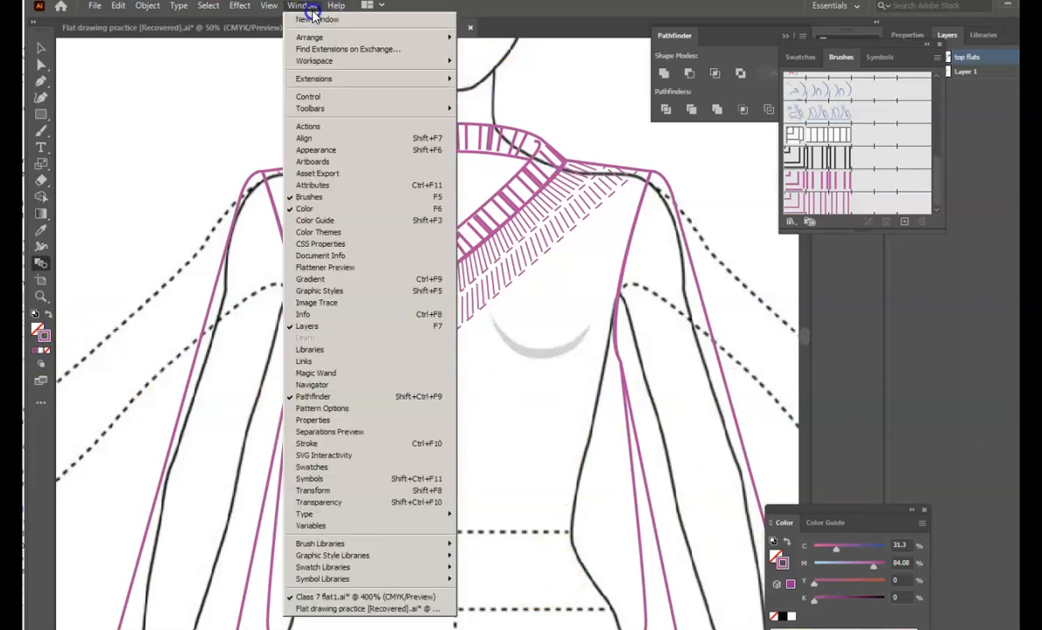
left_click(404, 444)
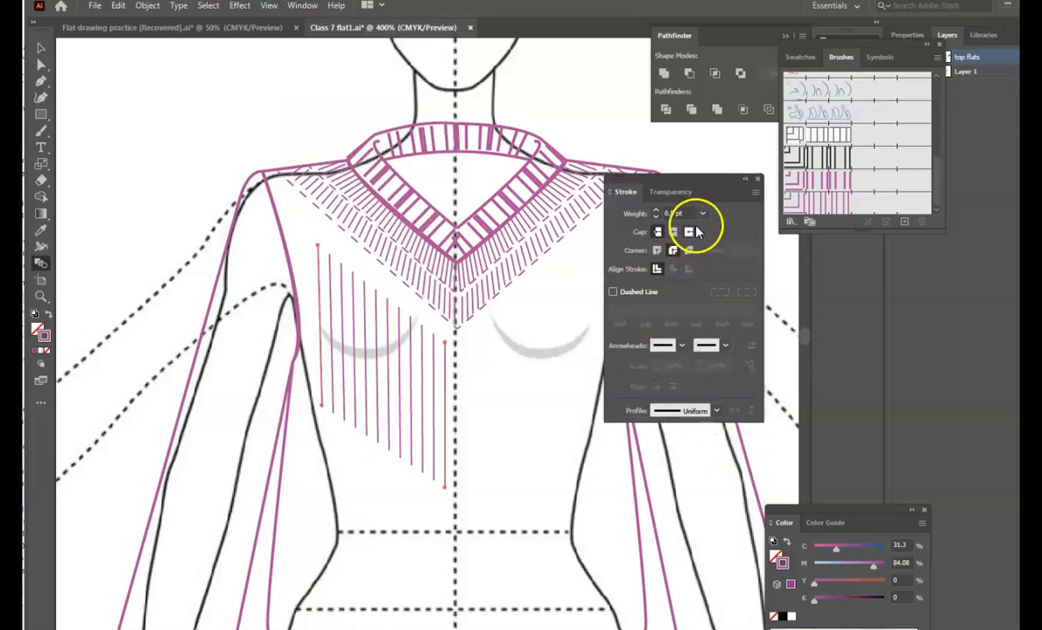
left_click(655, 217)
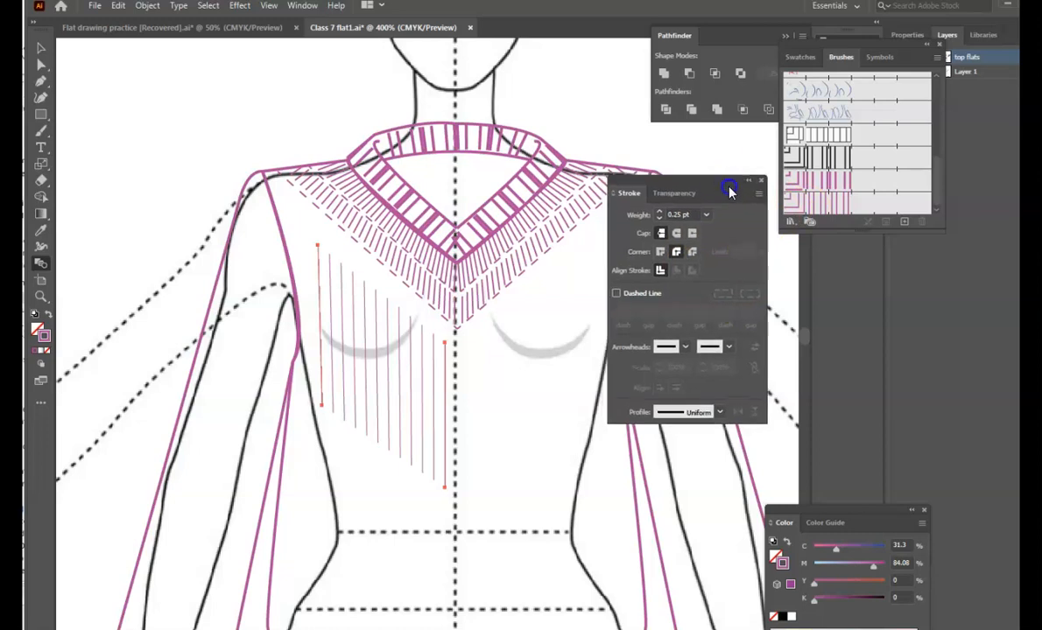
left_click_drag(728, 185, 1005, 383)
- Move both endpoints of the blend's leftmost line upward so the line starts at the shoulder
key("a")
left_click_drag(318, 245, 316, 173)
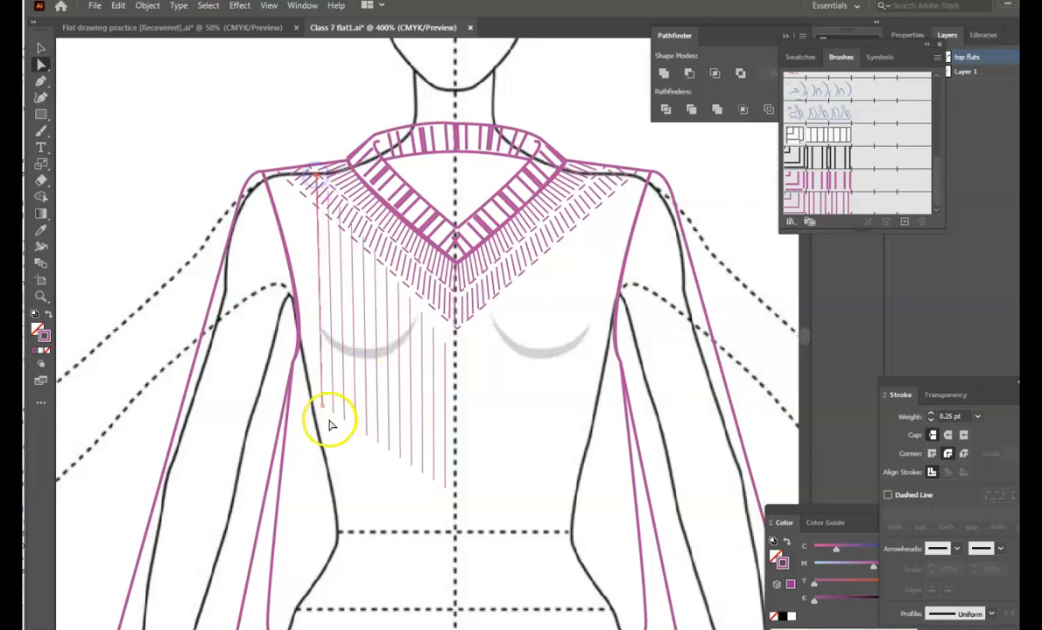
left_click_drag(326, 404, 320, 336)
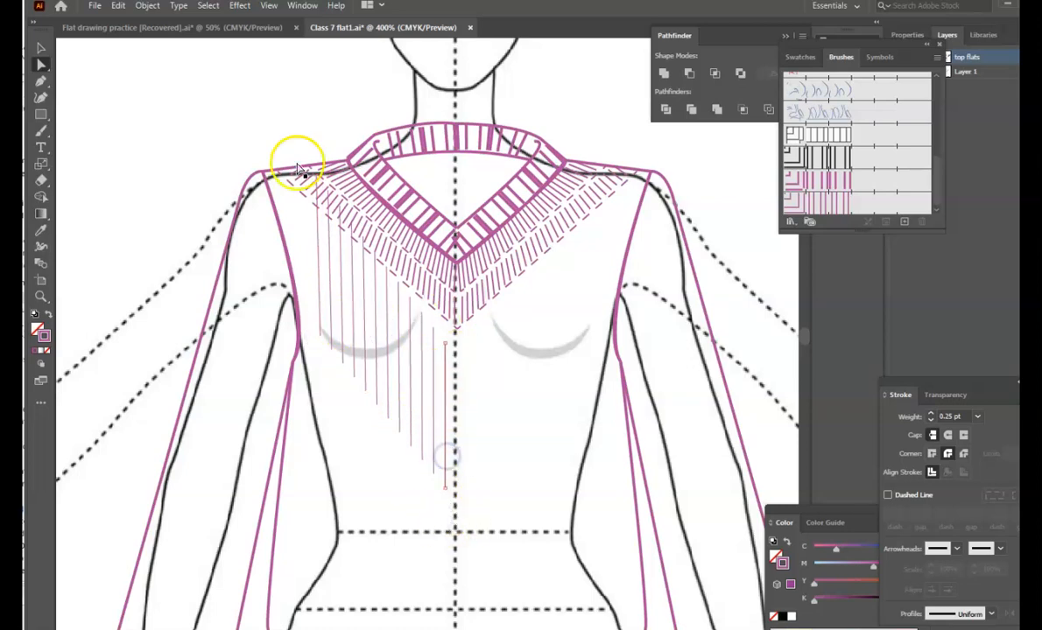
- Duplicate the vertical line blend and place the copy on the right side of the lower torso, above the waistband
left_click(40, 47)
left_click(436, 378)
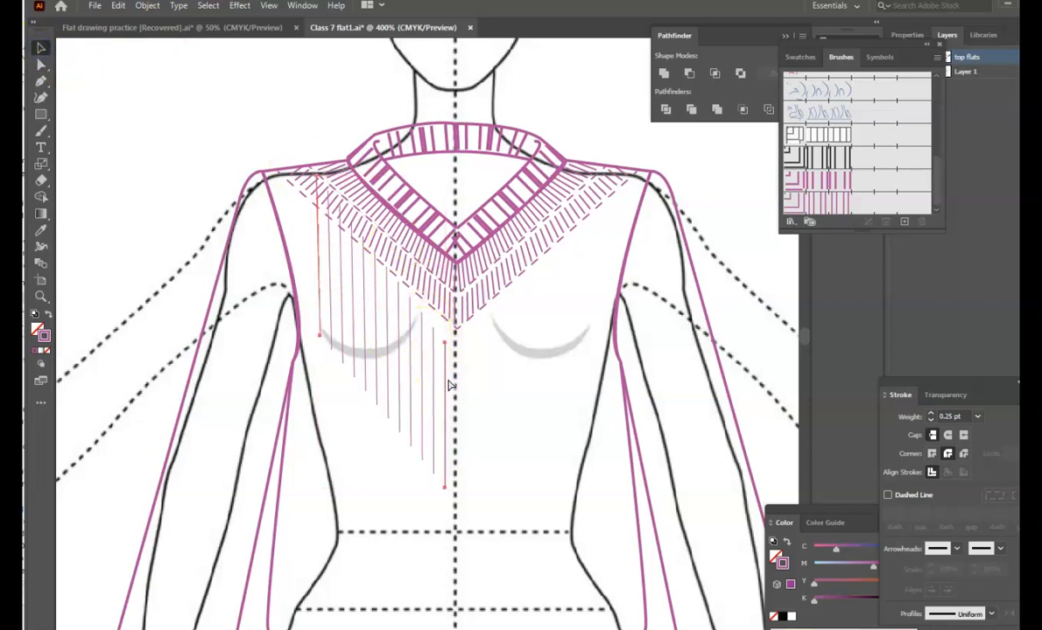
key("ctrl+c")
key("ctrl+v")
scroll(572, 580, "down", 5)
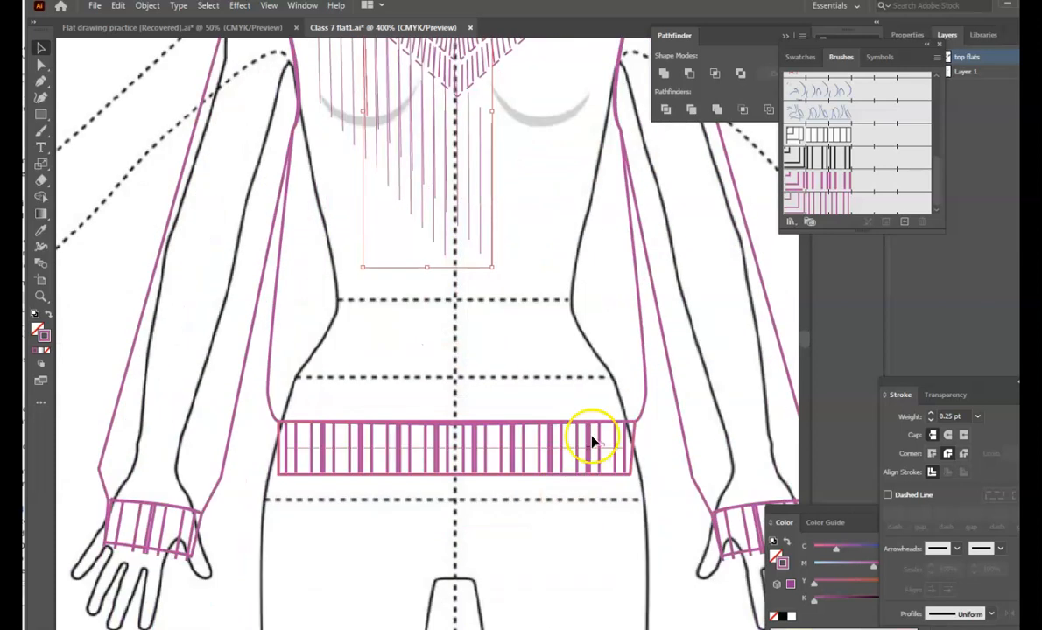
left_click_drag(382, 217, 625, 342)
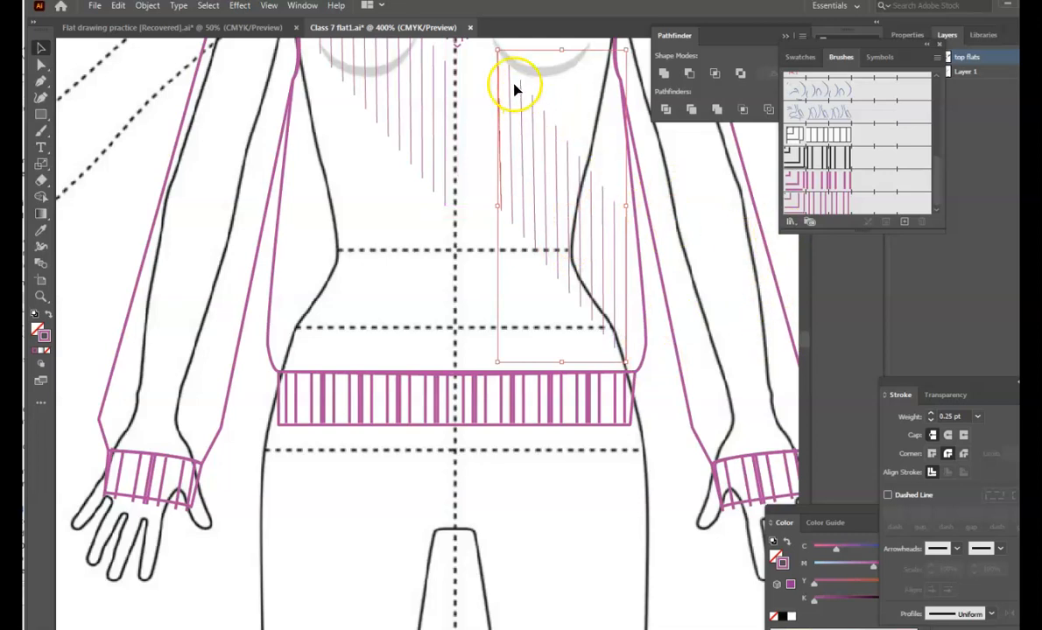
key("a")
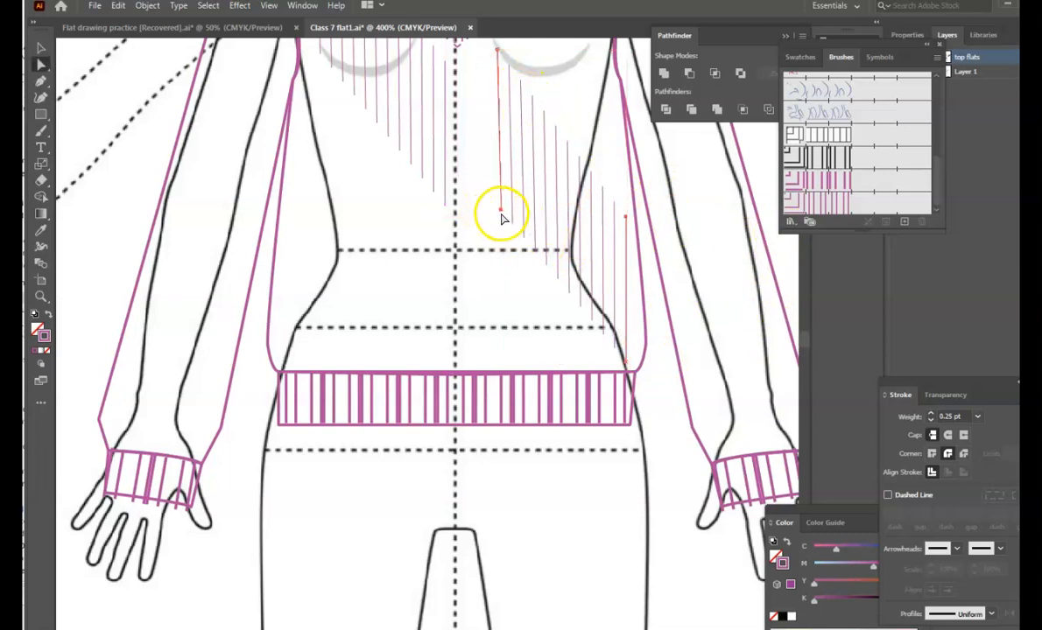
- Reposition the copied blend's end-line anchor points so its vertical lines stand above the waistband and their tops rise toward the side seam
left_click_drag(500, 211, 500, 346)
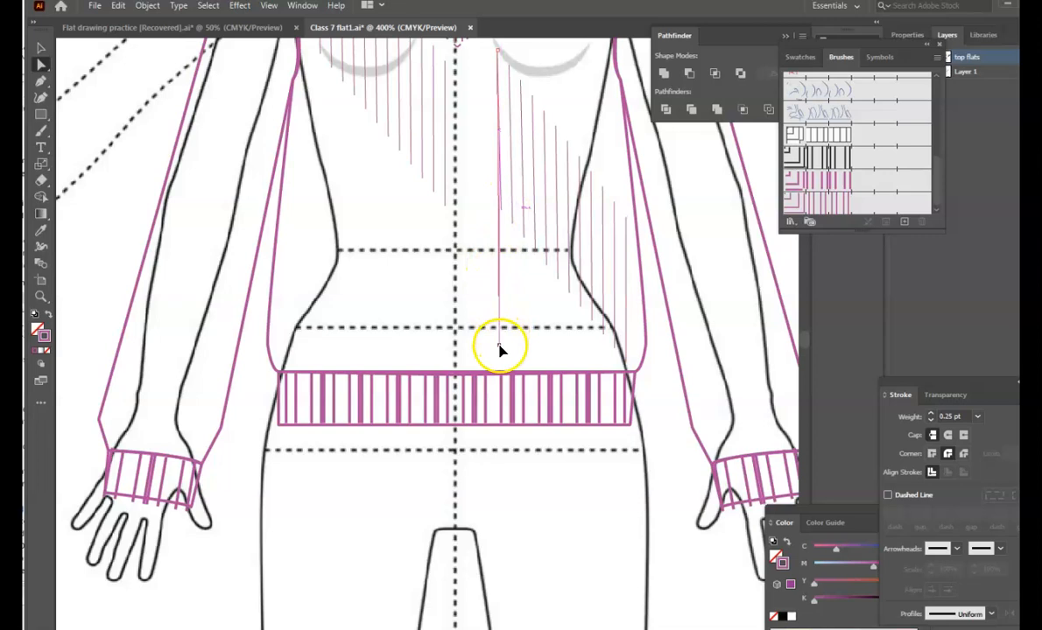
left_click_drag(498, 50, 506, 204)
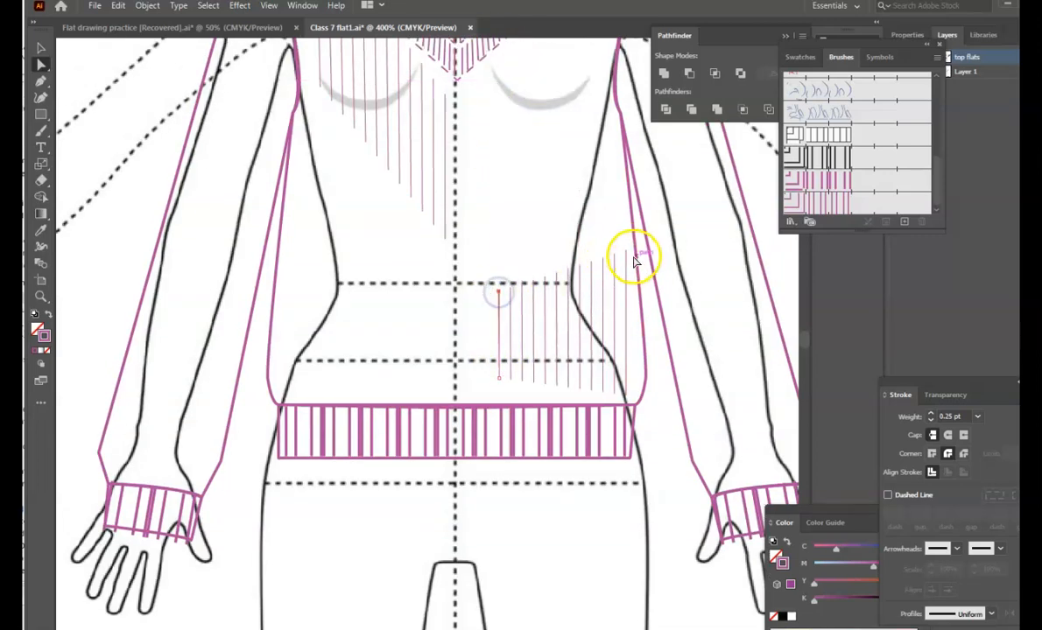
left_click_drag(627, 254, 619, 157)
scroll(585, 429, "up", 2)
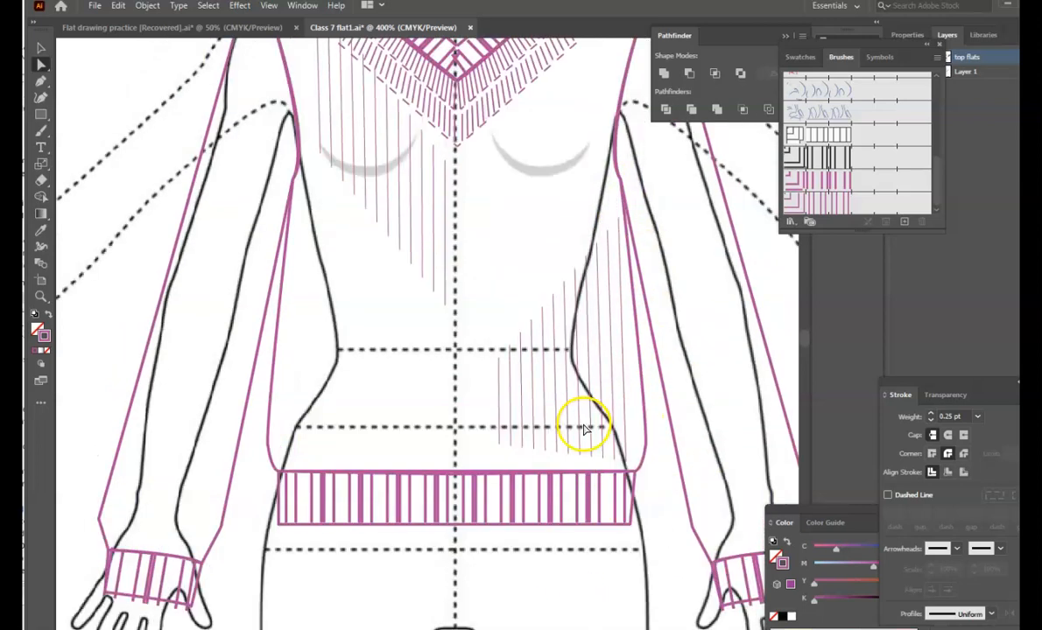
scroll(585, 429, "up", 1)
- Hide the Layer 1 body template so only the sweater artwork shows
key("ctrl+minus")
key("ctrl+minus")
key("ctrl+minus")
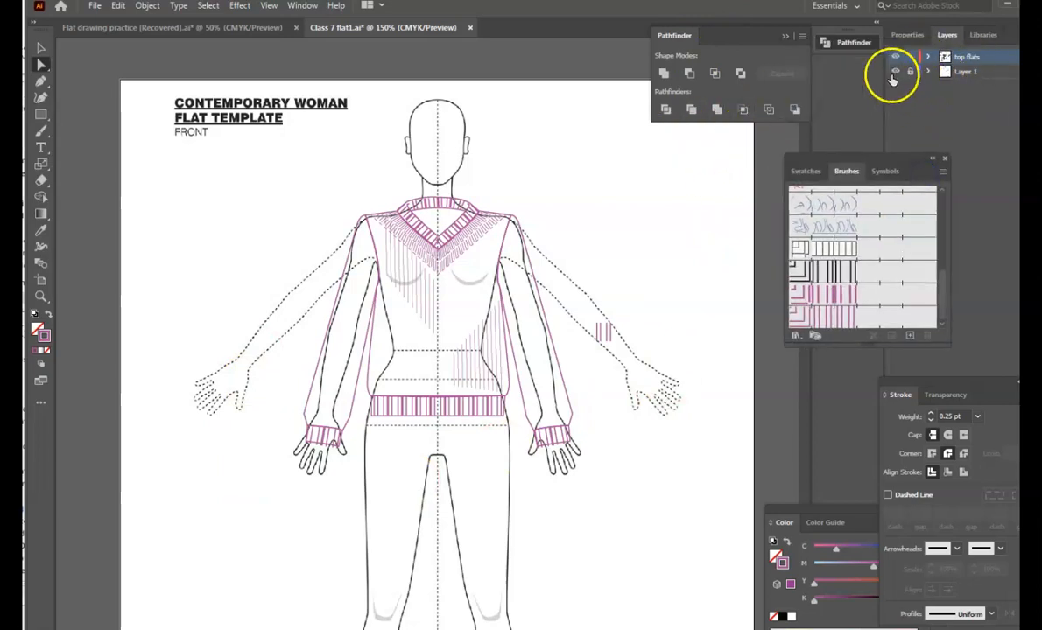
left_click(893, 72)
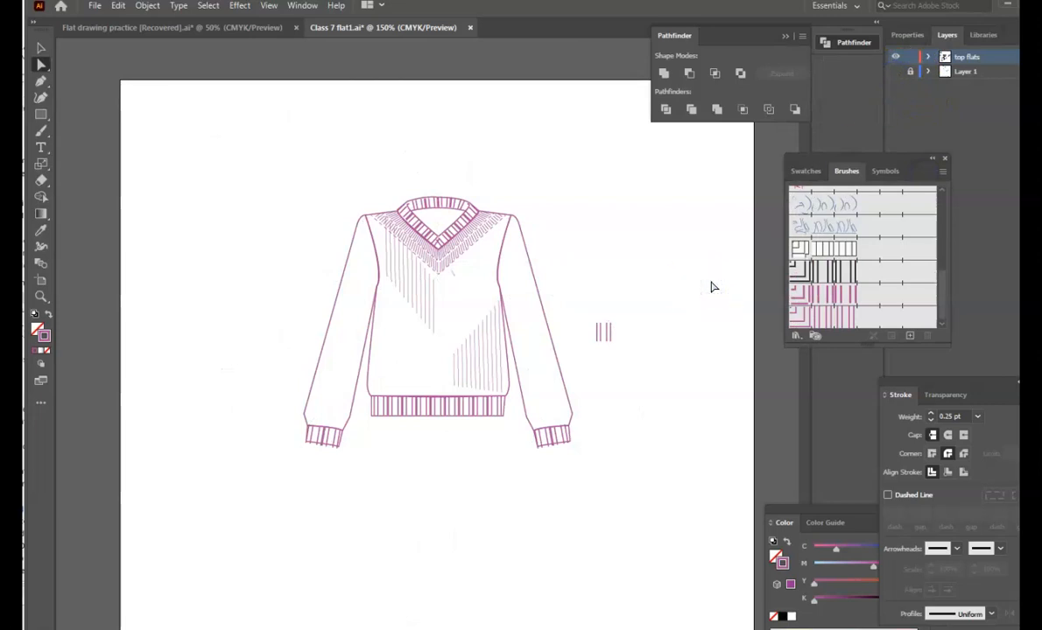
- Change the stroke color of the entire sweater to black
left_click_drag(235, 153, 564, 511)
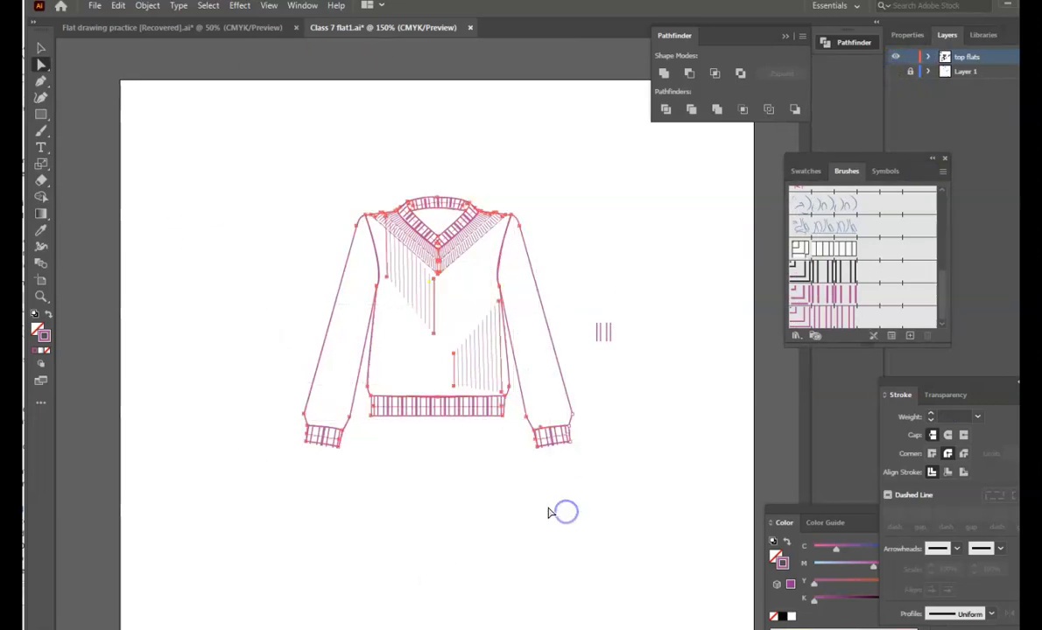
double_click(42, 343)
mouse_move(421, 429)
left_mouse_down()
mouse_move(407, 437)
mouse_move(431, 440)
left_mouse_up()
left_click(744, 274)
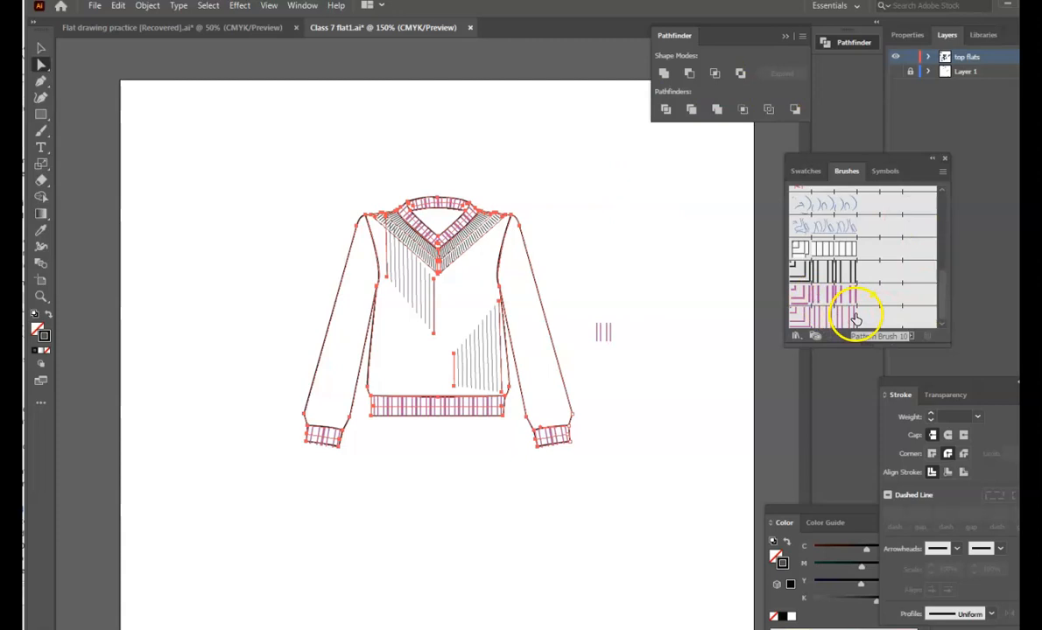
- With the sweater deselected, set Pattern Brush 10's colorization method to Tints and Shades and apply it to the existing strokes
double_click(855, 311)
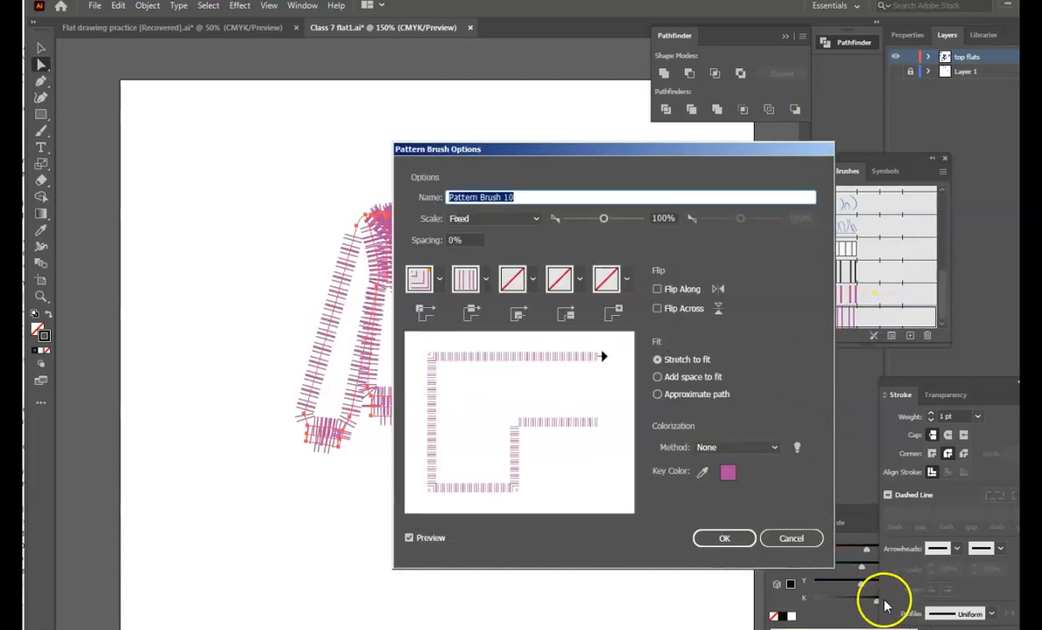
left_click(790, 538)
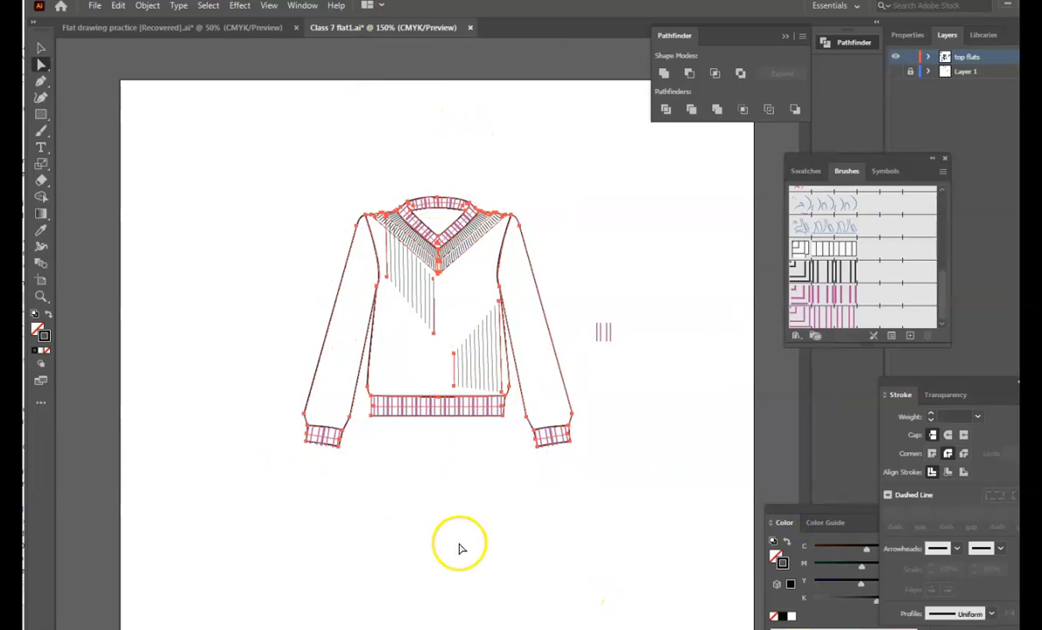
left_click(41, 48)
left_click(202, 166)
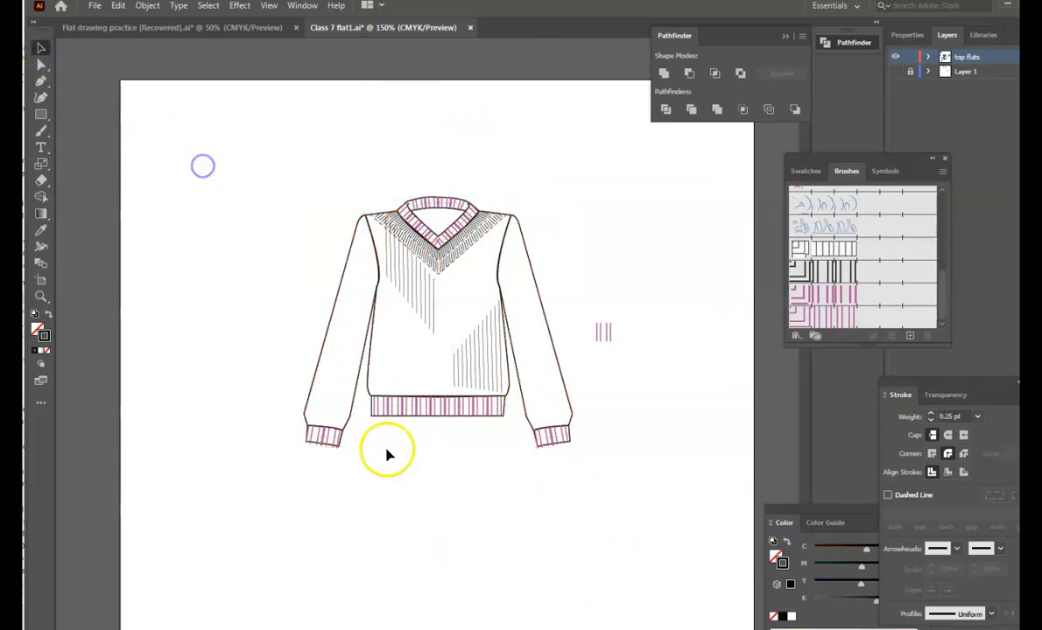
double_click(845, 317)
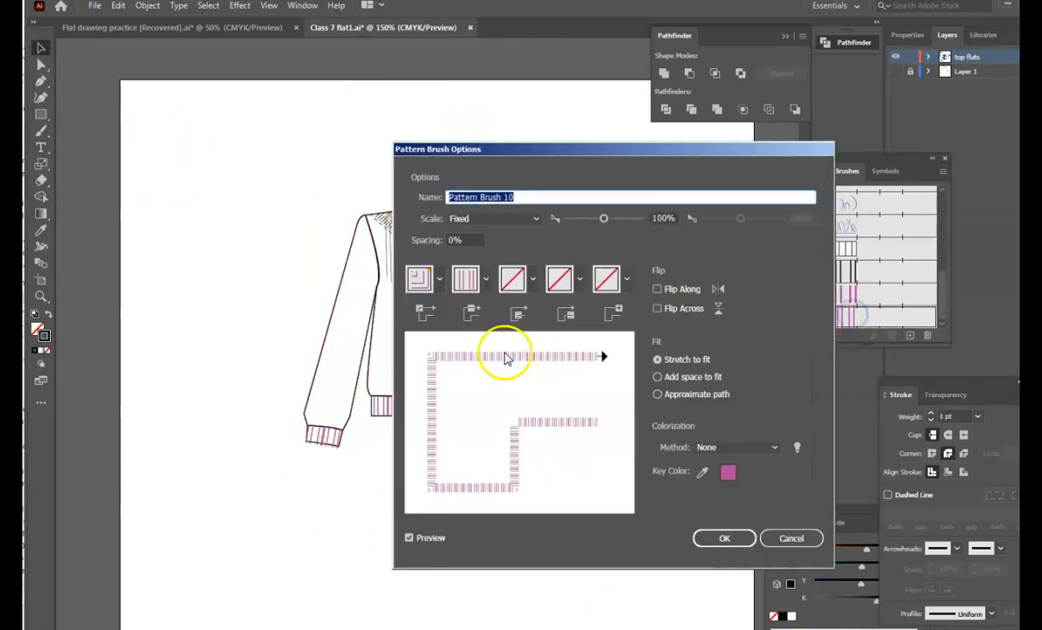
left_click(744, 450)
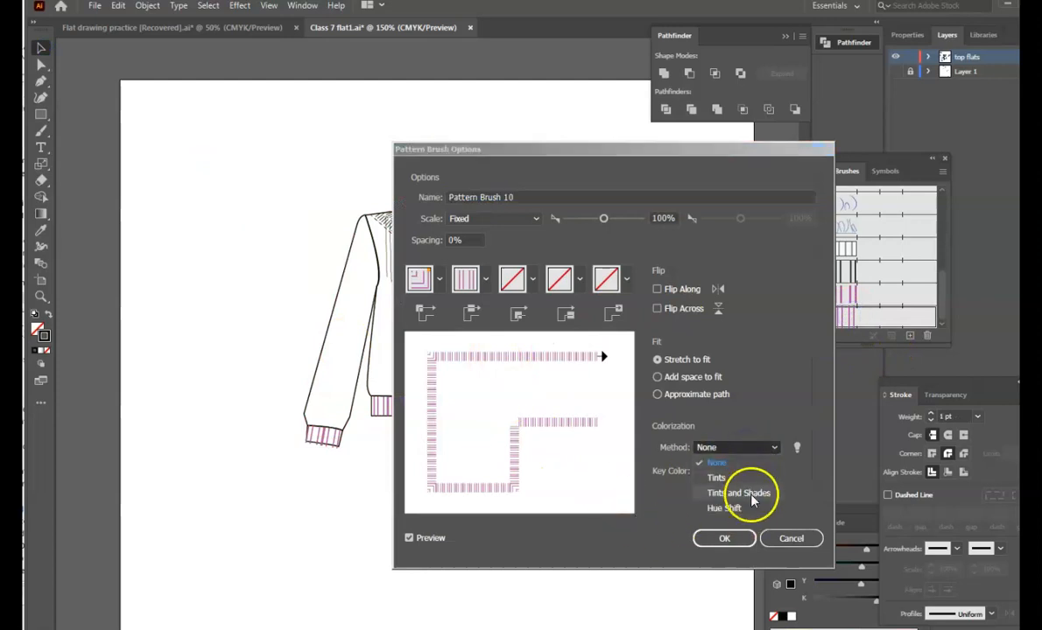
left_click(762, 487)
left_click(740, 539)
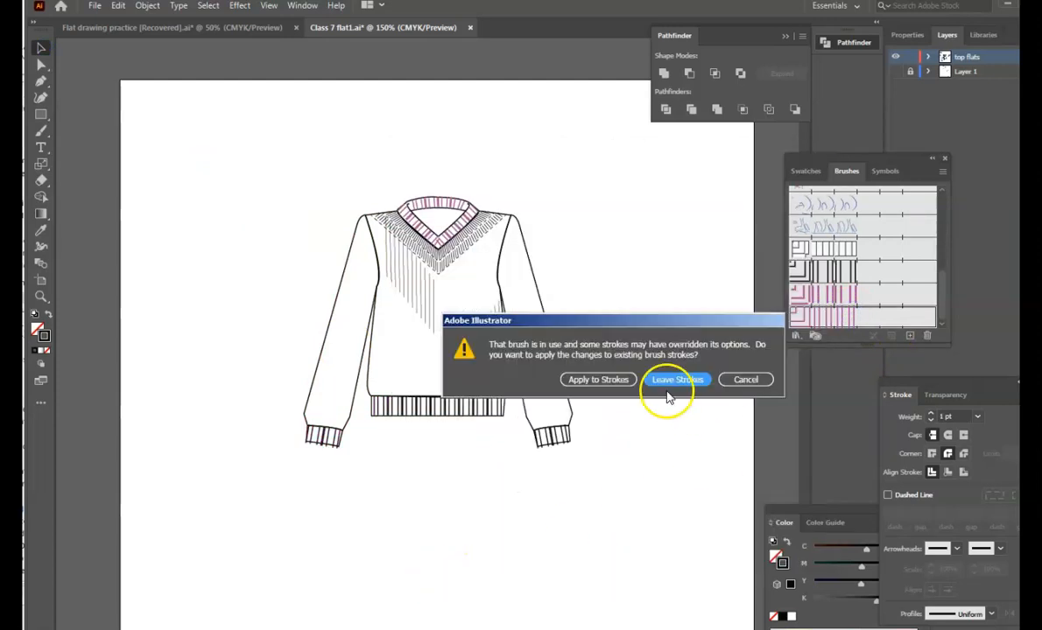
left_click(553, 378)
left_click(676, 200)
- Set Pattern Brush 9's colorization method to Tints and Shades and apply it to the existing neckline strokes
left_click(839, 309)
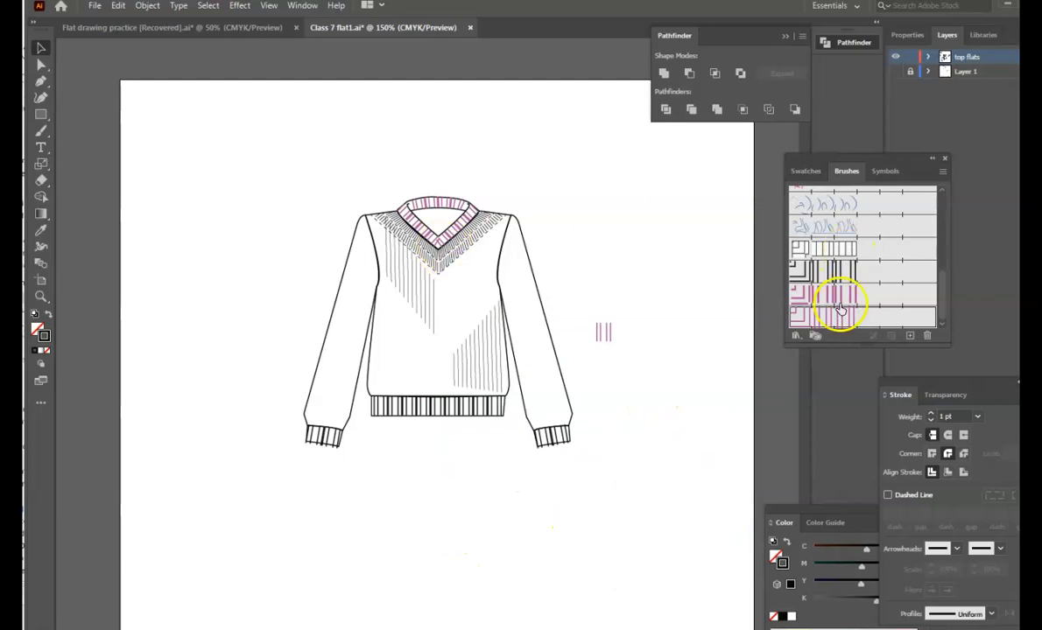
double_click(864, 295)
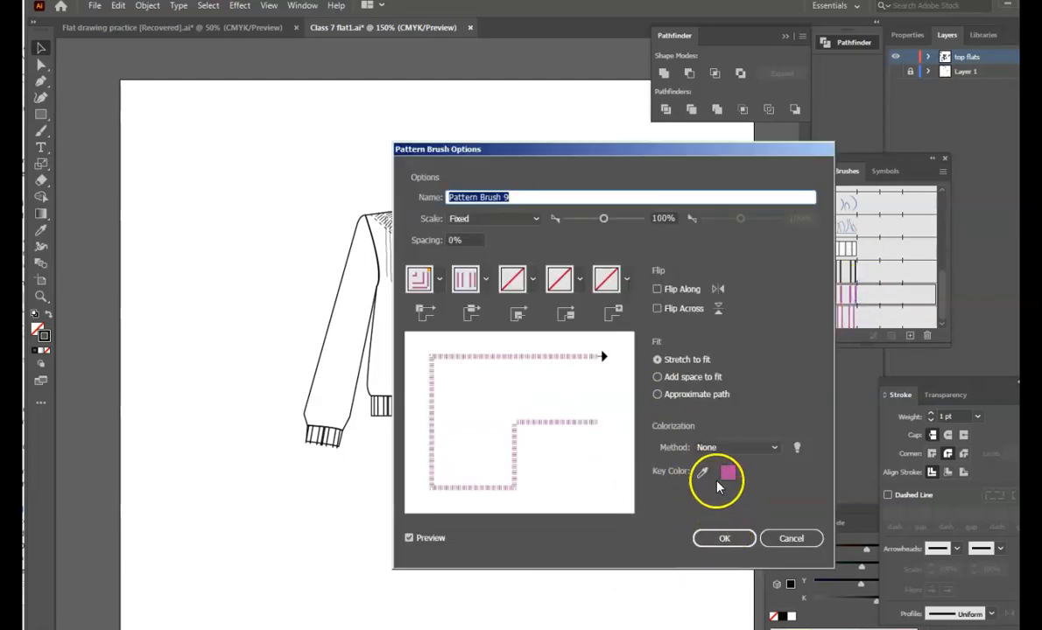
left_click(738, 449)
left_click(740, 493)
left_click(727, 539)
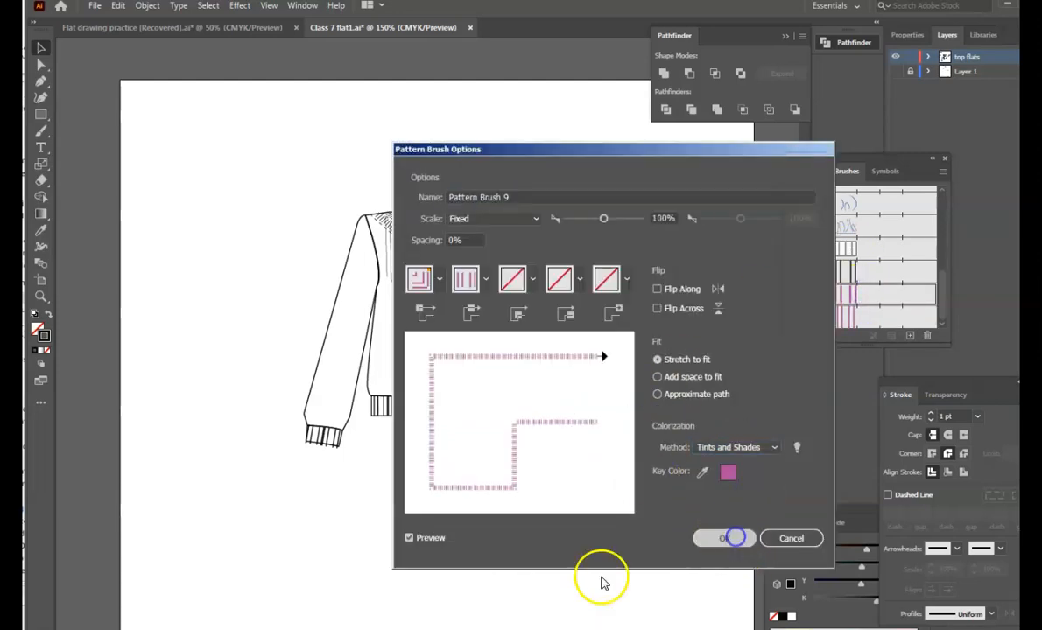
left_click(598, 379)
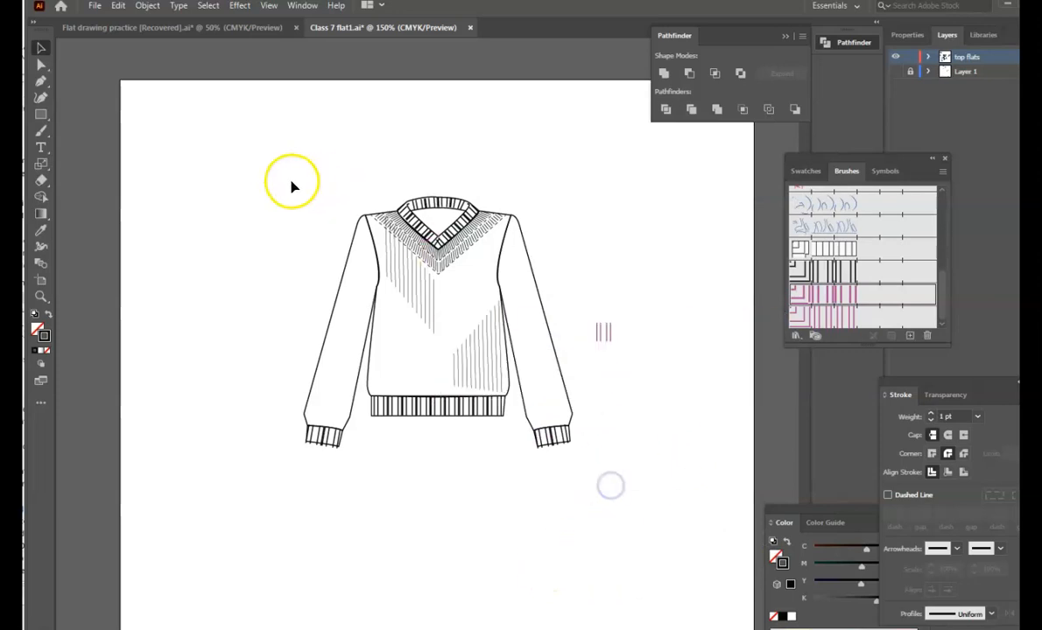
- Group all parts of the finished sweater into one object
left_click_drag(279, 180, 569, 525)
right_click(484, 414)
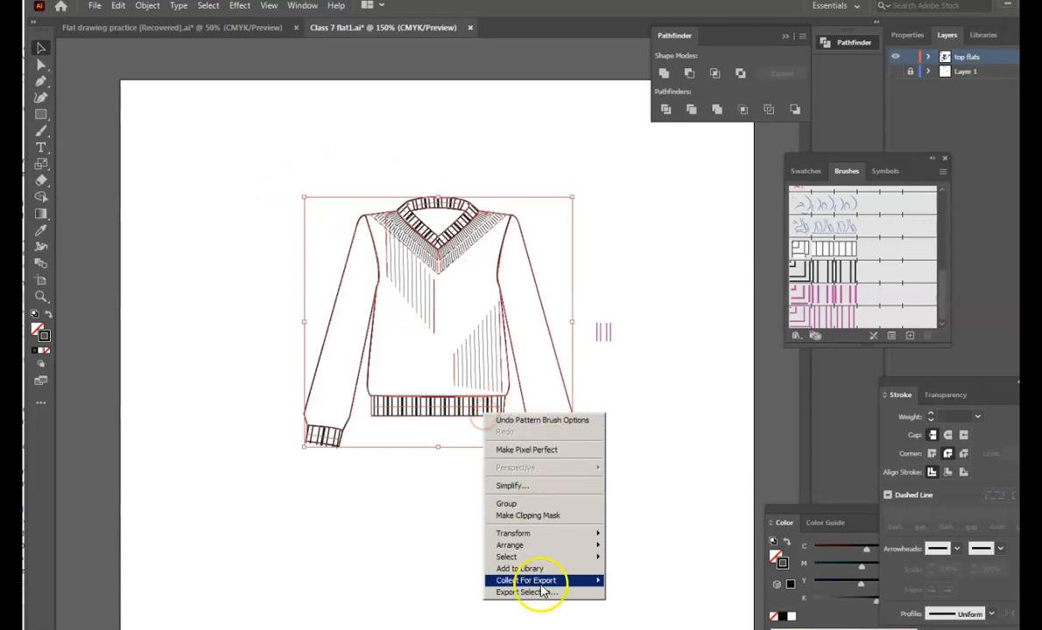
left_click(542, 503)
left_click(483, 542)
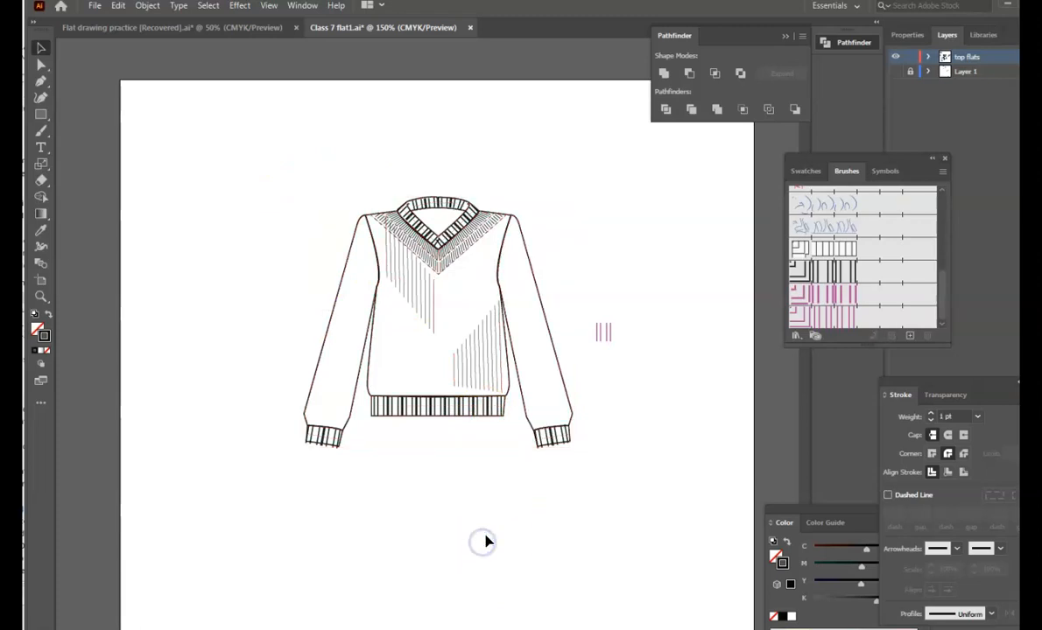
- Move the grouped sweater up and to the left, away from the body template area
key("ctrl+minus")
key("ctrl+minus")
left_click_drag(372, 272, 509, 461)
left_click_drag(490, 377, 267, 173)
left_click(375, 167)
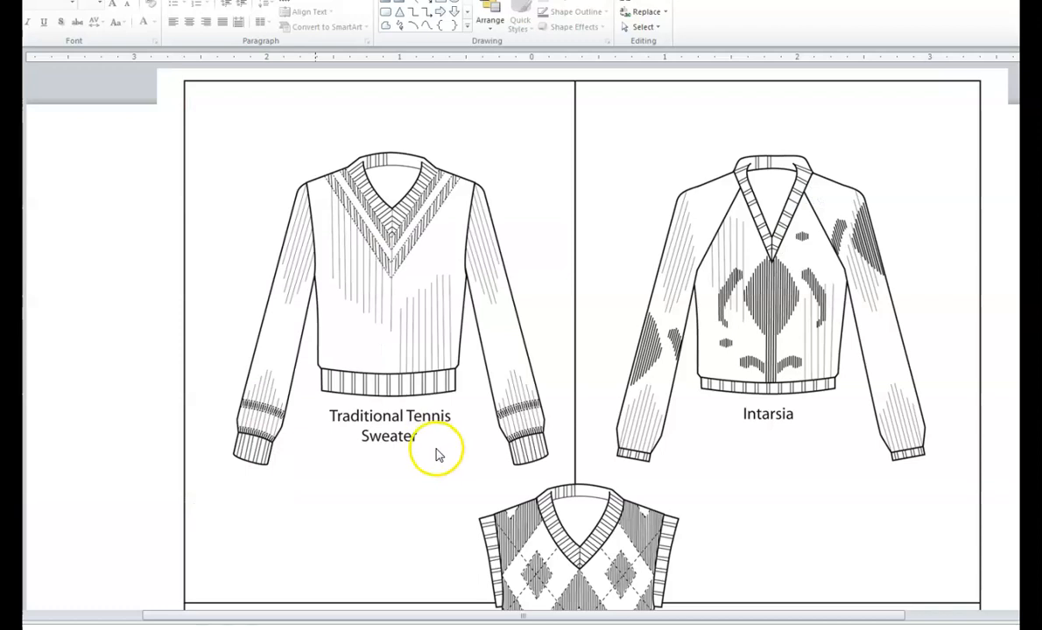
- Switch to the PowerPoint reference slide, tick the Traditional Tennis Sweater and circle the Intarsia sweater in red
left_click(444, 382)
left_click(456, 442)
double_click(553, 324)
mouse_move(845, 545)
left_mouse_down()
mouse_move(614, 471)
mouse_move(595, 226)
mouse_move(852, 121)
mouse_move(968, 472)
left_mouse_up()
double_click(829, 535)
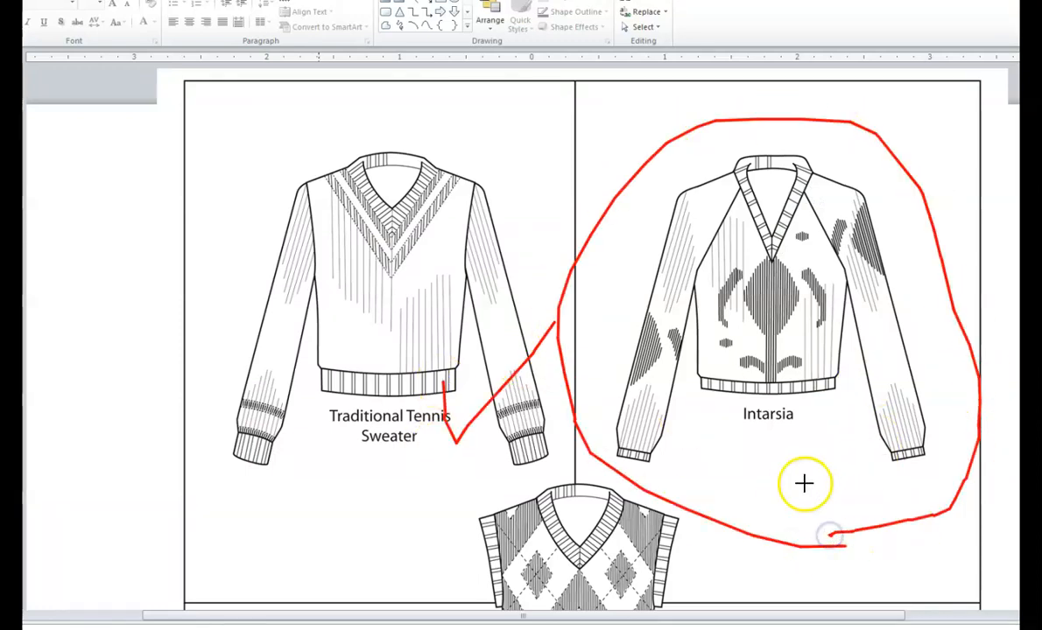
- Mark the Intarsia sweater's neckline and sleeve cuff with red arrows
left_click(834, 146)
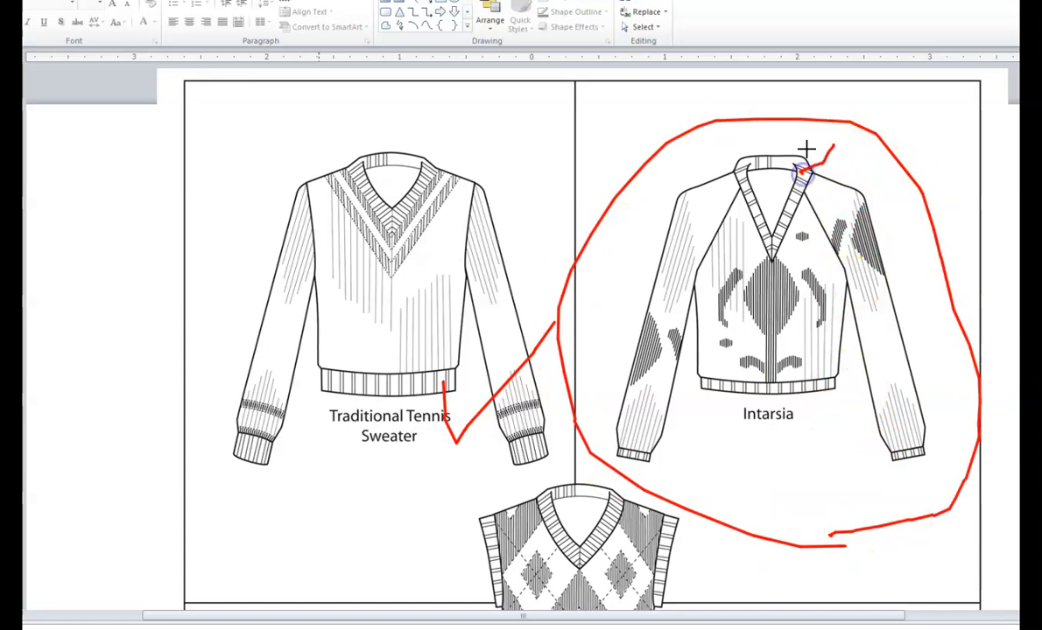
double_click(800, 171)
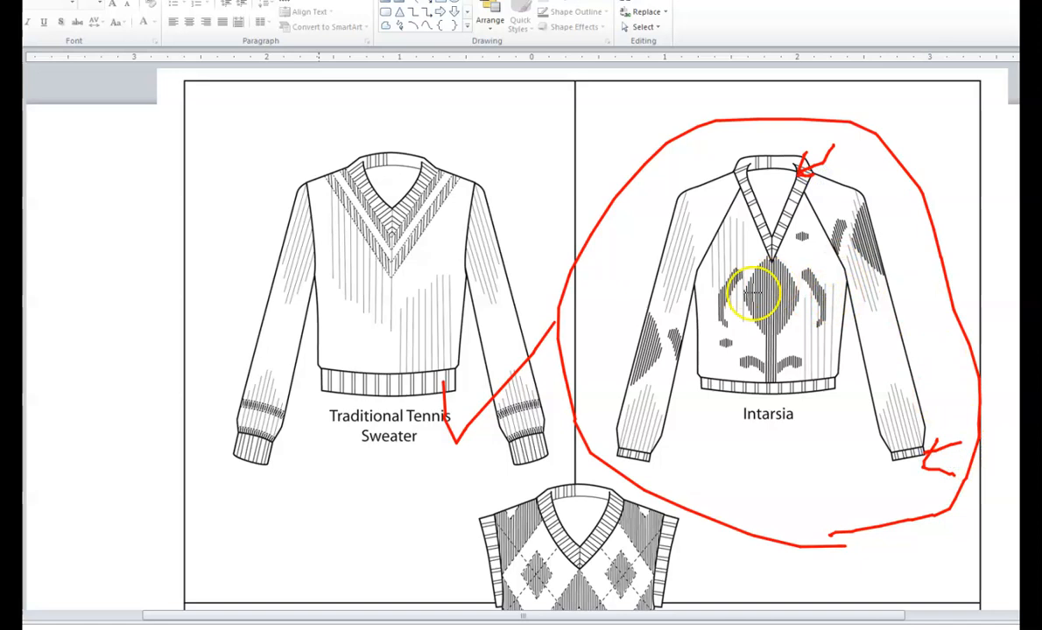
left_click_drag(931, 218, 907, 229)
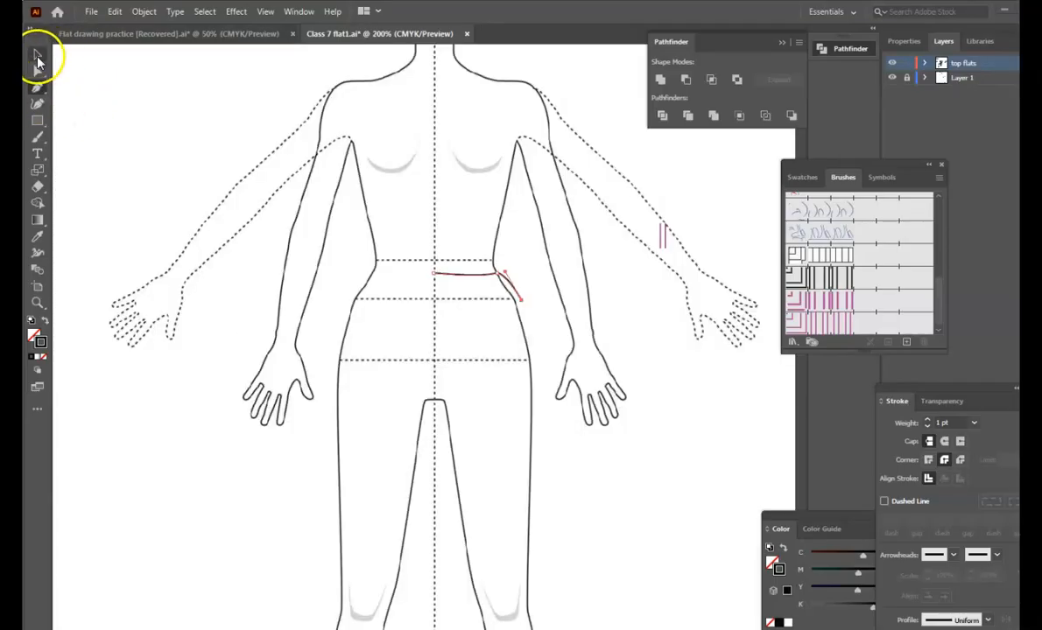
- Delete the short curved path at the template's waist in the Illustrator document
left_click(38, 54)
left_click_drag(388, 218, 538, 320)
left_click(541, 403)
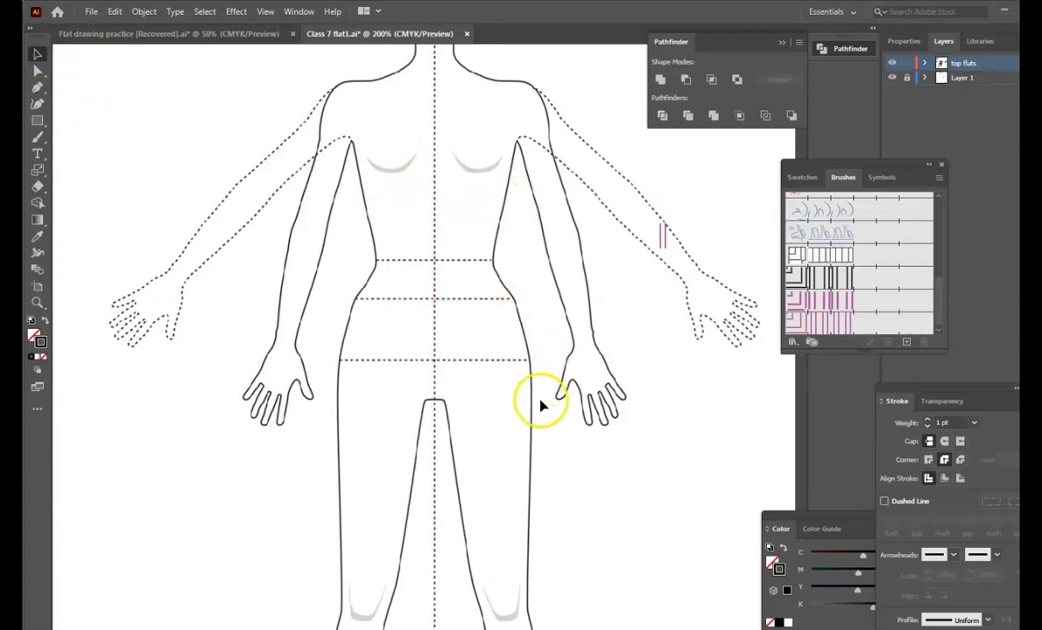
- Draw a Pen path from the center front below the waist: a short horizontal segment, then a concave curve to just outside the right hip
key("ctrl+equal")
key("ctrl+equal")
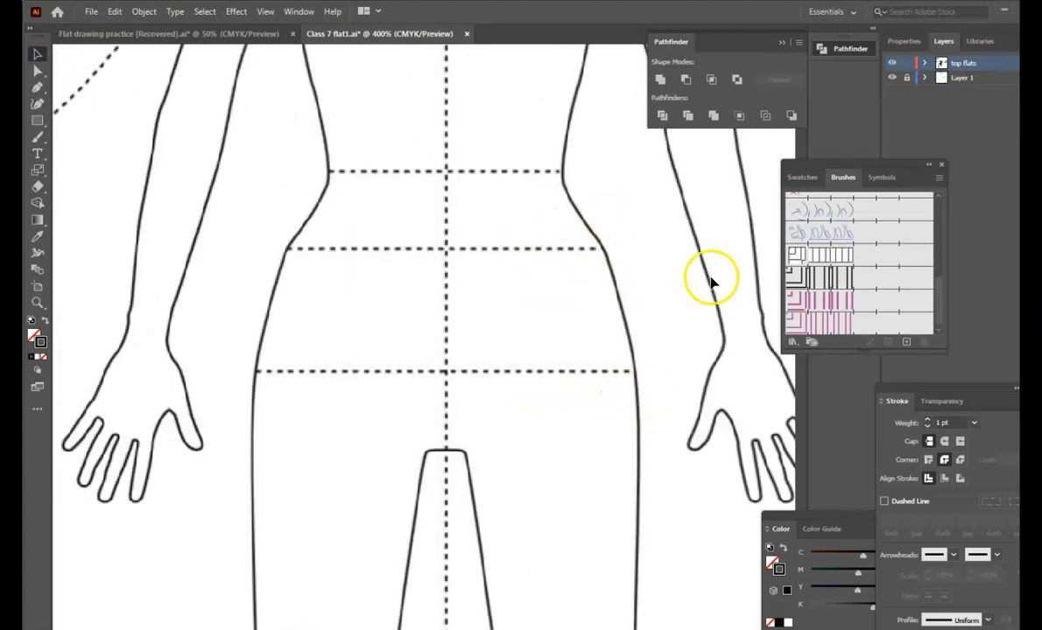
key("p")
left_click(446, 204)
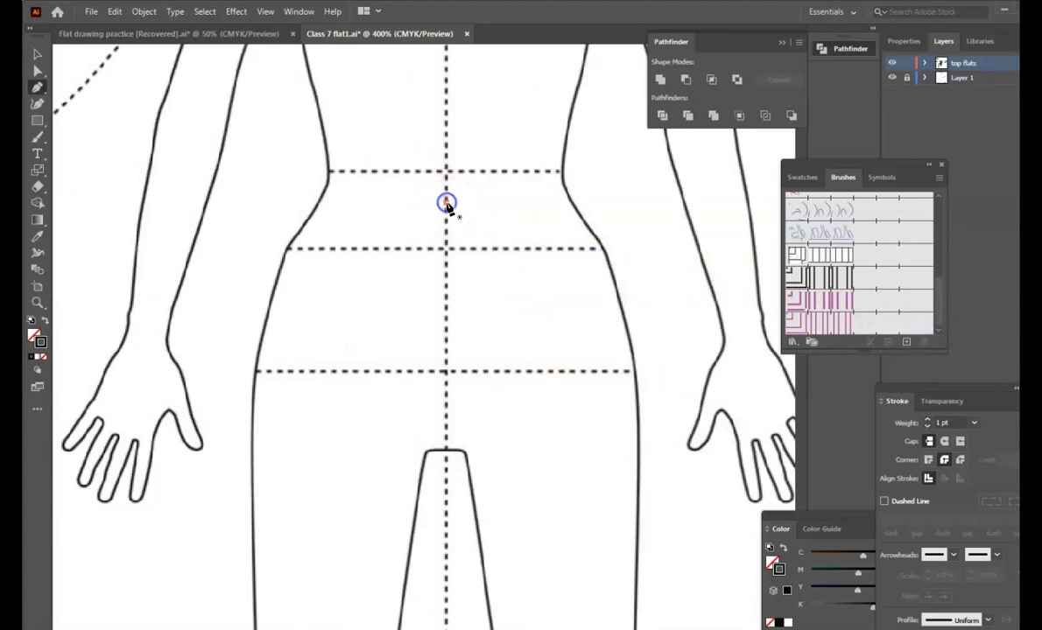
left_click(510, 204)
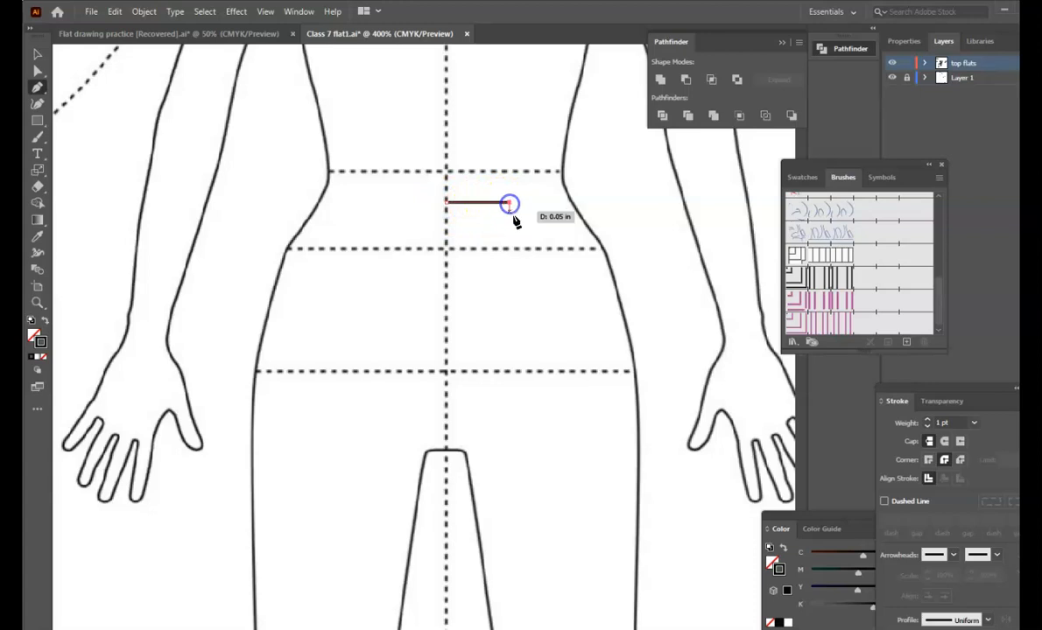
left_click_drag(644, 344, 795, 342)
left_click(646, 343)
- Continue the path with a side edge about 1.9 in long down the outer thigh, then a gently sloping hem to the center front line
scroll(667, 539, "down", 5)
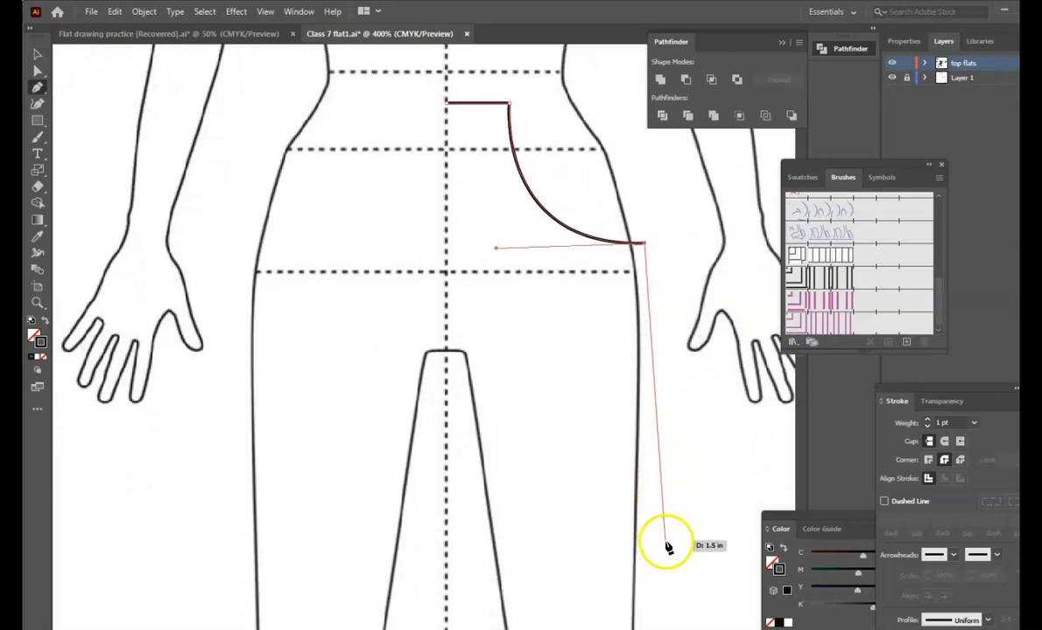
scroll(668, 548, "down", 1)
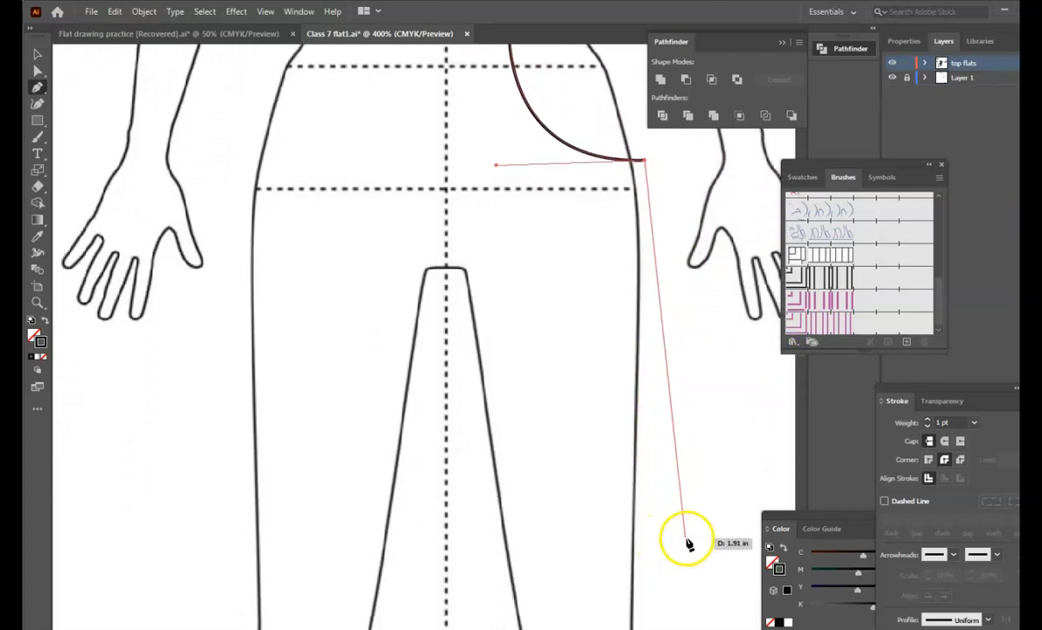
left_click(674, 528)
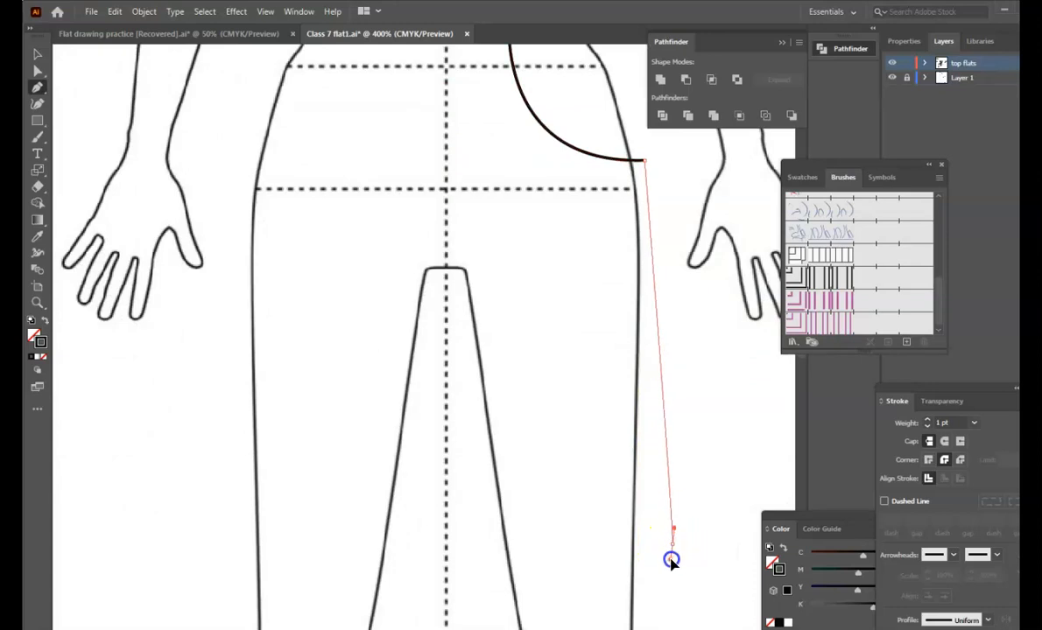
left_click_drag(670, 569, 667, 578)
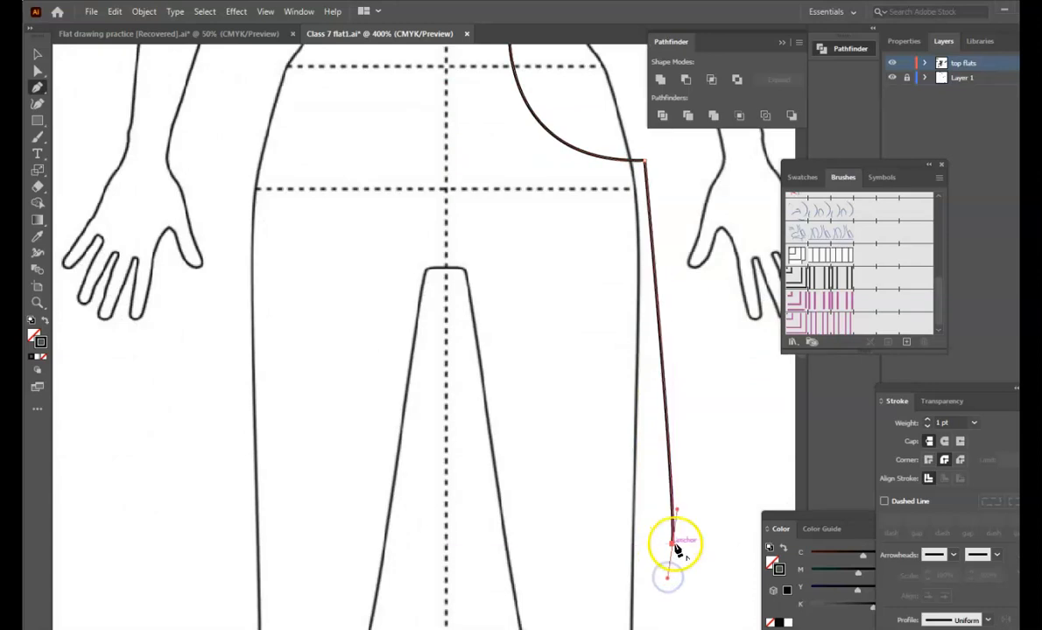
left_click(448, 561)
left_click_drag(440, 561, 426, 563)
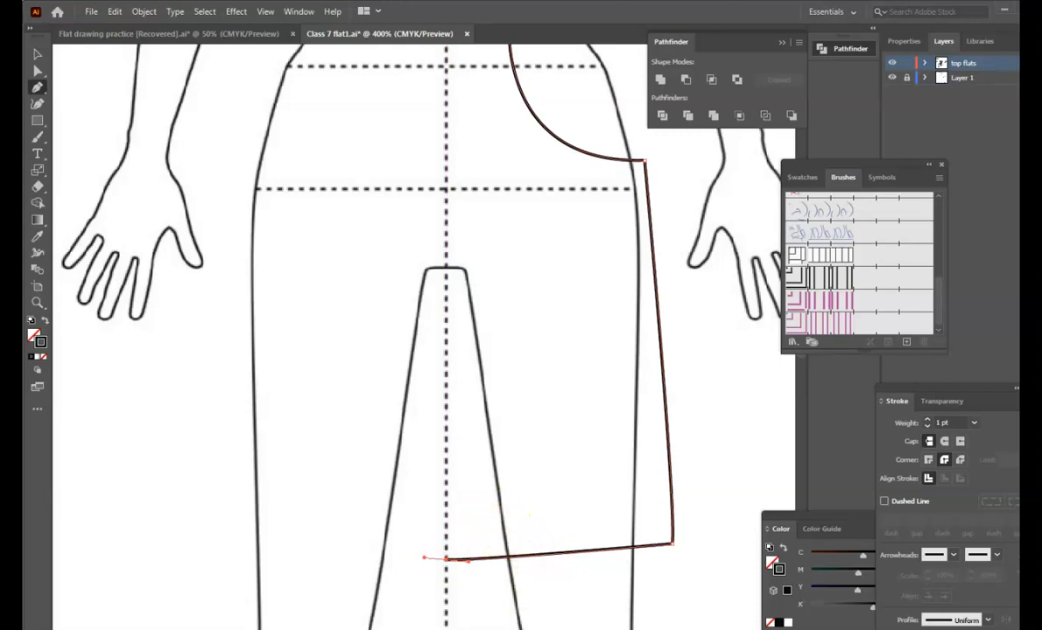
scroll(394, 315, "up", 10)
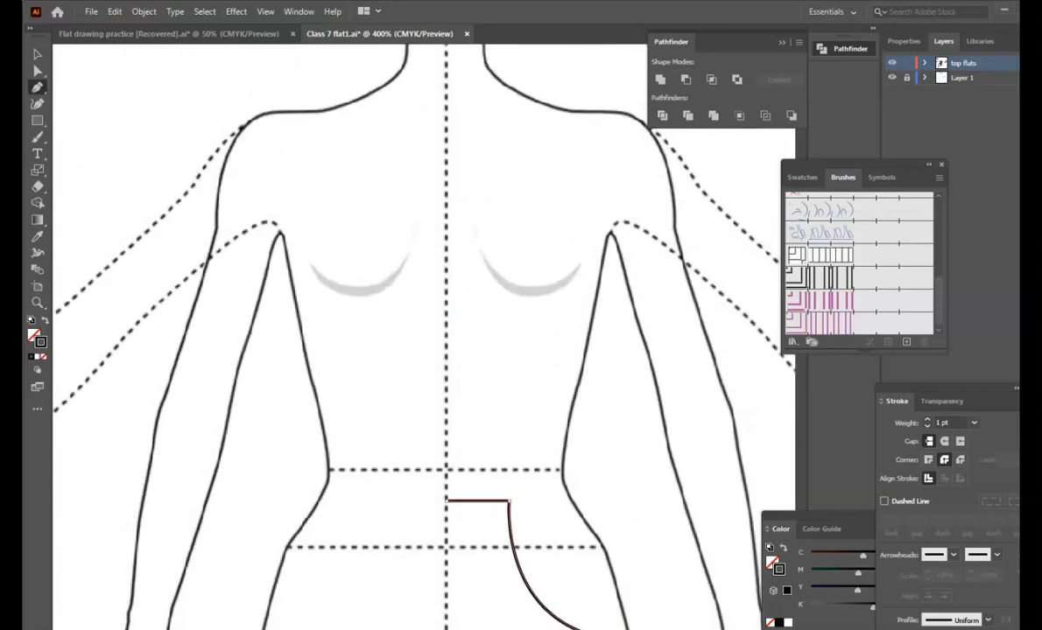
scroll(394, 315, "down", 10)
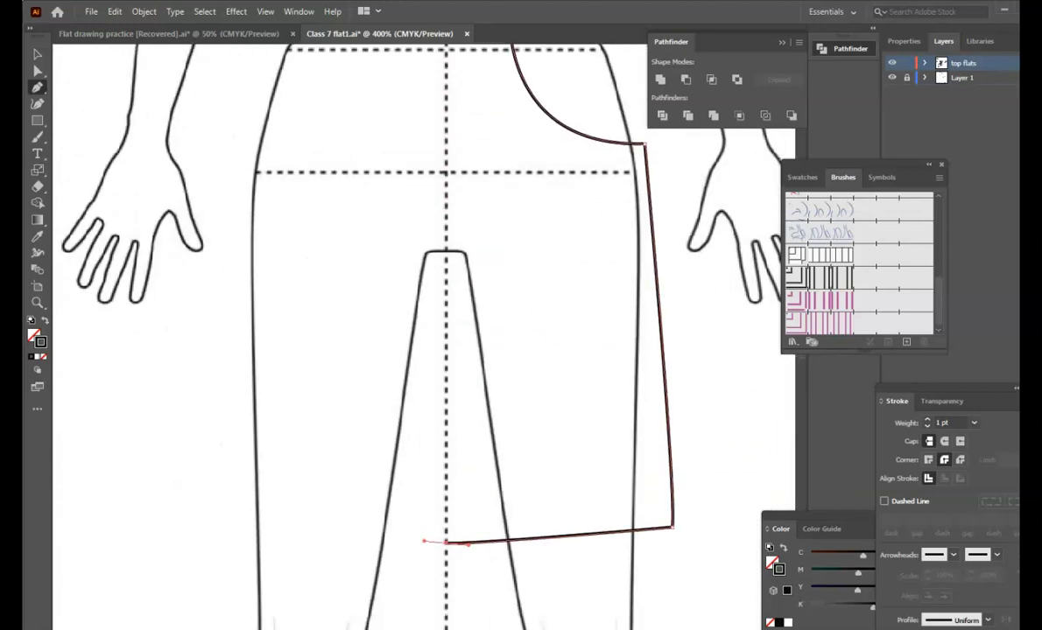
- Start an Offset Path on the half garment outline, trying -0.1 in before setting the offset to -0.05 in
scroll(394, 315, "up", 5)
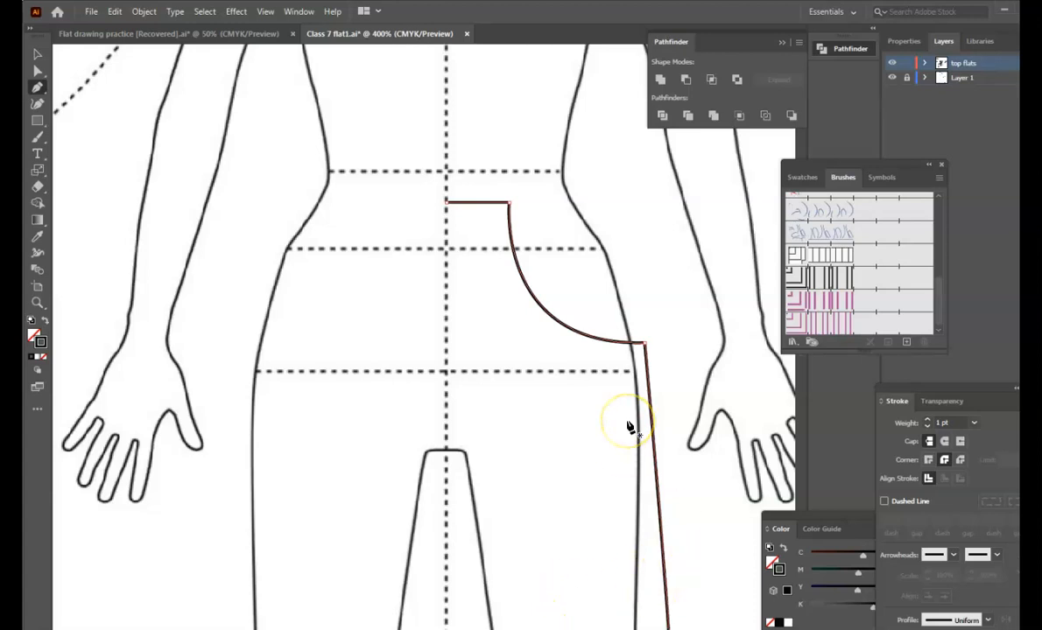
left_click(33, 54)
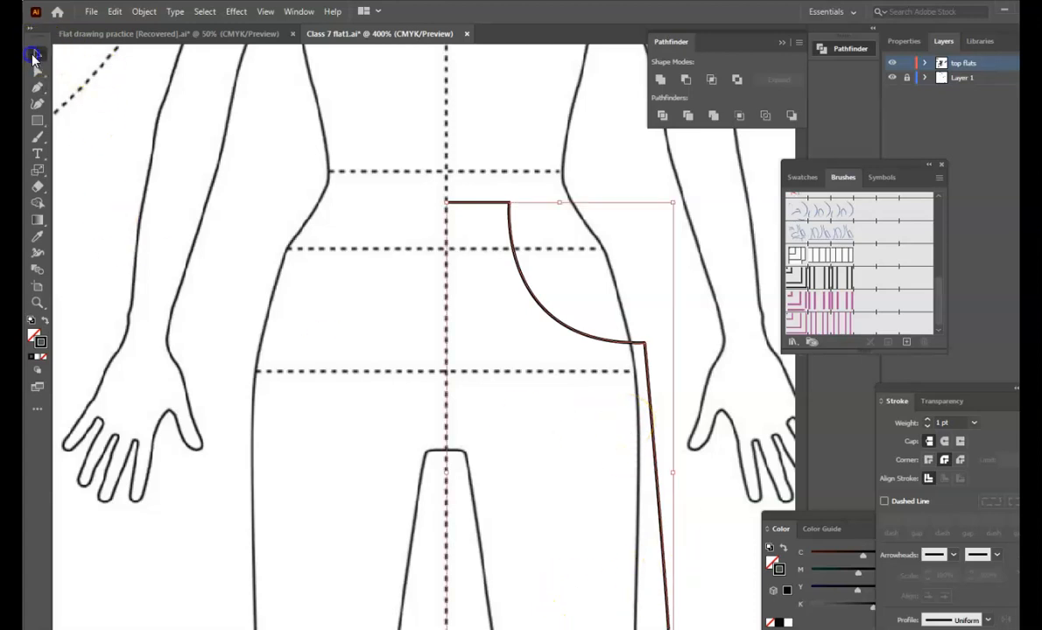
left_click(616, 340)
scroll(622, 359, "down", 5)
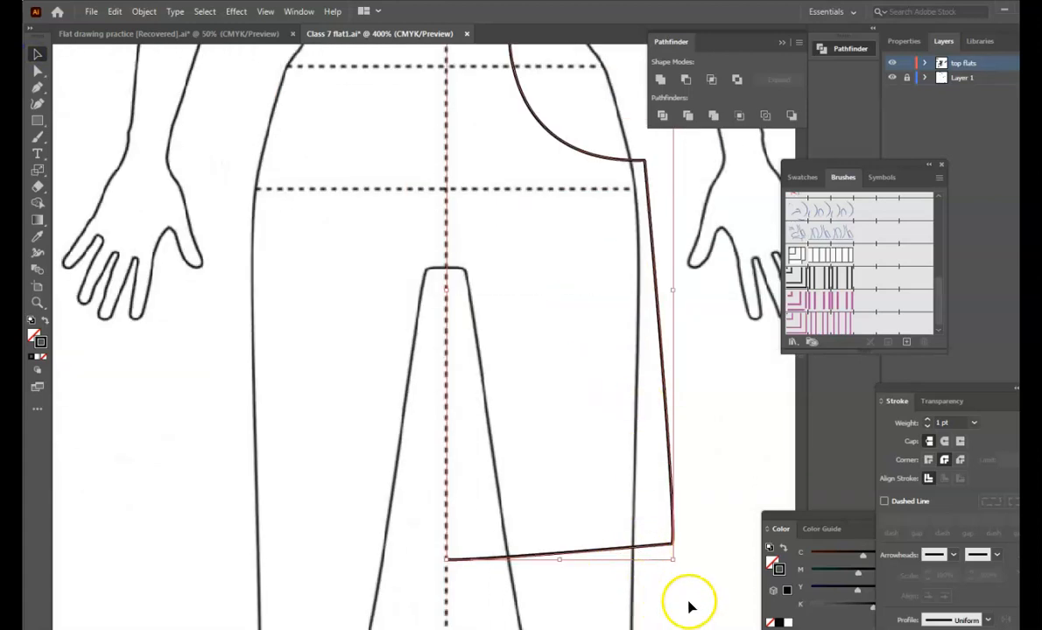
scroll(653, 517, "up", 4)
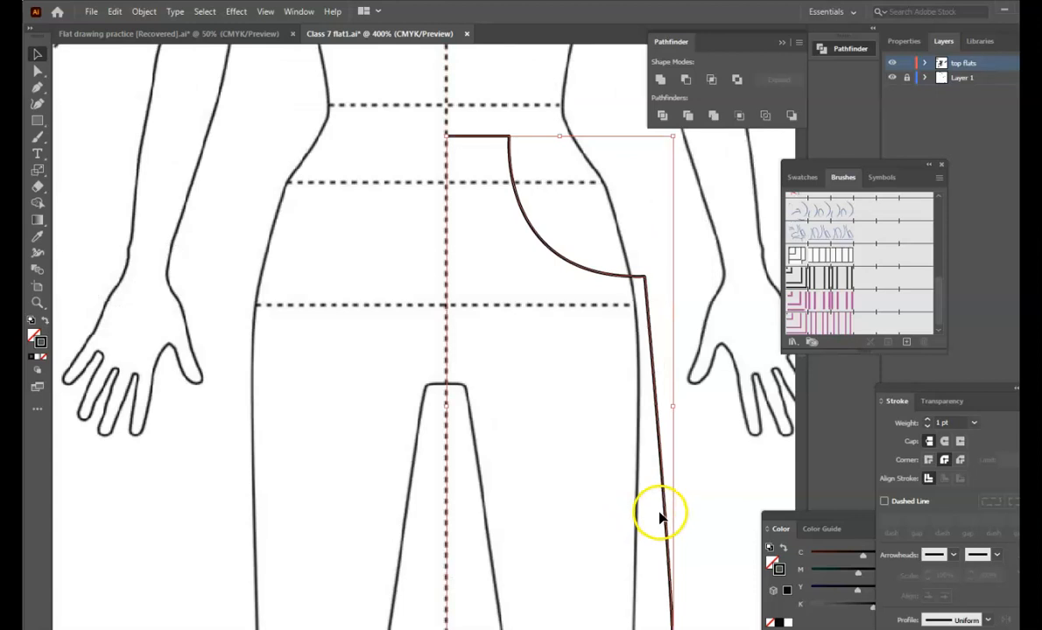
left_click(586, 285)
scroll(588, 289, "down", 1)
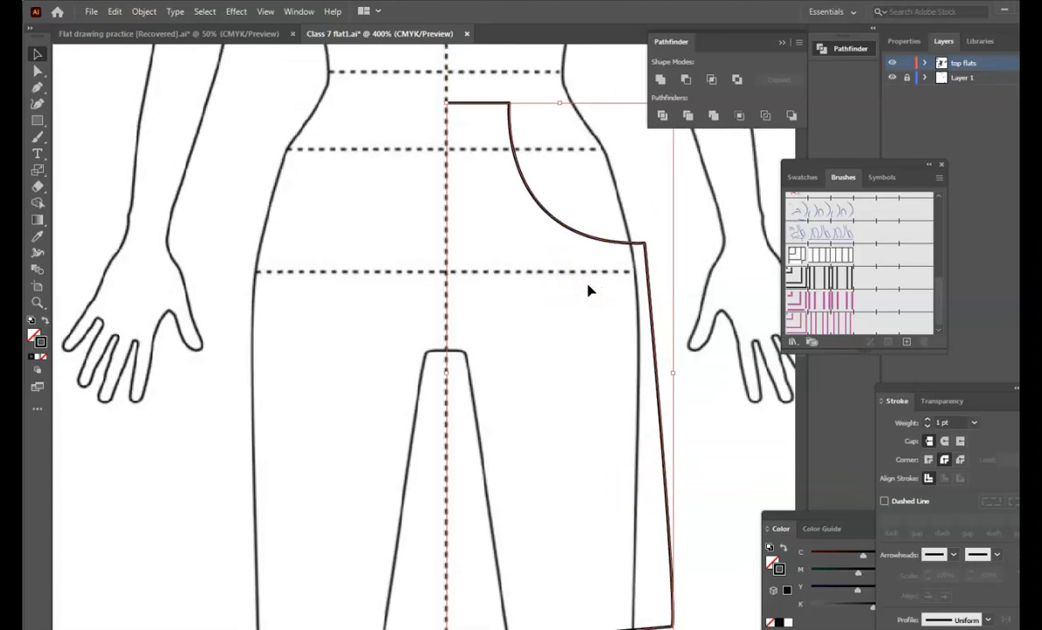
key("ctrl+minus")
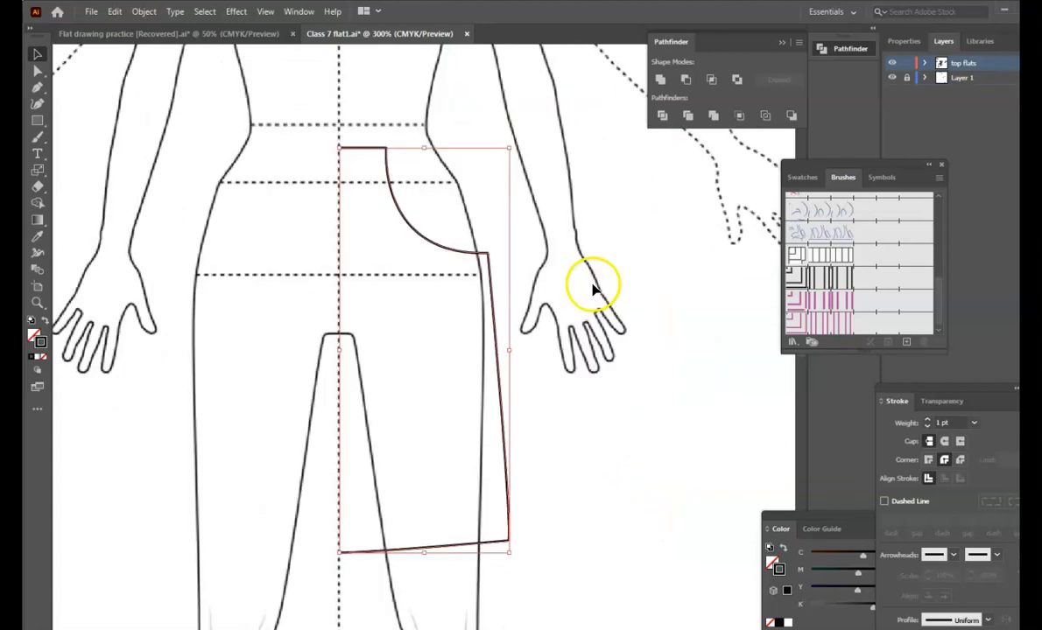
left_click(155, 12)
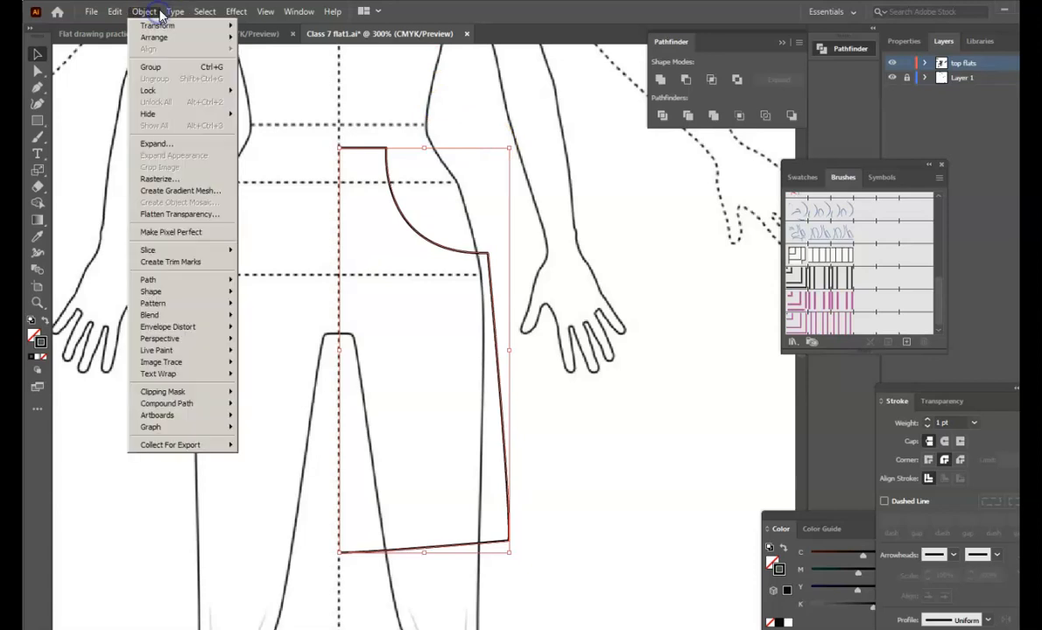
mouse_move(196, 285)
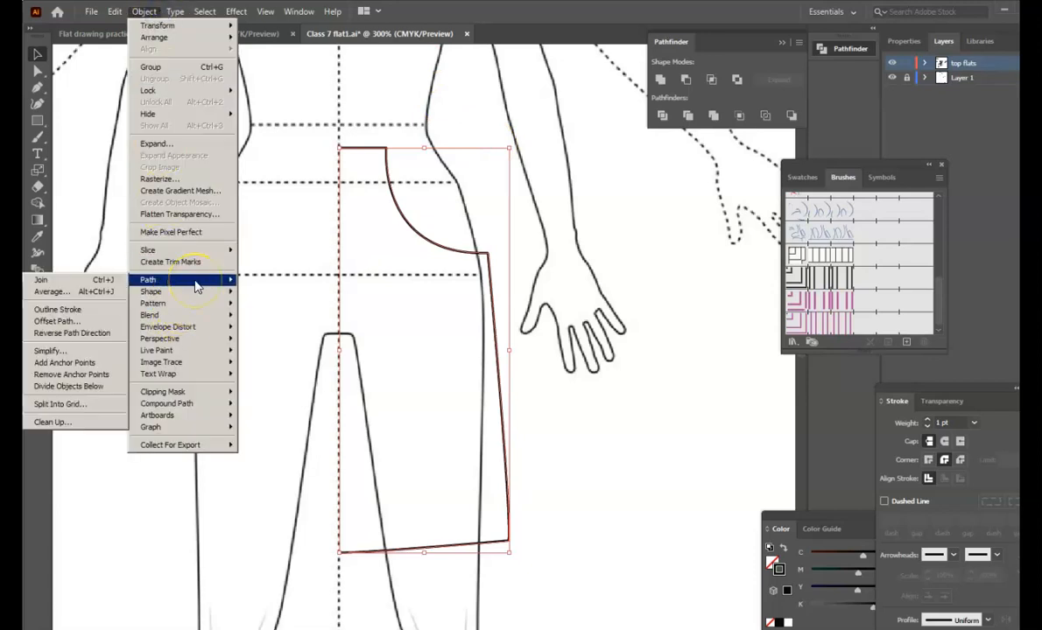
left_click(58, 321)
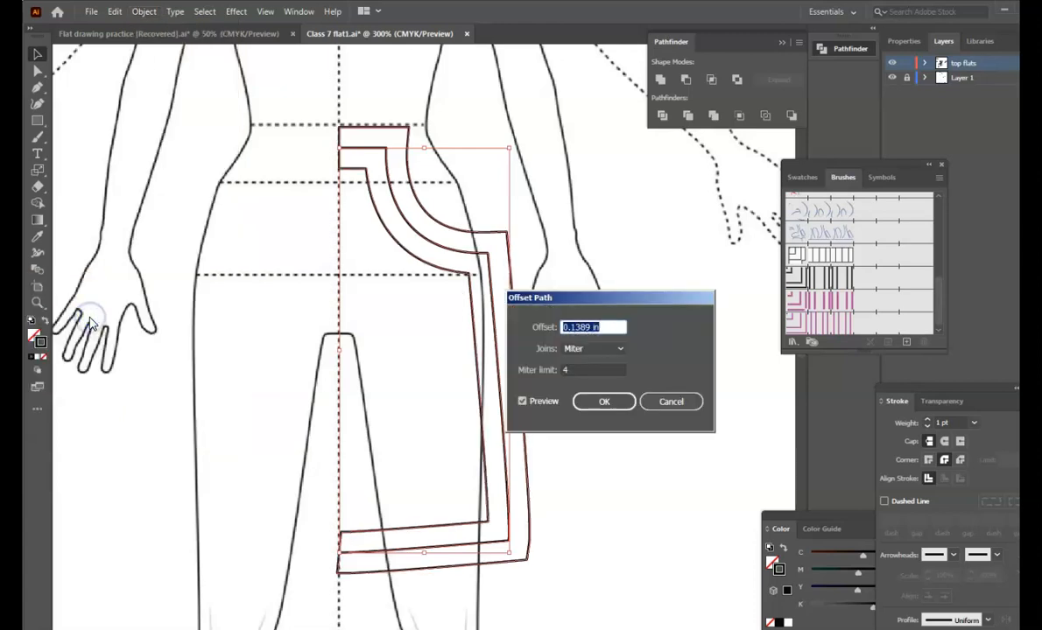
left_click(593, 329)
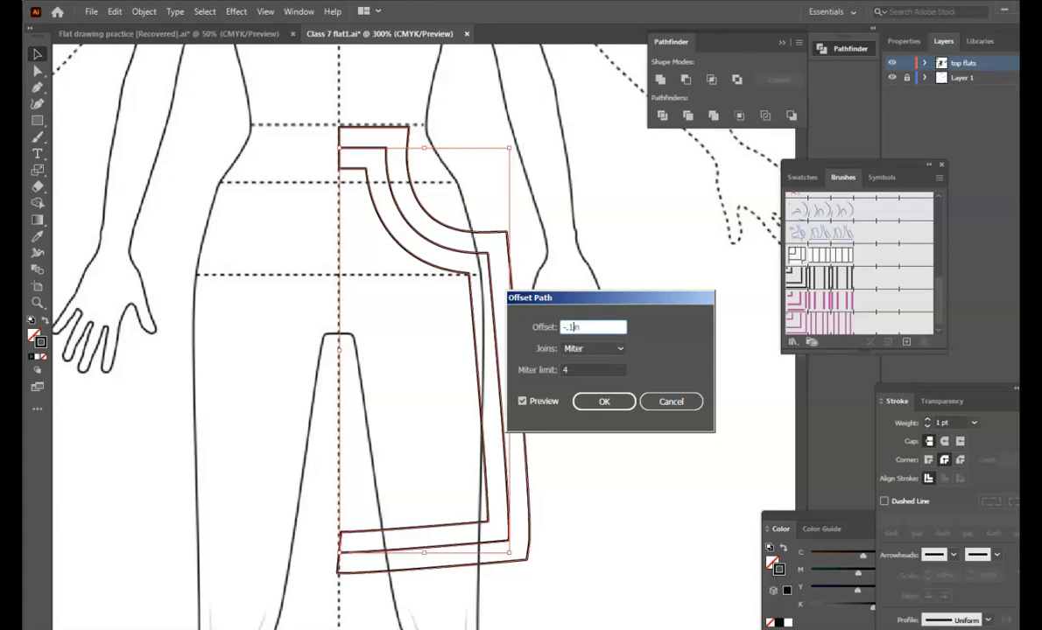
left_click(599, 351)
left_click(601, 346)
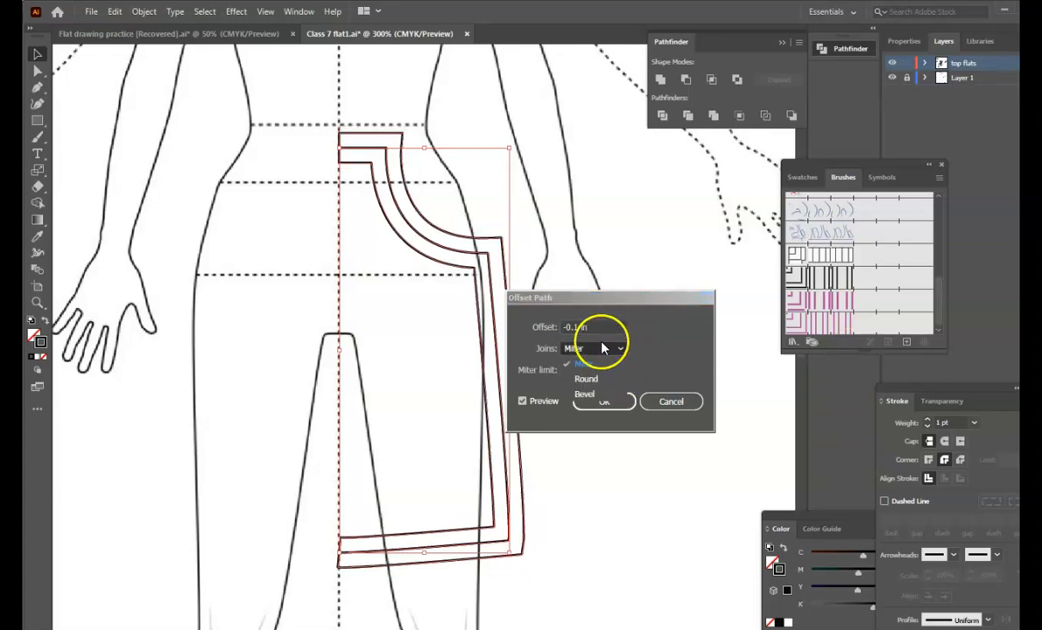
left_click(593, 328)
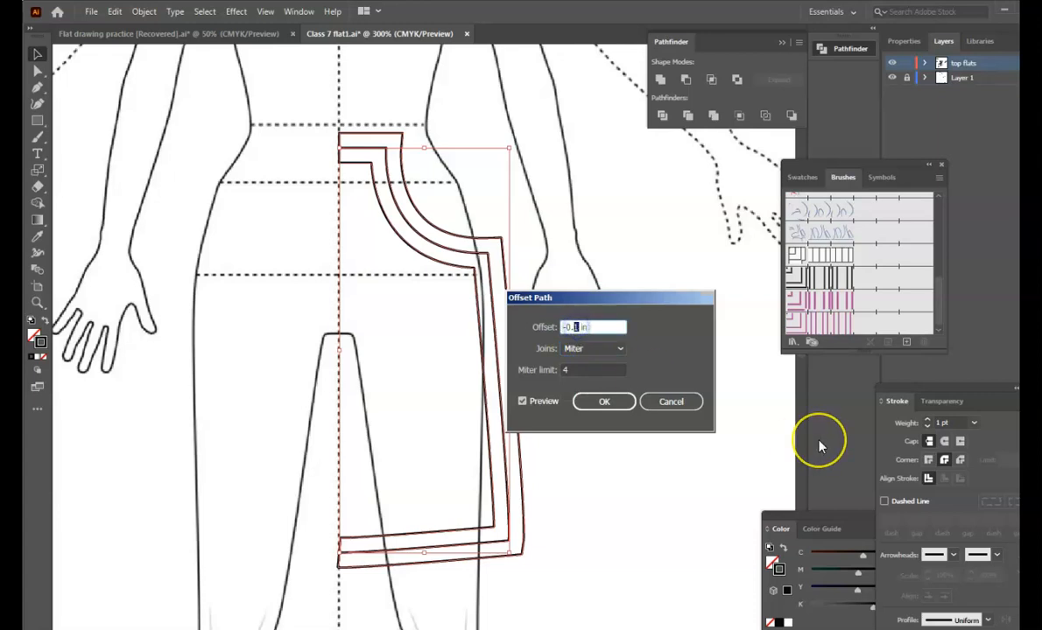
left_click(595, 369)
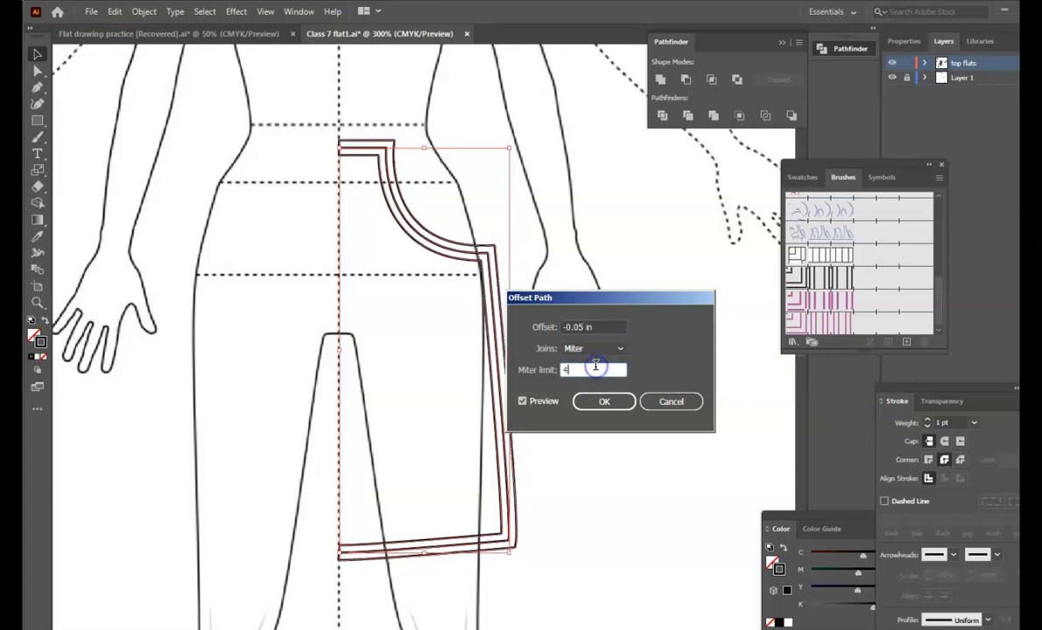
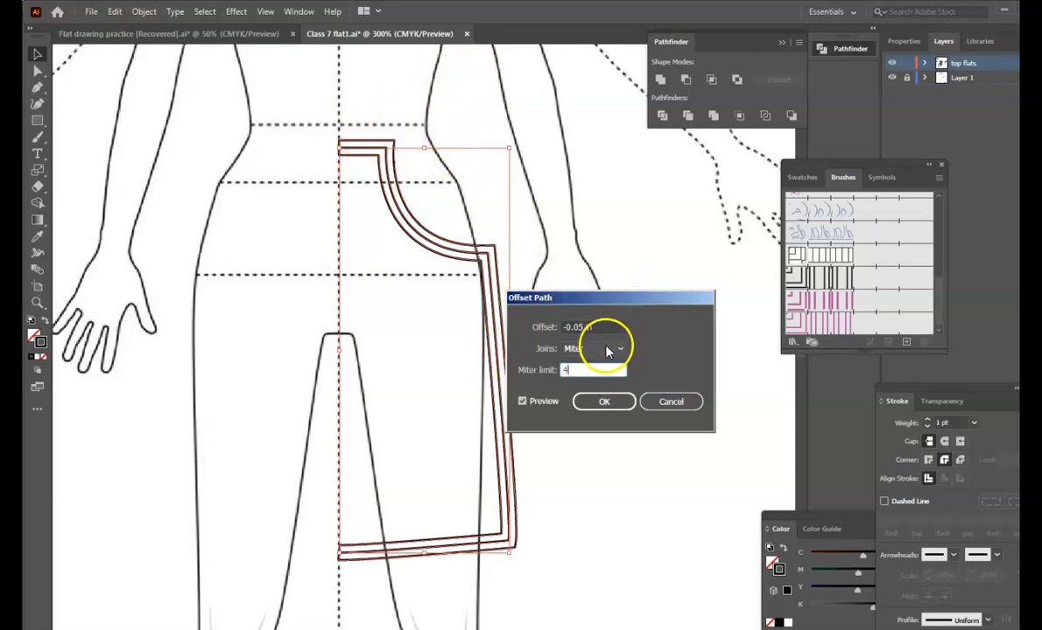
- Preview Round and Bevel joins for the offset, and apply it with Miter joins
left_click(606, 349)
left_click(604, 378)
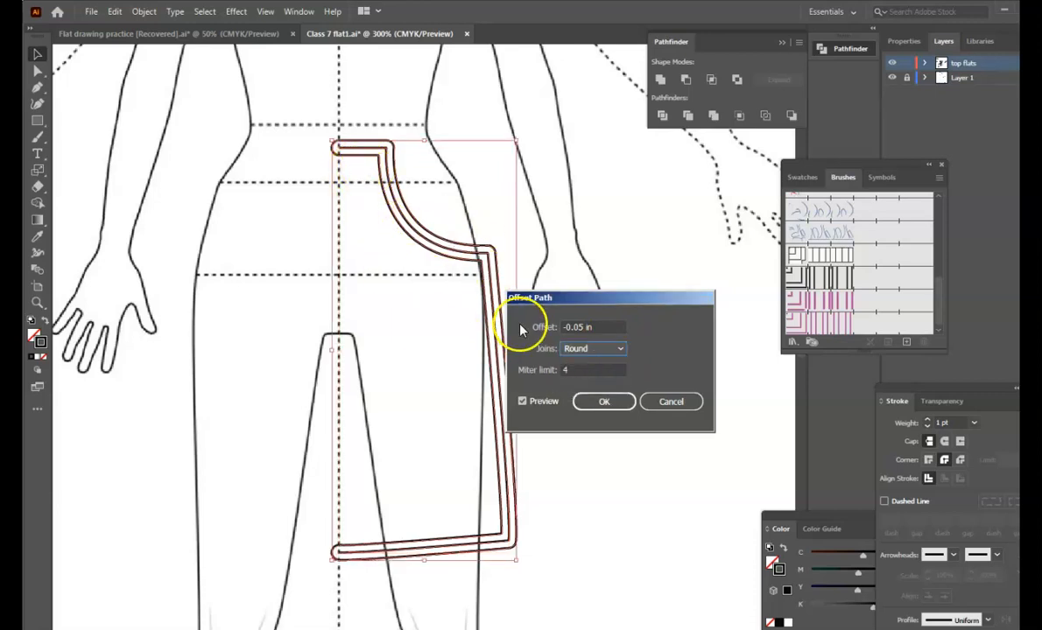
left_click(602, 352)
left_click(594, 395)
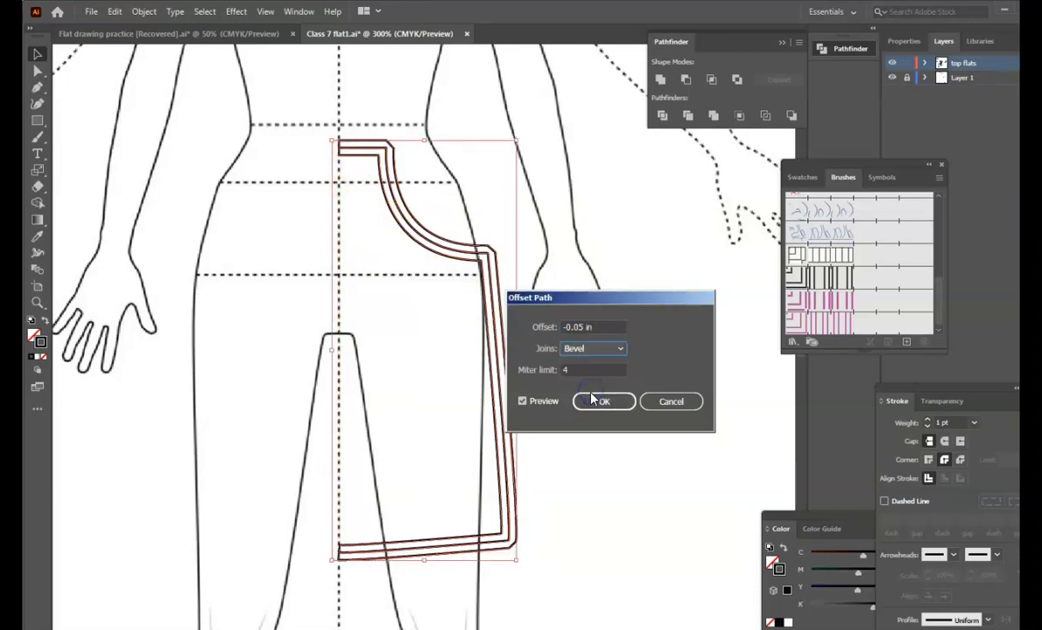
left_click(617, 350)
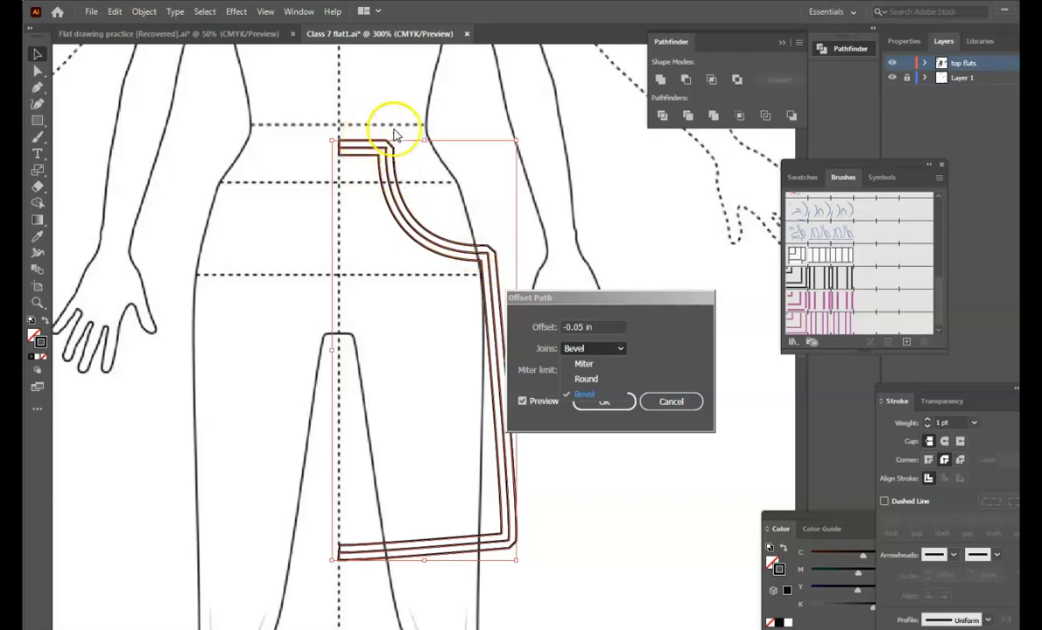
left_click(584, 364)
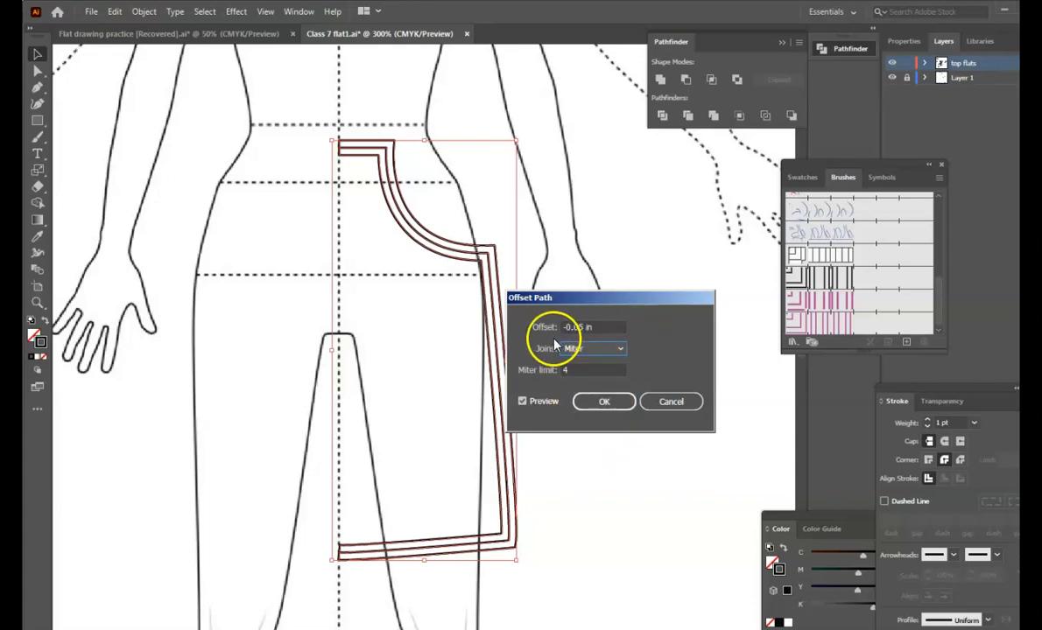
left_click(600, 401)
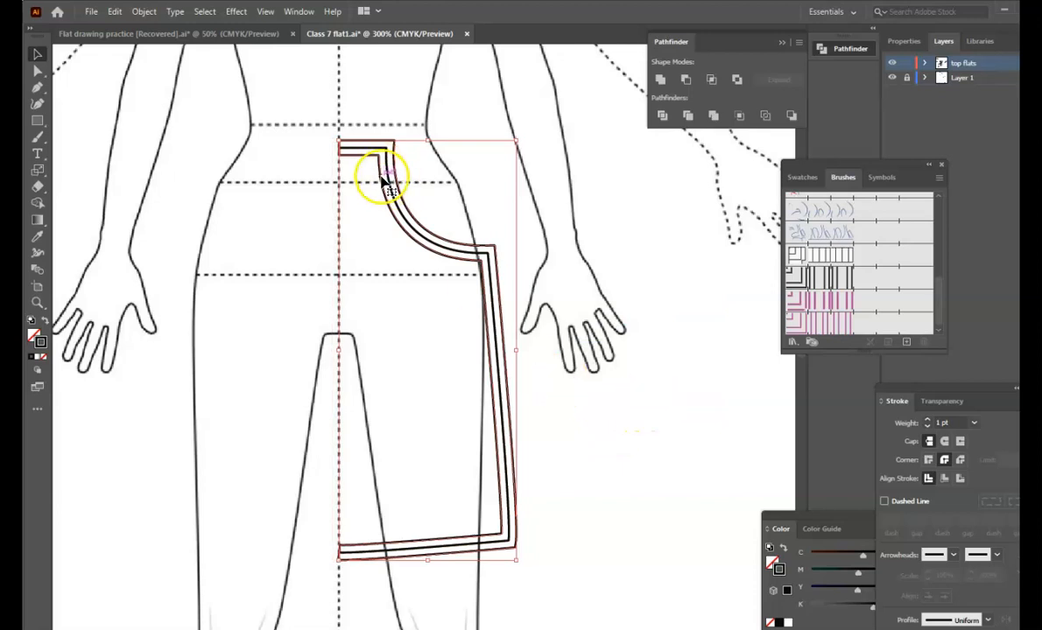
- Nudge the offset outline slightly sideways so its short ends sit on the center front line
mouse_move(380, 179)
left_mouse_down()
mouse_move(285, 221)
mouse_move(444, 170)
mouse_move(396, 180)
left_mouse_up()
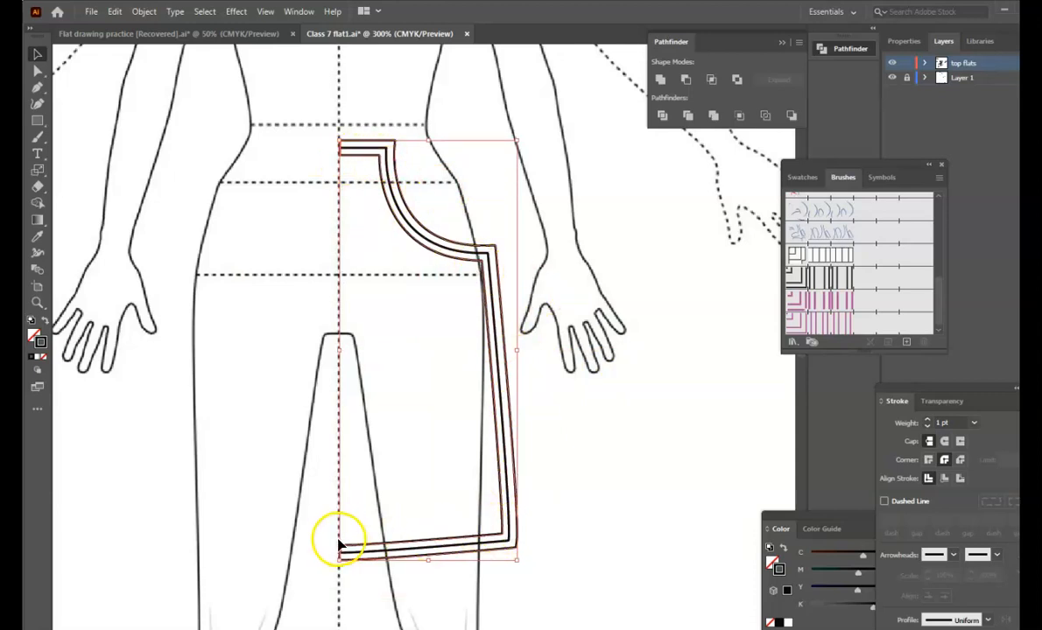
key("a")
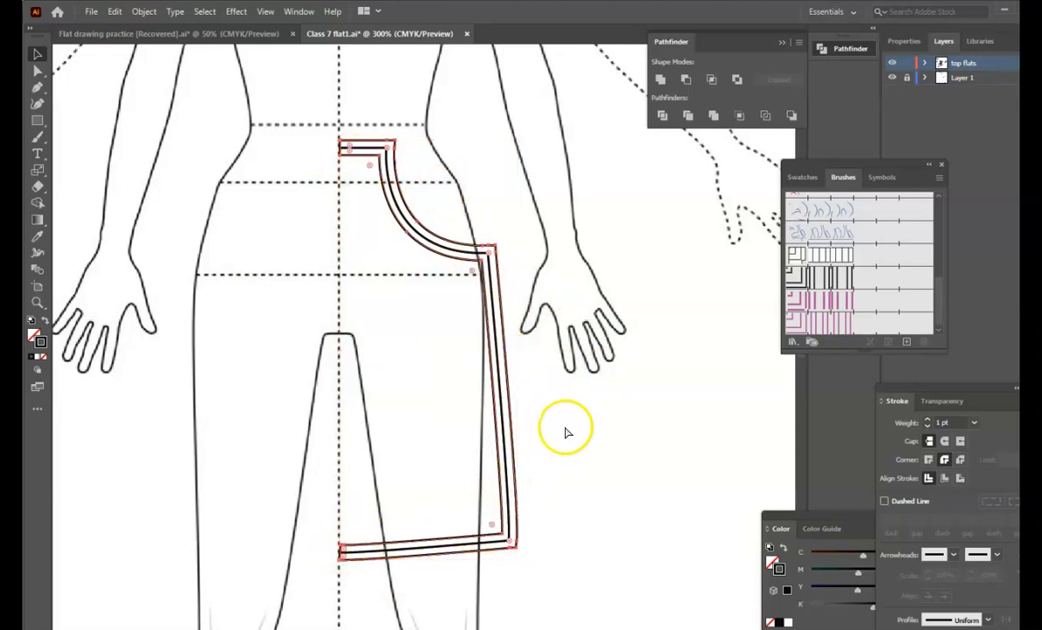
key("ctrl+equal")
scroll(543, 368, "up", 5)
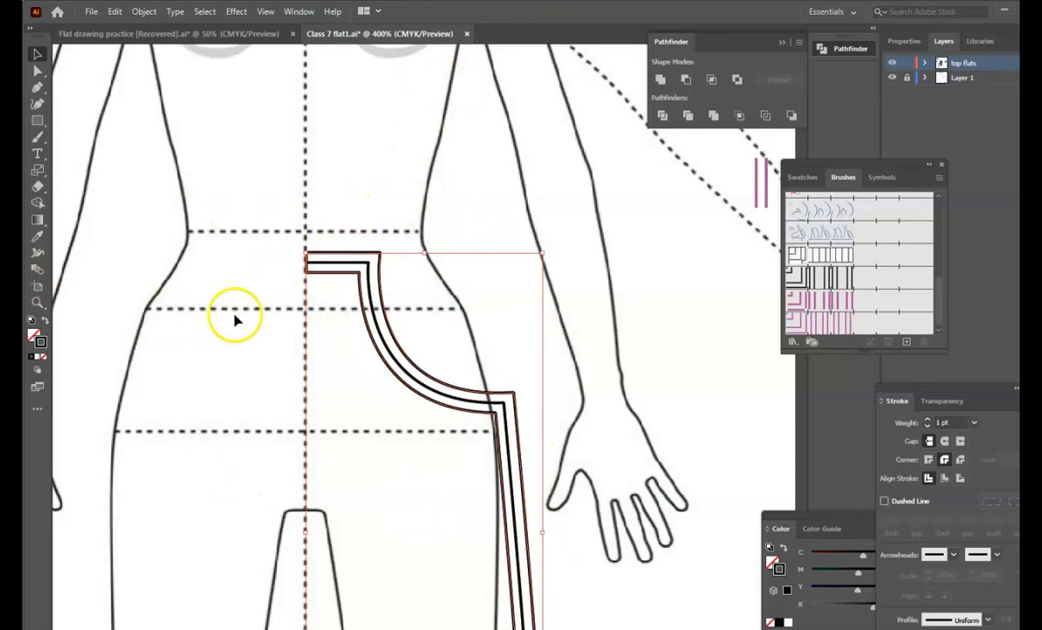
- Cut the offset outline with the Scissors tool at its inner corners on the center front, at the neck edge and at the hem
left_click(37, 138)
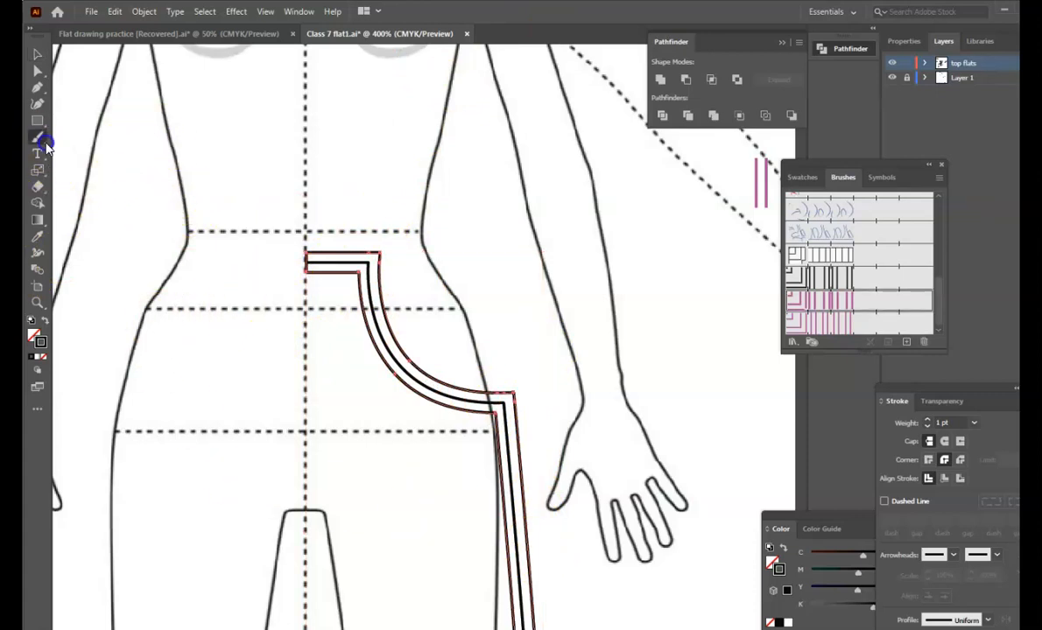
left_click(43, 193)
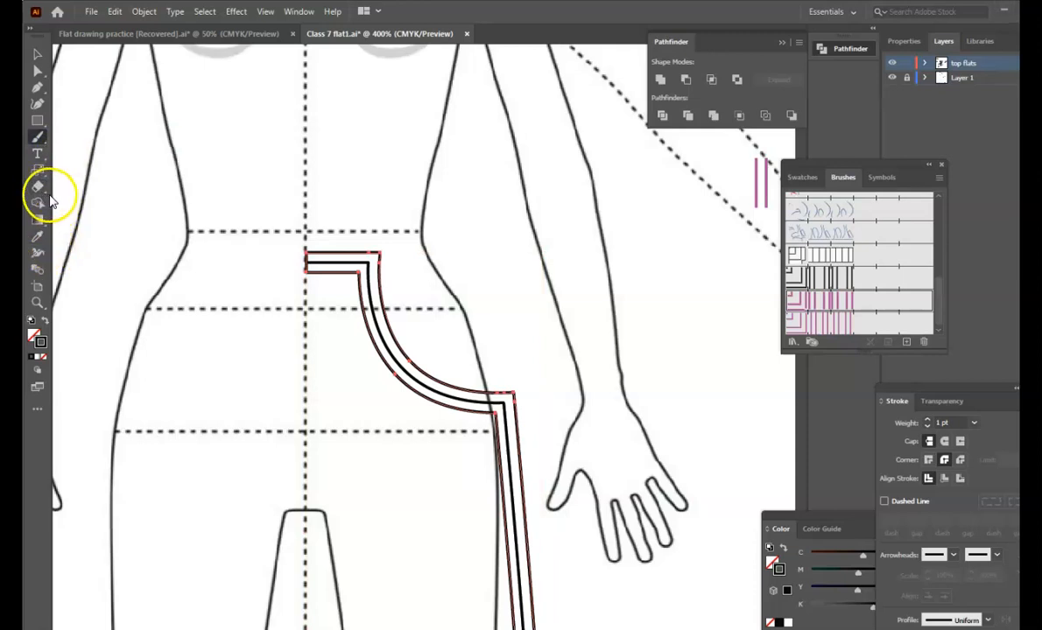
left_click(49, 192)
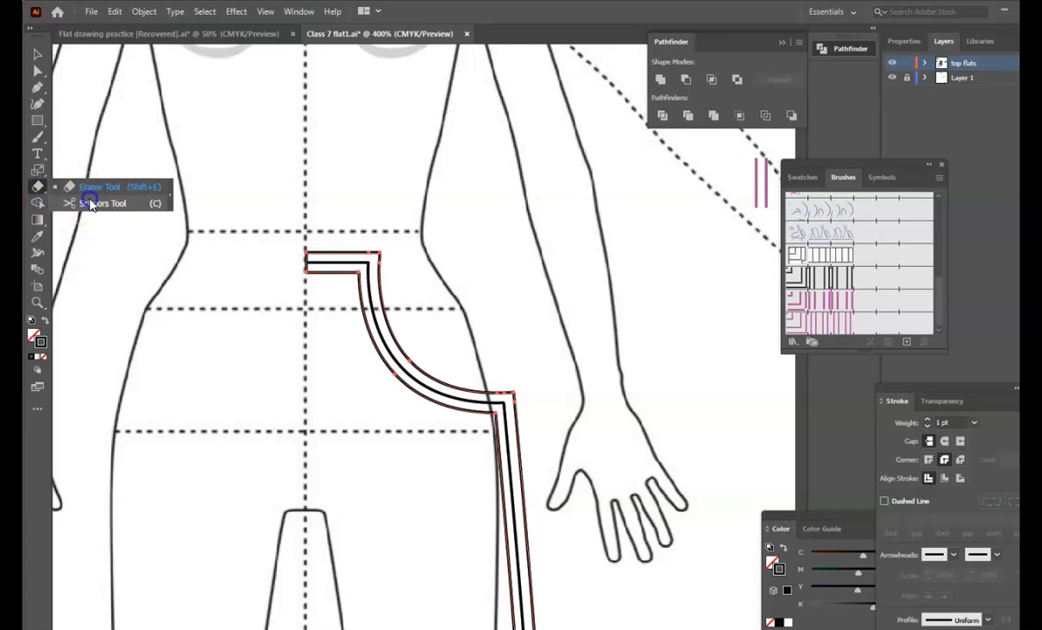
left_click(90, 203)
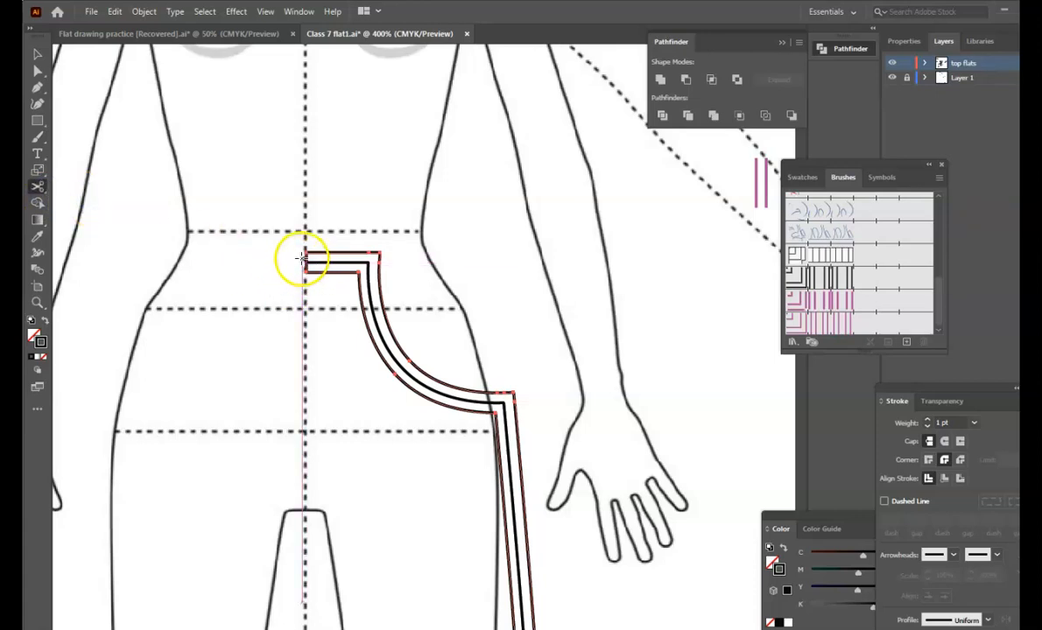
left_click(305, 271)
scroll(388, 272, "down", 6)
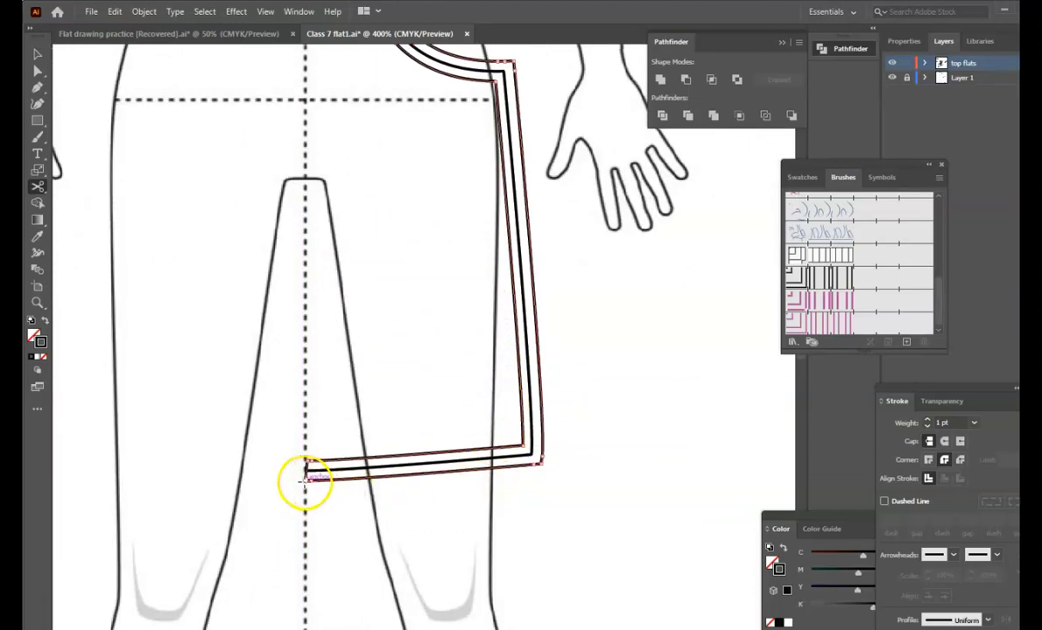
left_click(308, 459)
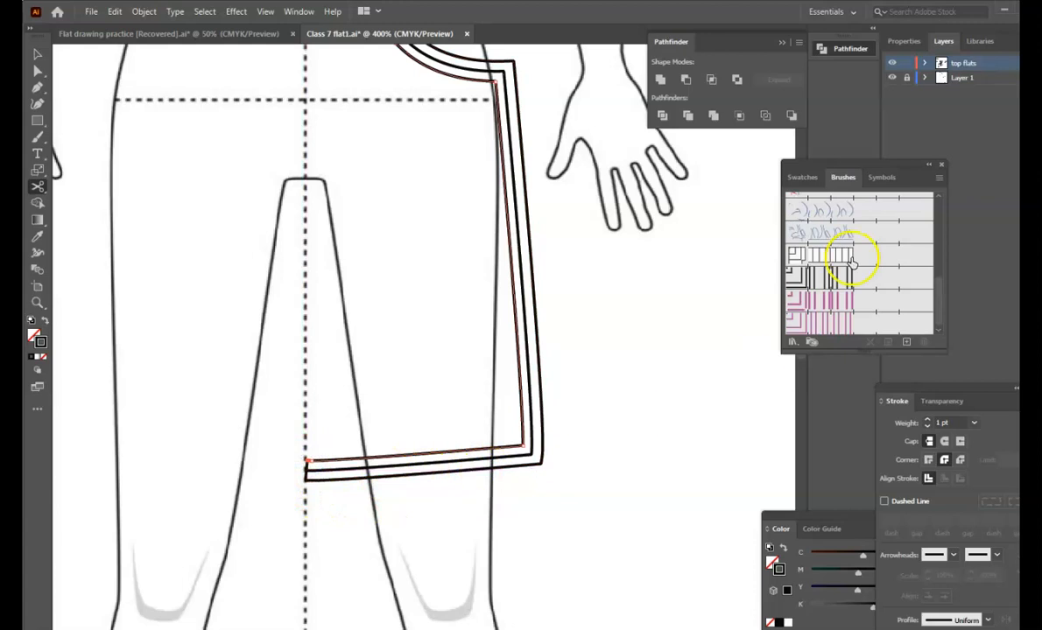
- Pull the outer piece of the cut offset path away from the garment outline and delete it
scroll(465, 577, "up", 4)
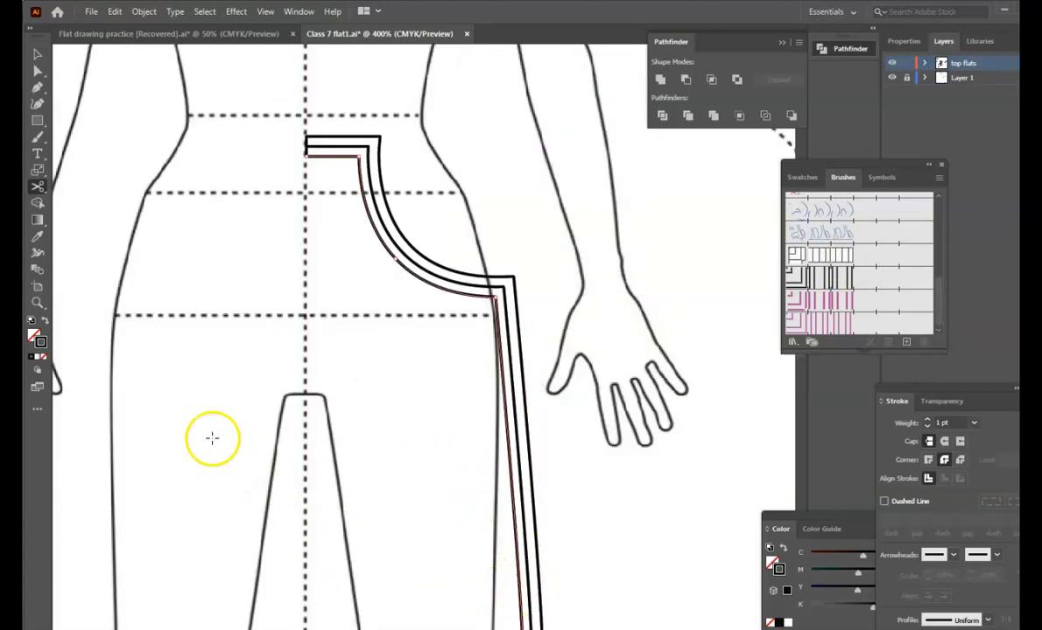
left_click(38, 54)
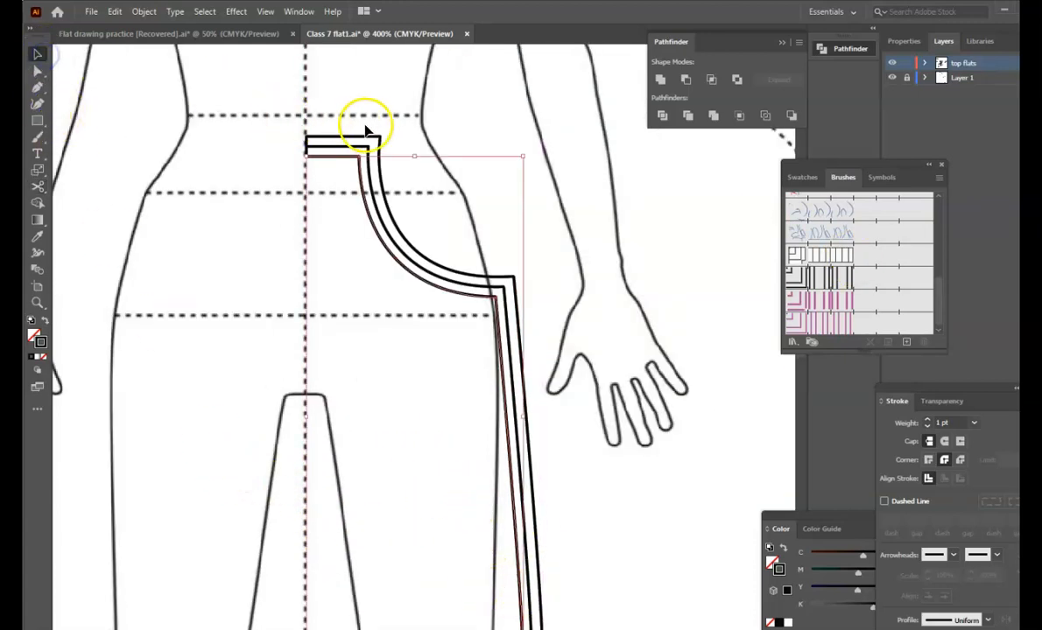
left_click_drag(365, 134, 448, 107)
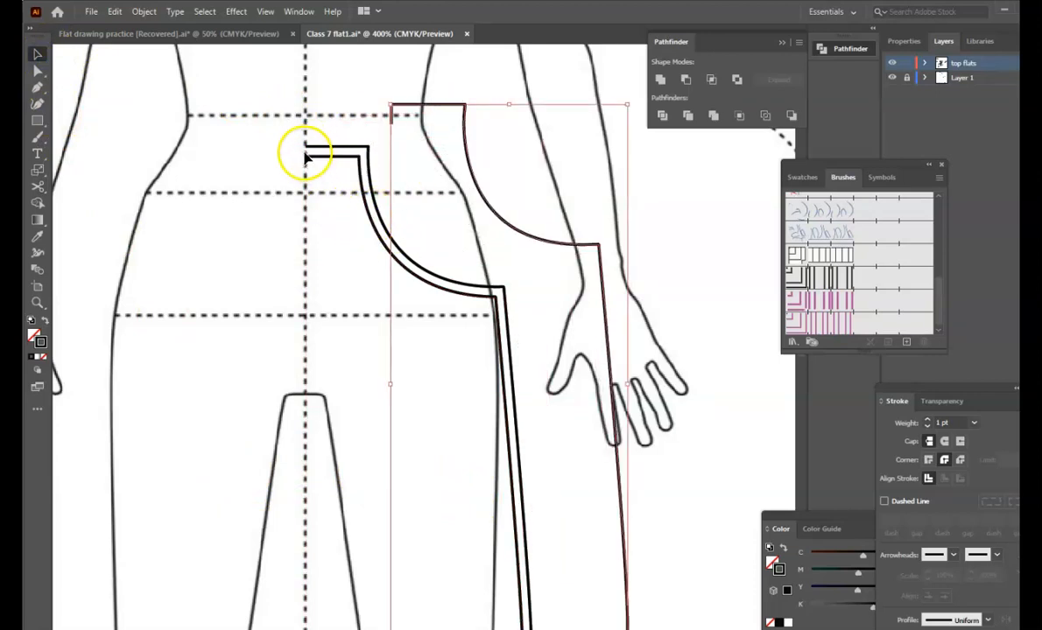
scroll(317, 433, "down", 10)
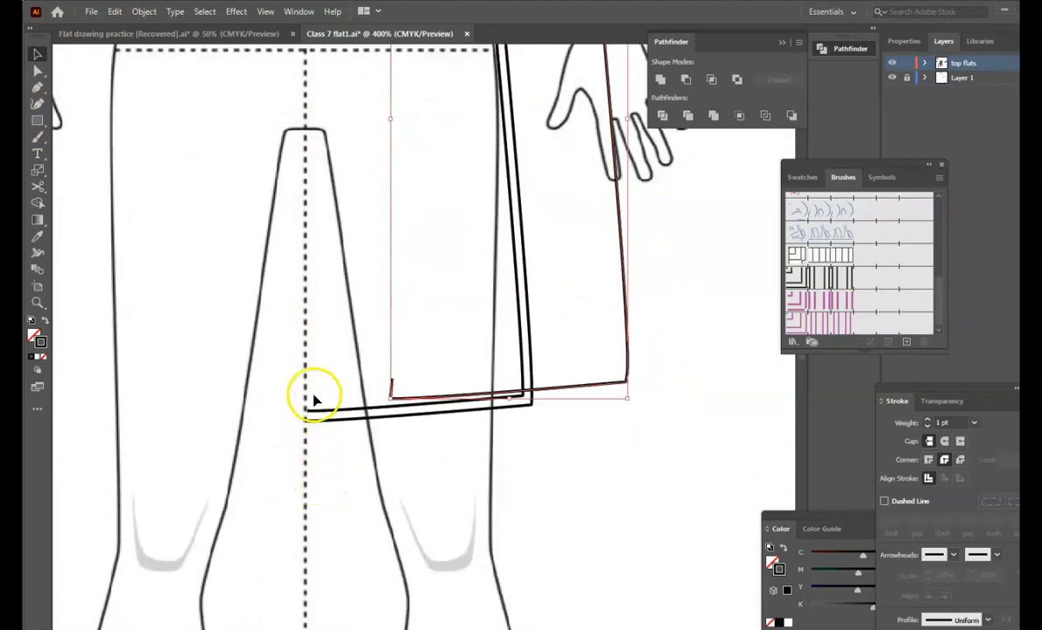
scroll(538, 373, "up", 3)
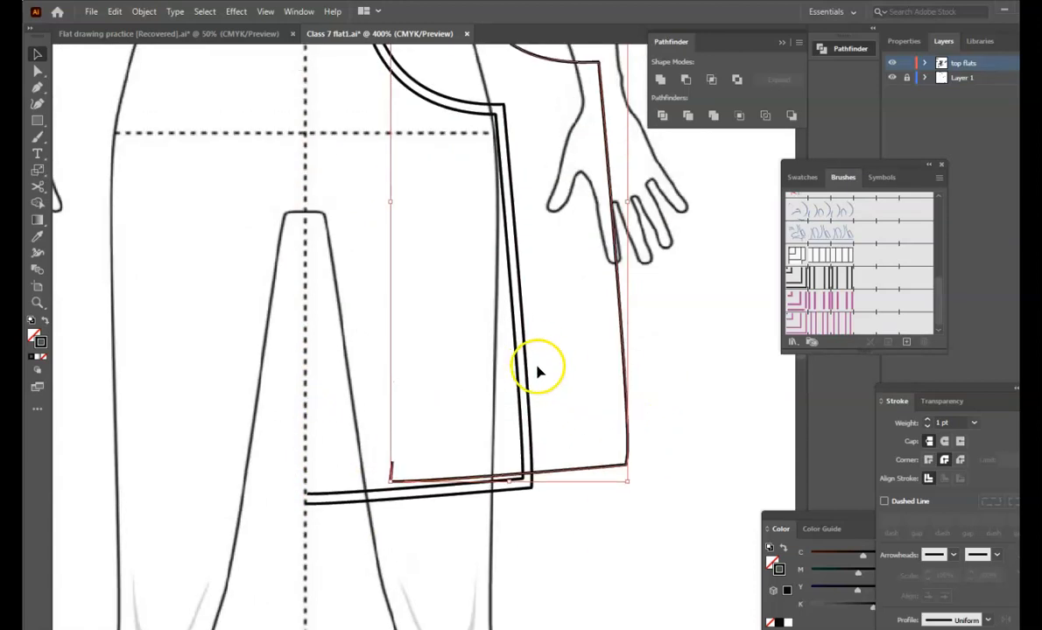
scroll(537, 372, "up", 7)
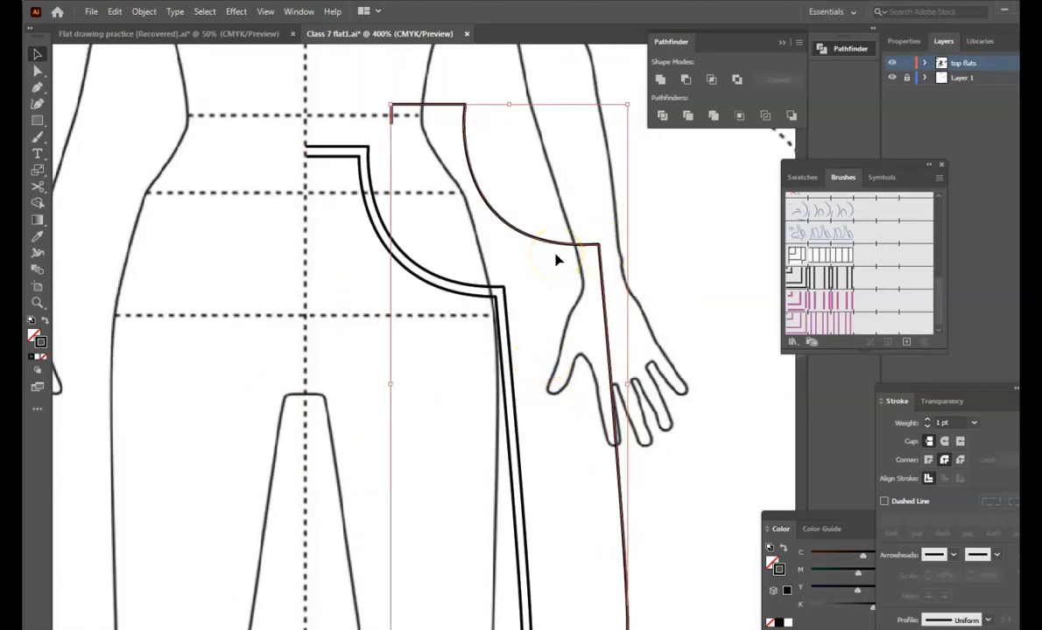
key("Delete")
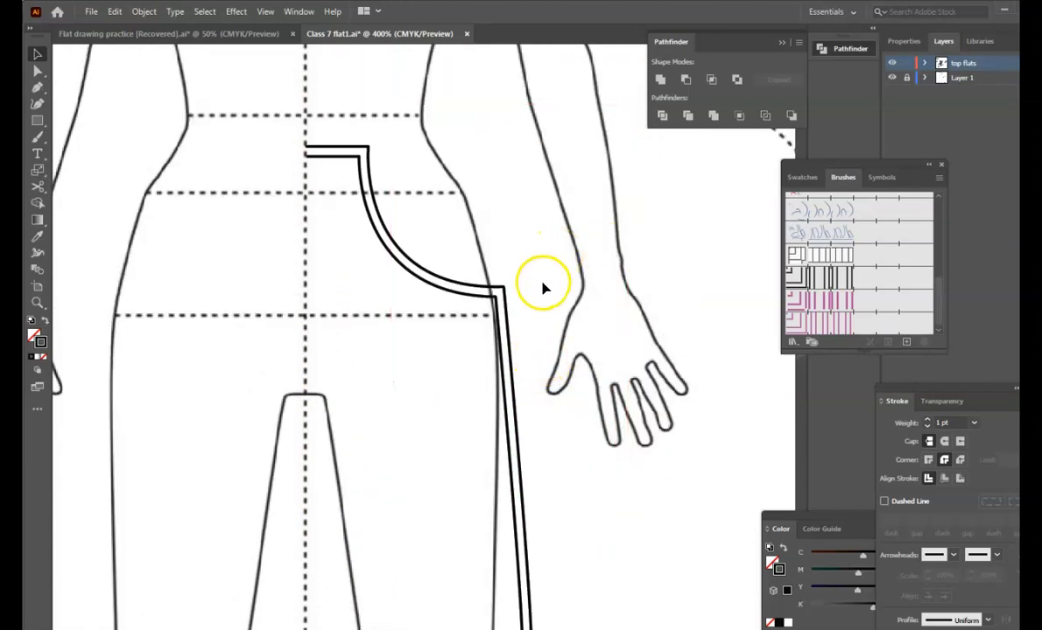
- Cut the inner offset line with the Scissors tool at its top corner, underarm corner and lower side corner at the hem
left_click(478, 300)
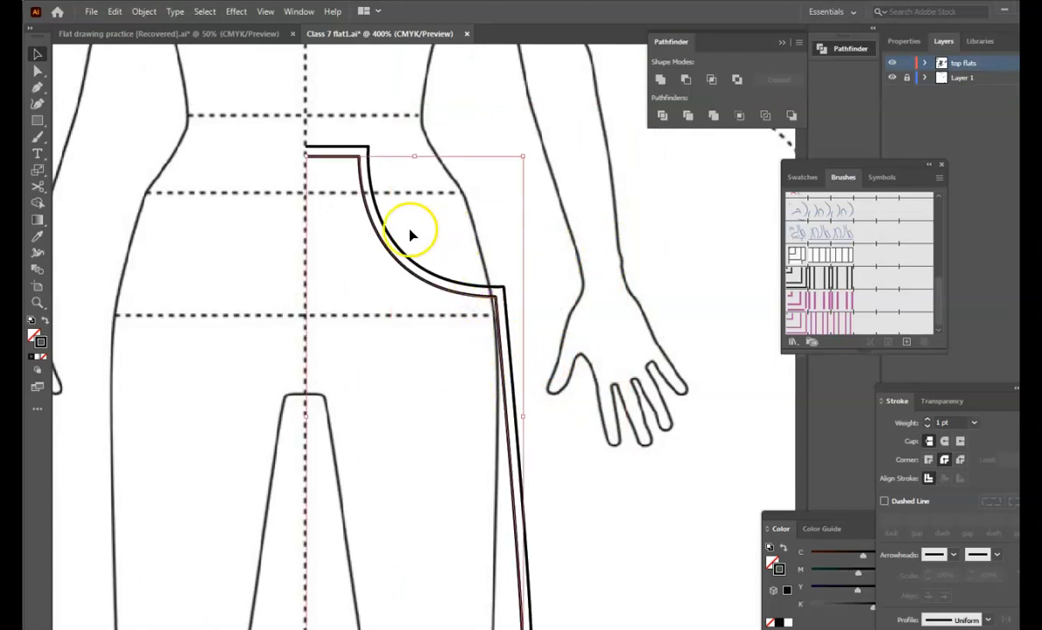
scroll(382, 186, "down", 1)
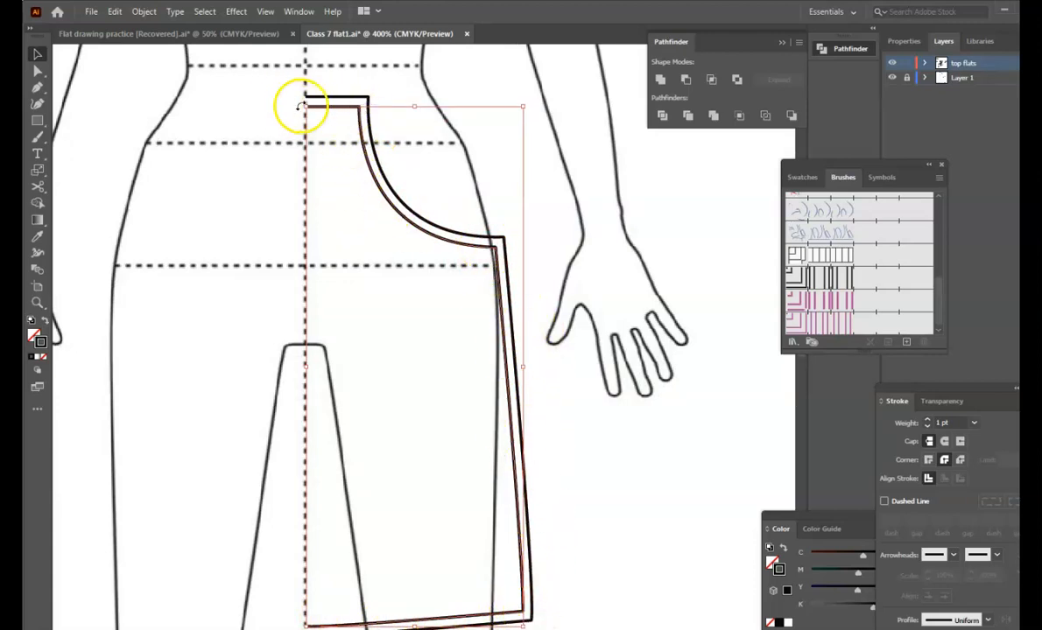
left_click(38, 187)
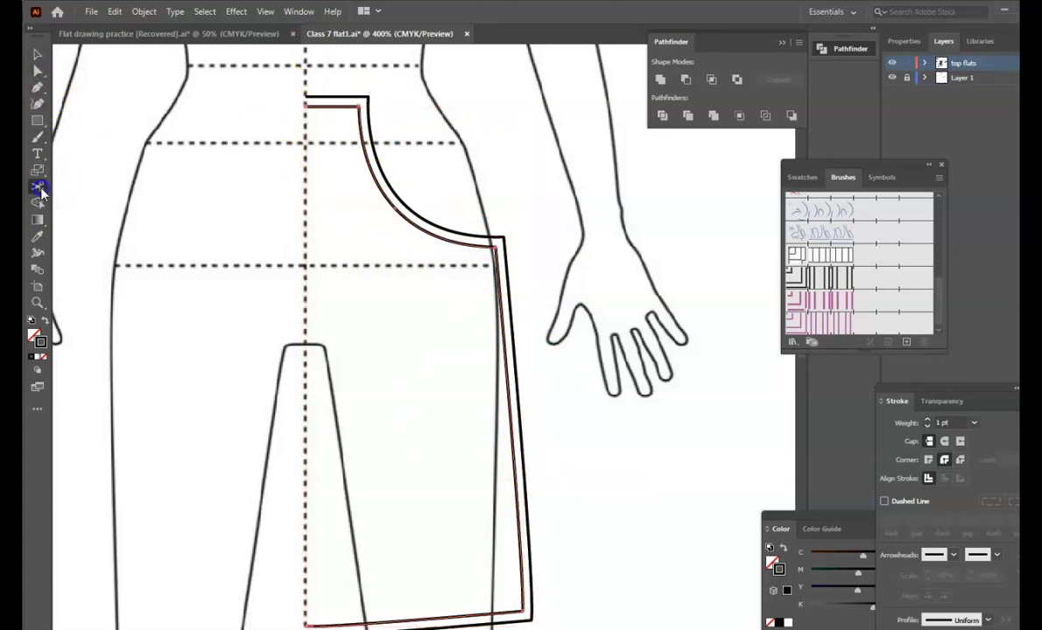
left_click(358, 107)
scroll(407, 267, "down", 5)
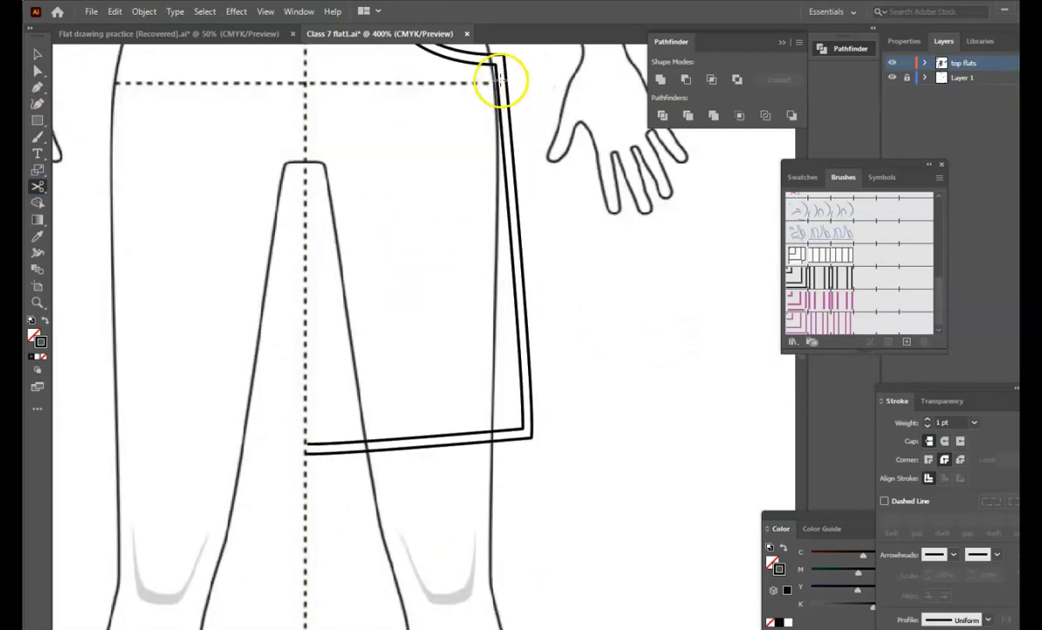
left_click(496, 68)
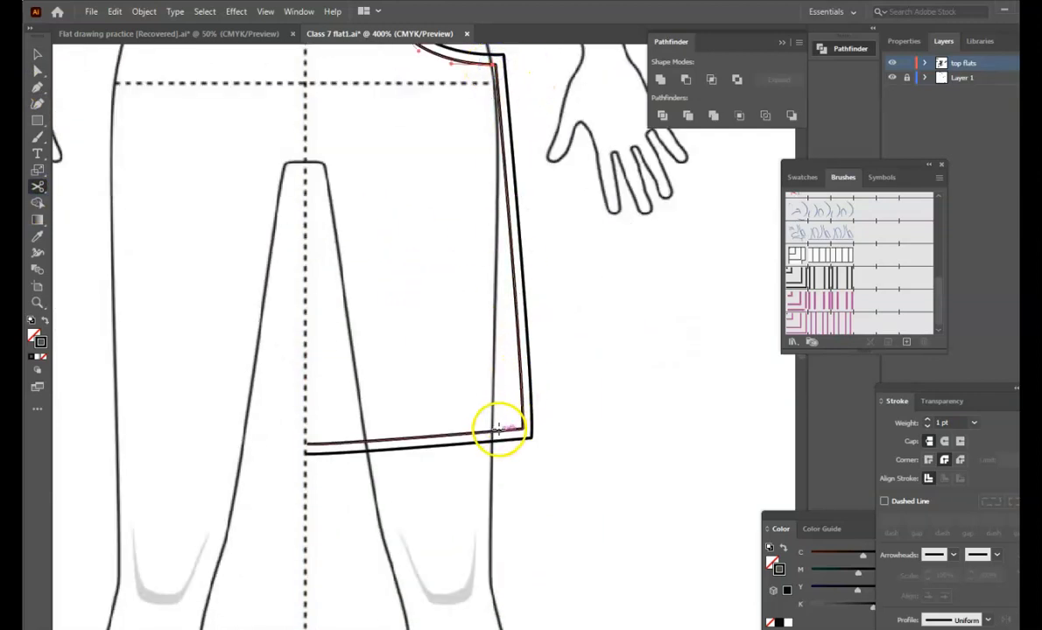
left_click(525, 431)
- Delete the short top segment and the straight side segment of the cut inner line, keeping the curved and hem pieces
scroll(490, 386, "up", 6)
scroll(337, 307, "up", 2)
scroll(337, 307, "down", 1)
left_click(37, 53)
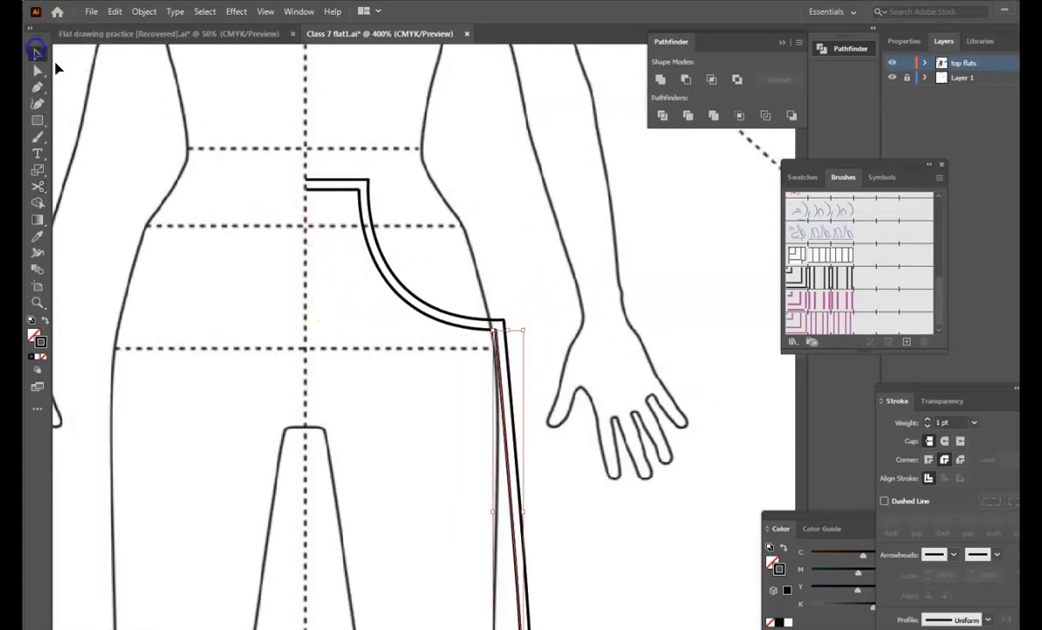
left_click(338, 192)
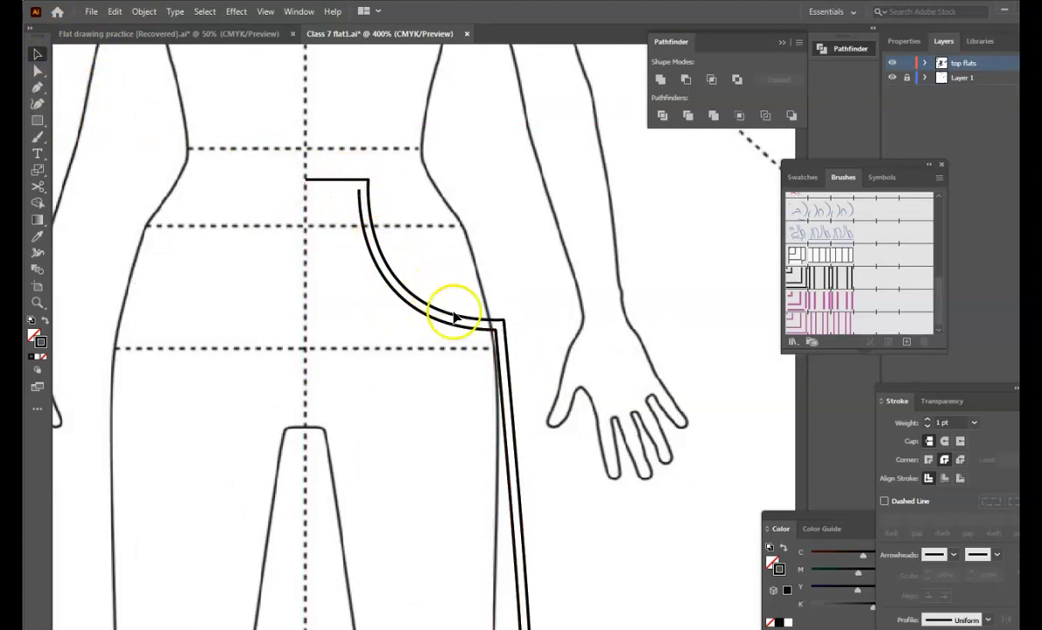
scroll(486, 314, "down", 2)
left_click(504, 325)
left_click(485, 327)
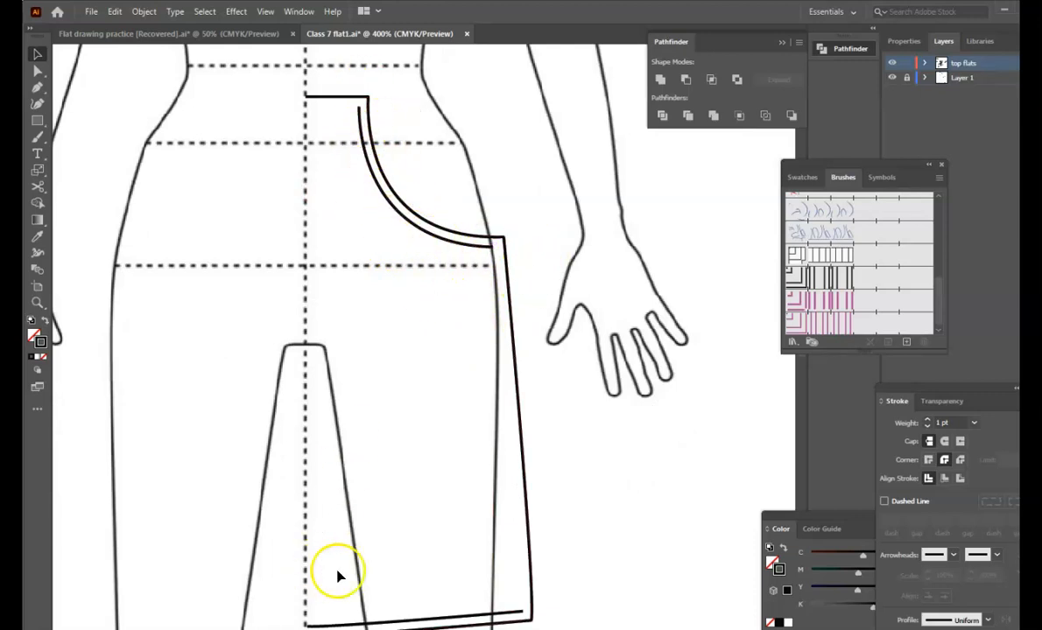
- Give the inner curved line and inner hem line a 0.75 pt dashed stroke with a 3 pt dash
scroll(494, 551, "down", 1)
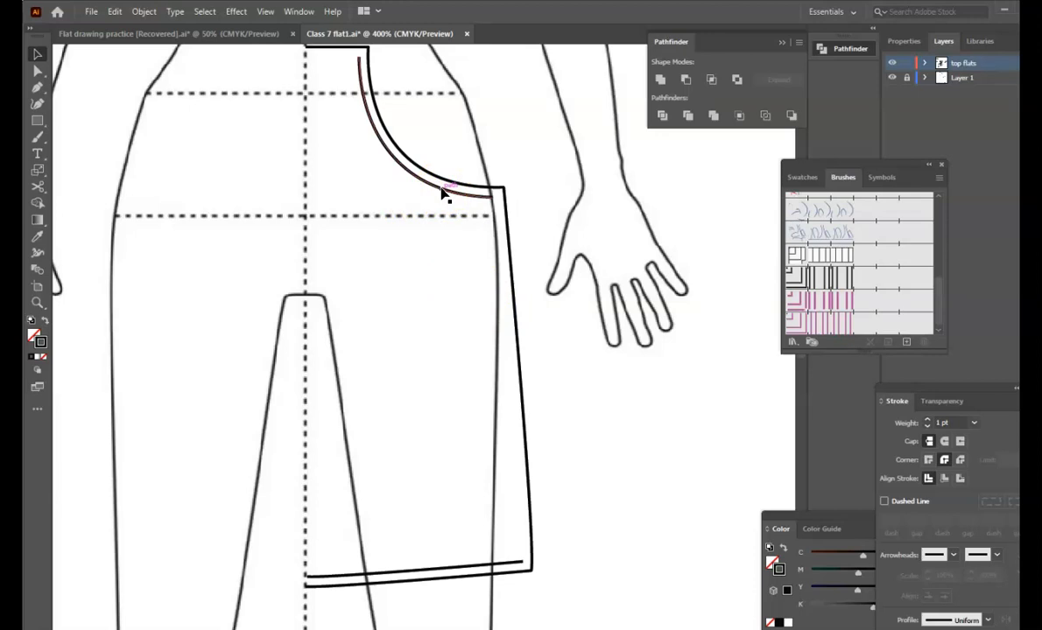
left_click(443, 194)
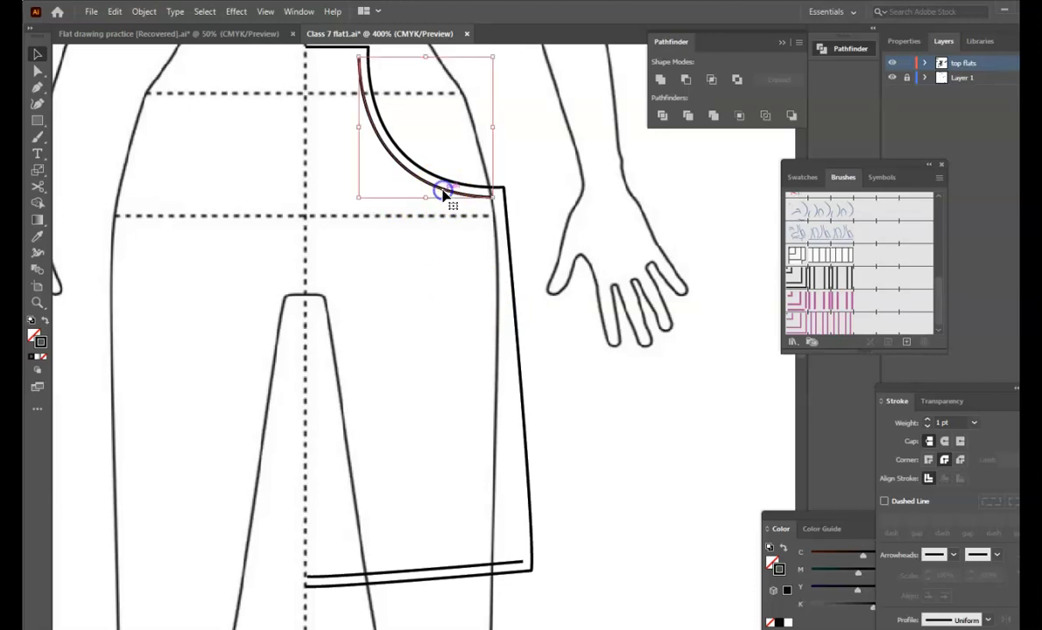
left_click(492, 565, "shift")
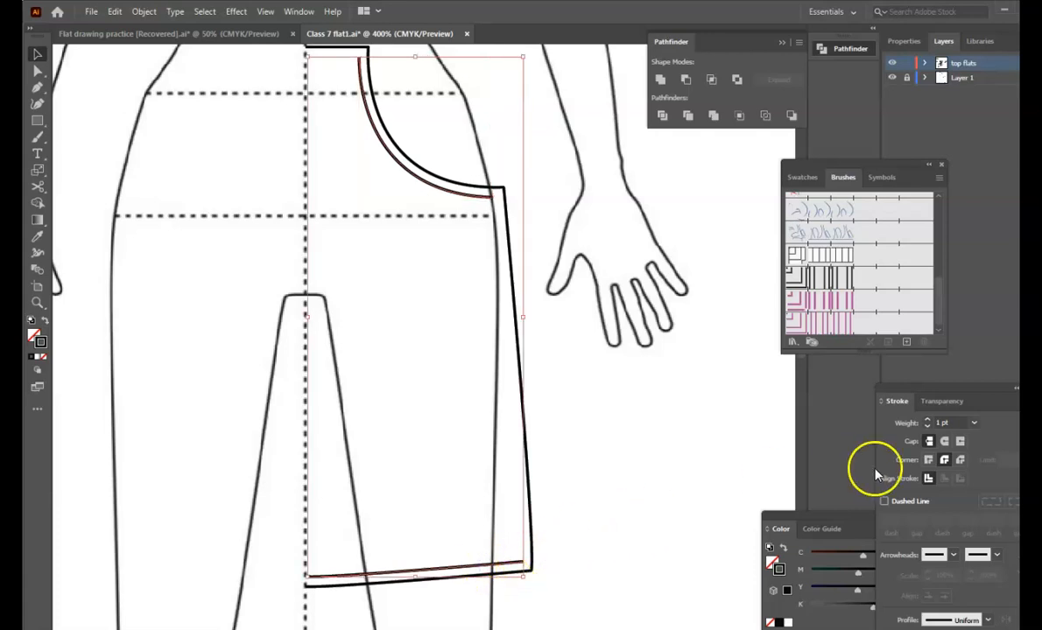
mouse_move(986, 394)
left_mouse_down()
mouse_move(841, 379)
mouse_move(726, 311)
left_mouse_up()
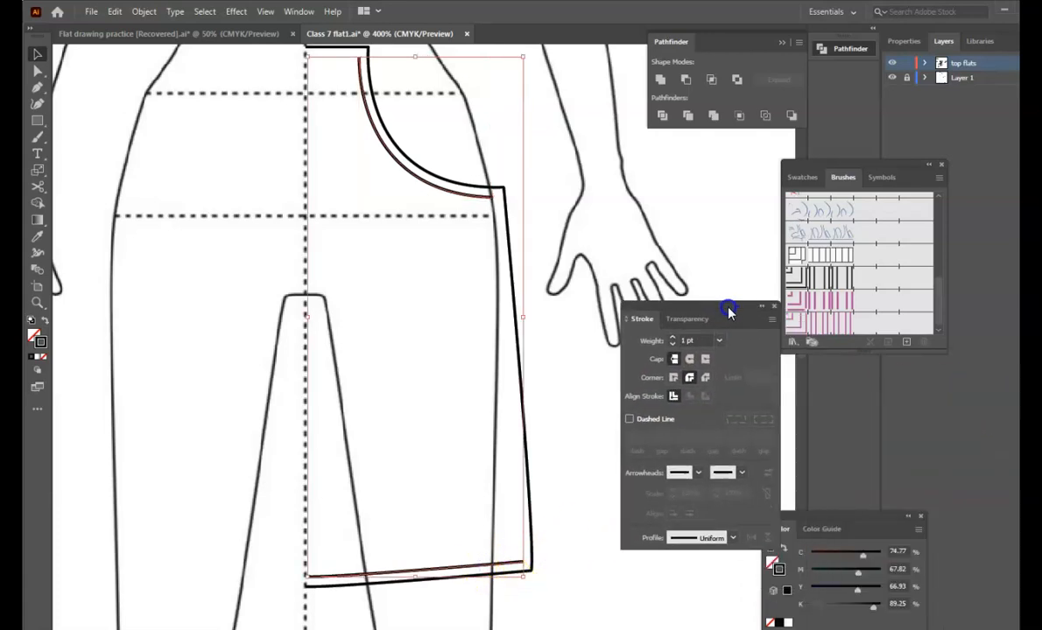
left_click(630, 422)
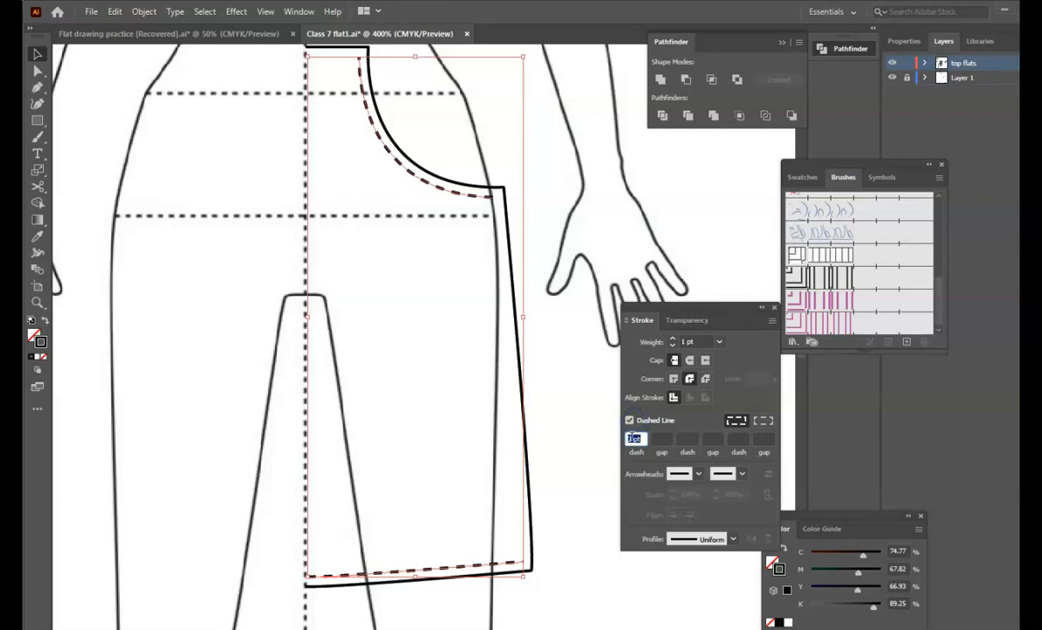
left_click(633, 447)
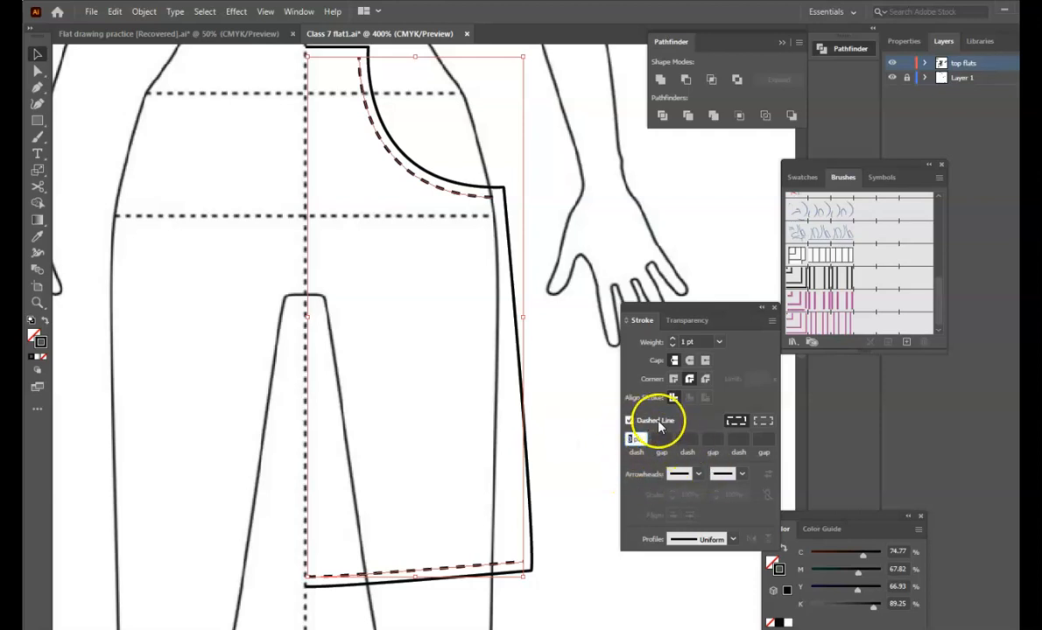
left_click(673, 345)
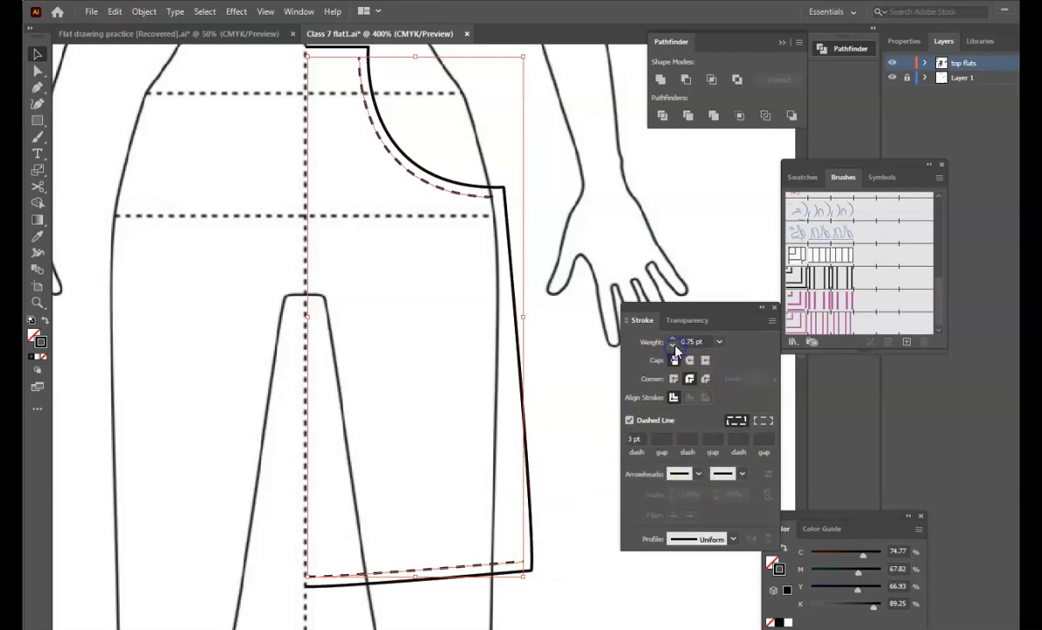
left_click(628, 420)
left_click_drag(759, 315, 911, 317)
- Duplicate the dashed hem line just above the original, and select the whole half garment with its stitch lines
scroll(732, 427, "up", 3)
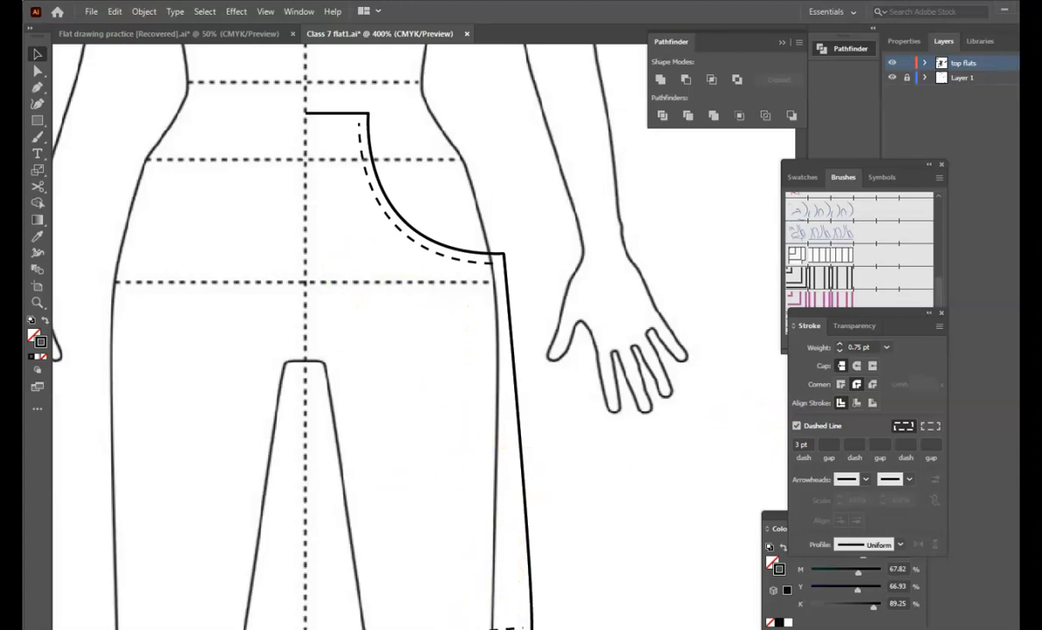
scroll(560, 538, "down", 5)
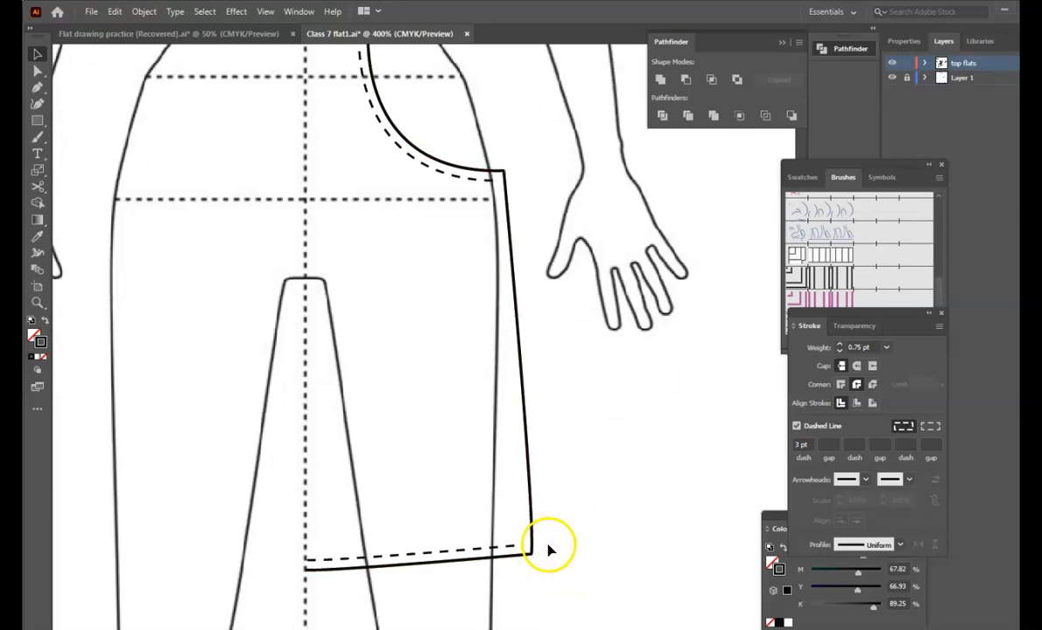
left_click(459, 470)
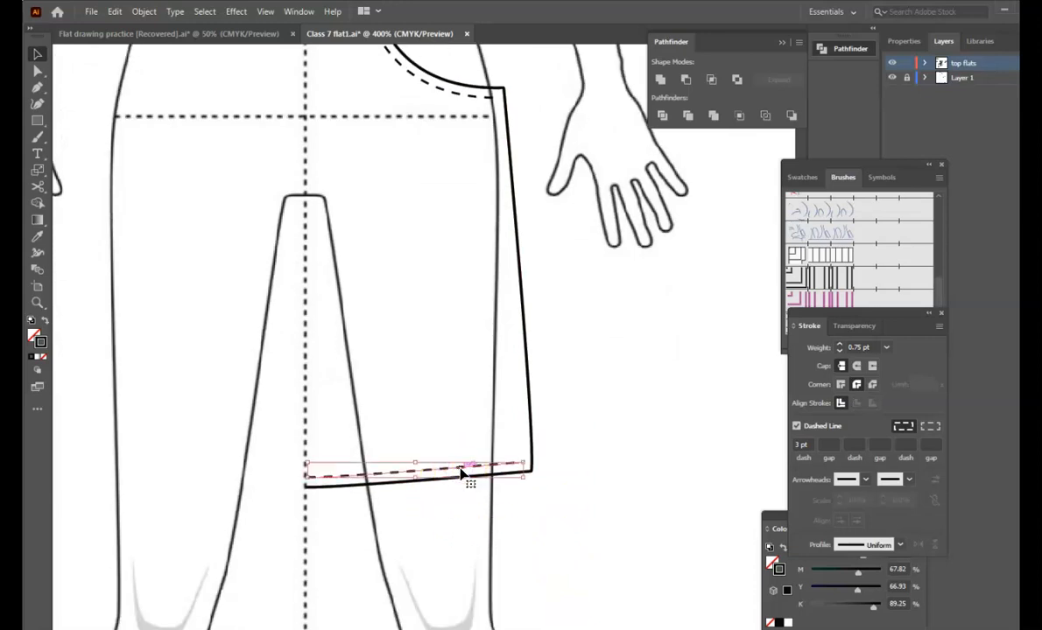
mouse_move(461, 471)
left_mouse_down()
mouse_move(465, 372)
mouse_move(461, 457)
left_mouse_up()
left_click(611, 471)
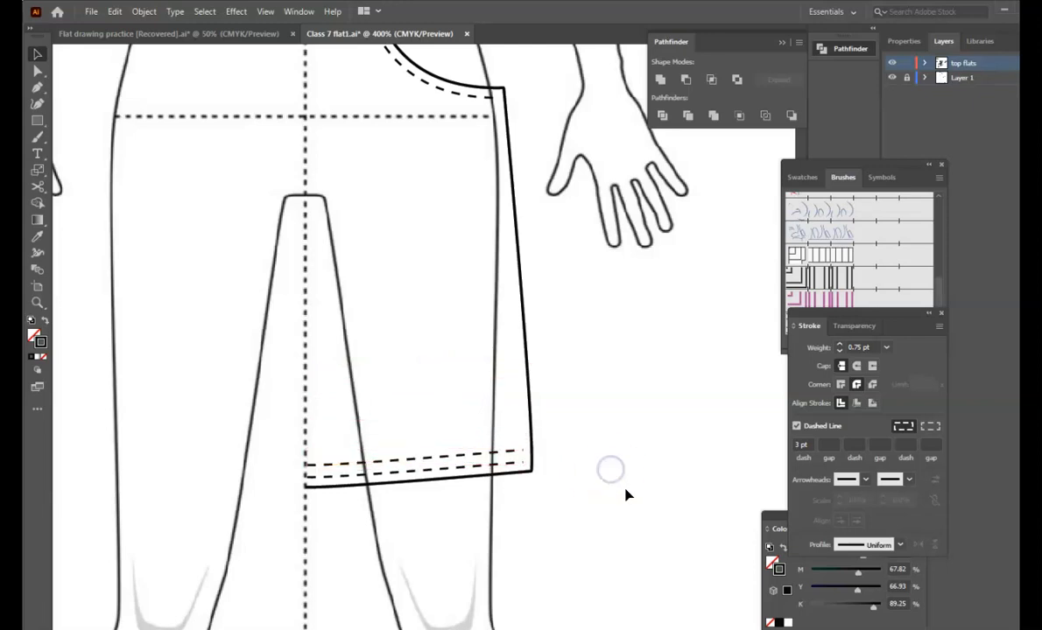
scroll(627, 539, "up", 5)
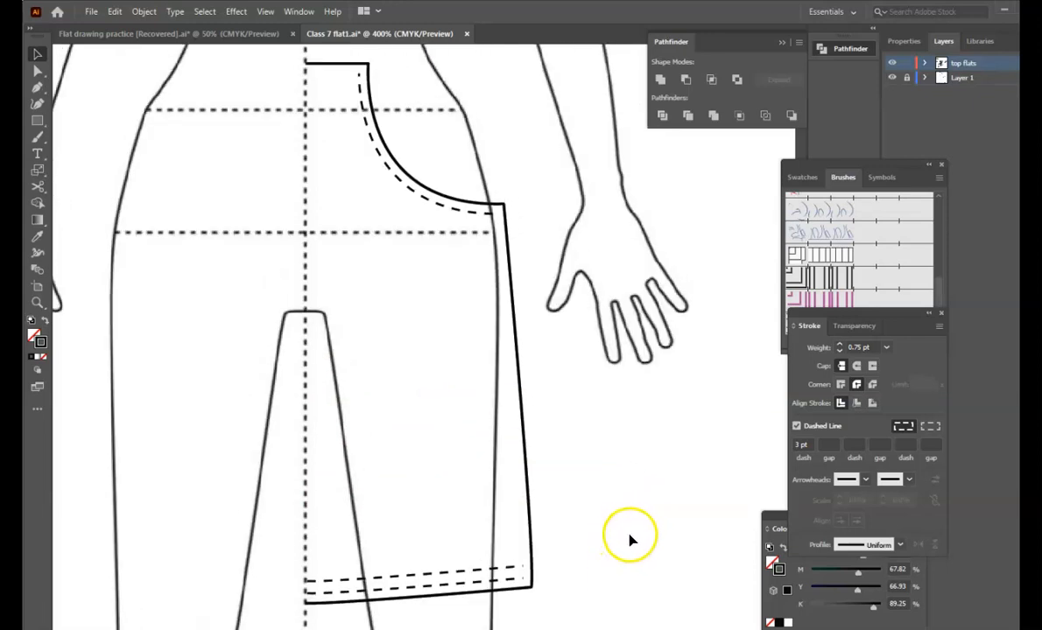
scroll(634, 535, "down", 5)
key("ctrl+minus")
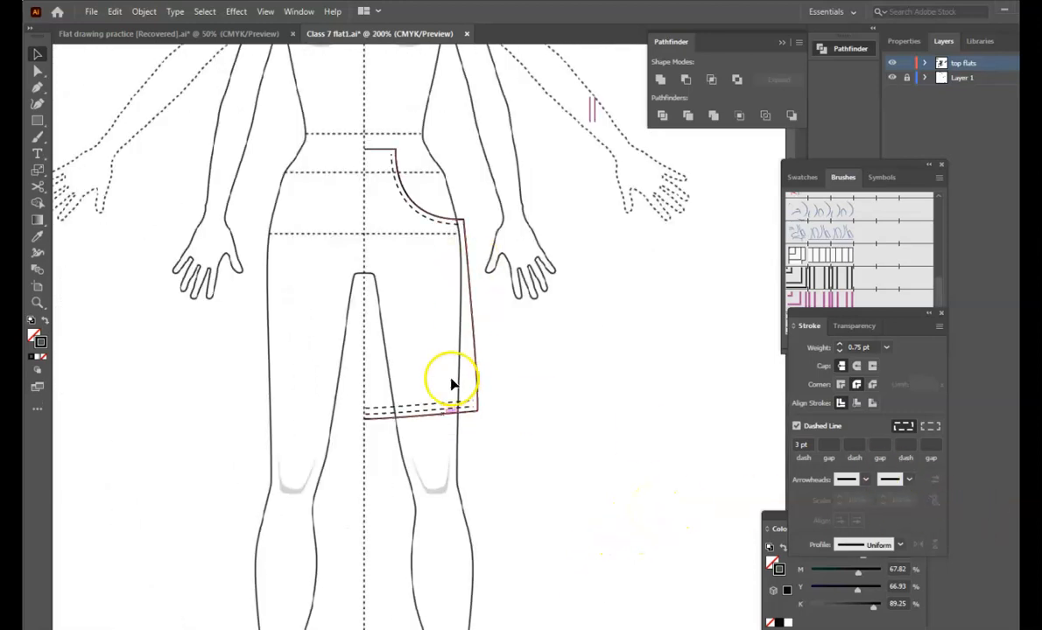
left_click_drag(356, 132, 505, 473)
right_click(474, 416)
mouse_move(504, 581)
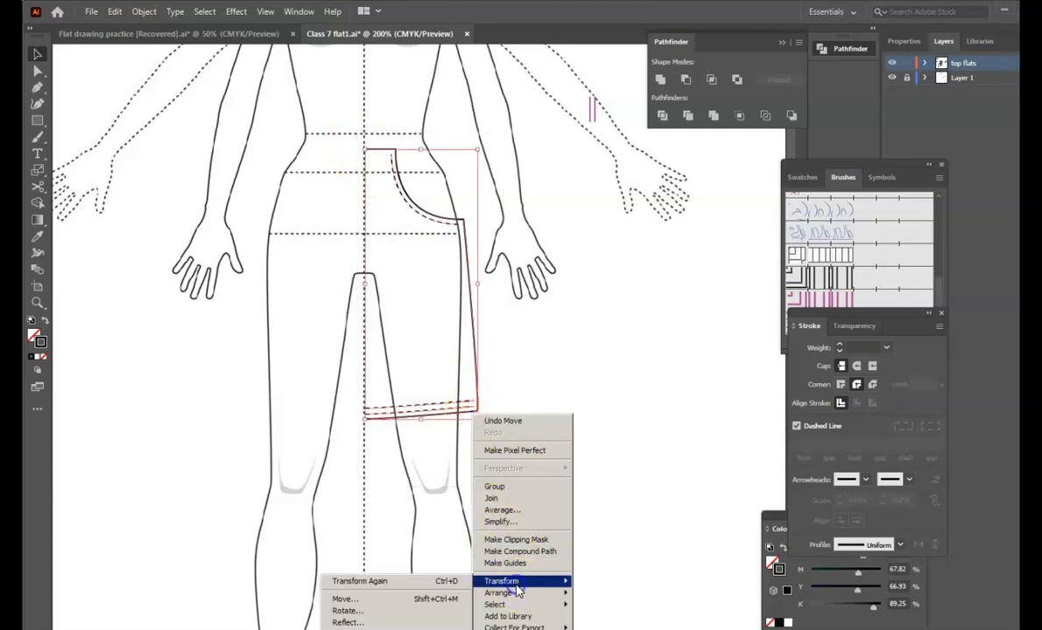
left_click(412, 622)
left_click(549, 456)
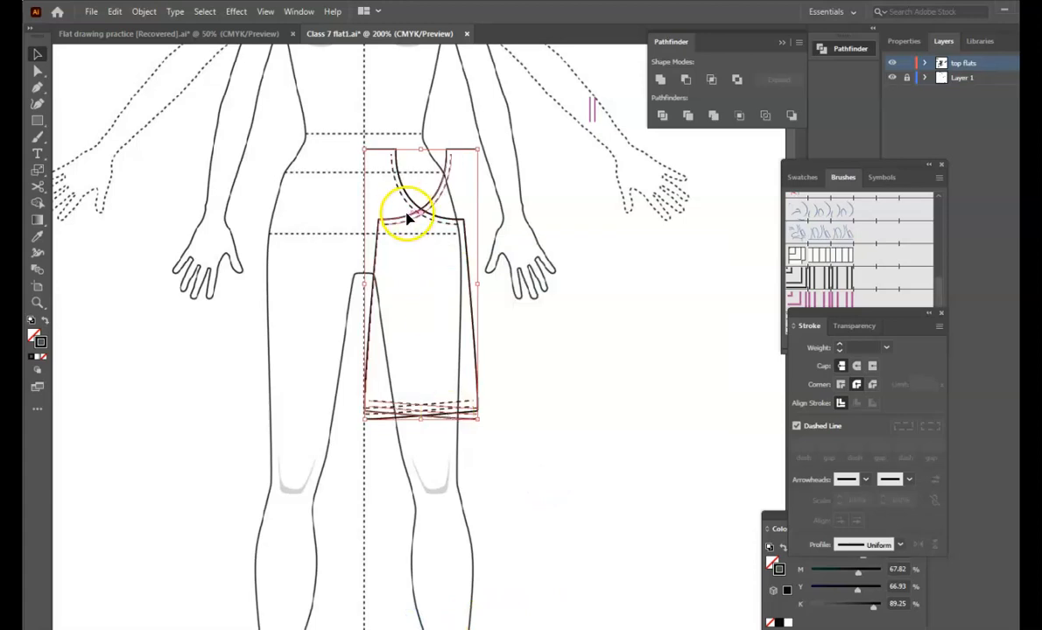
left_click(284, 215)
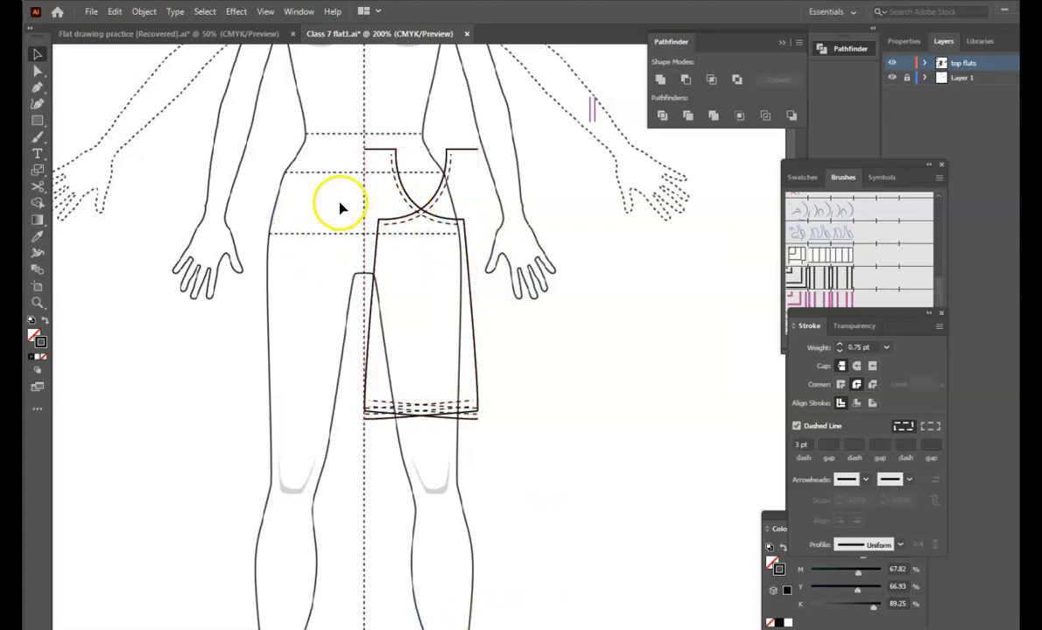
key("ctrl+z")
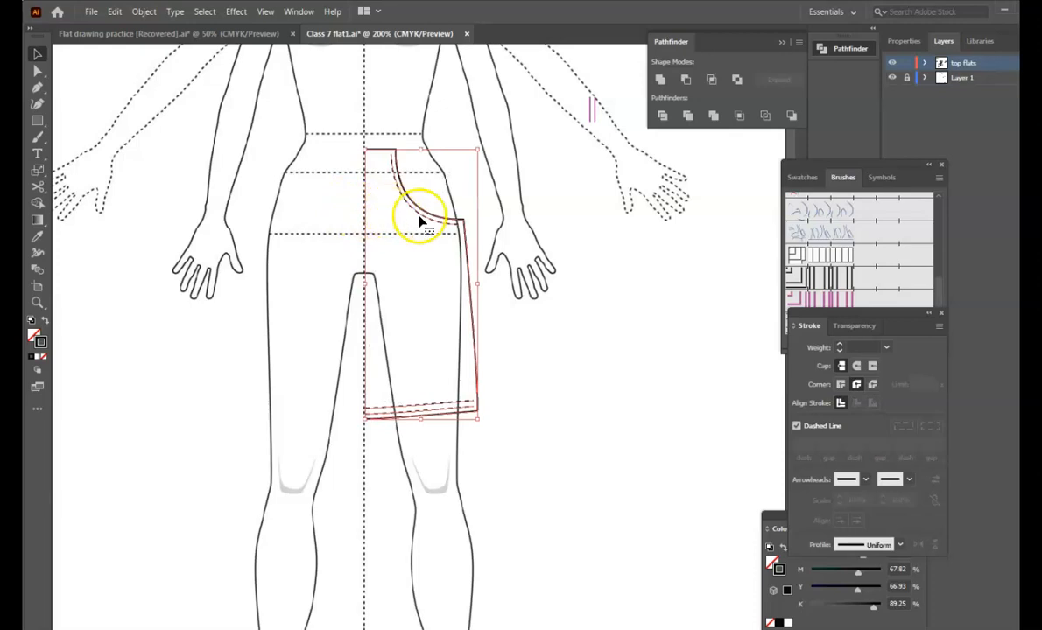
- Reflect the selected half garment and its stitch lines across the vertical axis as a copy
right_click(438, 225)
mouse_move(515, 388)
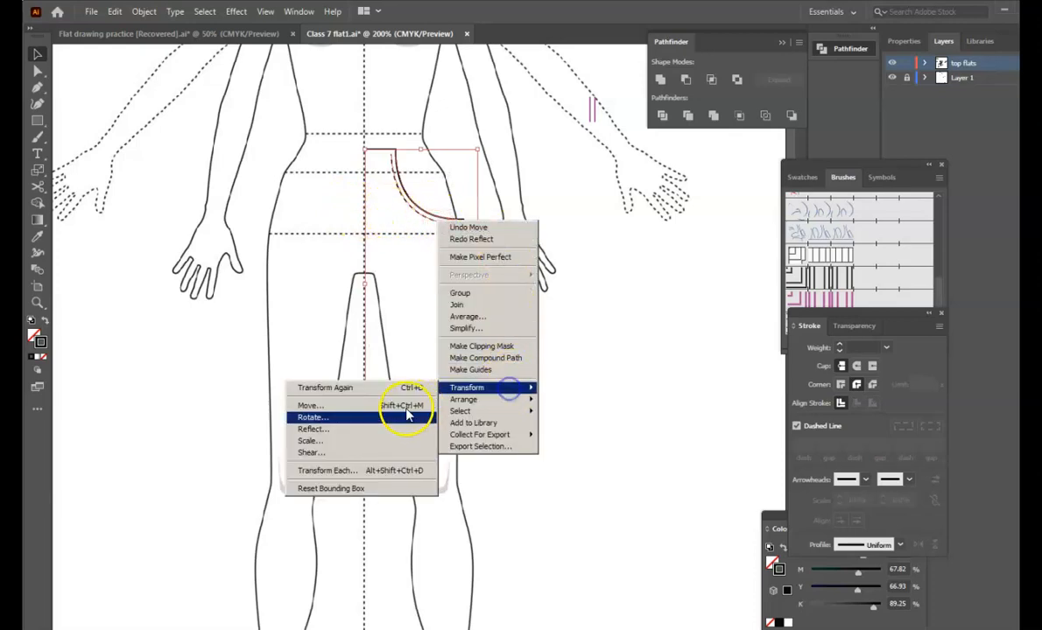
left_click(407, 435)
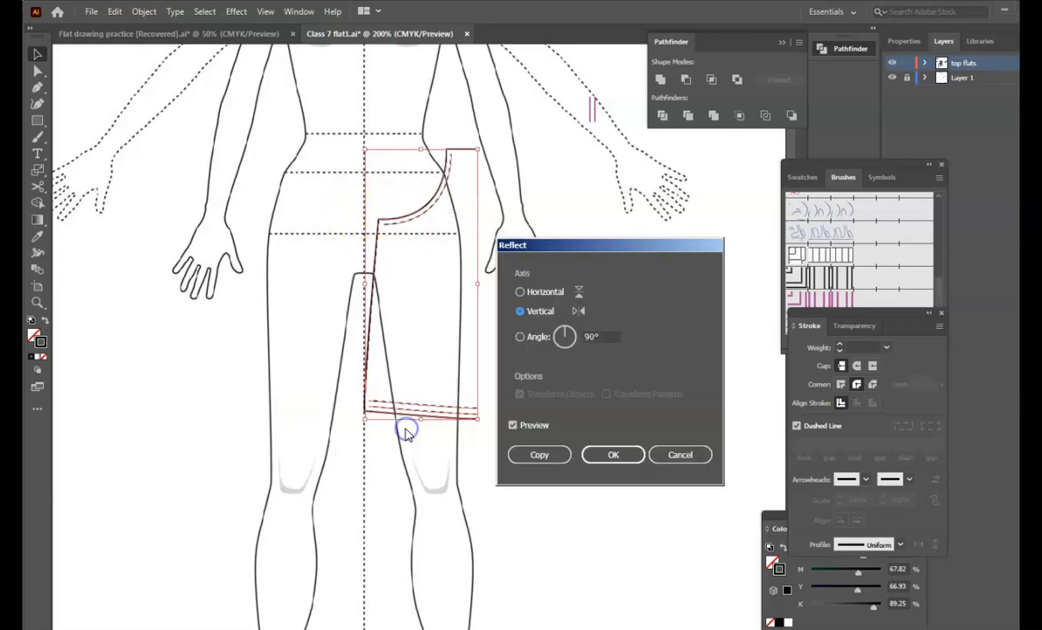
left_click(524, 451)
- Shift the mirrored half sideways across the center front until it meets the original half along the center line
key("Left")
key("Left")
key("Left")
key("Left")
key("Left")
key("Left")
key("Left")
key("Left")
key("Left")
key("Left")
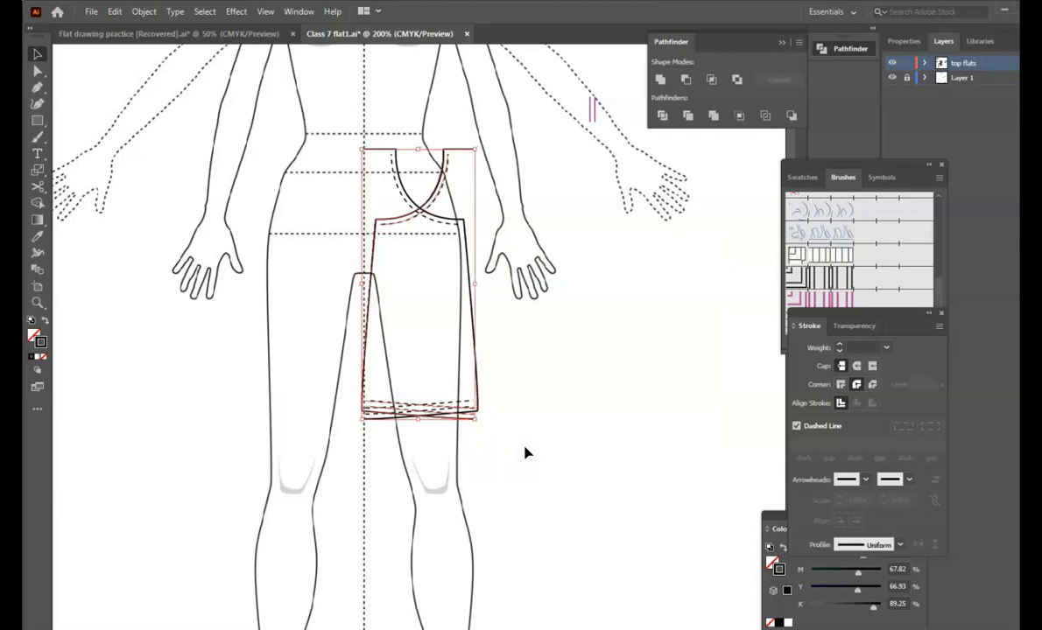
key("Left")
key("Left")
key("Left")
key("Left")
key("Left")
key("Left")
key("Left")
key("Left")
key("Left")
key("Left")
key("Left")
key("Left")
key("Left")
key("Left")
key("Left")
key("Left")
key("Left")
key("Left")
key("Left")
key("Left")
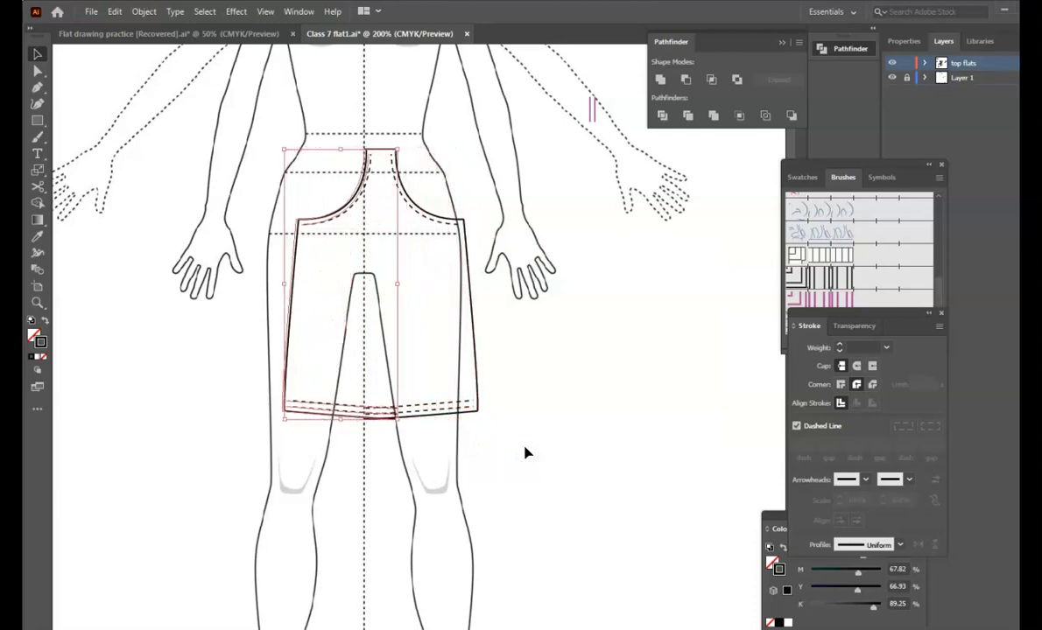
key("Left")
key("Left")
key("Left")
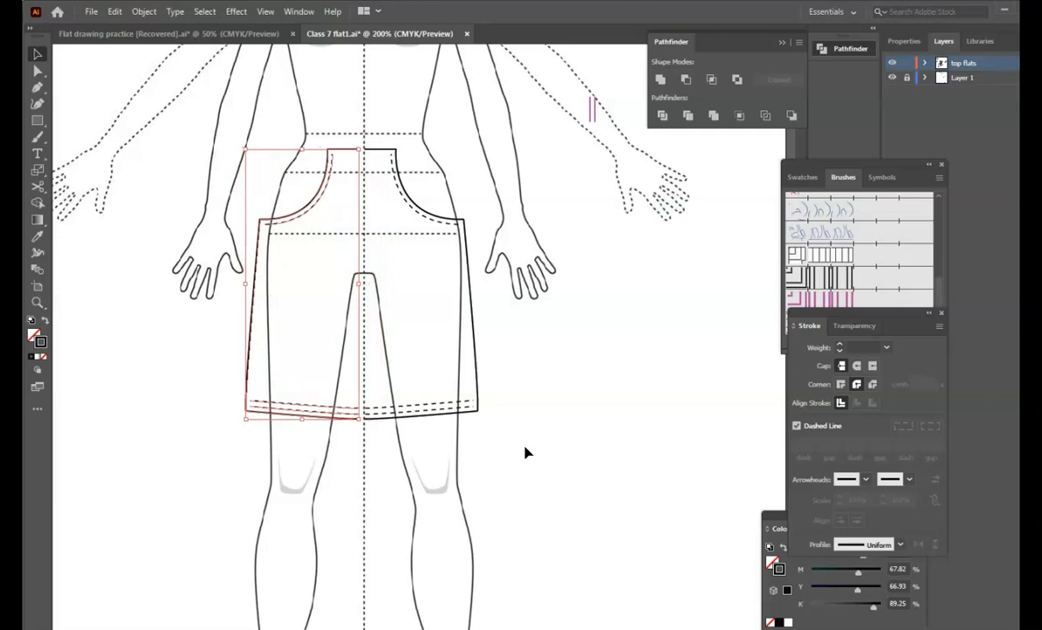
key("Right")
left_click(543, 473)
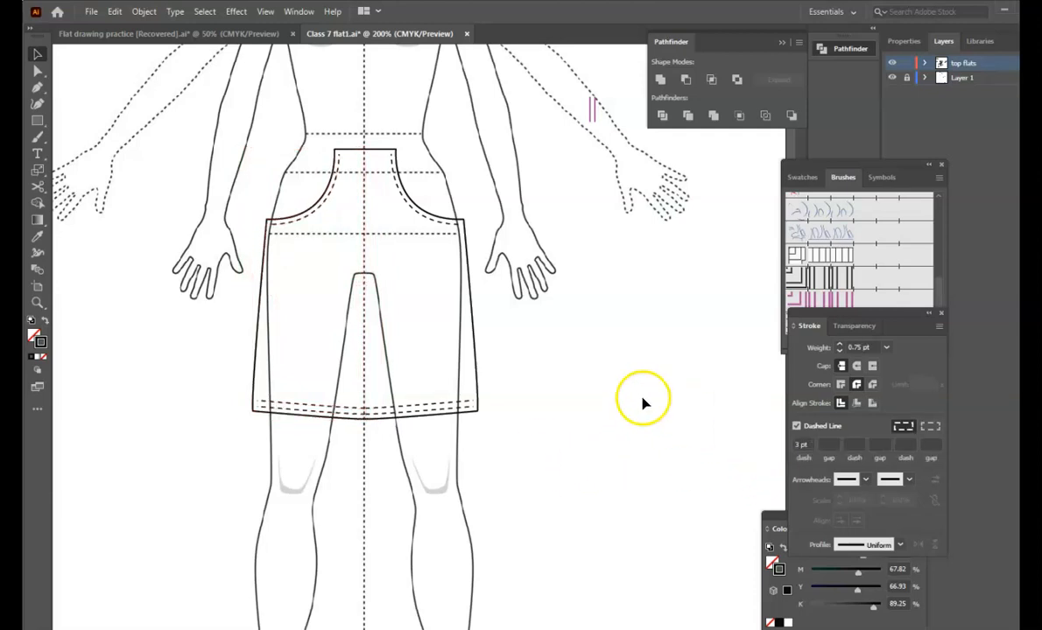
- Draw a closed half waistband with a solid 0.75 pt stroke from the center front to the waist's side, above the garment, using the Pen tool
scroll(442, 349, "up", 5)
scroll(442, 348, "up", 3)
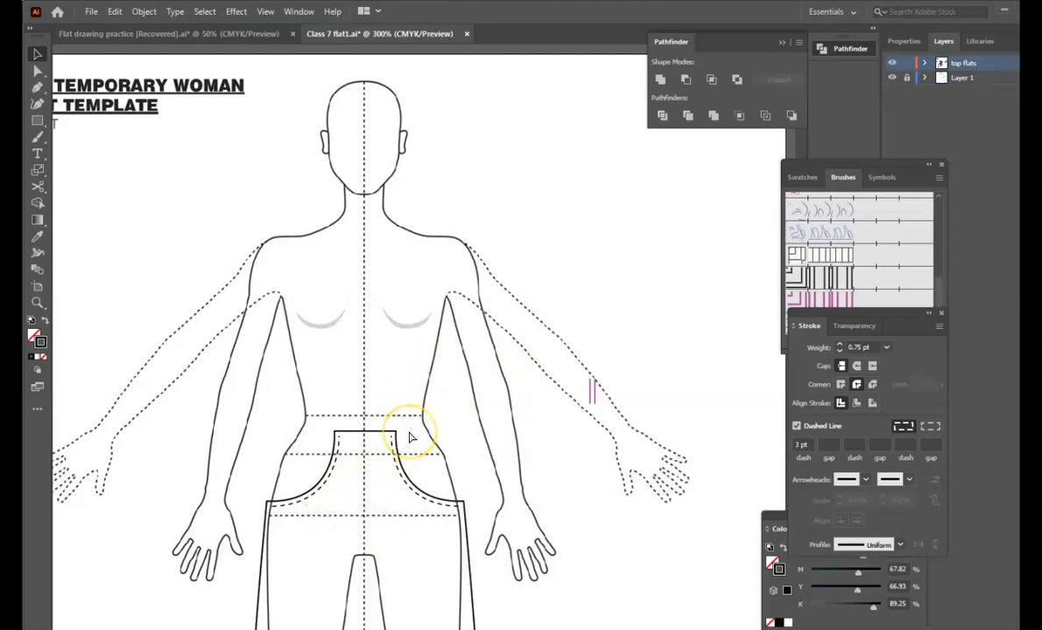
key("ctrl+plus")
key("p")
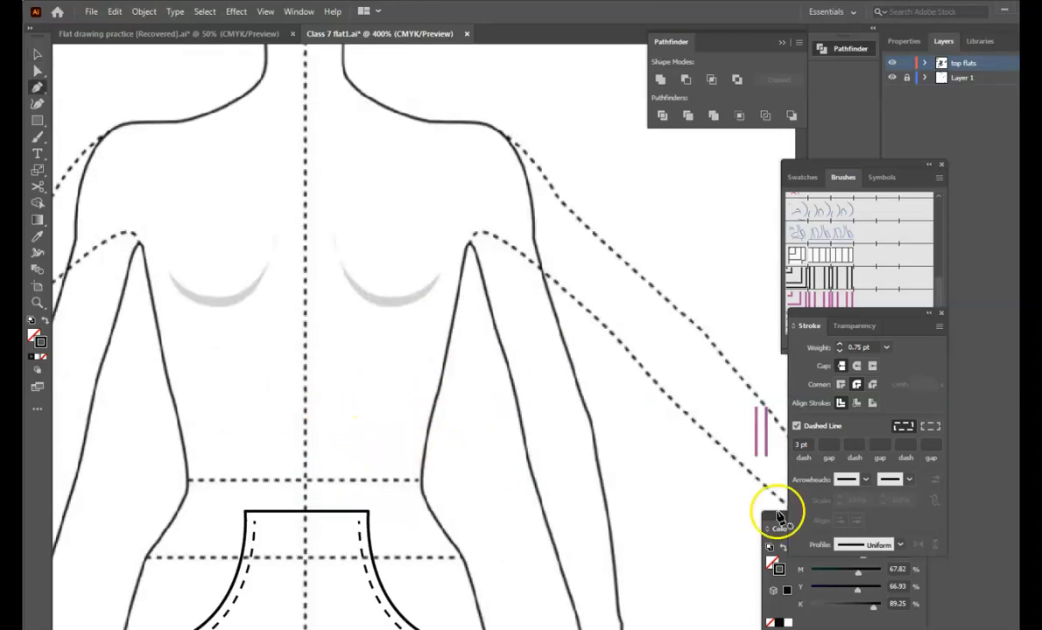
left_click(796, 425)
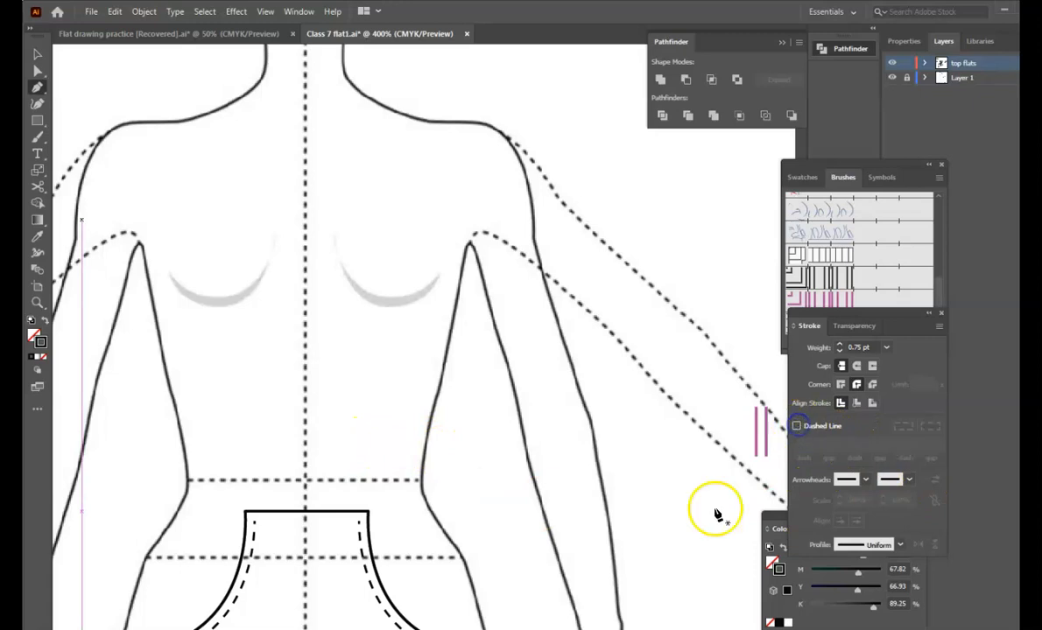
left_click(305, 464)
left_click(428, 467)
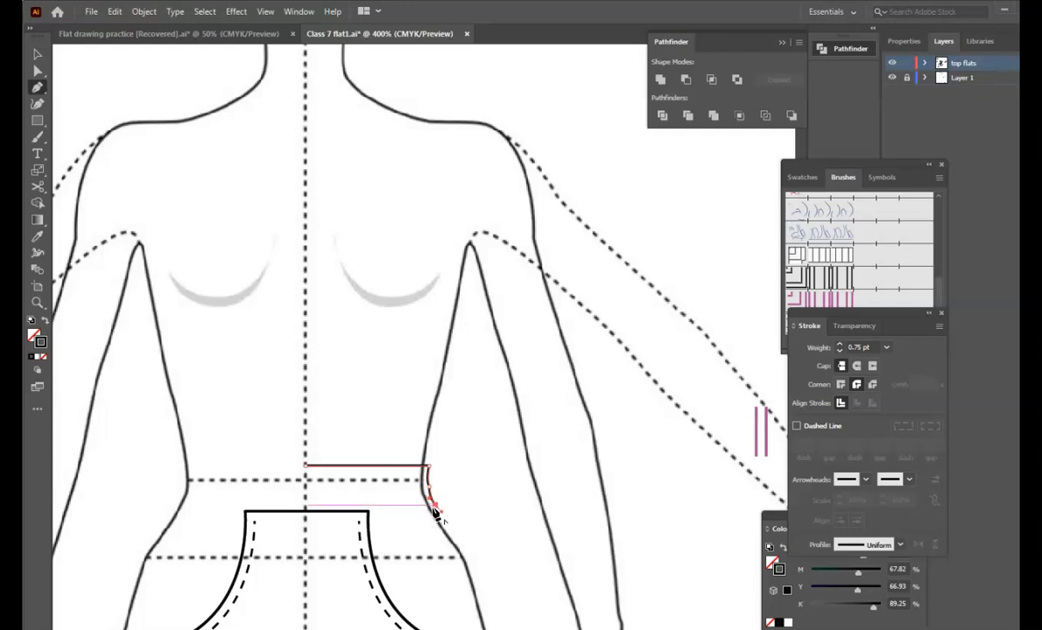
left_click(305, 503)
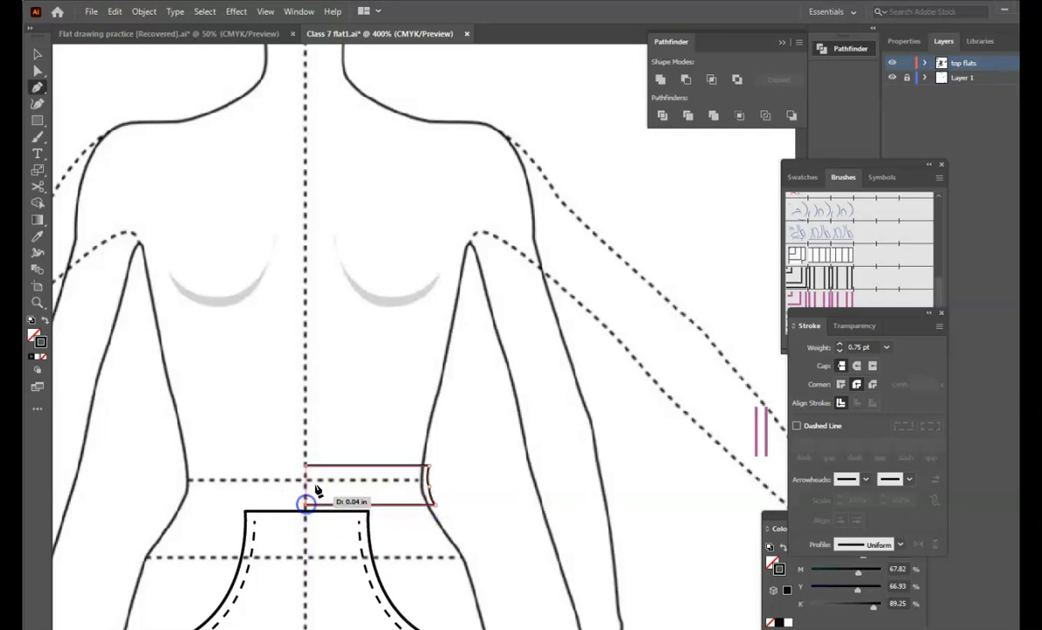
left_click(307, 466)
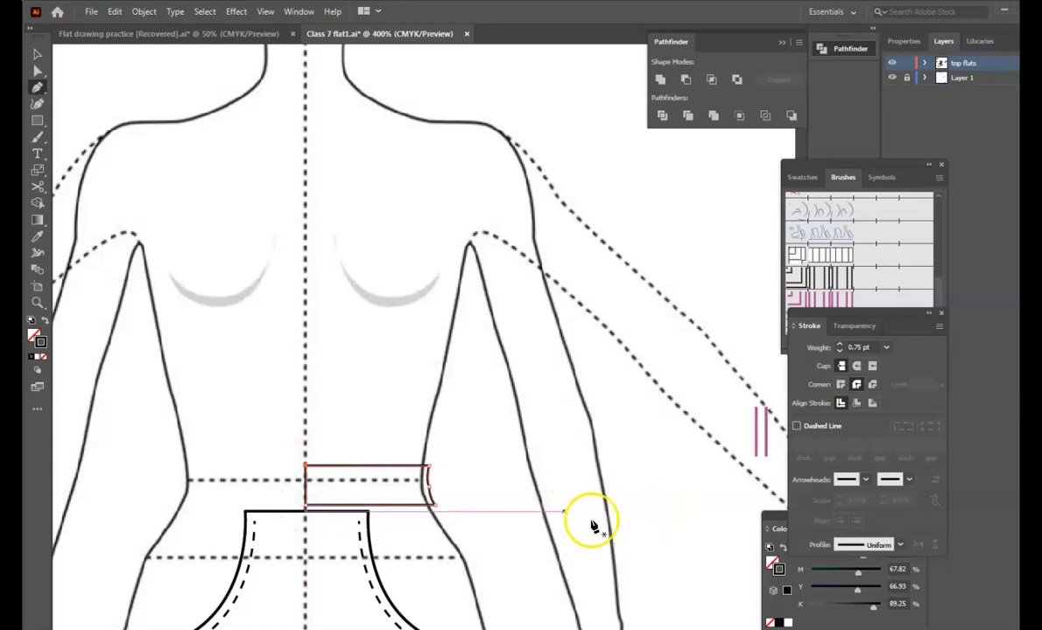
- Lower the two bottom corners of the half waistband so its lower edge aligns with the garment's top edge
key("a")
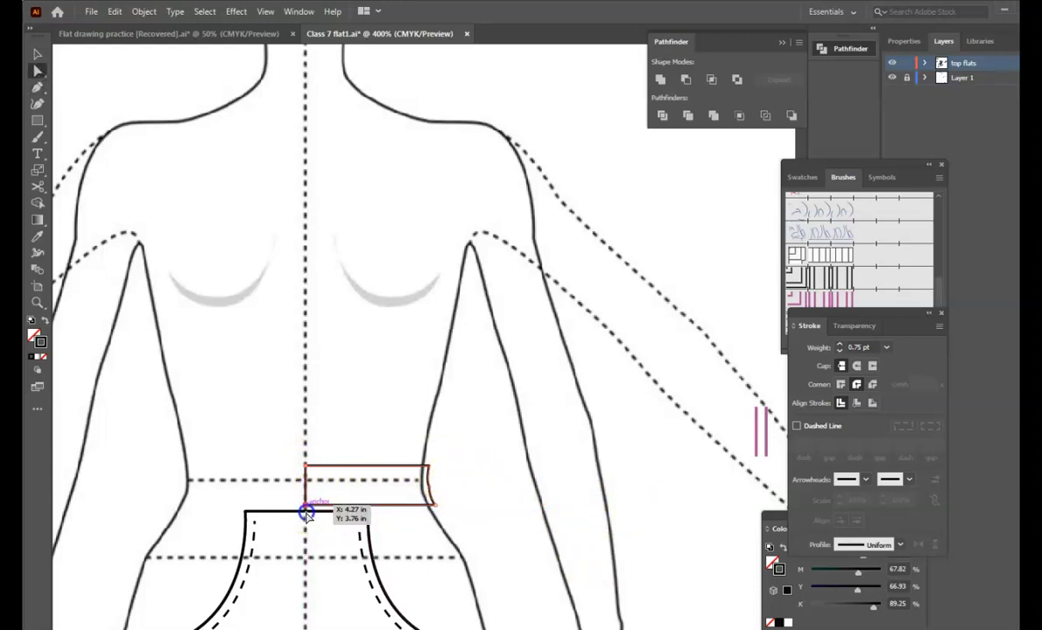
left_click_drag(306, 506, 306, 512)
left_click_drag(435, 506, 435, 511)
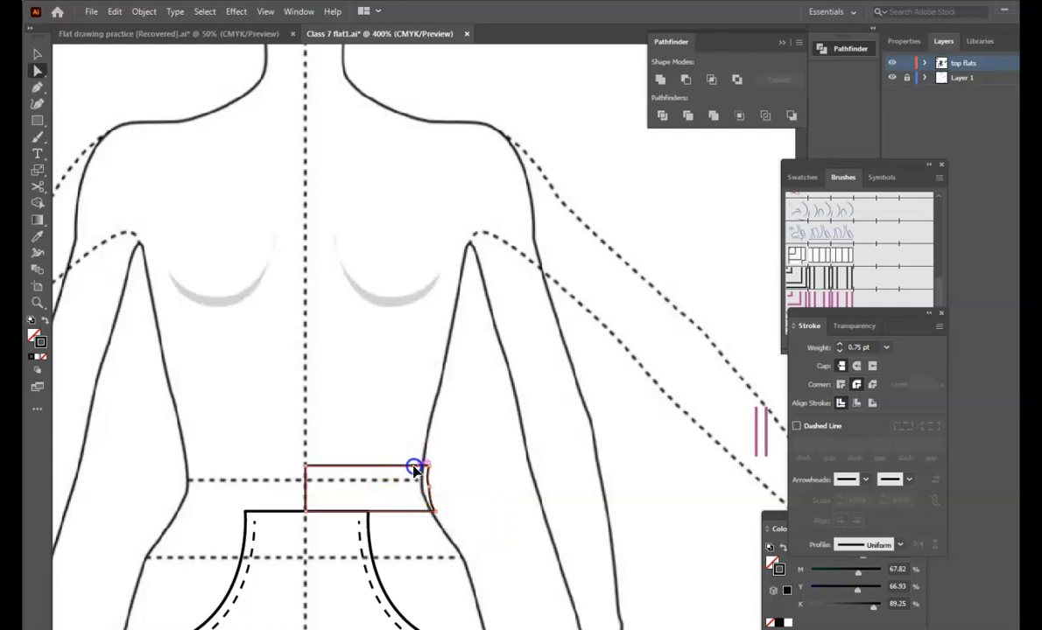
- Offset the half waistband's path inward by -0.03 in with miter joins and a miter limit of 4
key("ctrl+equal")
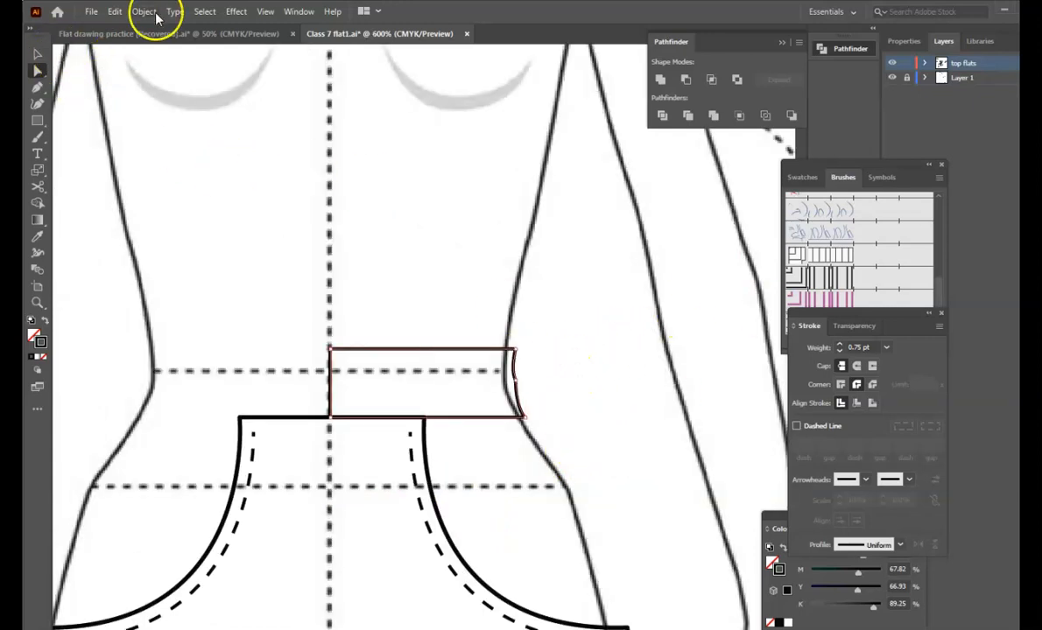
left_click(36, 54)
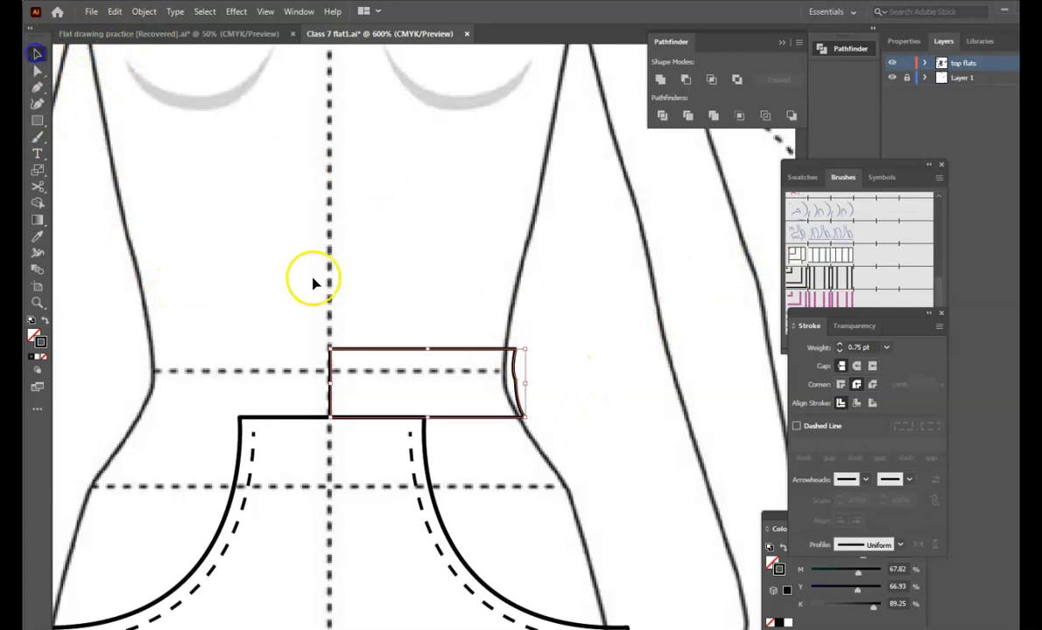
left_click(448, 337)
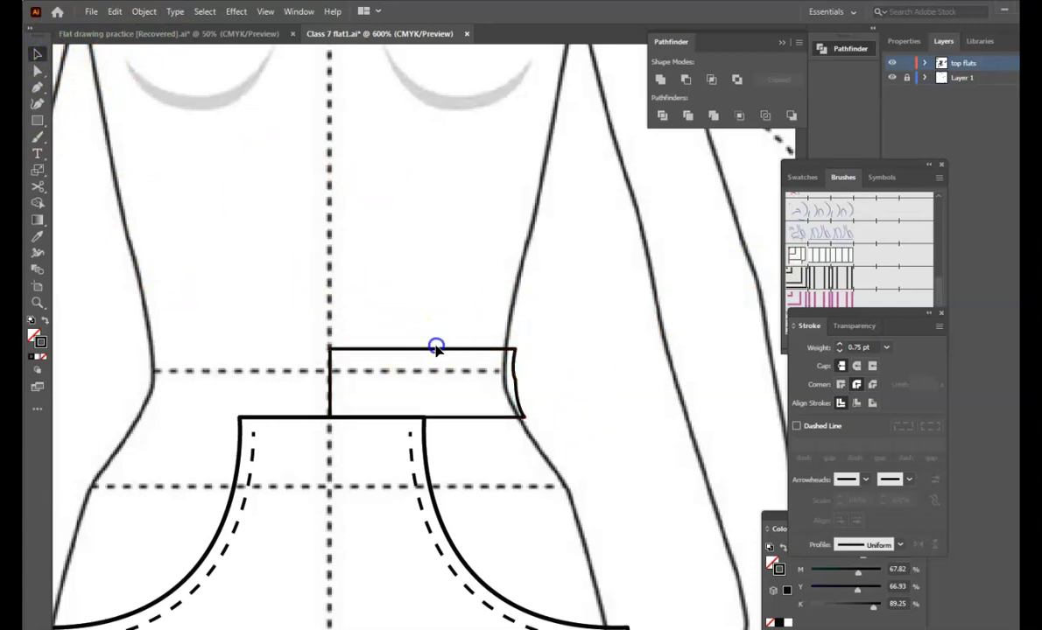
left_click(420, 348)
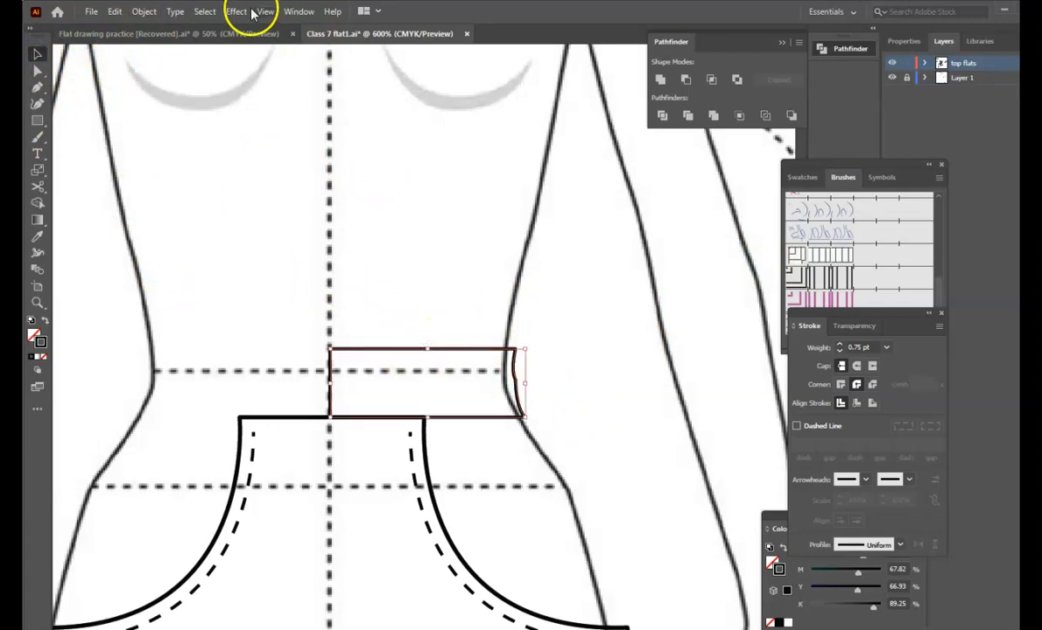
left_click(144, 11)
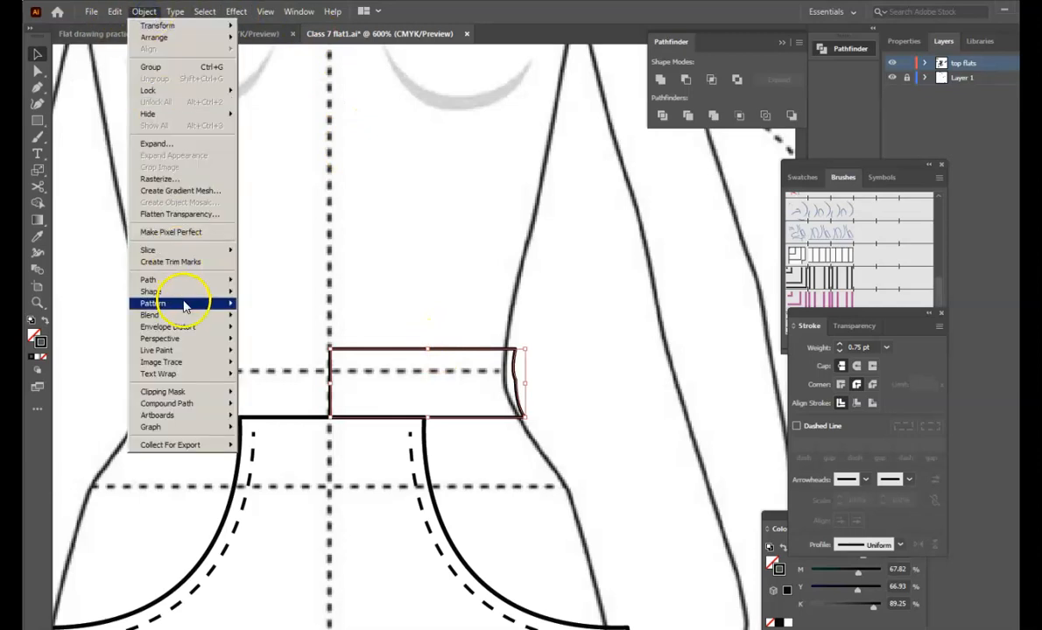
mouse_move(179, 280)
left_click(88, 321)
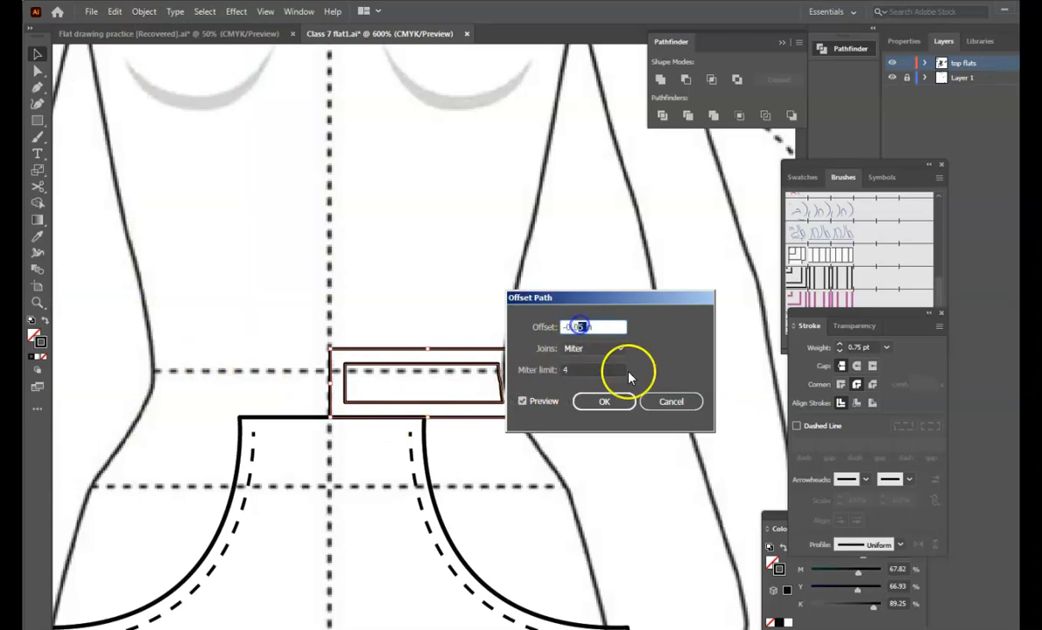
type("3")
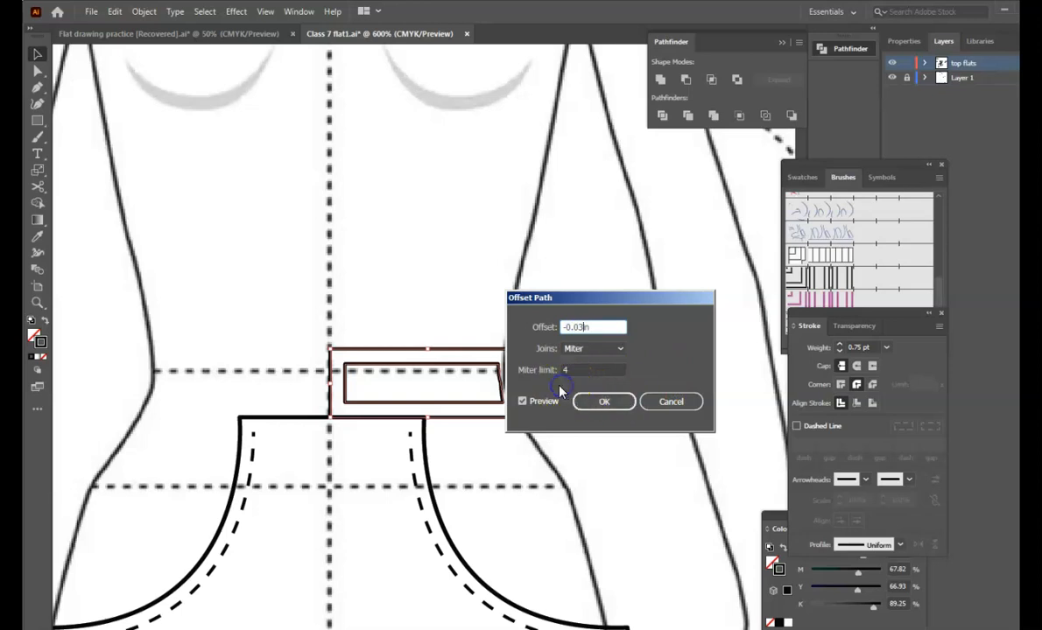
left_click(579, 371)
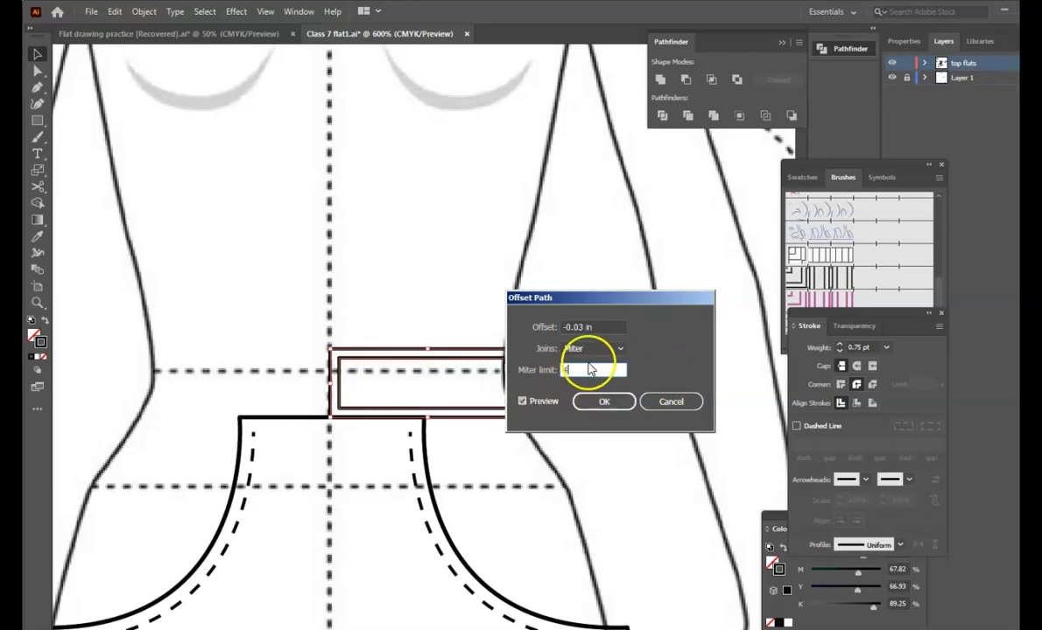
left_click(605, 403)
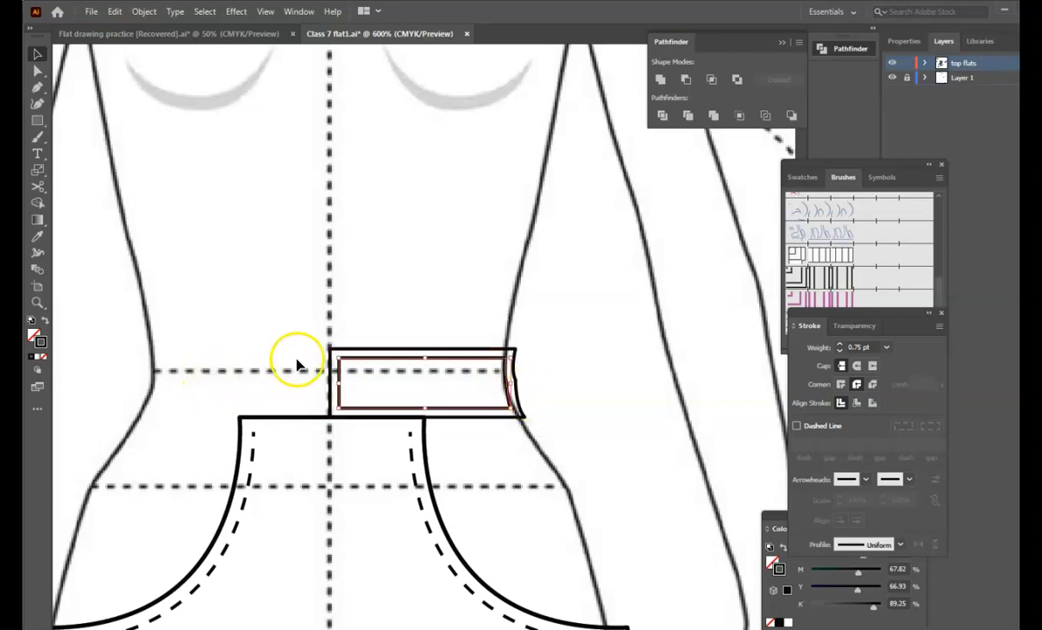
- Cut the inset waistband path at its two outer side corners and remove the curved side segment
left_click(44, 188)
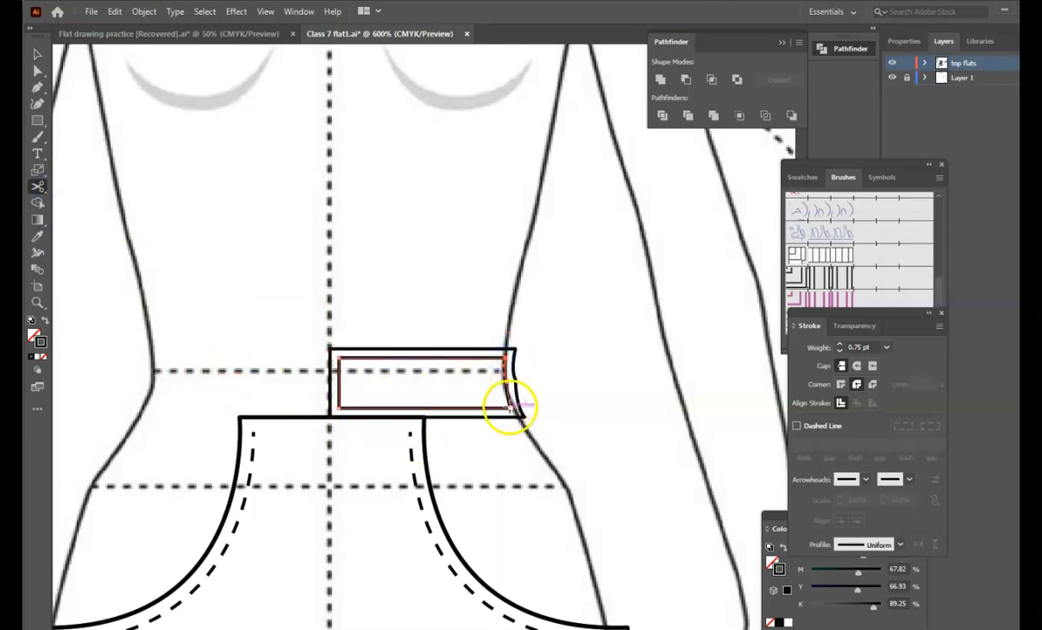
left_click(36, 55)
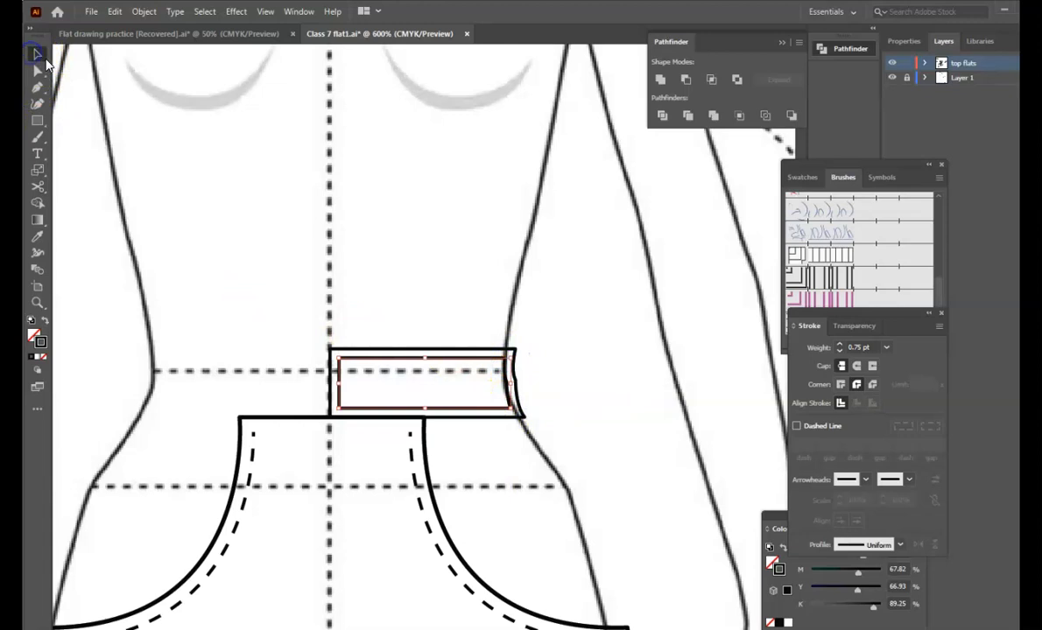
left_click_drag(507, 387, 565, 361)
key("ctrl+z")
left_click_drag(506, 388, 552, 365)
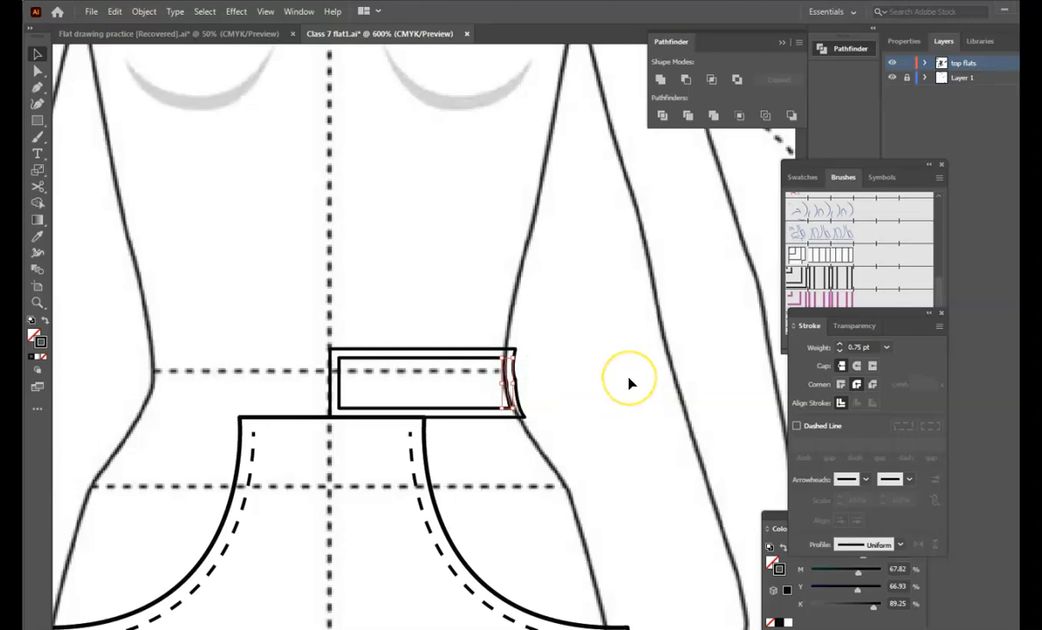
- Give the remaining inset waistband path a dashed stroke with a 3 pt dash
left_click_drag(395, 383, 407, 360)
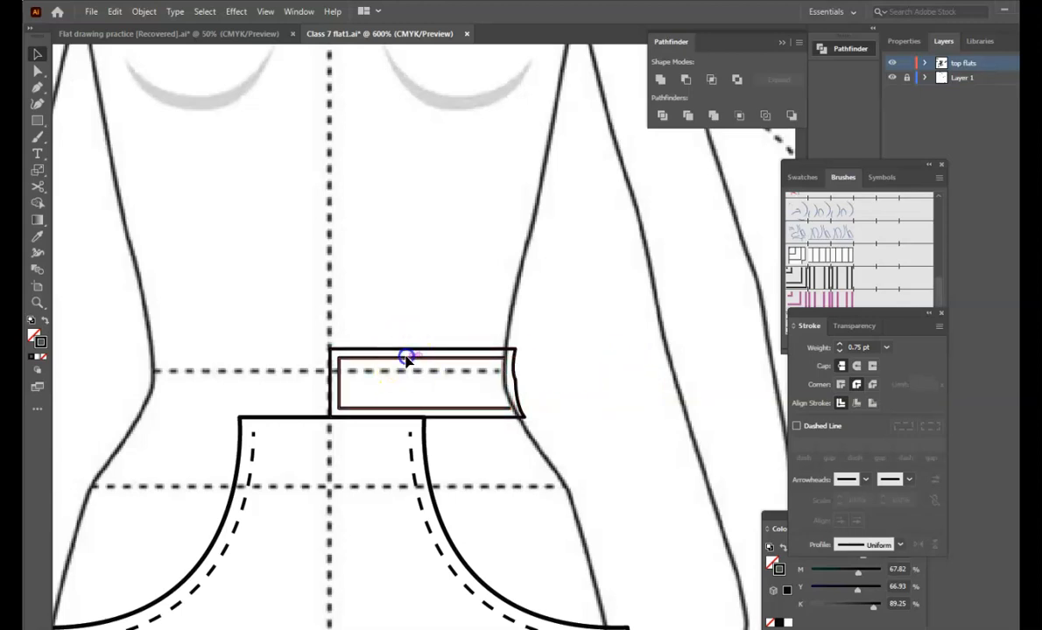
left_click(409, 396)
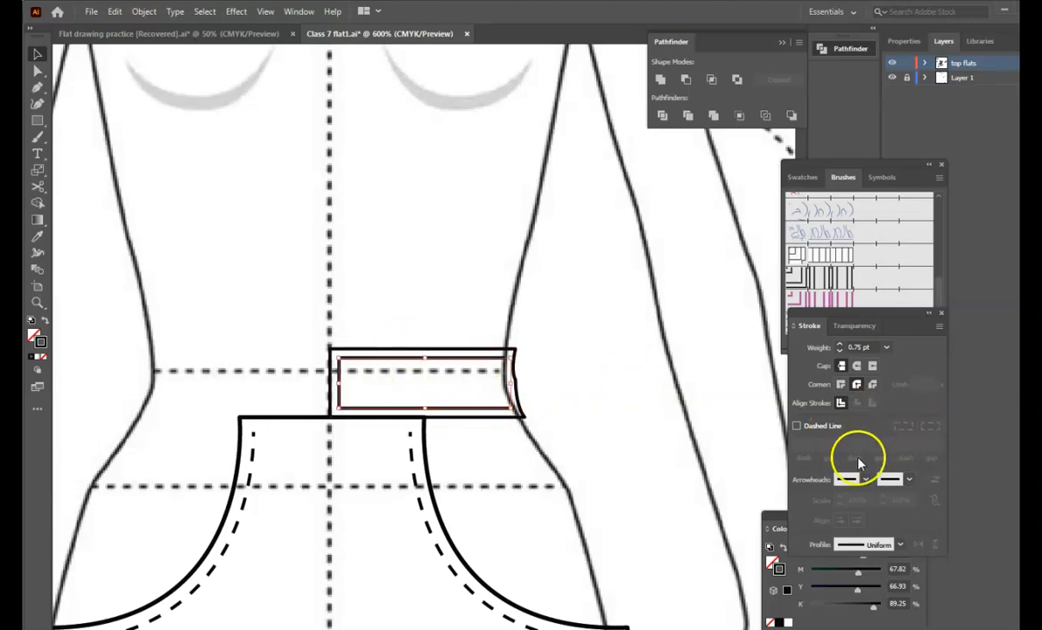
left_click(796, 427)
left_click(646, 440)
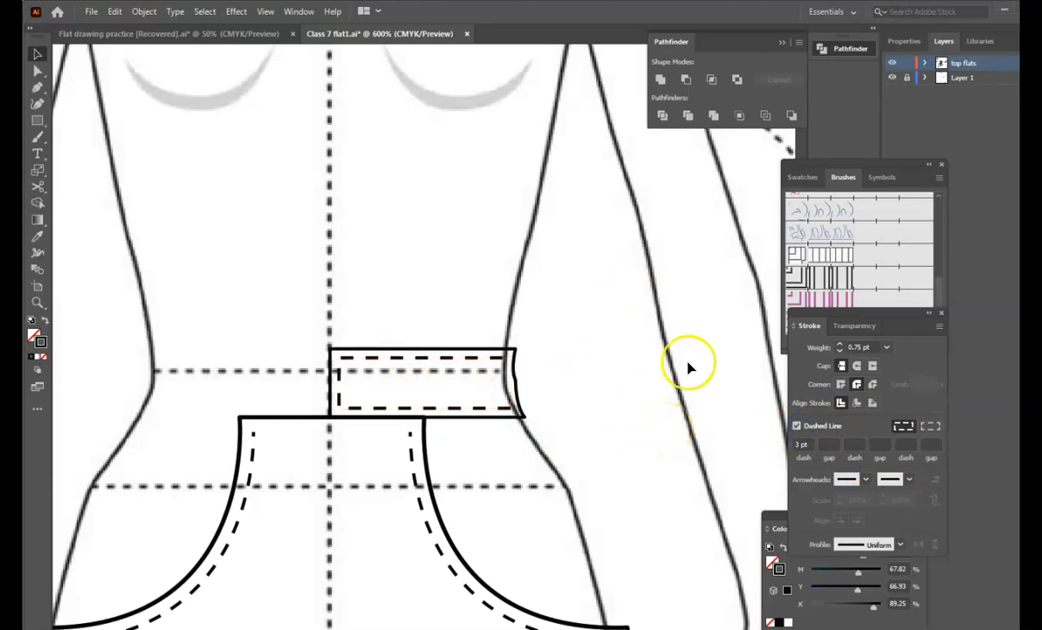
- Reflect the half waistband and its stitch line across the vertical axis as a copy
left_click_drag(320, 325, 523, 406)
right_click(523, 408)
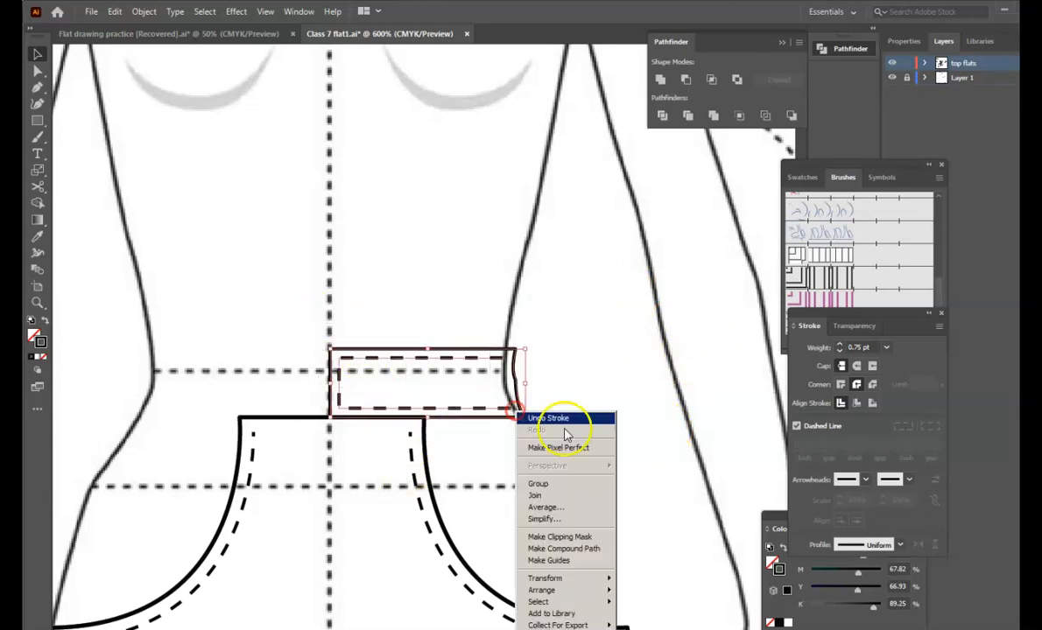
mouse_move(560, 578)
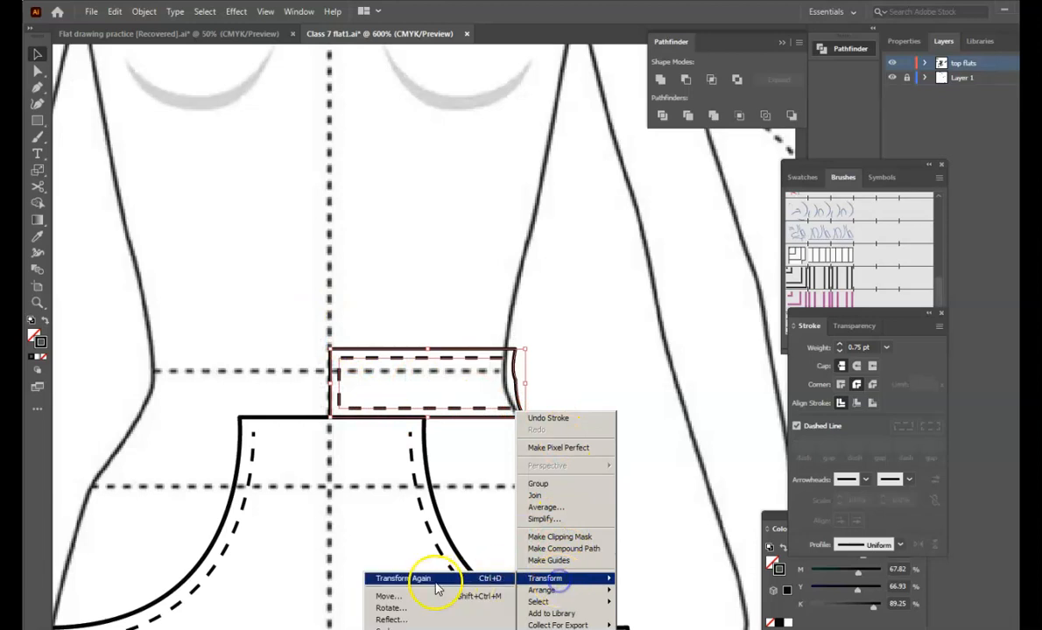
left_click(428, 620)
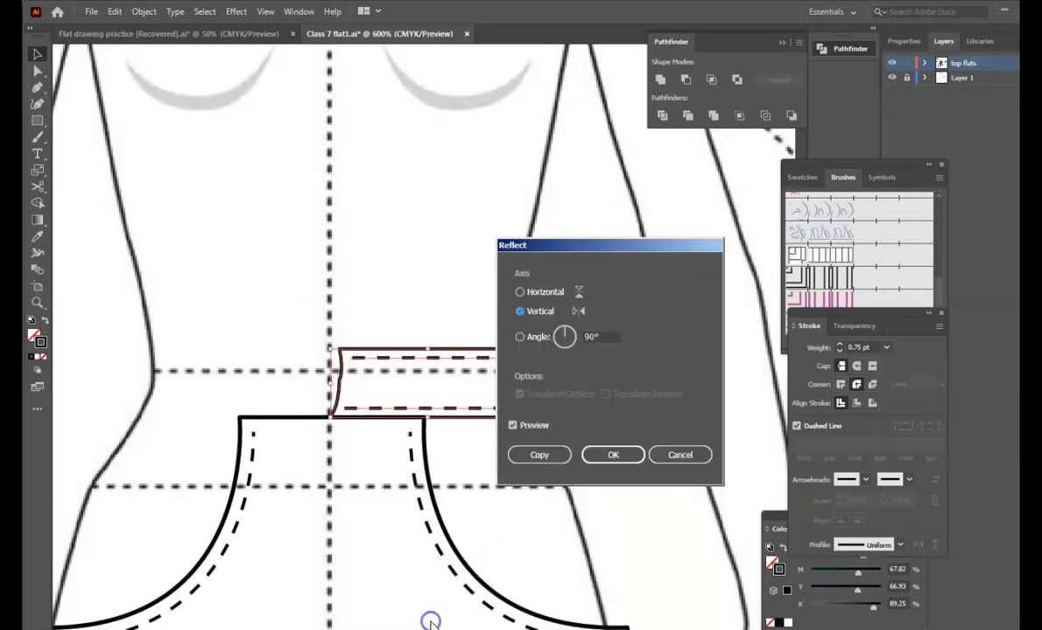
left_click(537, 456)
- Shift the mirrored waistband half sideways across the center front until it meets the original half along the center line
key("Left")
key("Left")
key("Left")
key("Left")
key("Left")
key("Left")
key("Left")
key("Left")
key("Left")
key("Left")
key("Left")
key("Left")
key("Left")
key("Left")
key("Left")
key("Left")
key("Left")
key("Left")
key("Left")
key("Left")
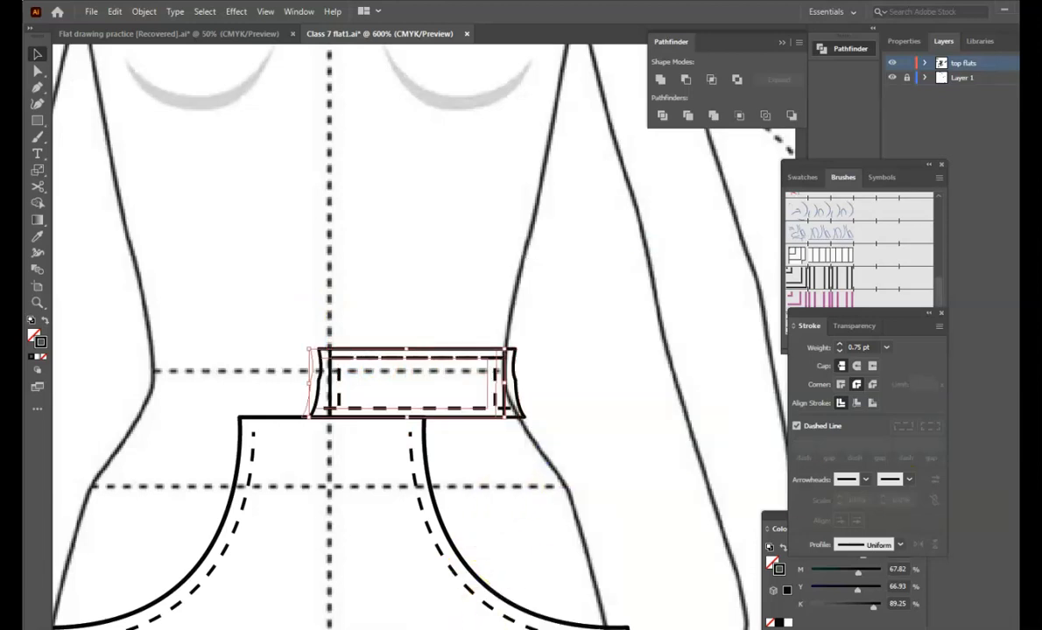
key("Left")
key("Left")
key("Left")
key("Left")
key("Left")
key("Left")
key("Left")
key("Left")
key("Left")
key("Left")
key("Left")
key("Left")
key("Left")
key("Left")
key("Left")
key("Left")
key("Left")
key("Left")
key("Right")
key("Right")
key("Right")
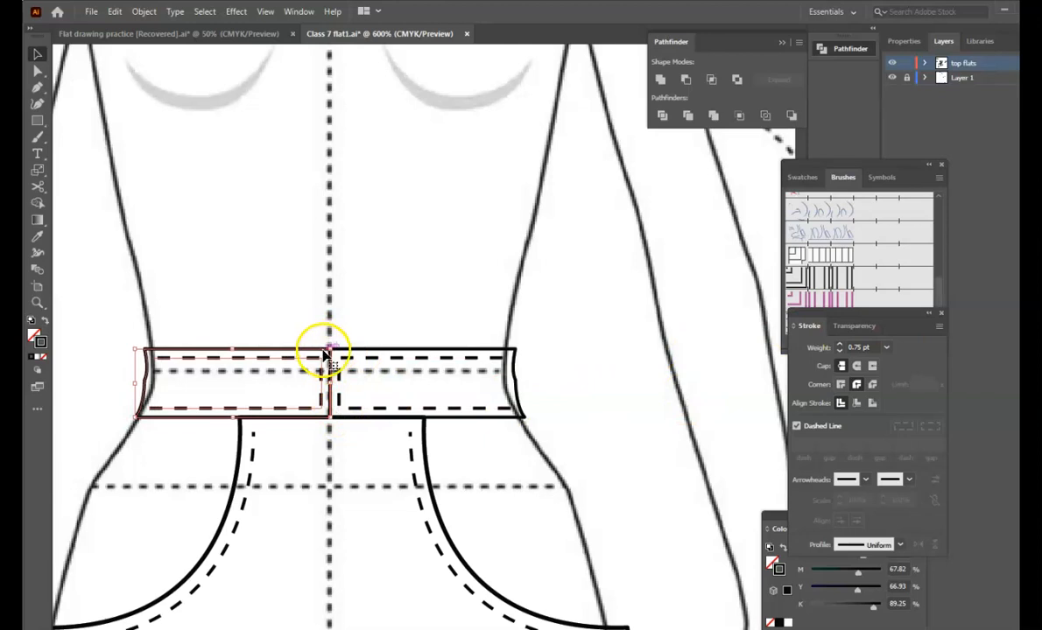
- Scale down the height of the mirrored waistband half and its stitch line, leaving its top edge slightly below the original half's
left_click_drag(234, 348, 234, 359)
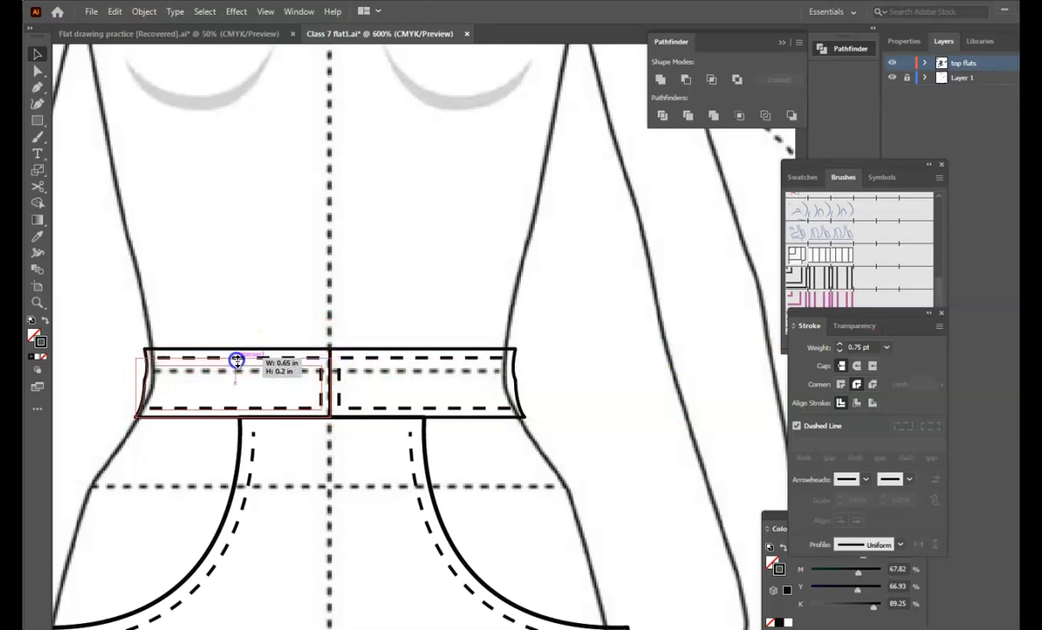
left_click(615, 332)
left_click(317, 358)
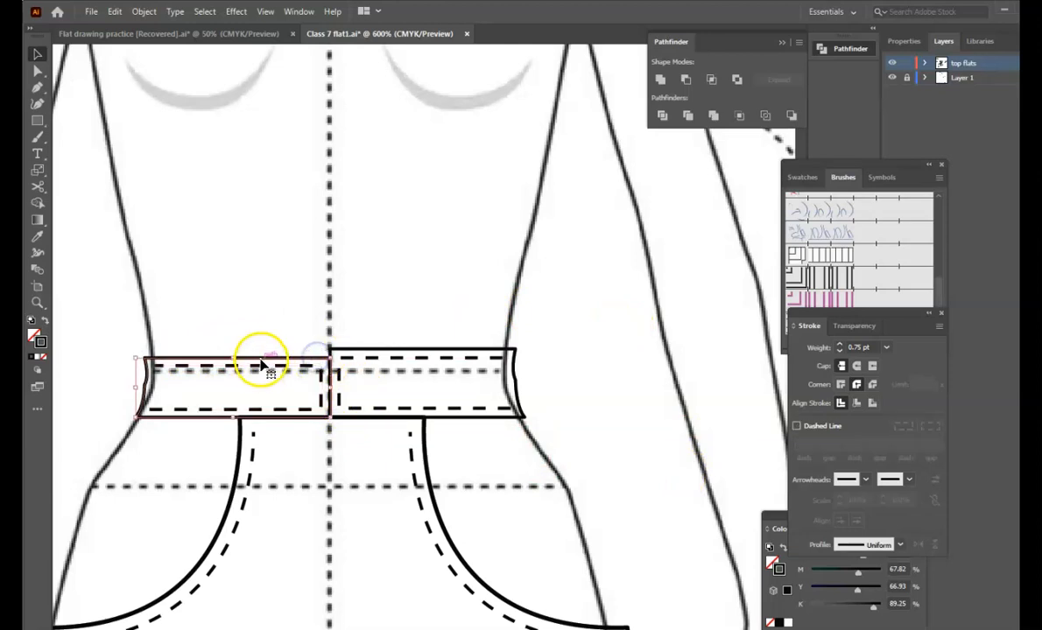
left_click_drag(123, 324, 196, 424)
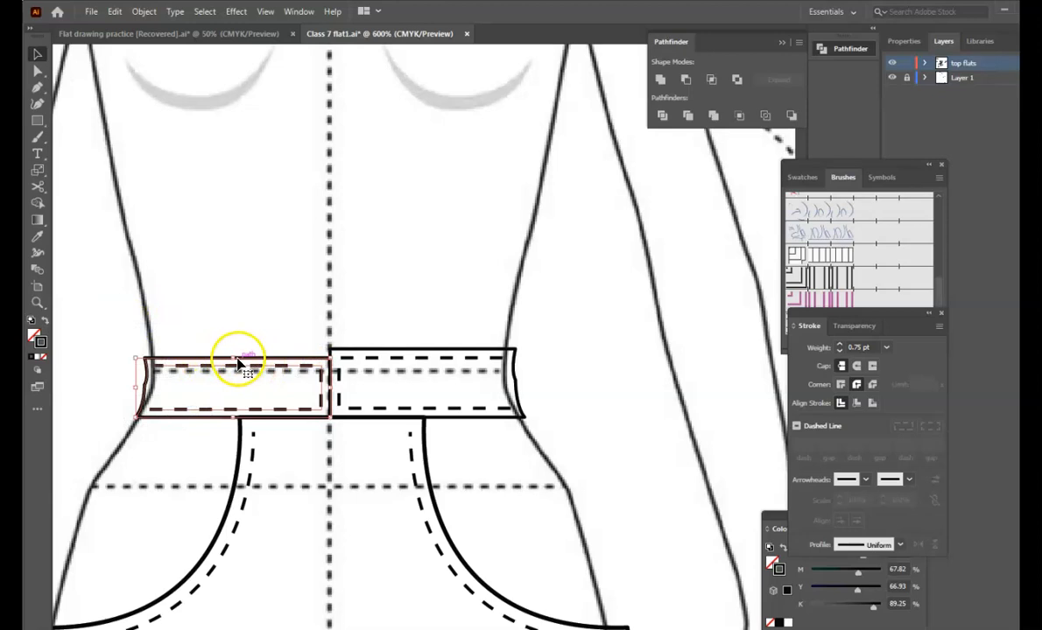
left_click_drag(234, 358, 231, 352)
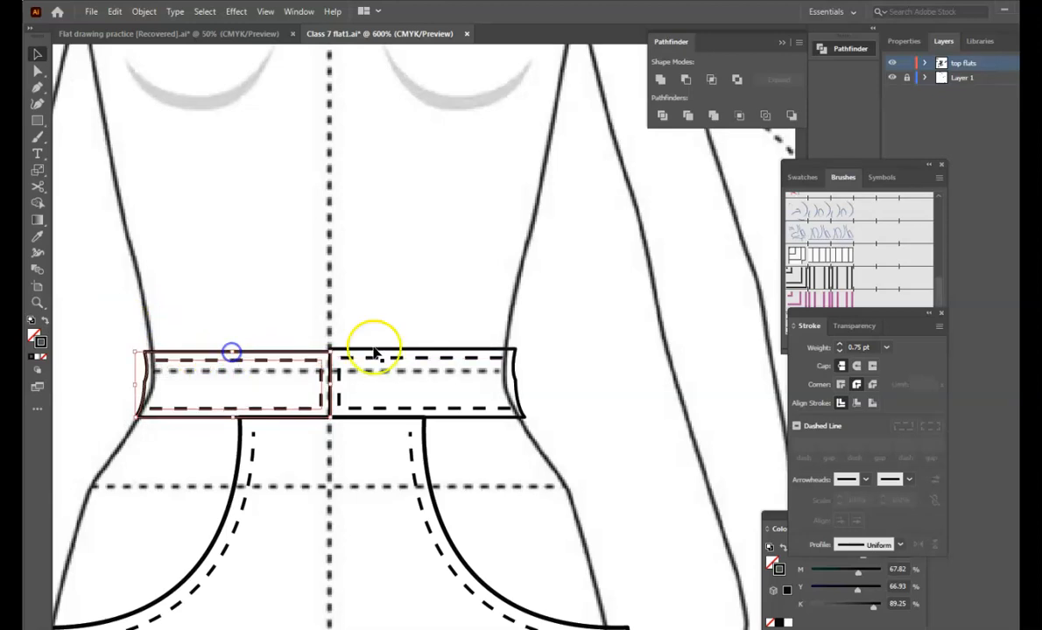
left_click(602, 346)
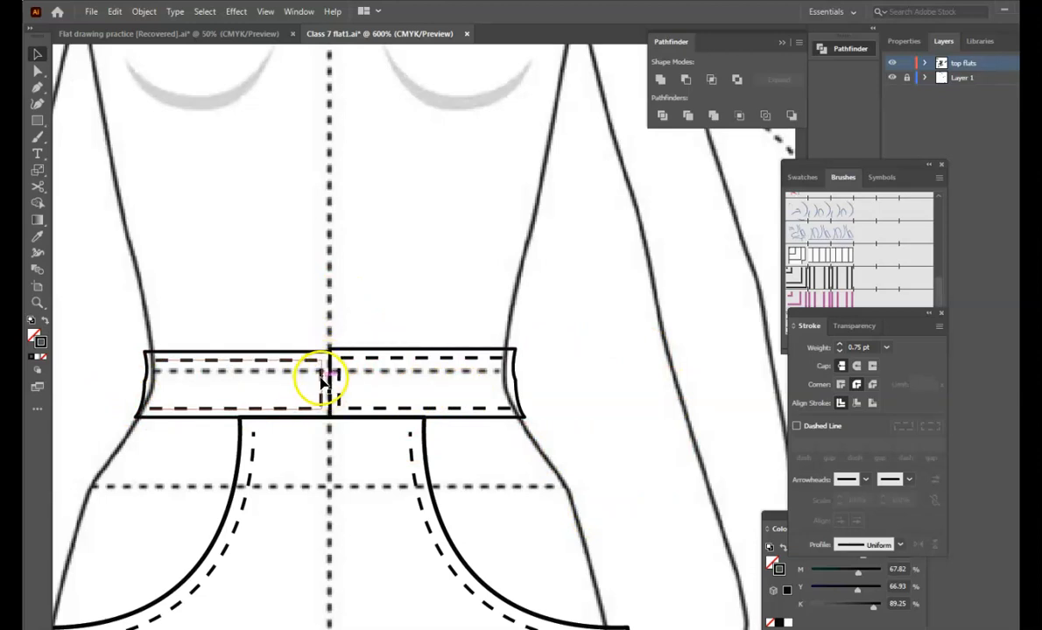
- Cut the mirrored waistband half's stitch line at its two center-front corners with Scissors and delete the short vertical segment between them
left_click(40, 188)
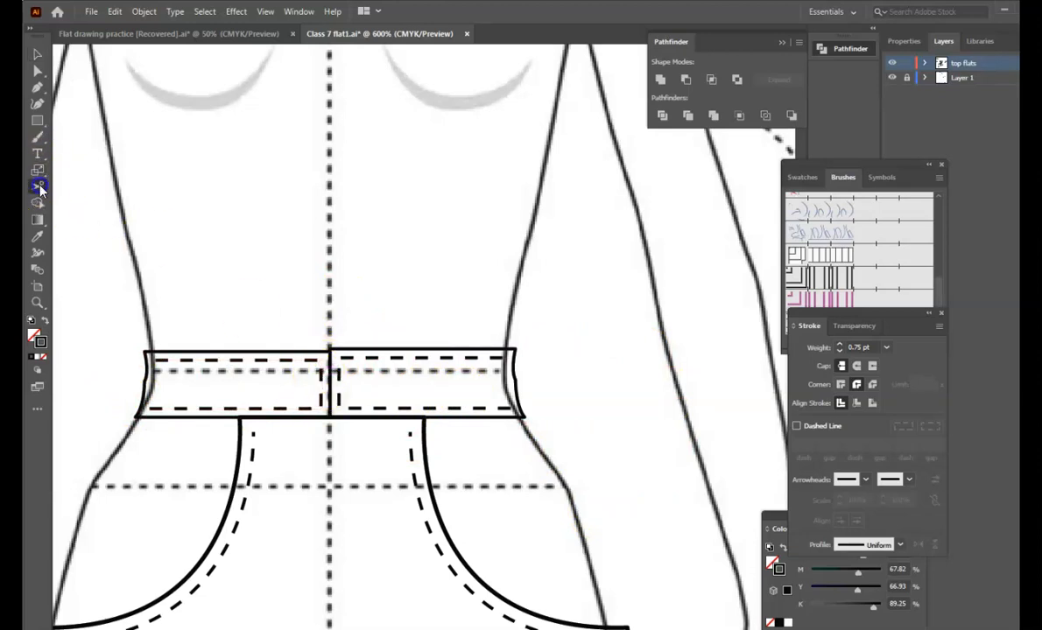
left_click(326, 361)
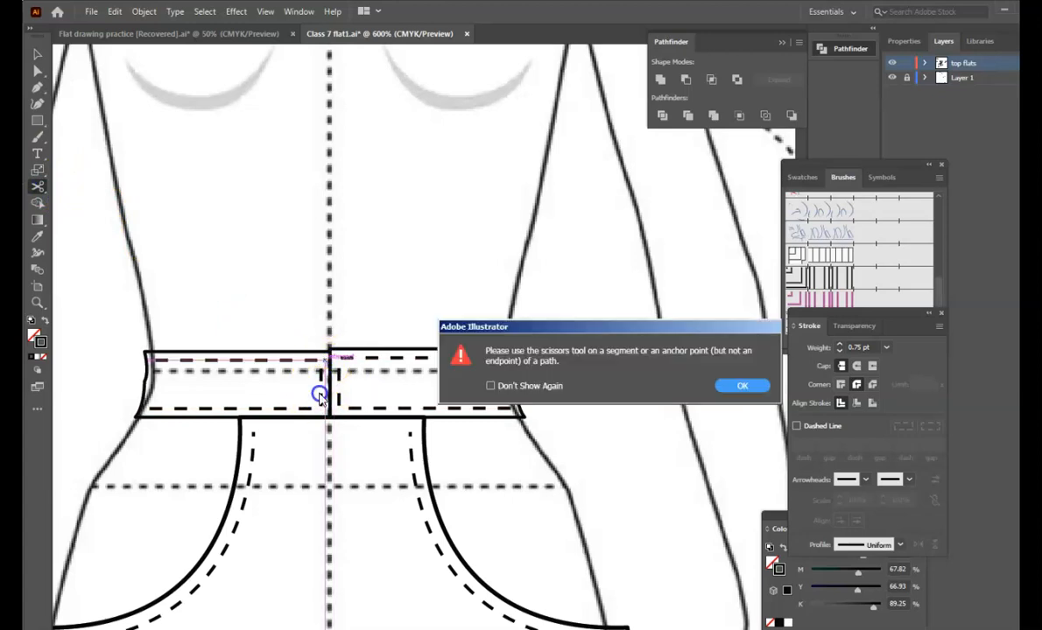
left_click(730, 385)
left_click(322, 360)
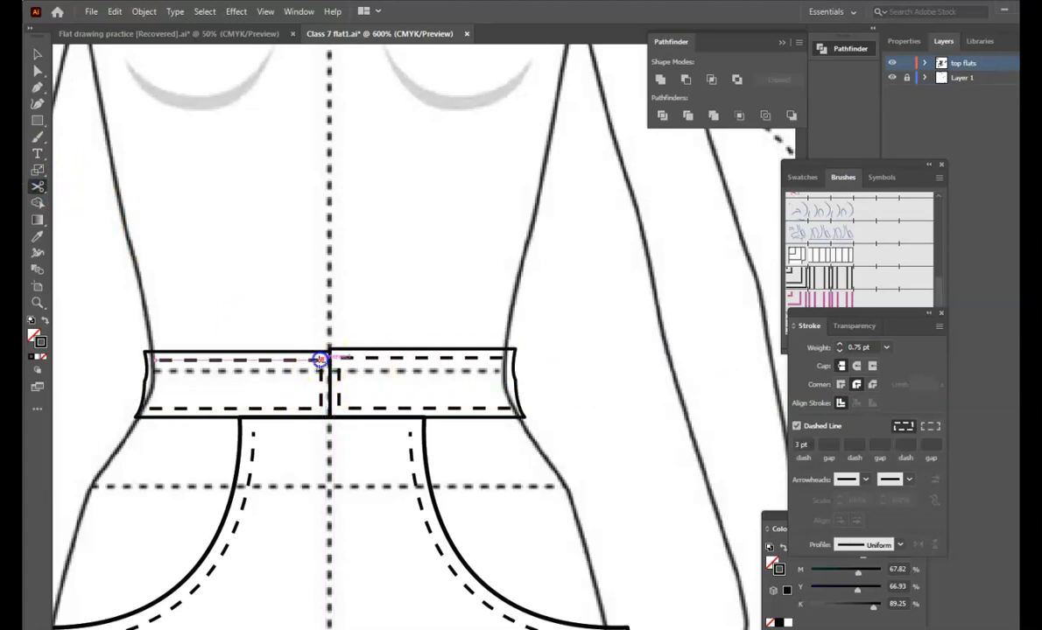
left_click(323, 409)
left_click(38, 53)
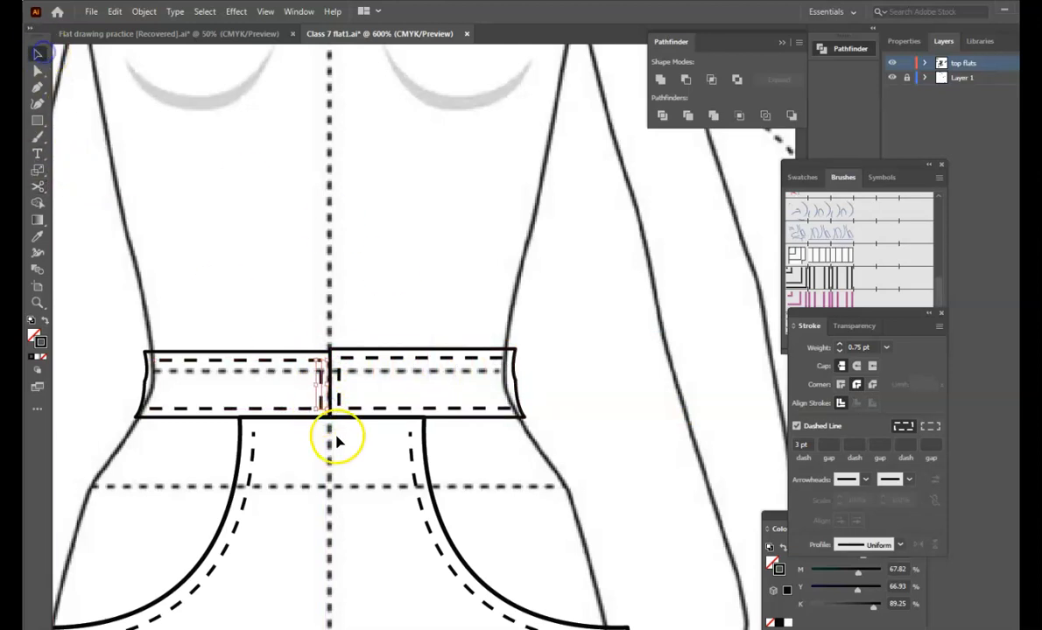
left_click(409, 386)
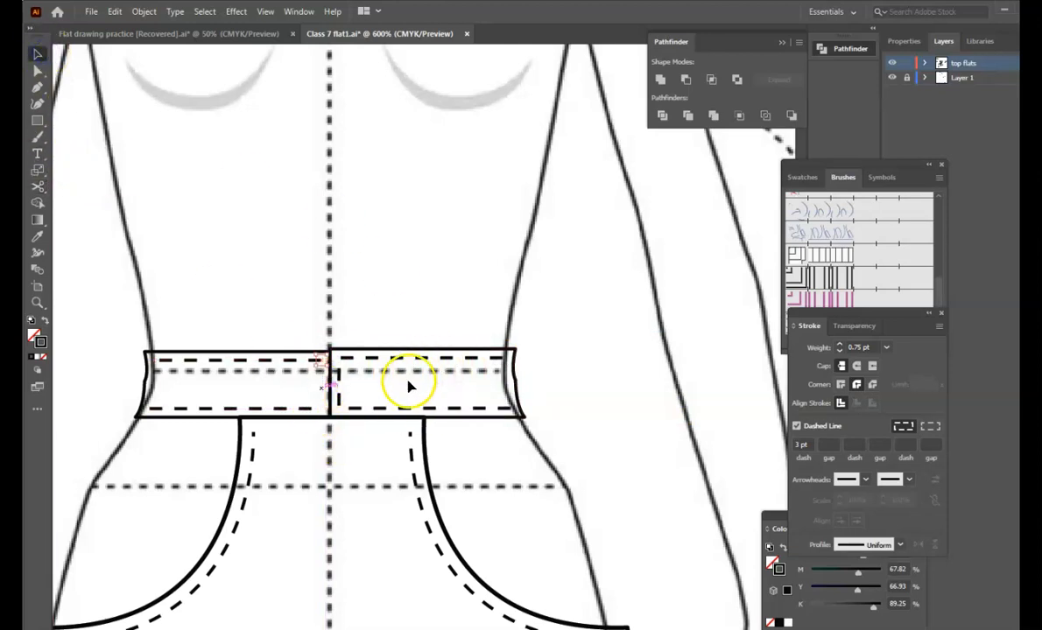
- Draw a small circular button with the Ellipse tool on the original waistband half, just beside its center-front stitching
left_click(40, 119)
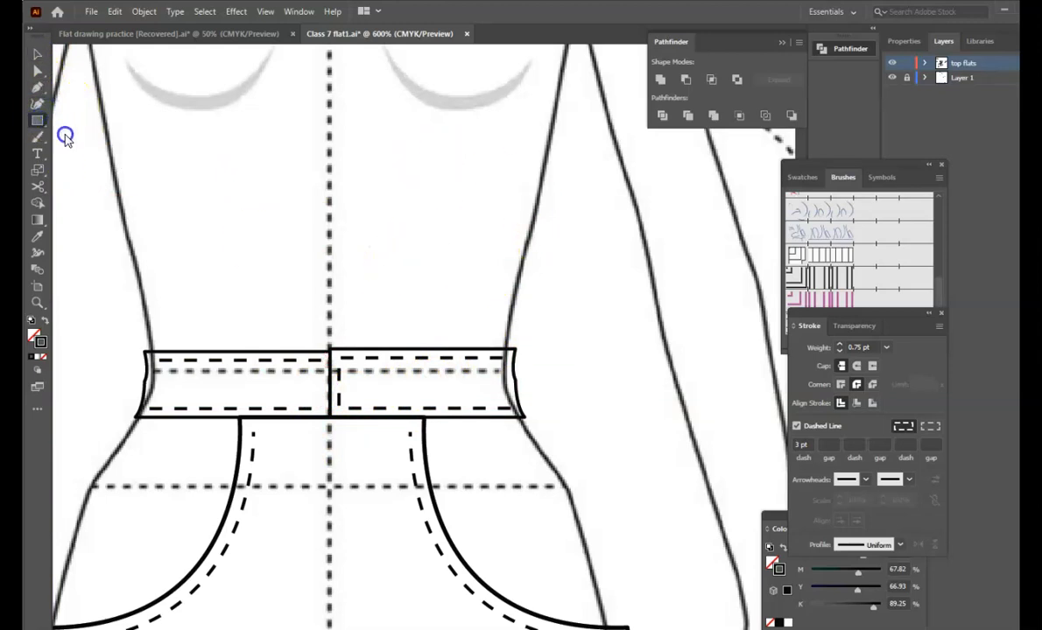
left_click_drag(39, 118, 69, 134)
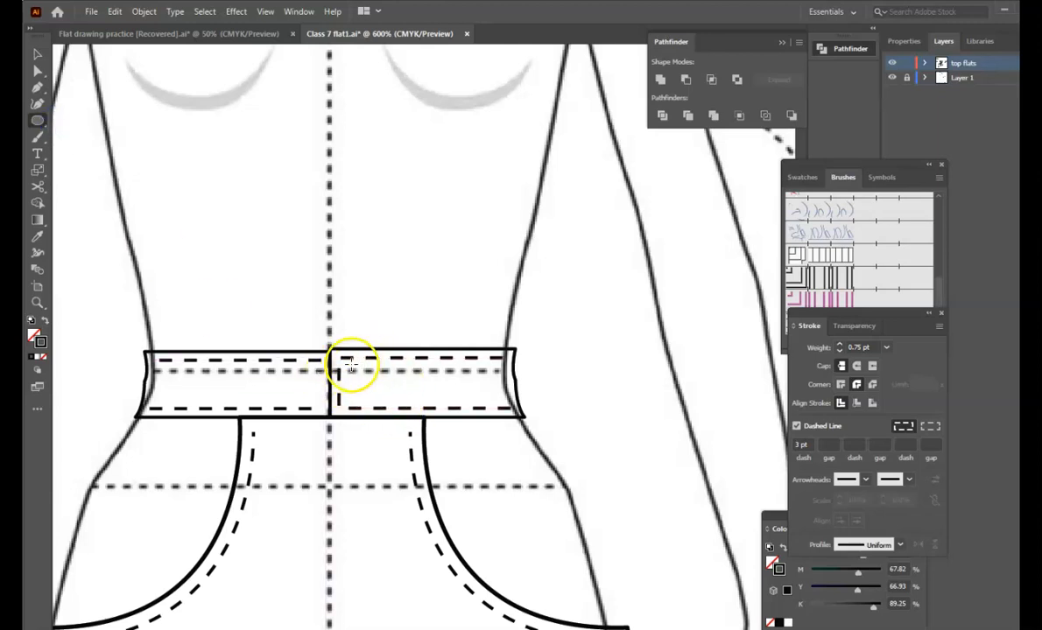
left_click_drag(349, 366, 384, 400)
scroll(558, 353, "down", 5)
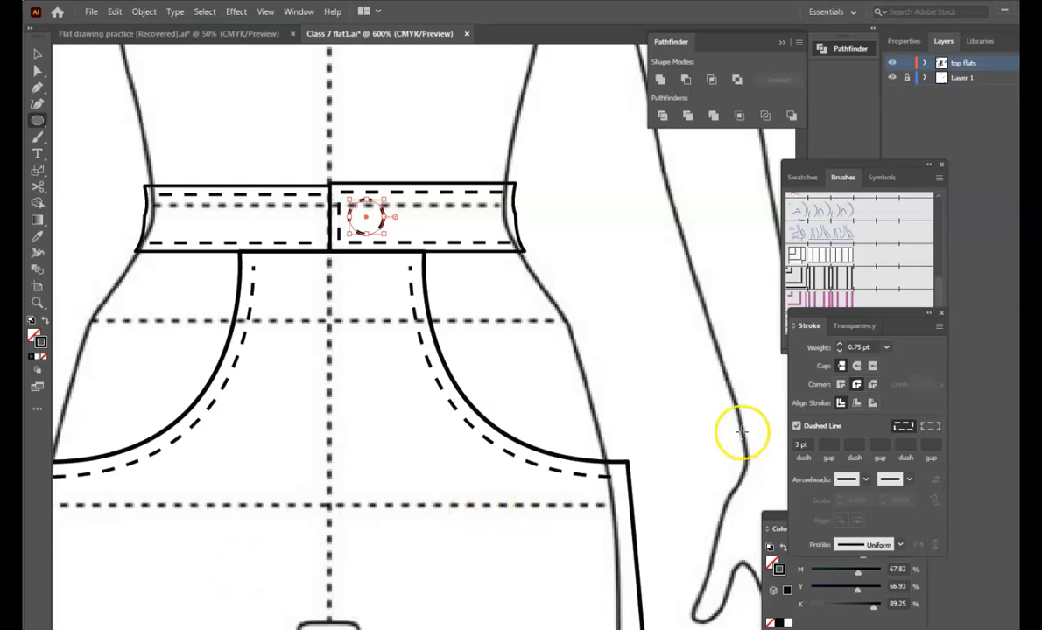
- Try a 2 pt dash on the button circle, turn its dashed stroke off to leave a solid outline, and deselect it
left_click(799, 445)
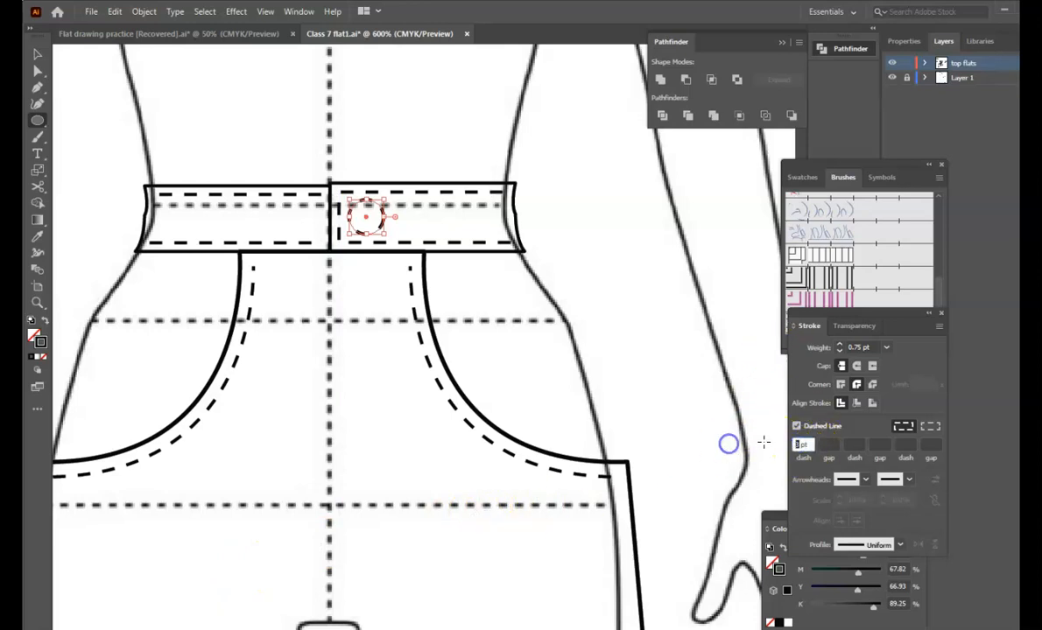
type("2")
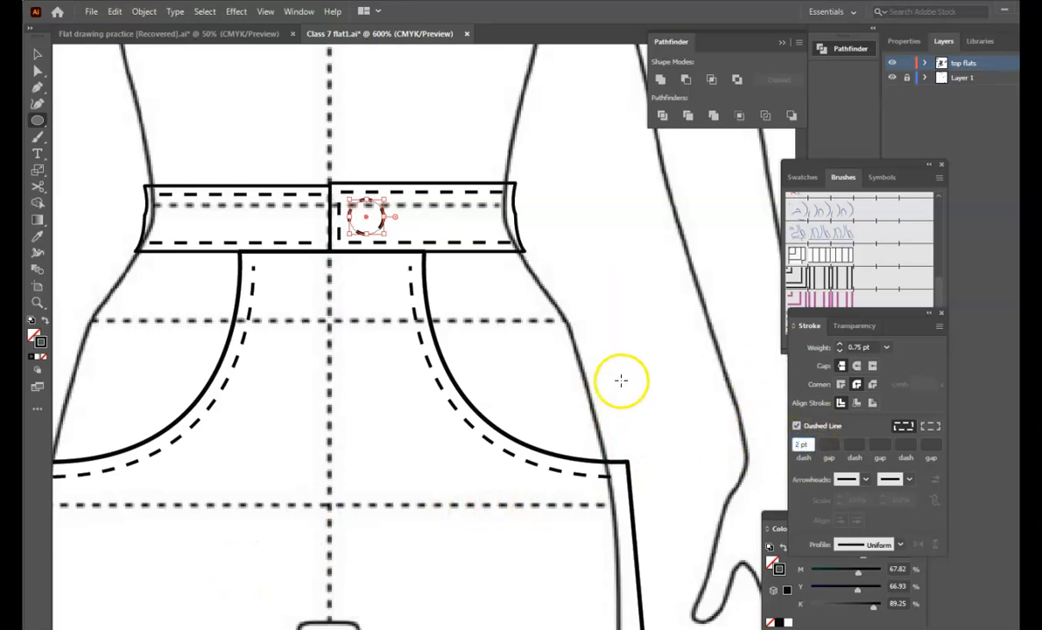
left_click(796, 425)
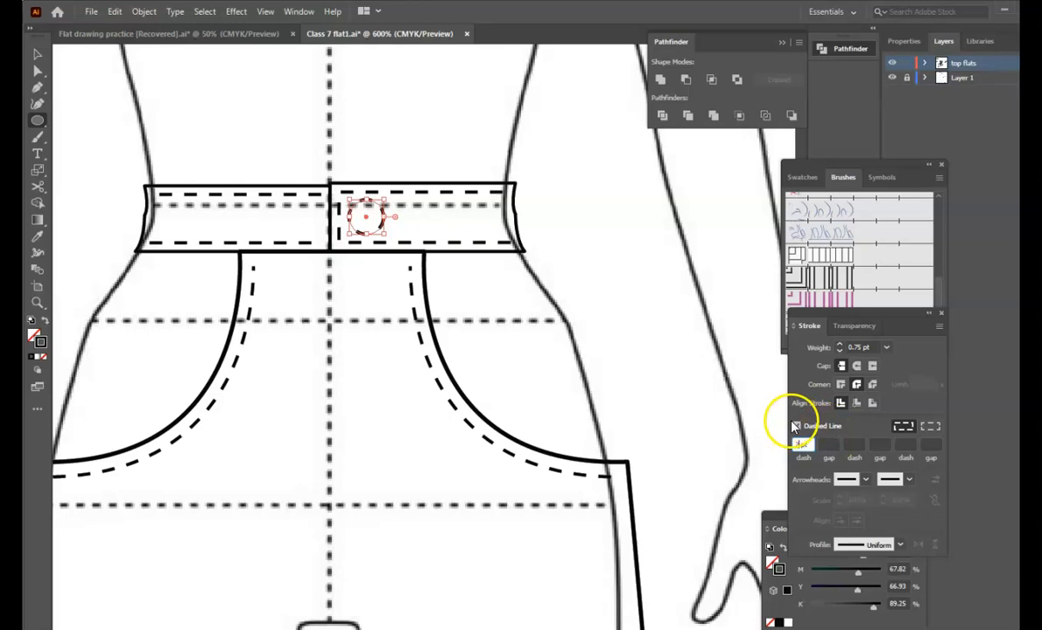
left_click(640, 378)
left_click(638, 393)
left_click_drag(710, 360, 713, 363)
key("ctrl+minus")
key("ctrl+minus")
key("ctrl+minus")
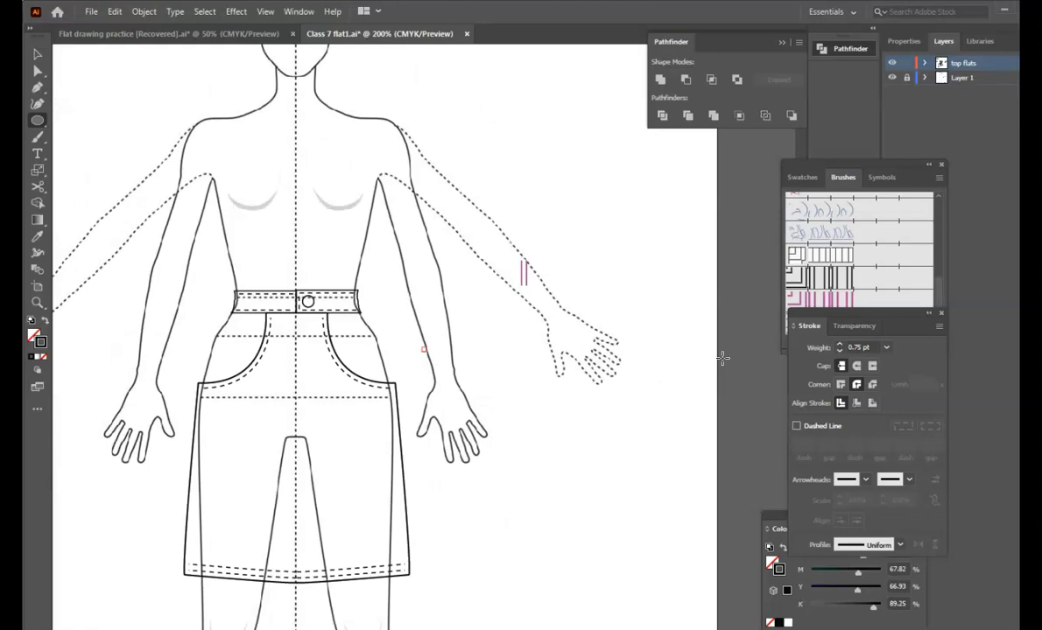